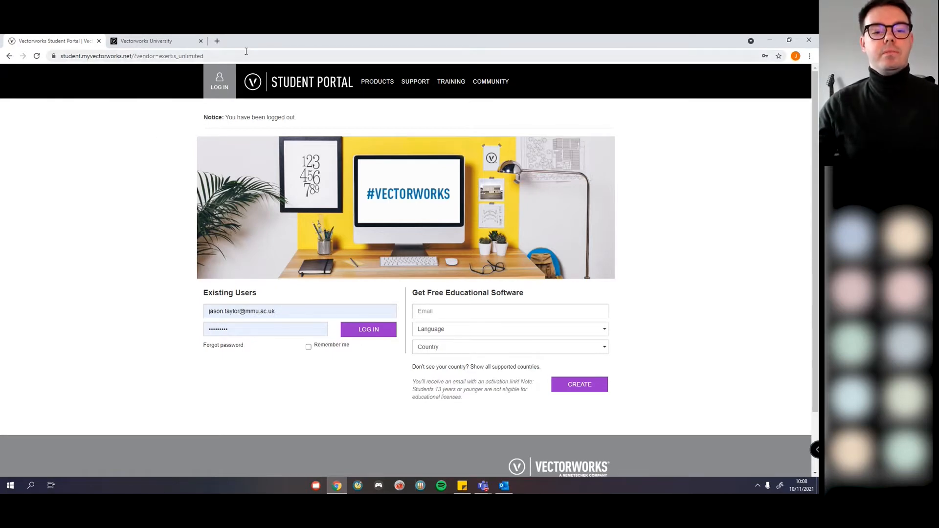
Step: Search Google for 'vectorworks student' in a new tab and open the Vectorworks Student Portal result
left_click(217, 41)
type("vectorwor")
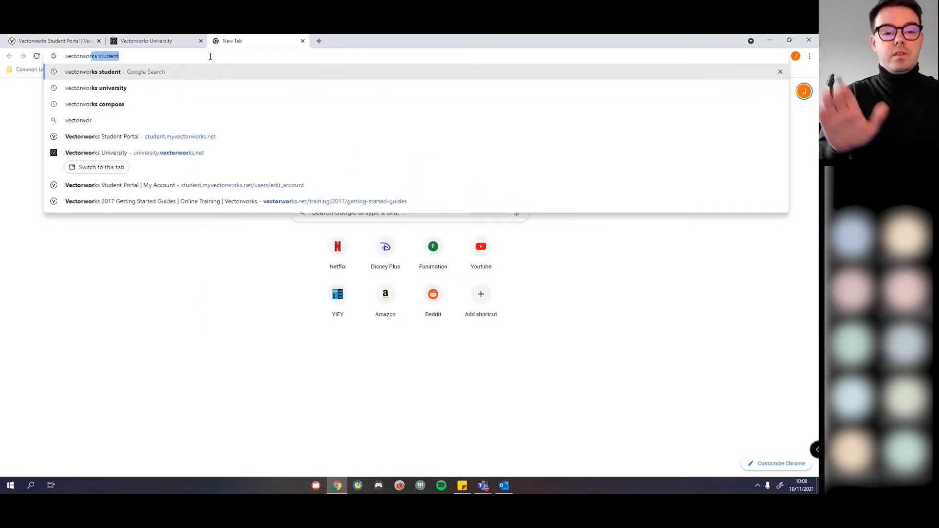
key("Return")
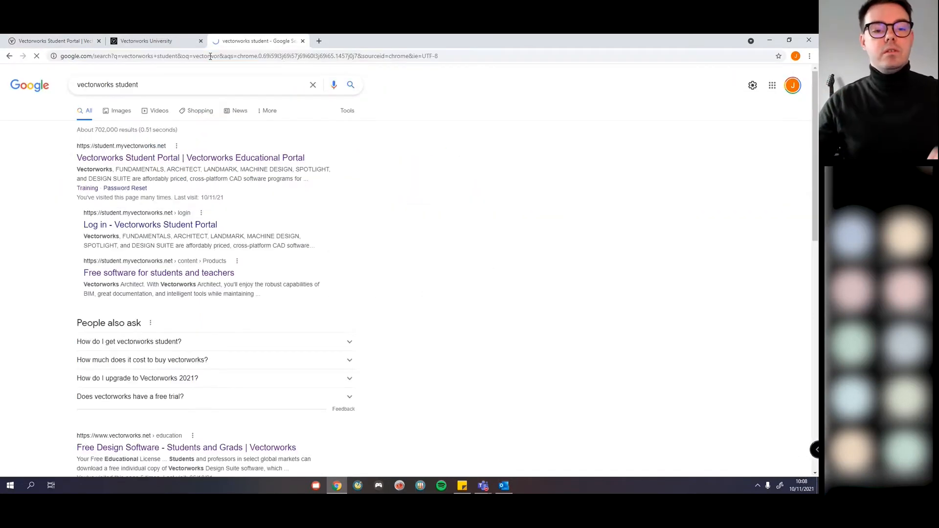
left_click(179, 158)
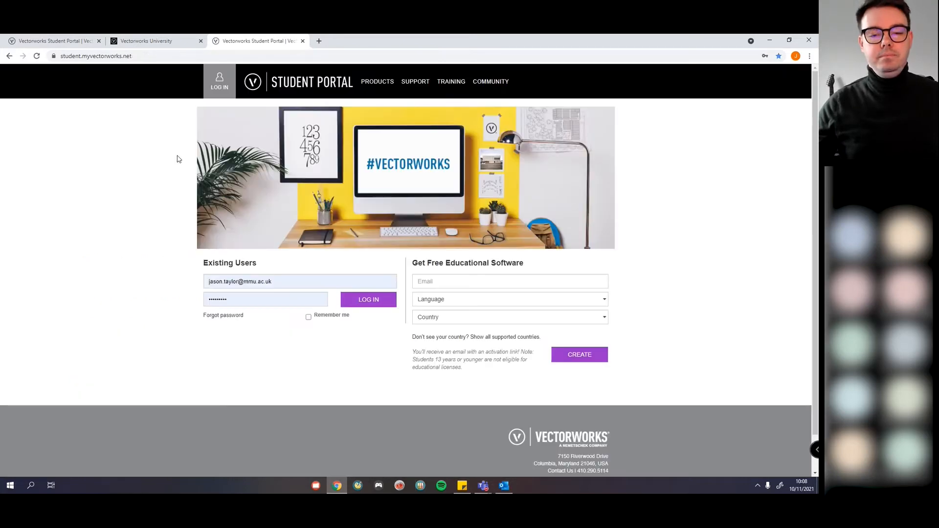
left_click(150, 56)
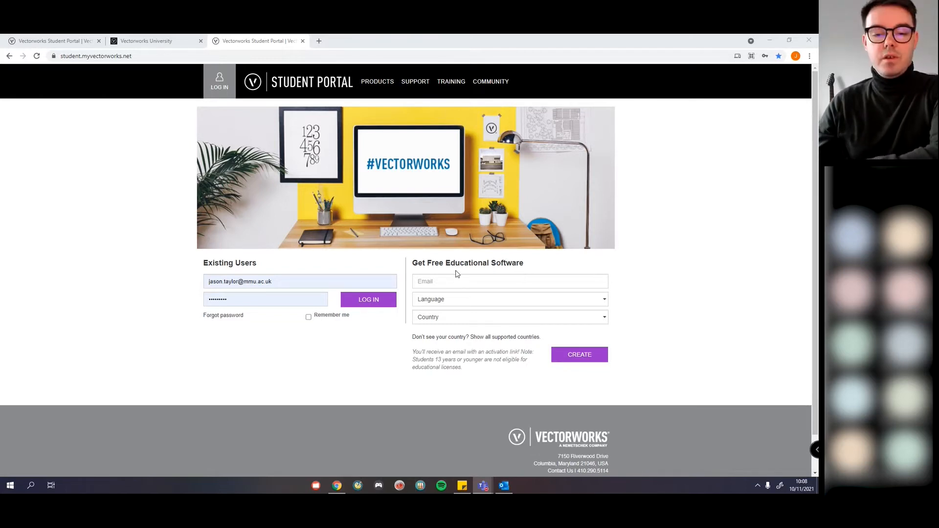
Step: Enter a sample e-mail address in the free educational software sign-up field
left_click(445, 284)
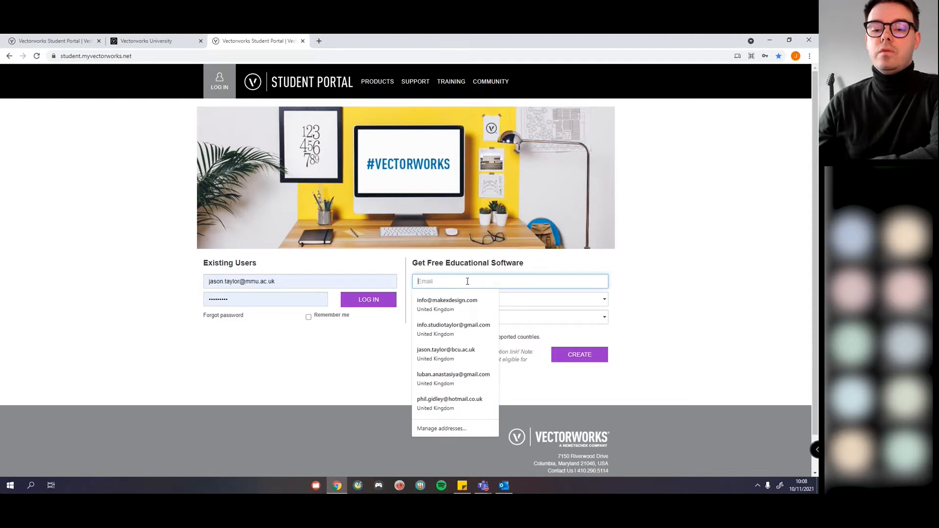
left_click(663, 303)
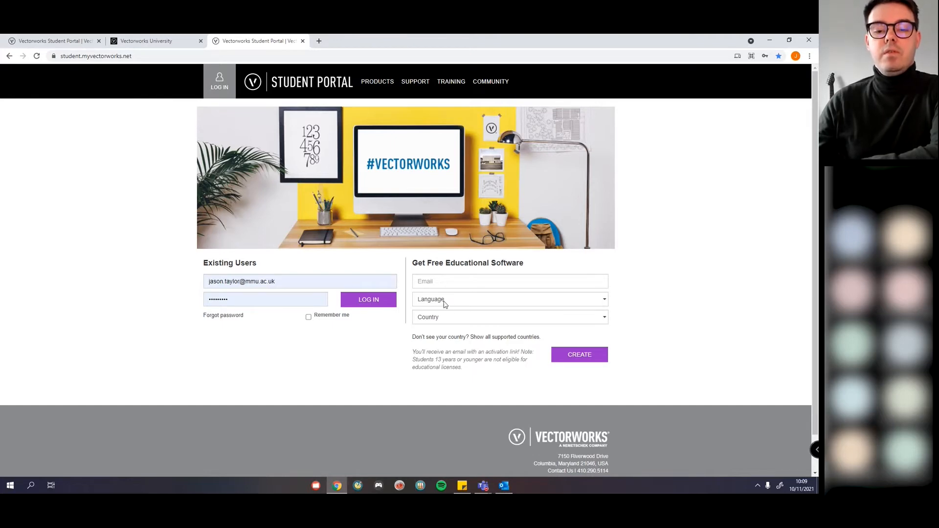
left_click(439, 283)
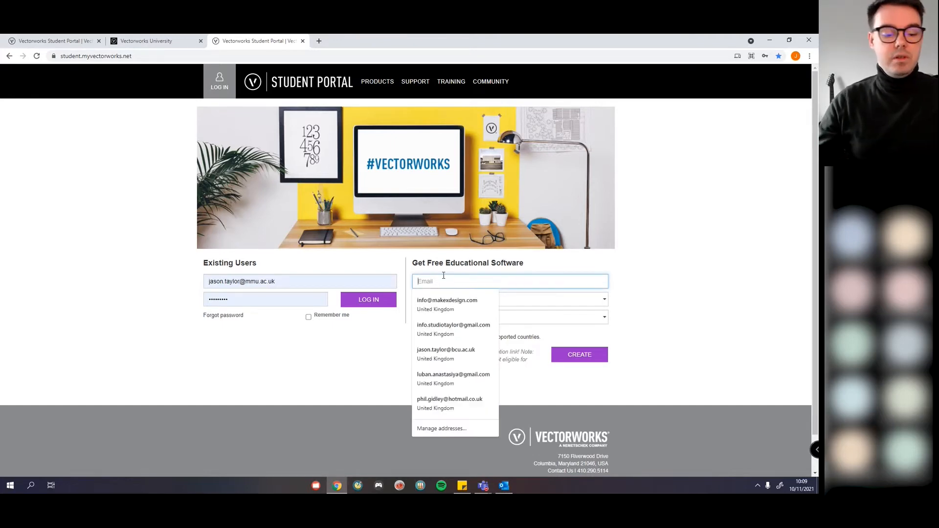
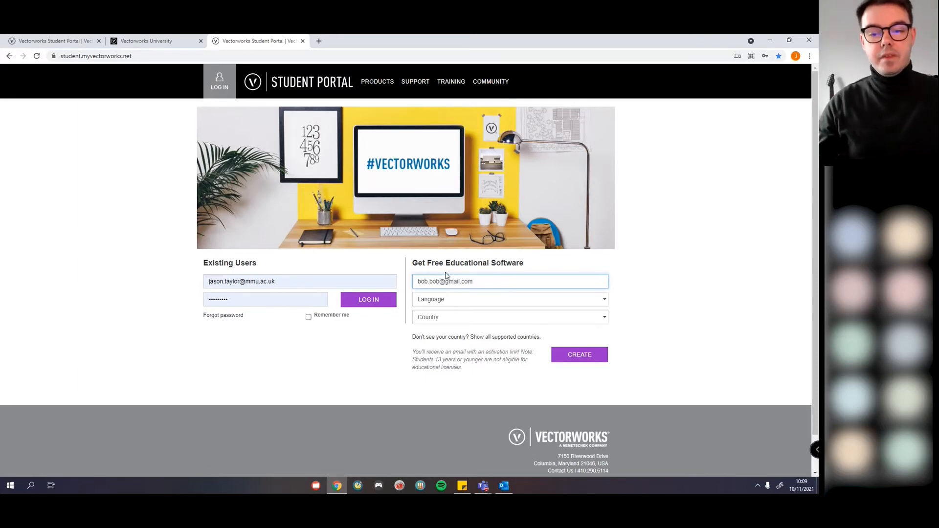
Step: Set the sign-up language to English and the country to Afghanistan
left_click(453, 303)
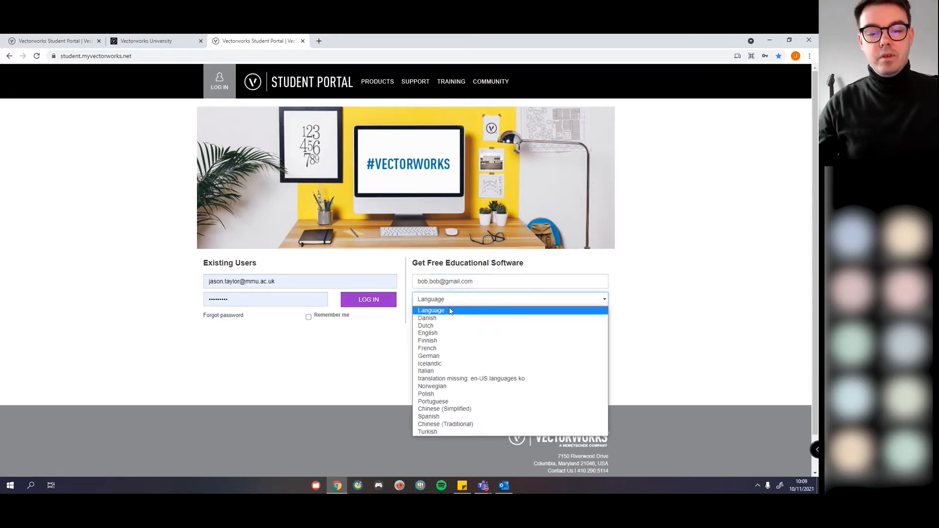
left_click(444, 332)
left_click(444, 317)
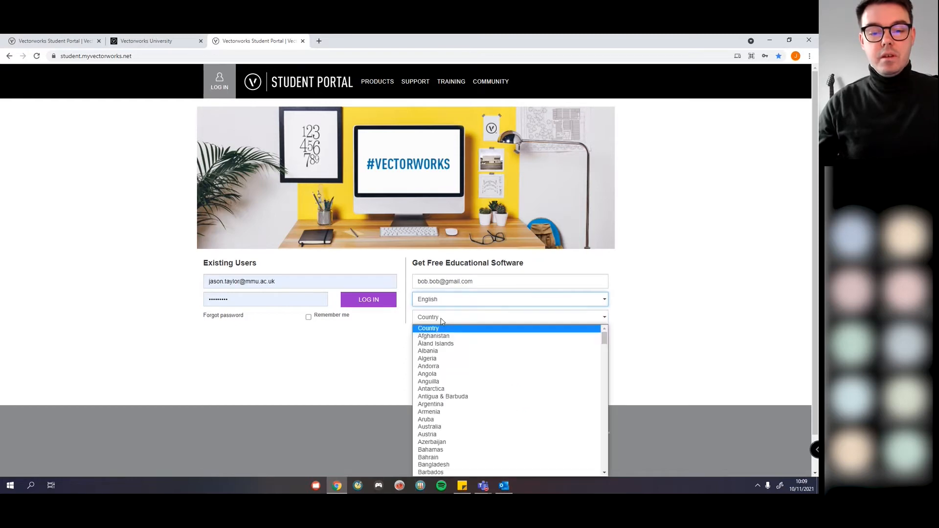
left_click(442, 336)
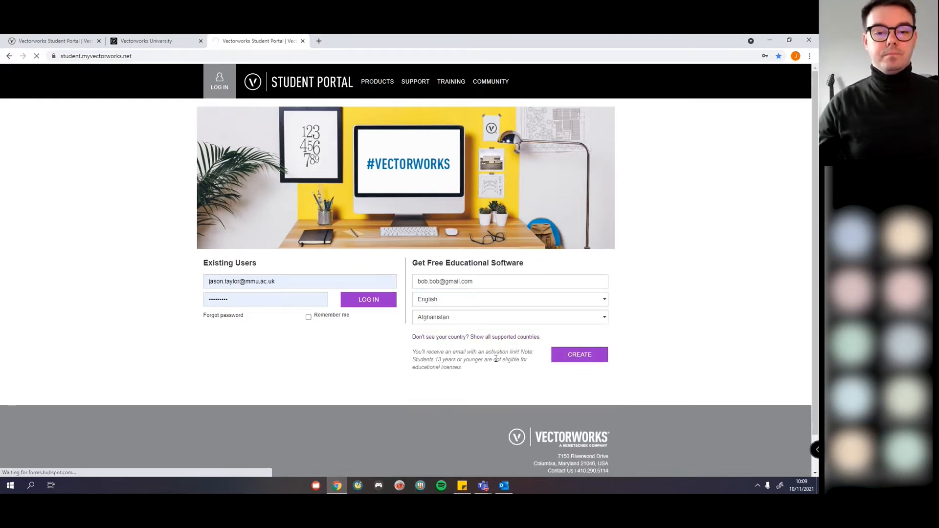
Step: Submit the sign-up with CREATE and focus the empty Activation Code field
left_click(586, 355)
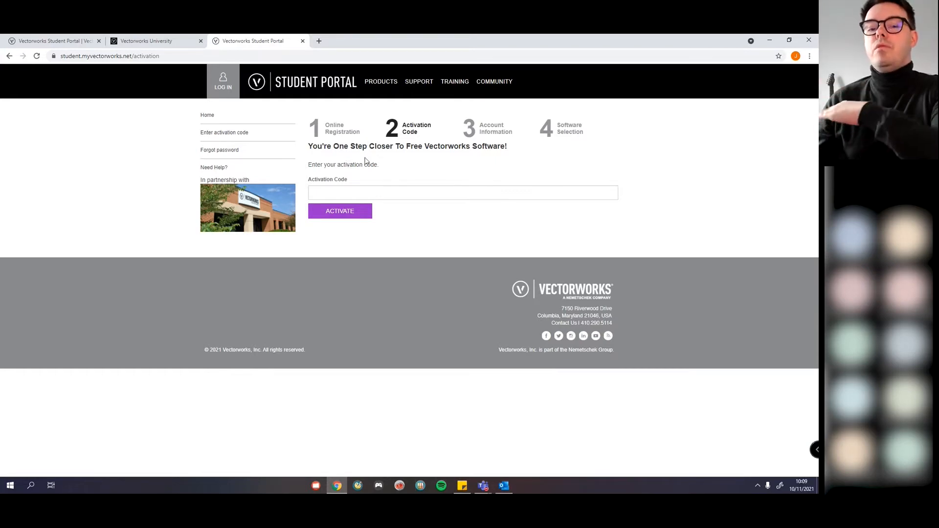
left_click(337, 190)
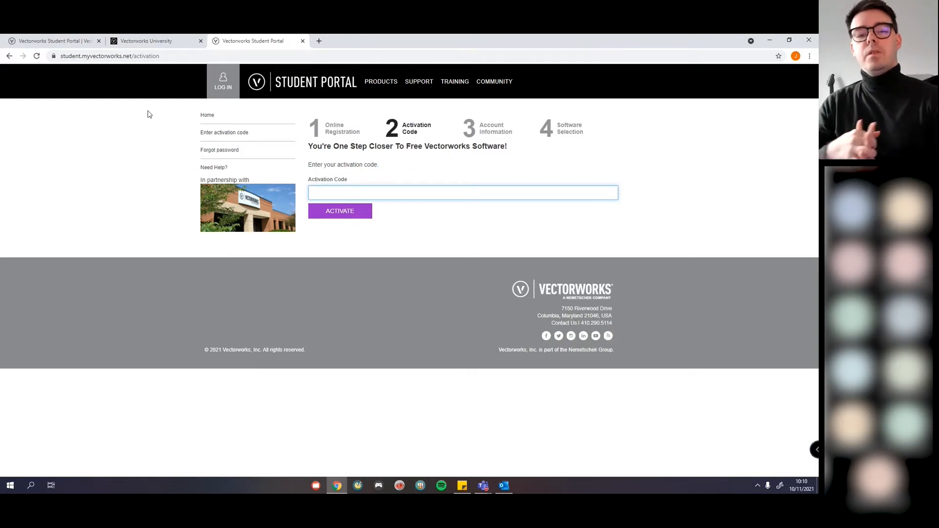
Step: Log in on the first portal tab and go to the Vectorworks Design Suite 2022 download page
left_click(55, 42)
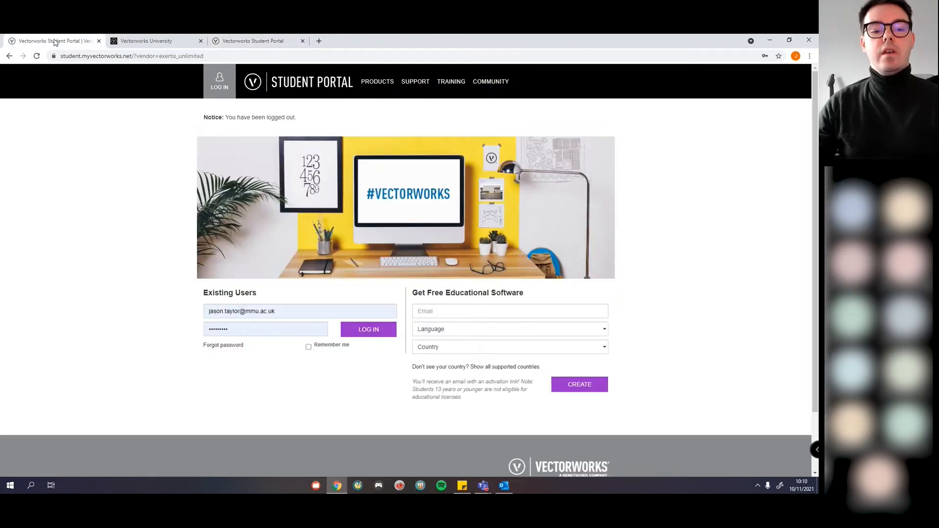
left_click(224, 88)
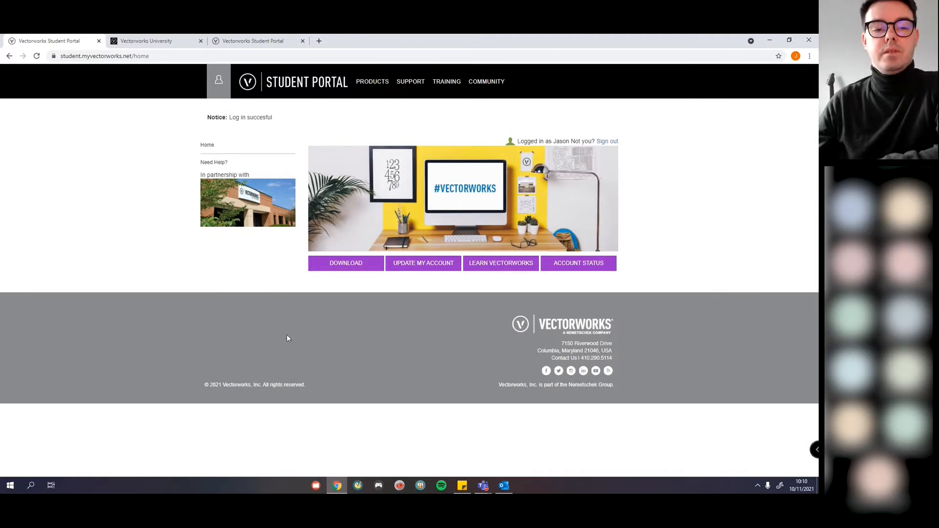
left_click(353, 270)
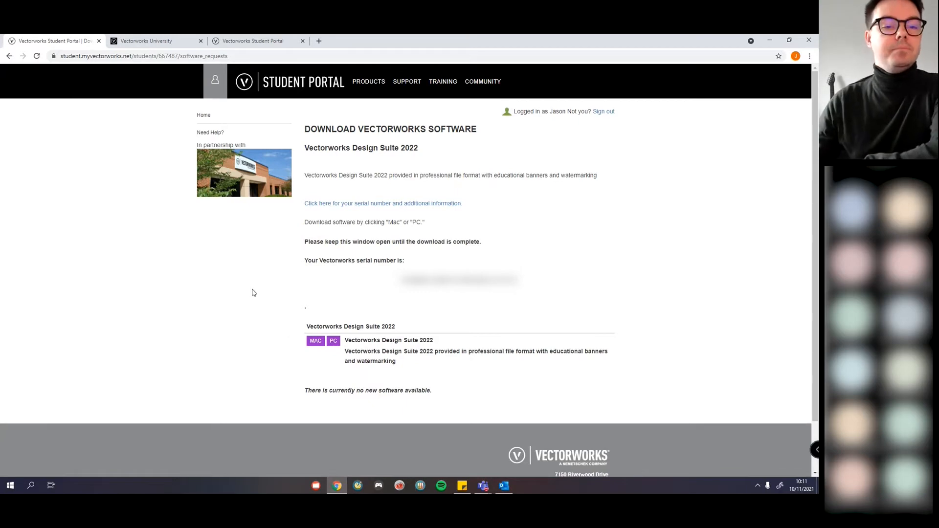
Step: Open the Products page and scroll through the Architect, Landmark, Spotlight and Fundamentals editions
left_click(163, 42)
left_click(73, 41)
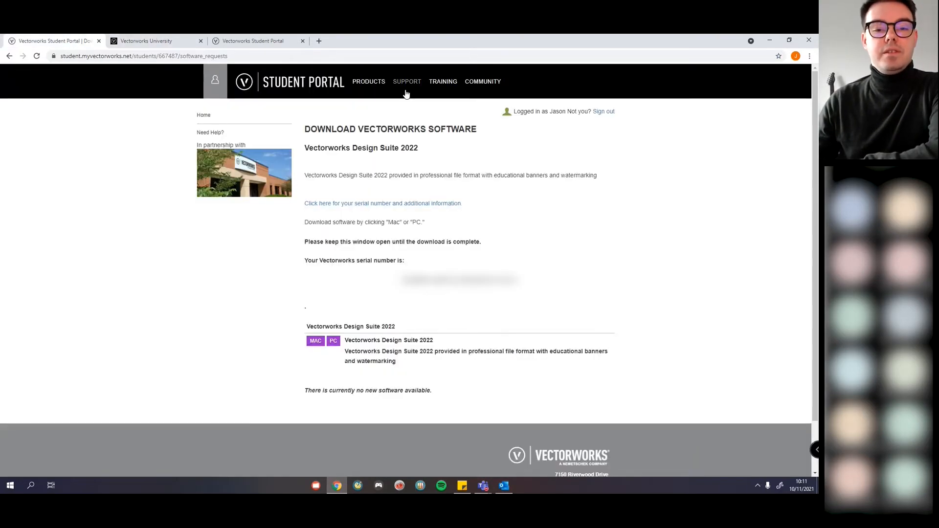
left_click(368, 83)
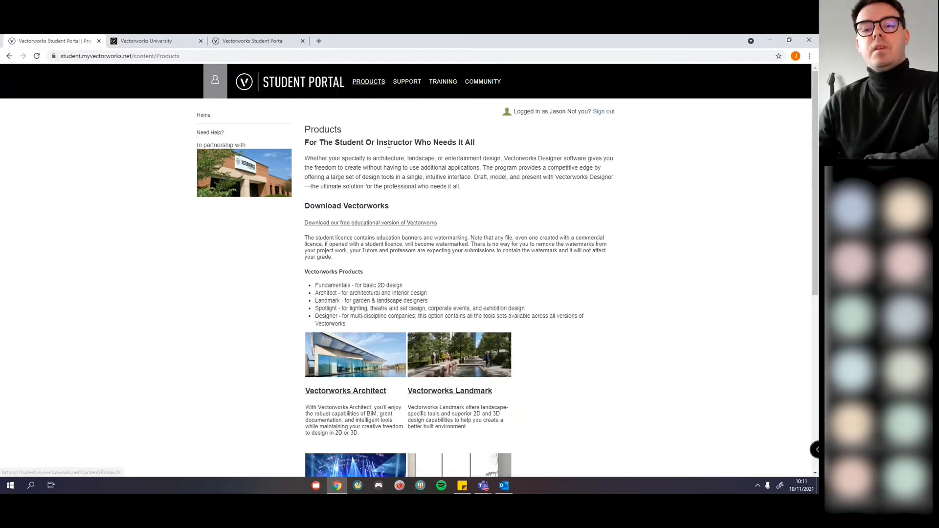
scroll(386, 235, "down", 3)
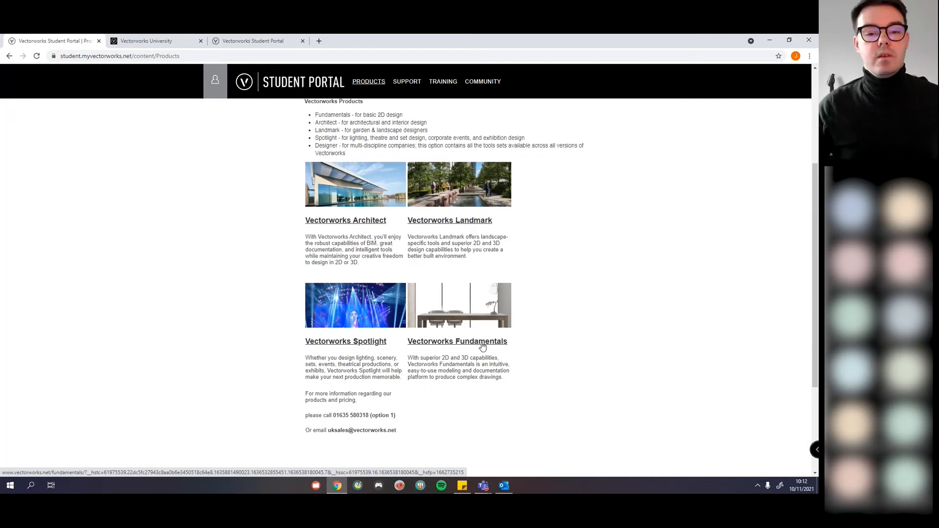
Step: Open the Student Portal Support page from the top navigation bar
left_click(407, 81)
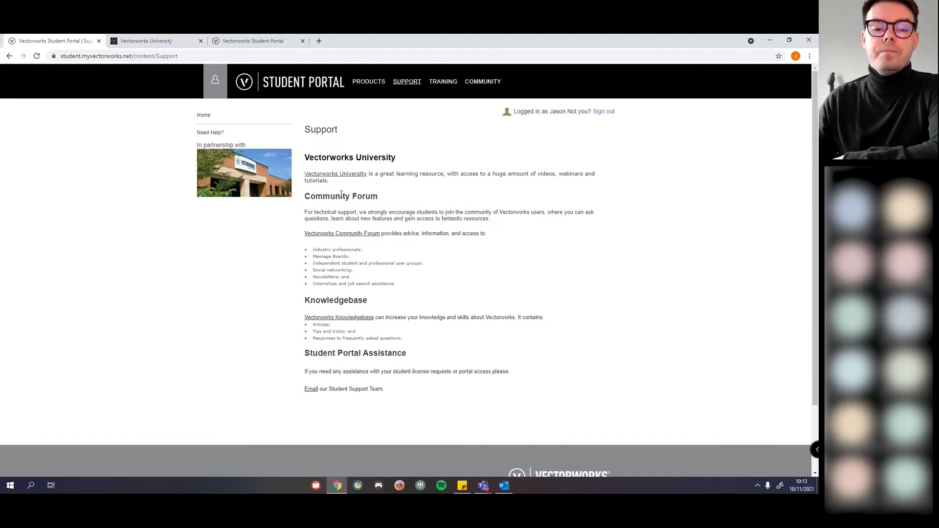
Step: Follow the Vectorworks Community Forum link to the portal's Community page
left_click_drag(309, 193, 383, 199)
left_click(385, 210)
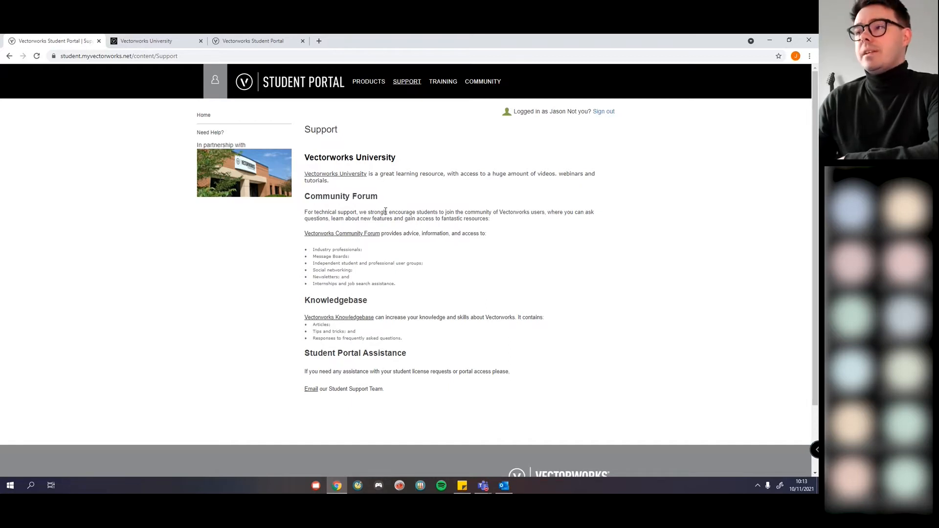
left_click(335, 237)
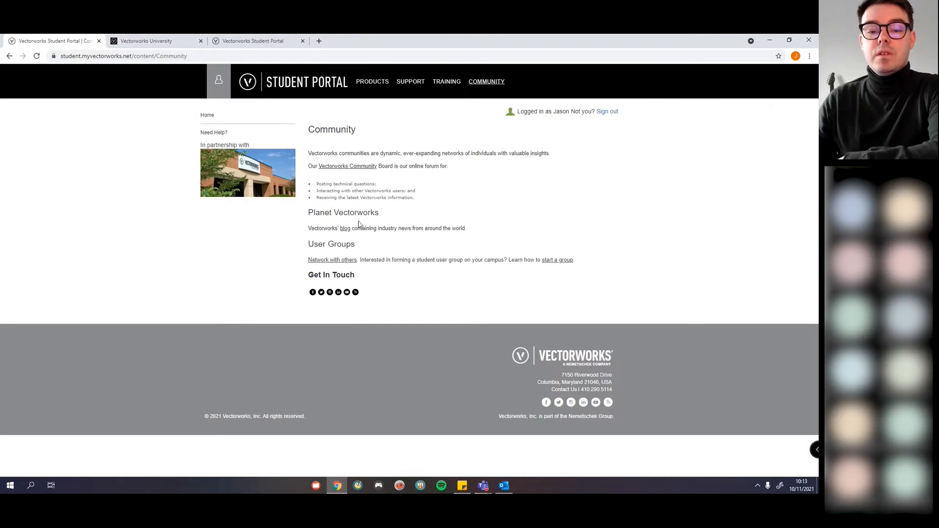
Step: Scroll through the Community Forum's boards, then go back to the portal's Community page
left_click(340, 168)
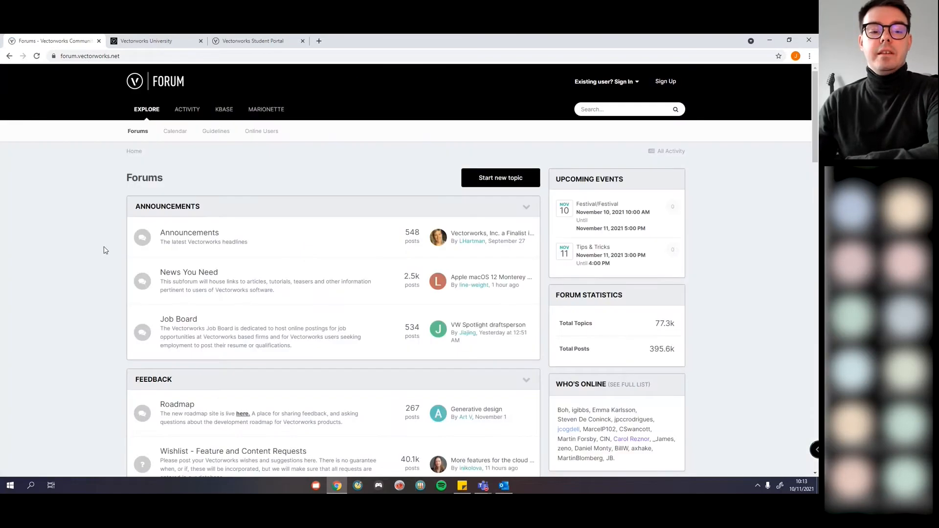
scroll(105, 250, "down", 7)
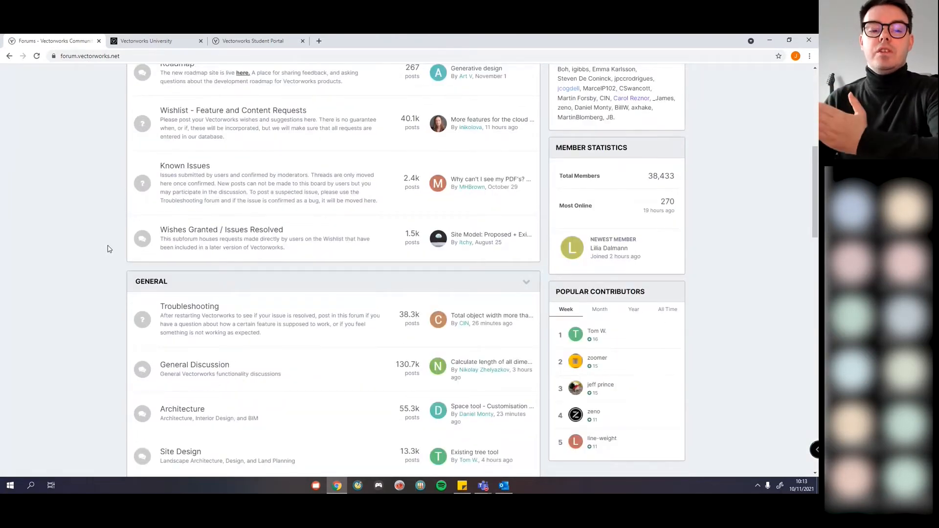
scroll(61, 313, "down", 3)
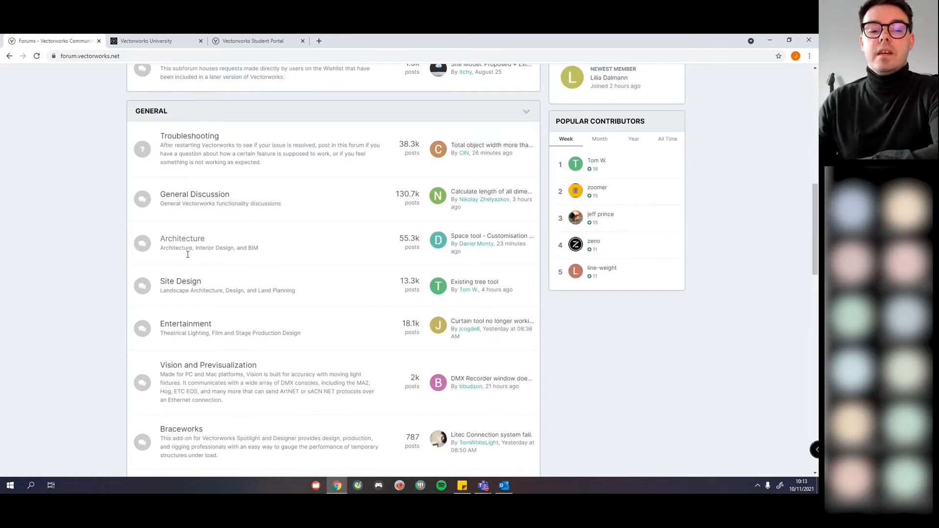
scroll(185, 289, "down", 3)
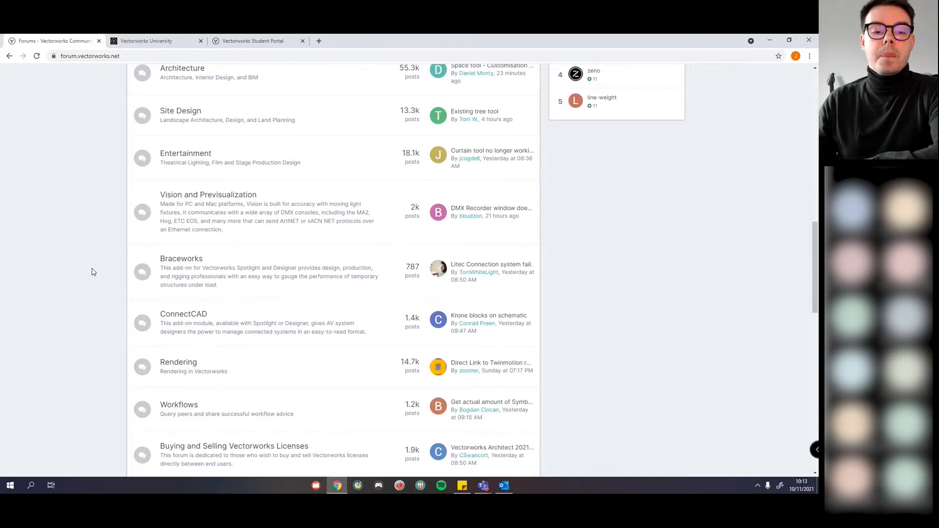
scroll(234, 262, "down", 2)
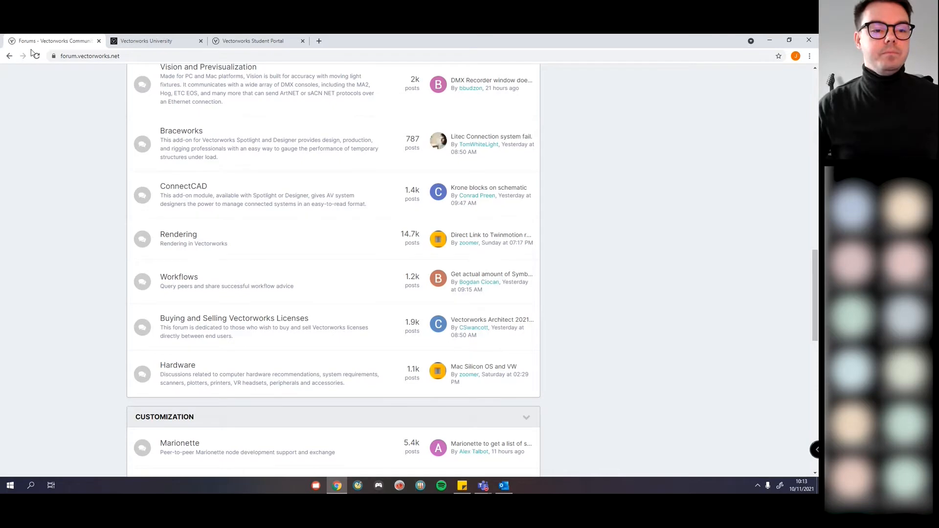
left_click(9, 57)
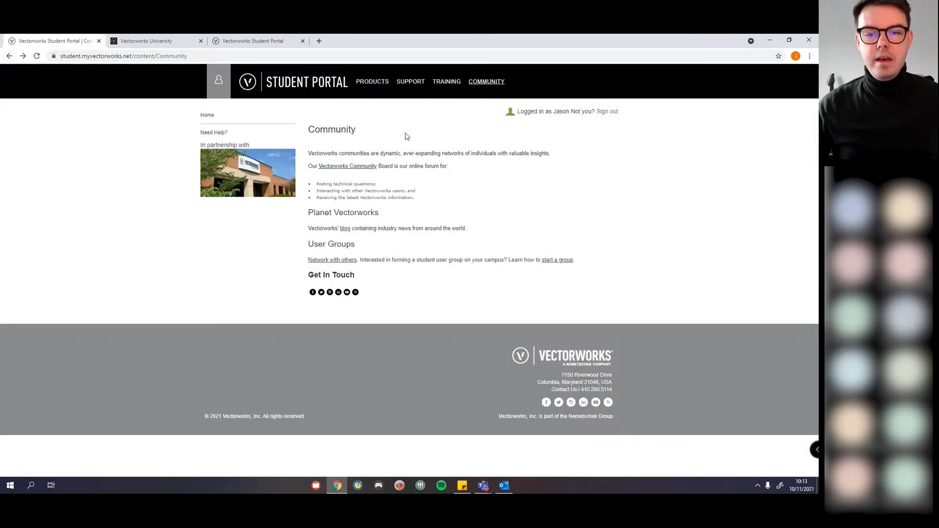
Step: On the Training page, open Getting Started Guides in a new tab
left_click(445, 83)
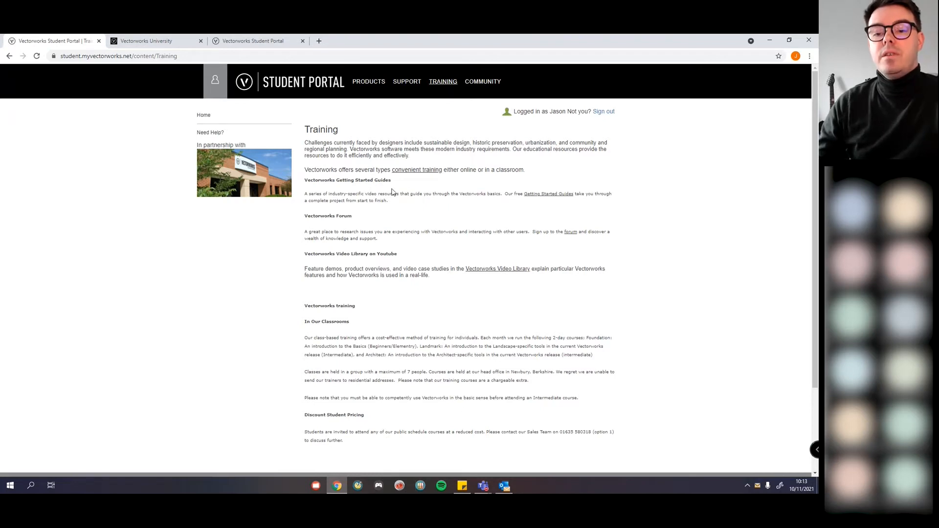
right_click(563, 198)
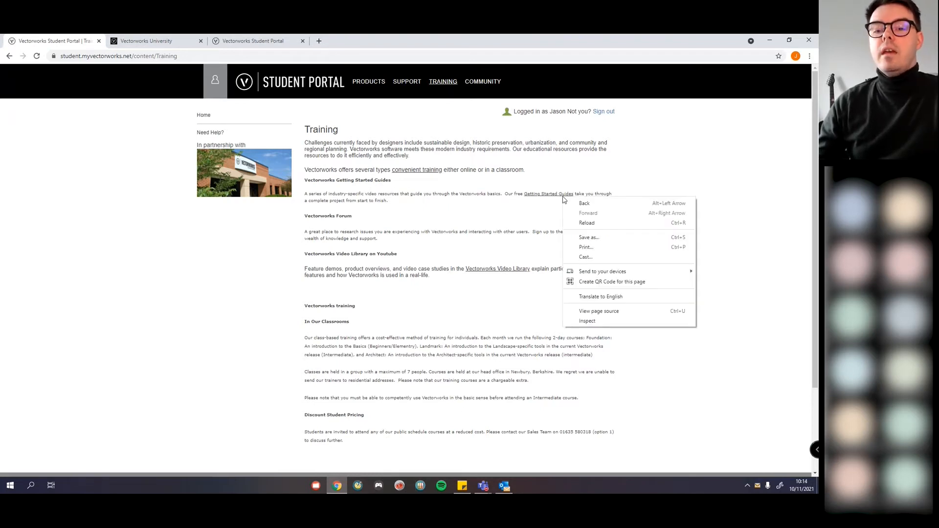
right_click(558, 194)
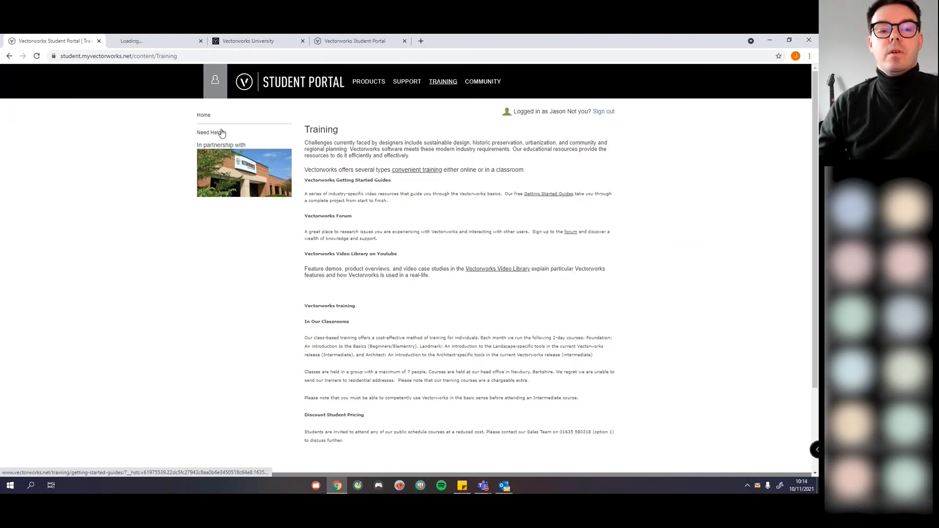
left_click(153, 43)
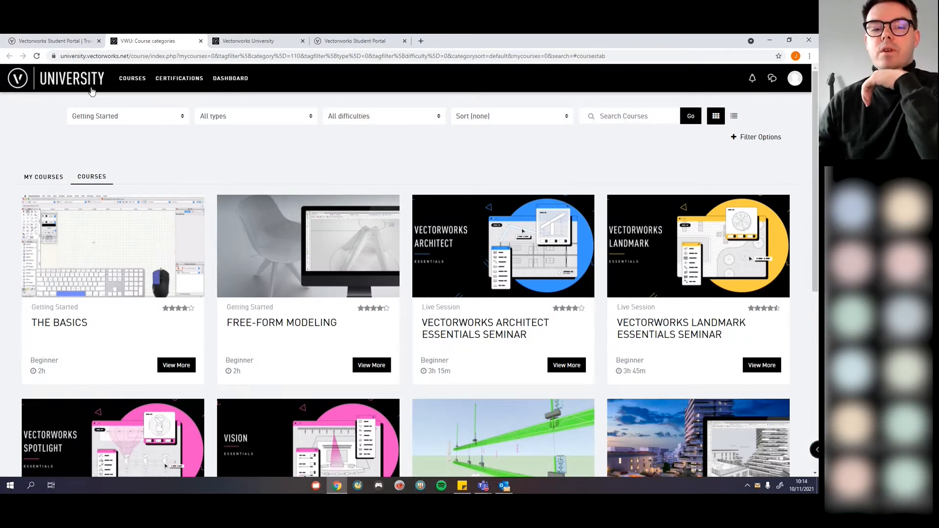
Step: Return to the Training page briefly, then switch to the Vectorworks University home page
left_click(55, 44)
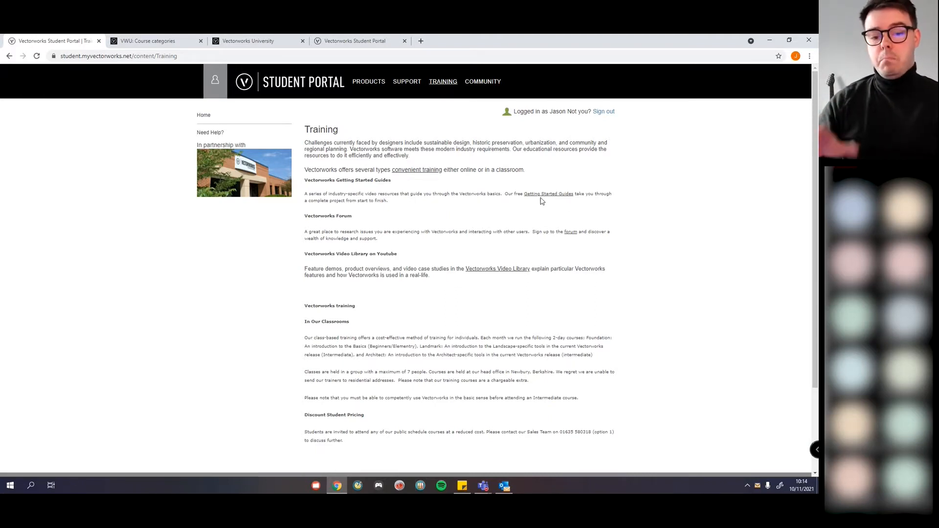
scroll(521, 239, "down", 5)
scroll(523, 239, "up", 5)
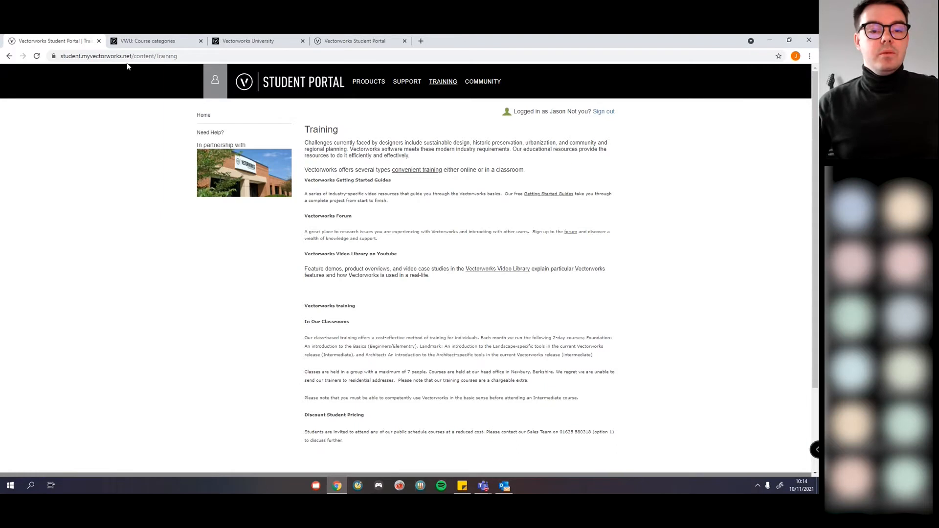
left_click(247, 41)
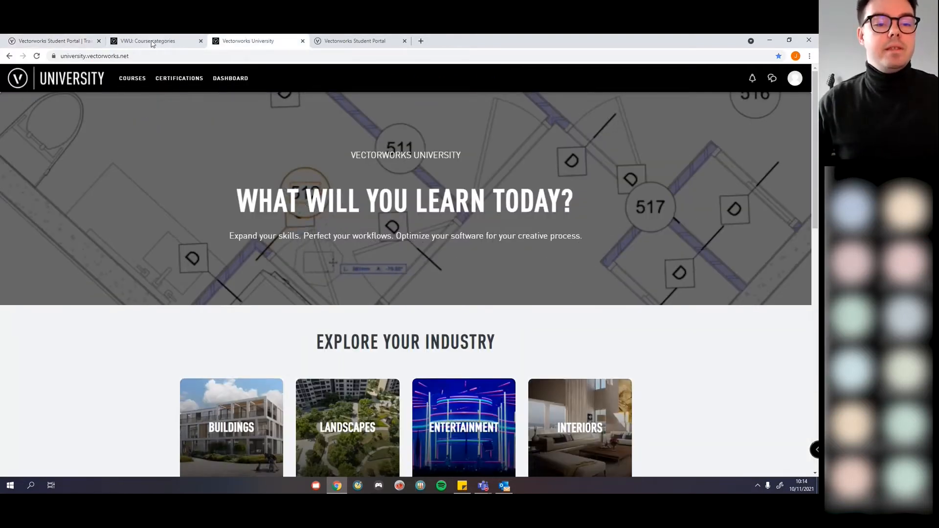
Step: Open the Vectorworks University Courses catalogue listing Redshift Render Mode and Twinmotion Direct Link courses
left_click(98, 55)
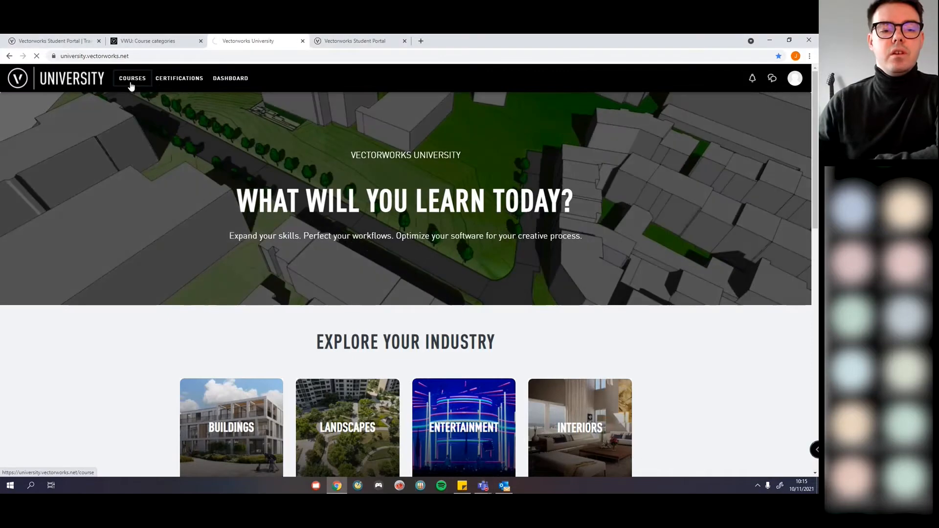
left_click(132, 80)
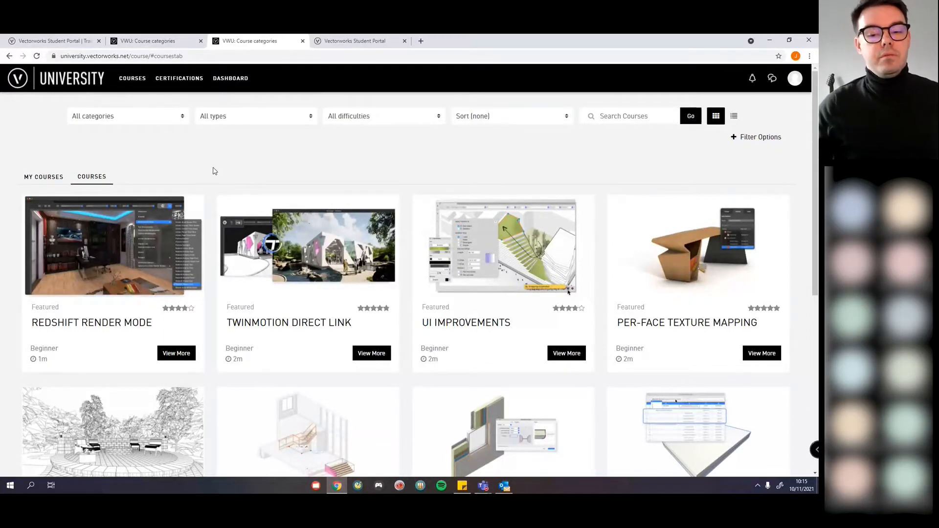
scroll(212, 171, "down", 4)
scroll(213, 169, "up", 4)
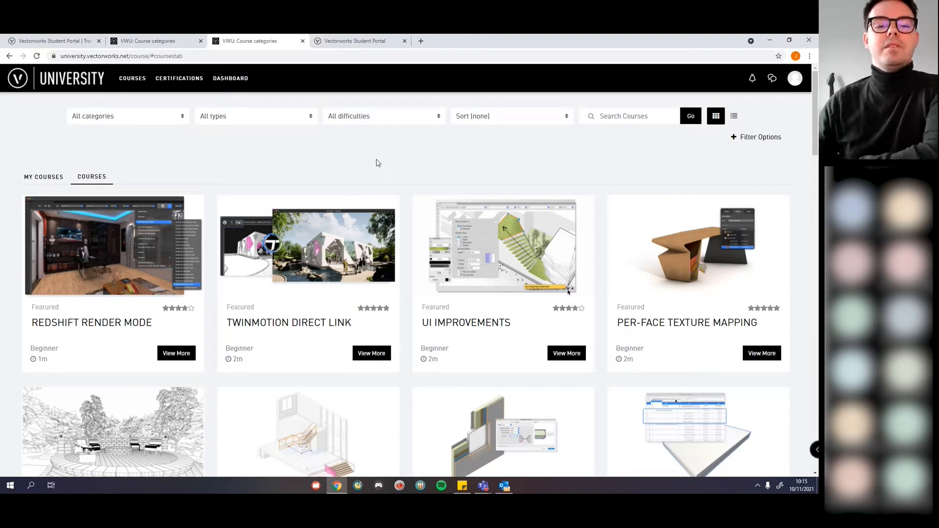
Step: Filter the course catalogue to Getting Started and scroll through The Basics, Free-Form Modeling and others
left_click(149, 117)
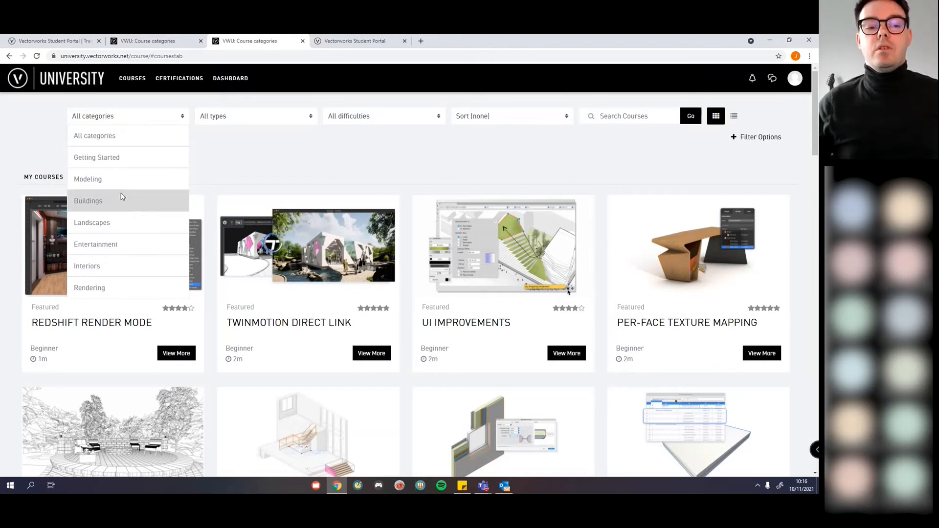
left_click(124, 162)
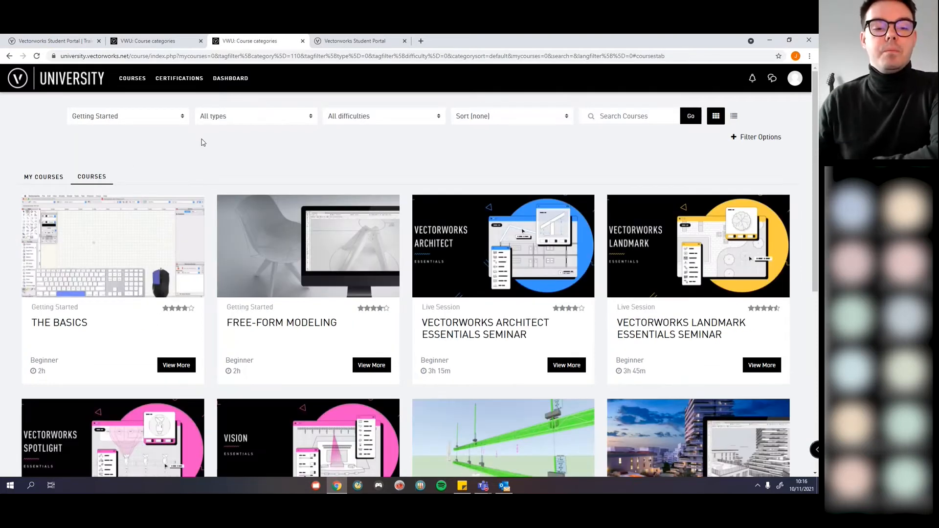
scroll(220, 151, "down", 3)
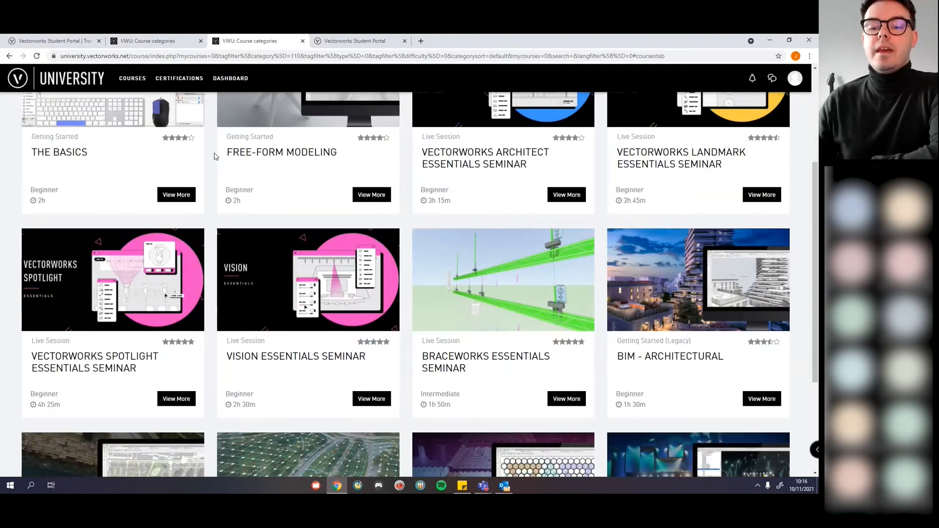
scroll(222, 157, "up", 2)
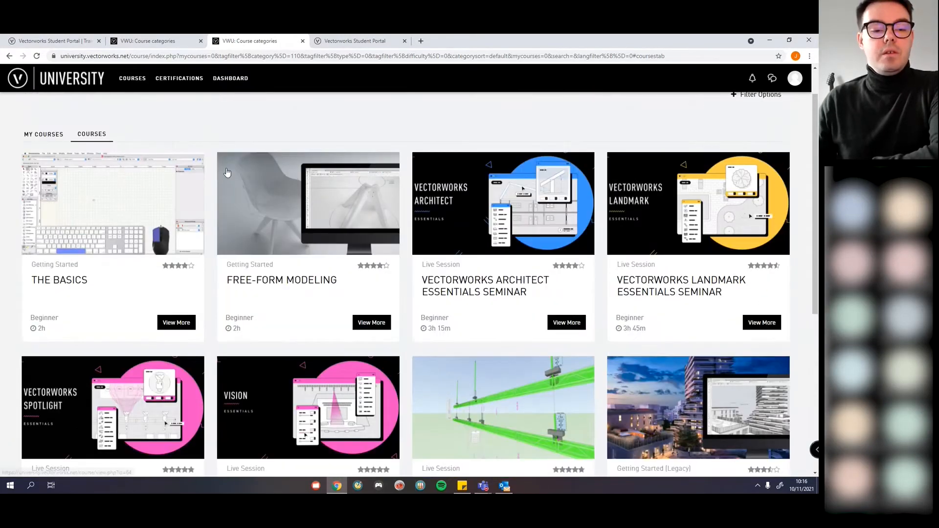
scroll(227, 172, "up", 1)
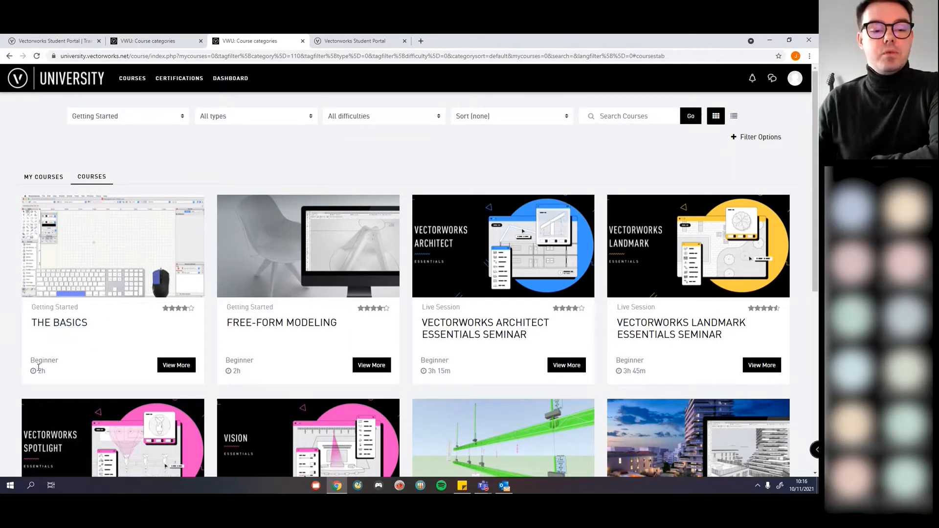
Step: Preview and close The Basics course details, then scroll through the Getting Started courses
left_click(173, 370)
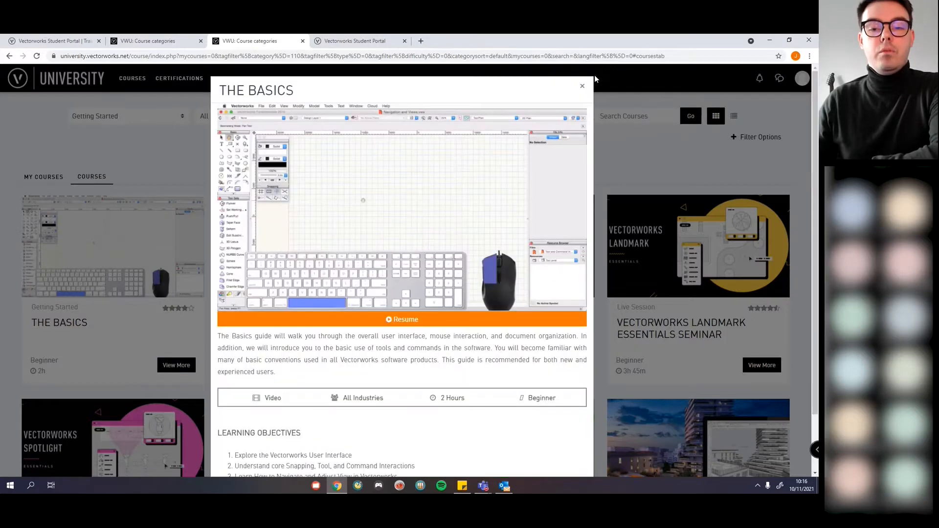
left_click(582, 88)
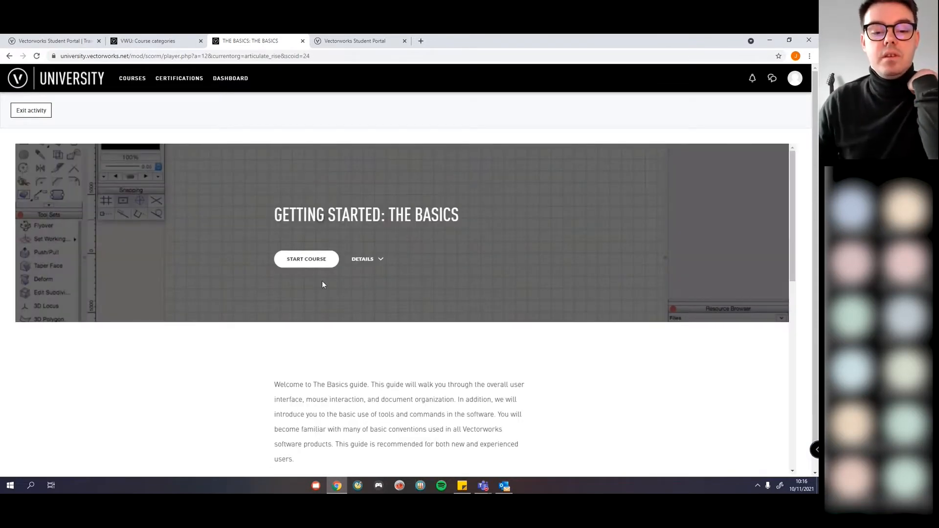
scroll(323, 283, "down", 5)
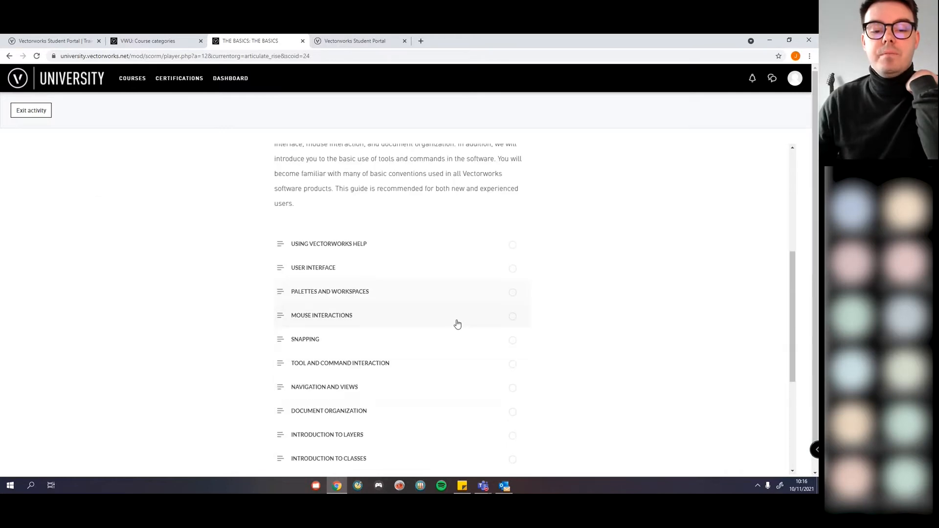
scroll(349, 333, "down", 3)
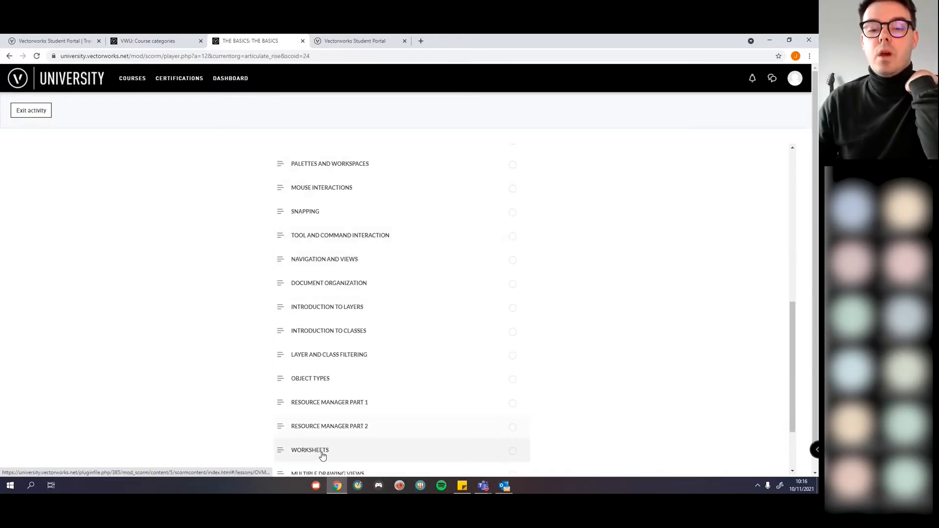
scroll(323, 230, "down", 2)
scroll(329, 303, "up", 10)
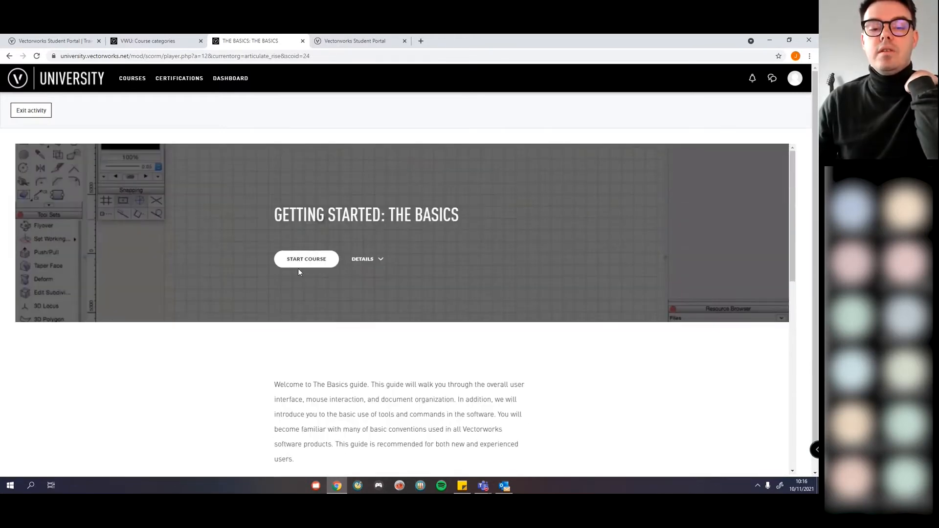
Step: Start The Basics course, read through the Using Vectorworks Help lesson, then go back twice
left_click(298, 262)
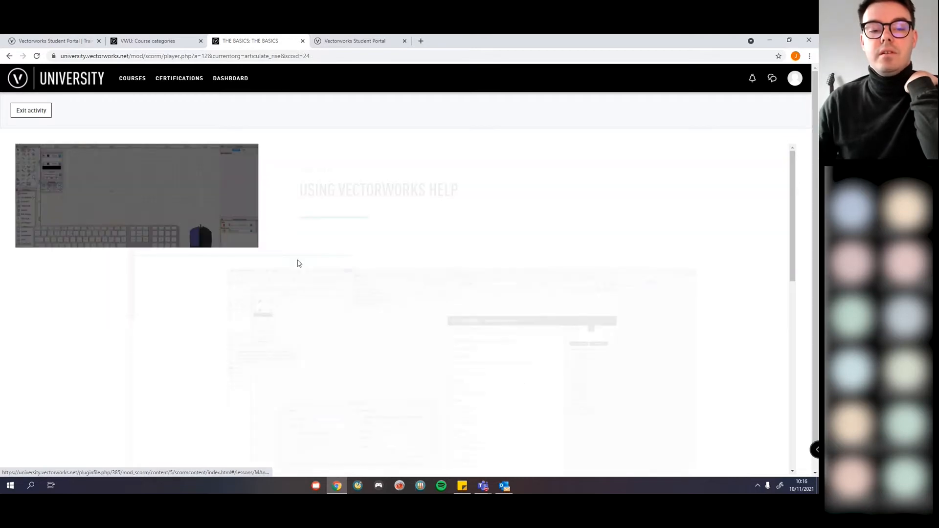
scroll(203, 244, "down", 3)
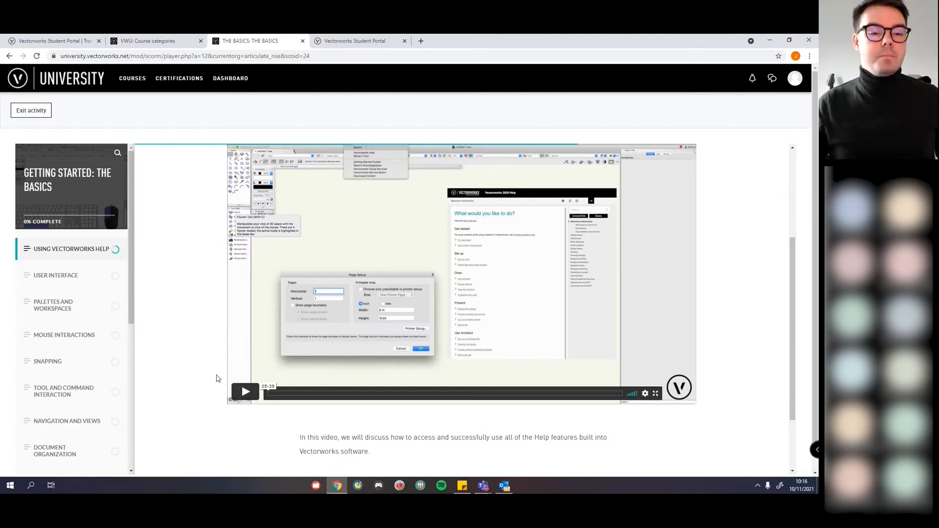
scroll(196, 362, "down", 1)
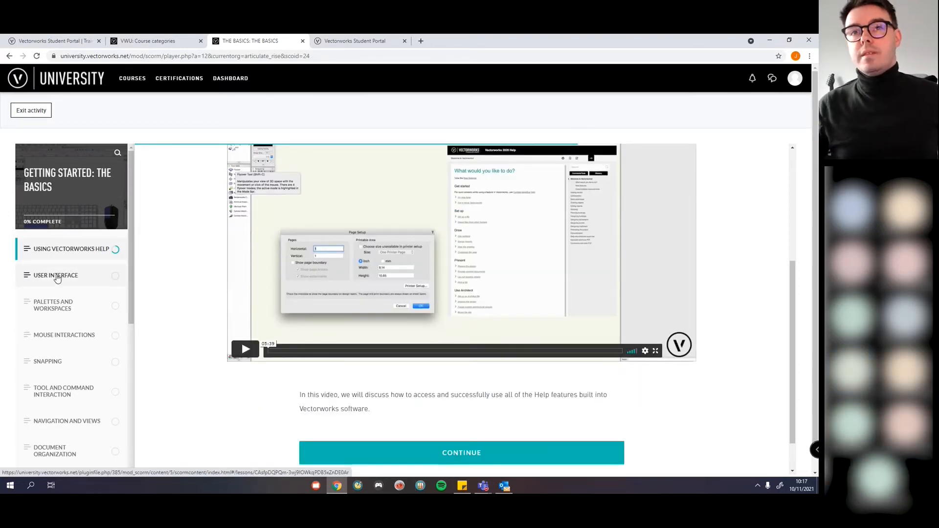
scroll(72, 285, "down", 2)
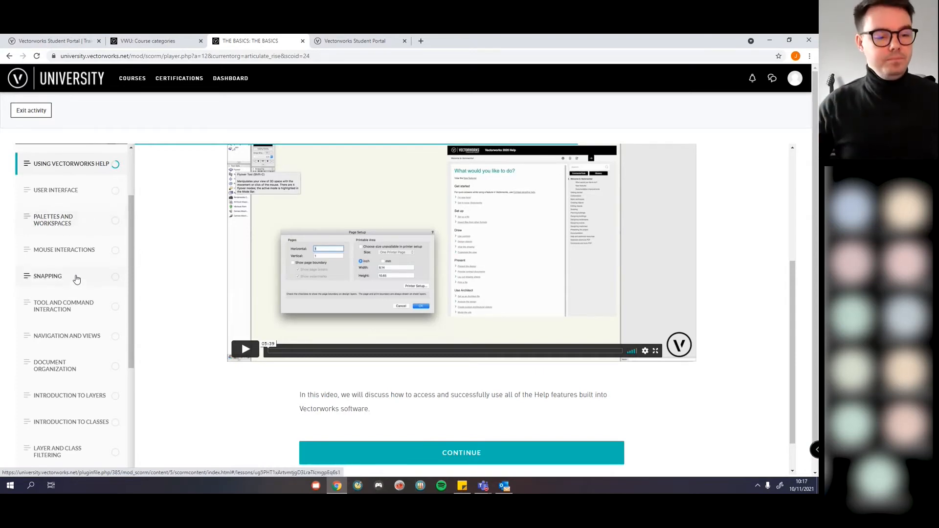
scroll(80, 276, "down", 4)
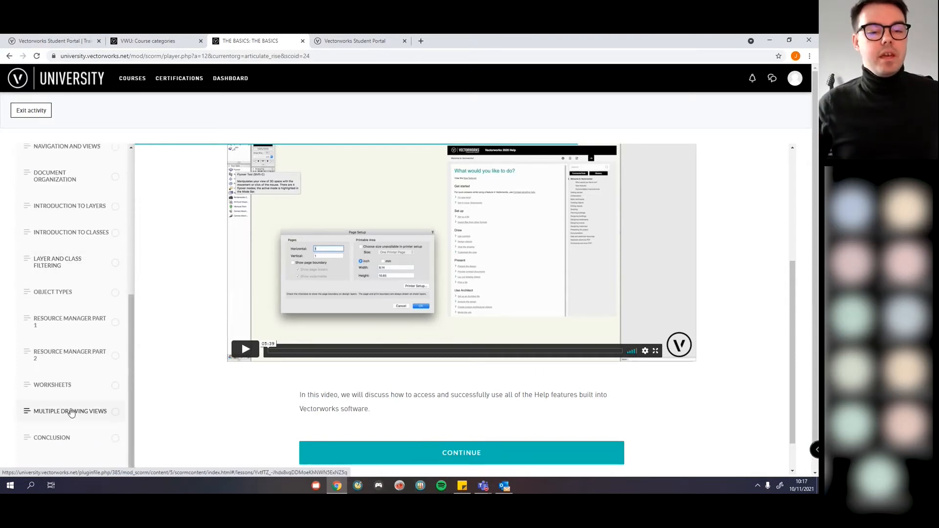
scroll(69, 411, "up", 6)
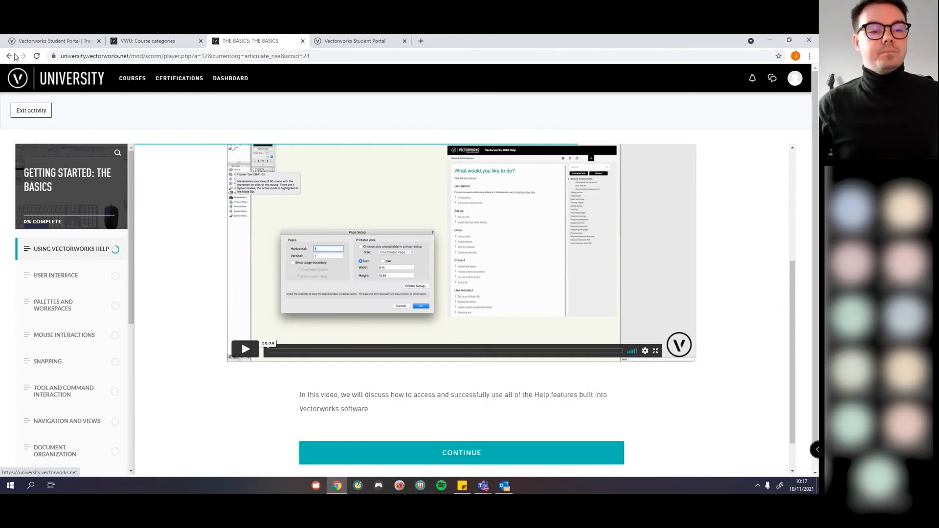
left_click(8, 56)
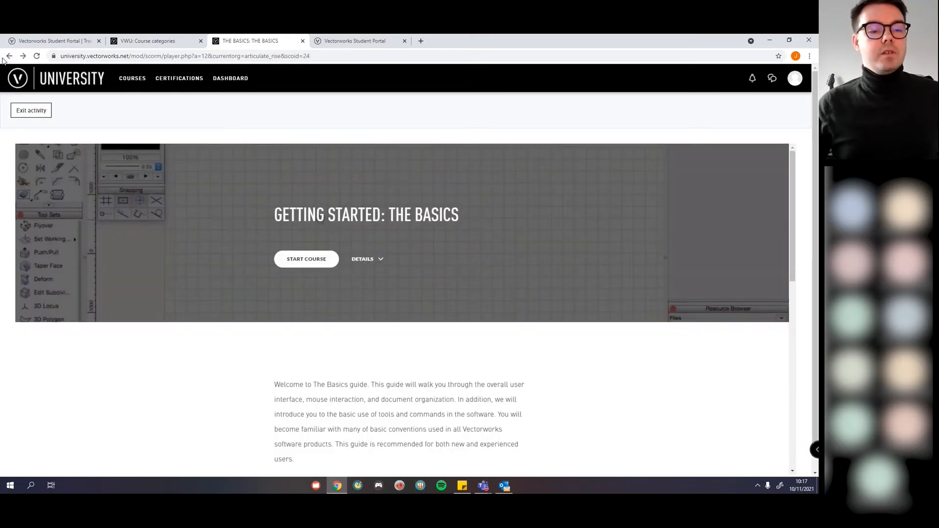
left_click(9, 58)
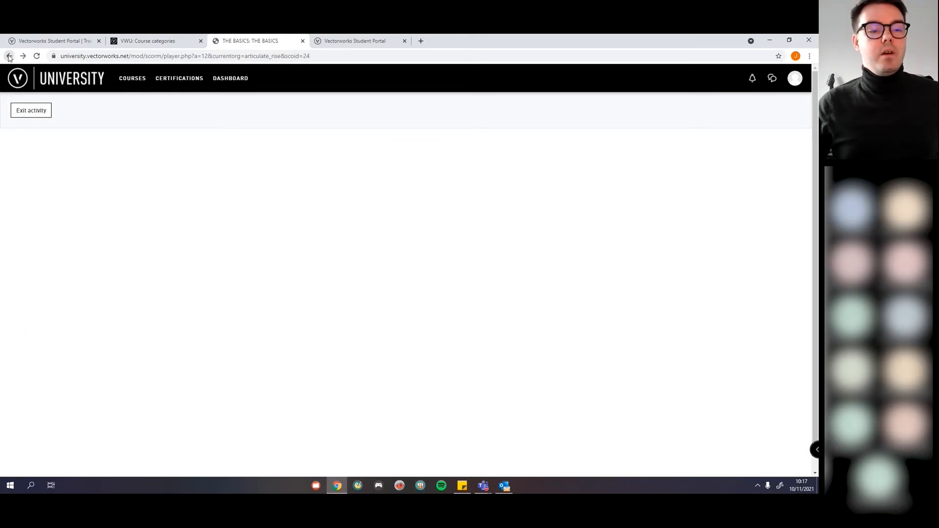
Step: Exit the lesson activity, show the full Courses catalogue, and open the All categories dropdown
left_click(45, 115)
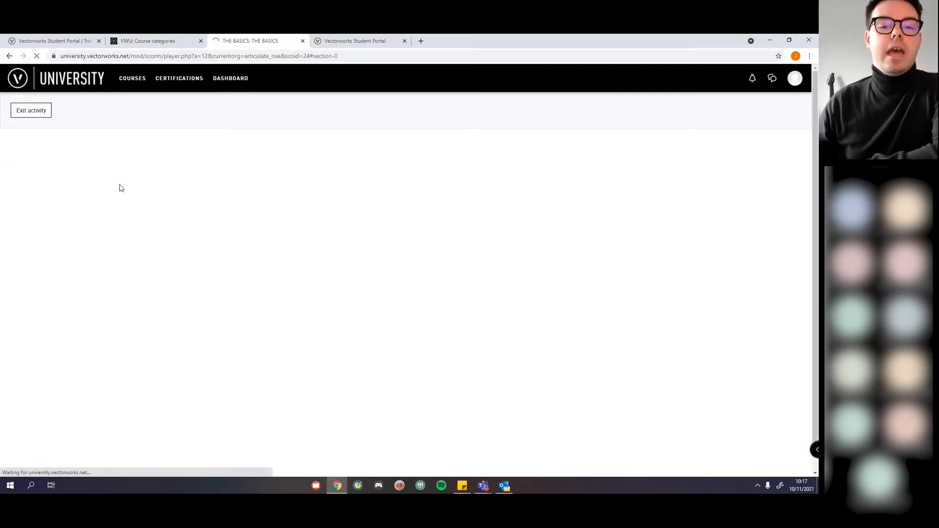
left_click(131, 78)
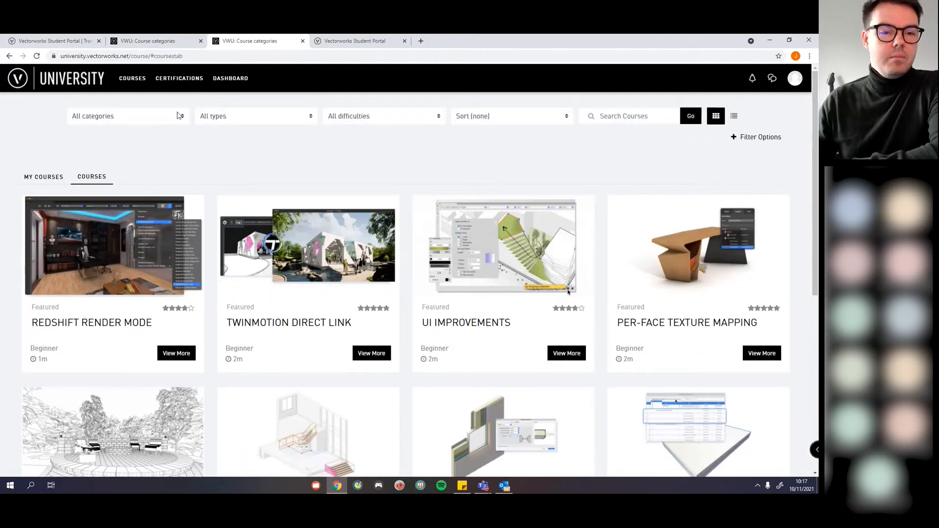
left_click(179, 116)
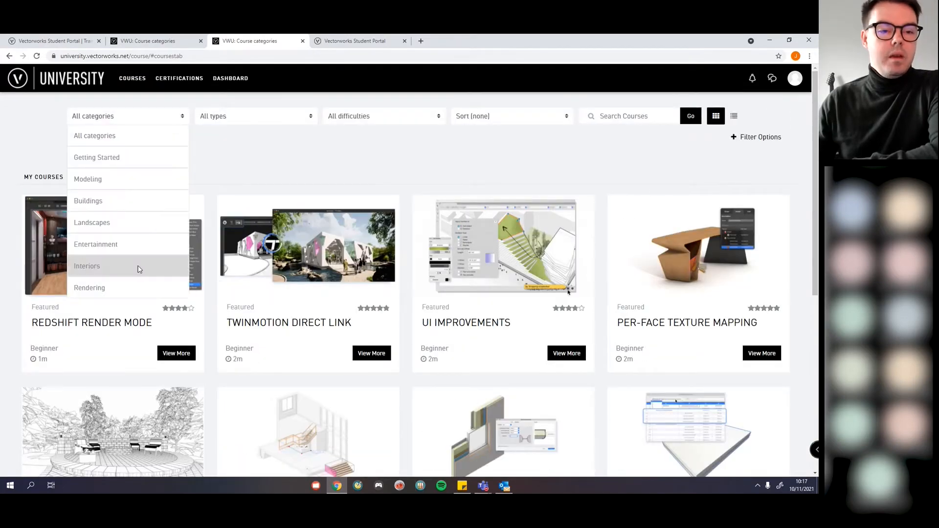
Step: Filter the catalogue to Buildings and scroll through its courses, returning to the top
left_click(106, 202)
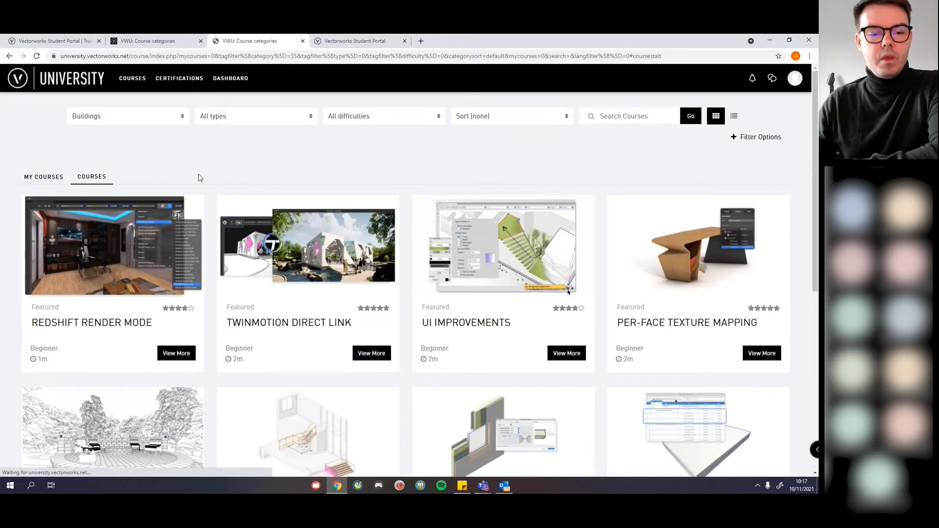
scroll(200, 178, "down", 7)
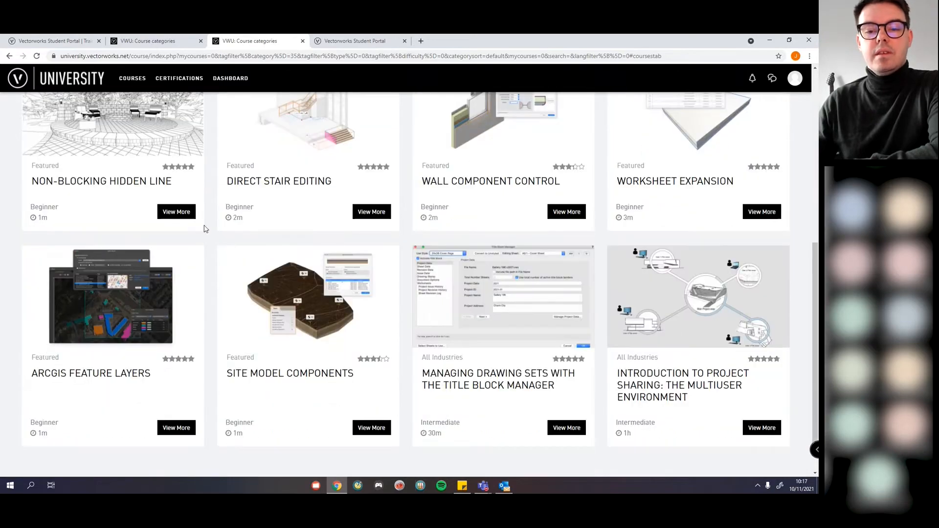
scroll(180, 249, "up", 2)
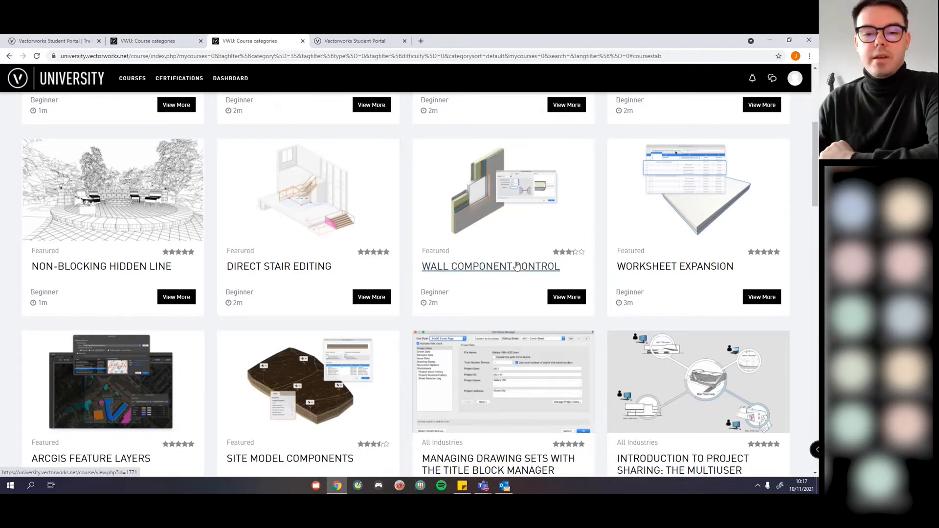
scroll(516, 267, "down", 9)
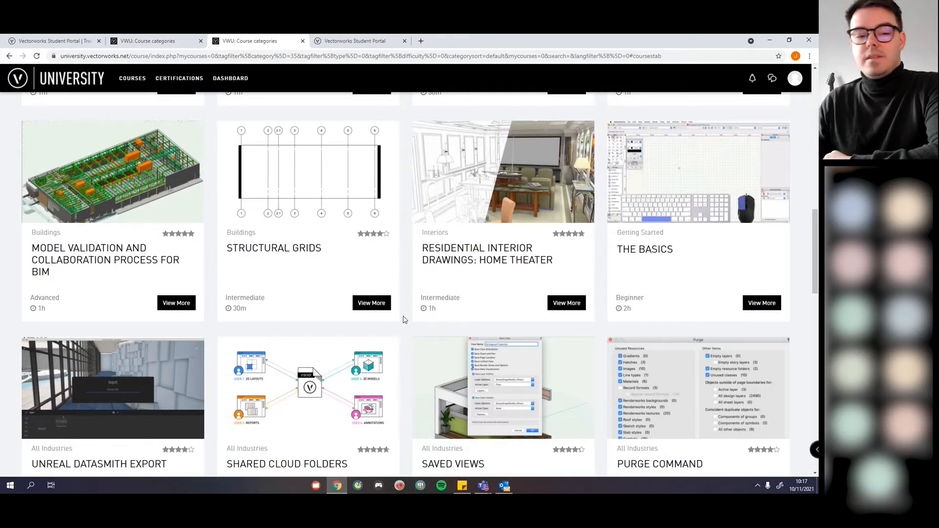
scroll(404, 319, "down", 8)
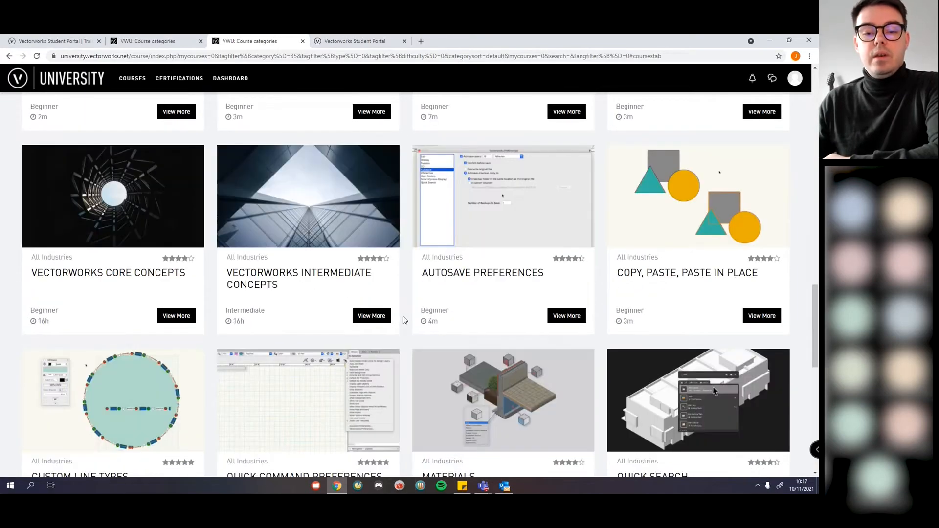
scroll(404, 320, "down", 8)
scroll(404, 320, "down", 3)
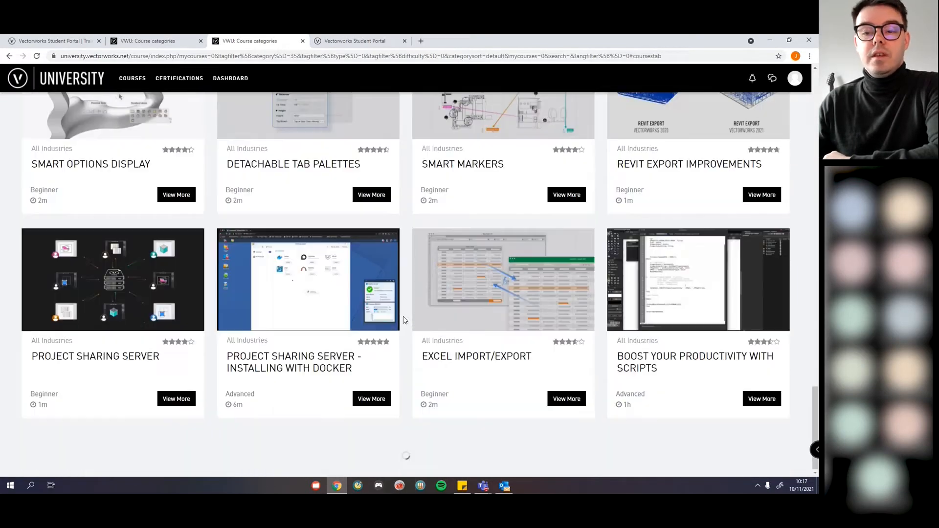
scroll(403, 313, "up", 4)
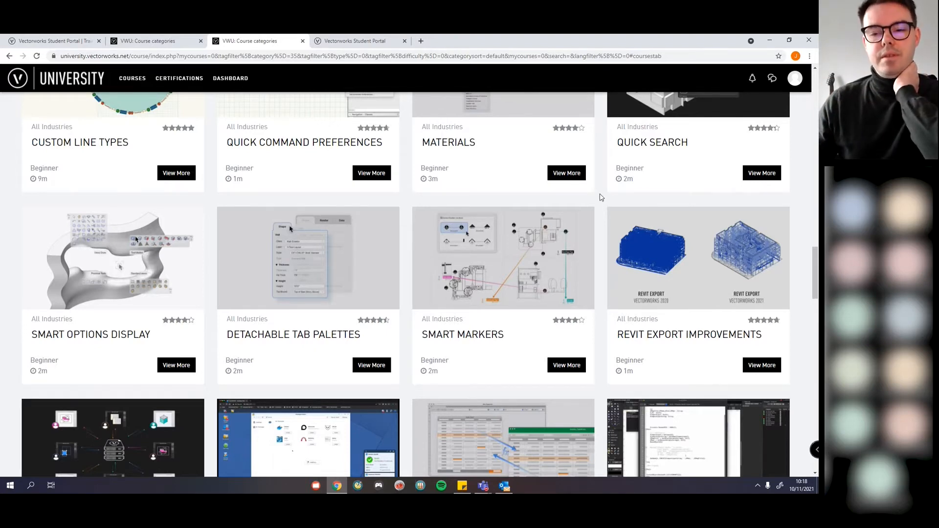
scroll(601, 197, "up", 10)
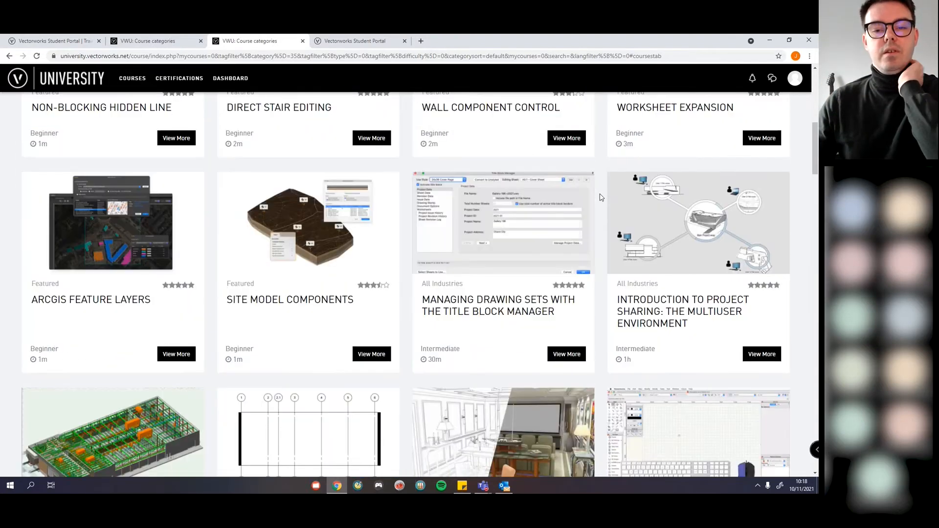
scroll(601, 197, "up", 5)
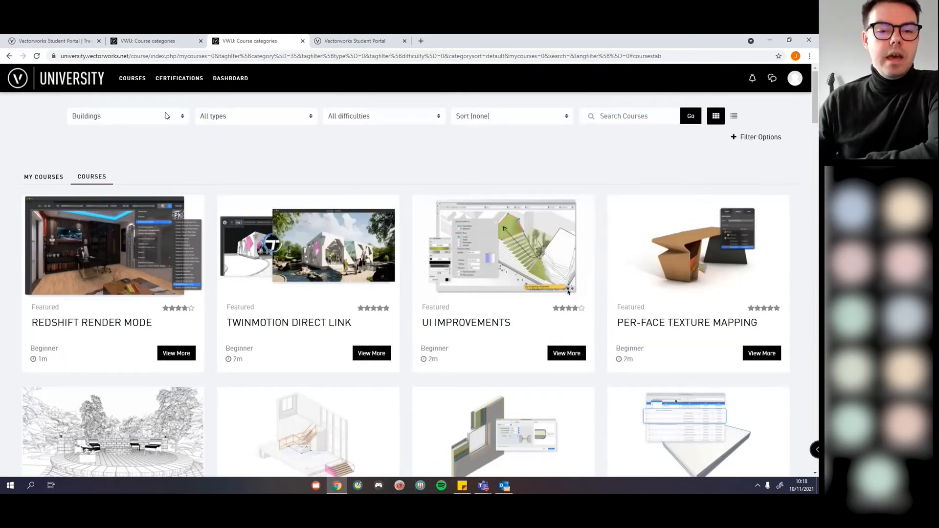
Step: Reset the category filter to All categories and show only Advanced difficulty courses
left_click(133, 113)
left_click(121, 135)
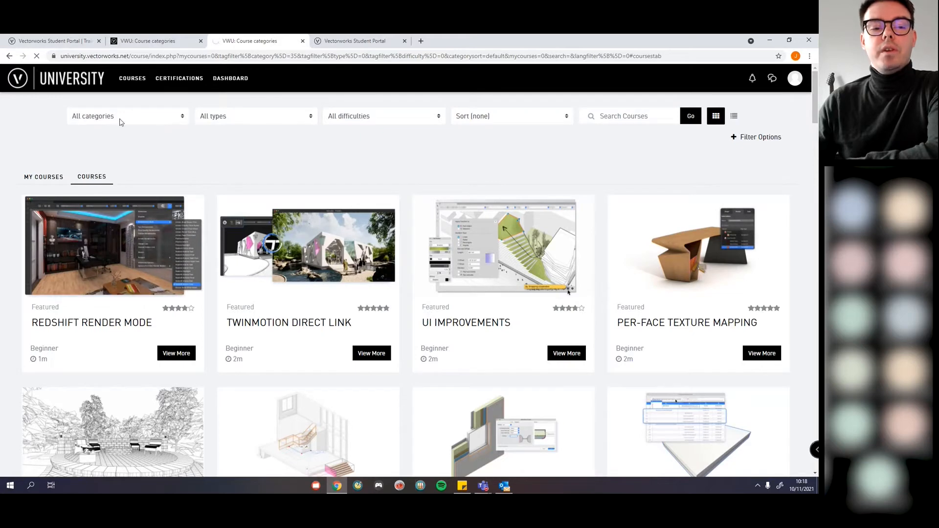
left_click(387, 120)
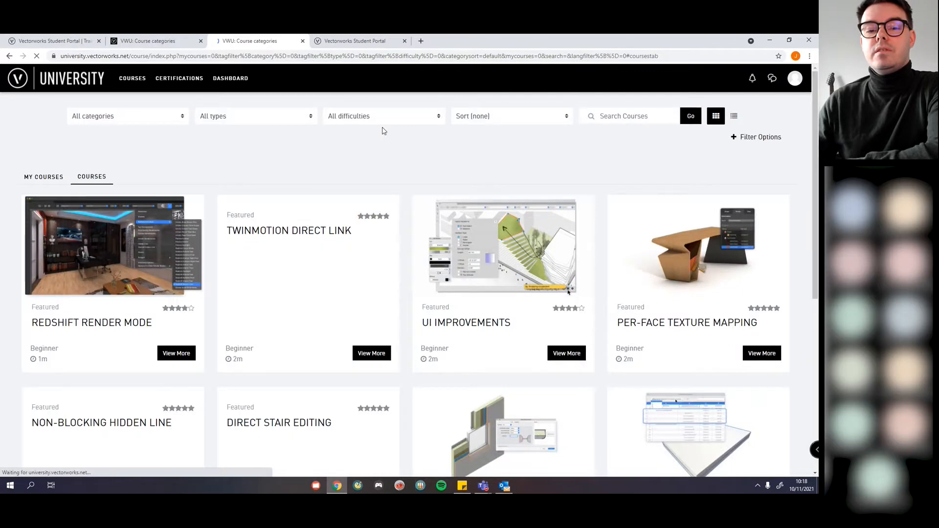
left_click(387, 117)
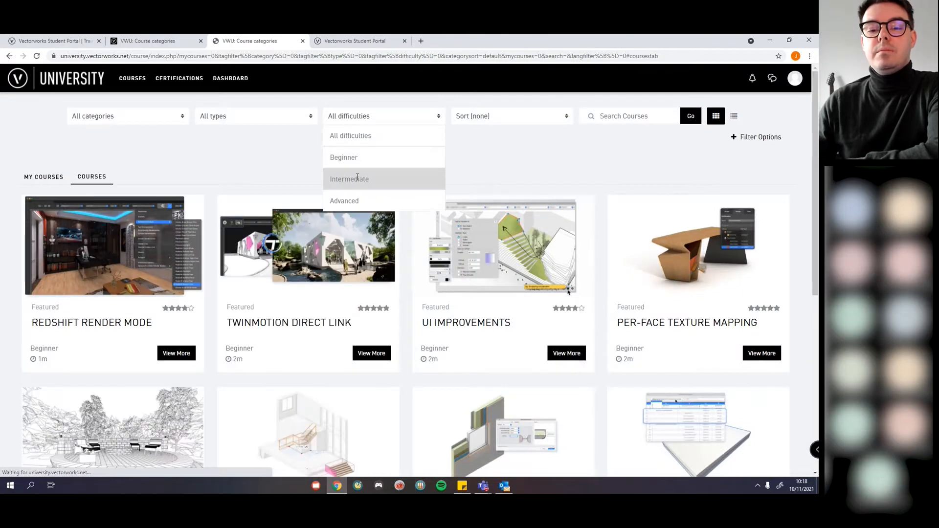
left_click(348, 201)
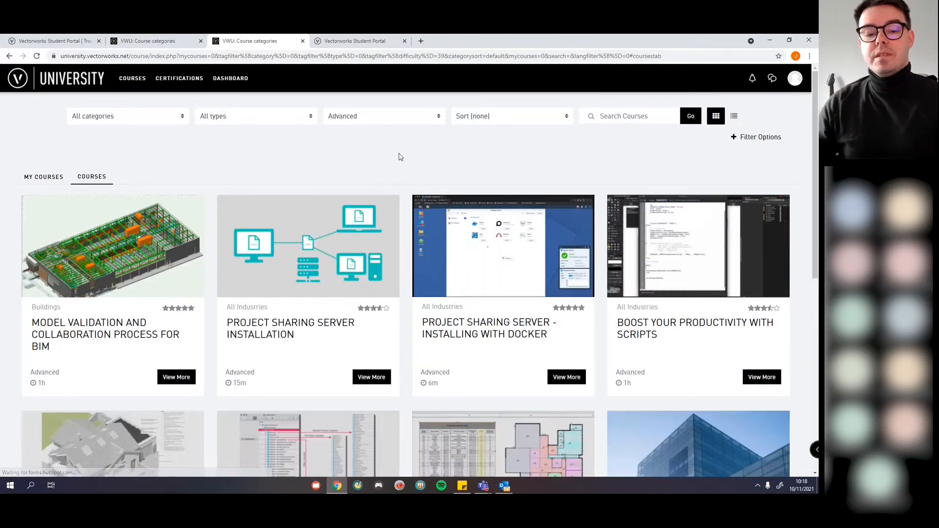
Step: Scroll down to the GIS and Virtual Reality courses, then drag the Teams window back onscreen
scroll(396, 146, "down", 9)
scroll(388, 159, "up", 7)
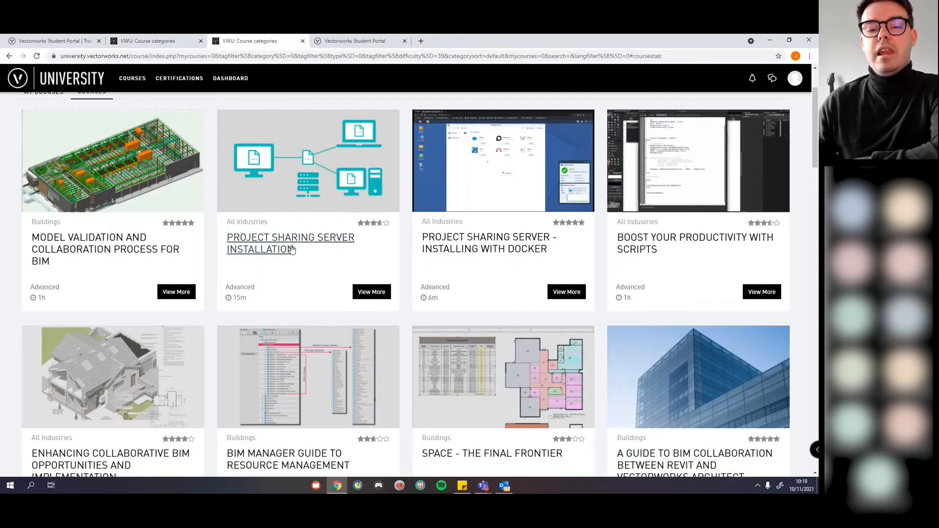
scroll(411, 259, "down", 1)
scroll(411, 260, "down", 2)
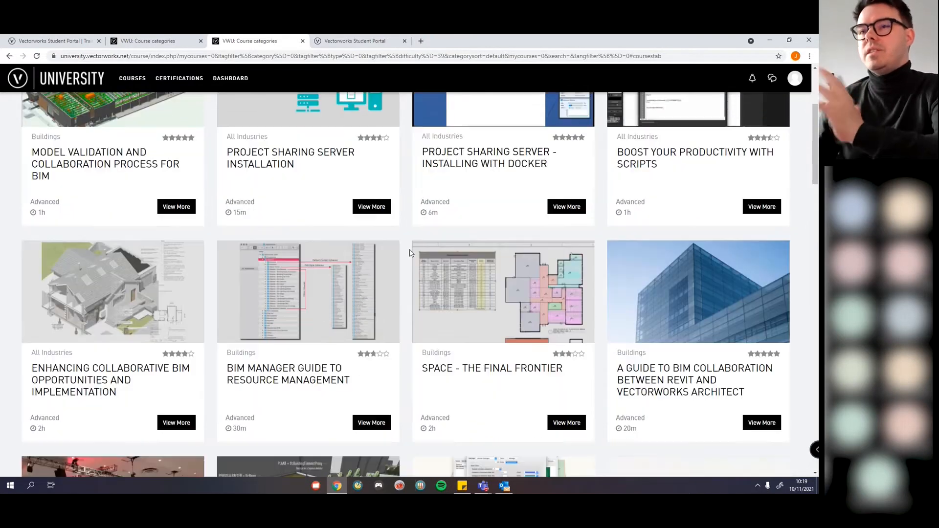
scroll(410, 253, "down", 3)
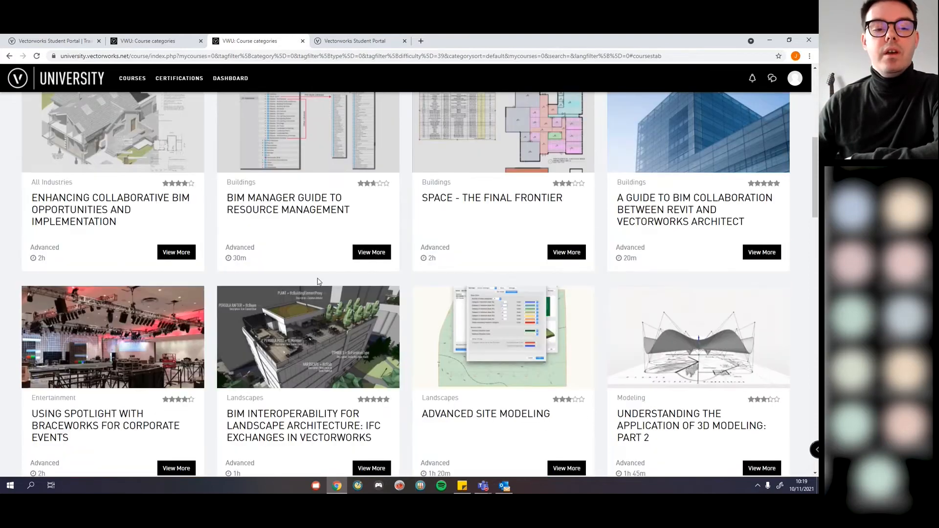
scroll(181, 275, "down", 4)
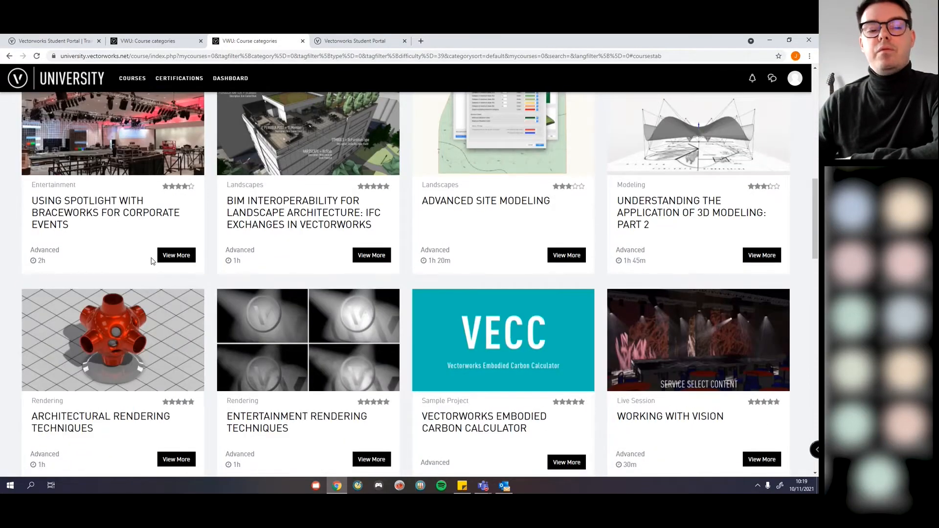
scroll(208, 288, "down", 3)
scroll(208, 287, "down", 2)
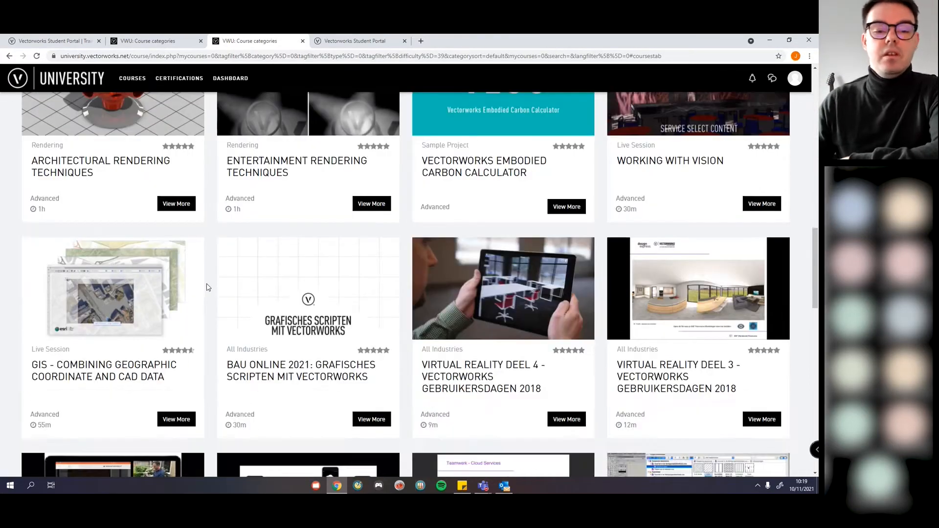
scroll(208, 288, "down", 4)
scroll(208, 287, "down", 1)
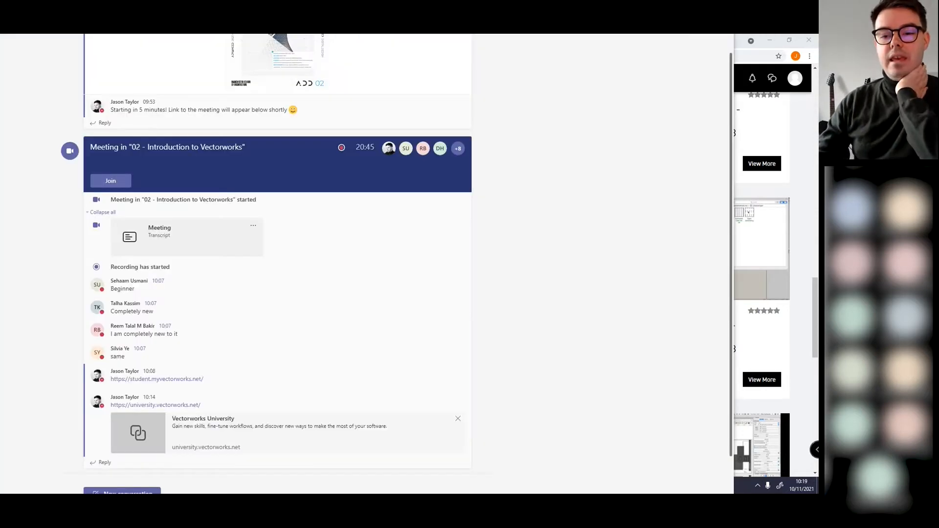
left_click_drag(574, 35, 614, 158)
Step: Maximize Teams, show the 02 - Introduction to Vectorworks Files tab, and bring up VWKeyboardShortcuts.pdf's options
left_click(739, 168)
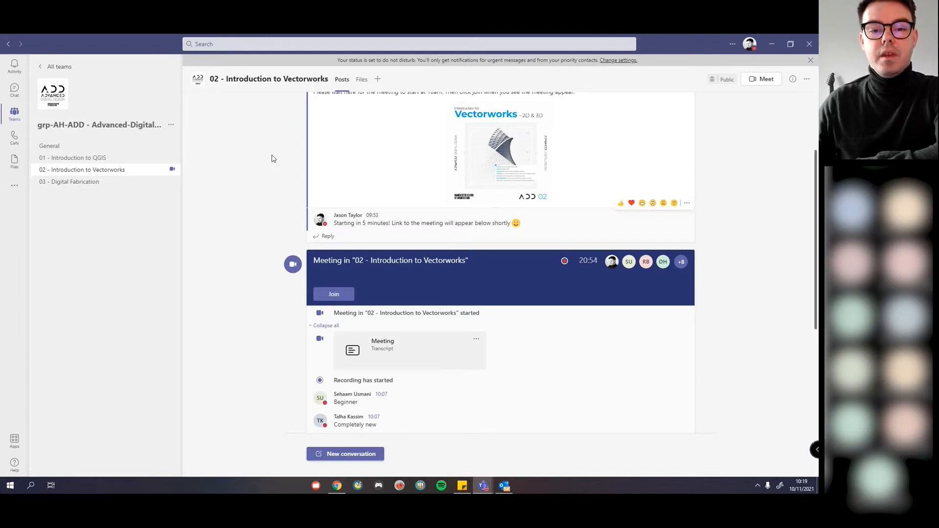
left_click(362, 83)
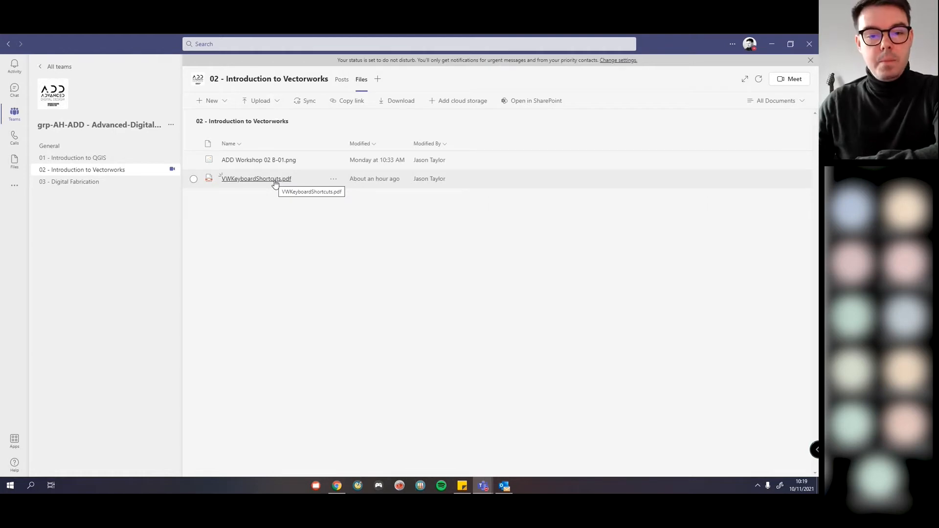
left_click(332, 179)
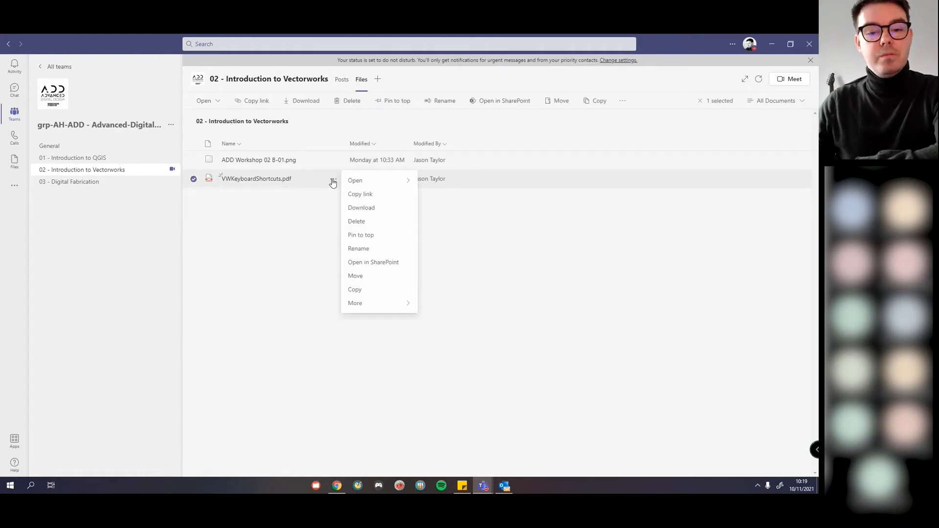
Step: Open VWKeyboardShortcuts.pdf in the Teams viewer and scroll through its Vectorworks 2021 shortcut pages
left_click(258, 181)
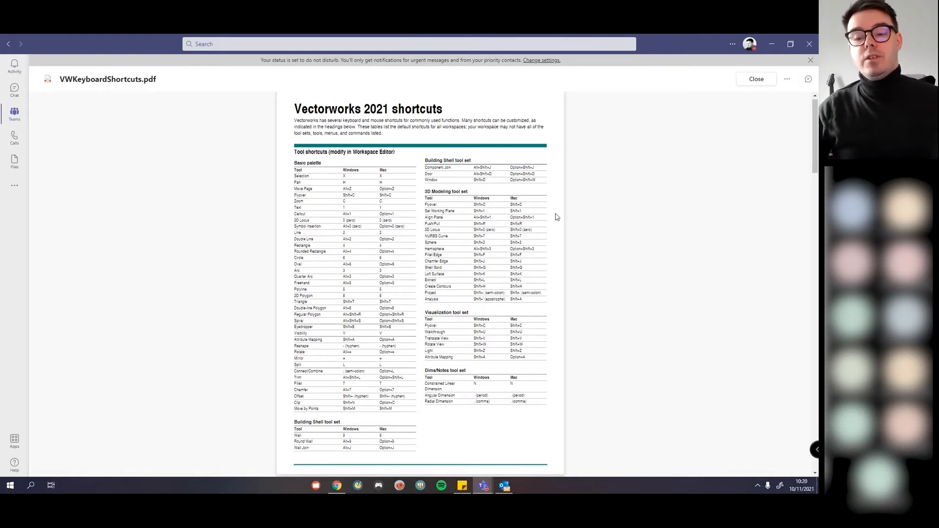
scroll(562, 216, "down", 1)
scroll(566, 216, "down", 20)
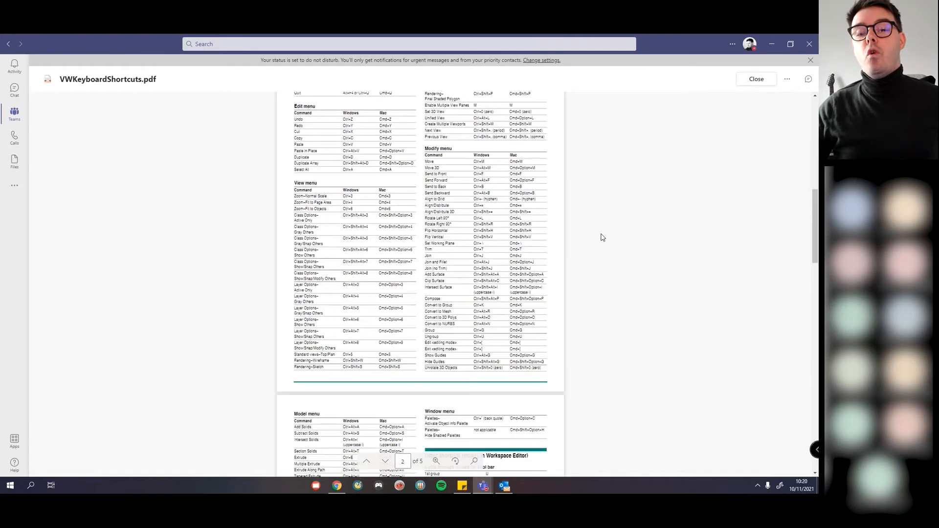
scroll(595, 215, "up", 20)
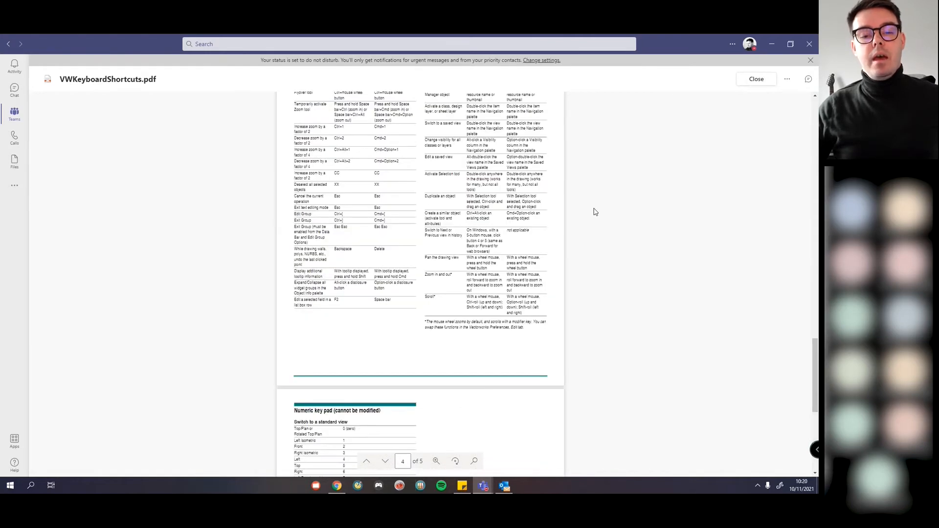
scroll(582, 110, "up", 1)
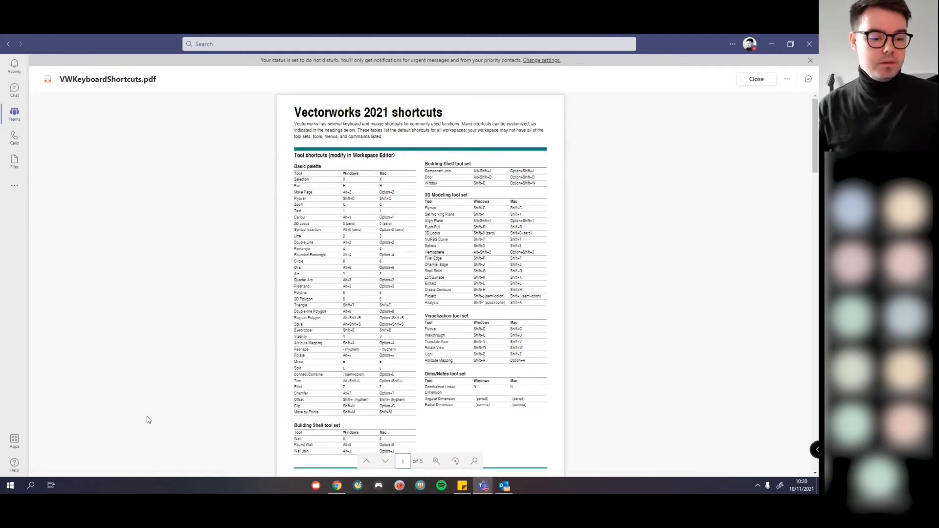
Step: Launch Vectorworks 2022 by searching 'vect' in Windows search
left_click(31, 486)
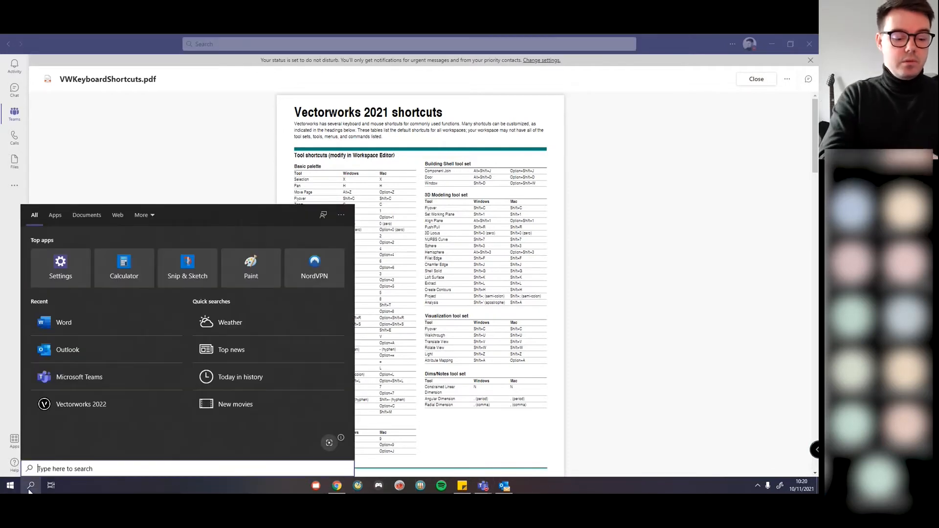
type("vect")
key("Return")
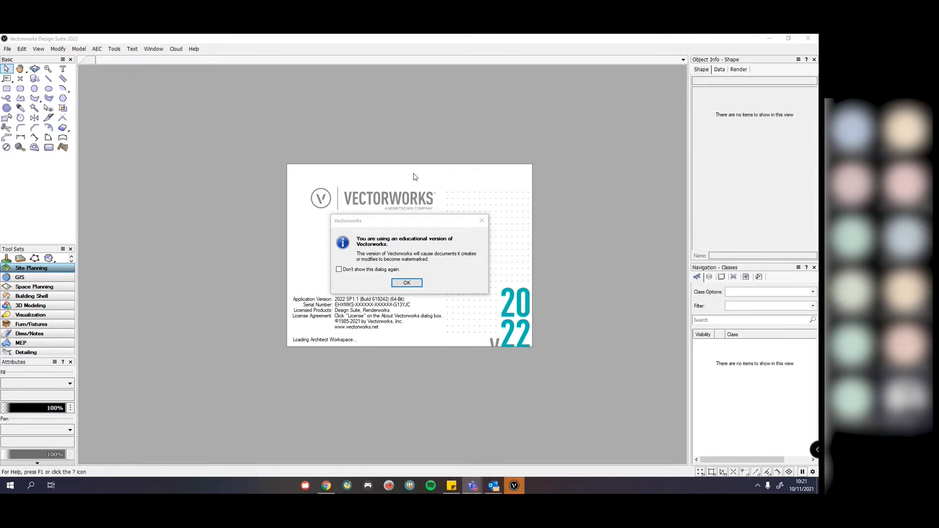
Step: Bring the Teams shortcuts PDF to the front and close it, returning to the channel files
mouse_move(472, 485)
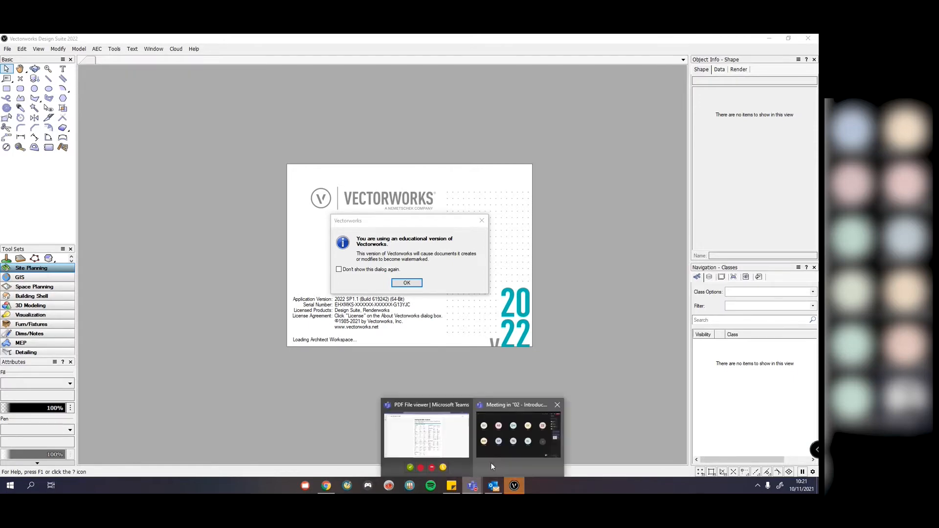
left_click(447, 437)
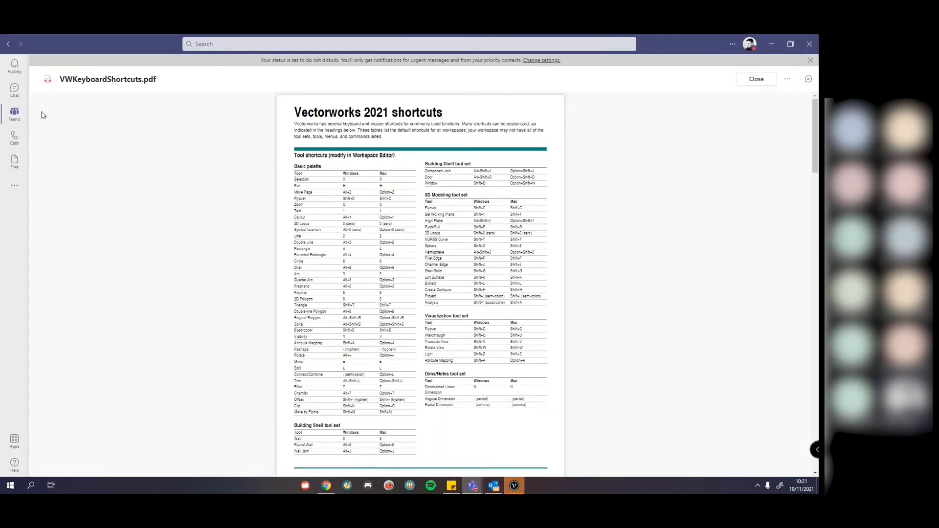
left_click(16, 115)
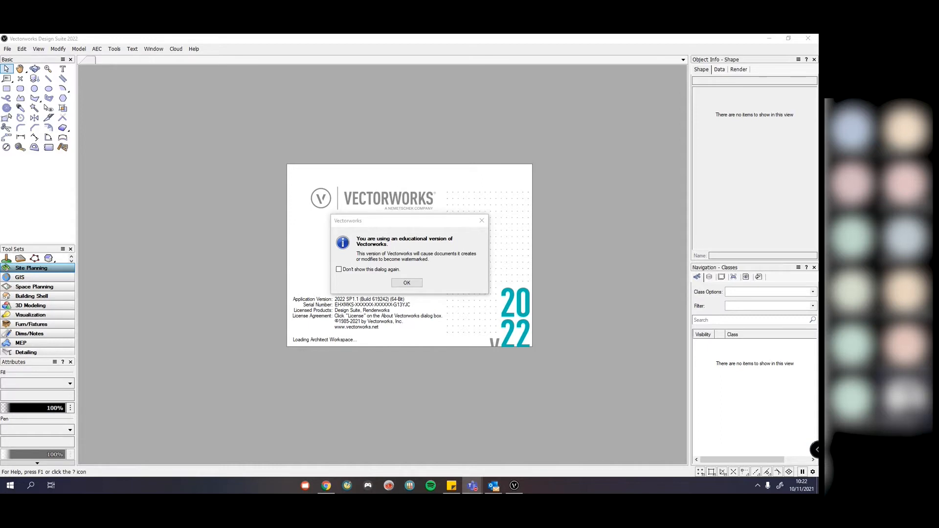
left_click_drag(391, 220, 391, 217)
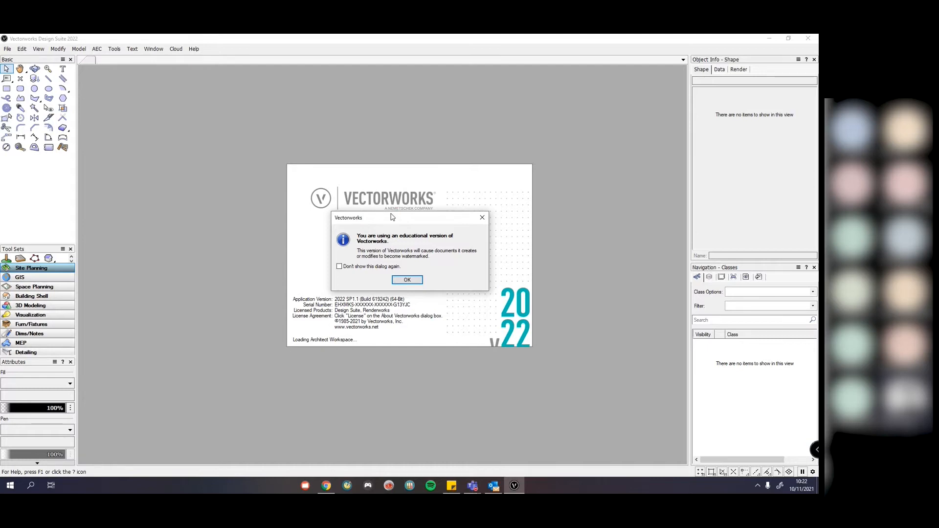
left_click_drag(390, 214, 389, 218)
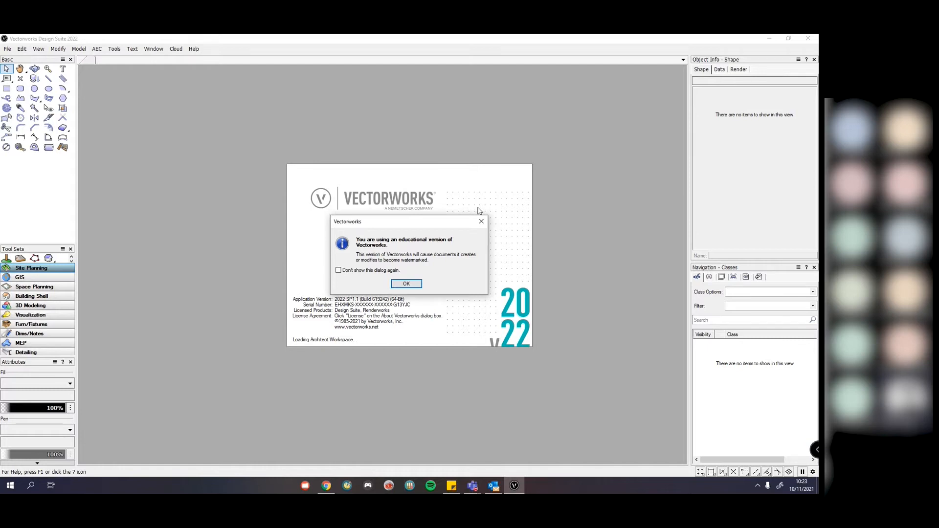
left_click_drag(410, 220, 414, 223)
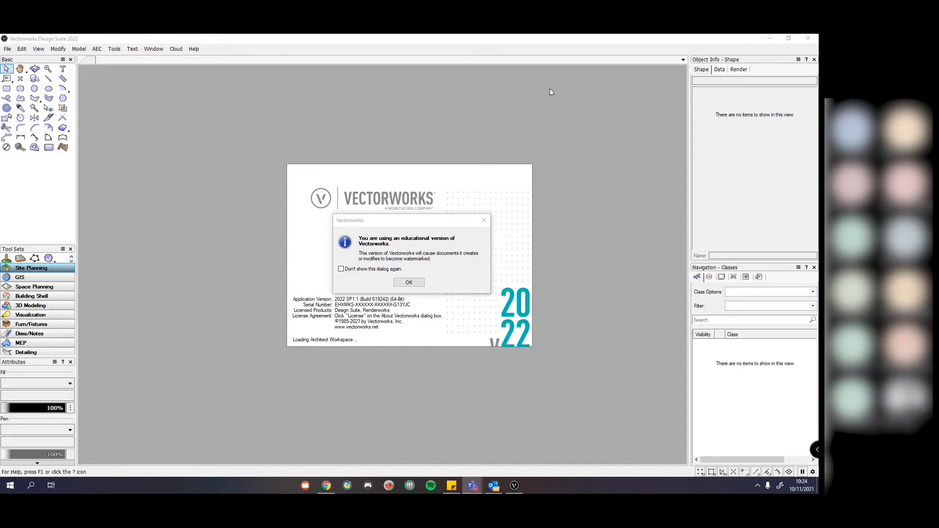
left_click_drag(402, 220, 402, 222)
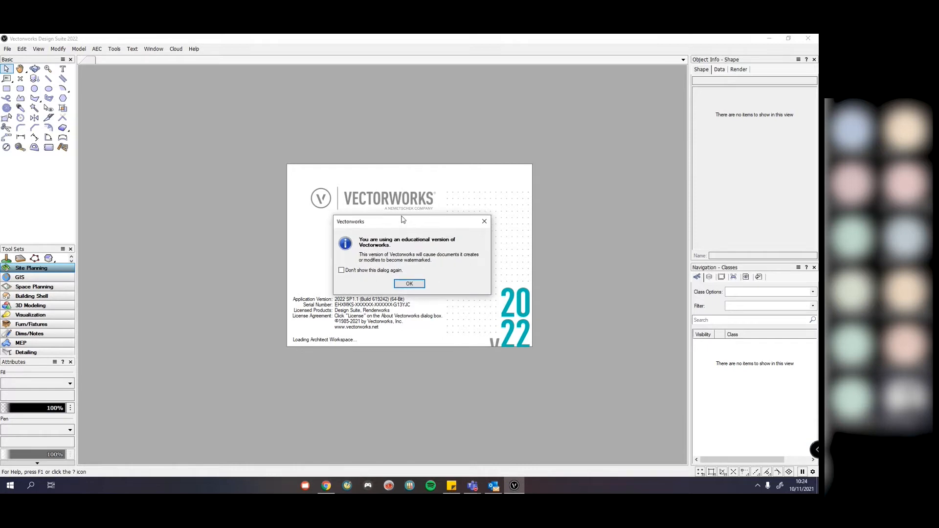
left_click(401, 281)
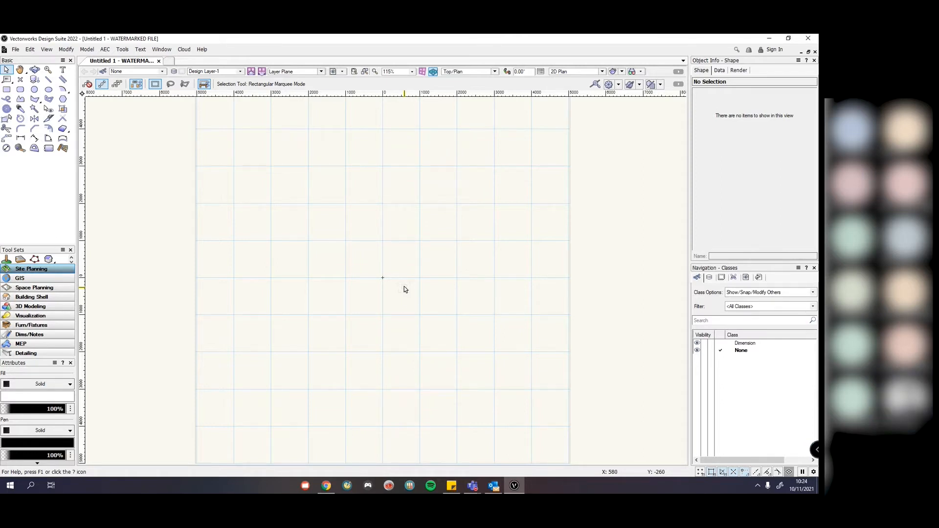
key("space")
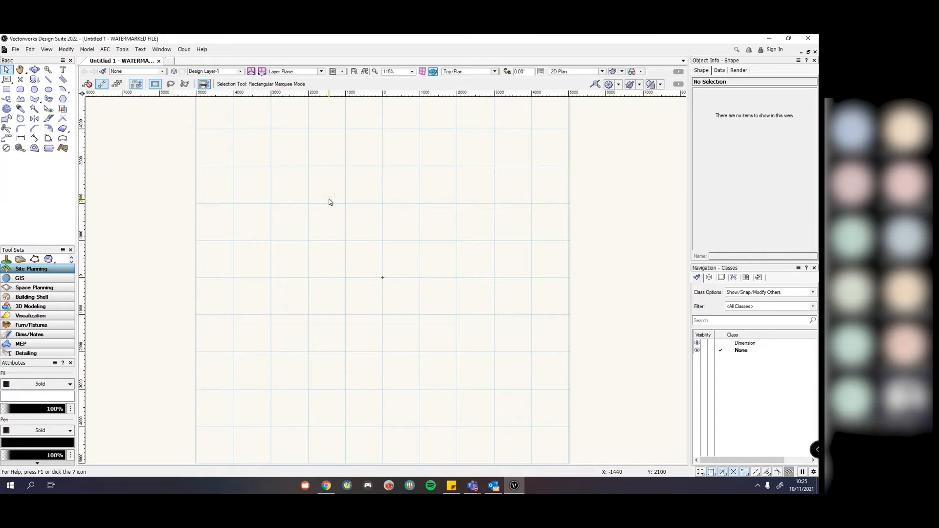
Step: Switch to the Fundamentals workspace via Tools > Workspaces, then close Vectorworks
left_click(125, 51)
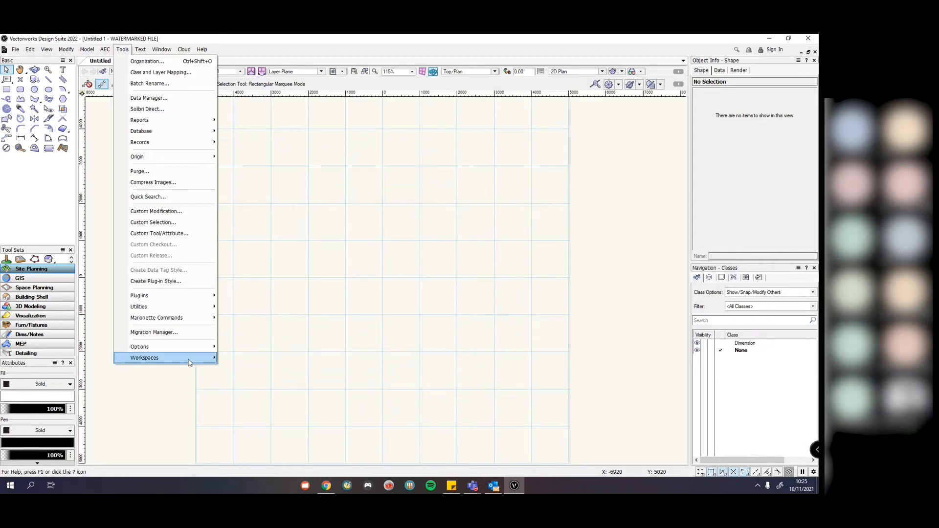
mouse_move(189, 362)
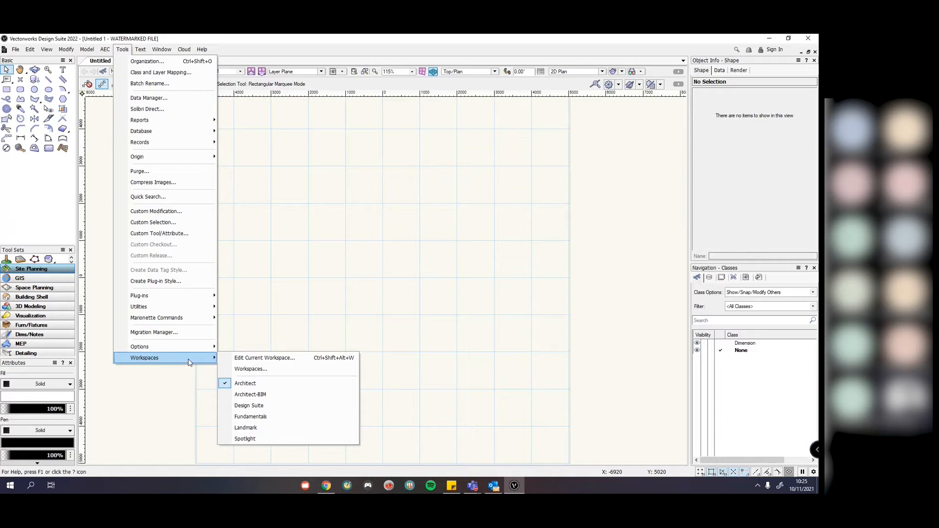
left_click(273, 418)
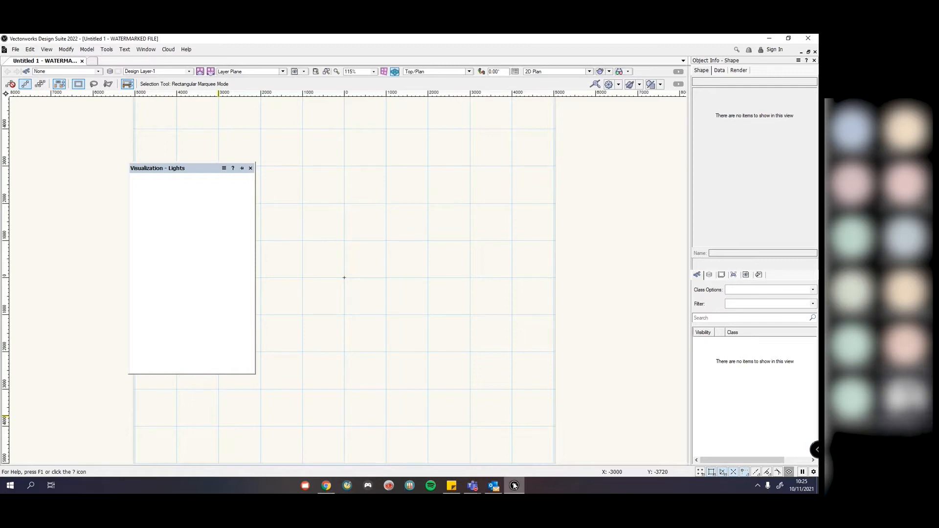
mouse_move(514, 485)
left_click(251, 169)
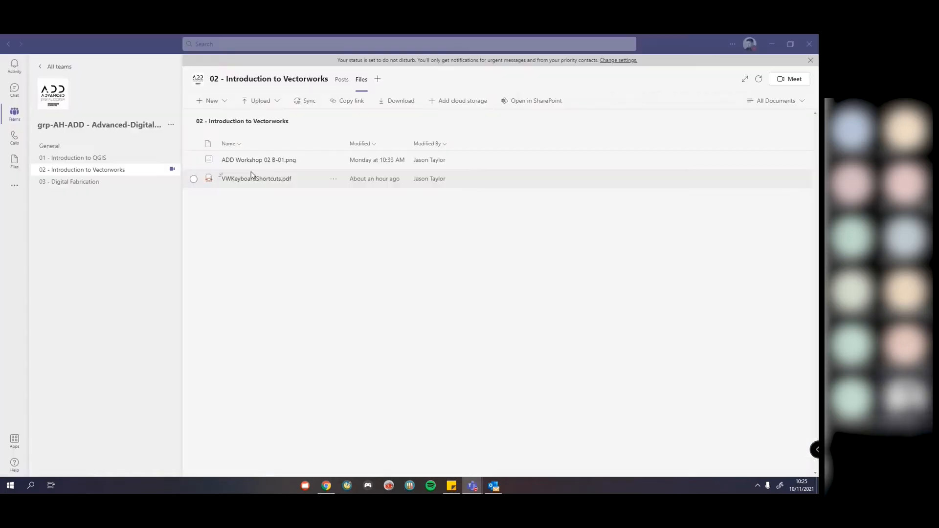
Step: Relaunch Vectorworks 2022 from Windows search by entering 'vect'
left_click(30, 486)
type("vect")
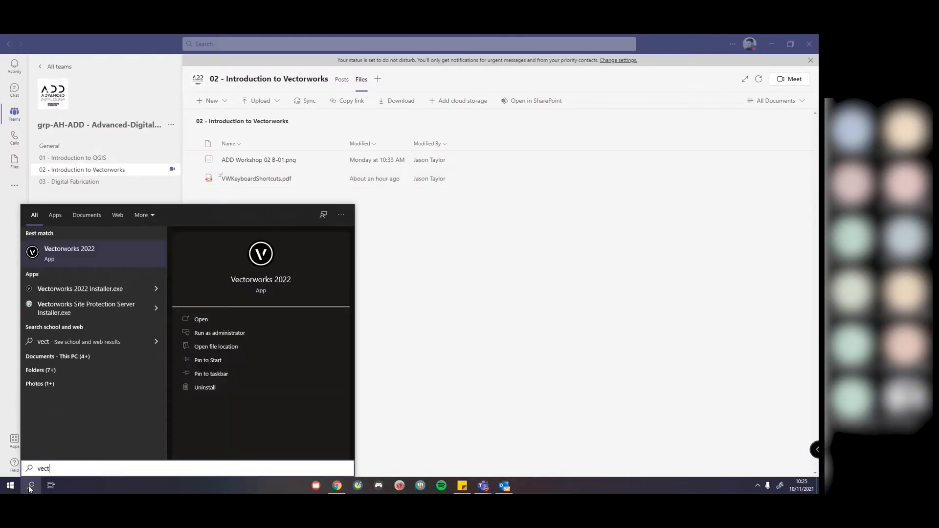
key("Return")
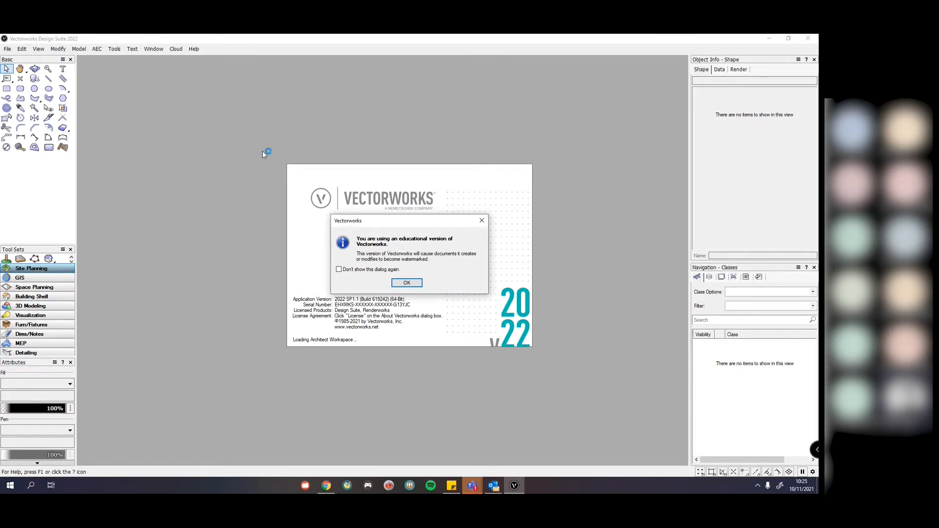
Step: Dismiss the educational-version notice and bring up the Tools > Workspaces submenu
left_click(411, 283)
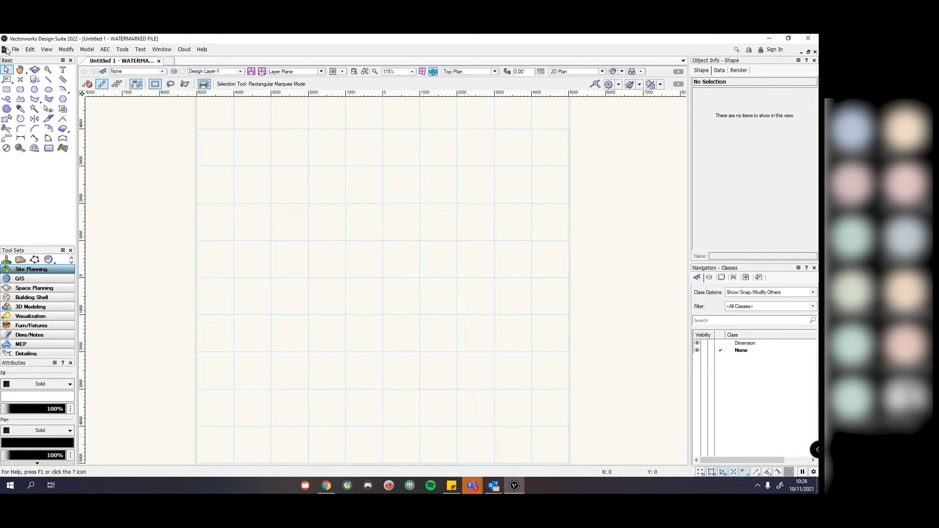
left_click(121, 50)
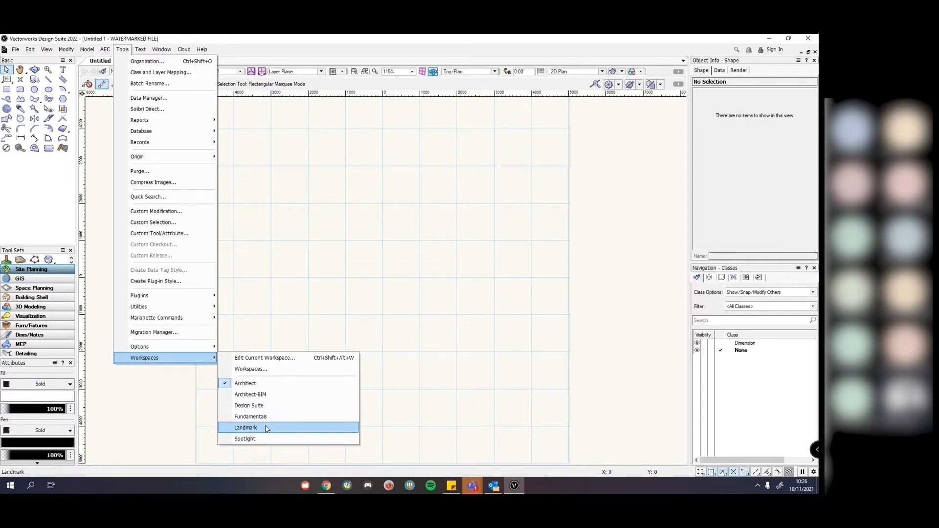
Step: Select the Landmark workspace, then return to the Teams files page
left_click(246, 428)
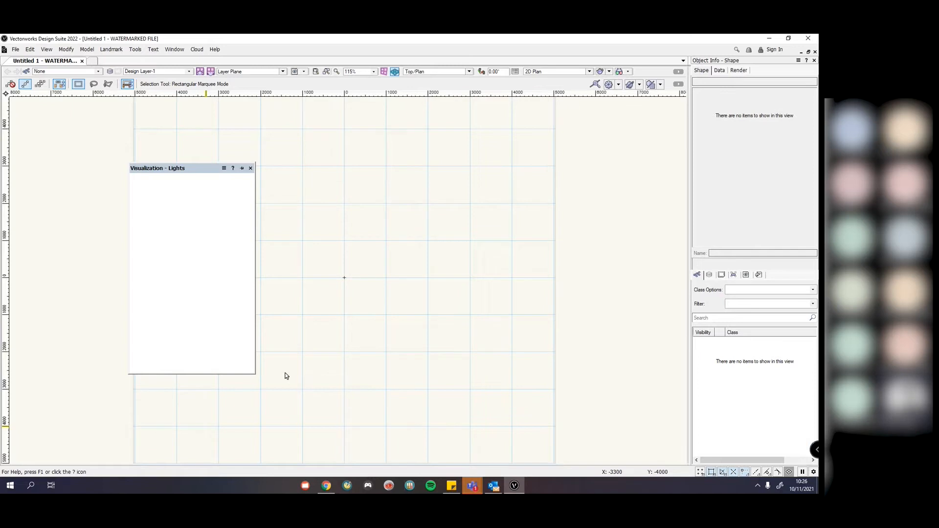
left_click(514, 486)
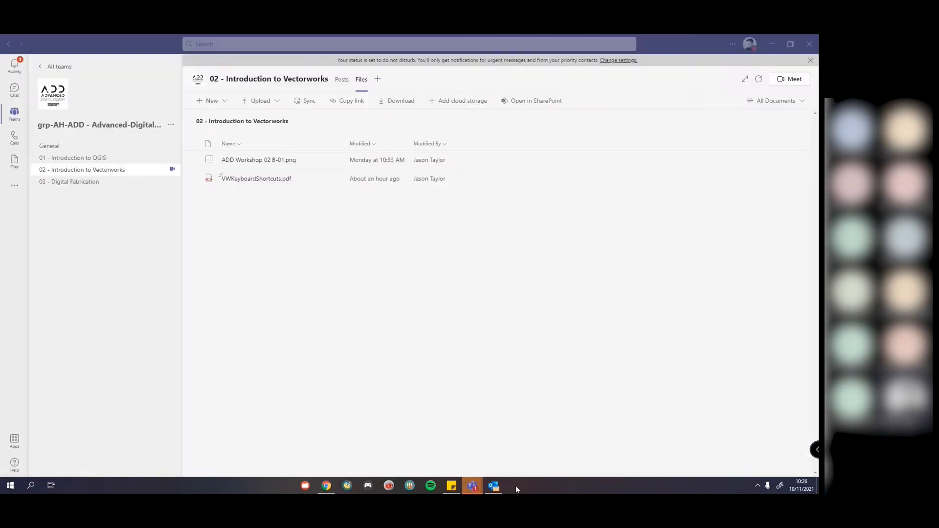
Step: Relaunch Vectorworks 2022 via Windows search 'vect' and dismiss the educational-version notice
left_click(26, 486)
type("vect")
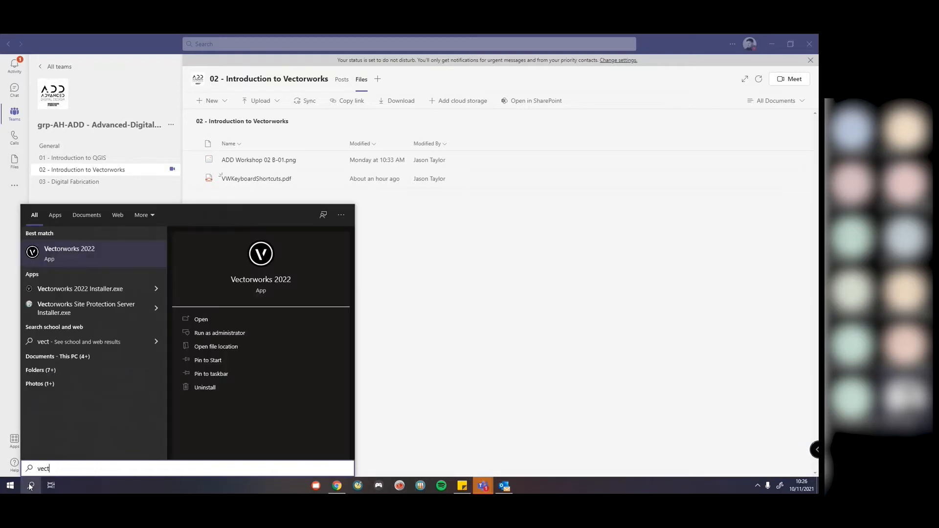
key("Return")
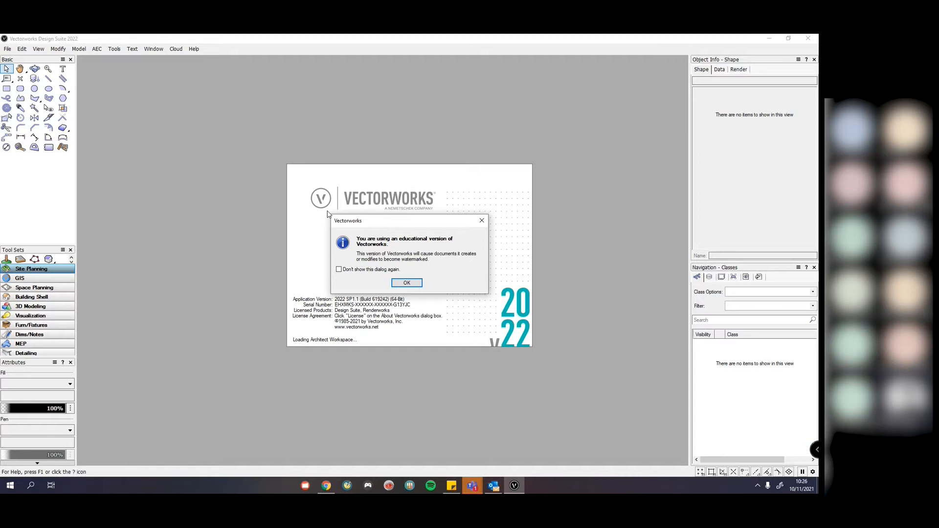
left_click(410, 282)
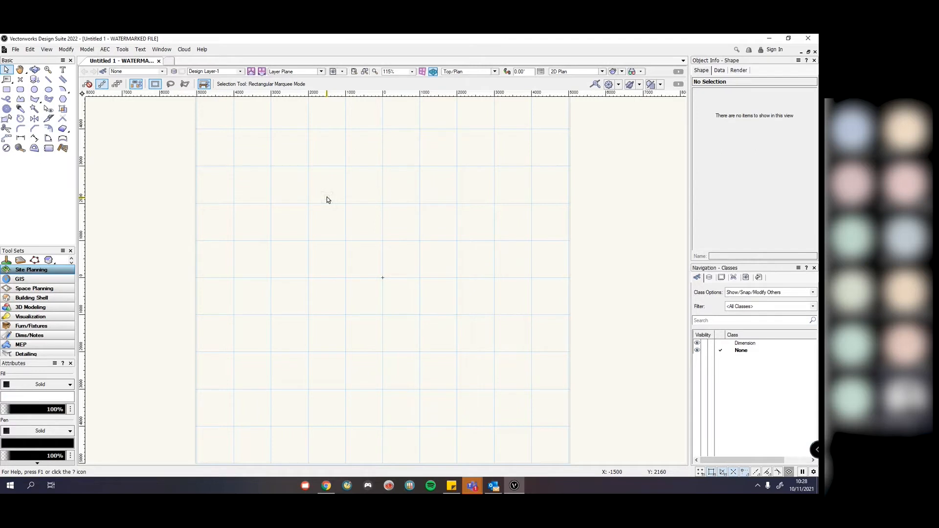
Step: Flip between the GIS and Site Planning tool sets, then restore and quit Vectorworks
left_click(29, 277)
left_click(29, 272)
double_click(456, 42)
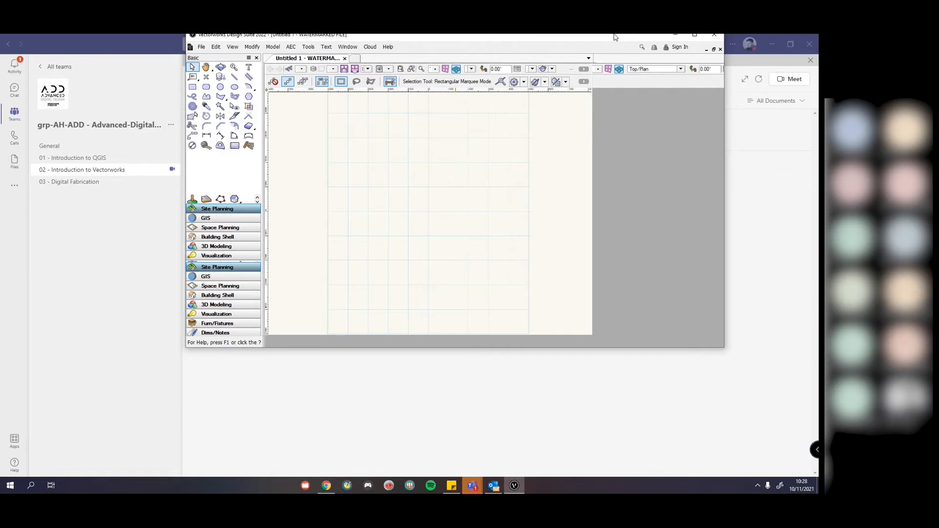
left_click(714, 35)
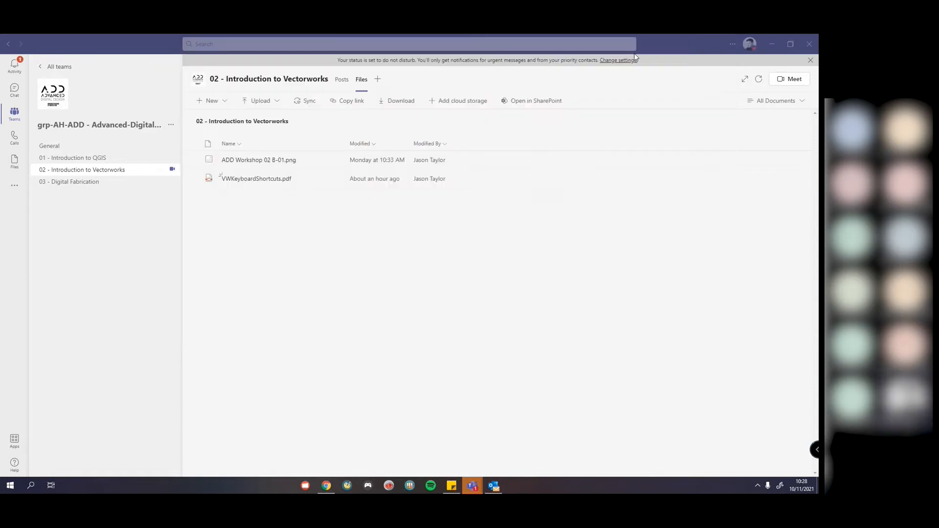
Step: Relaunch Vectorworks 2022 via Windows search 'vec' and dismiss the educational-version notice
left_click(31, 485)
type("vect")
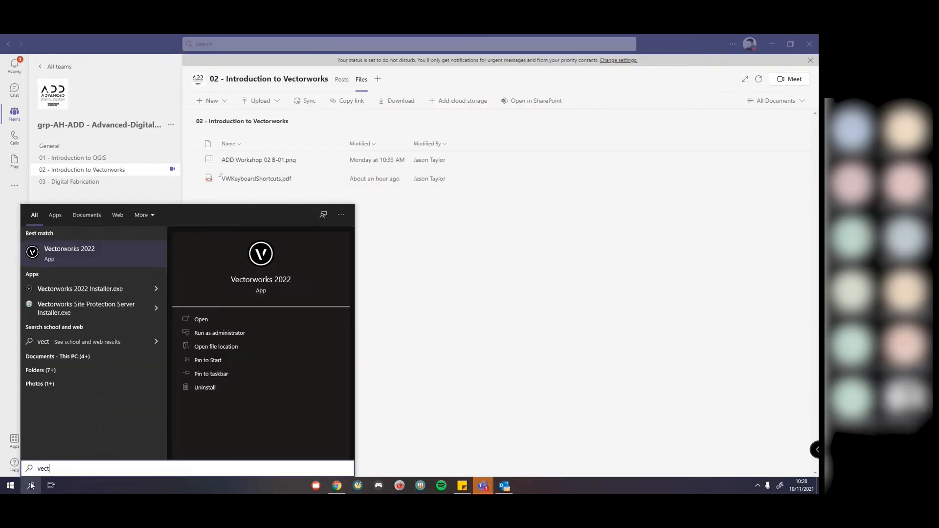
key("Return")
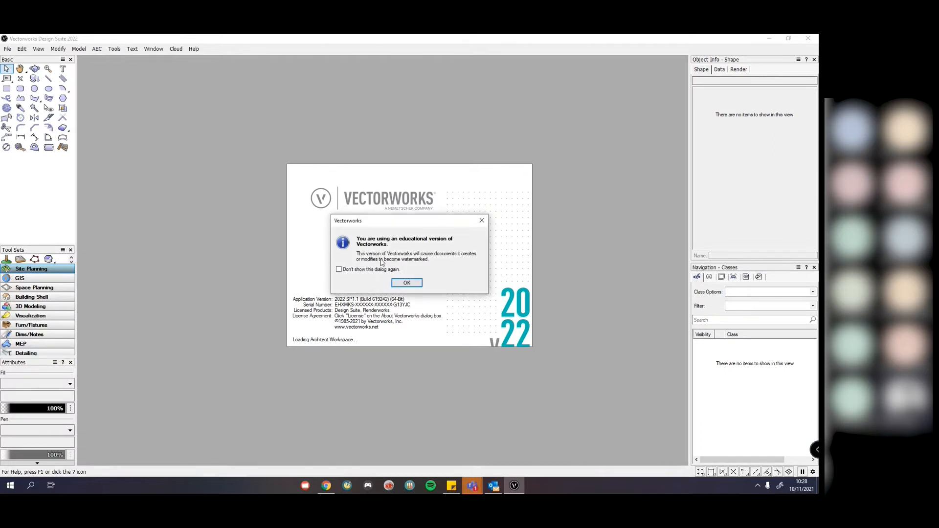
left_click(412, 285)
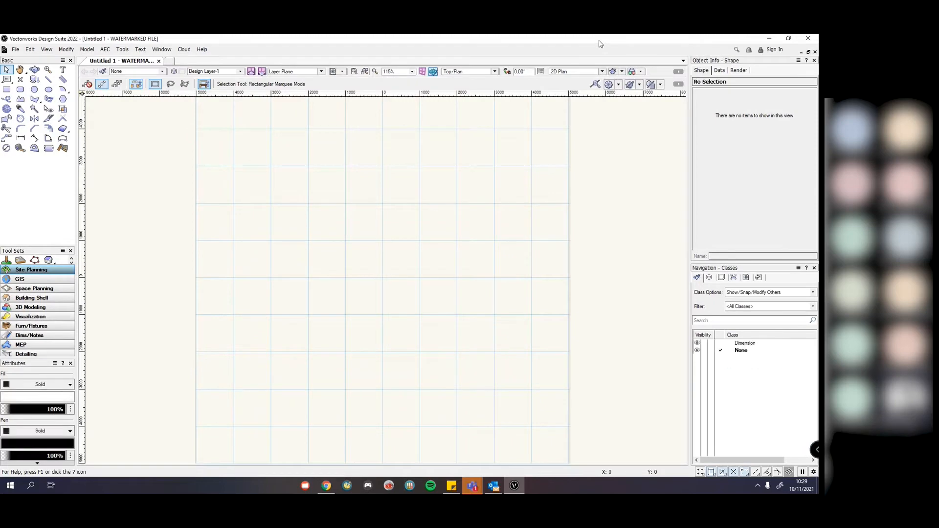
Step: Reposition and maximize the window, zoom out to 77%, and show the Tools > Workspaces submenu
left_click_drag(601, 44, 562, 103)
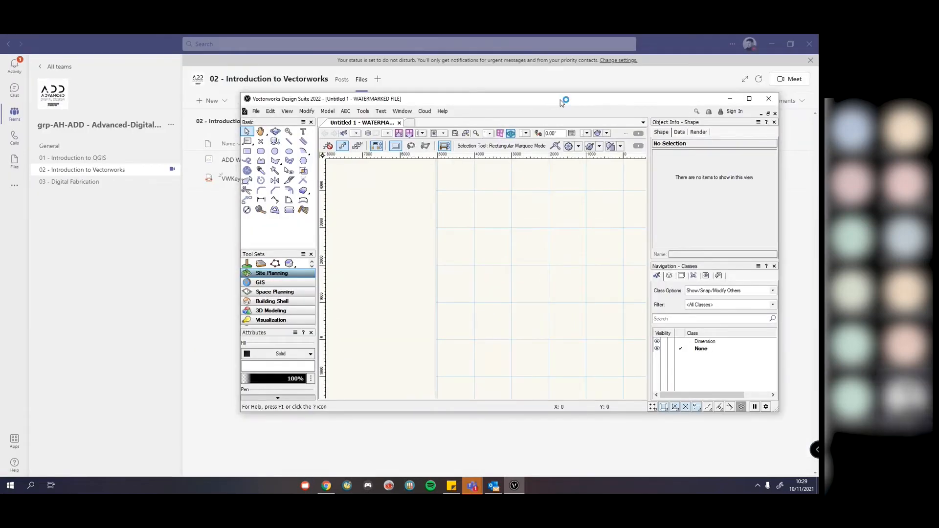
left_click(768, 99)
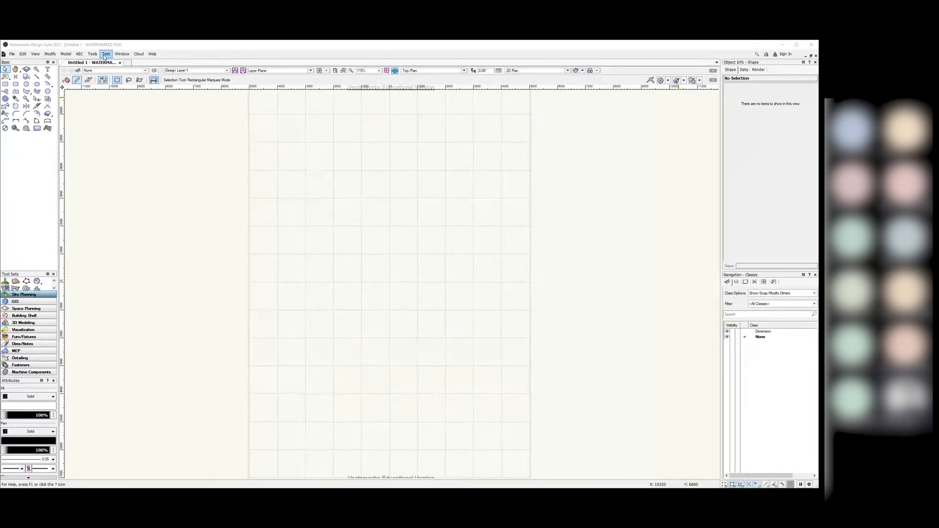
scroll(430, 284, "down", 1)
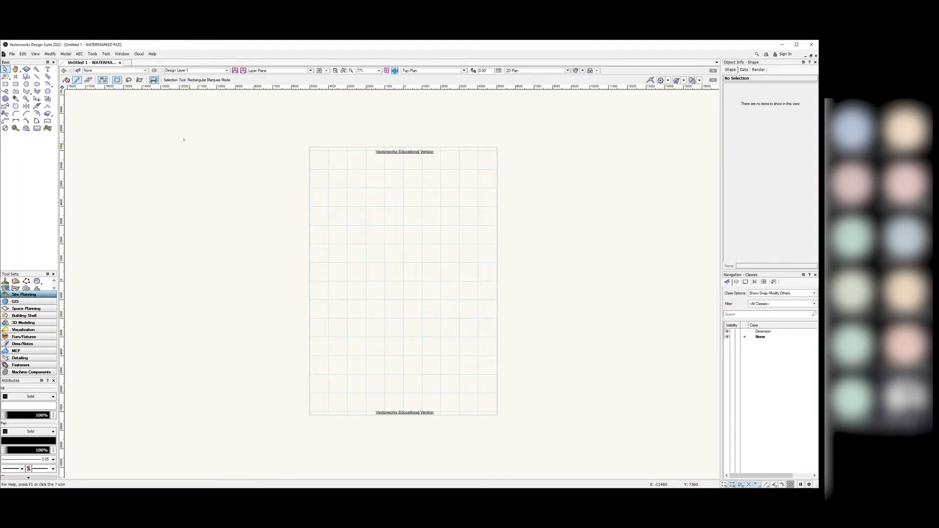
left_click(93, 54)
mouse_move(146, 292)
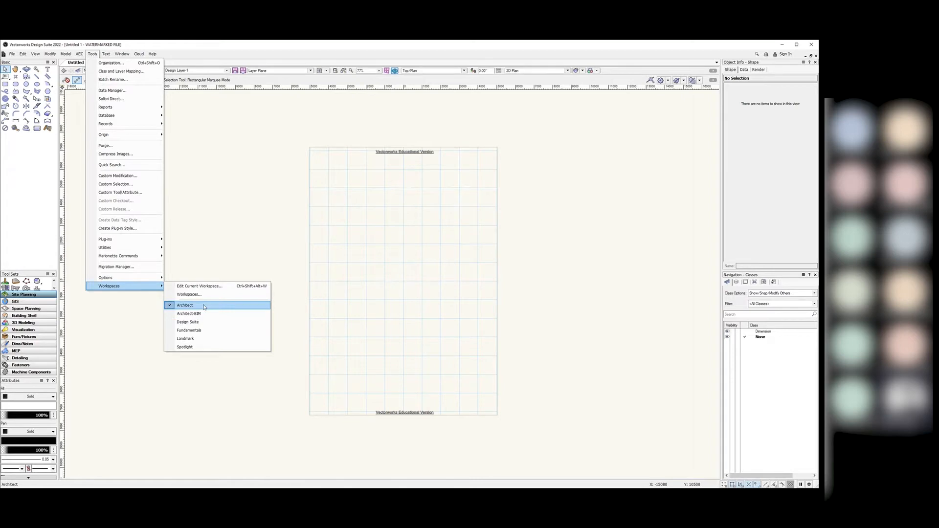
Step: Close the Workspaces menu without changes, keeping Architect as the workspace
left_click(220, 218)
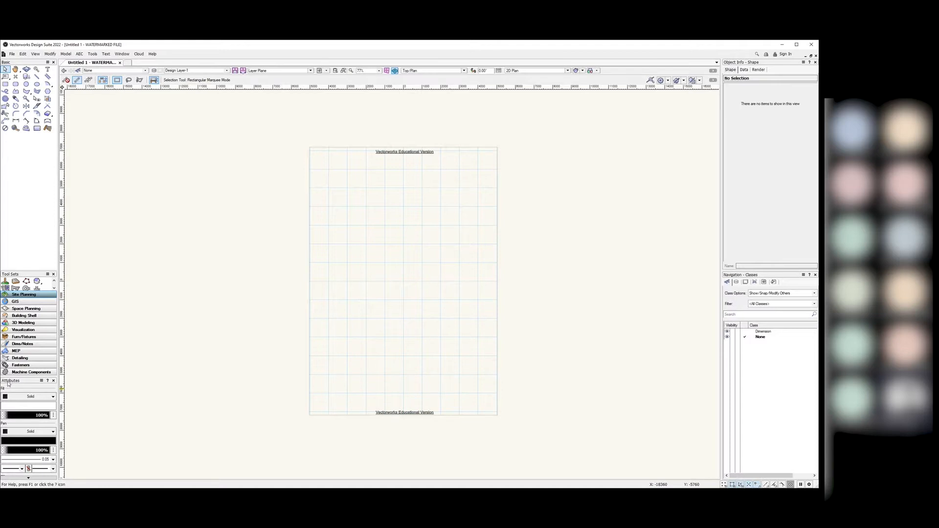
Step: Drag the Attributes palette out of the dock so it floats over the canvas
left_click_drag(8, 383, 92, 100)
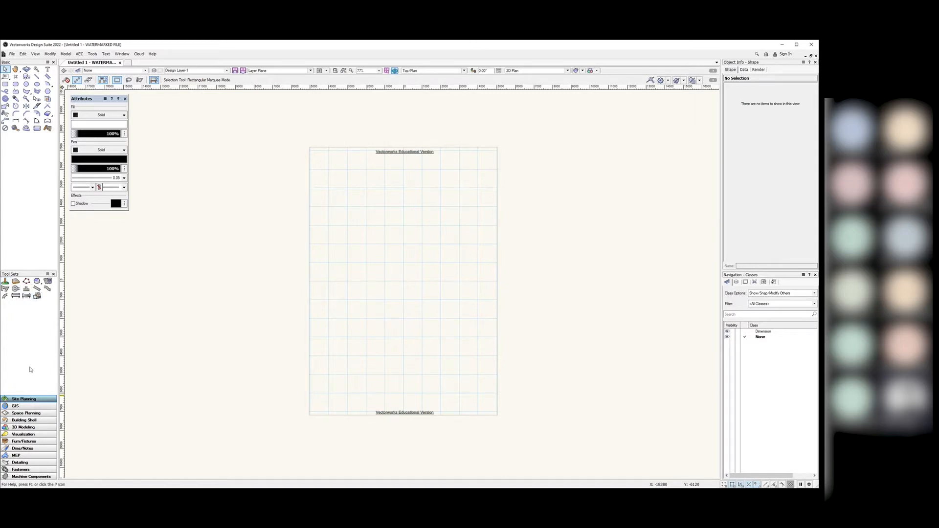
Step: Browse the Building Shell, 3D Modeling, Visualization, Furn/Fixtures, Dims/Notes, MEP and Detailing tool sets
left_click(22, 420)
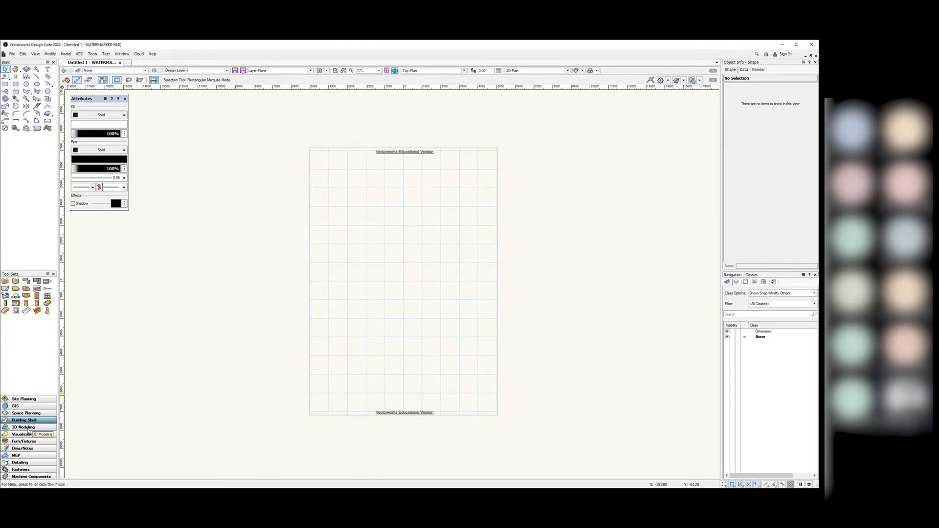
left_click(27, 428)
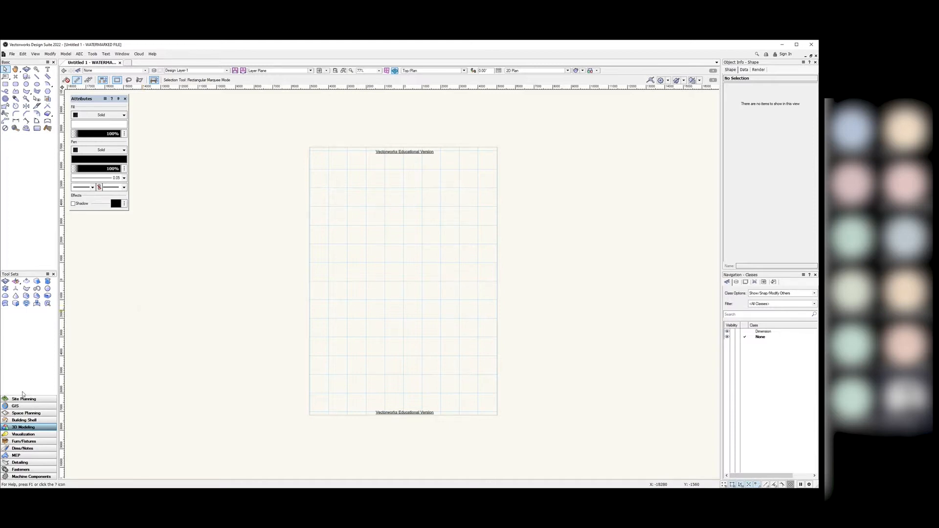
left_click(23, 435)
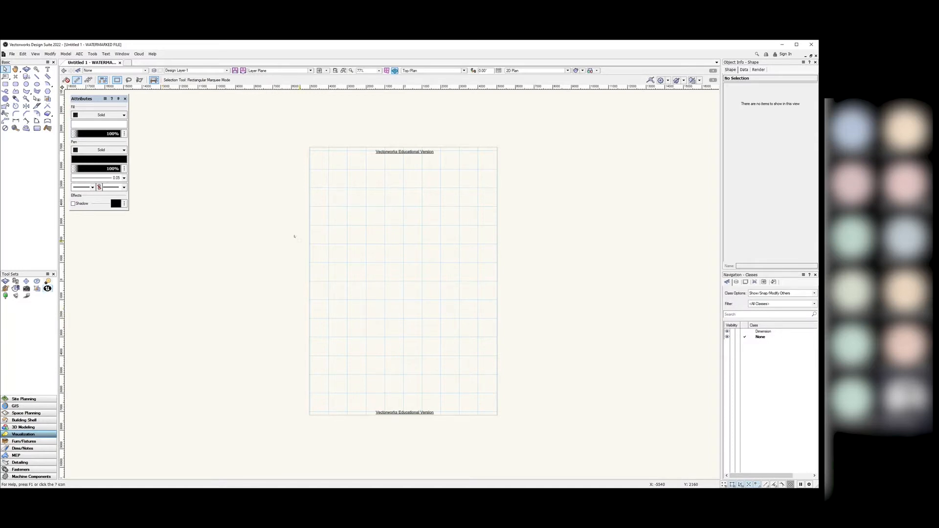
left_click(24, 441)
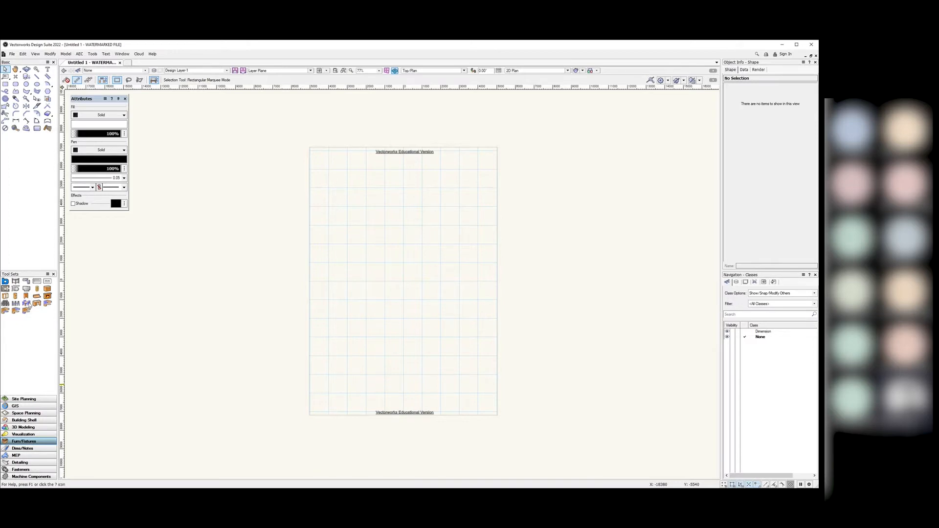
left_click(23, 448)
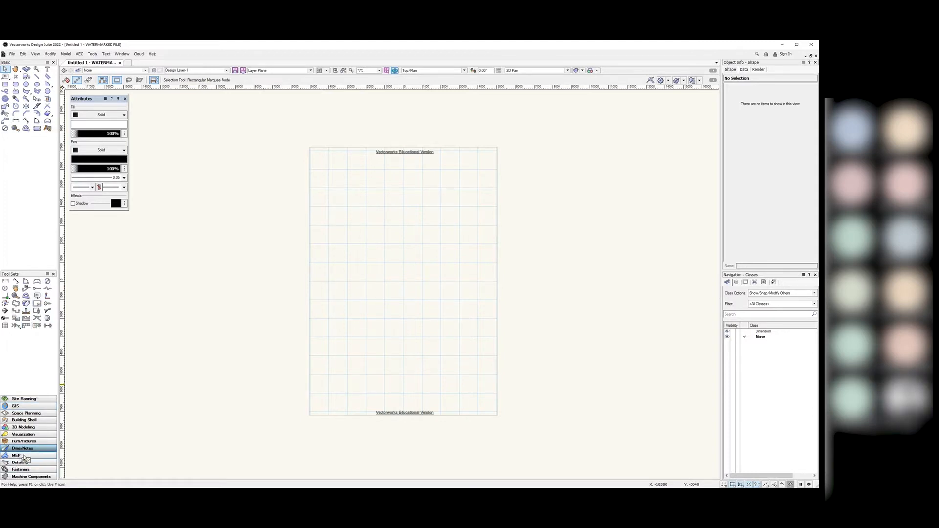
left_click(22, 456)
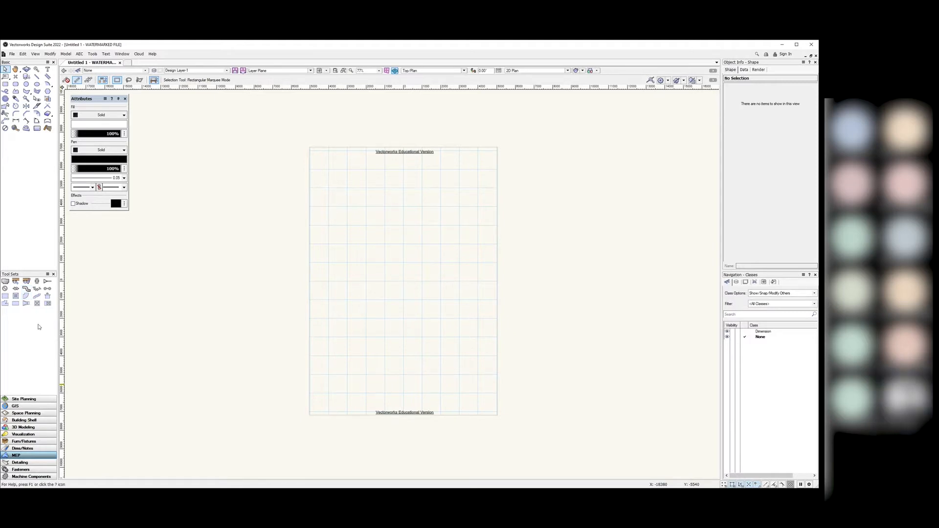
left_click(24, 462)
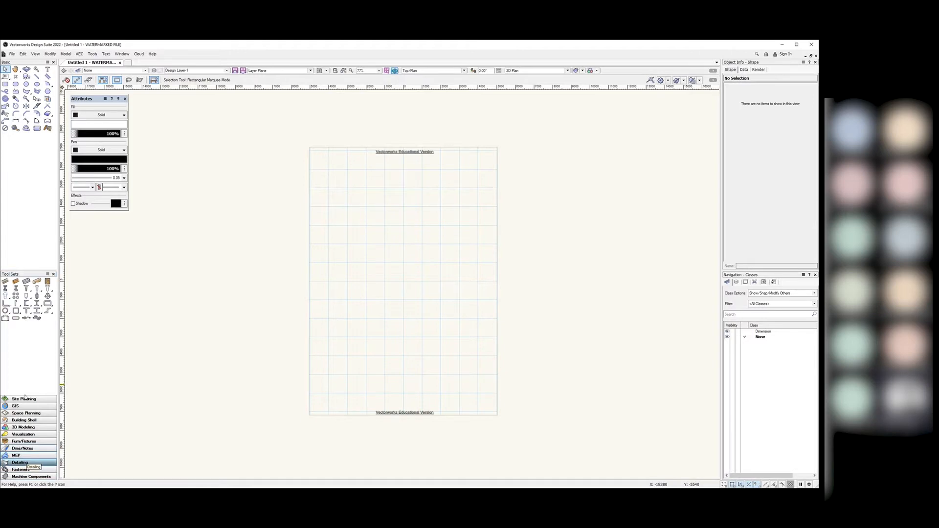
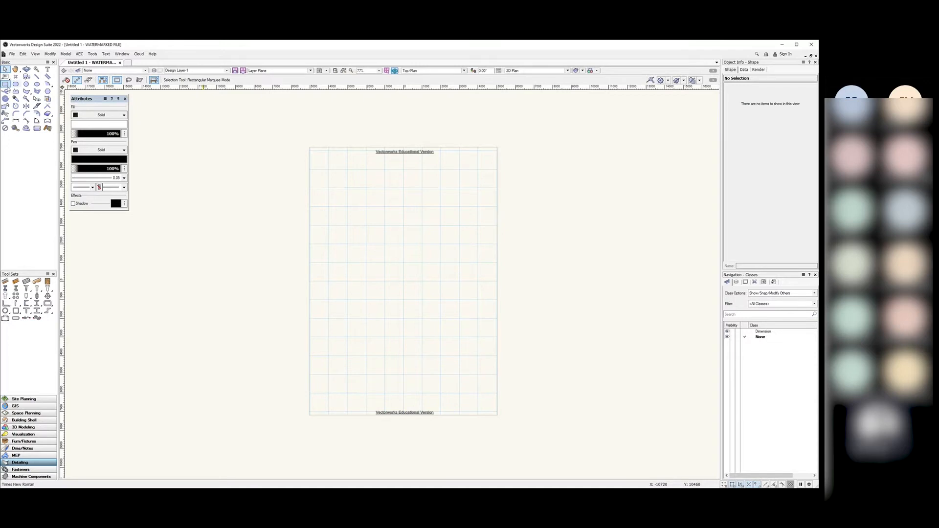
Step: Try the Freehand and 2D Polygon tools, then return to the Rectangle tool
left_click(5, 84)
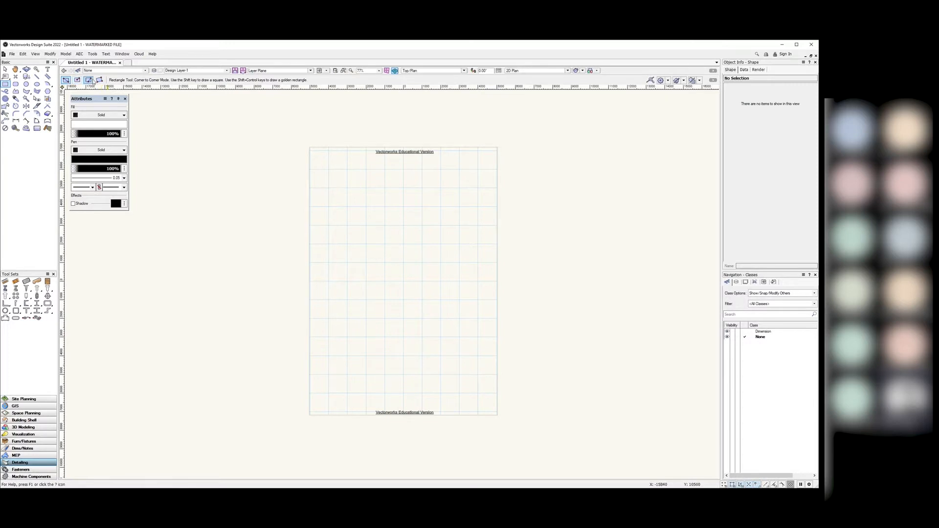
left_click(5, 91)
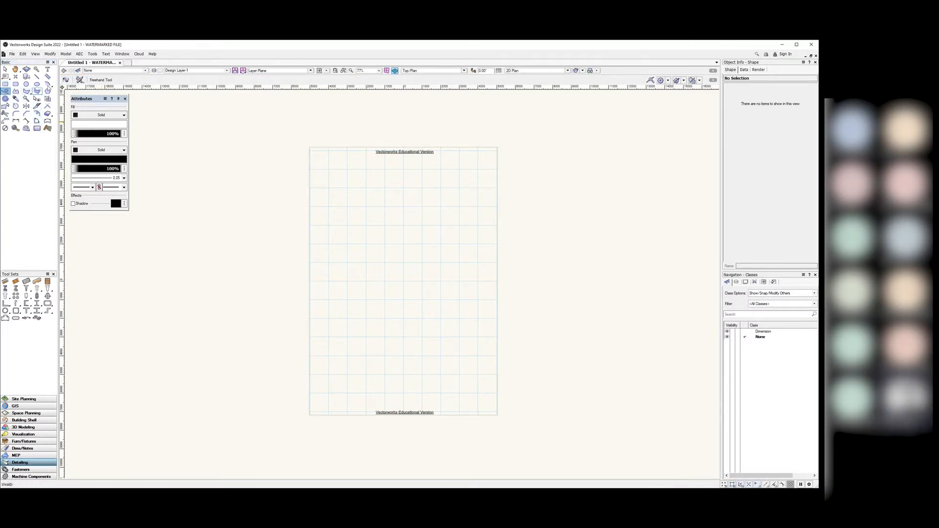
left_click(26, 92)
key("x")
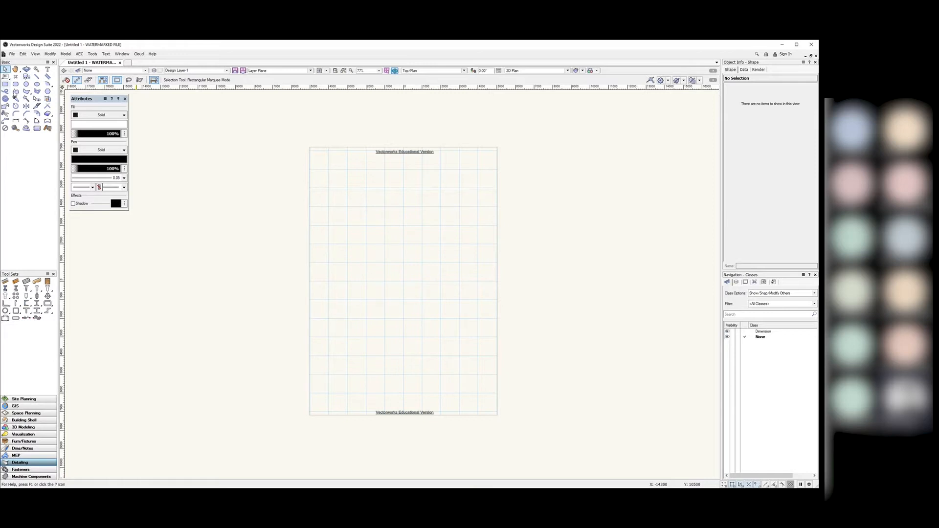
key("4")
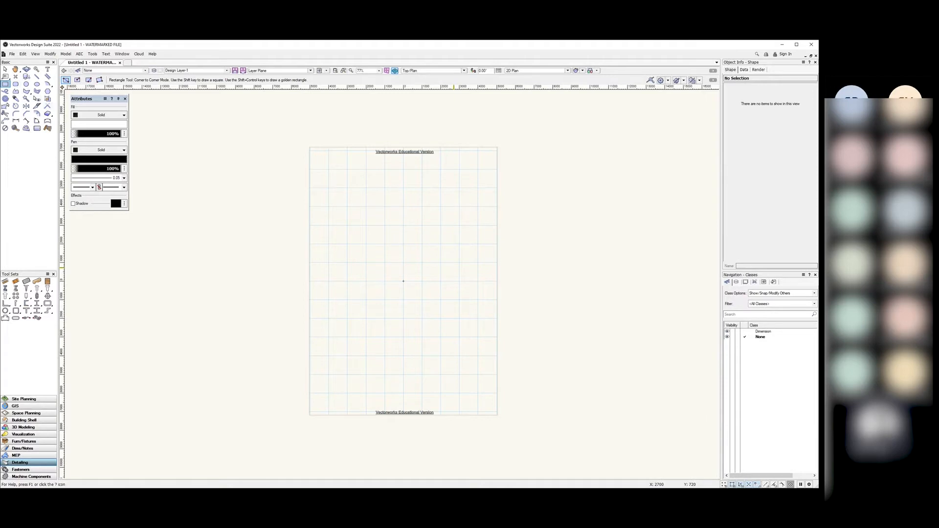
Step: Draw a 5400 × 3440 rectangle right of the page and select it to check its size
left_click(506, 229)
left_click(606, 293)
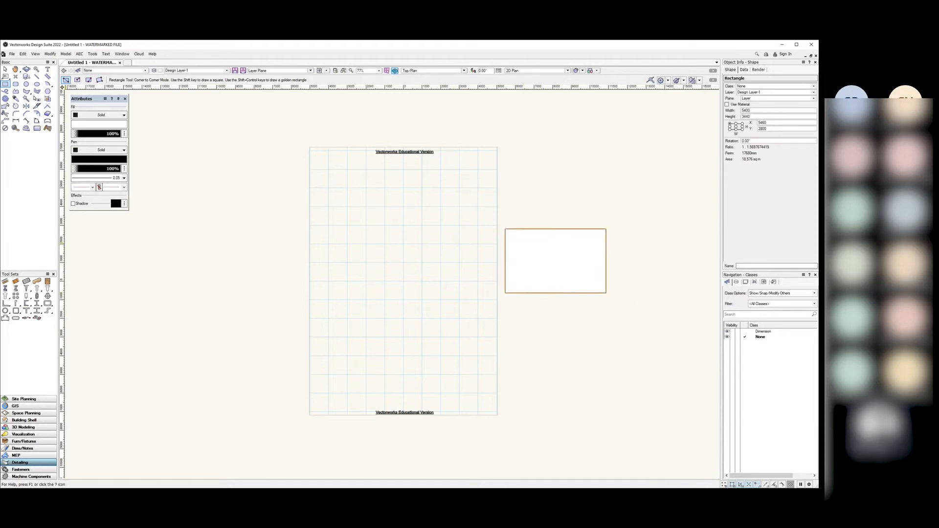
left_click(5, 69)
left_click(237, 250)
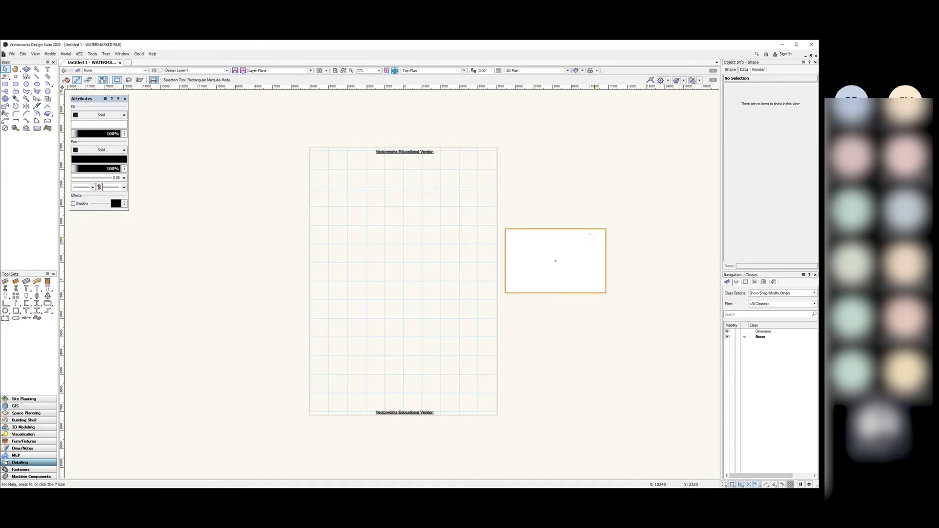
left_click(590, 234)
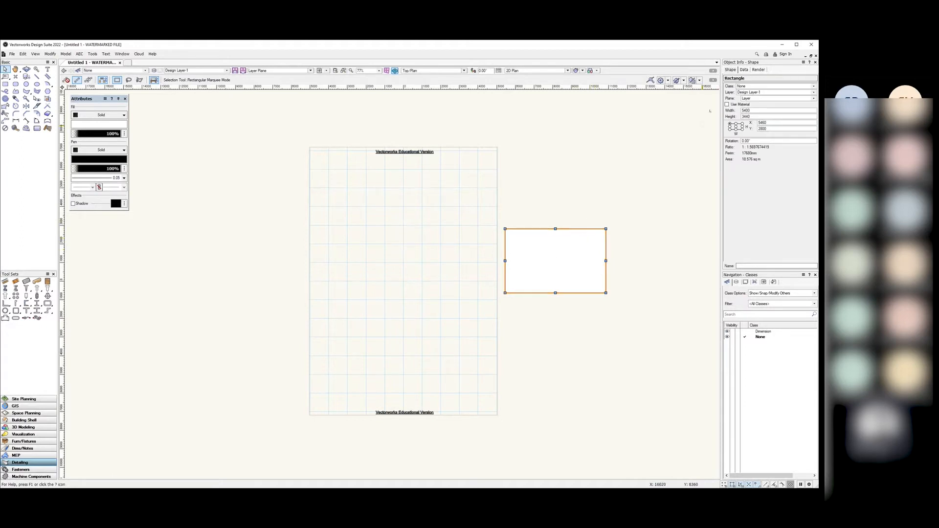
left_click(729, 73)
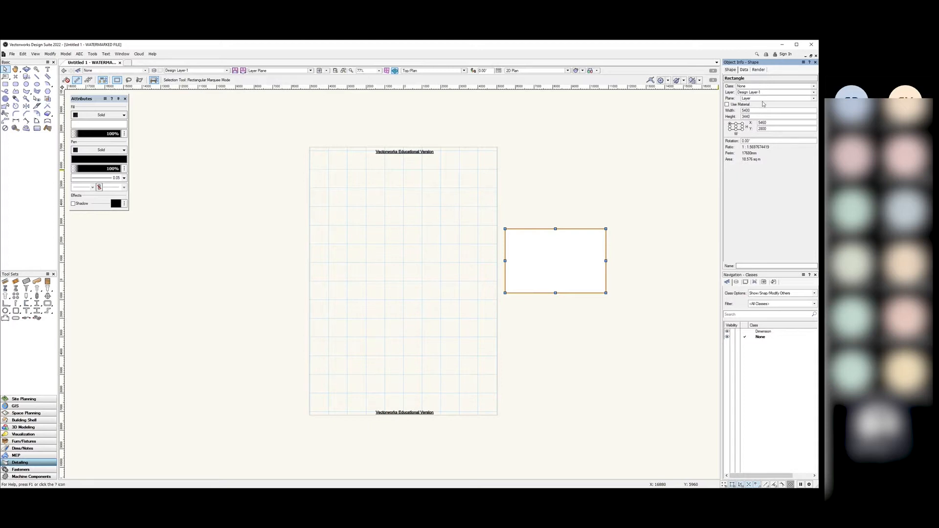
Step: Set the rectangle's Width and Height to 3000 in Object Info, giving a 9 sq m square
double_click(752, 112)
double_click(752, 111)
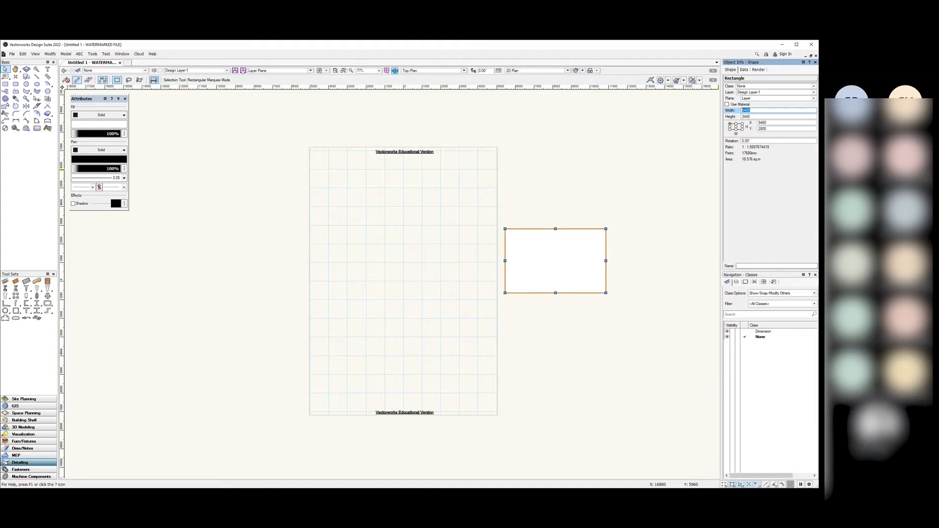
type("30")
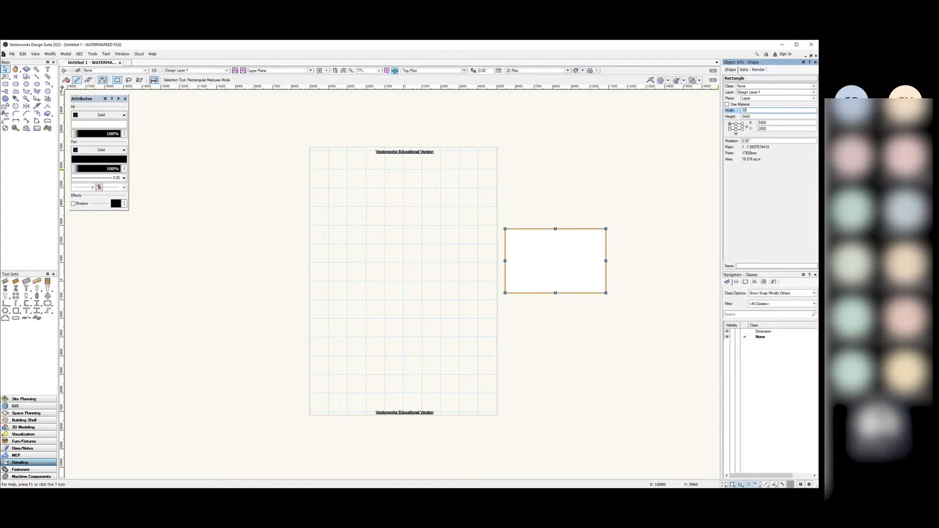
type("00")
double_click(761, 117)
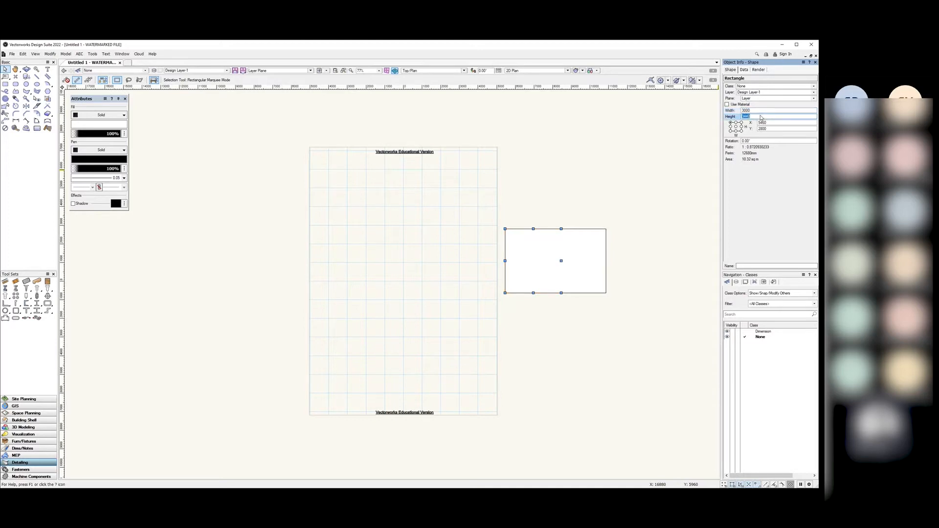
type("3000")
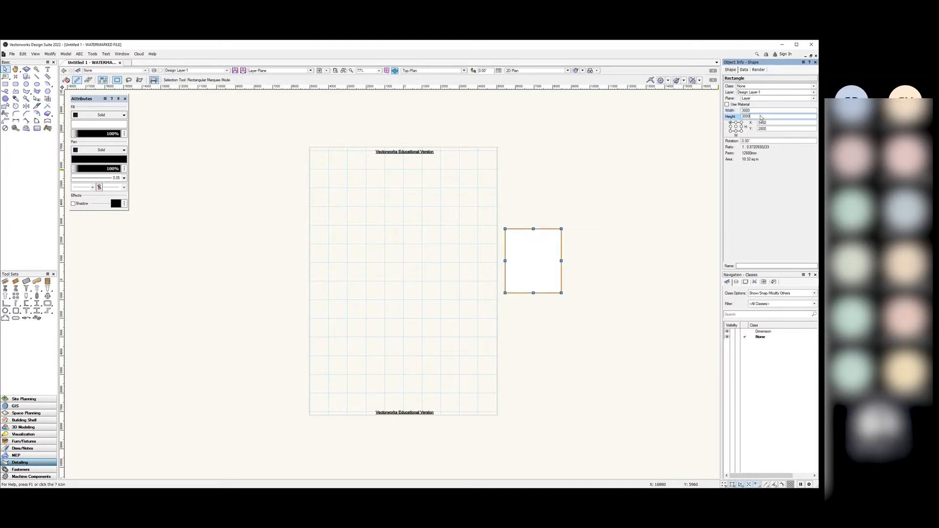
key("Return")
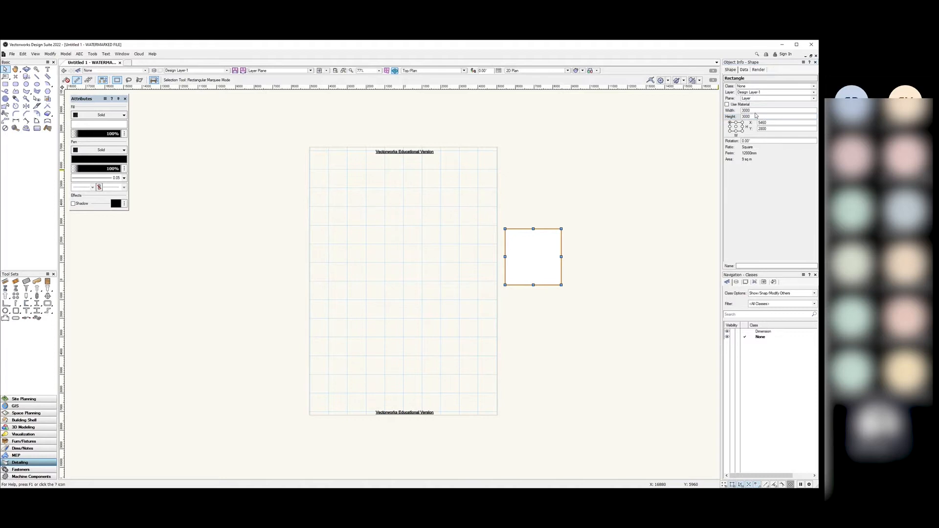
left_click(658, 201)
left_click(551, 253)
Step: Resize the square to 6000 wide and 5000 tall in Object Info
left_click(757, 111)
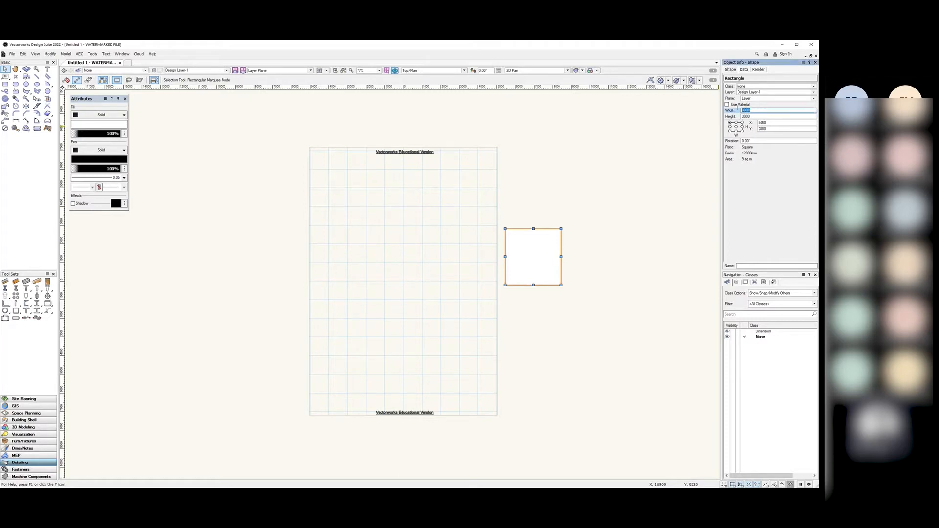
type("6000")
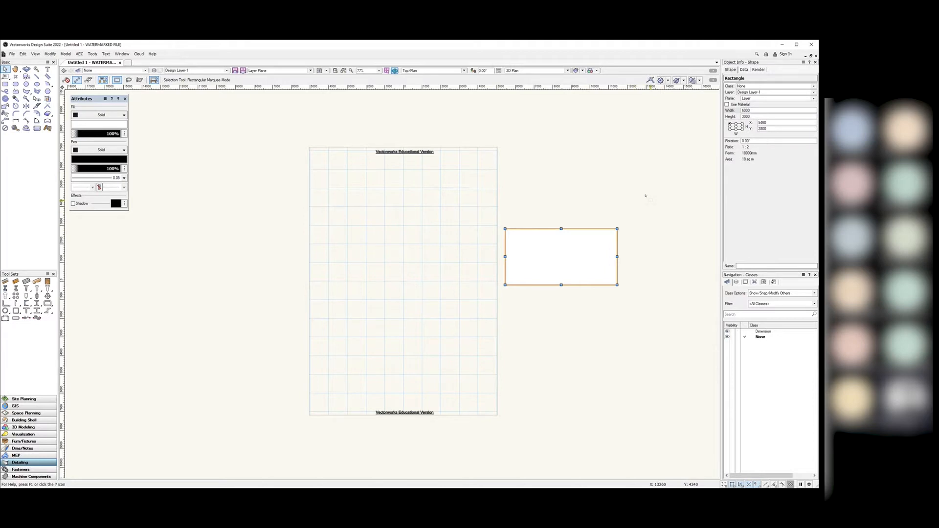
left_click(752, 117)
type("5")
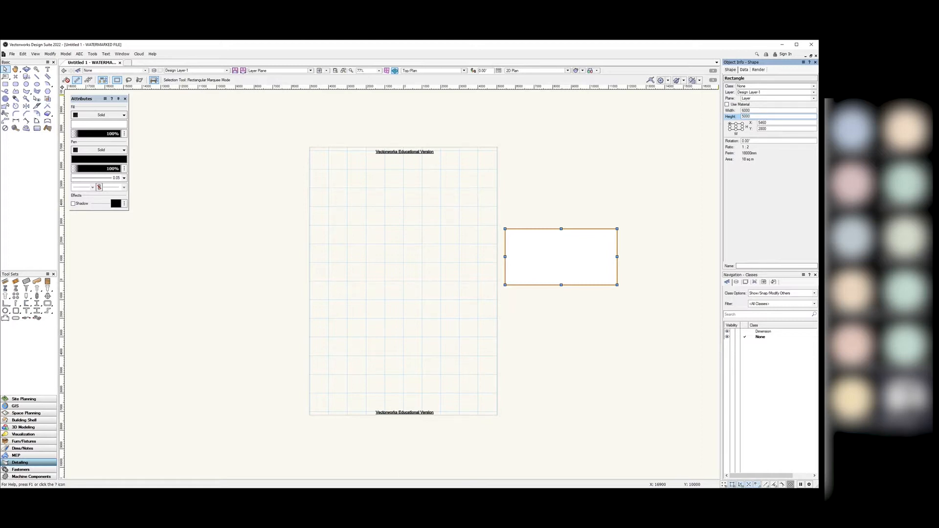
key("Return")
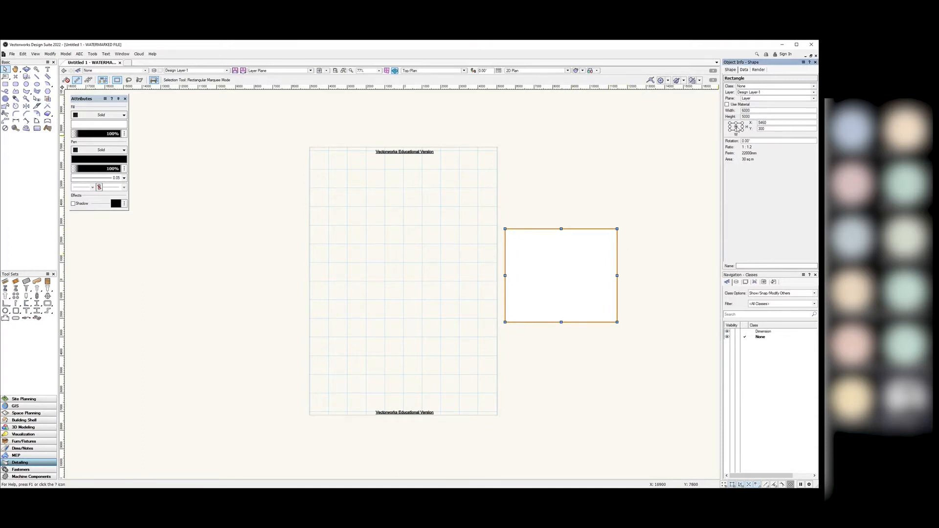
Step: Try the bottom-right, bottom-left, top-left and centre Box Position reference points
left_click(741, 130)
left_click(729, 130)
left_click(730, 124)
left_click(736, 126)
Step: Narrow the width to 100, then set it to 3000 for a 3000 × 5000 rectangle
left_click(756, 112)
type("100")
key("Return")
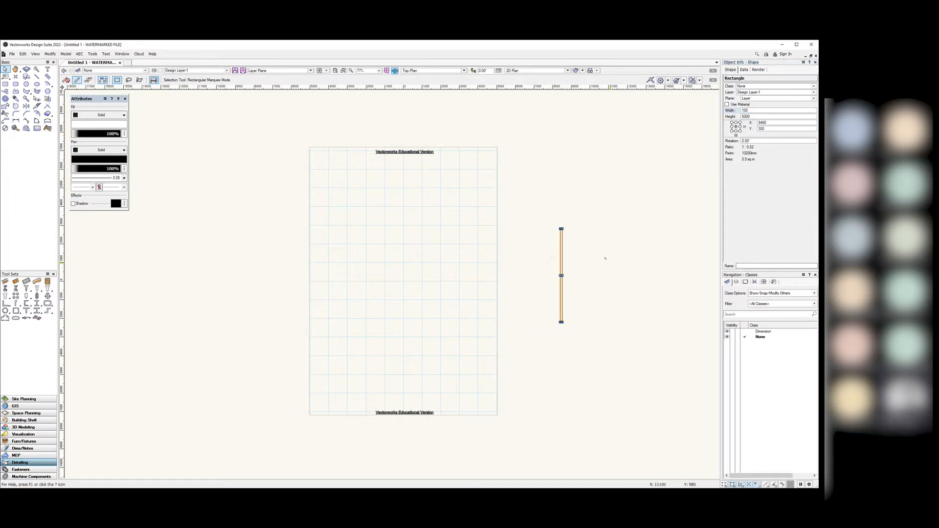
left_click_drag(757, 111, 729, 112)
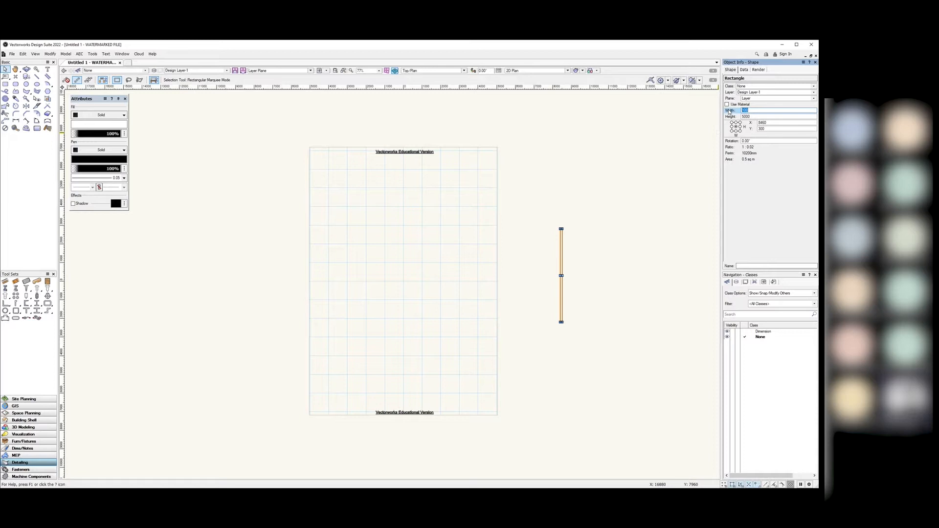
type("3000")
key("Return")
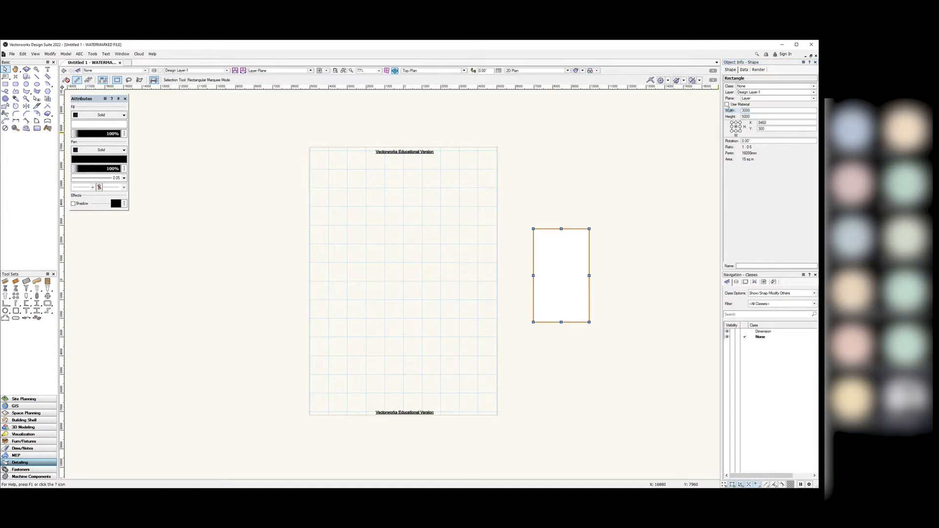
left_click(622, 216)
left_click(549, 272)
Step: Delete the selected rectangle, leaving Design Layer-1 empty
key("Delete")
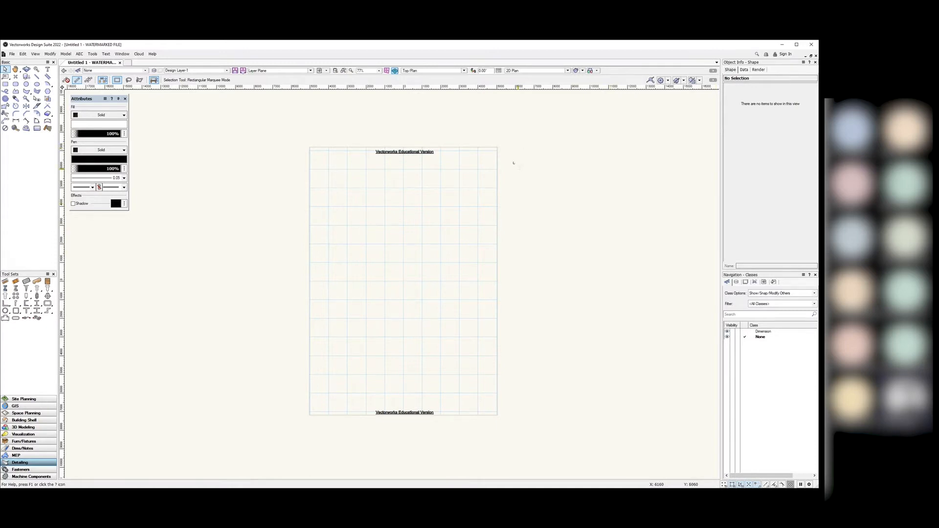
scroll(398, 301, "down", 1)
scroll(413, 319, "up", 1)
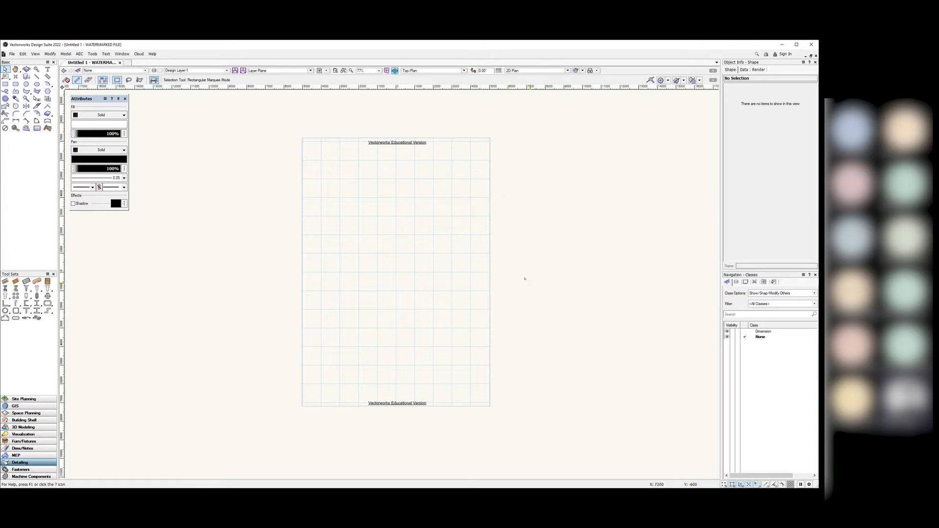
Step: Draw a rectangle right of the page, size it 3000 × 3000, and select it with the Selection tool
left_click(5, 84)
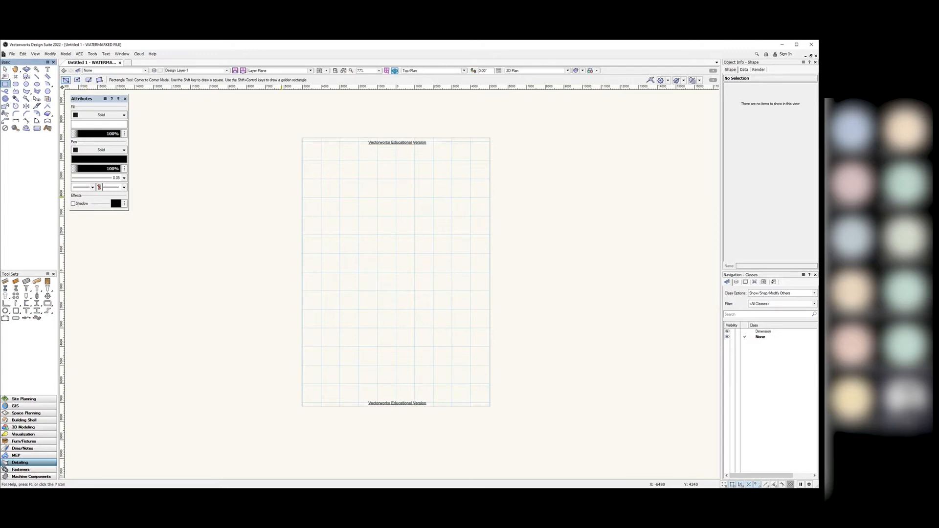
left_click(507, 226)
left_click(604, 275)
left_click(756, 111)
type("30")
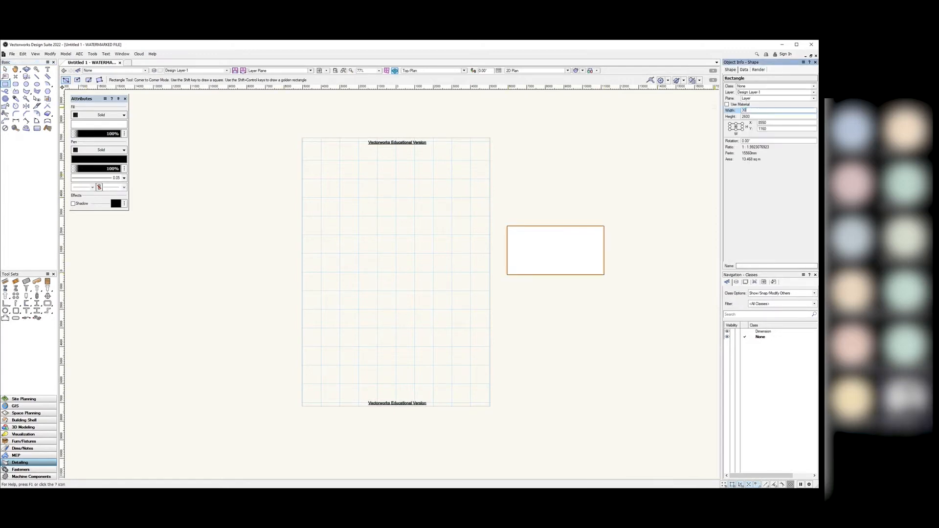
type("00")
key("Tab")
type("3000")
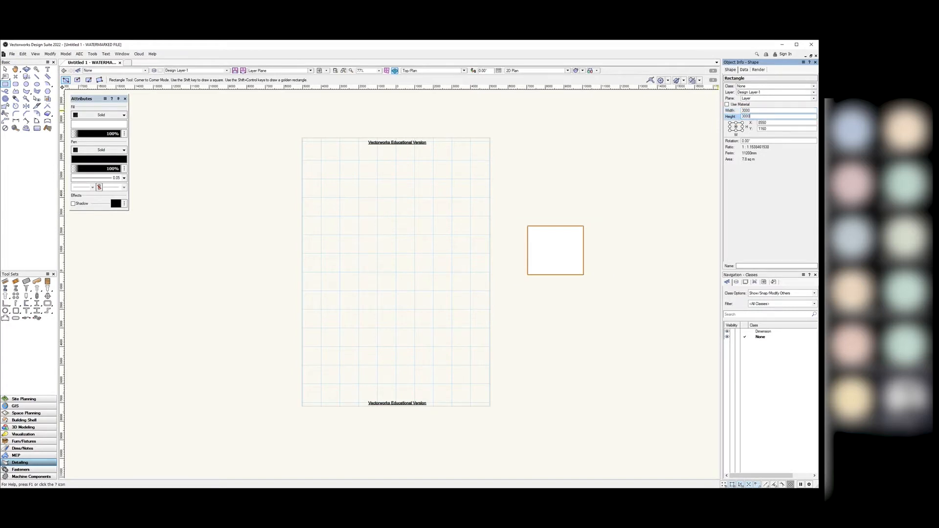
key("Return")
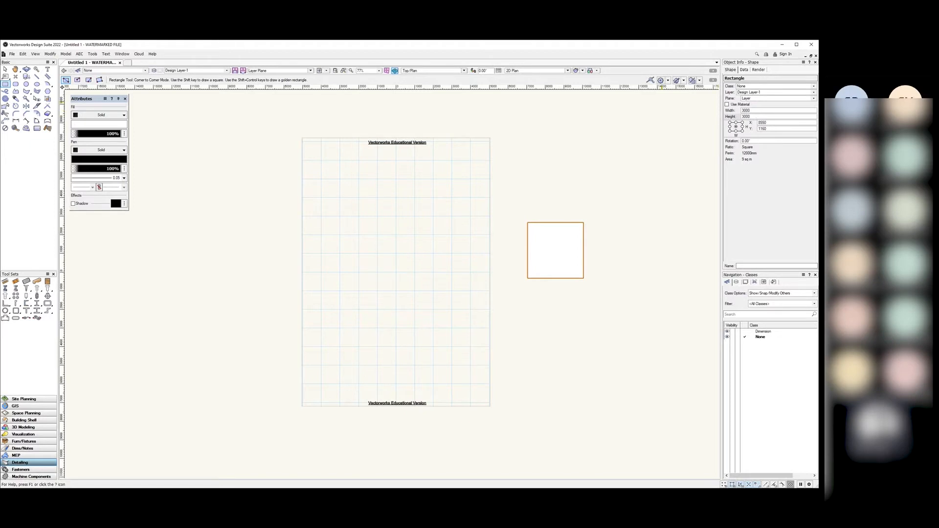
key("x")
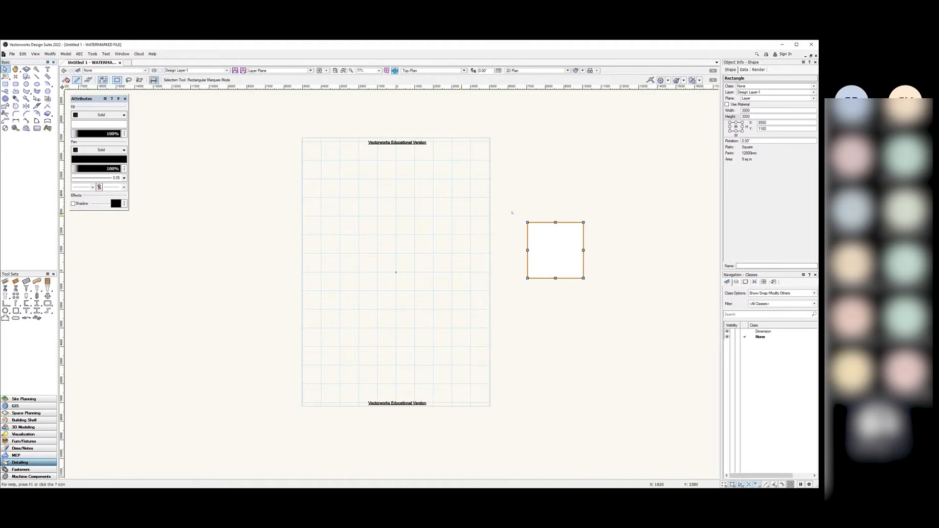
left_click(512, 212)
left_click(555, 250)
left_click(654, 183)
left_click(556, 250)
Step: Select the 3000 × 3000 square, delete it, and zoom out to the whole blank page
scroll(571, 243, "down", 3)
scroll(582, 258, "up", 3)
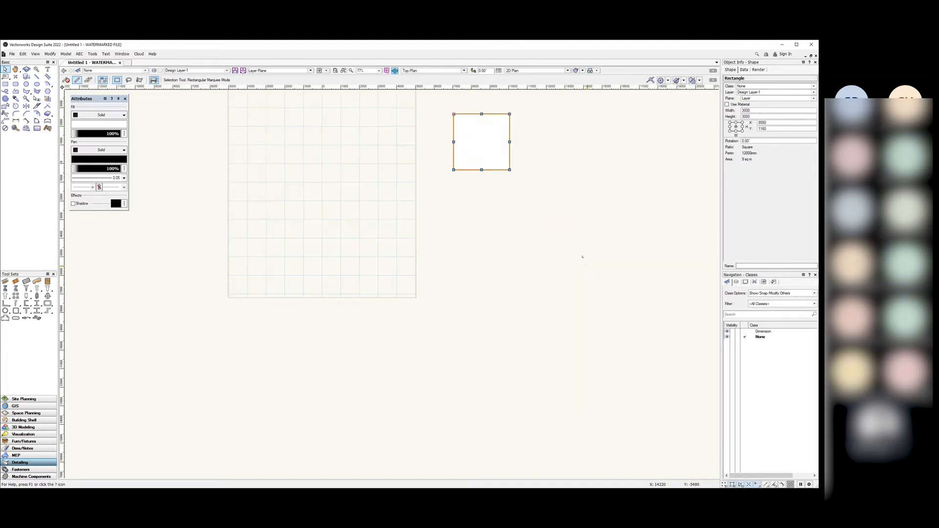
scroll(544, 232, "down", 3)
scroll(556, 197, "up", 3)
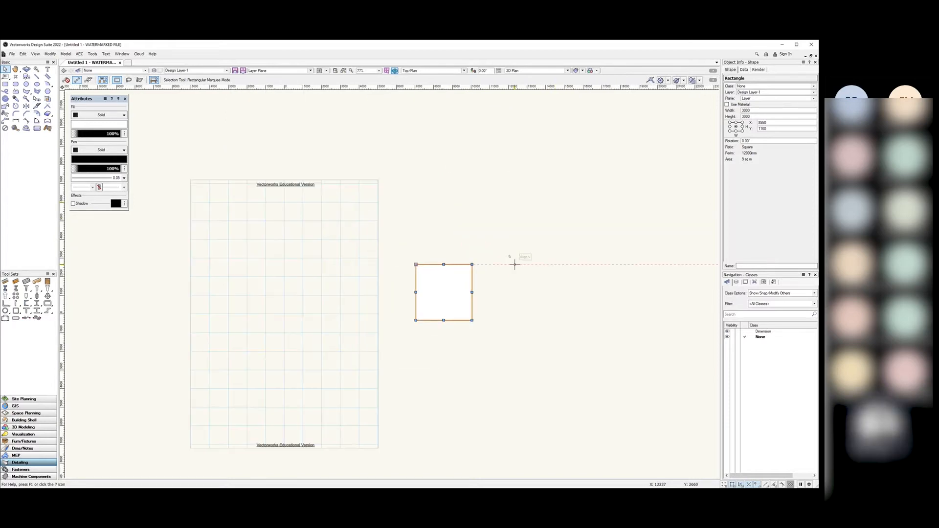
scroll(513, 265, "down", 4)
scroll(512, 266, "up", 8)
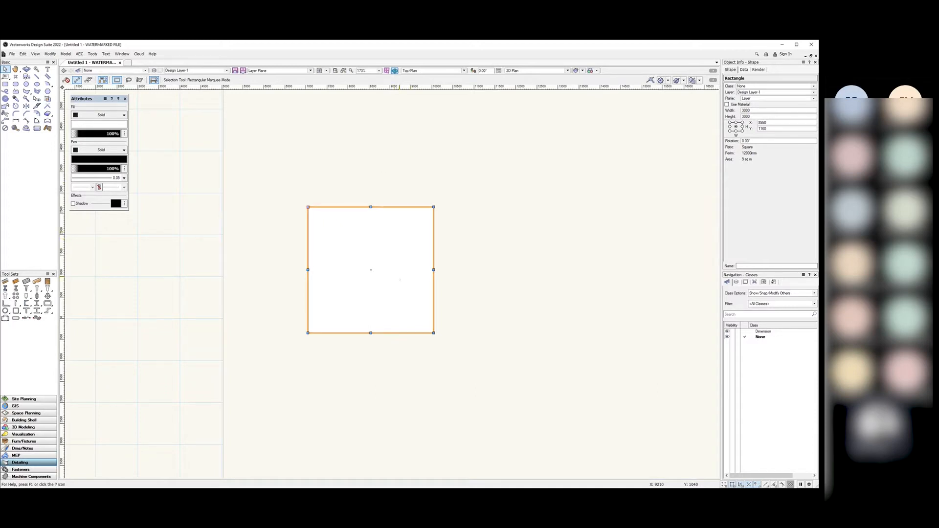
scroll(458, 277, "down", 5)
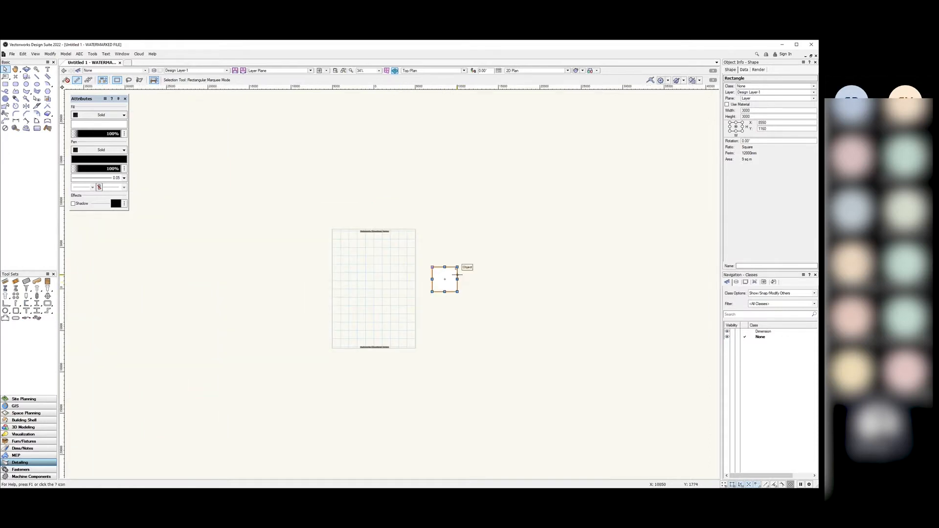
scroll(449, 278, "up", 3)
scroll(444, 278, "up", 3)
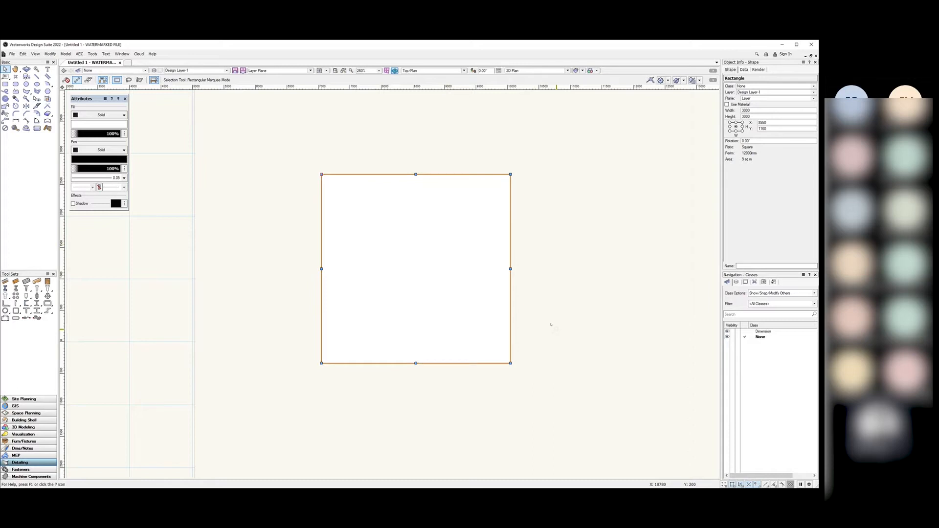
left_click(582, 310)
left_click(472, 272)
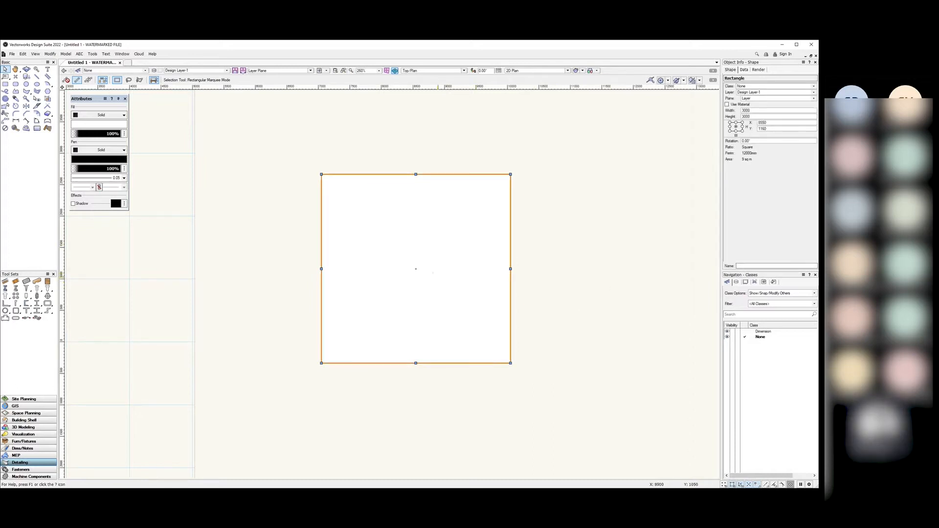
key("Delete")
scroll(477, 228, "down", 4)
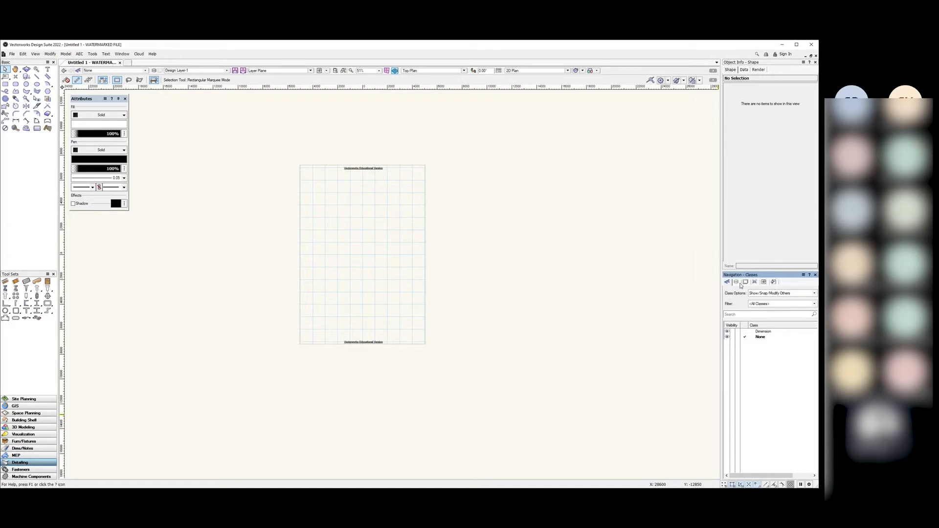
Step: Browse the Saved Views, References, Classes and Design Layers lists, selecting the None class
left_click(765, 284)
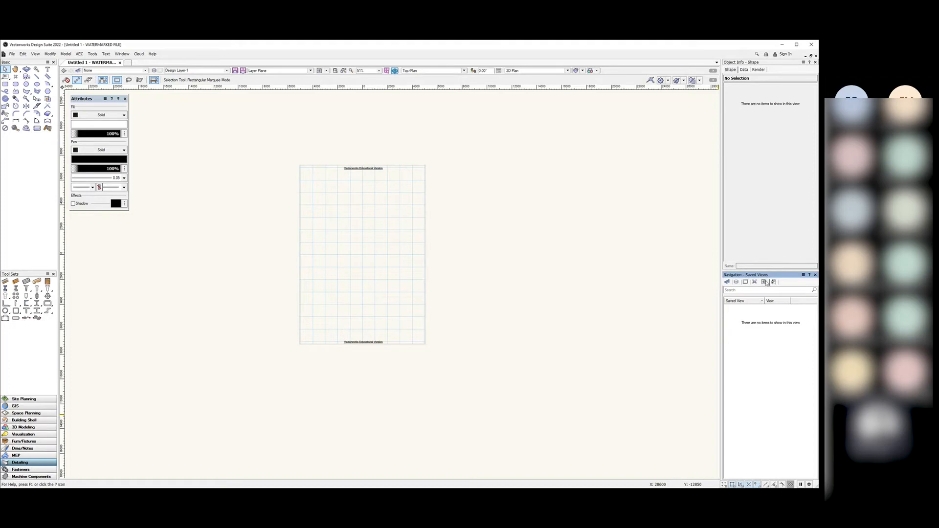
left_click(774, 284)
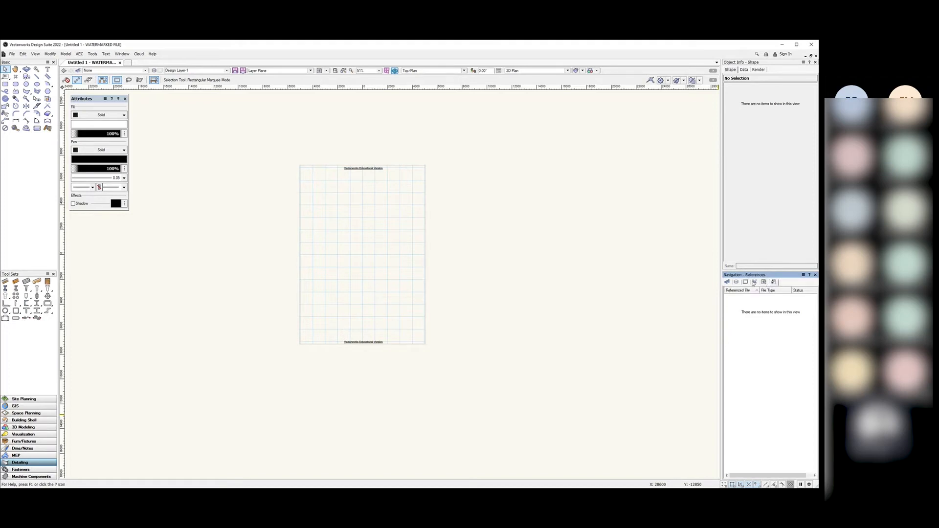
left_click(729, 283)
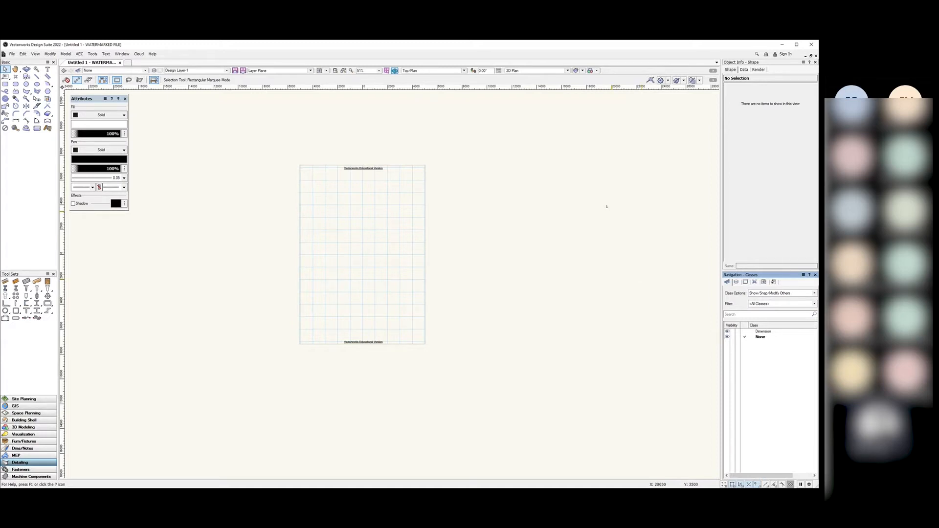
left_click(737, 282)
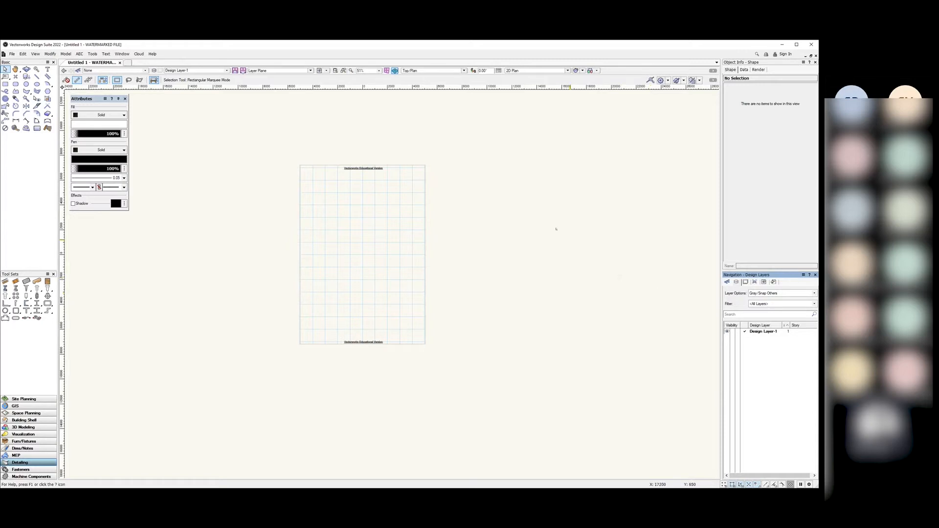
left_click(727, 283)
left_click(764, 337)
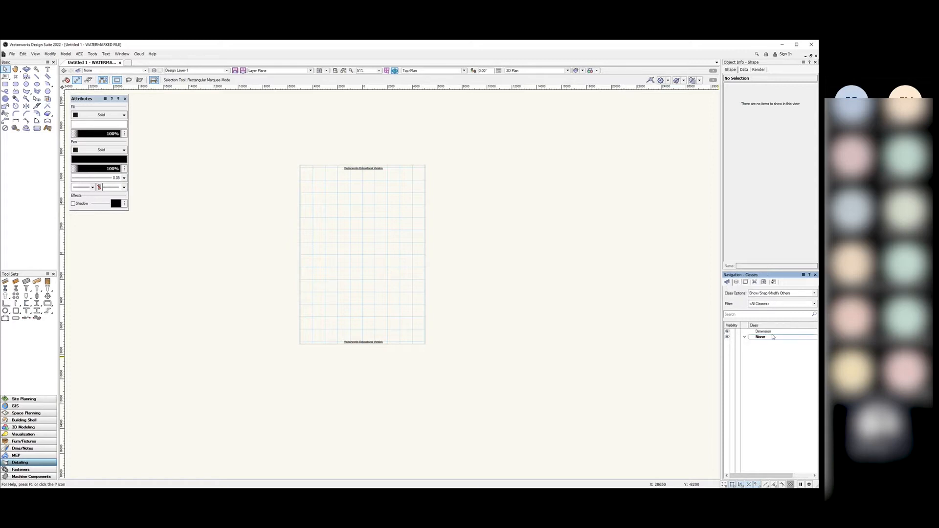
left_click(736, 283)
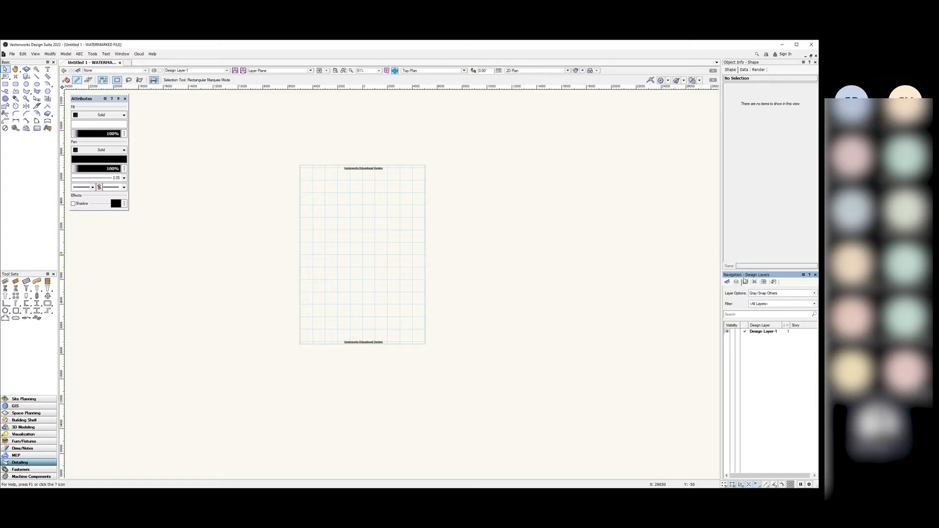
Step: Compare the Sheet Layers and Viewports lists, both still empty
left_click(745, 282)
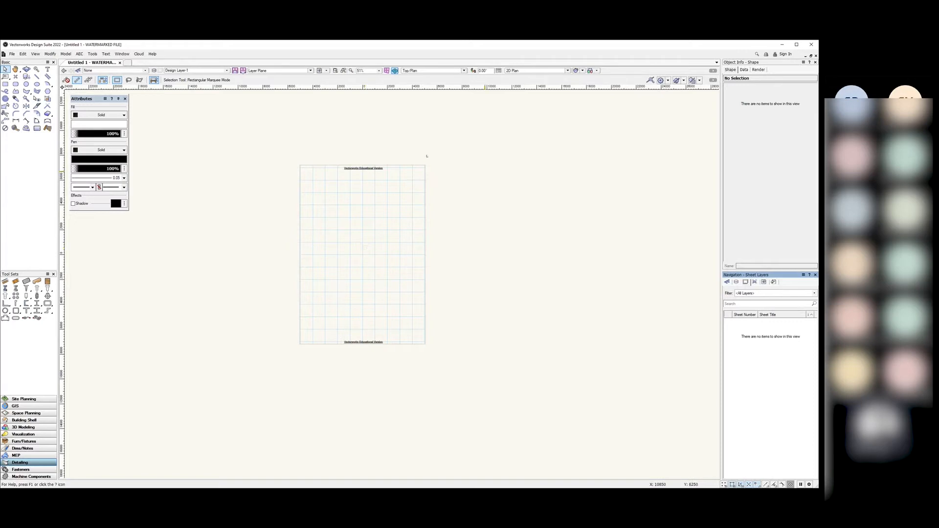
left_click(754, 283)
left_click(747, 282)
left_click(753, 282)
left_click(747, 282)
left_click(754, 282)
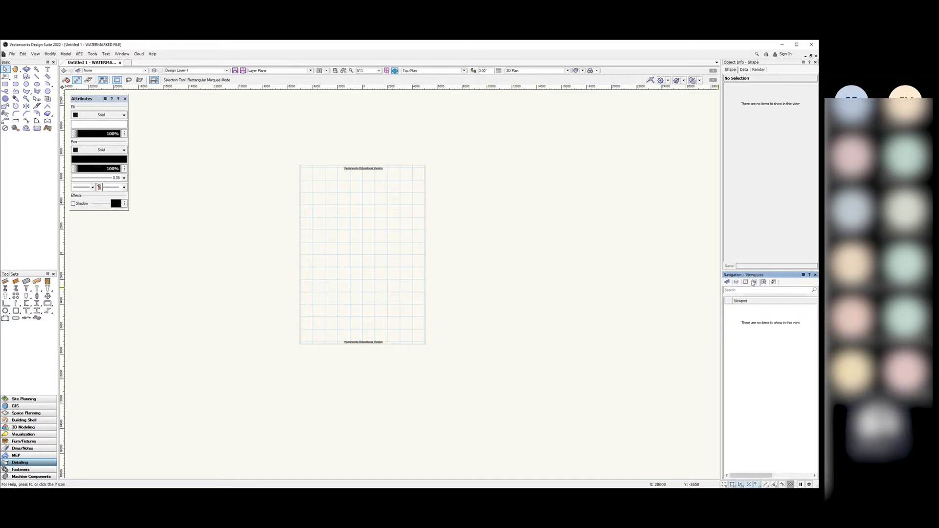
left_click(747, 282)
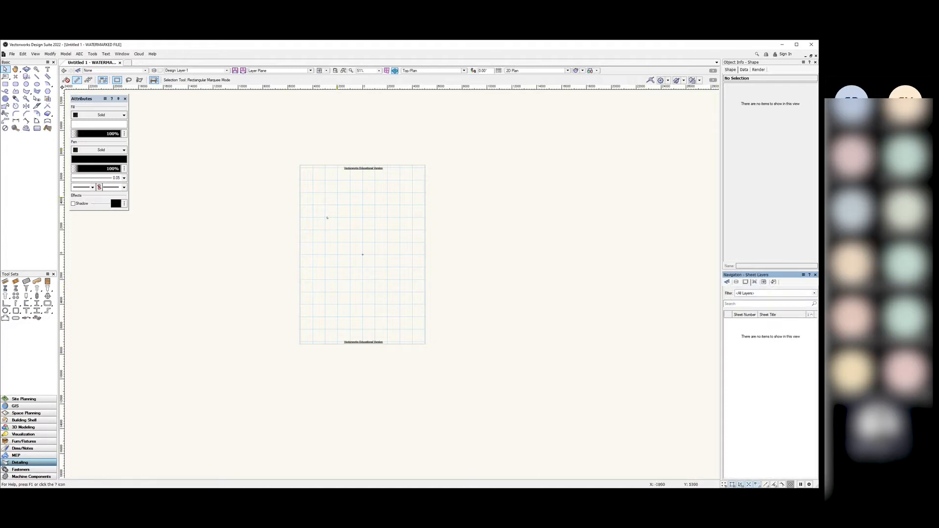
left_click(754, 282)
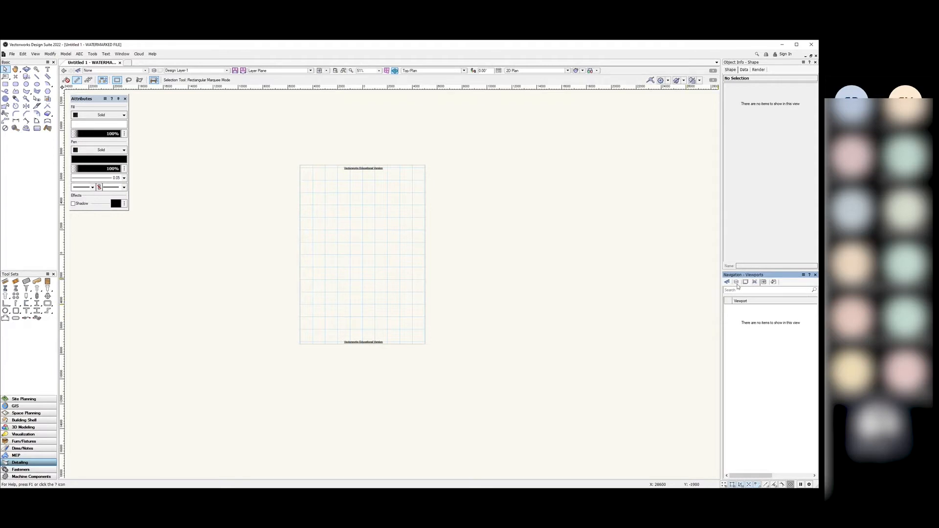
Step: Cycle through Design Layers, Sheet Layers and Classes again, ending on the empty Viewports list
left_click(735, 282)
left_click(745, 282)
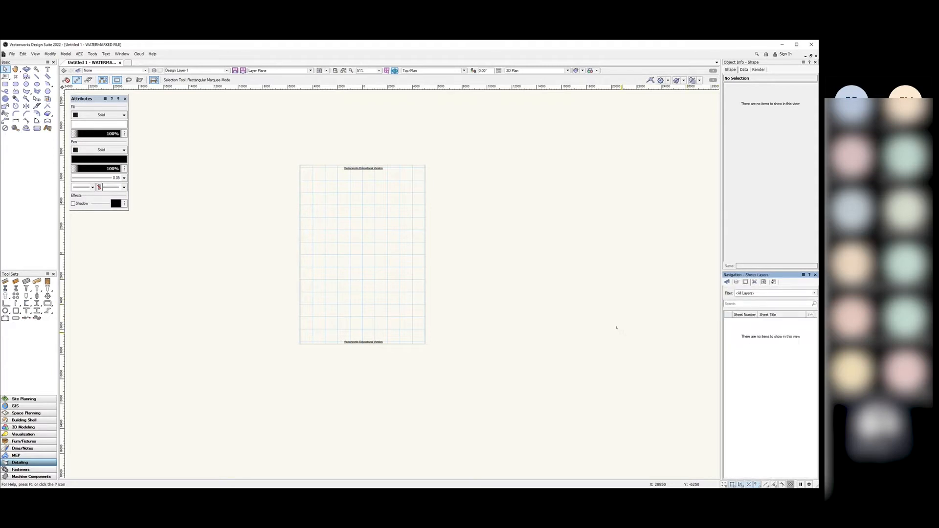
left_click(726, 283)
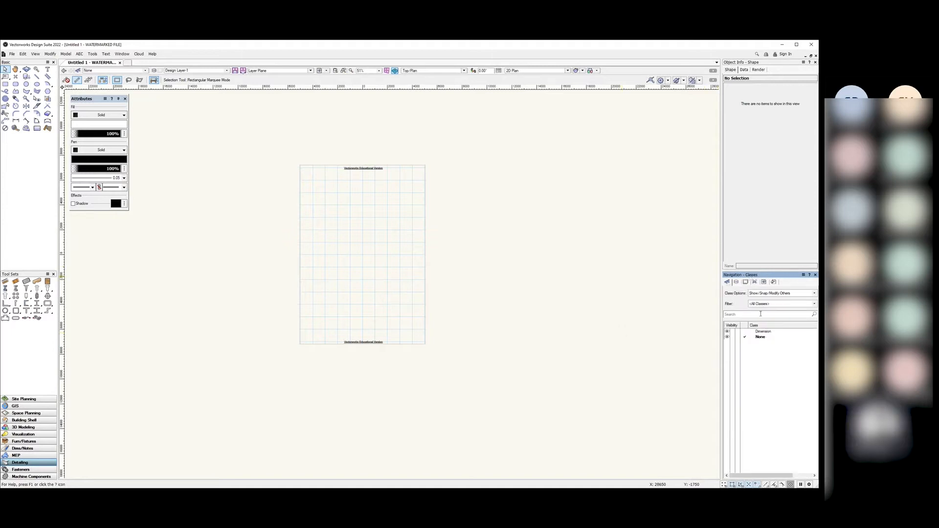
left_click(736, 282)
left_click(746, 282)
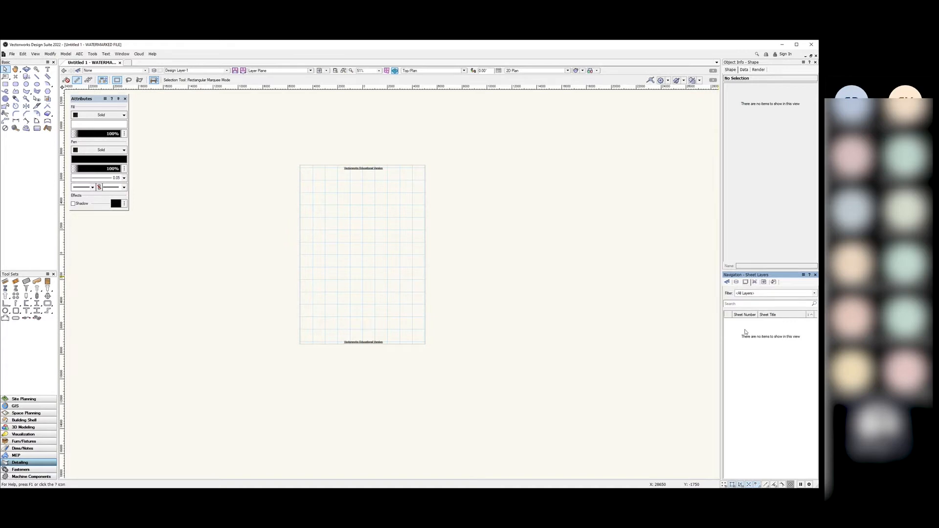
left_click(755, 282)
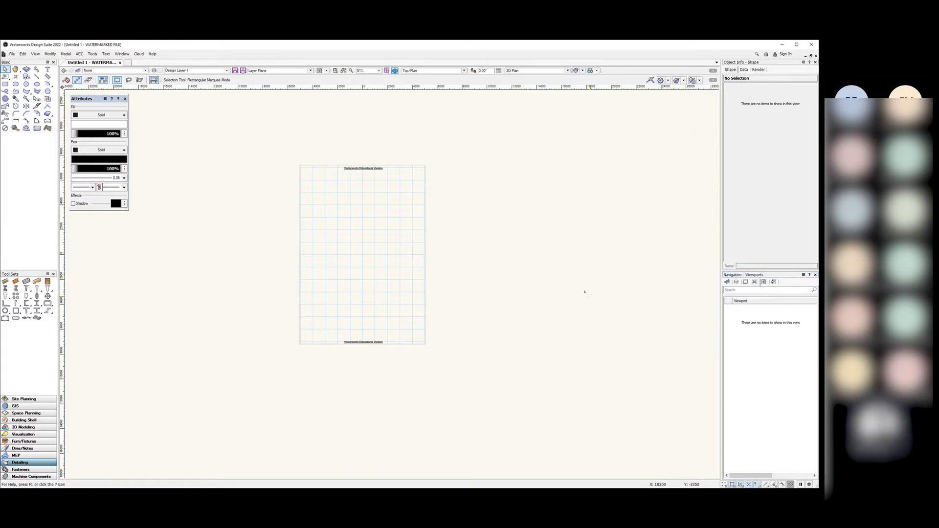
Step: Zoom in and draw a rectangle from near the page centre across its right edge
scroll(562, 274, "down", 3)
scroll(532, 273, "up", 3)
scroll(533, 218, "up", 2)
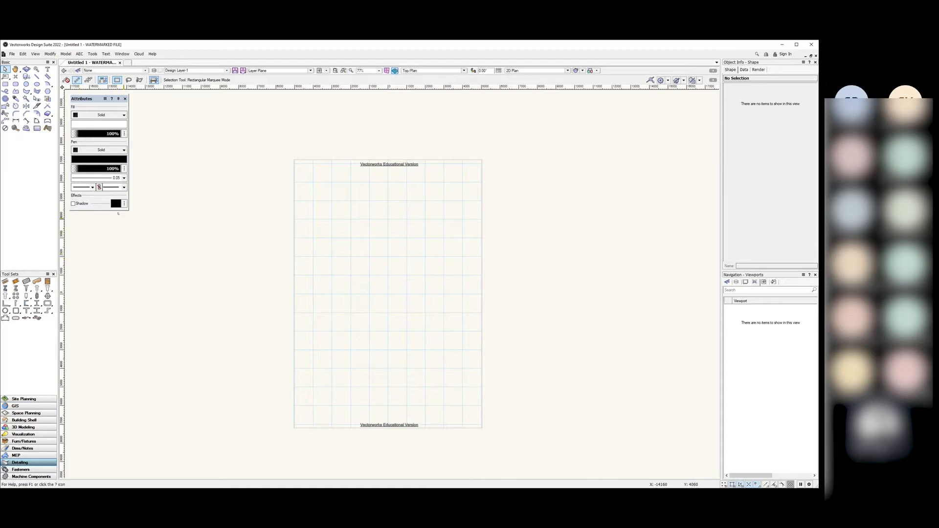
left_click(5, 84)
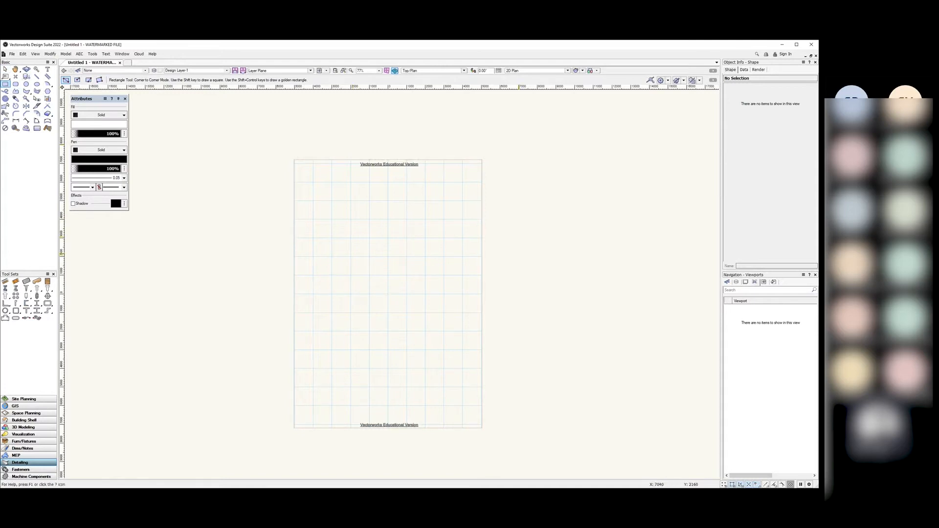
left_click(410, 243)
left_click(540, 331)
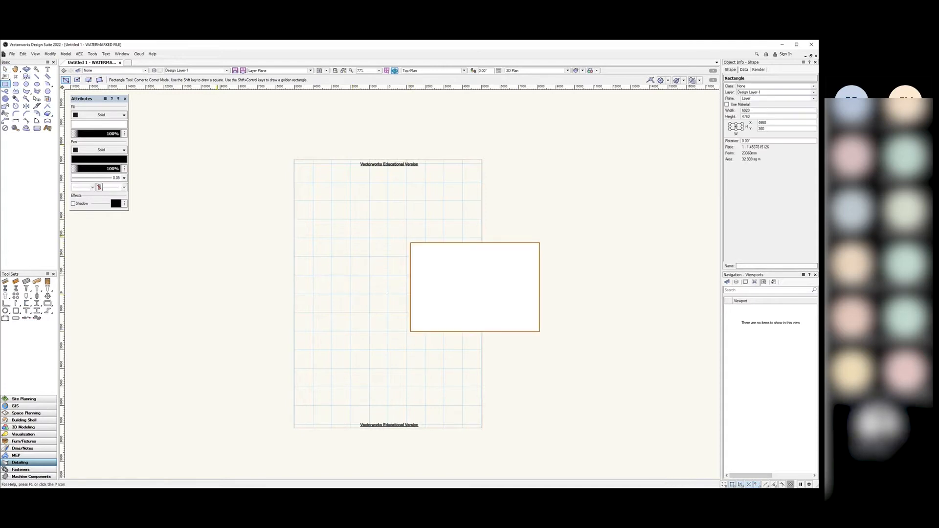
Step: Draw a circle on the rectangle's top-right corner and a larger one near the page's top-left
left_click(27, 84)
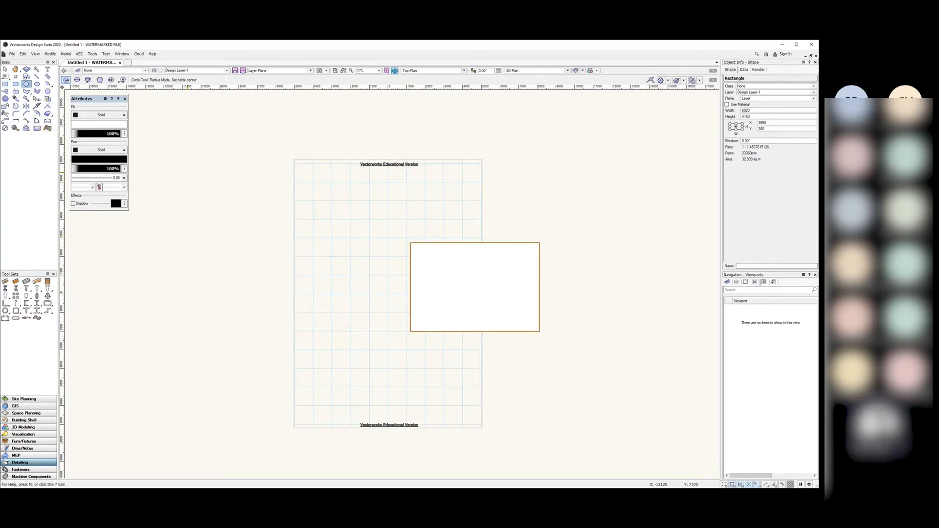
left_click(540, 243)
left_click(486, 272)
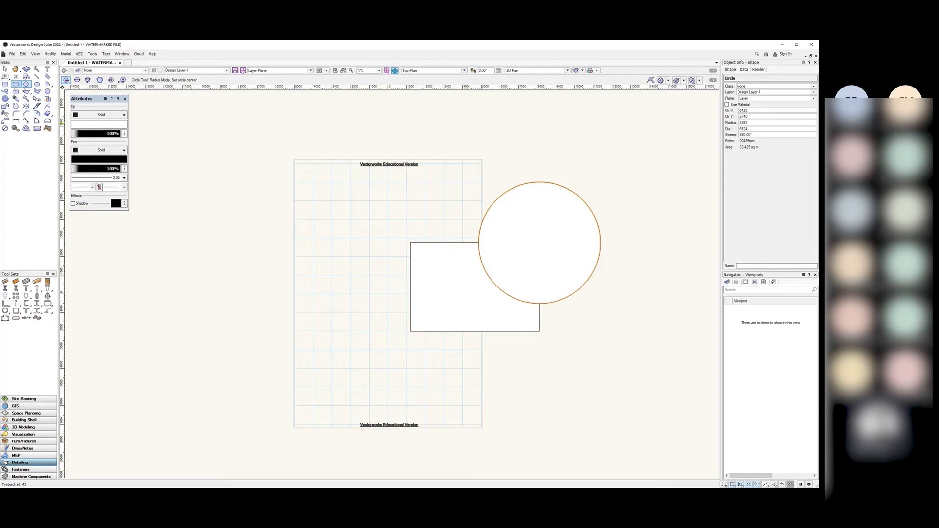
left_click(304, 186)
left_click(204, 222)
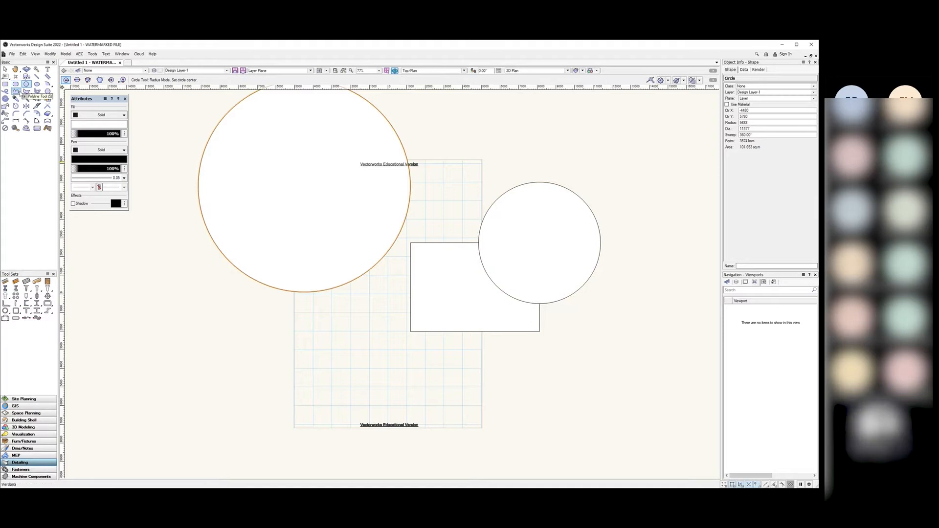
Step: Draw a small rectangle at the lower left of the page, then clear the selection
left_click(5, 84)
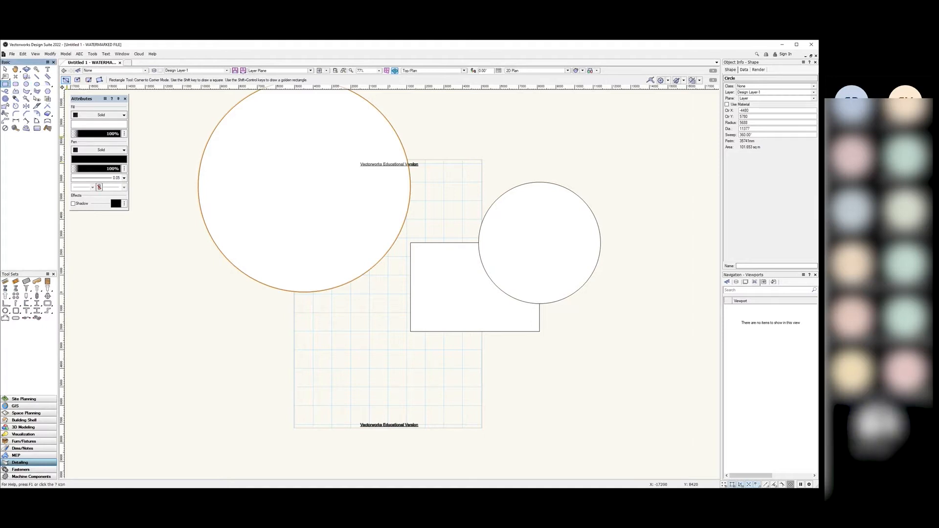
left_click(216, 381)
left_click(313, 324)
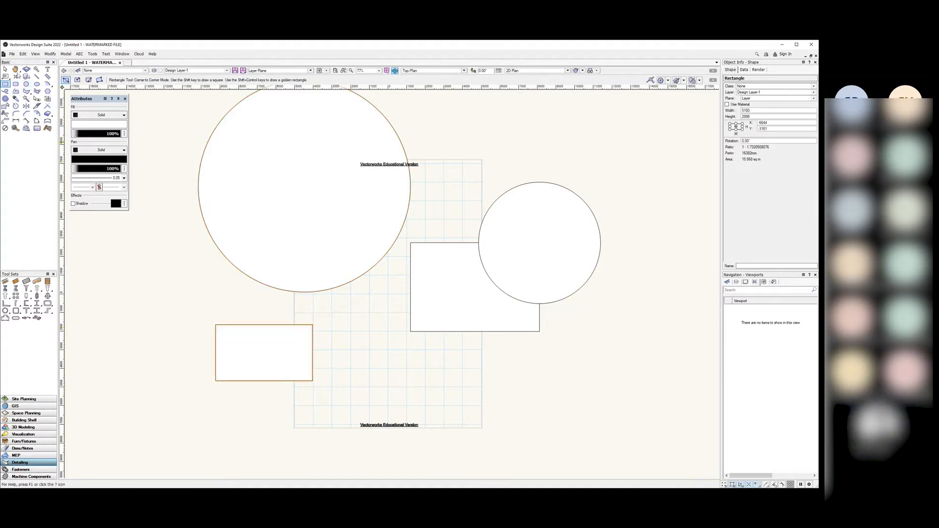
left_click(5, 68)
left_click(166, 297)
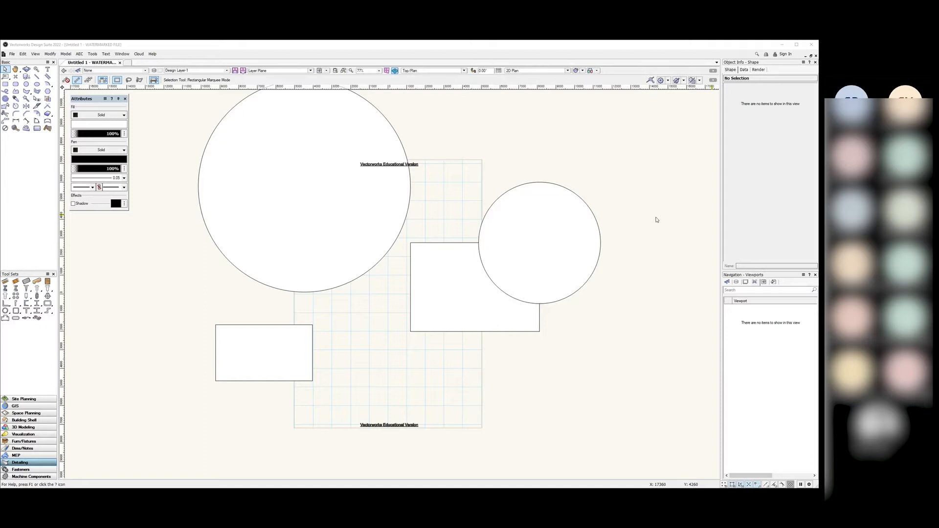
Step: Open the Resource Manager from Window > Palettes, move it over the drawing, then close it
left_click(122, 54)
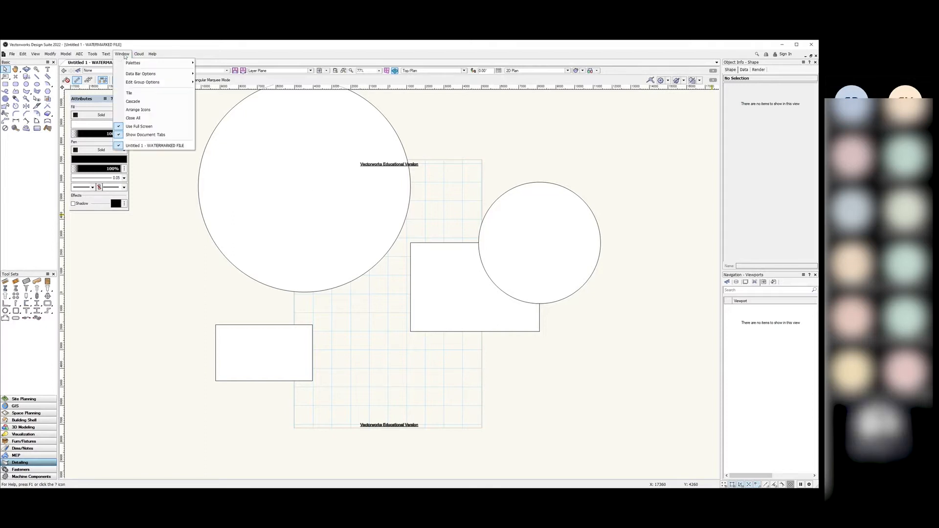
mouse_move(147, 62)
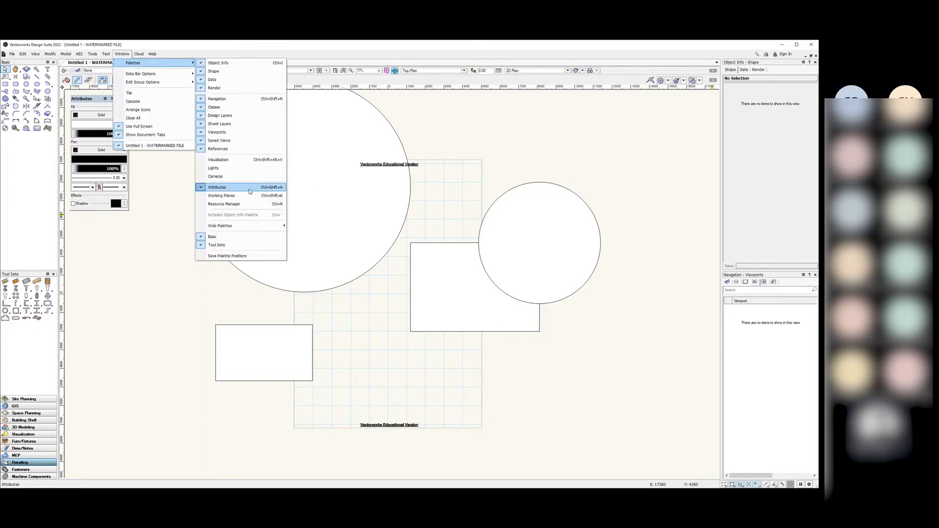
left_click(240, 204)
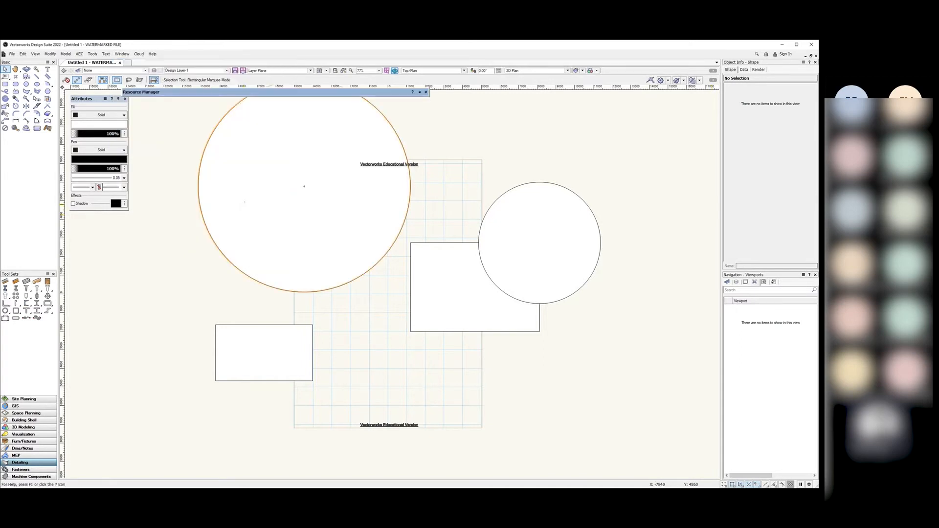
left_click_drag(367, 91, 487, 119)
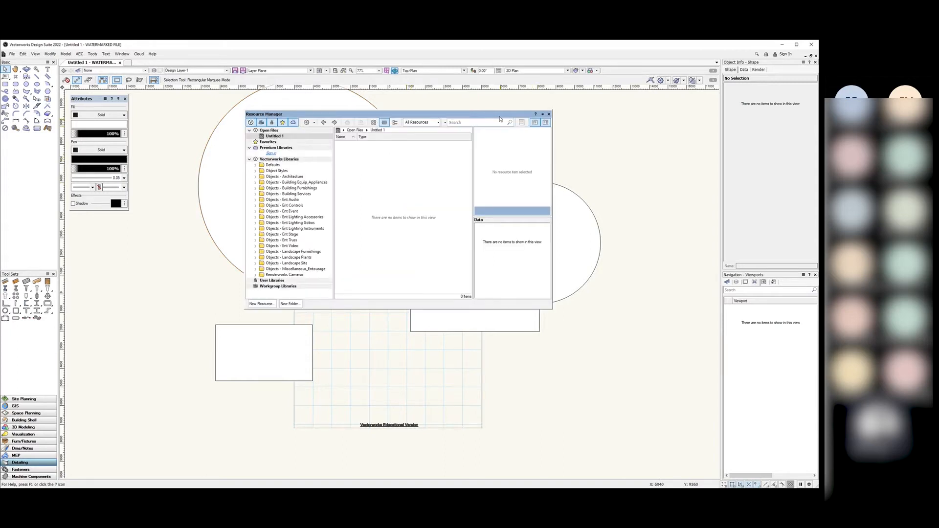
left_click(548, 114)
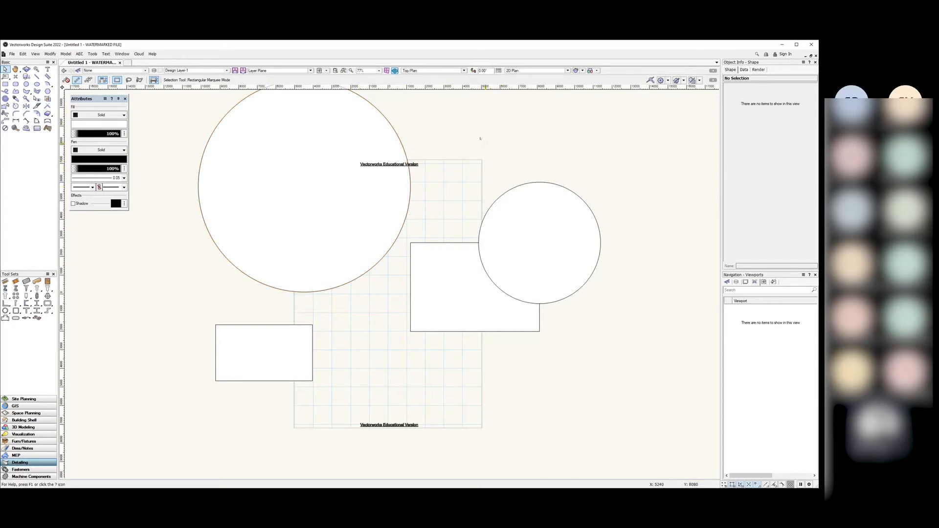
Step: Check Window > Palettes without changes, then list the Dimension and None classes on the Classes tab
scroll(381, 309, "down", 3)
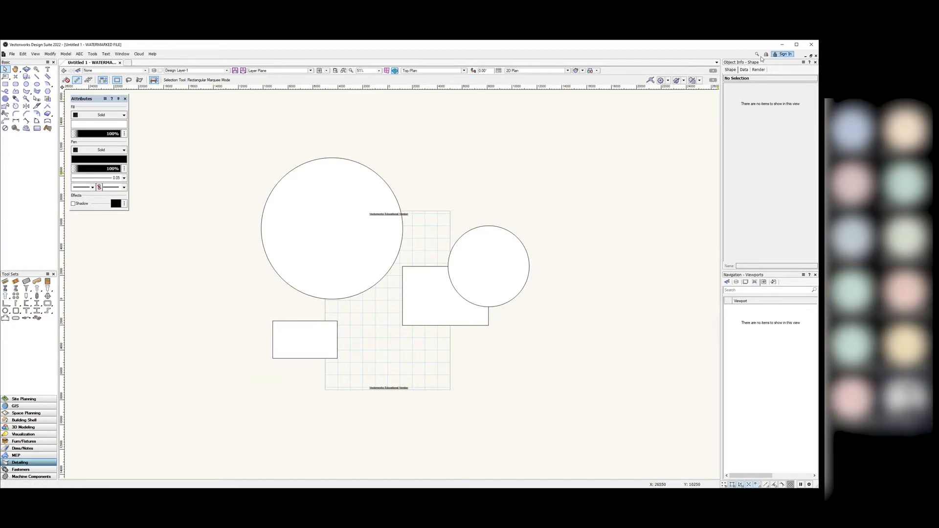
left_click(122, 54)
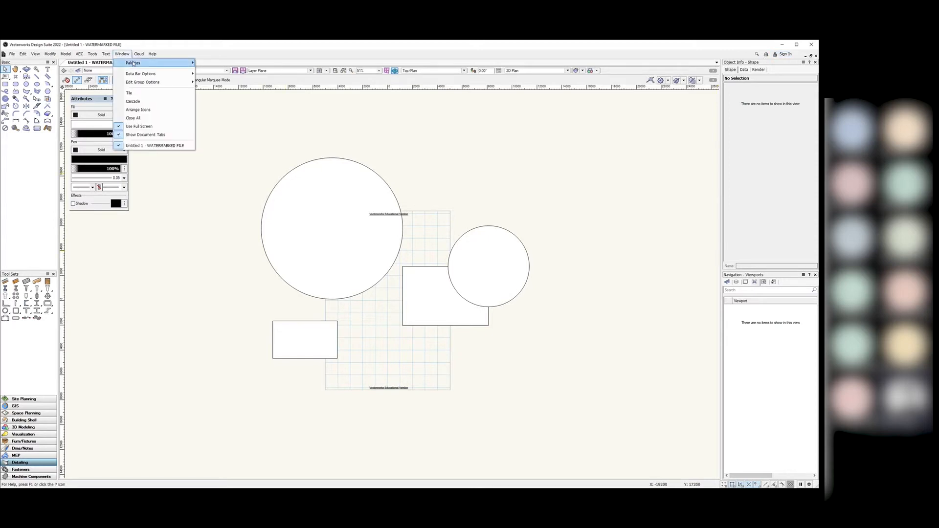
mouse_move(133, 63)
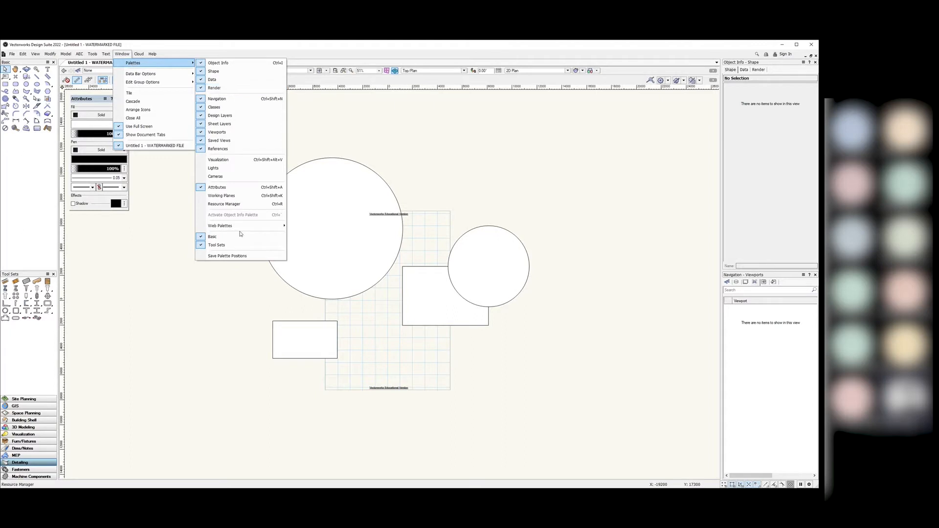
left_click(578, 244)
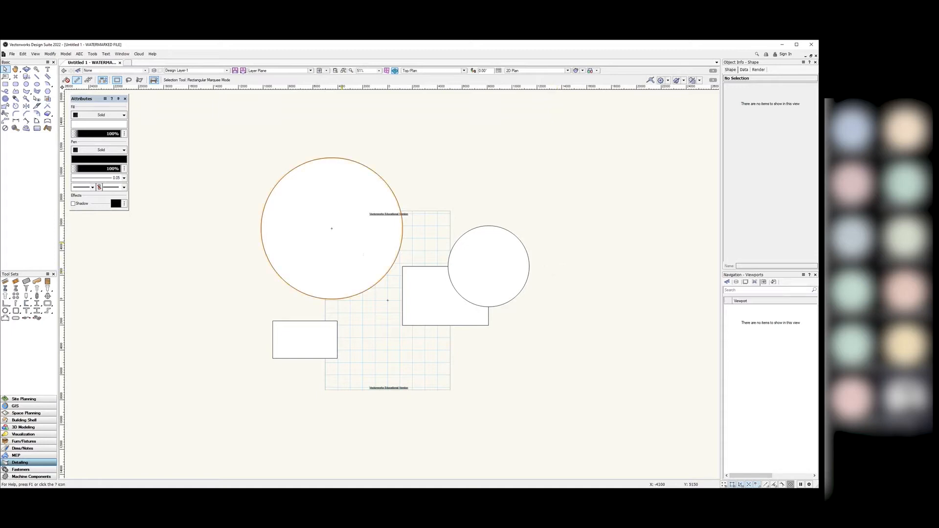
scroll(432, 280, "up", 3)
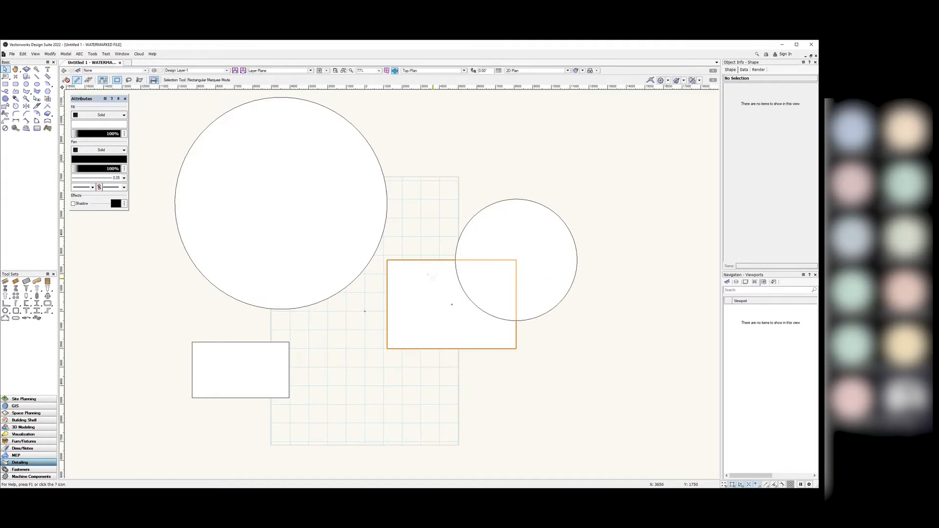
scroll(432, 280, "down", 2)
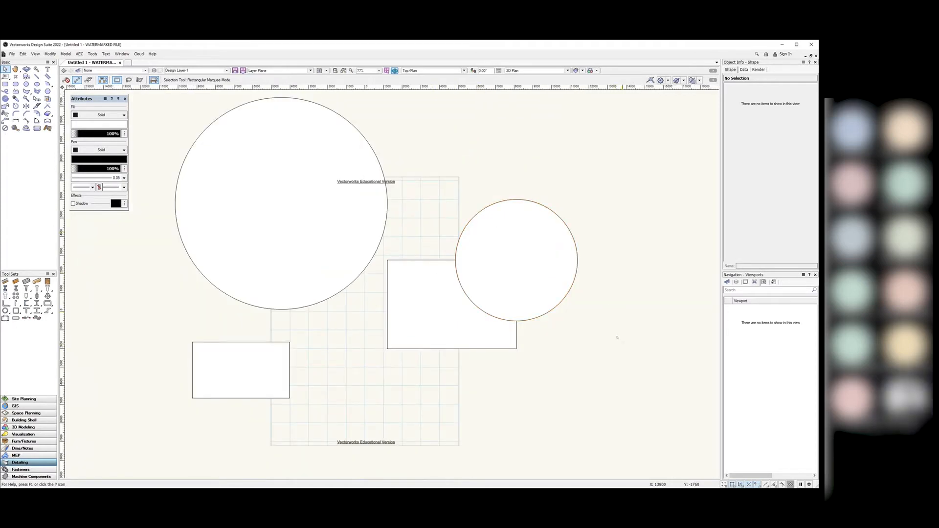
left_click(726, 282)
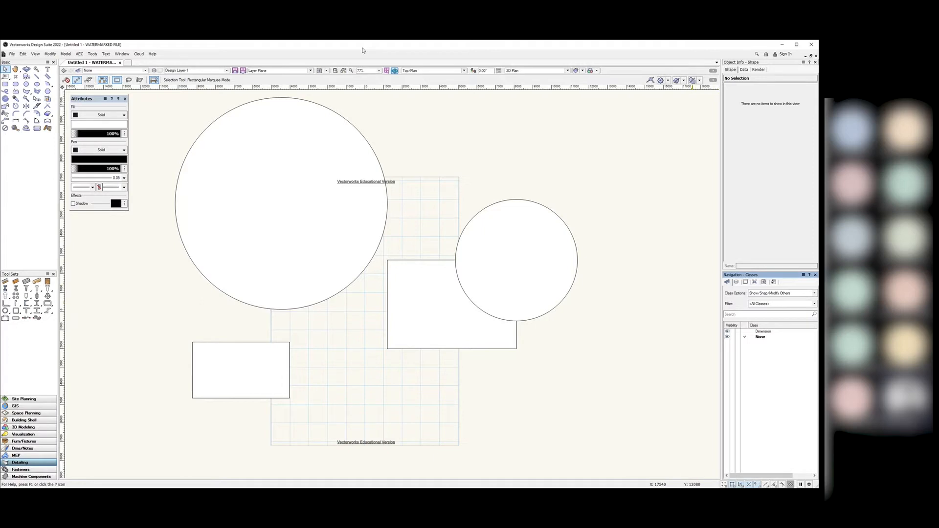
left_click(92, 54)
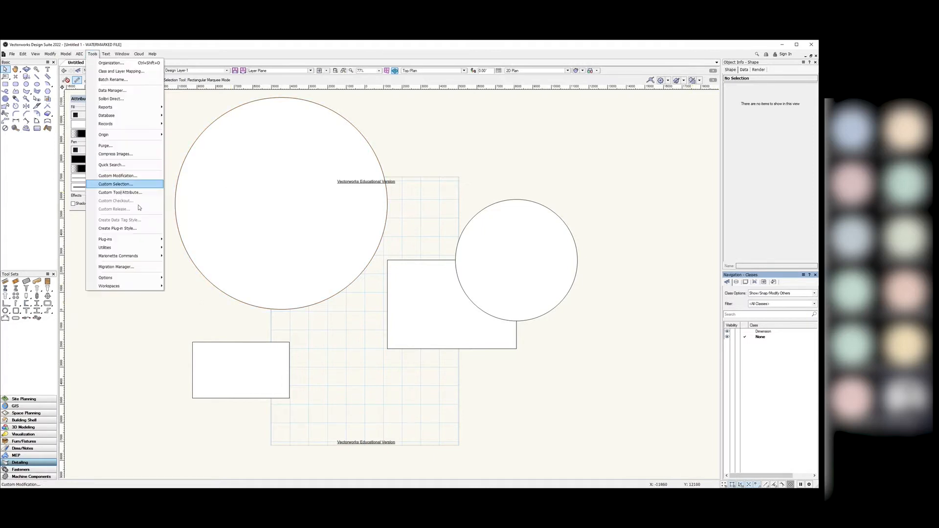
mouse_move(152, 290)
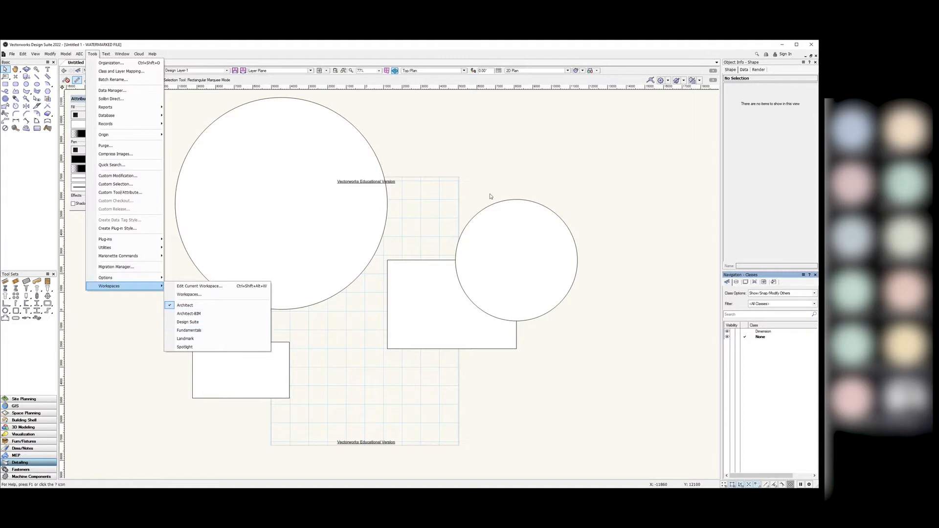
left_click(680, 269)
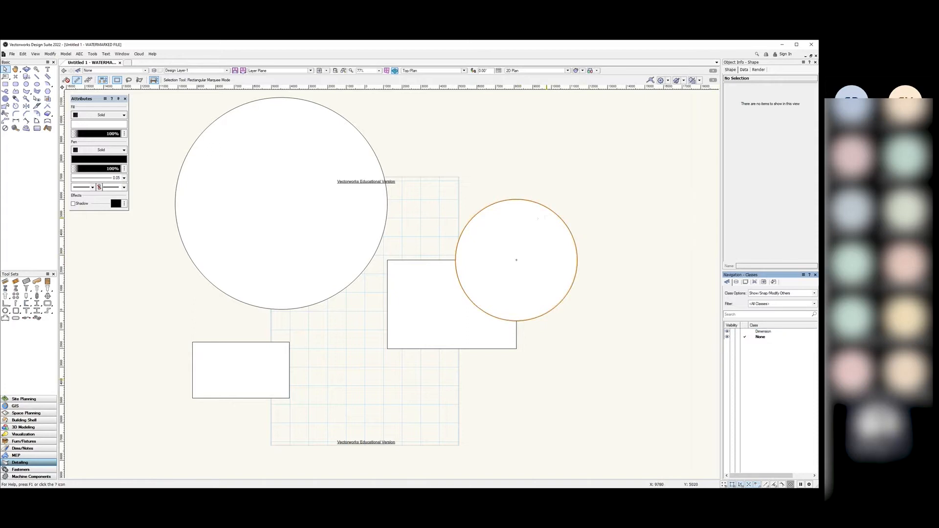
Step: Switch to the Dims/Notes tool set and choose New… from the Navigation Classes list context menu
left_click(22, 449)
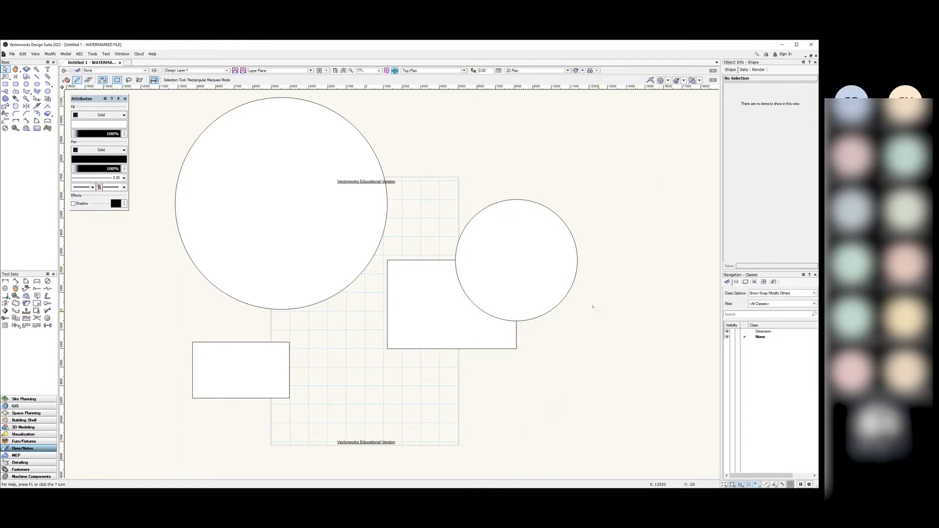
scroll(594, 308, "down", 2)
scroll(493, 257, "up", 2)
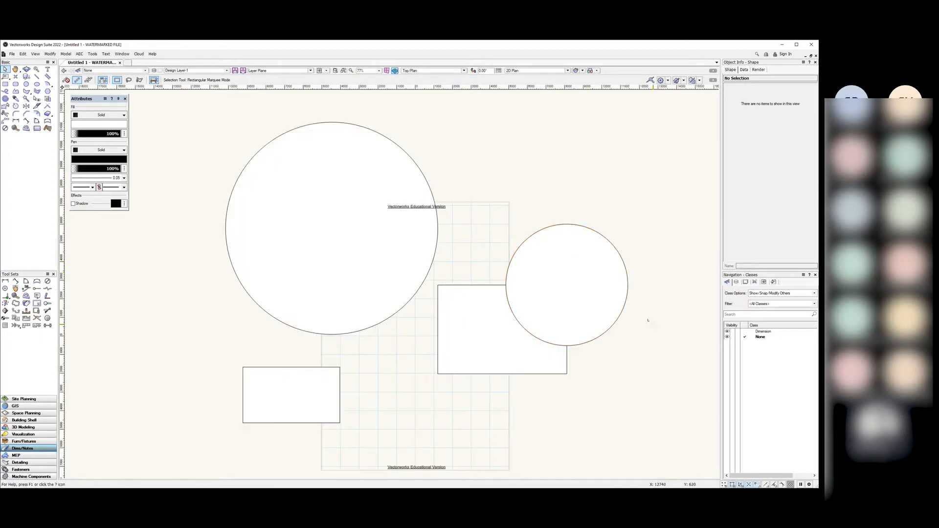
scroll(651, 324, "down", 2)
scroll(661, 331, "up", 2)
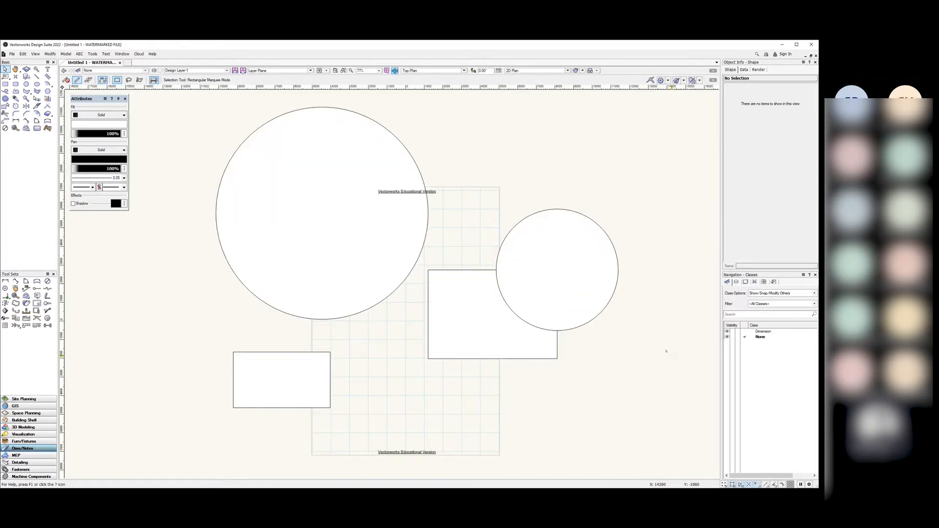
right_click(768, 361)
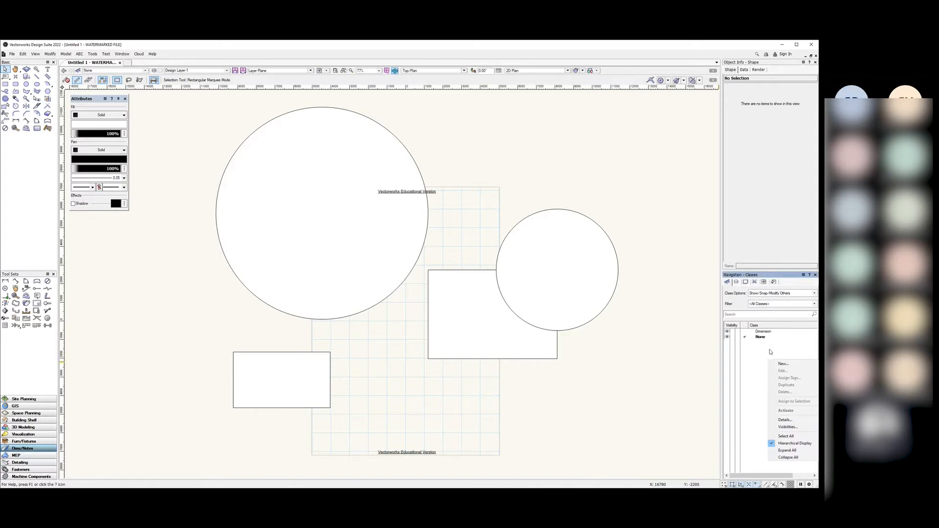
right_click(770, 349)
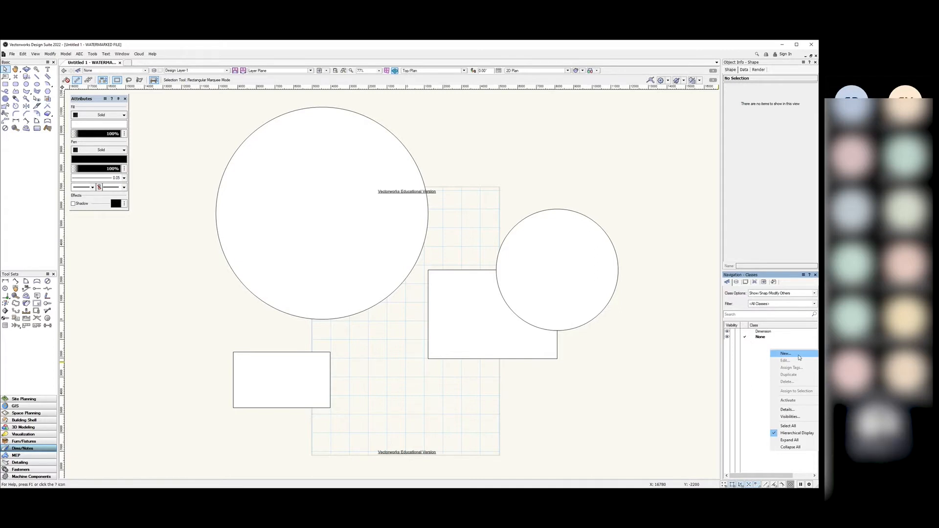
left_click(776, 343)
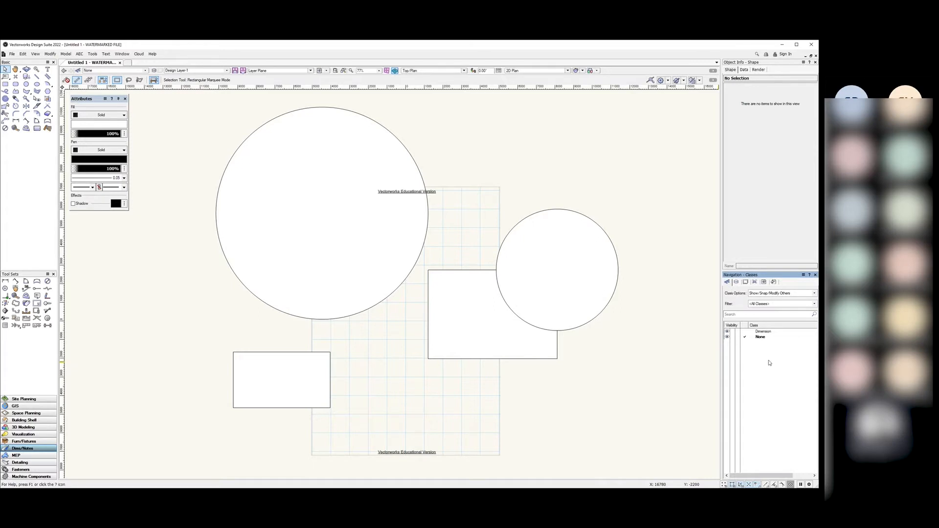
right_click(771, 358)
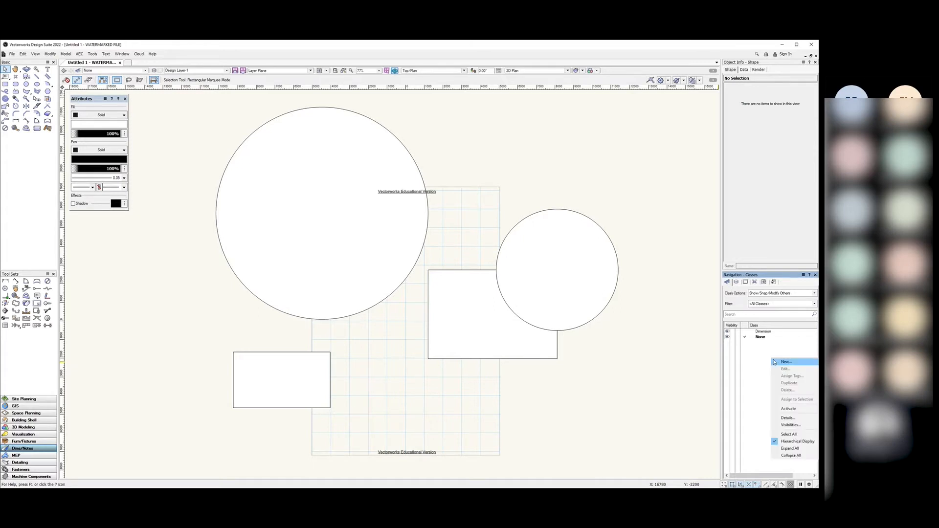
left_click(802, 364)
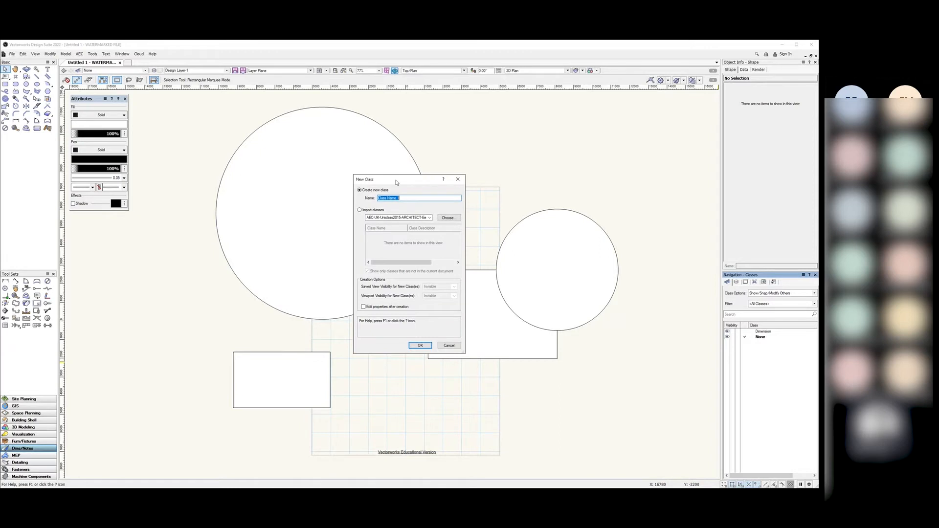
Step: Move the New Class dialog to the right of the drawing and enter 'Thick Lineweight' as the name
left_click_drag(396, 183, 450, 194)
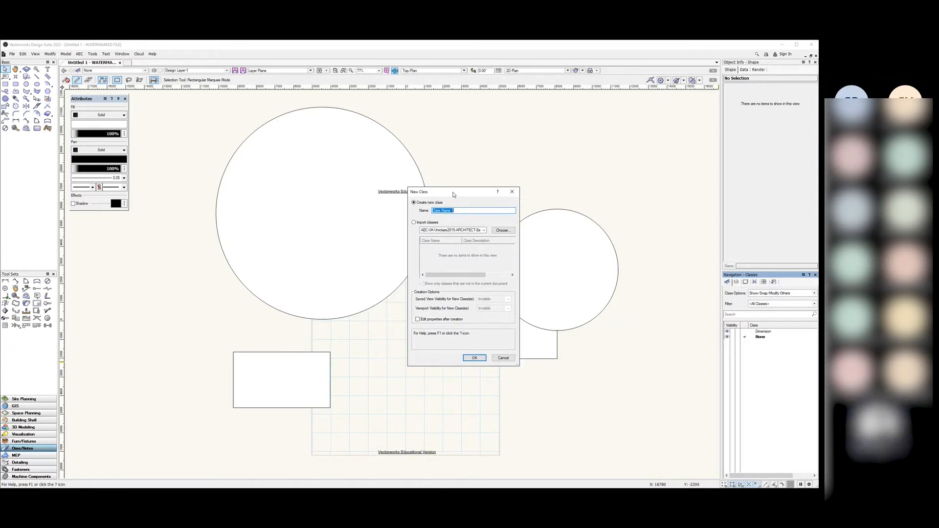
left_click_drag(460, 200, 491, 199)
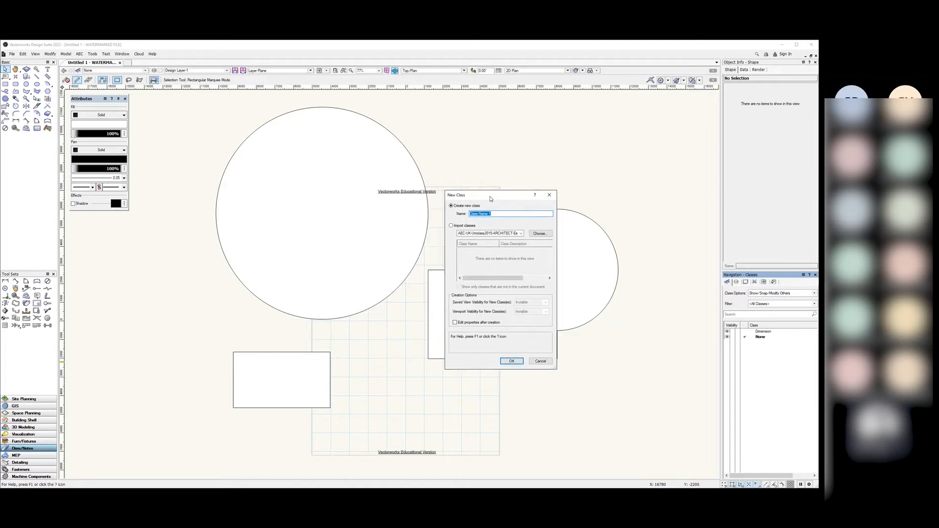
left_click_drag(491, 198, 574, 133)
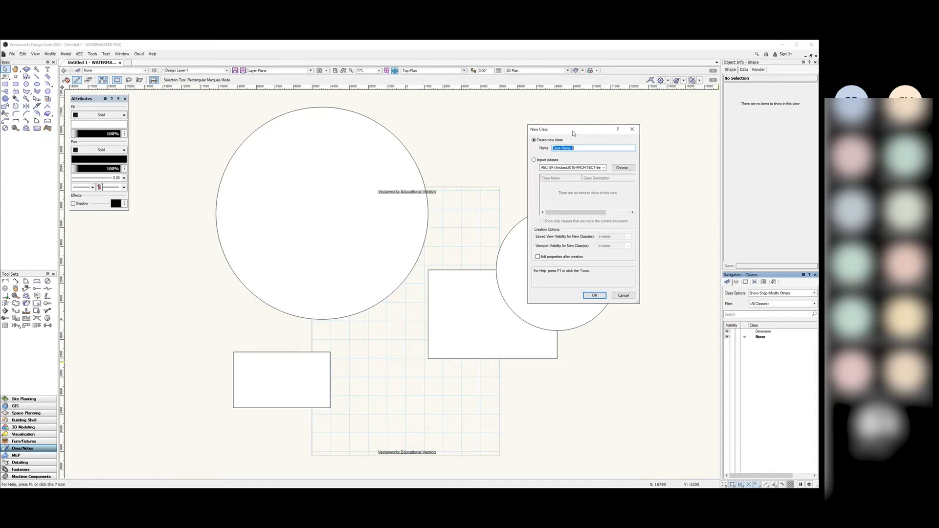
left_click_drag(573, 133, 614, 136)
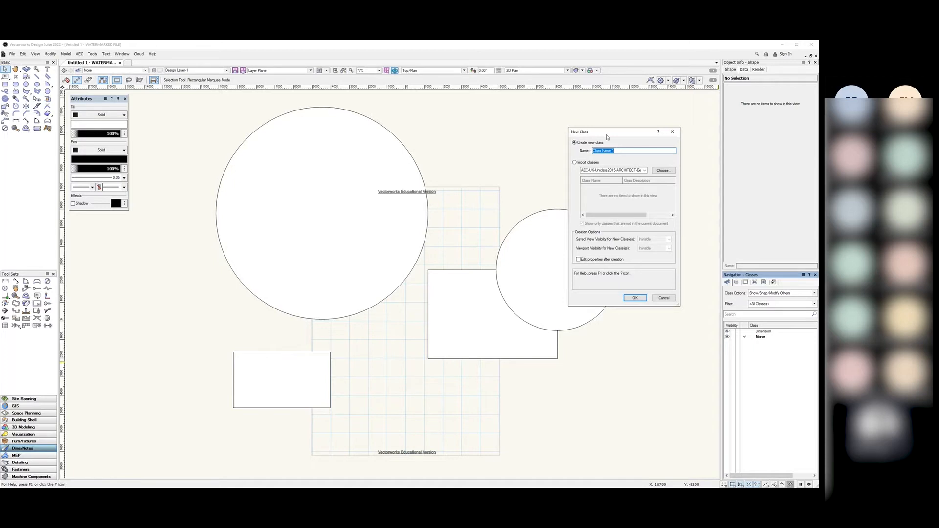
left_click_drag(607, 132, 592, 130)
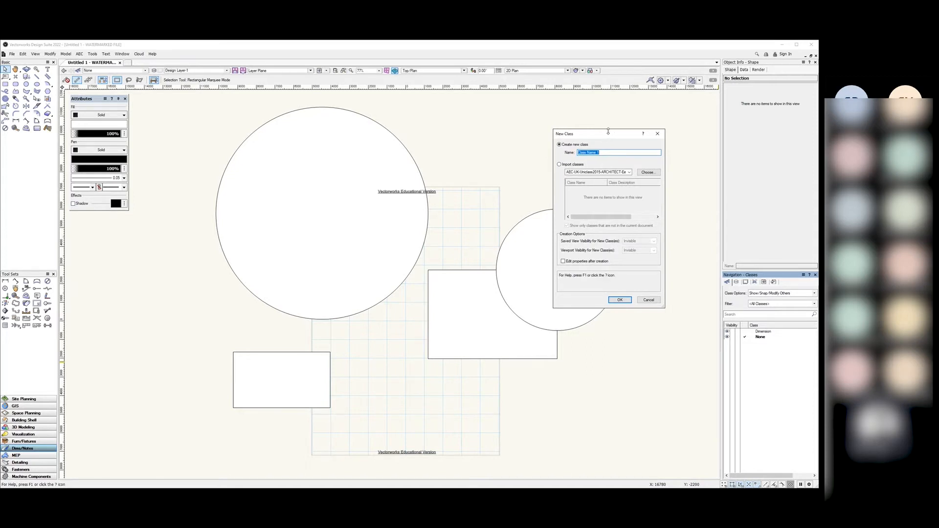
type("Thick Lineweight")
Step: Reposition the New Class dialog for the Thick Lineweight class slightly up and right
left_click_drag(590, 138, 619, 125)
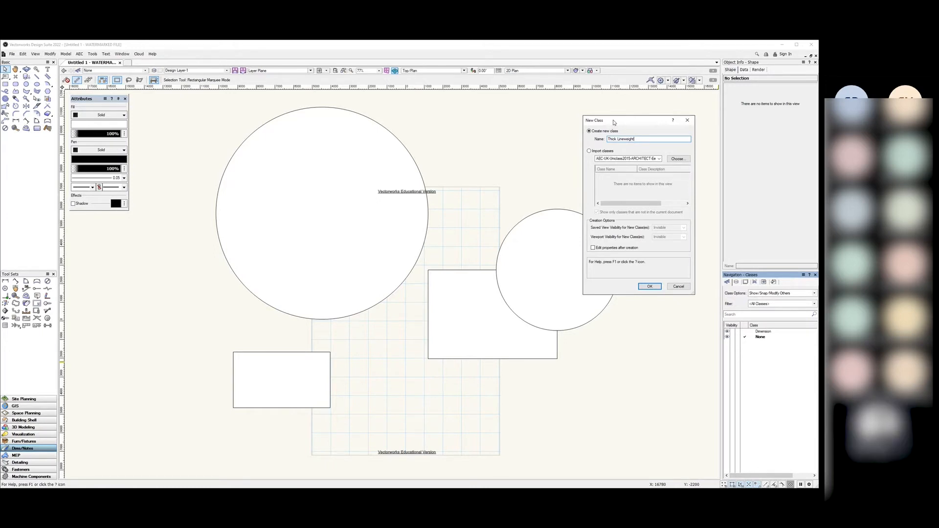
mouse_move(613, 123)
left_mouse_down()
mouse_move(623, 106)
mouse_move(607, 134)
left_mouse_up()
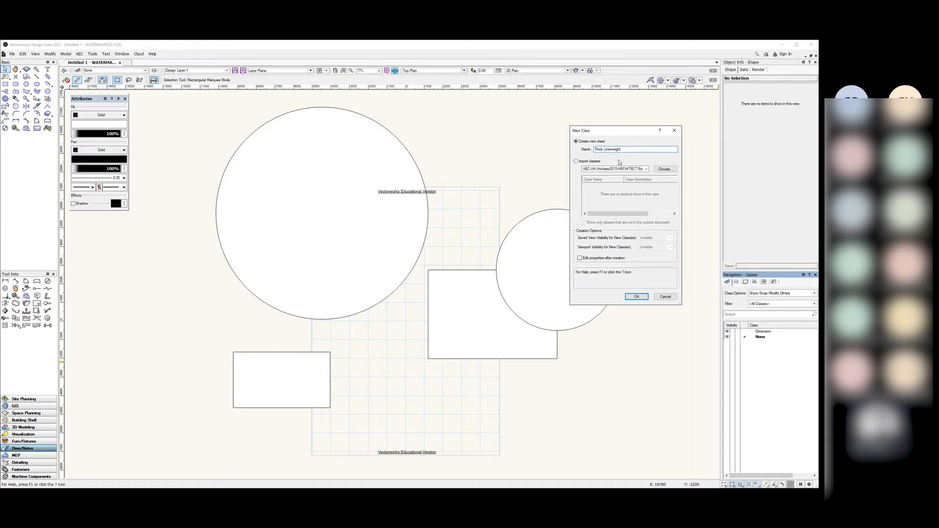
Step: Create the Thick Lineweight class with 'Edit properties after creation' ticked
left_click(580, 258)
left_click(635, 297)
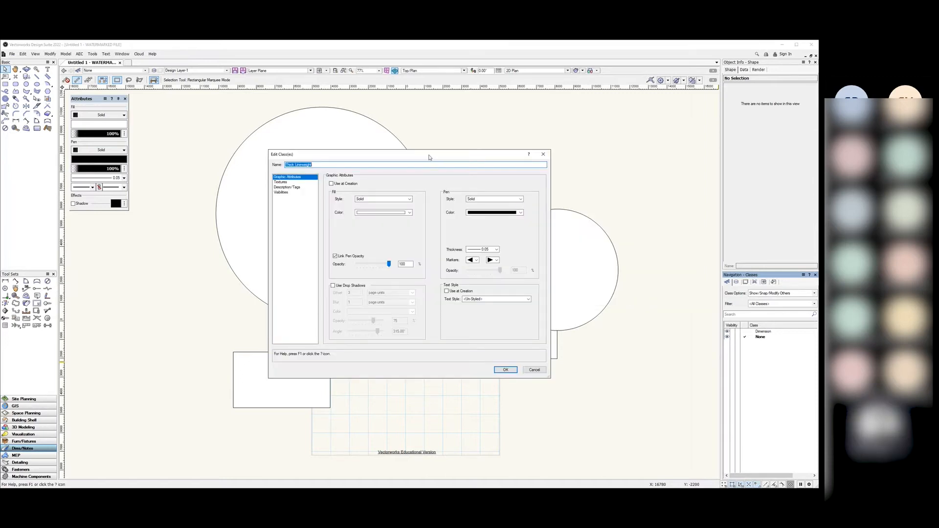
Step: Close the Thick Lineweight properties dialog and decline the backup reminder
left_click_drag(428, 158, 541, 140)
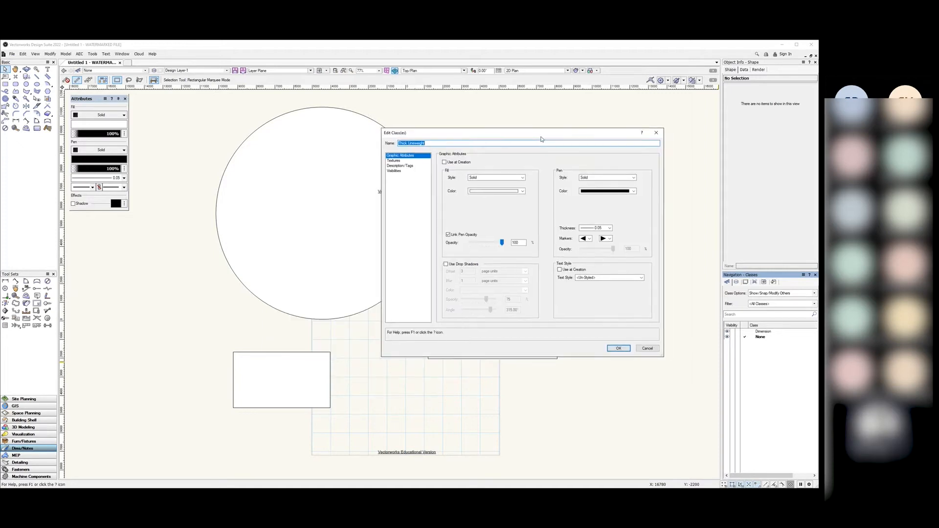
left_click(656, 132)
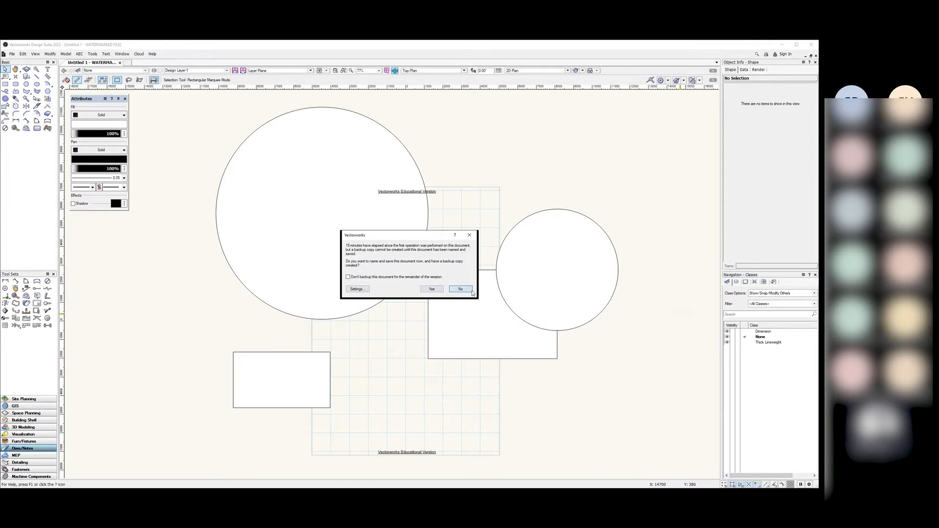
left_click(460, 289)
Step: Reopen Thick Lineweight for editing via Edit… in the Classes list
left_click(765, 343)
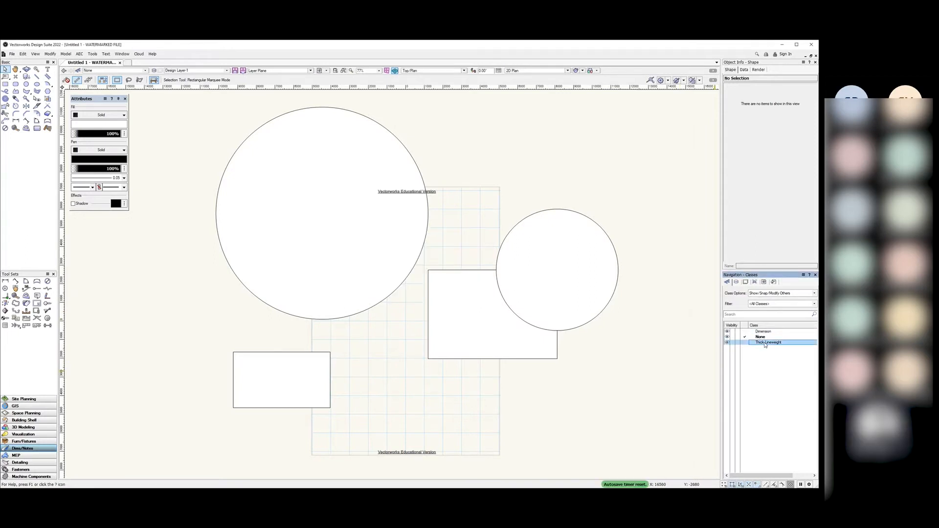
right_click(765, 344)
left_click(779, 354)
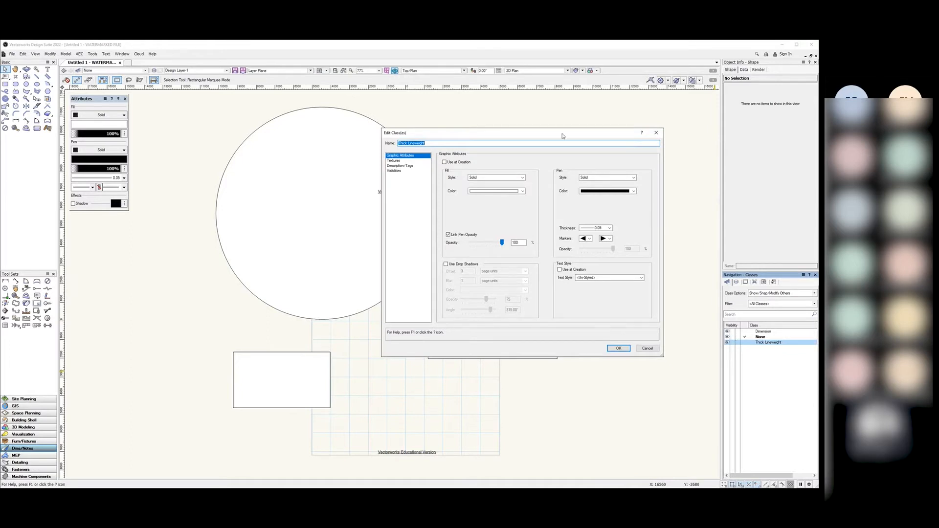
left_click_drag(562, 136, 593, 116)
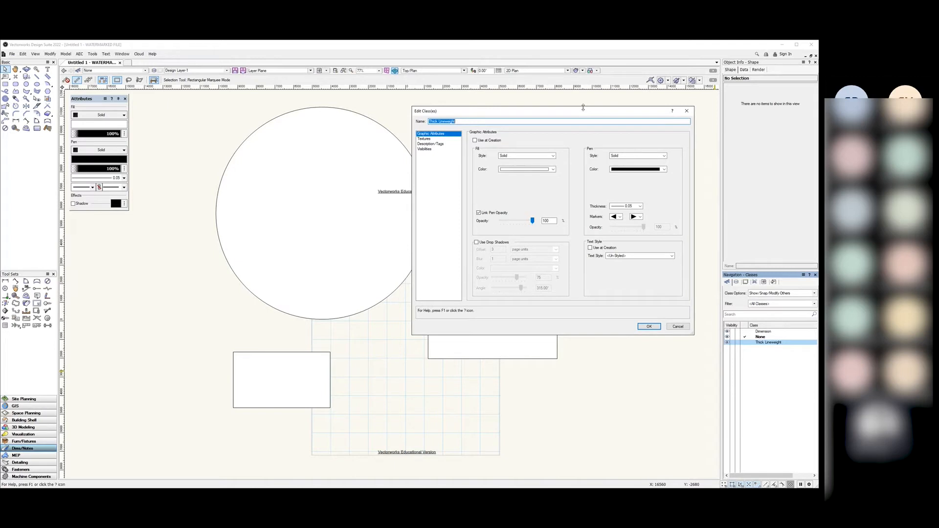
left_click_drag(583, 108, 588, 122)
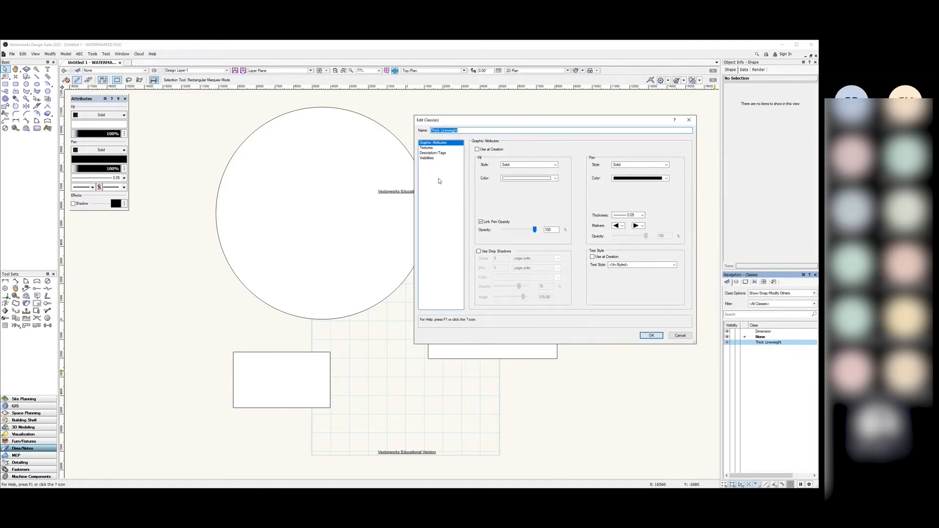
left_click(431, 149)
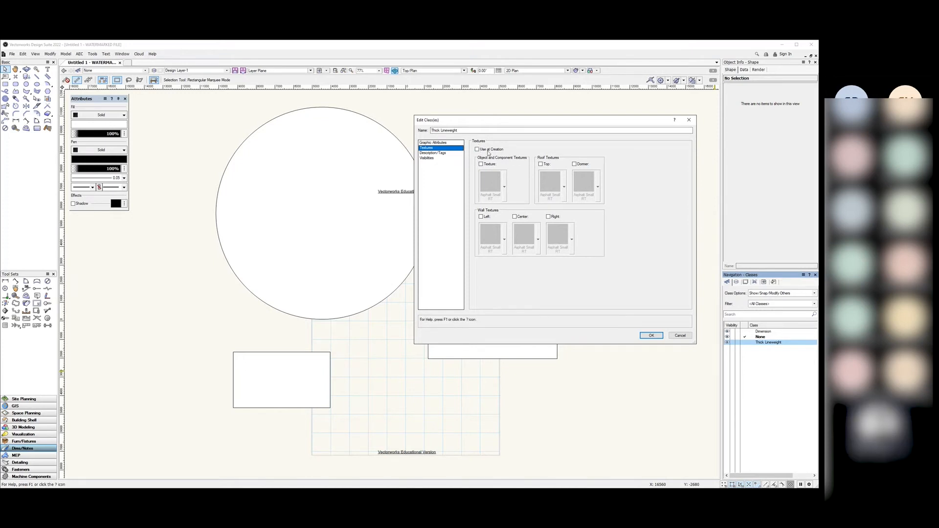
left_click(434, 142)
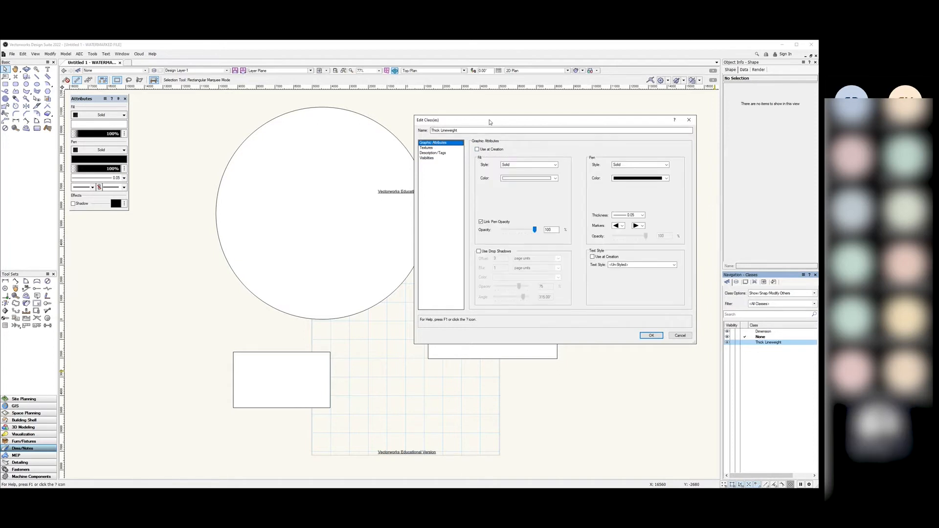
left_click_drag(489, 122, 498, 129)
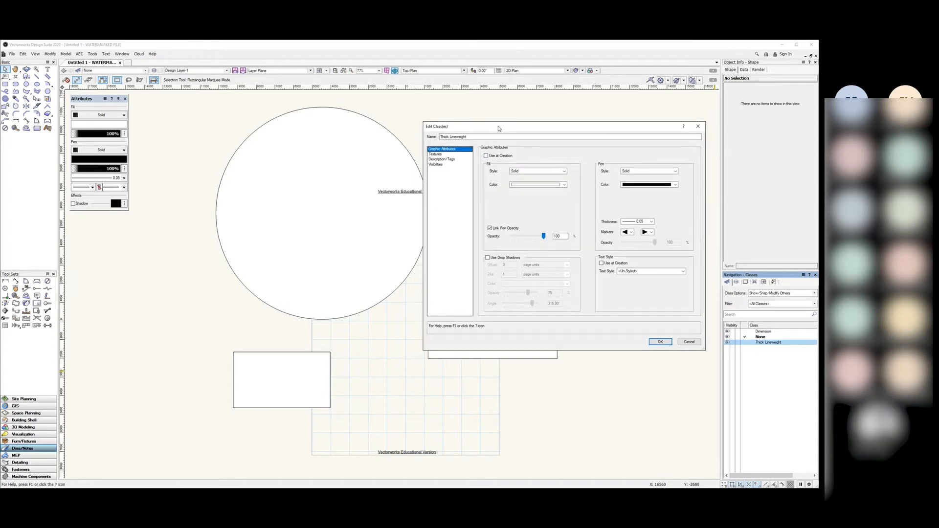
Step: Turn on Use at Creation, keep the Solid fill style, and bring up the fill Colour dialog
left_click(498, 157)
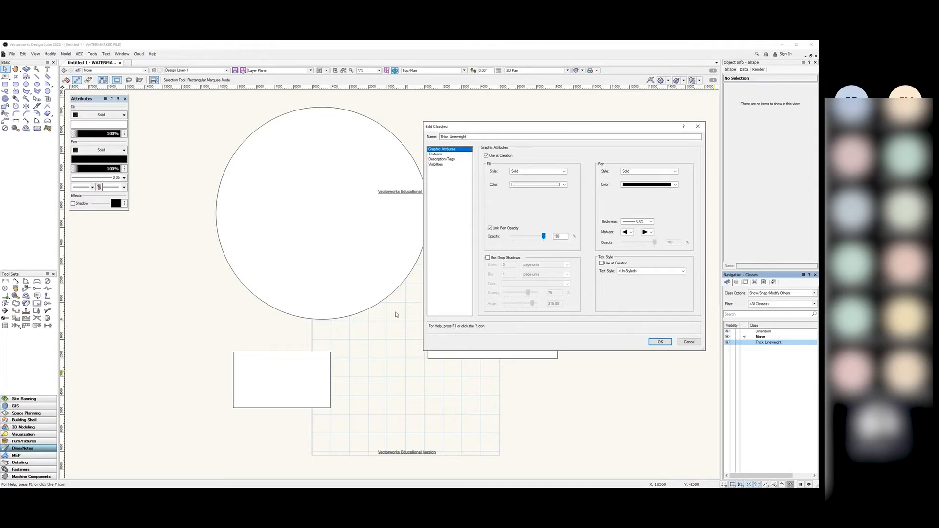
left_click(561, 174)
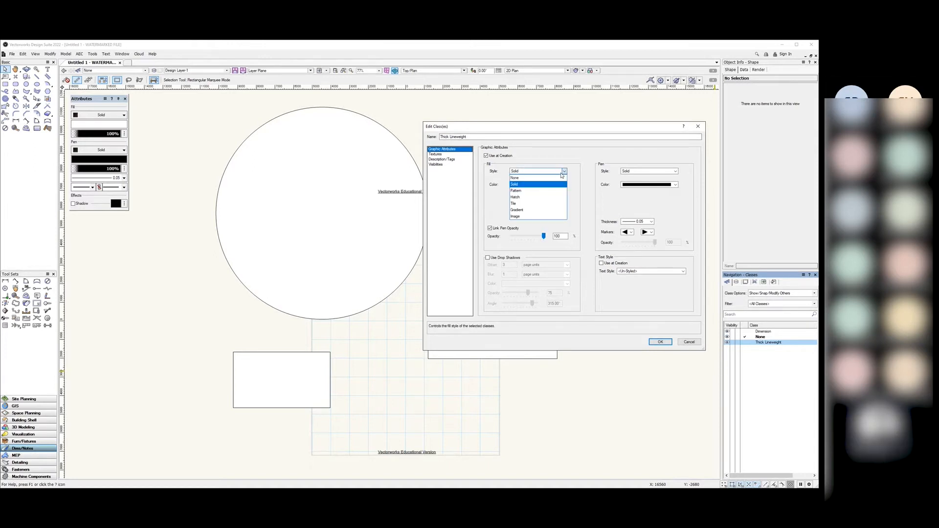
left_click(538, 183)
left_click(541, 186)
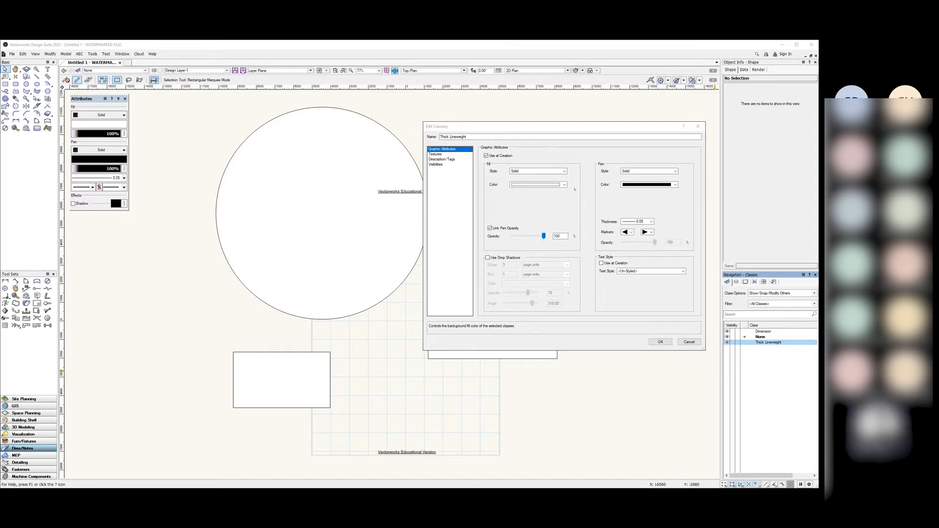
left_click(574, 190)
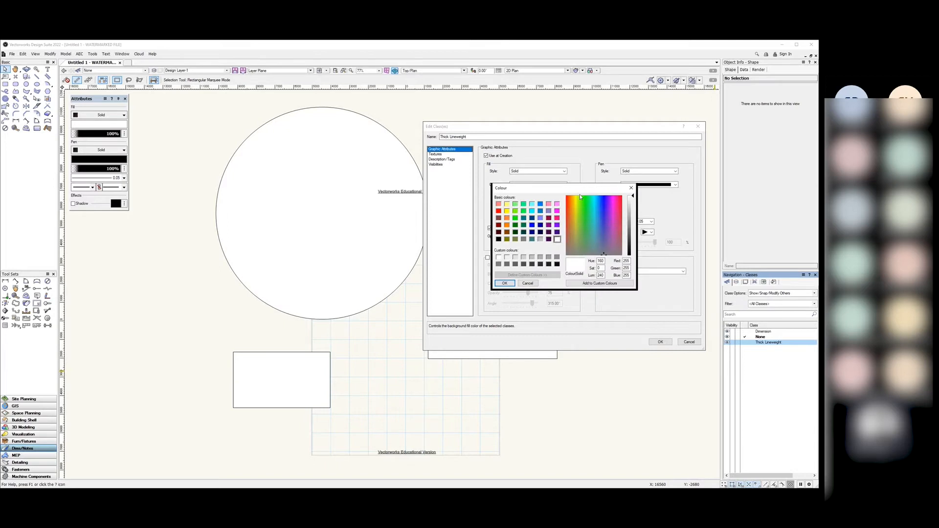
Step: Set the Thick Lineweight fill colour to the red basic swatch
left_click(498, 210)
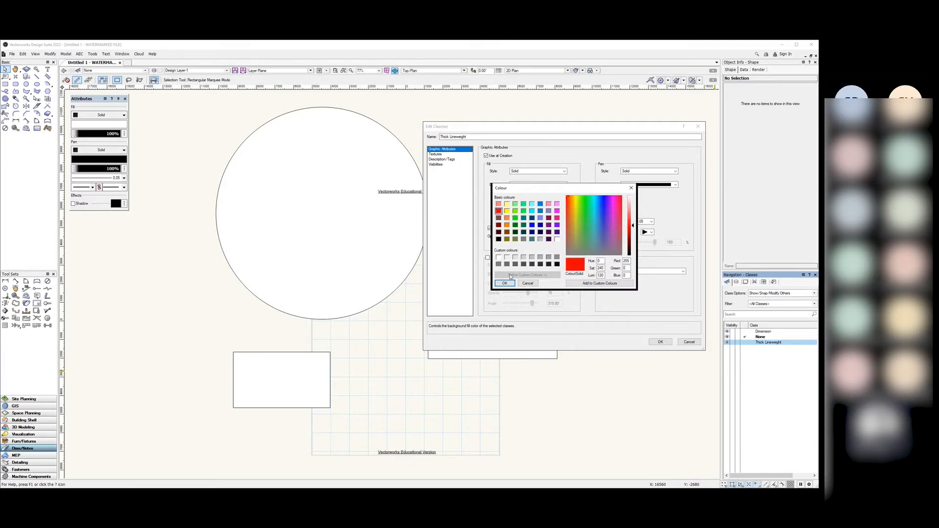
left_click(504, 283)
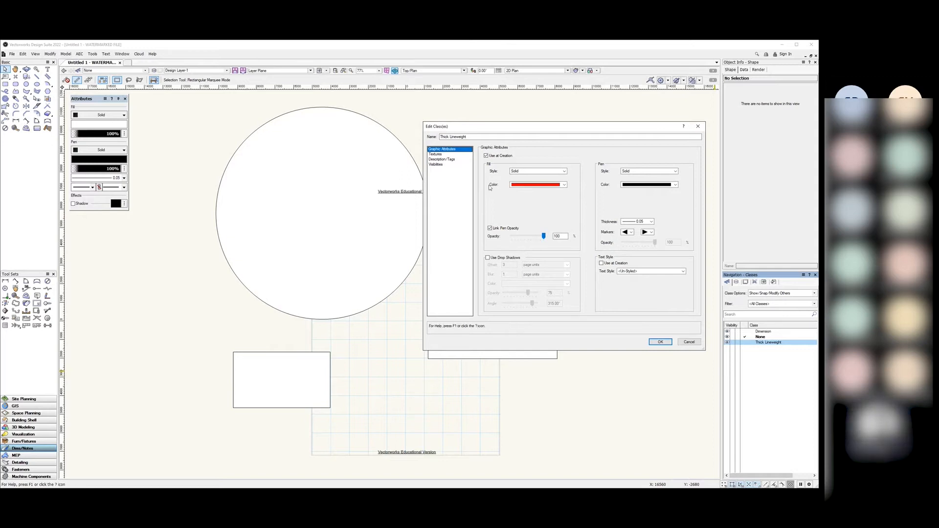
left_click(543, 187)
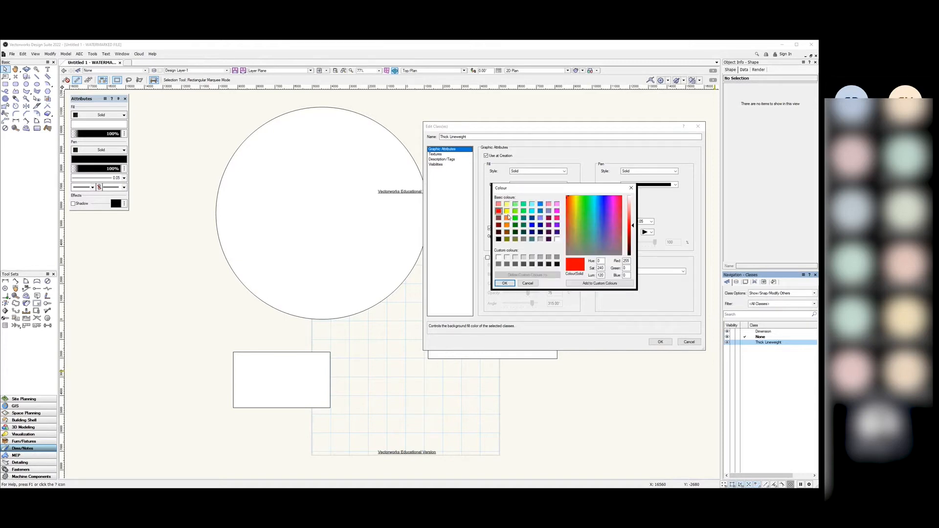
left_click(504, 284)
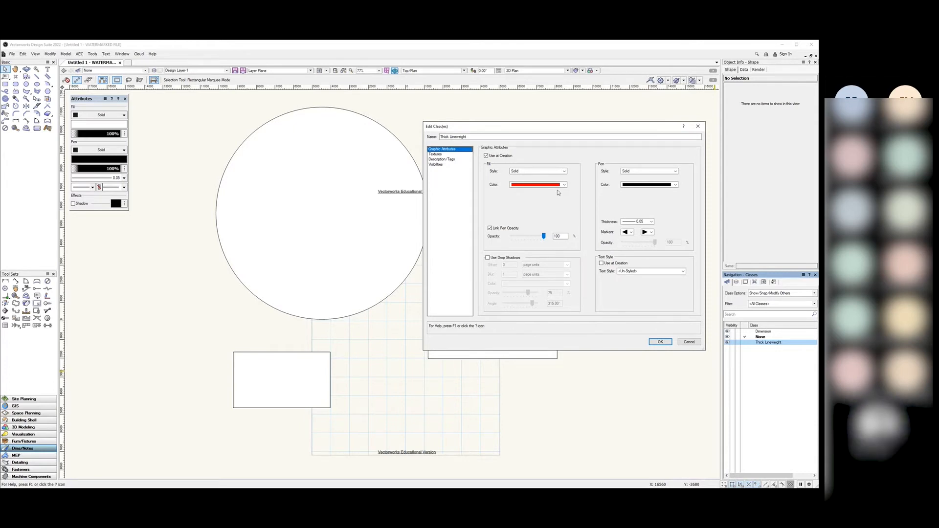
Step: Set the Thick Lineweight pen colour to blue in the Colour dialog
left_click(676, 185)
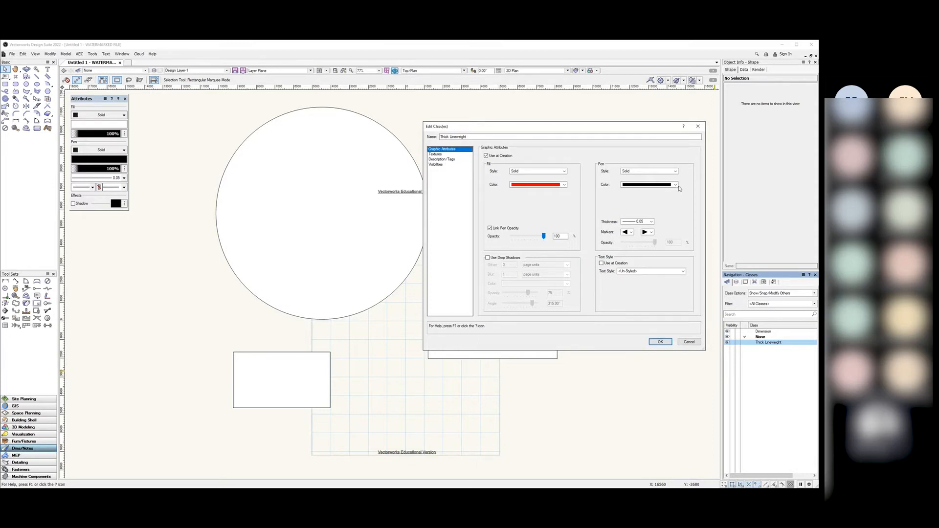
left_click(689, 195)
left_click(540, 204)
left_click(508, 283)
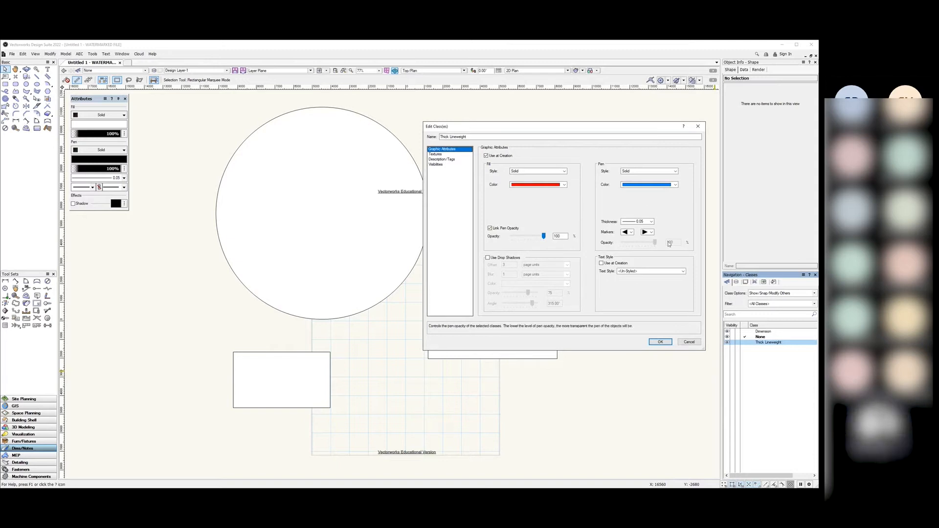
Step: Set the pen thickness to 2.00 and save the class settings
left_click(651, 221)
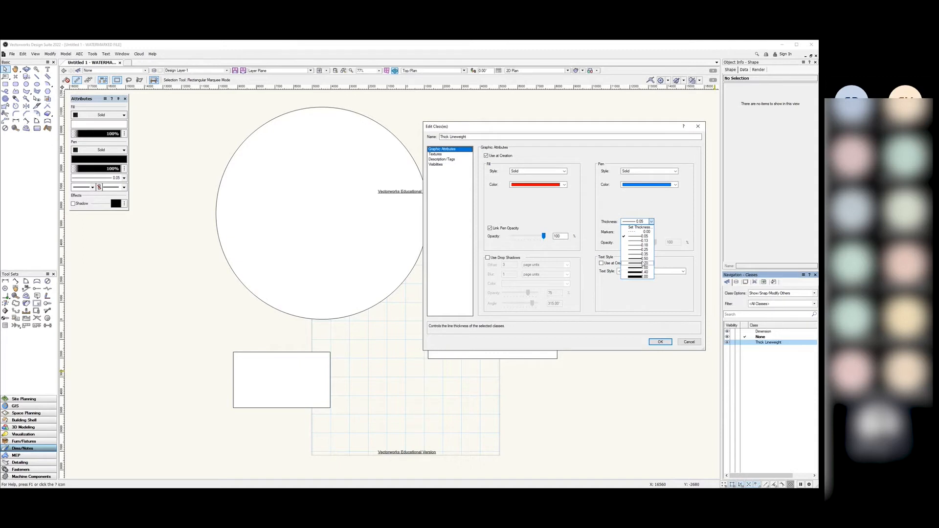
left_click(642, 276)
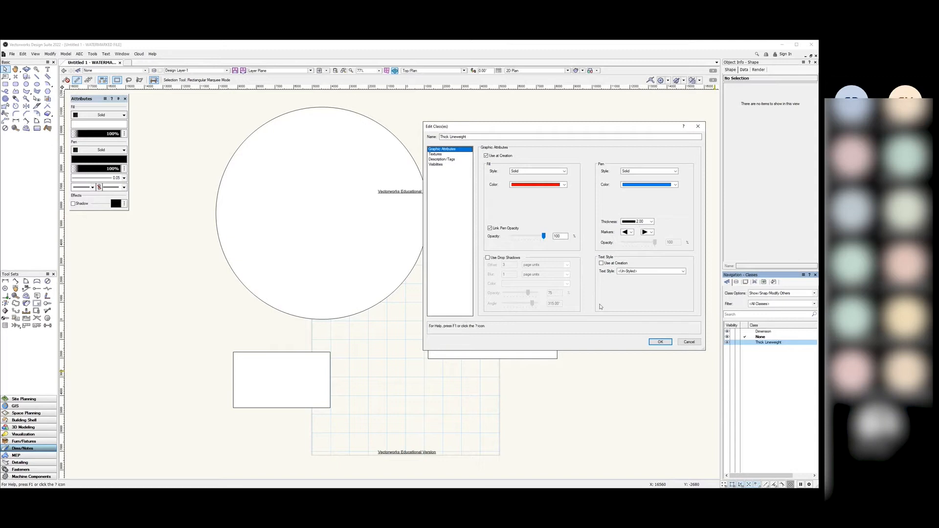
left_click(659, 342)
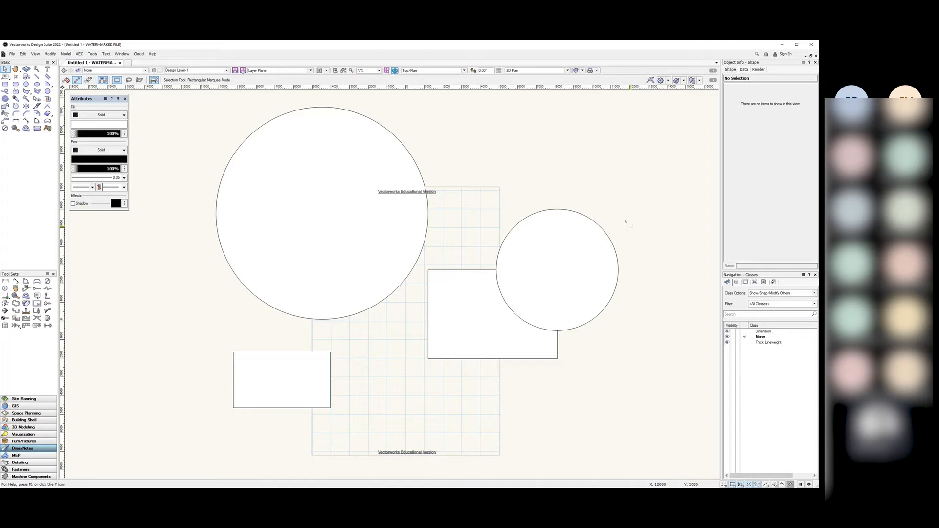
Step: Assign the large circle to Thick Lineweight and accept the class's red fill and pen
left_click(770, 343)
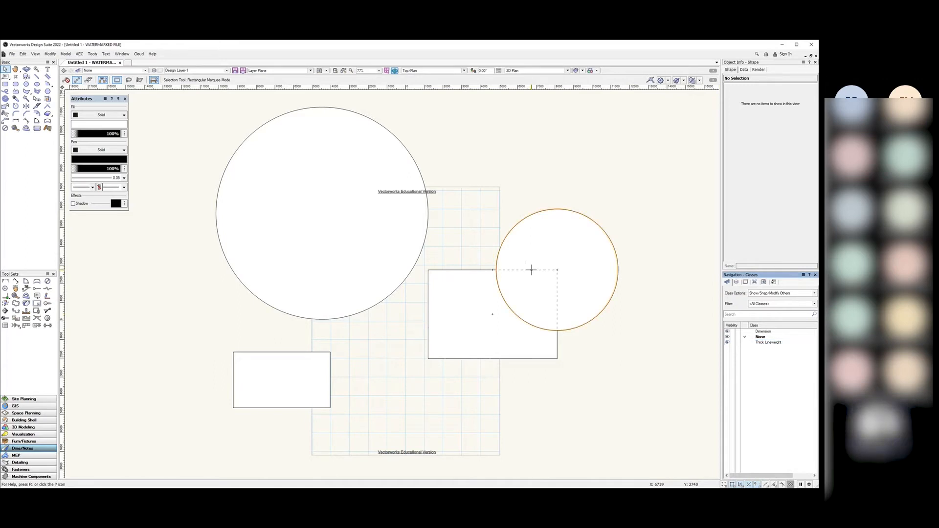
left_click(379, 153)
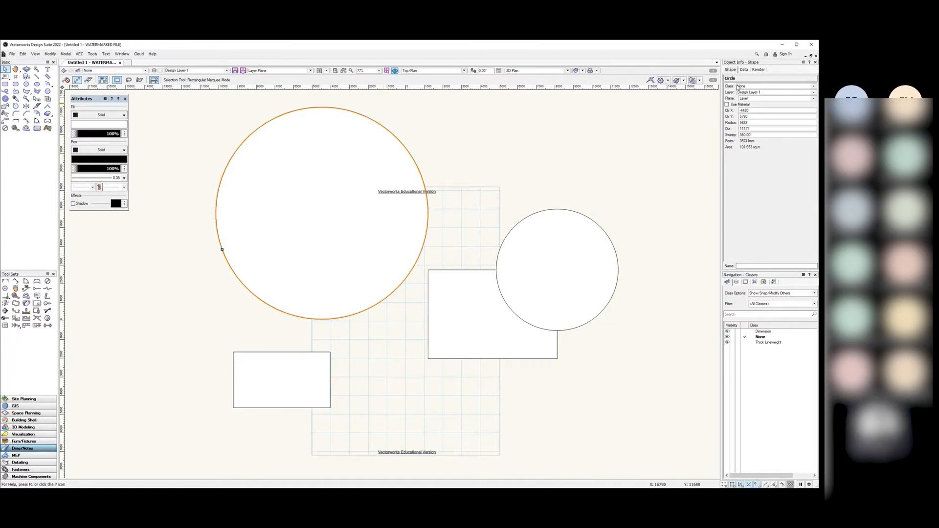
left_click(814, 86)
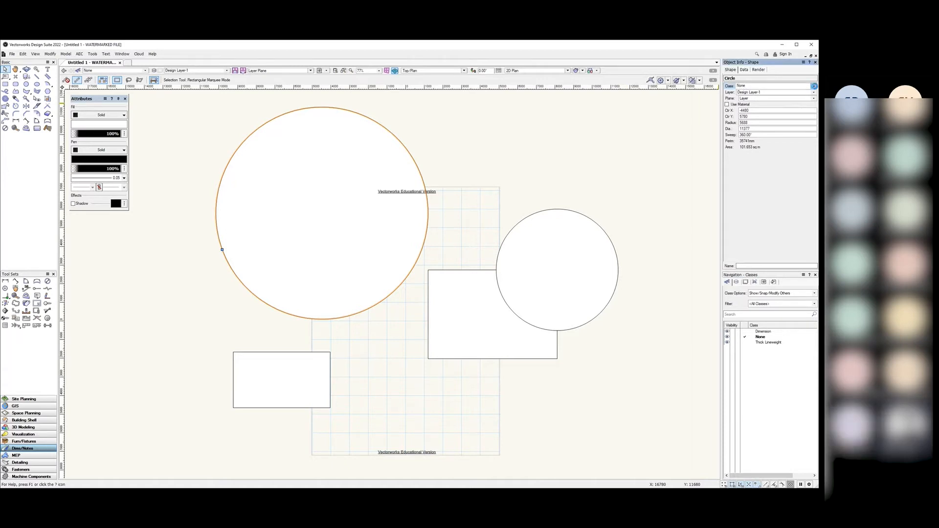
left_click(773, 123)
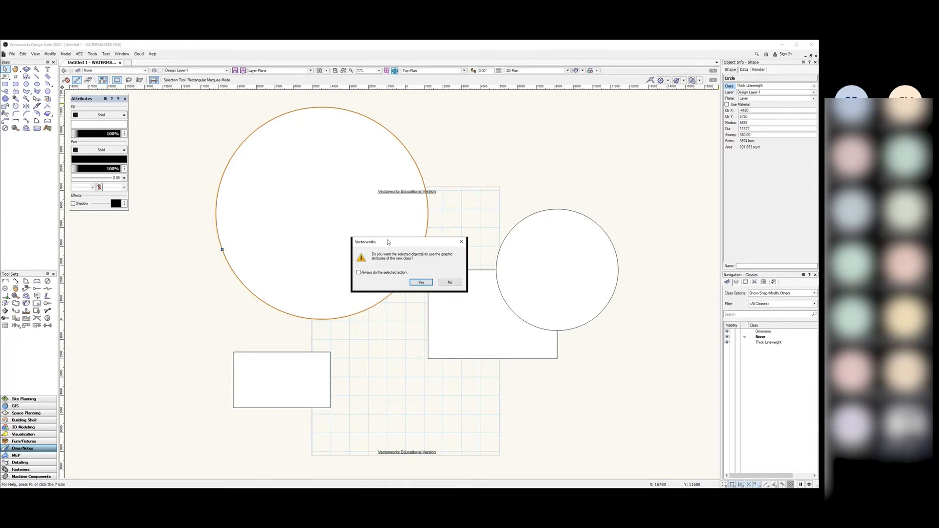
left_click_drag(388, 241, 487, 143)
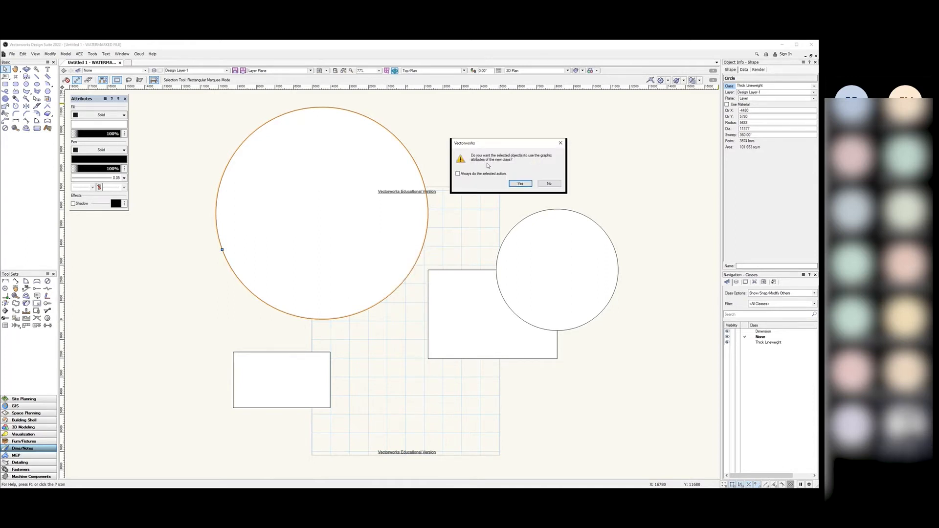
left_click(516, 183)
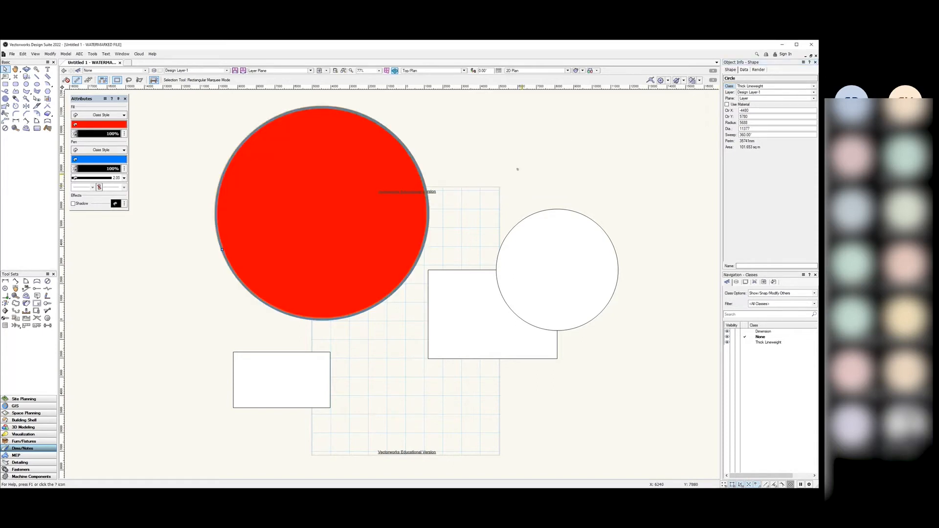
Step: Deselect the red circle and clear the Classes list selection
left_click(516, 171)
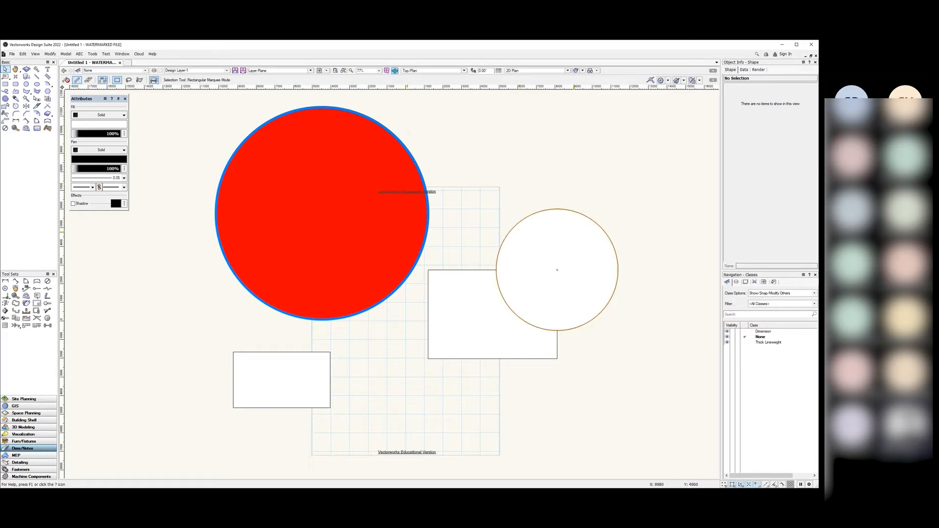
left_click(765, 346)
left_click(763, 343)
left_click(769, 354)
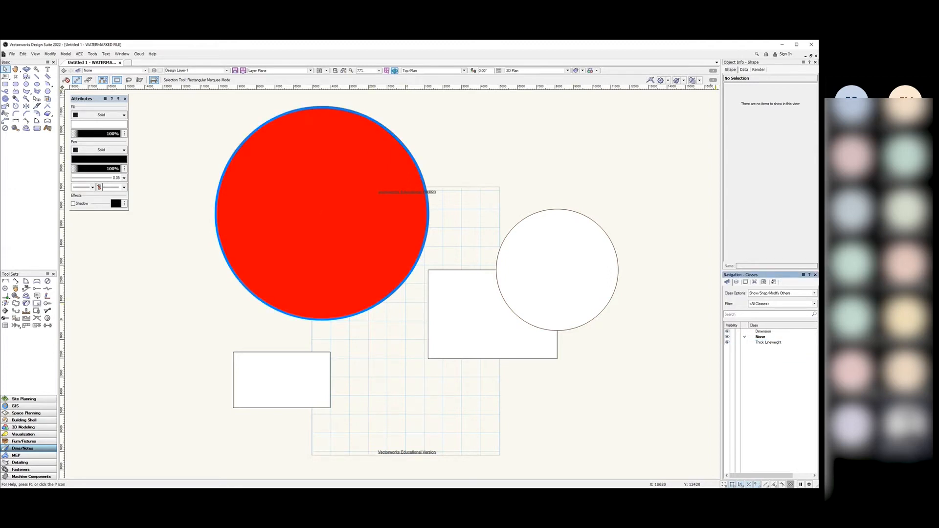
Step: Put the smaller circle in Thick Lineweight with class attributes, then deselect and pick the class
left_click(558, 269)
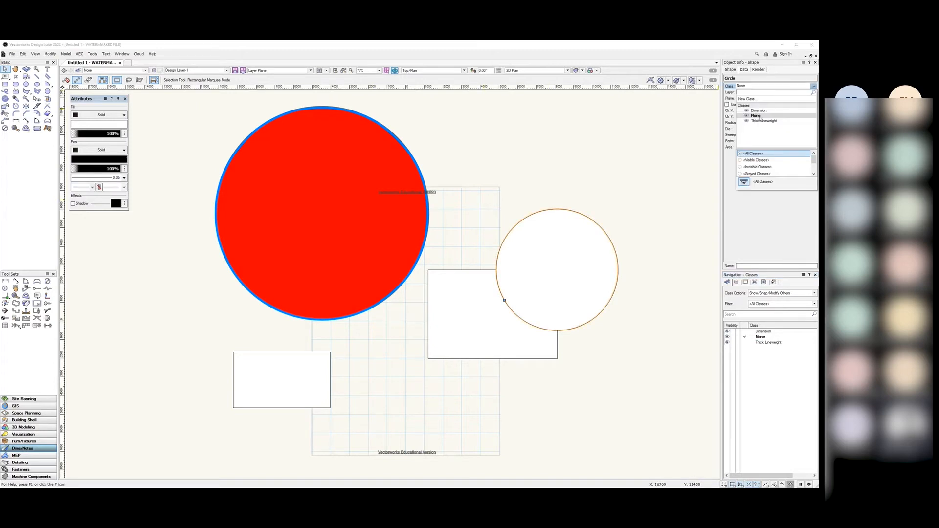
left_click(763, 121)
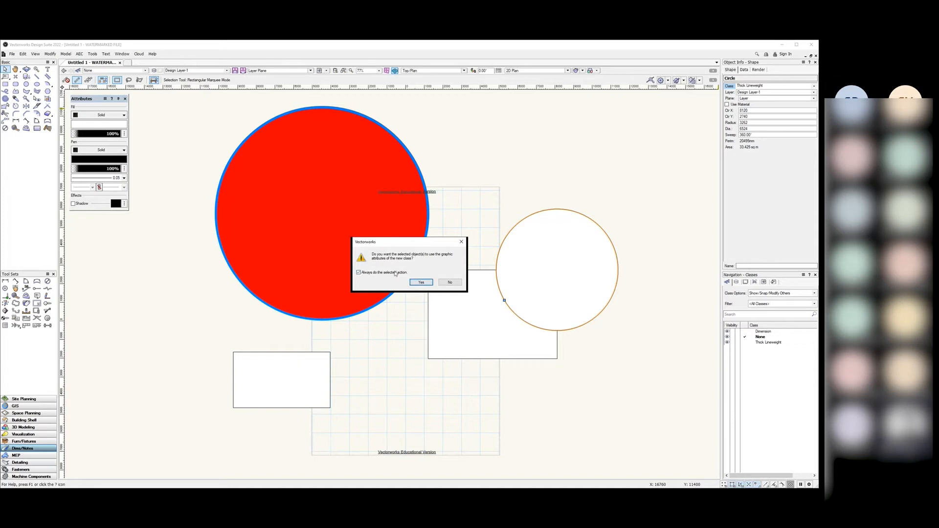
left_click(421, 283)
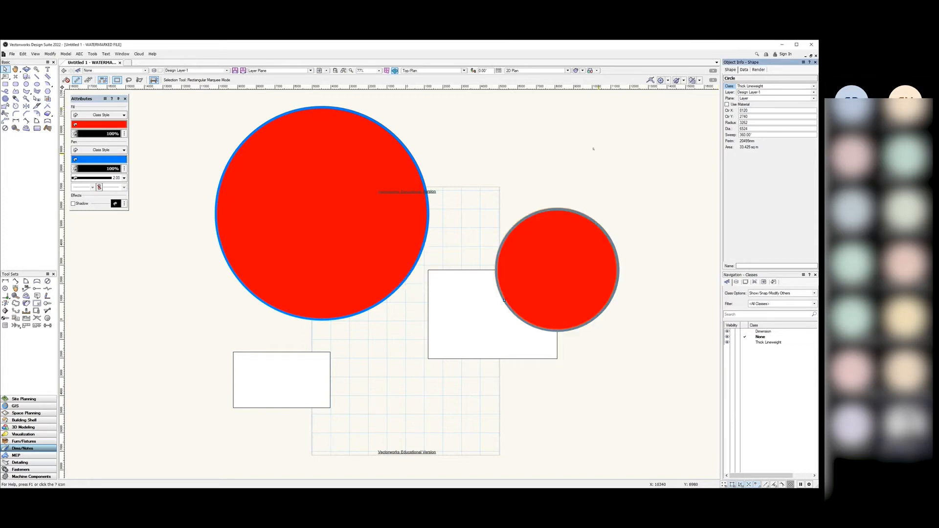
left_click(635, 191)
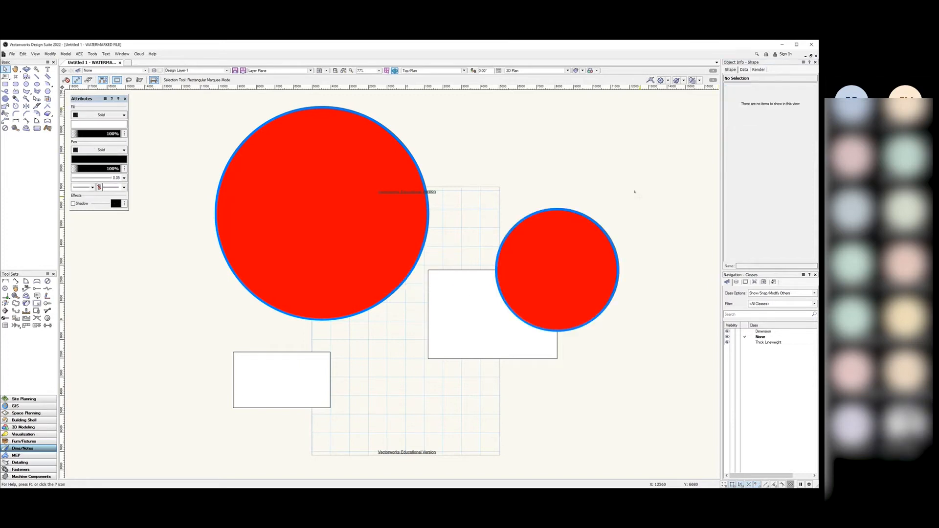
left_click(775, 342)
Step: Edit the Thick Lineweight class to use a white fill colour and black pen colour
right_click(772, 343)
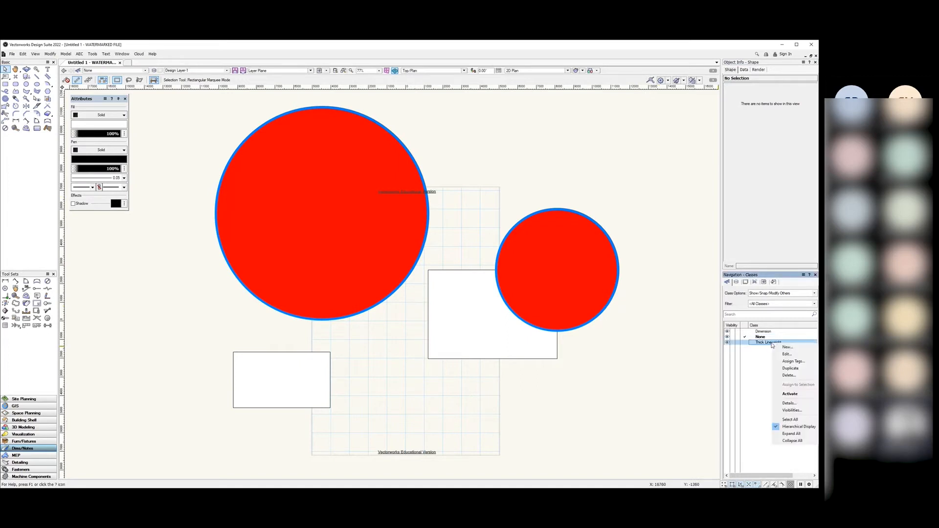
left_click(779, 347)
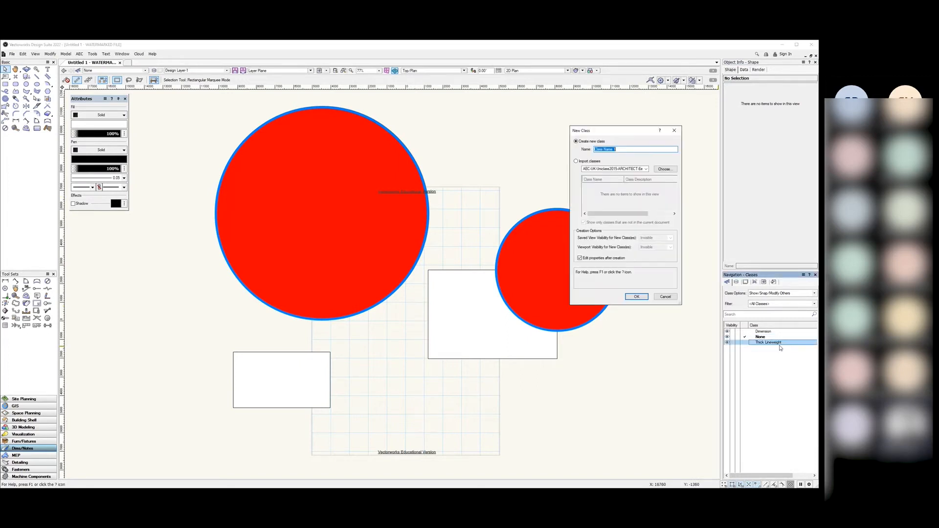
key("Escape")
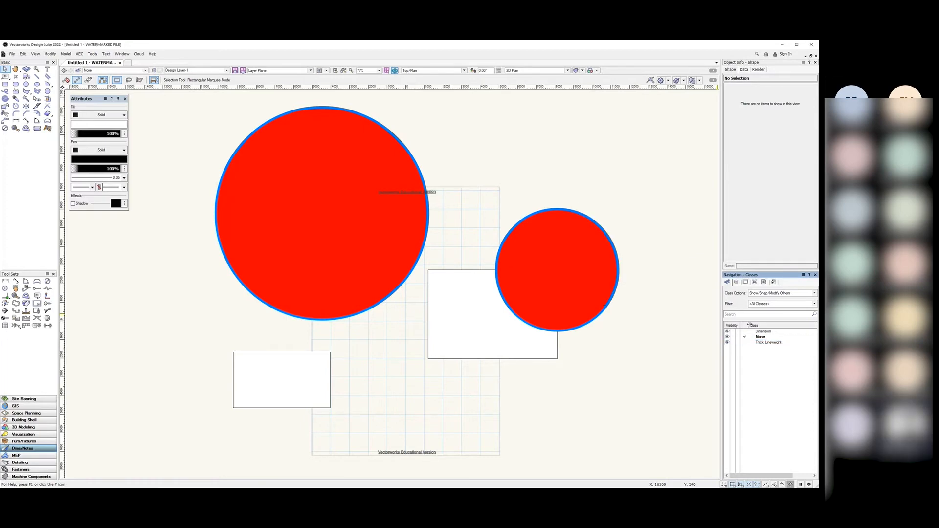
right_click(776, 344)
left_click(785, 353)
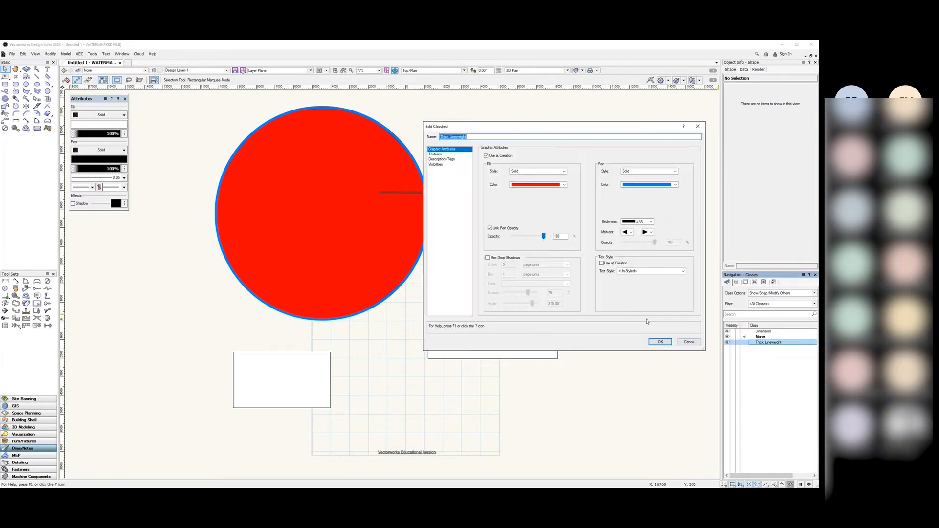
left_click(563, 185)
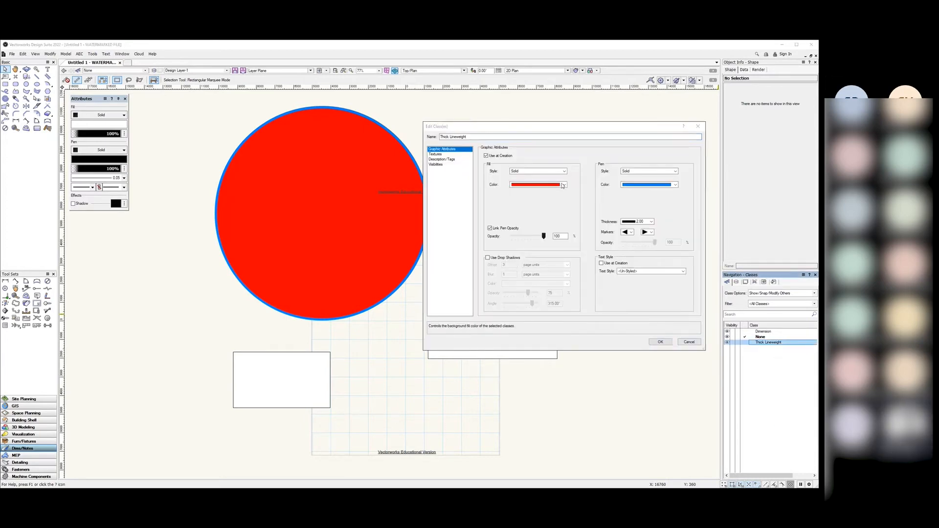
left_click(507, 203)
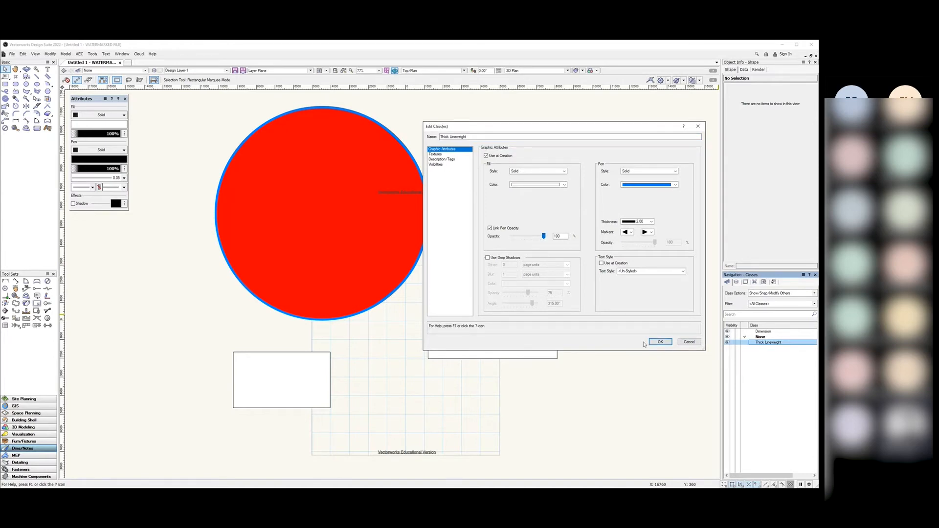
left_click(660, 341)
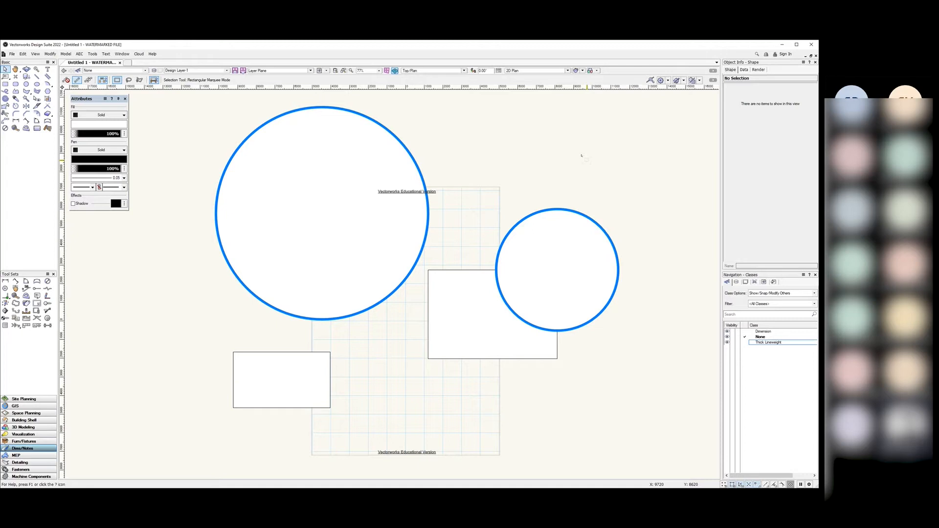
left_click(776, 343)
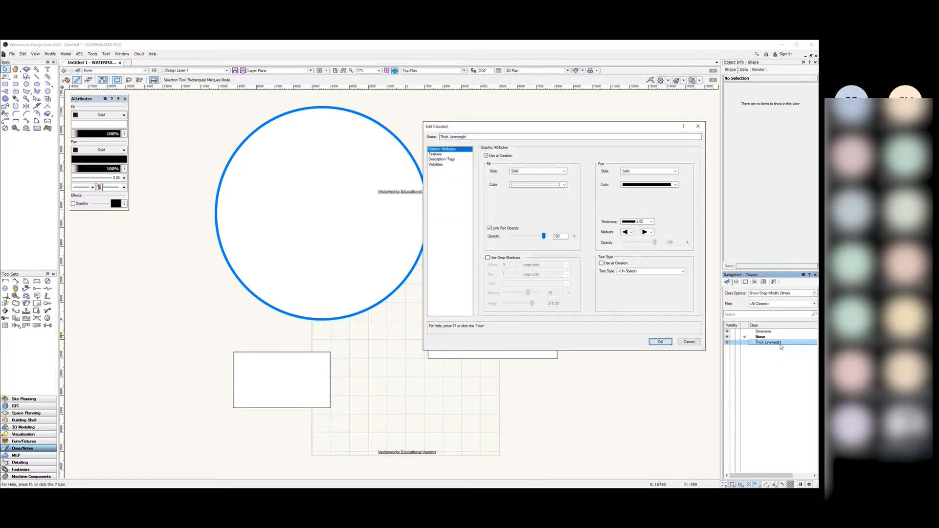
left_click(660, 343)
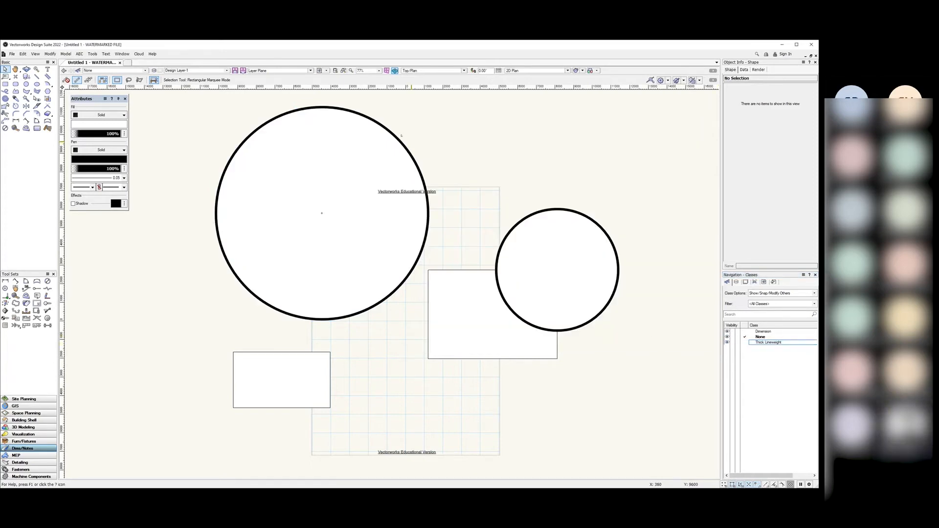
Step: Create a new class named Medium Lineweight from the Classes list
right_click(769, 366)
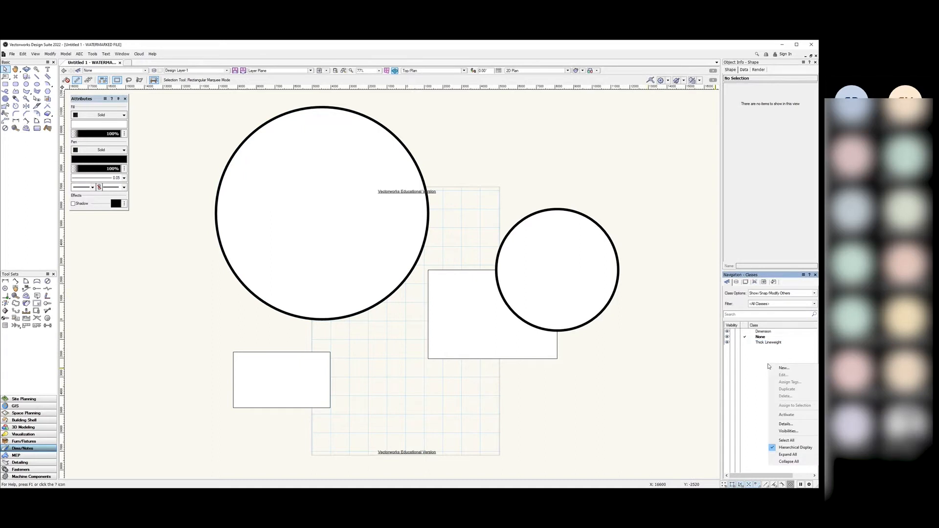
left_click(778, 369)
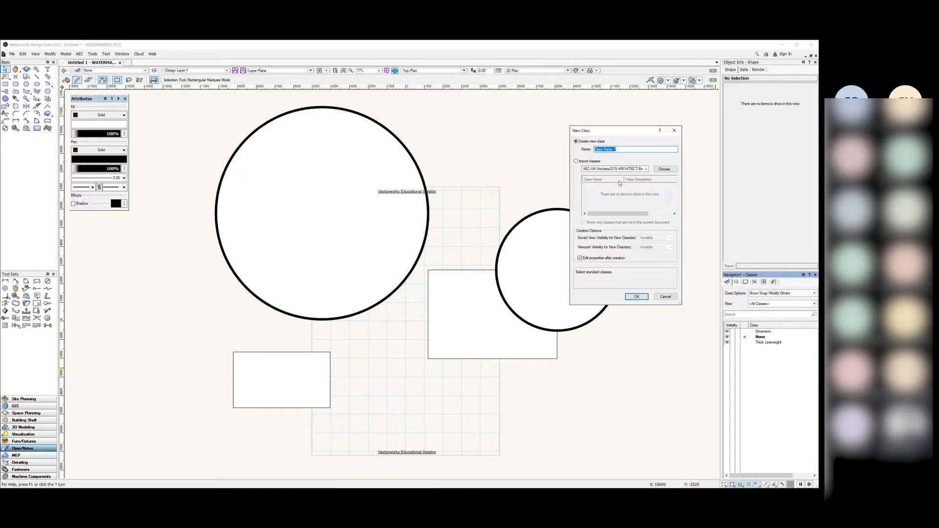
type("Medium Lineweight")
left_click(636, 296)
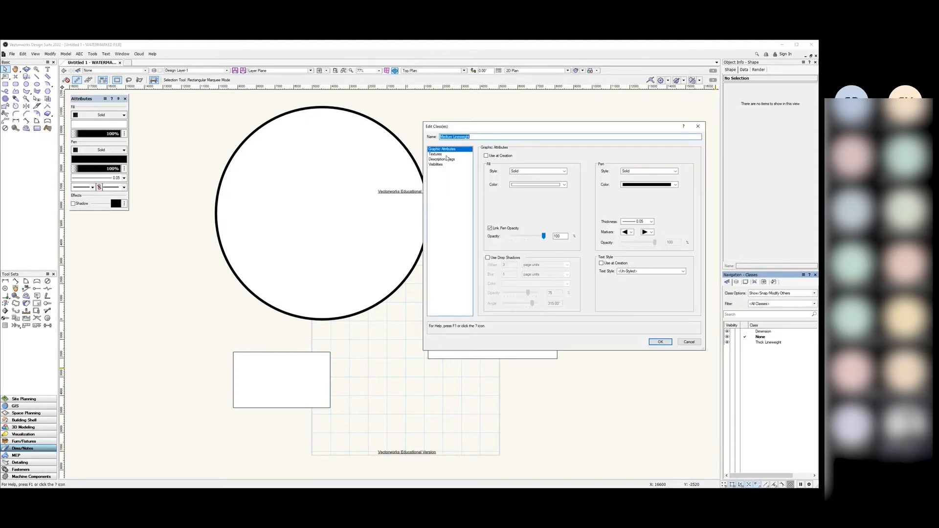
Step: Turn on Use at Creation with a 1.00 line thickness, then select the right-hand rectangle
left_click(435, 154)
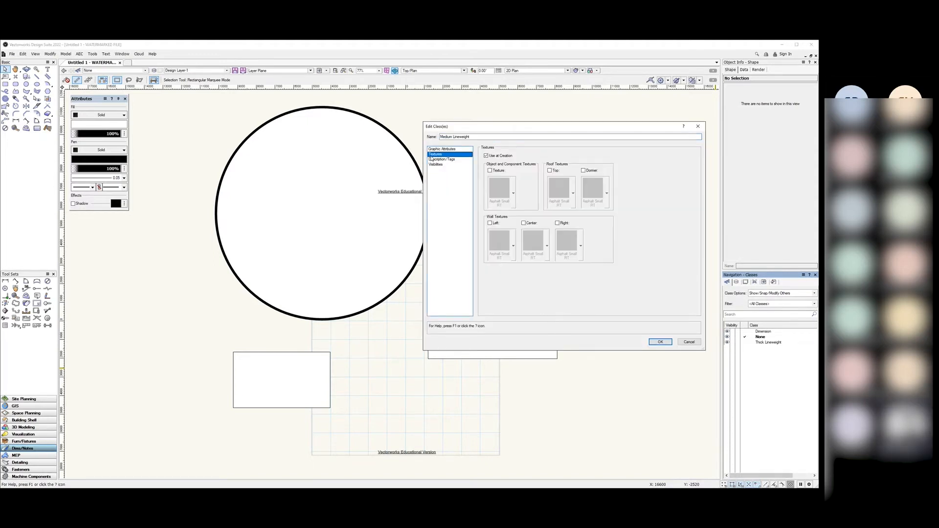
left_click(486, 155)
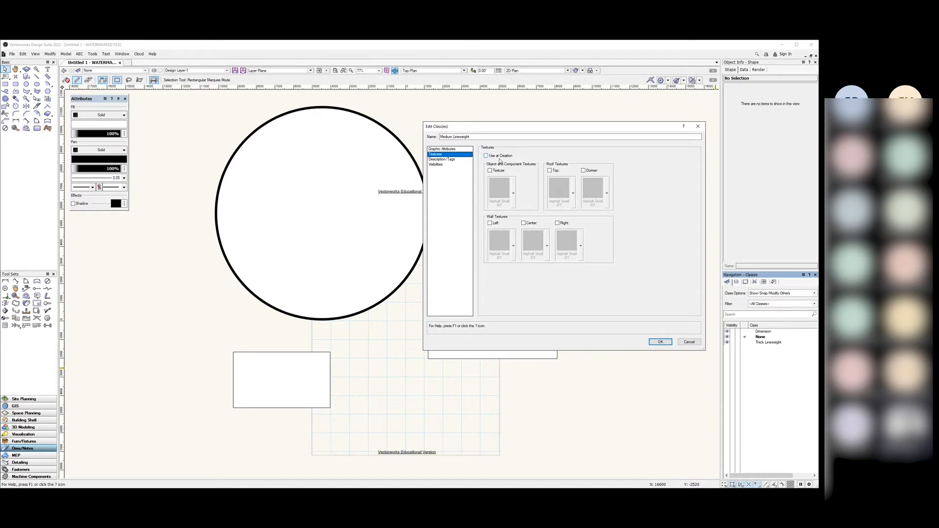
left_click(441, 150)
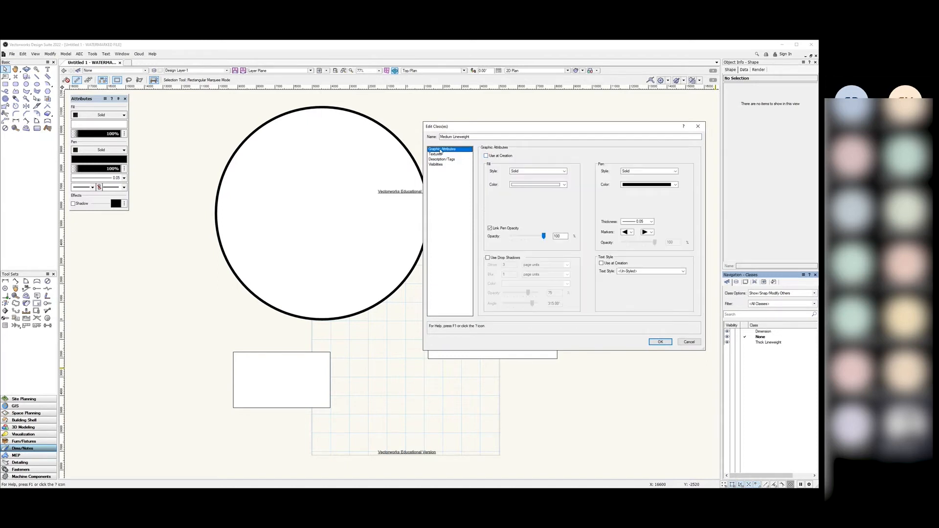
left_click(486, 156)
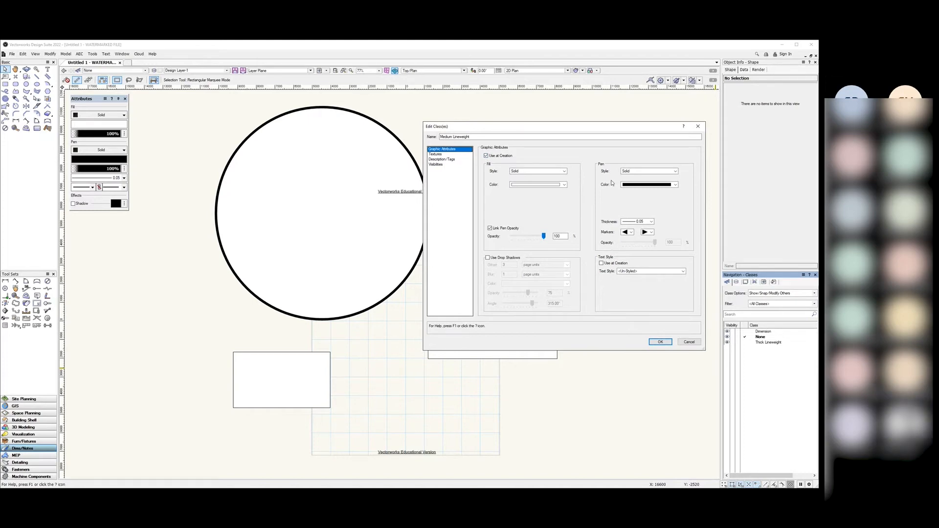
left_click(641, 222)
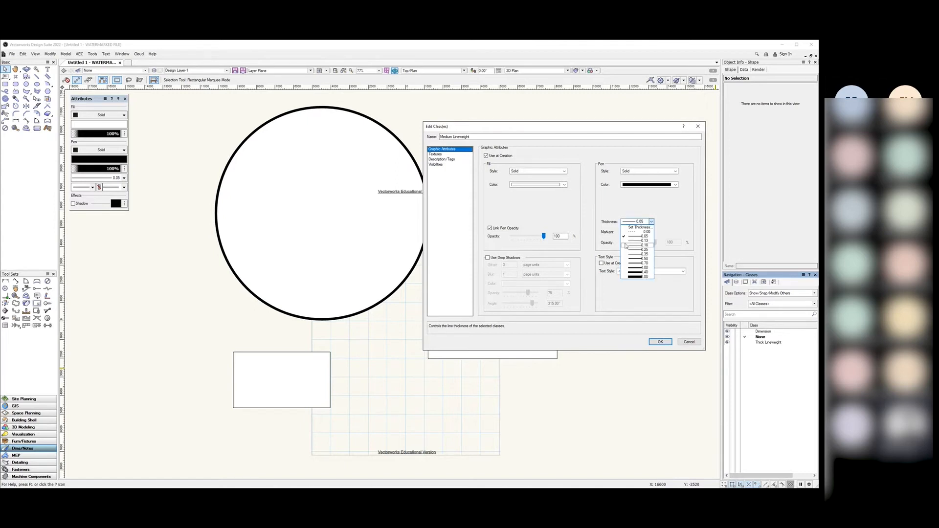
left_click(638, 269)
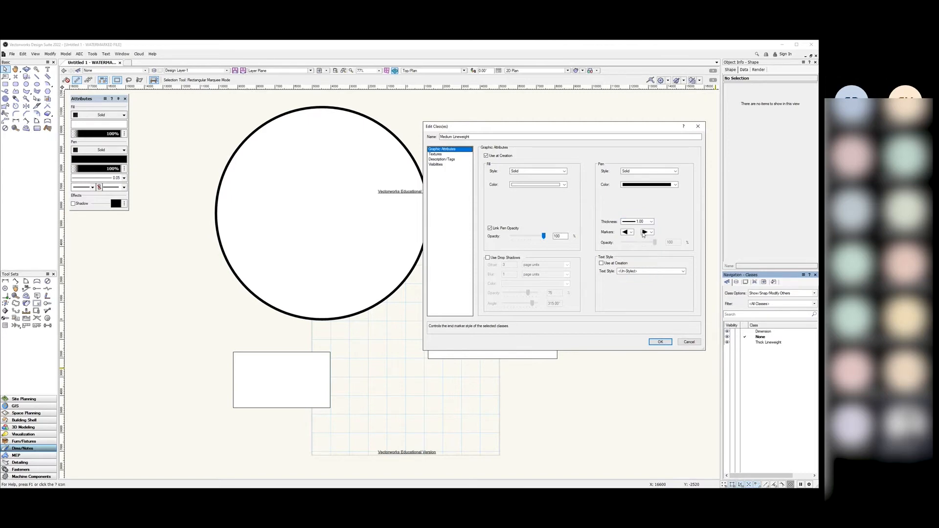
left_click(661, 342)
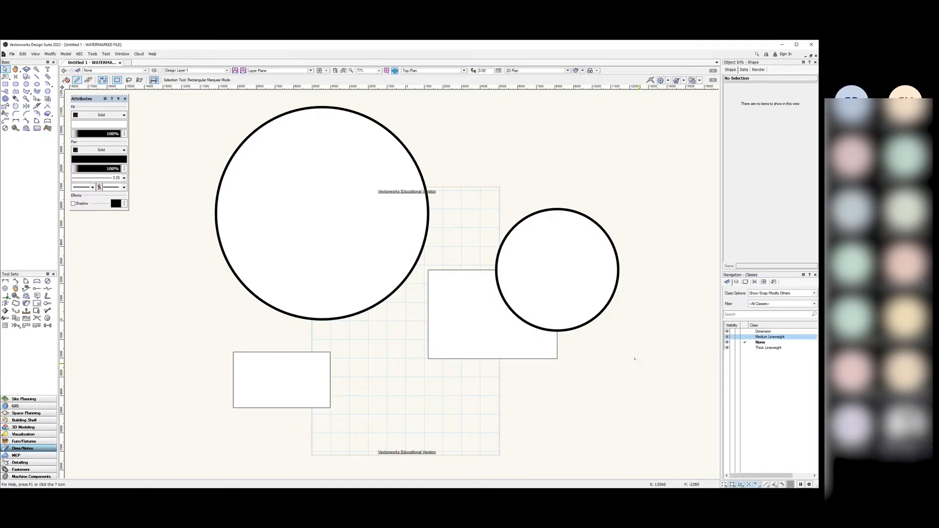
left_click(494, 316)
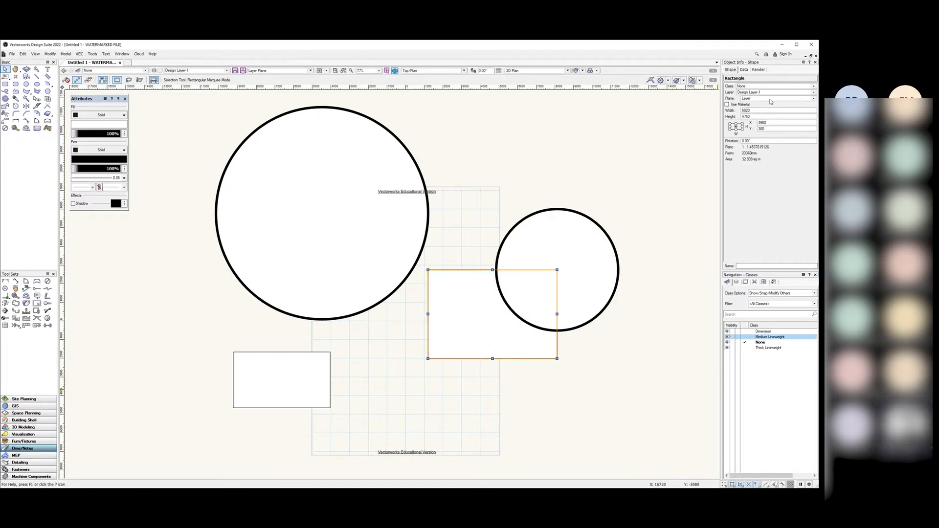
Step: Assign the right-hand rectangle to Medium Lineweight in Object Info, then select that class
left_click(813, 86)
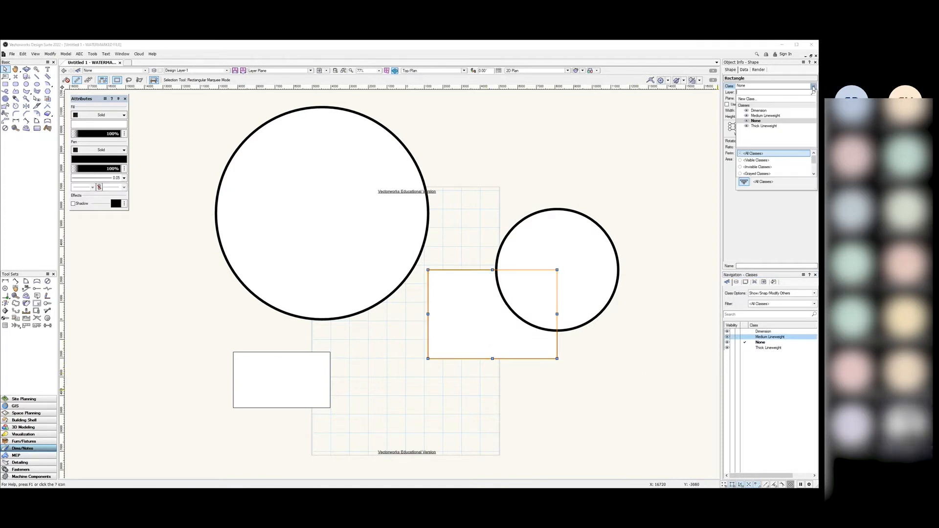
left_click(765, 116)
left_click(674, 256)
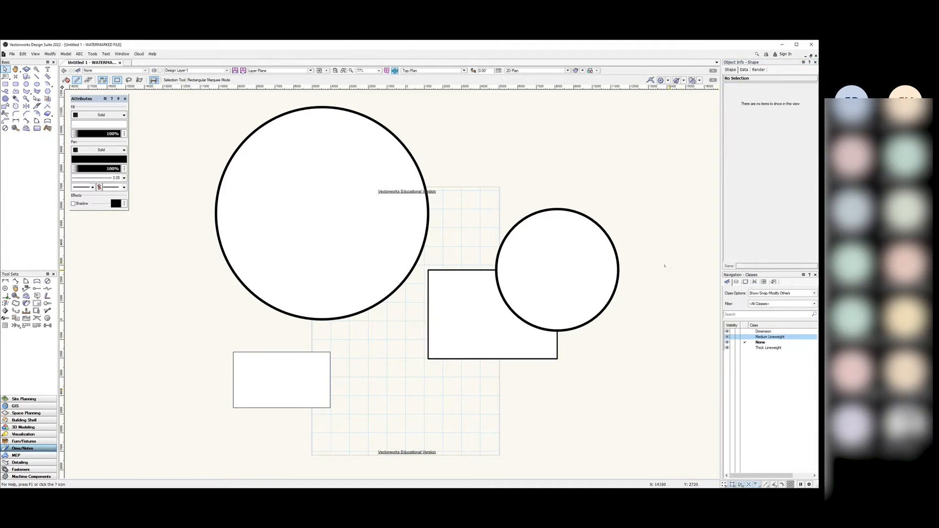
left_click(775, 337)
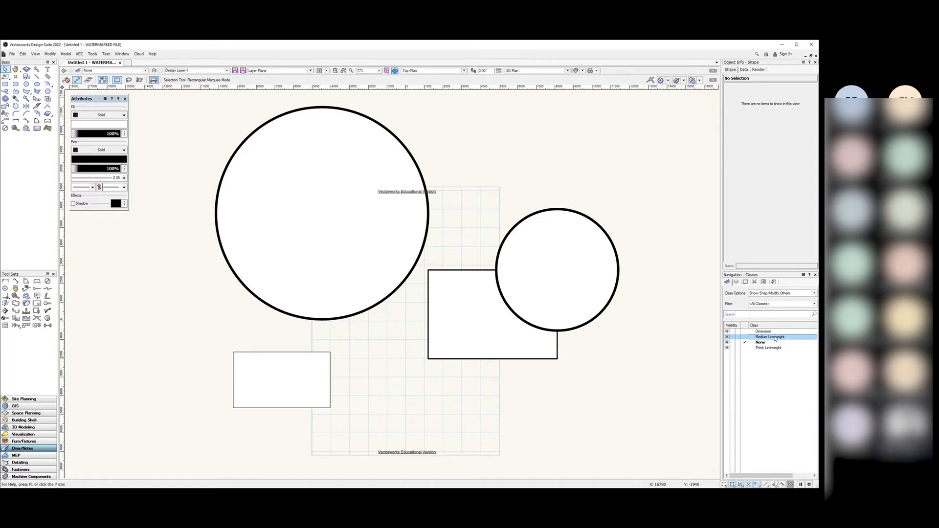
Step: Turn off Use at Creation in the Medium Lineweight class's graphic attributes
right_click(767, 339)
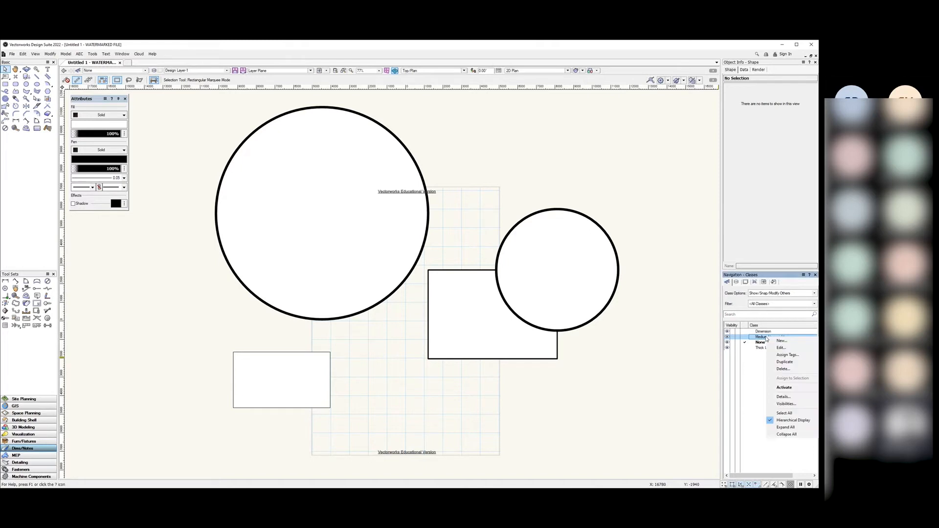
left_click(779, 347)
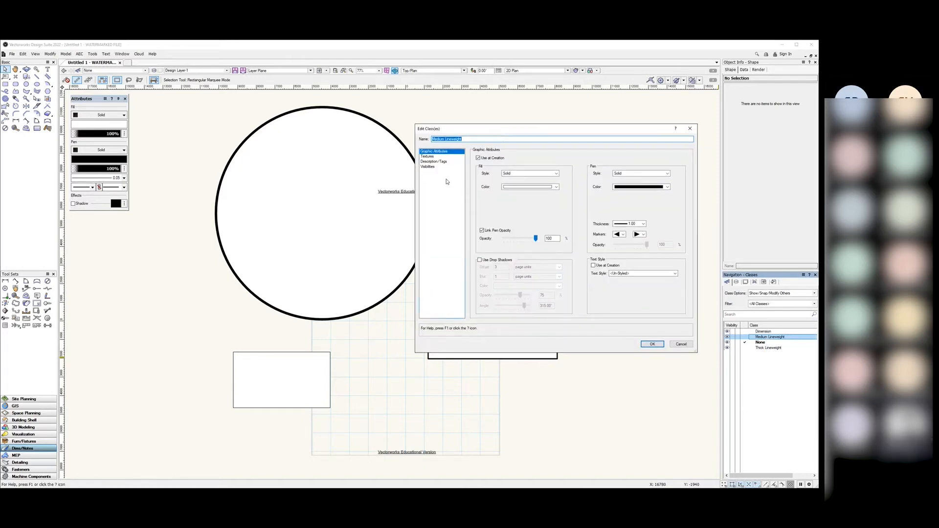
left_click(428, 156)
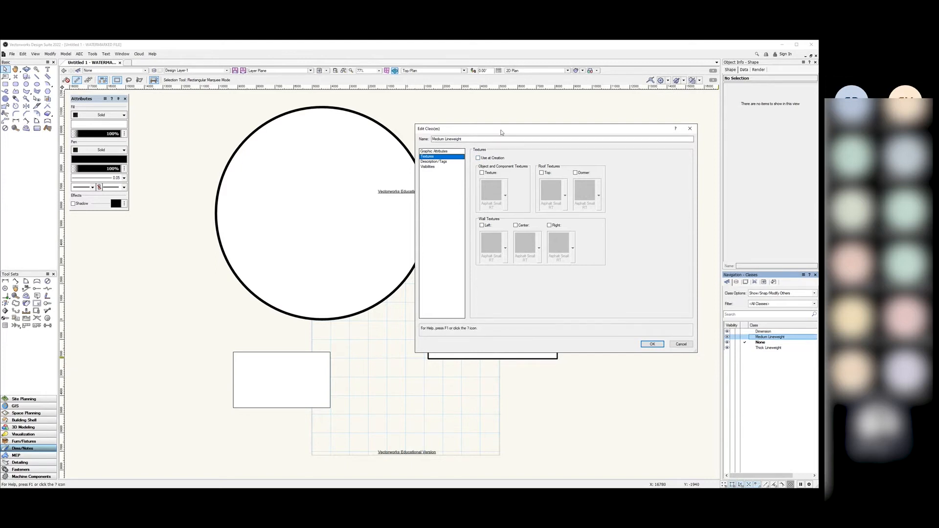
left_click_drag(500, 133, 523, 138)
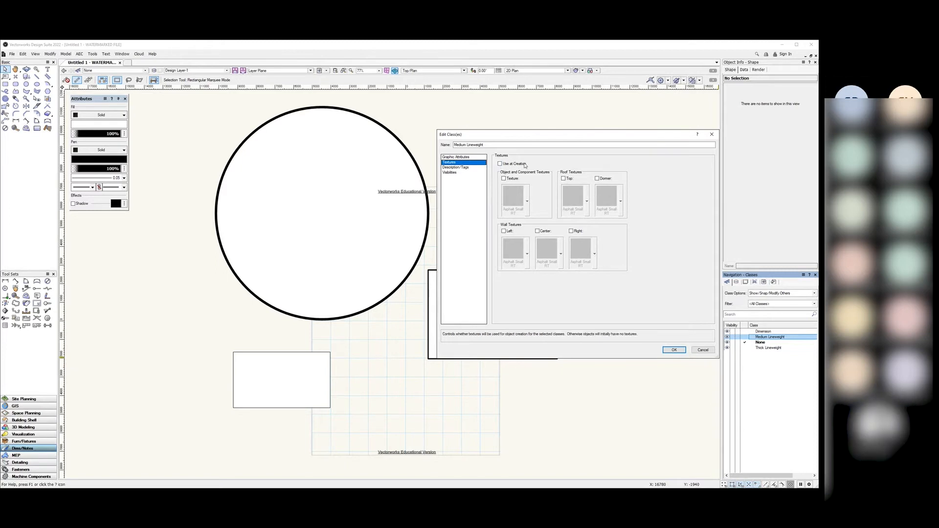
left_click(455, 157)
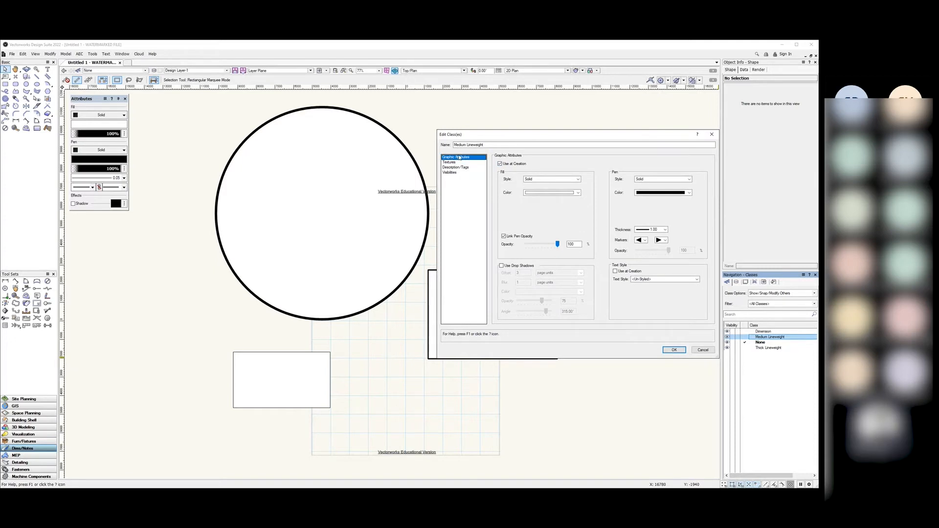
left_click(499, 164)
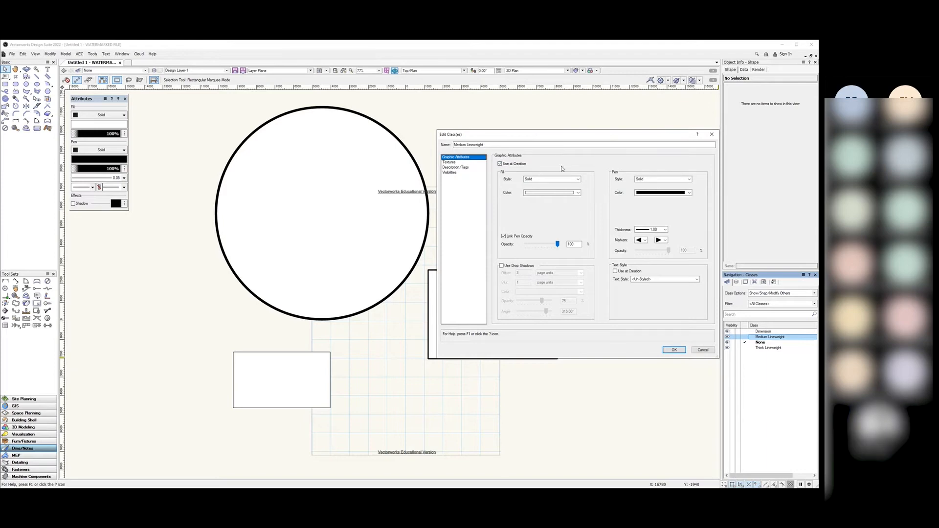
left_click(712, 135)
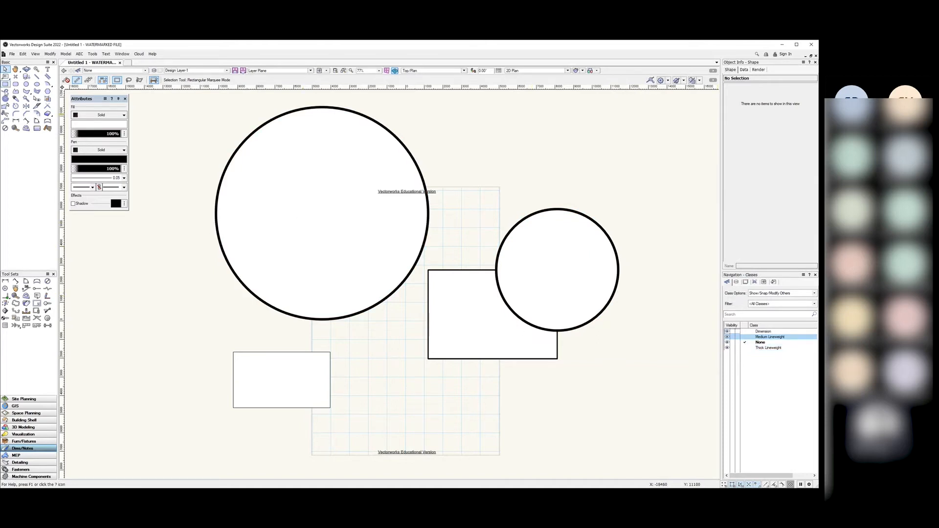
Step: Draw a thin rectangle at the upper right in class None
left_click(5, 85)
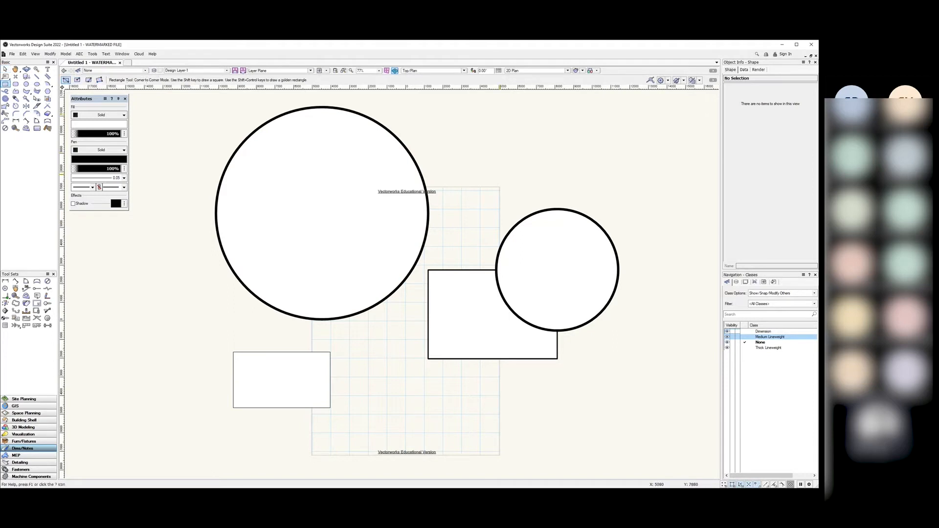
left_click_drag(498, 178, 584, 115)
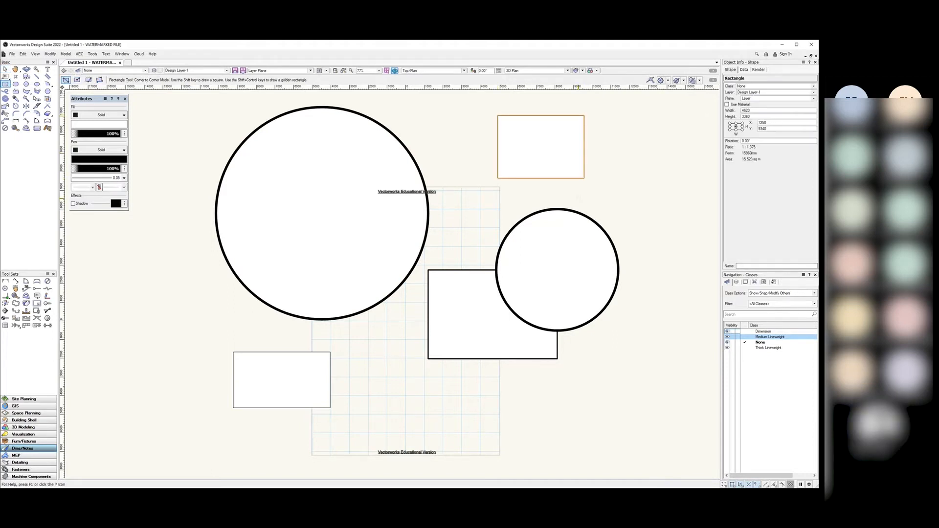
key("x")
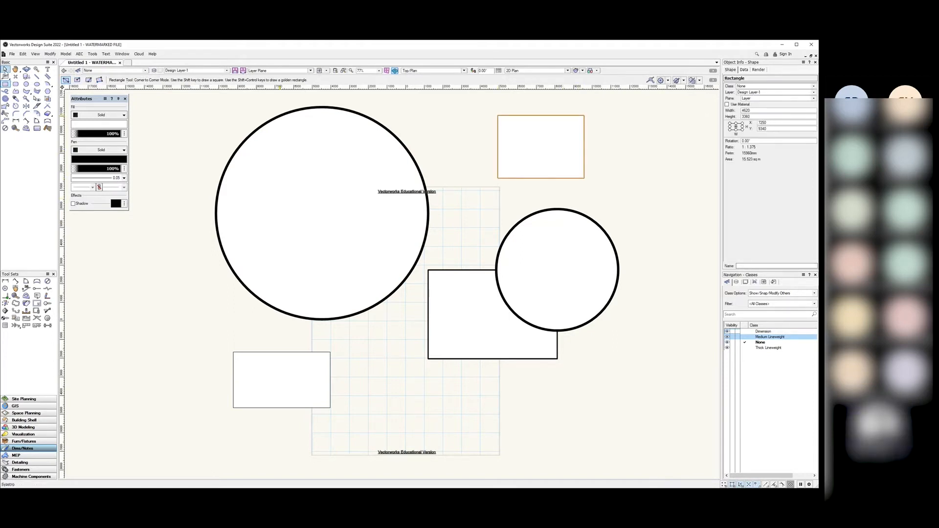
left_click(618, 147)
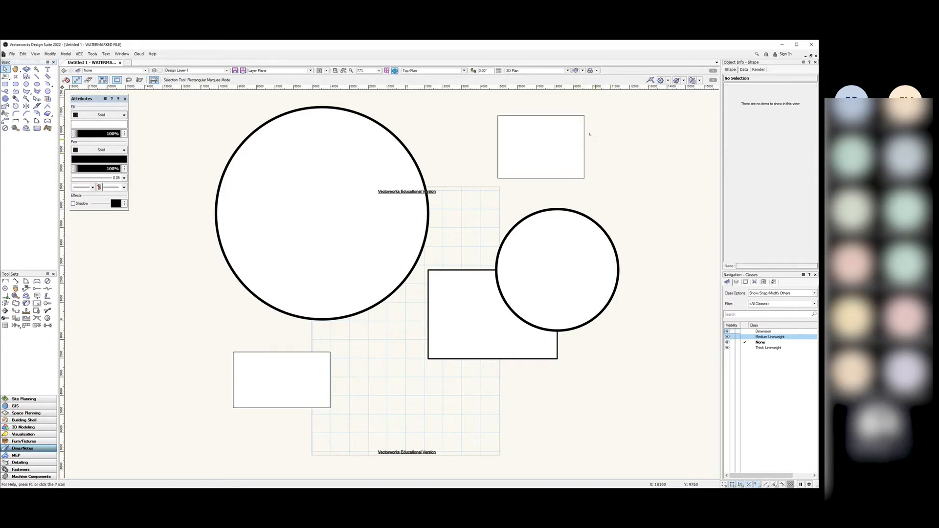
Step: Make Thick Lineweight the active class and draw a thick-outlined rectangle at the right
double_click(767, 348)
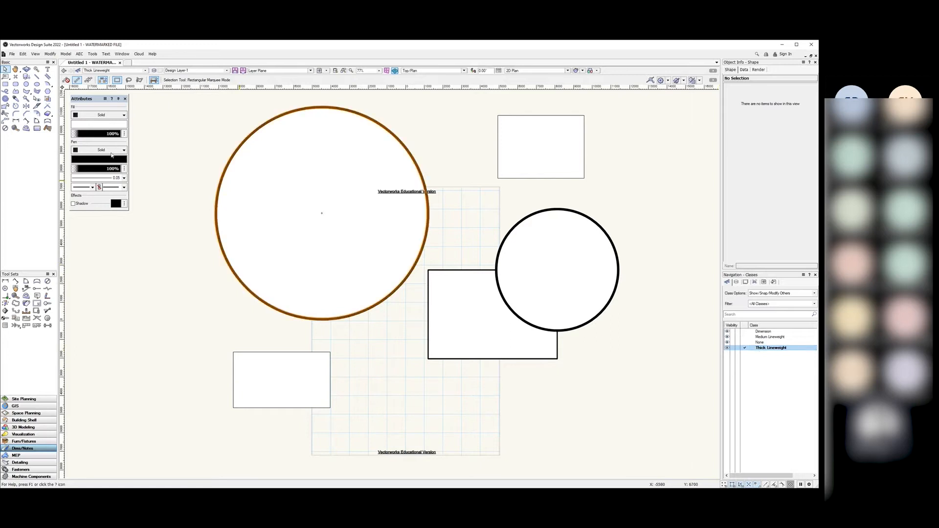
left_click(6, 84)
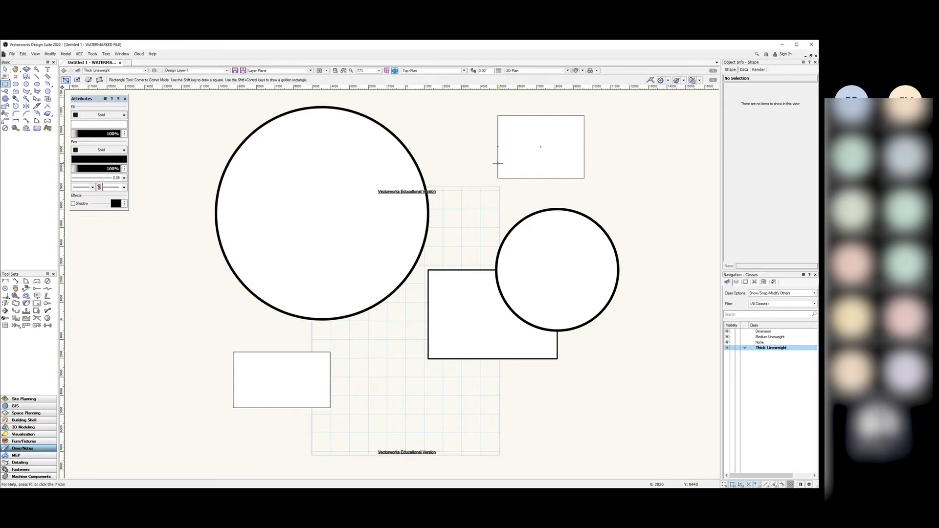
mouse_move(607, 187)
left_mouse_down()
mouse_move(681, 111)
mouse_move(690, 121)
left_mouse_up()
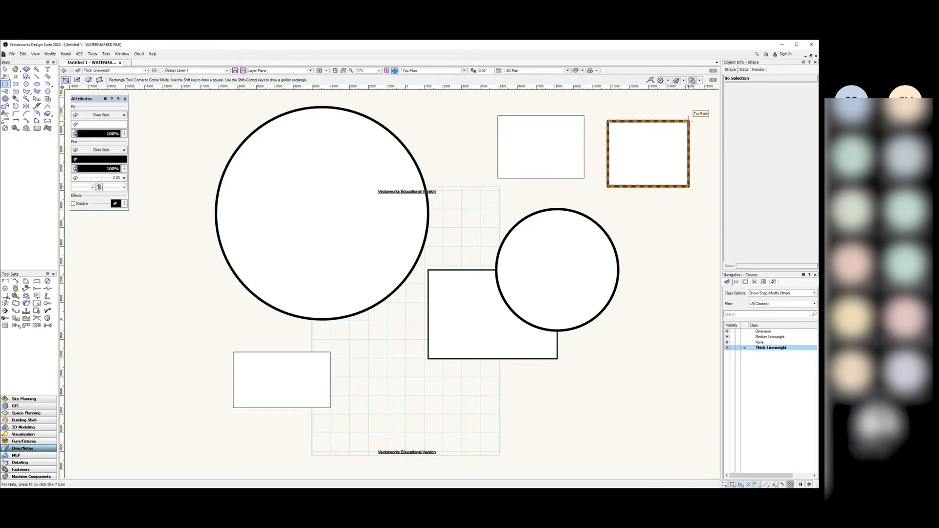
left_click(5, 69)
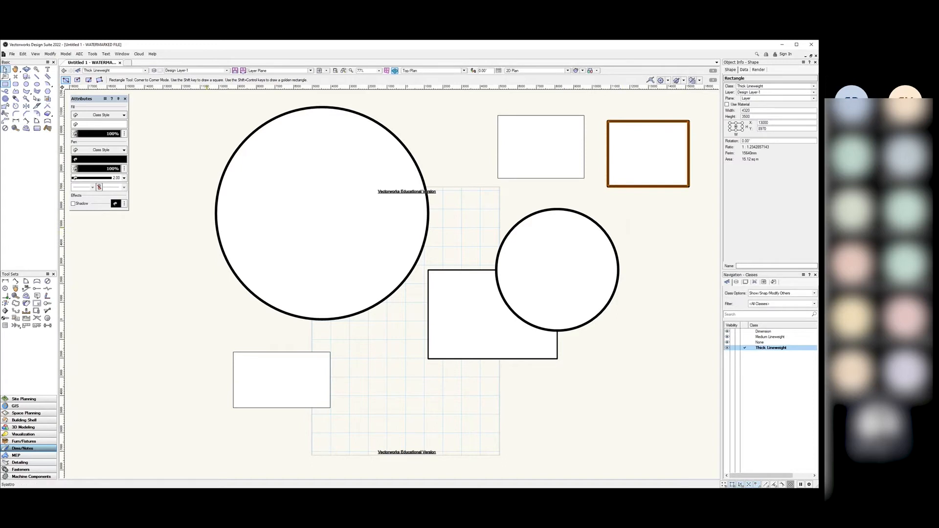
left_click(659, 228)
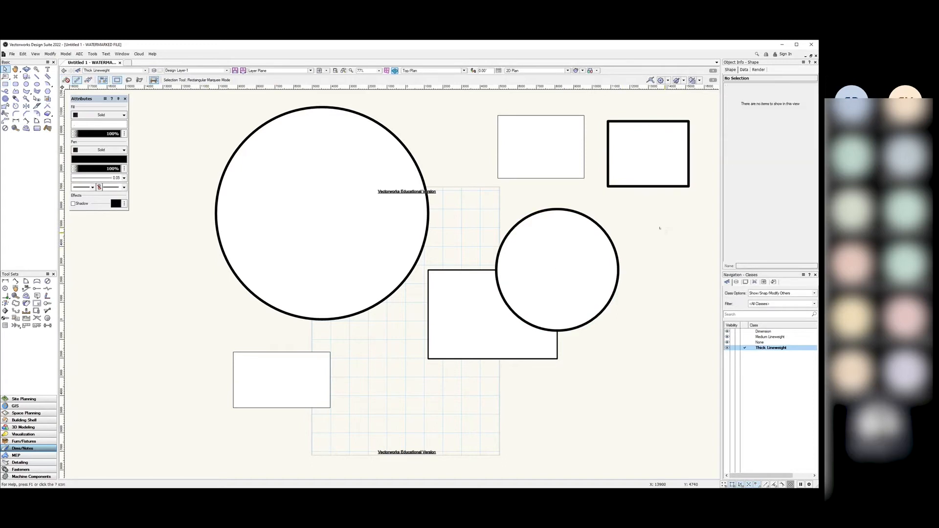
Step: Inspect the thin top rectangle, then make Medium Lineweight the active class
left_click(528, 158)
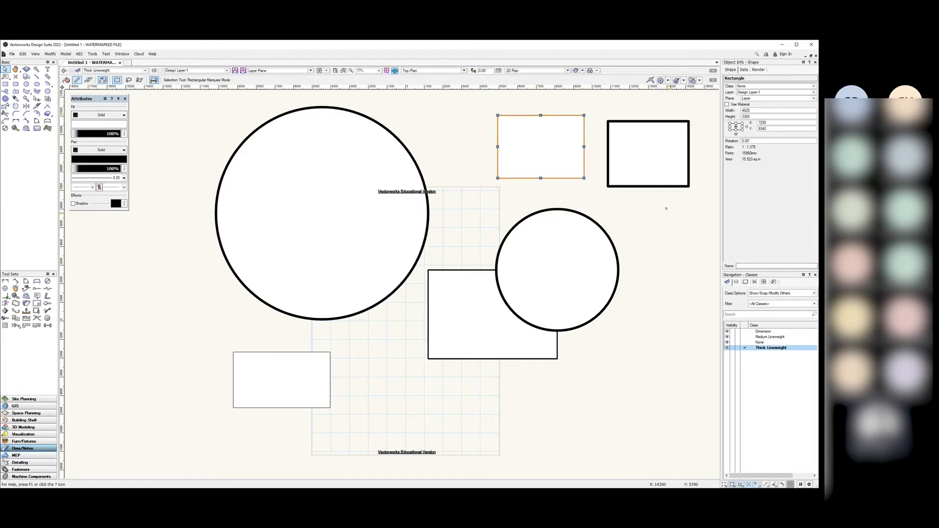
left_click(666, 210)
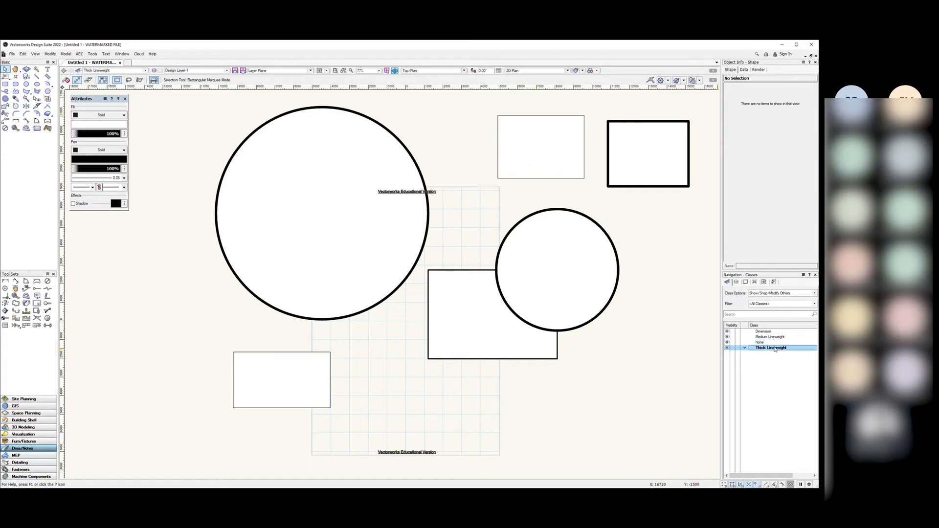
left_click(745, 337)
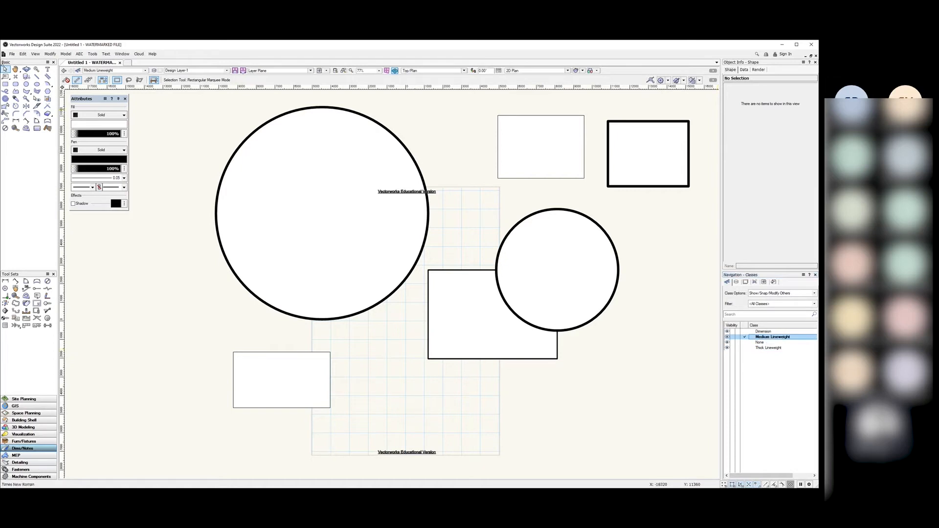
Step: Draw a Medium Lineweight circle to the left of the large circle
left_click(26, 83)
left_click(143, 298)
left_click(216, 341)
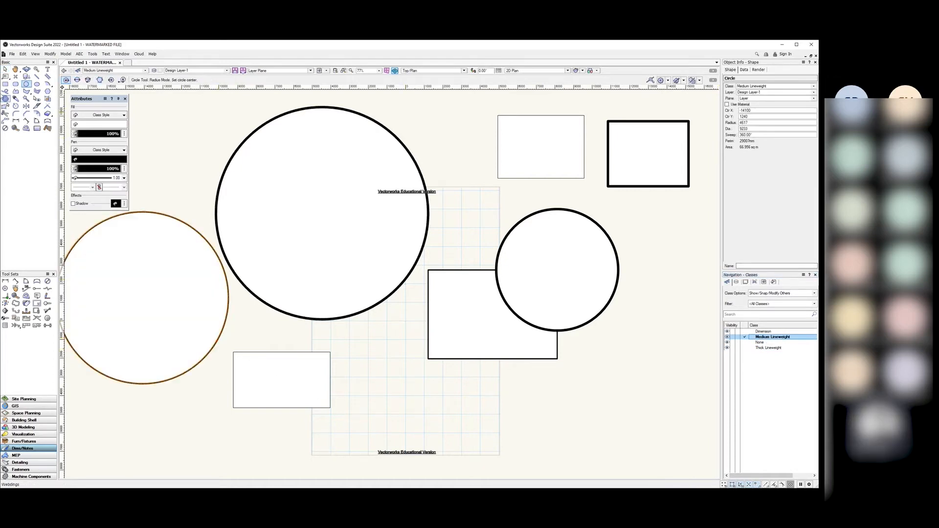
left_click(5, 69)
left_click(196, 163)
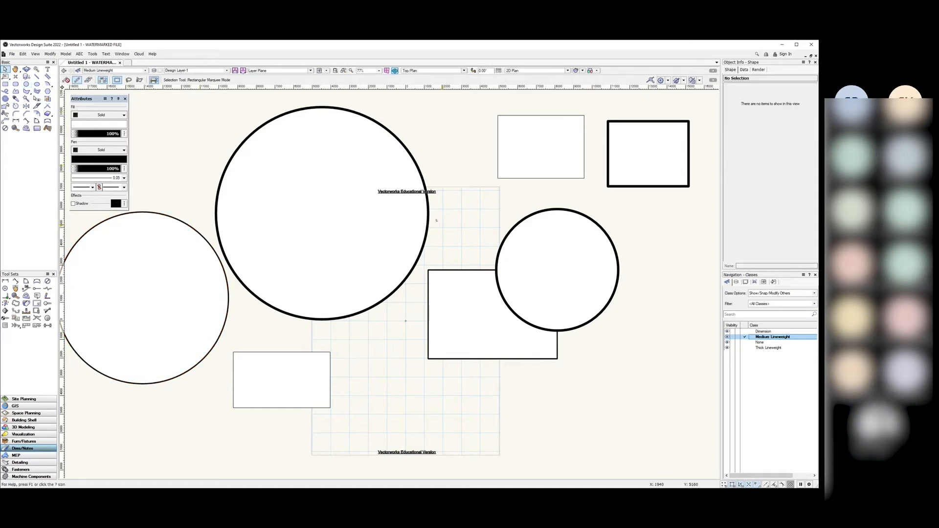
Step: Check the thick rectangle's class, then marquee-select all six shapes
scroll(440, 225, "down", 3)
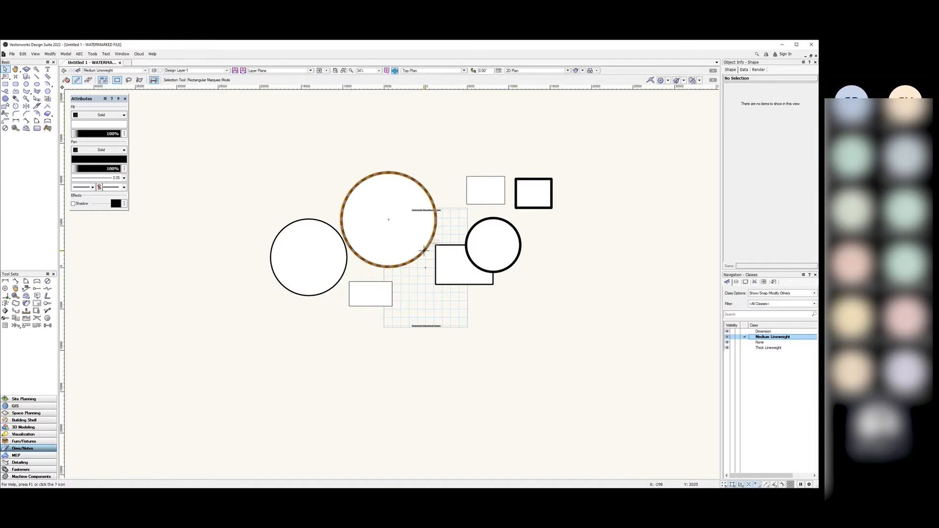
scroll(423, 250, "up", 3)
scroll(424, 250, "down", 2)
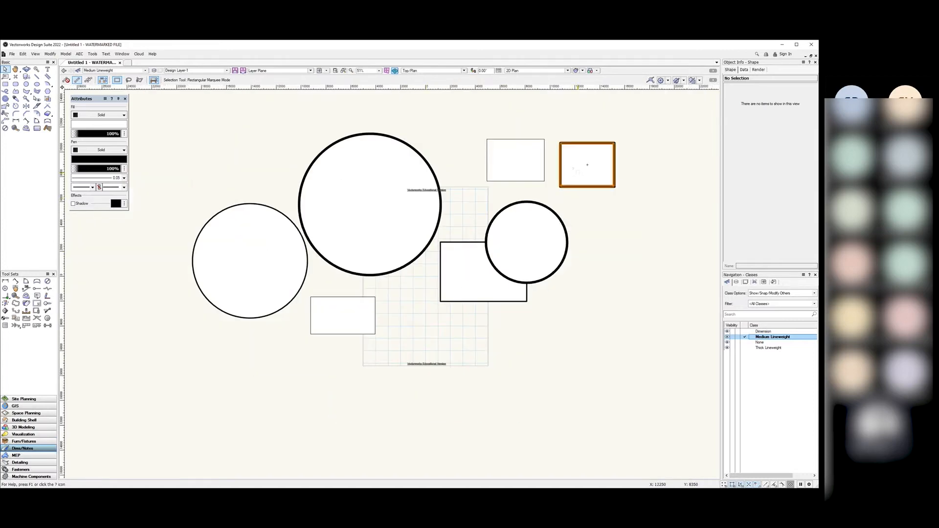
left_click(587, 164)
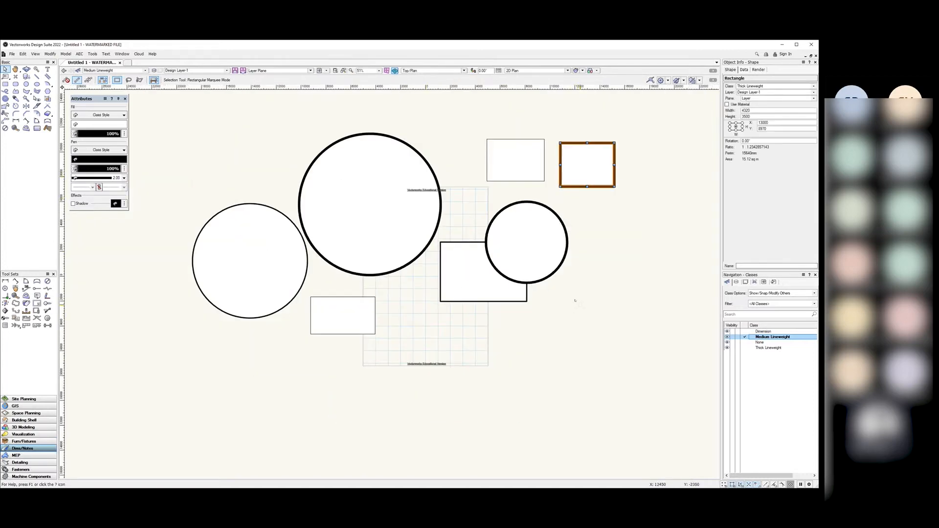
left_click(575, 301)
left_click_drag(651, 111, 475, 262)
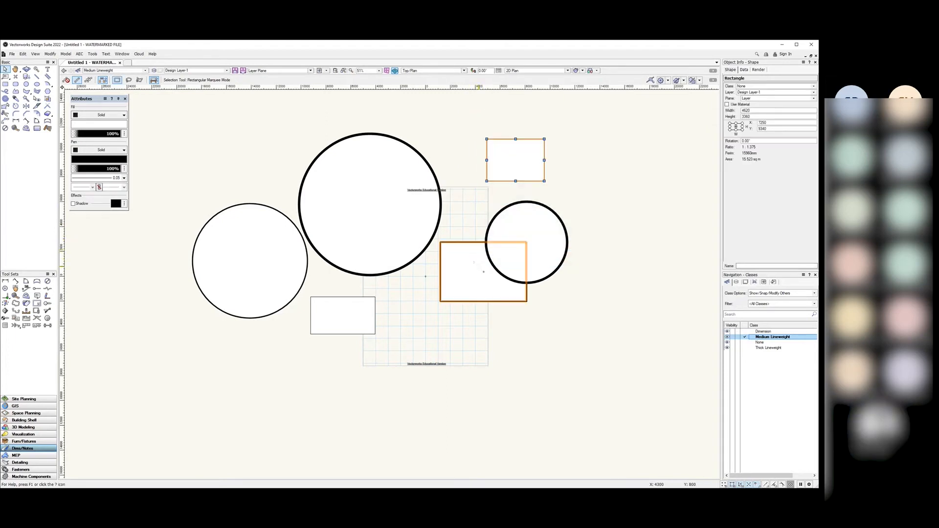
left_click_drag(647, 120, 100, 412)
Step: Delete all six shapes from the drawing
key("Delete")
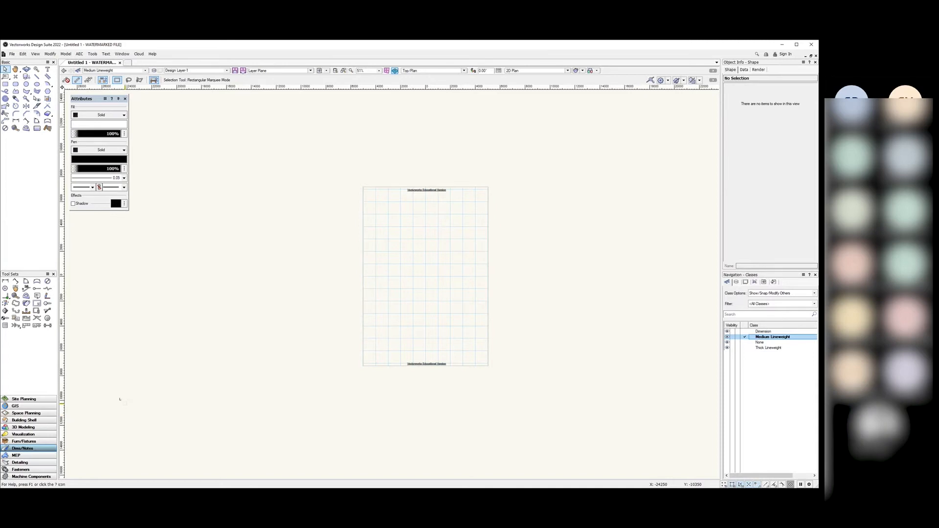
key("ctrl+z")
left_click(256, 142)
left_click_drag(268, 101, 466, 276)
left_click_drag(613, 113, 172, 389)
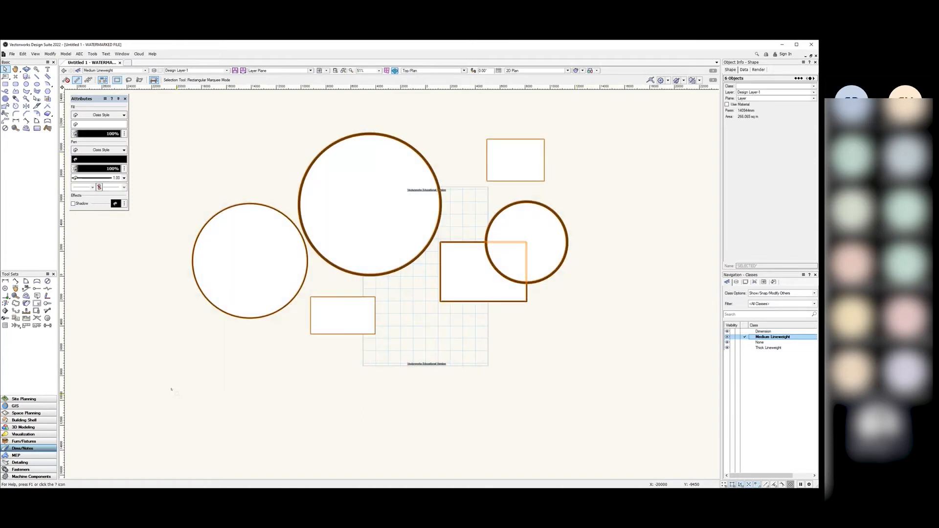
key("Delete")
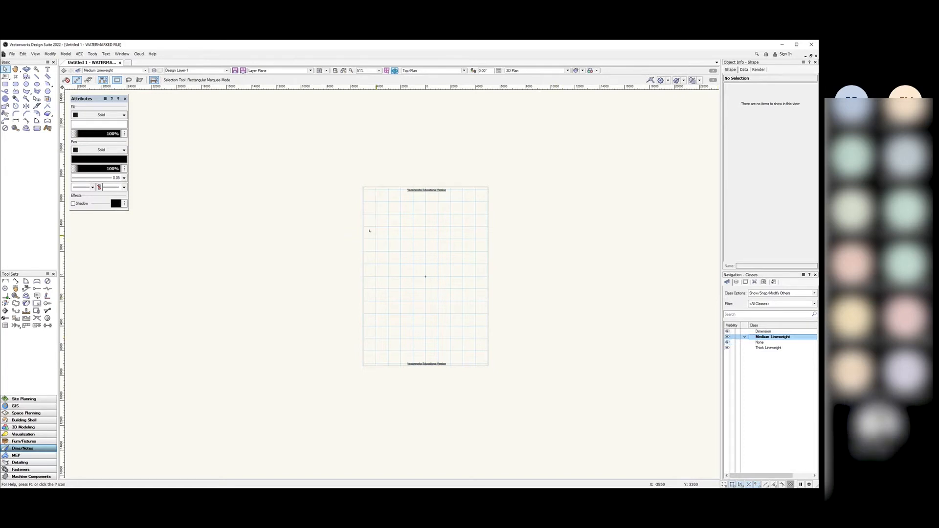
Step: Draw two new circles side by side with the Circle tool
left_click(27, 83)
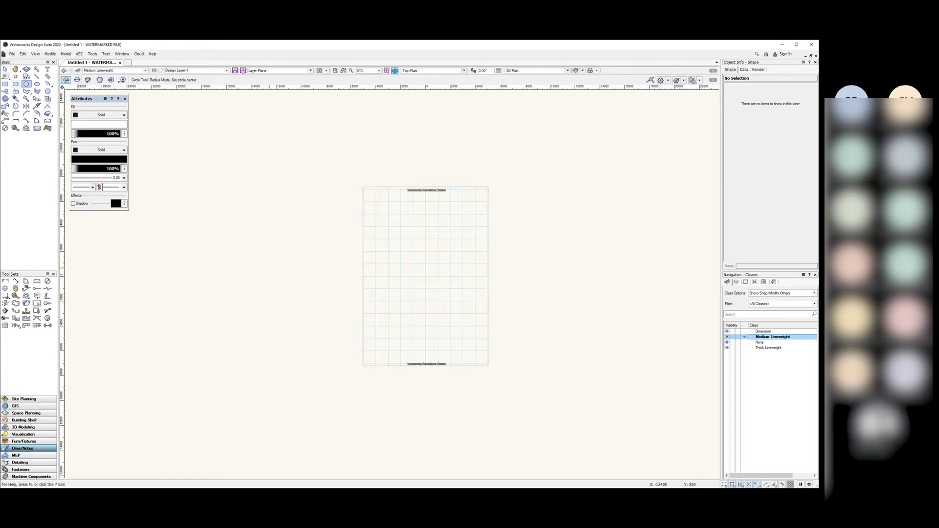
left_click(262, 236)
left_click(323, 278)
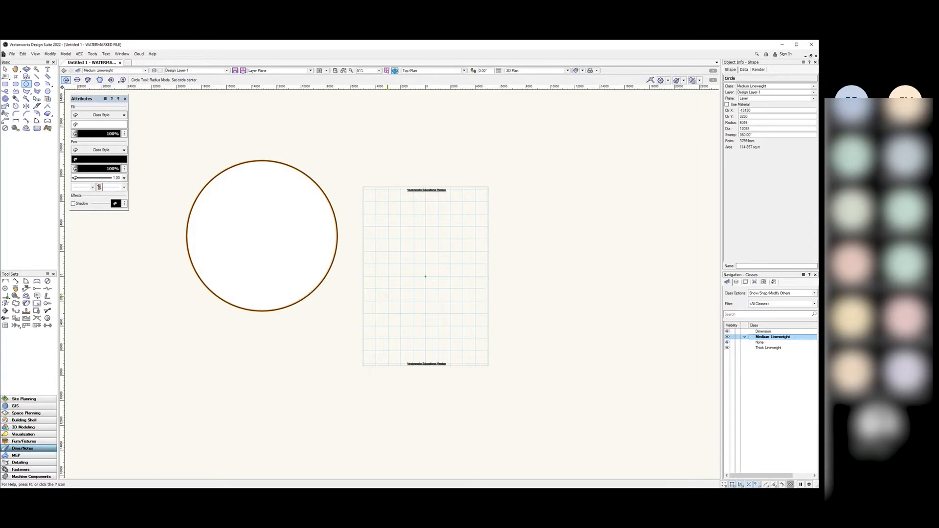
left_click(414, 241)
left_click(458, 290)
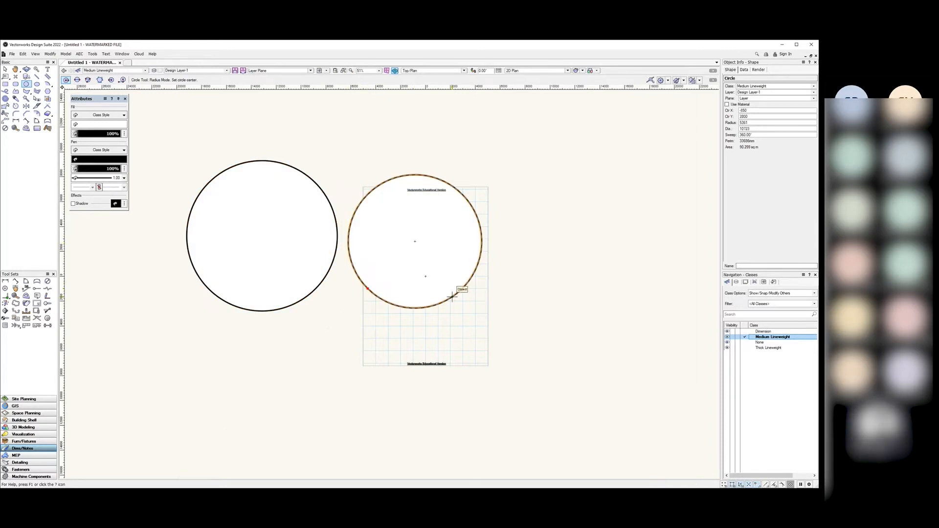
left_click(6, 70)
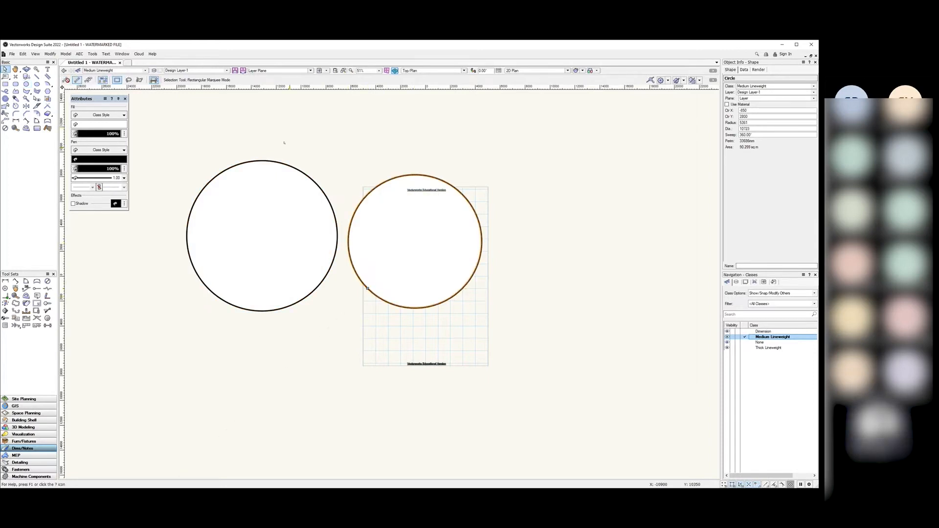
left_click(288, 139)
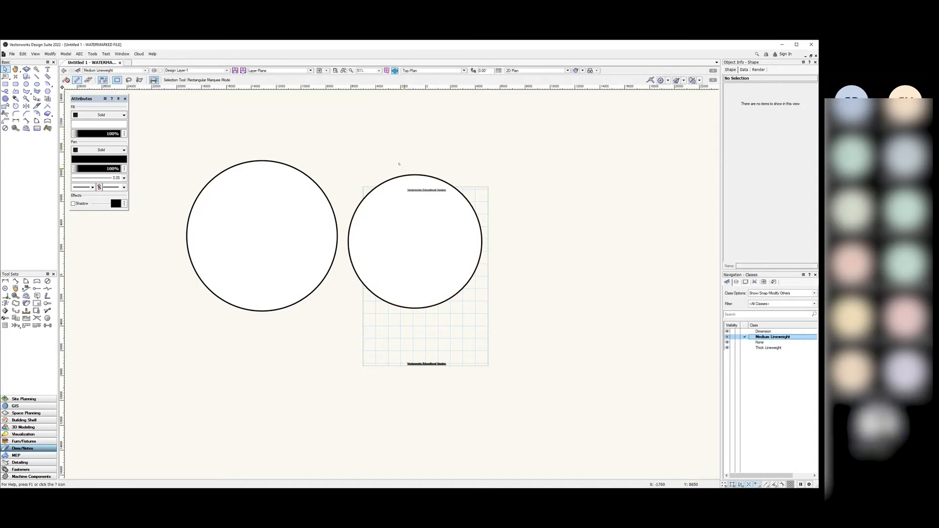
Step: Set the Medium Lineweight class fill style to None
right_click(766, 337)
left_click(782, 347)
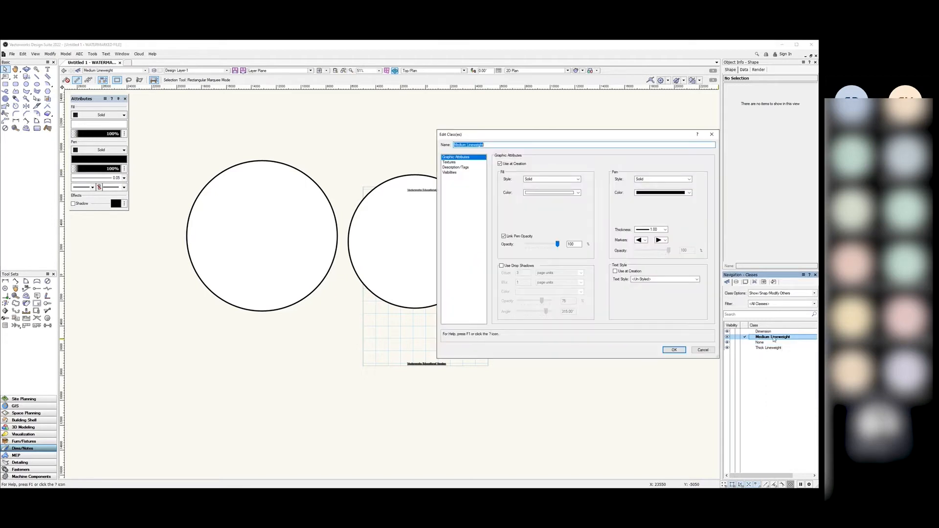
left_click_drag(539, 137, 624, 142)
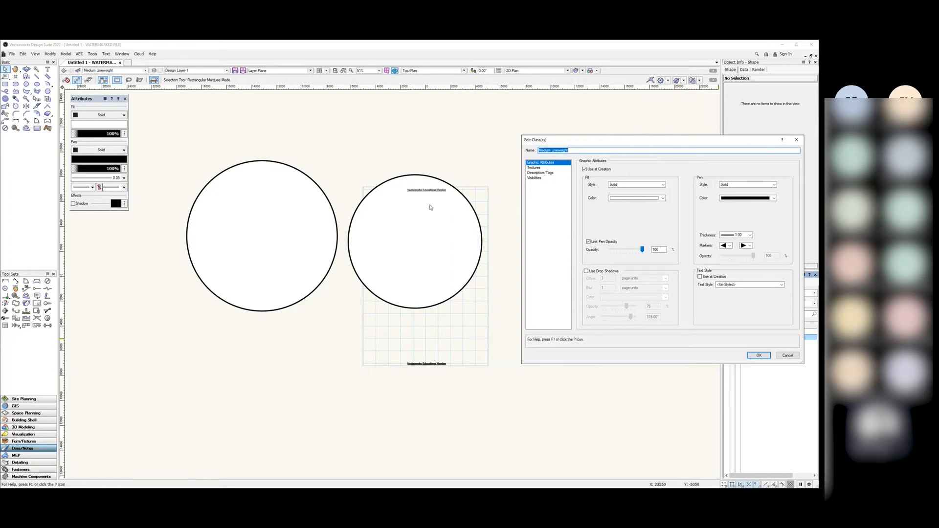
left_click(614, 186)
left_click(601, 186)
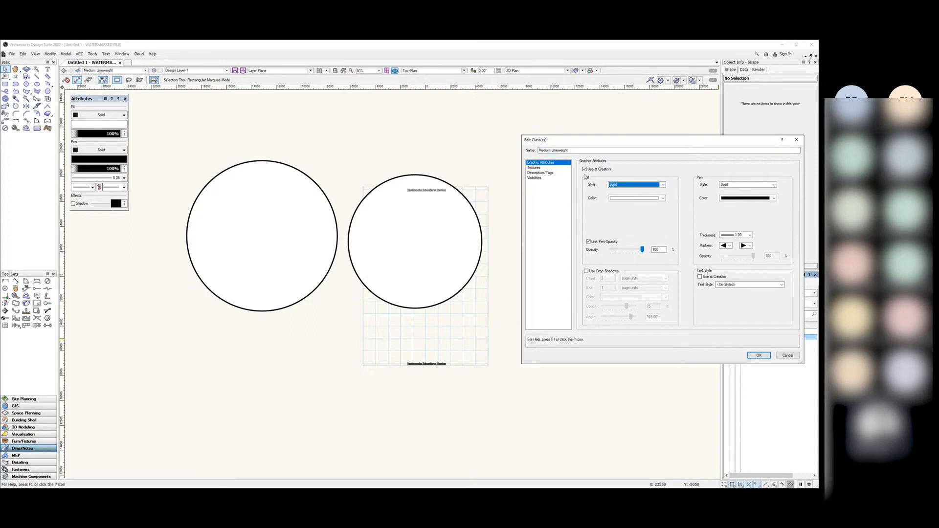
left_click(617, 184)
left_click(620, 192)
left_click(758, 355)
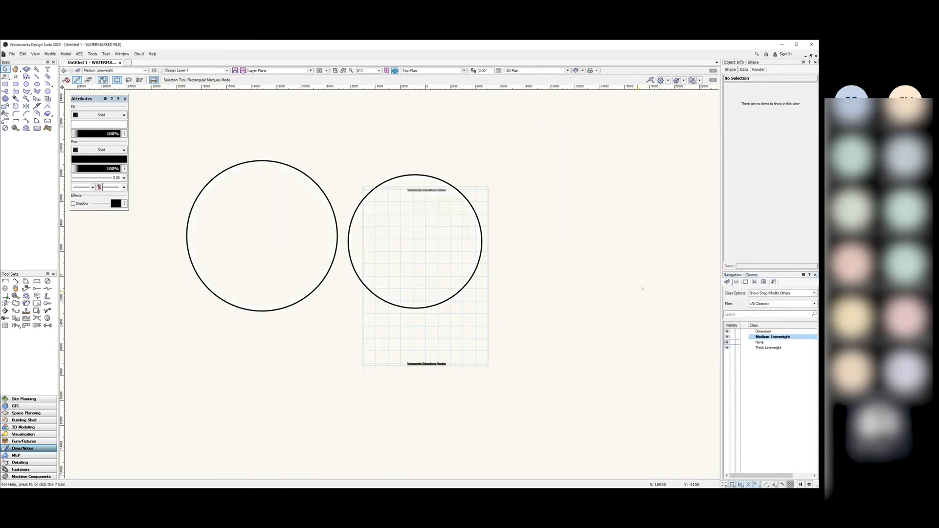
Step: Set the Thick Lineweight class fill style to None
right_click(765, 349)
left_click(781, 361)
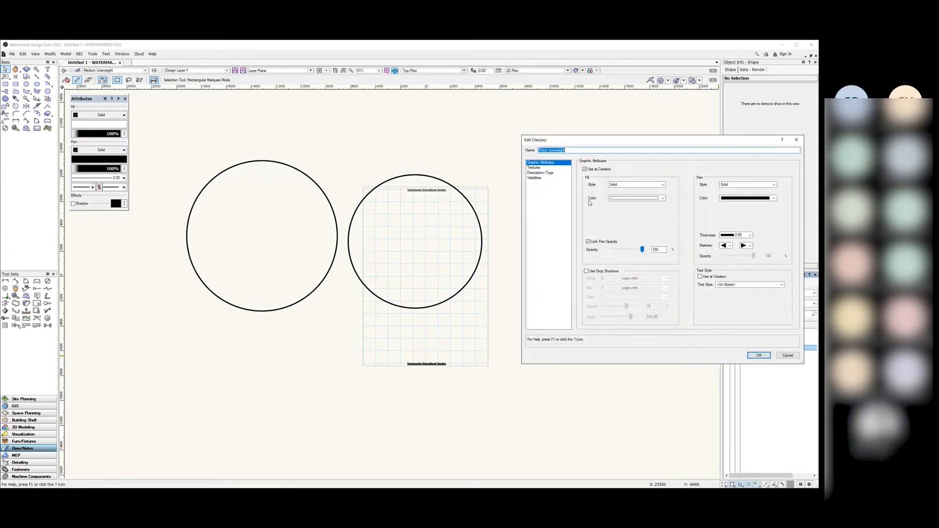
left_click(620, 185)
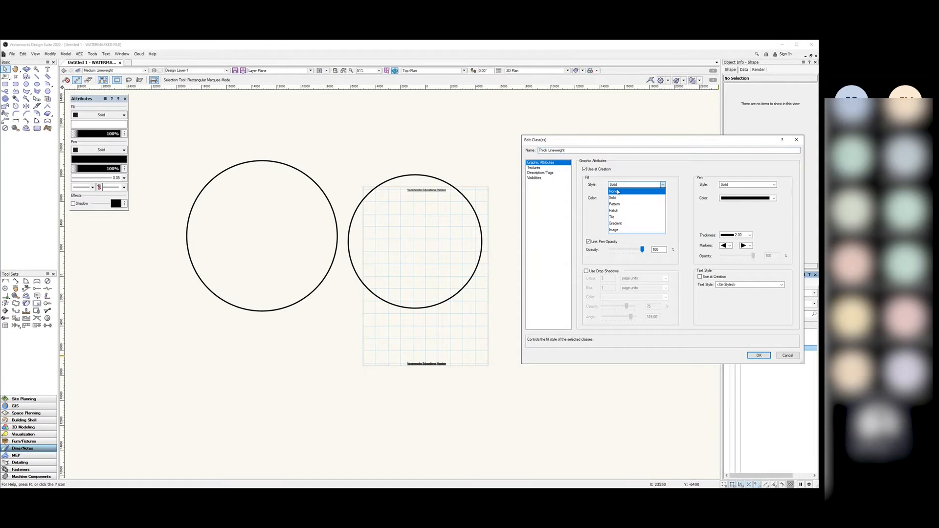
left_click(620, 192)
left_click(759, 356)
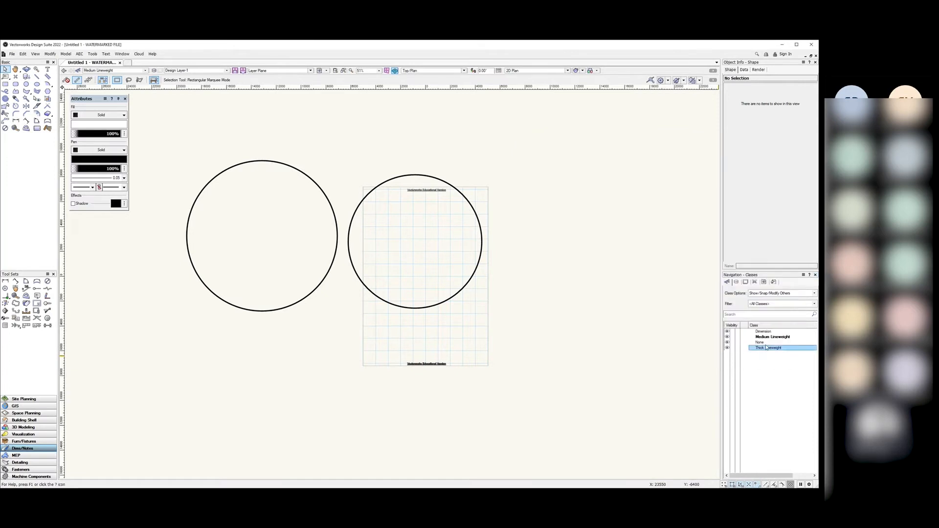
Step: Check the right-hand circle, then make Medium Lineweight the active class
left_click(470, 279)
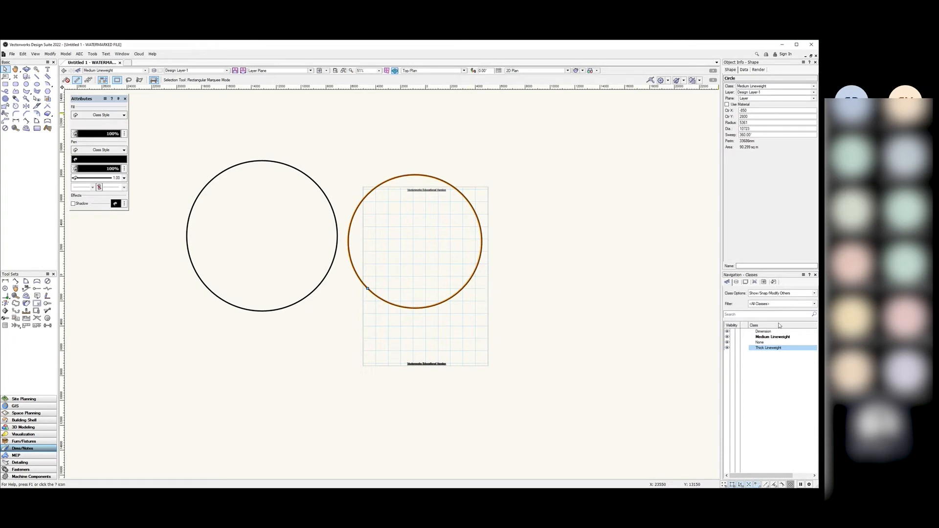
left_click(773, 337)
left_click(545, 237)
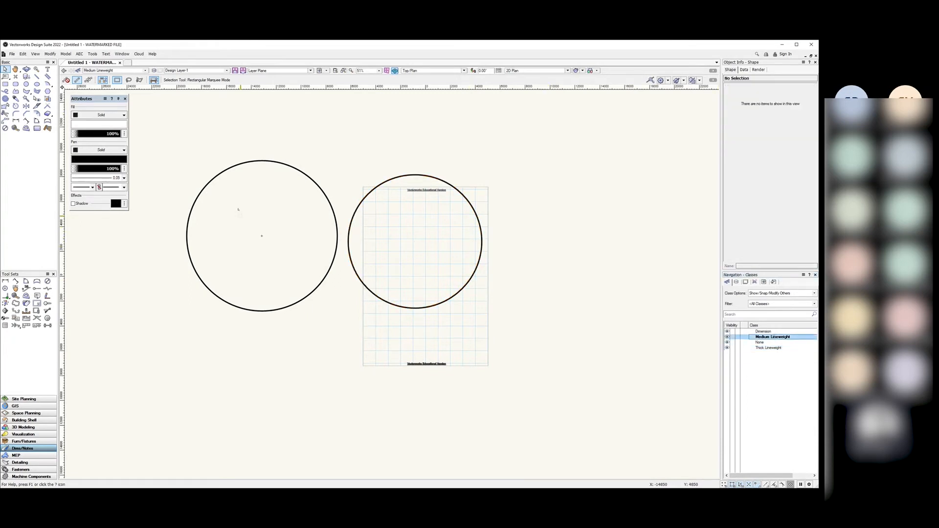
Step: Review Medium Lineweight's fill style without changes, then start a new class from the Classes list
scroll(245, 209, "up", 2)
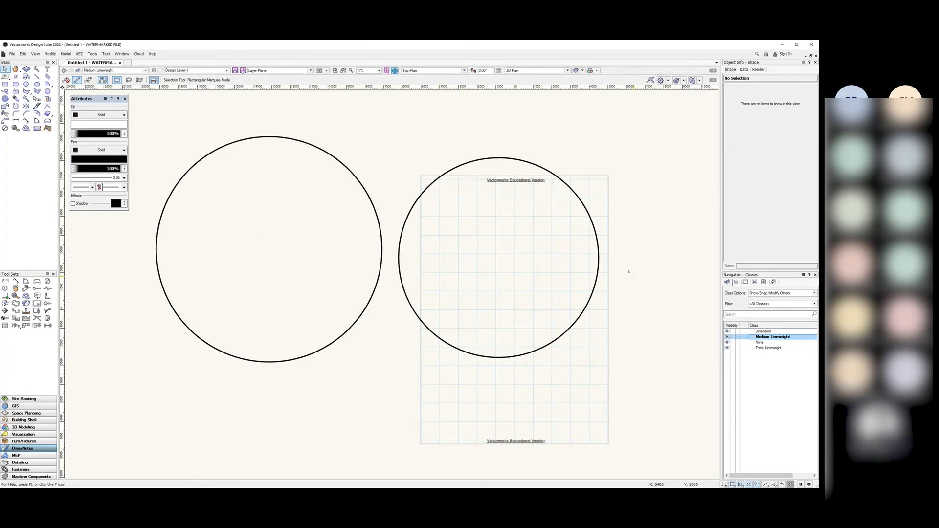
scroll(628, 272, "down", 2)
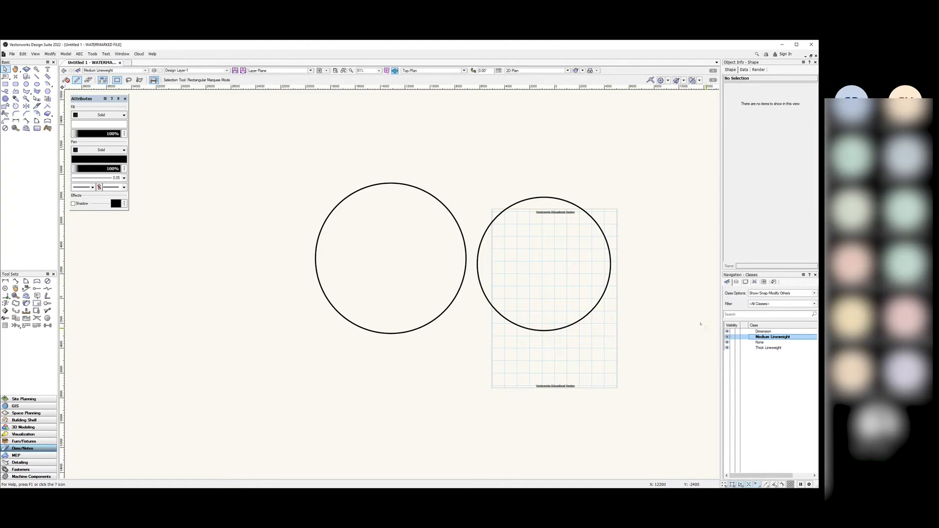
right_click(775, 338)
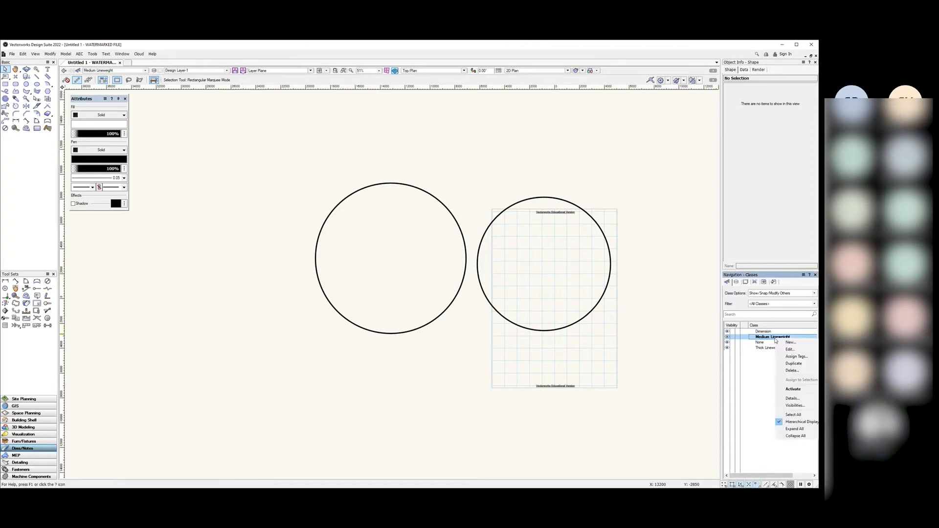
left_click(786, 350)
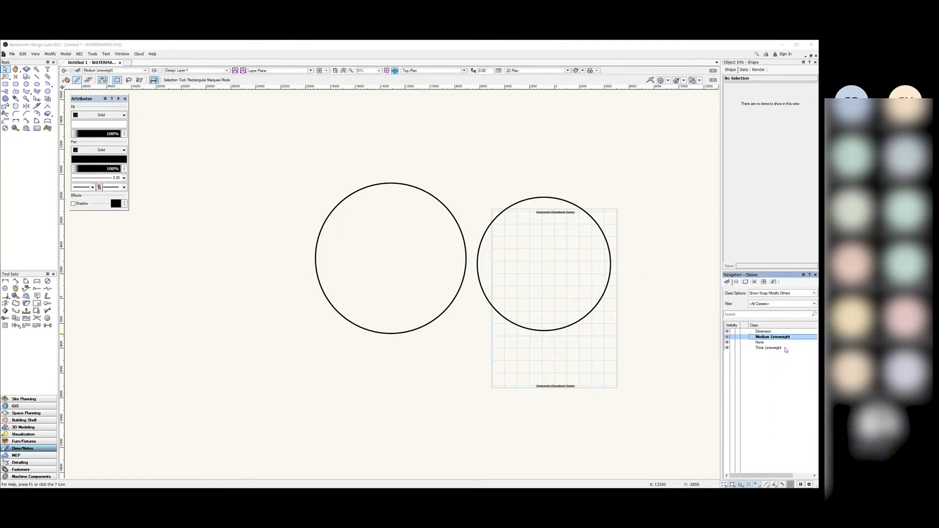
left_click(639, 186)
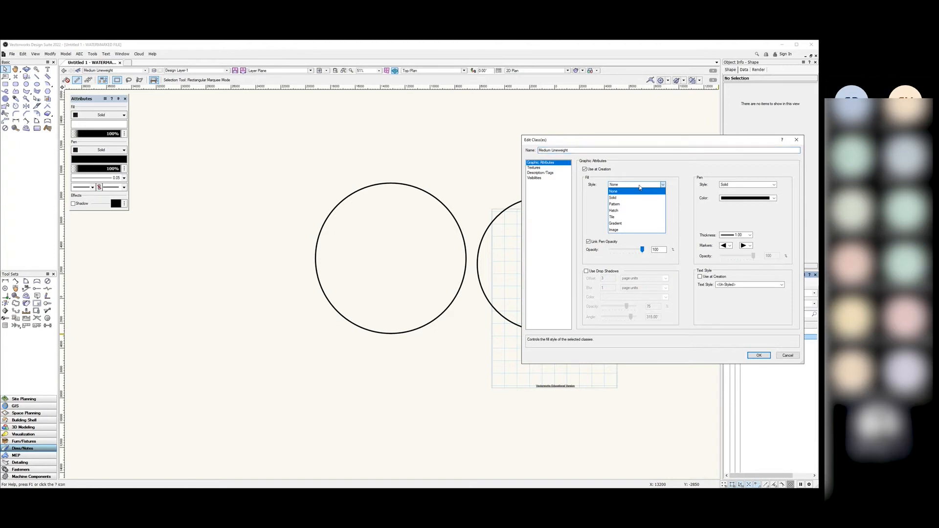
left_click(690, 174)
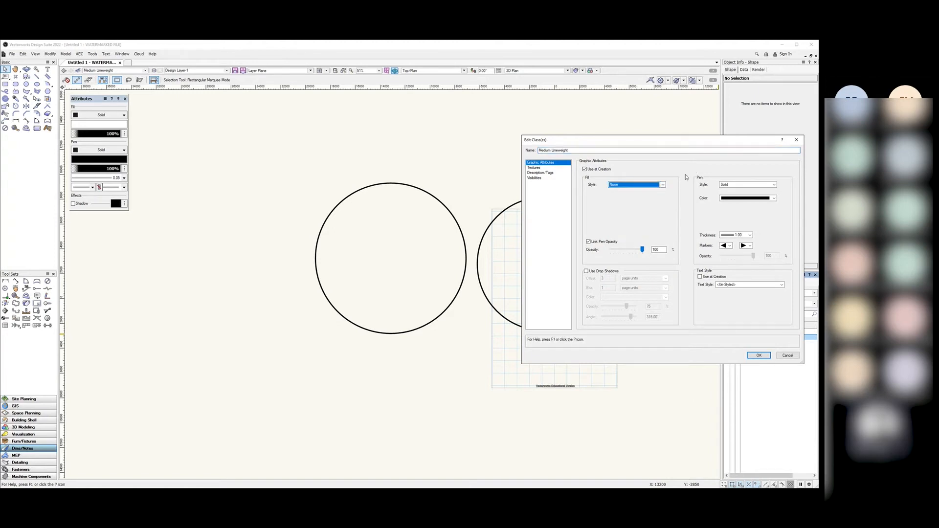
left_click(662, 185)
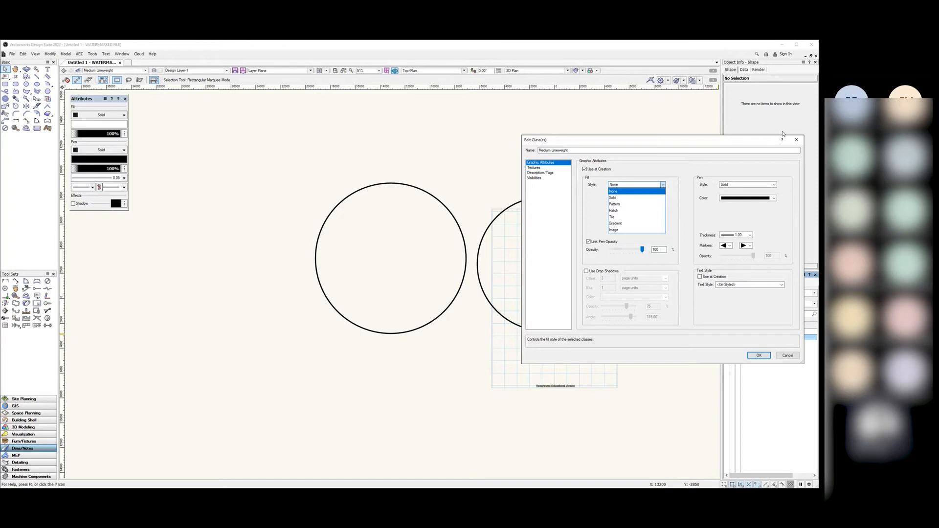
left_click(797, 140)
left_click(783, 358)
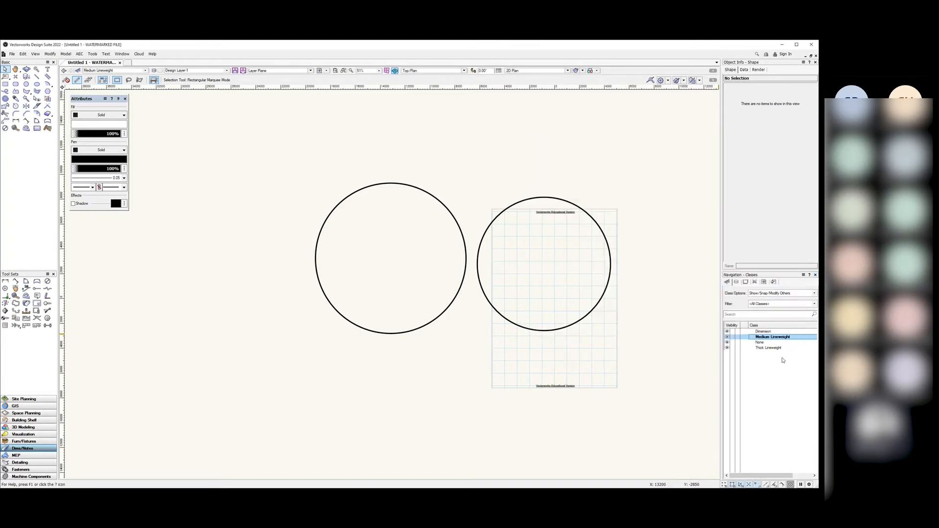
right_click(766, 371)
left_click(778, 378)
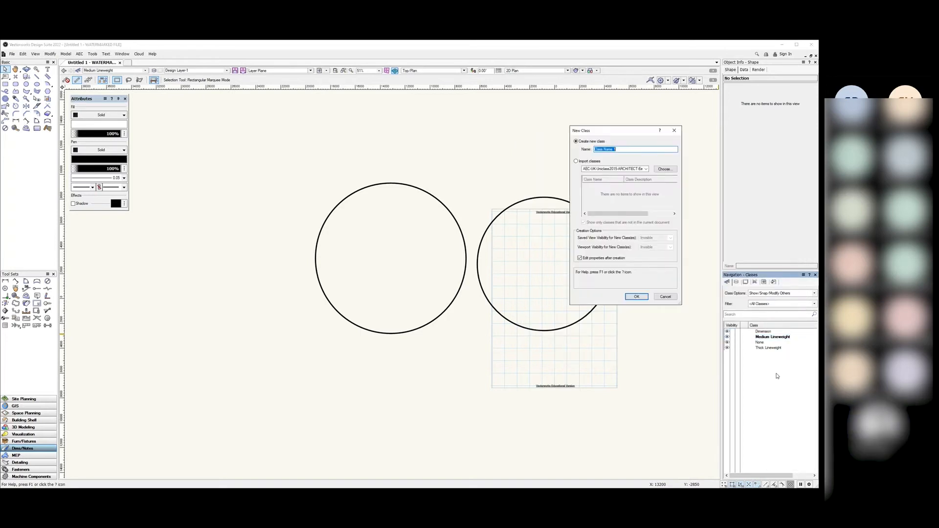
Step: Create the Pattern 1 class and try a pattern fill style
type("Pat")
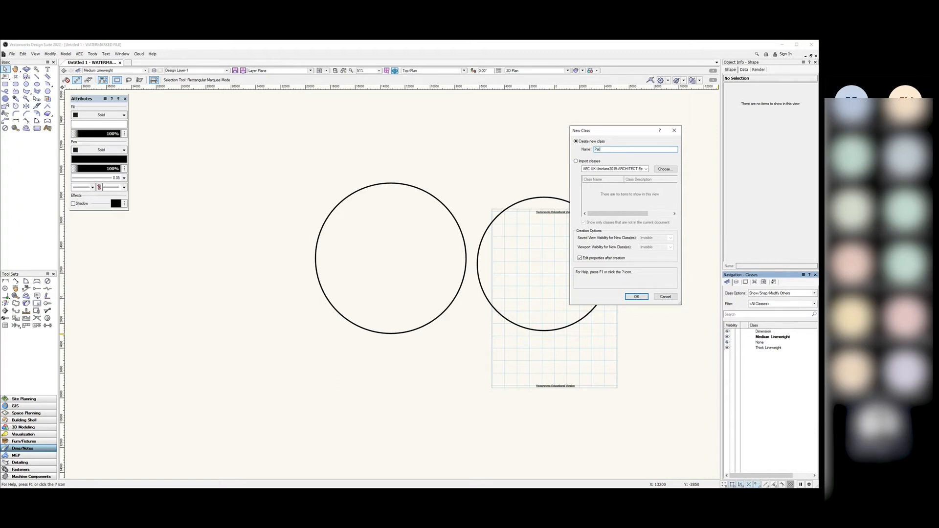
type("tern 1")
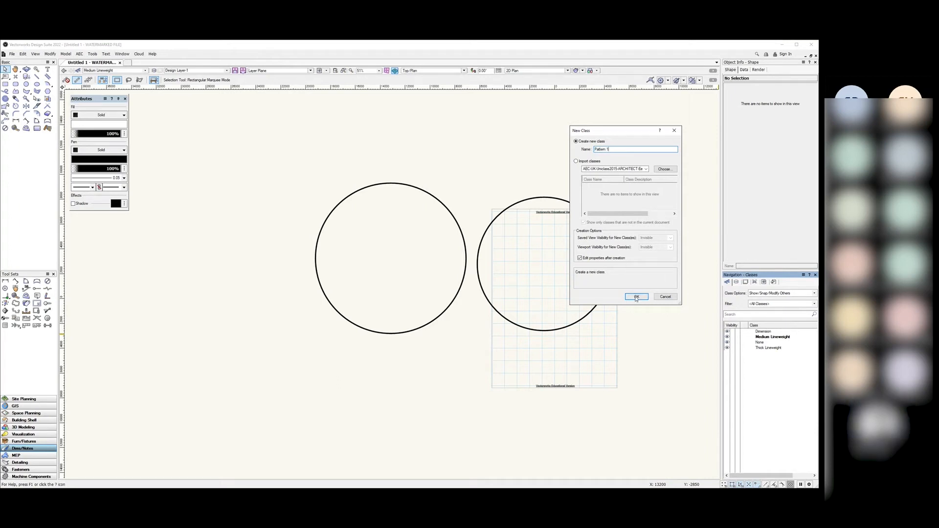
left_click(637, 297)
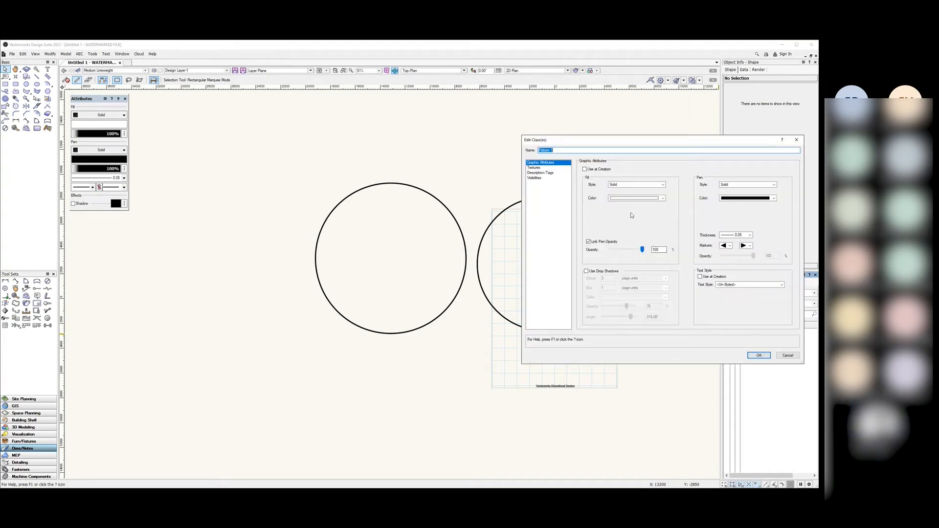
left_click(619, 186)
left_click(613, 198)
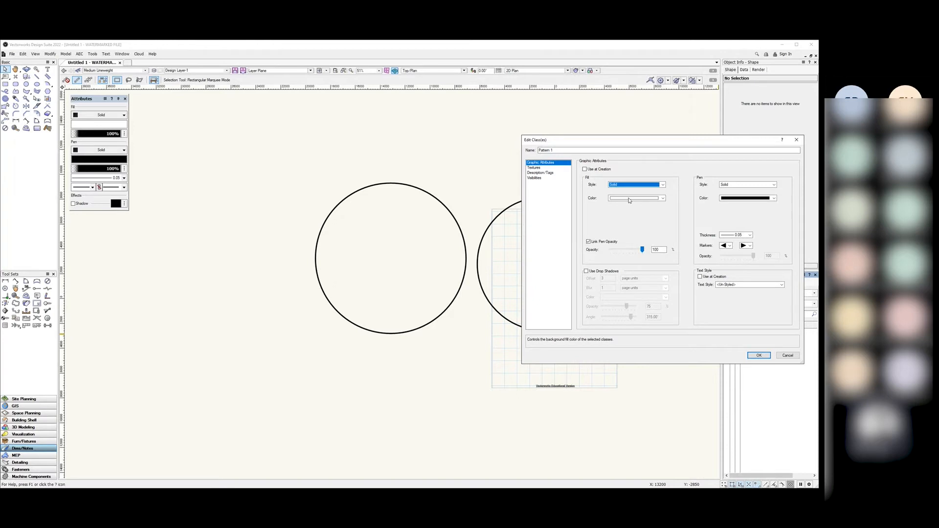
left_click(630, 186)
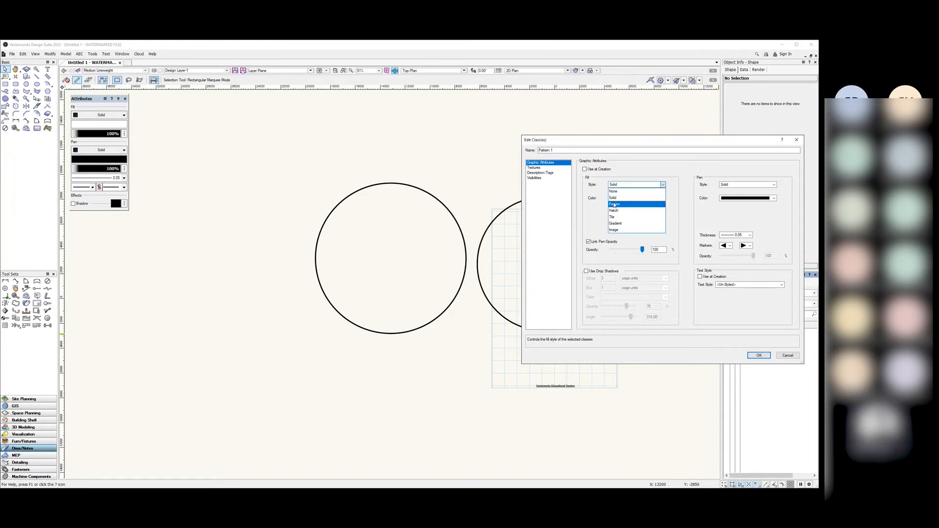
left_click(619, 204)
left_click(626, 200)
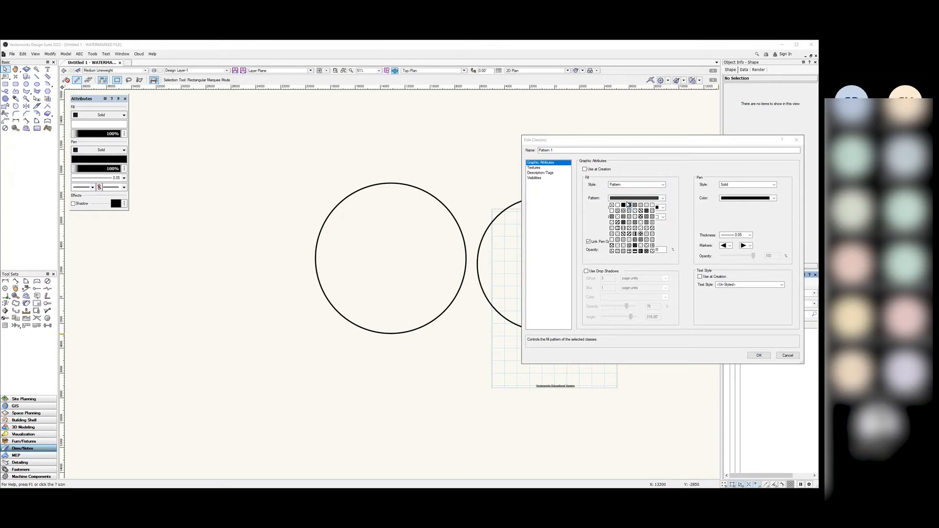
left_click(669, 194)
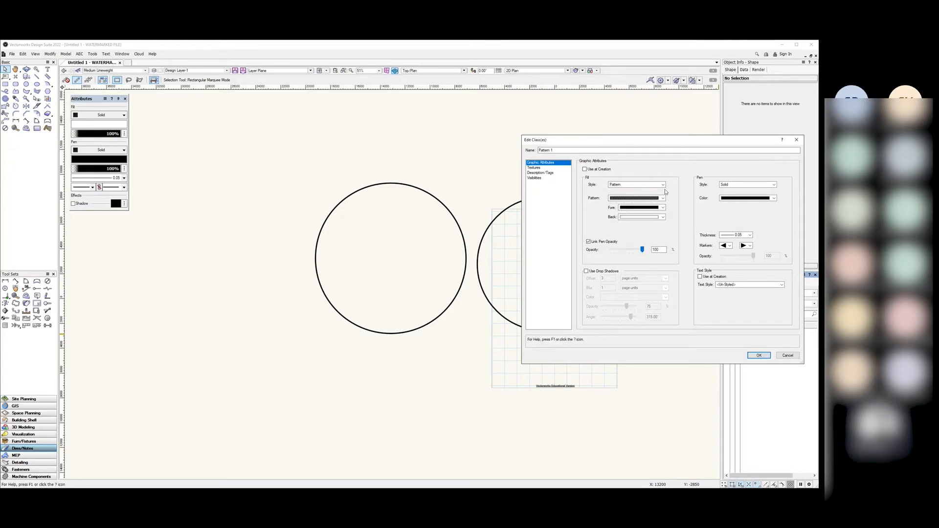
Step: Browse hatch fills and the Stone Paving and Stage Backgrounds tile fills without choosing one
left_click(663, 185)
left_click(630, 210)
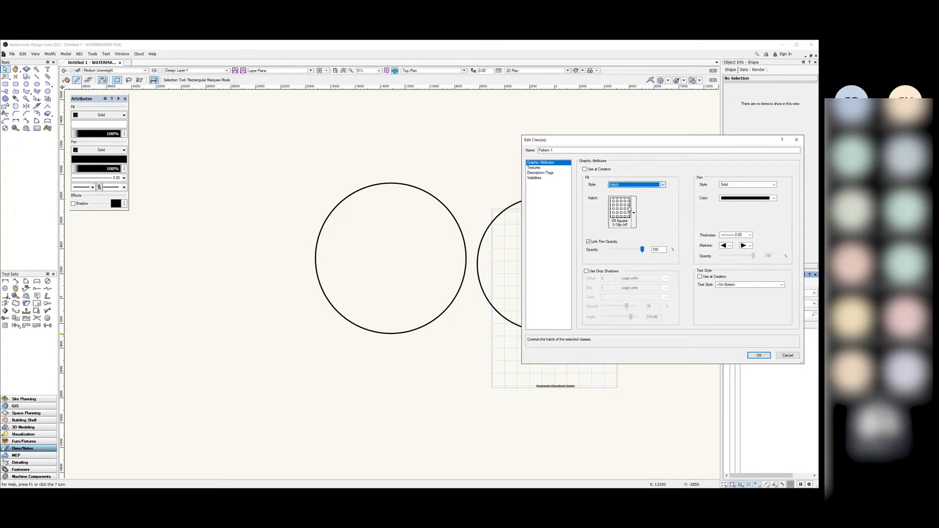
left_click(634, 213)
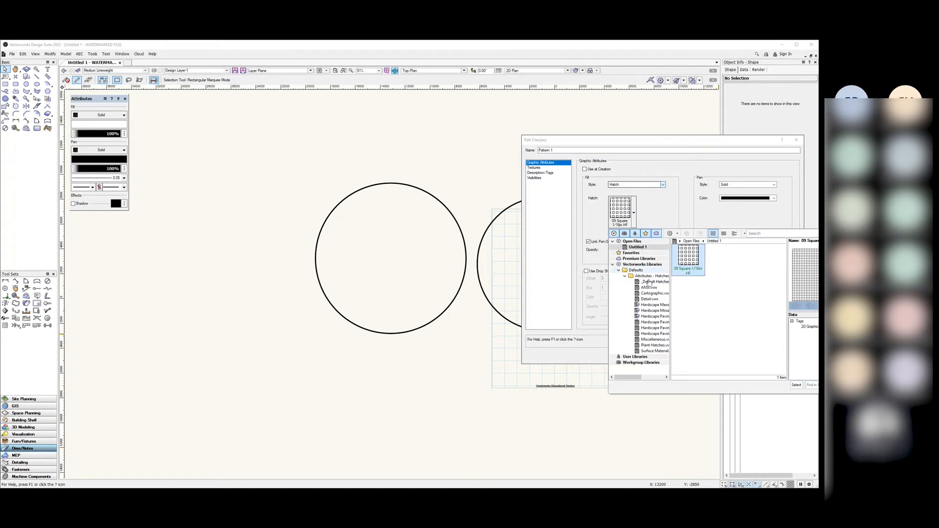
left_click(793, 197)
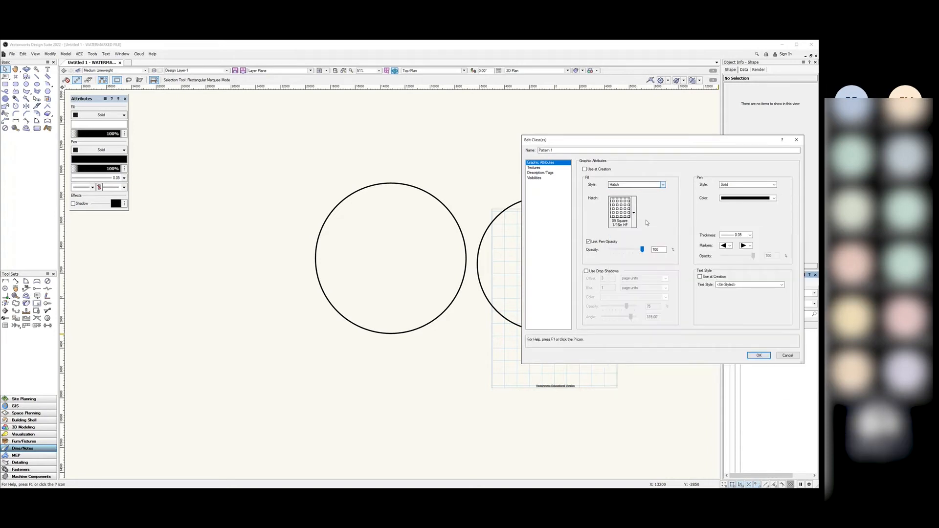
left_click(637, 186)
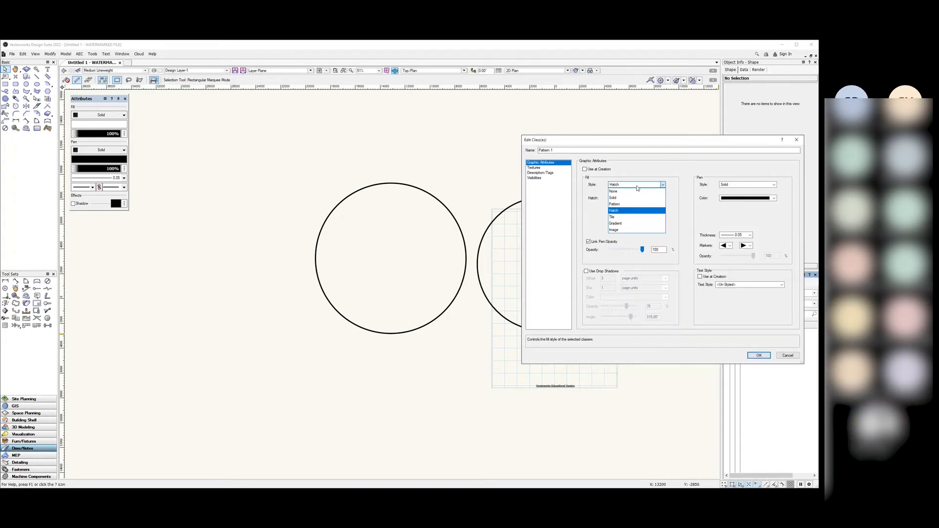
left_click(618, 219)
left_click(634, 214)
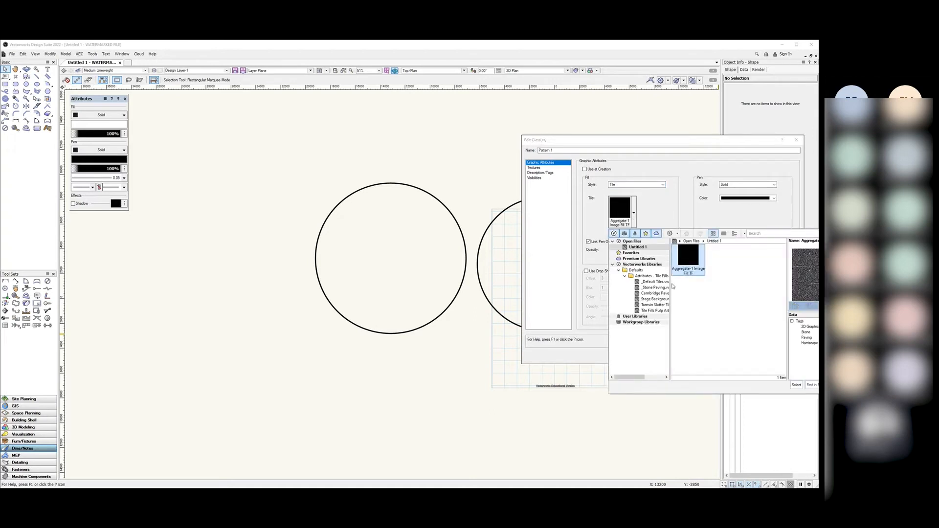
left_click(648, 288)
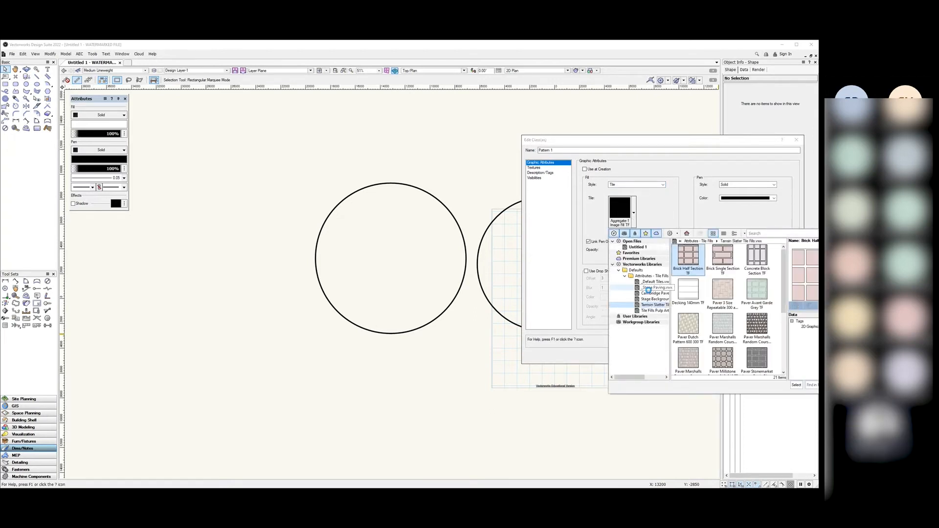
left_click(651, 294)
left_click(653, 299)
left_click(771, 220)
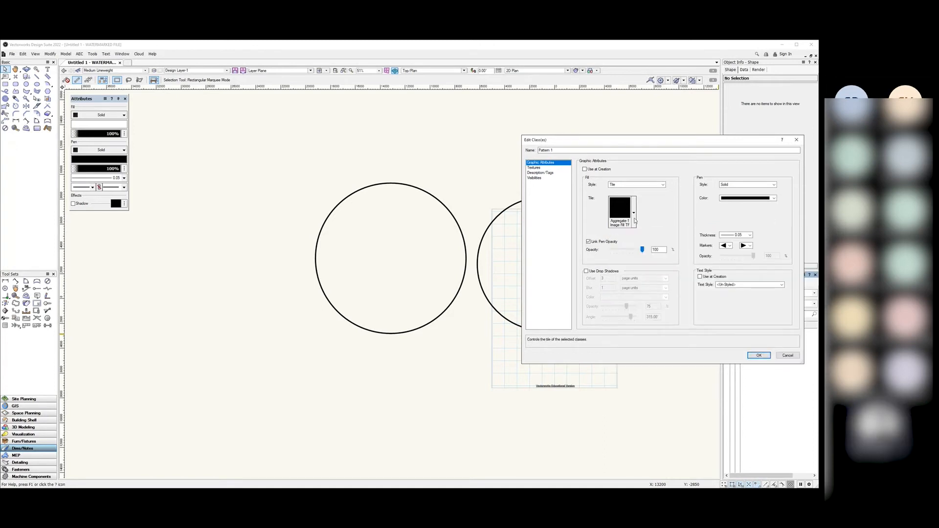
Step: Give Pattern 1 the diagonal stripe fill pattern and confirm the class
left_click(649, 184)
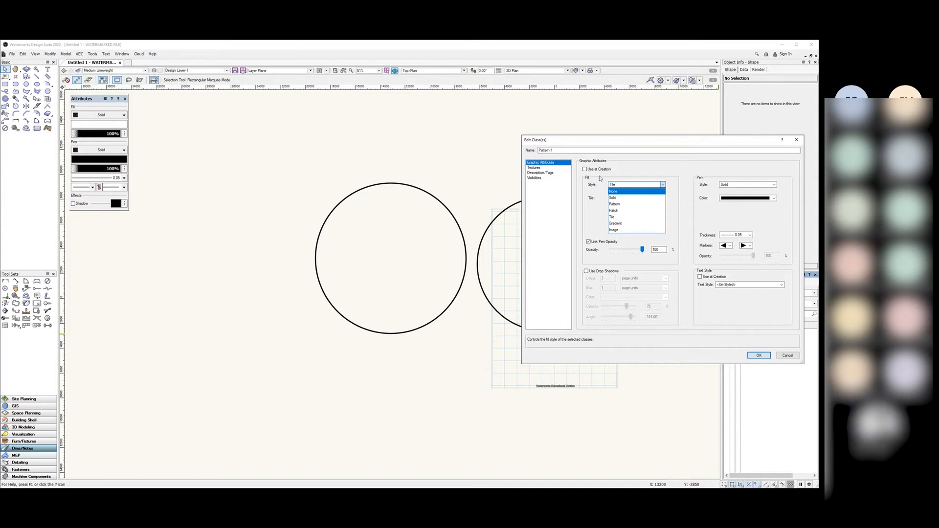
left_click(621, 203)
left_click(622, 199)
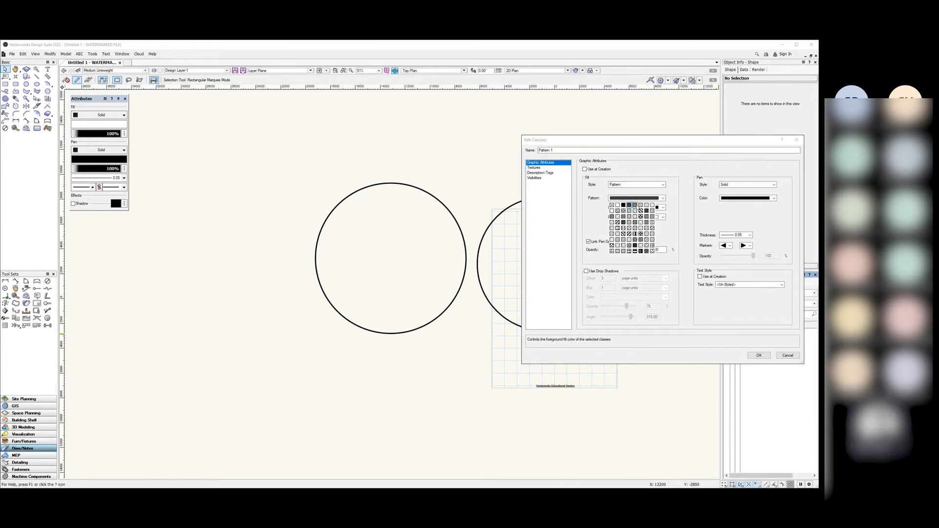
left_click(634, 205)
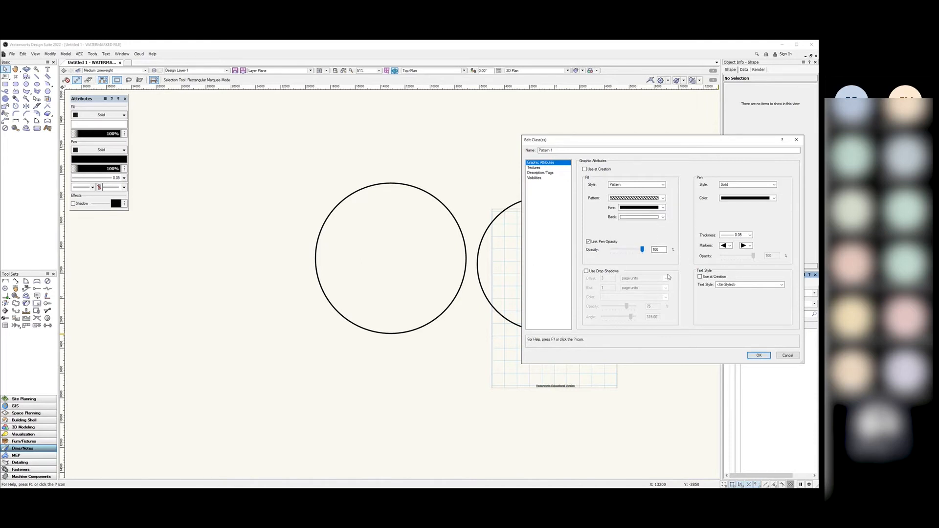
left_click(758, 356)
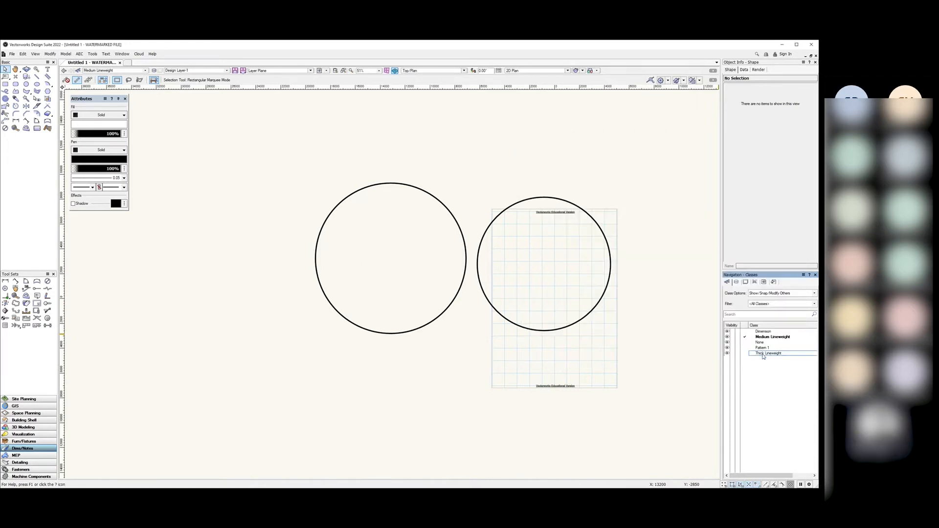
Step: Assign the left circle to the Pattern 1 class so it shows diagonal stripes
left_click(421, 323)
left_click(814, 86)
left_click(757, 126)
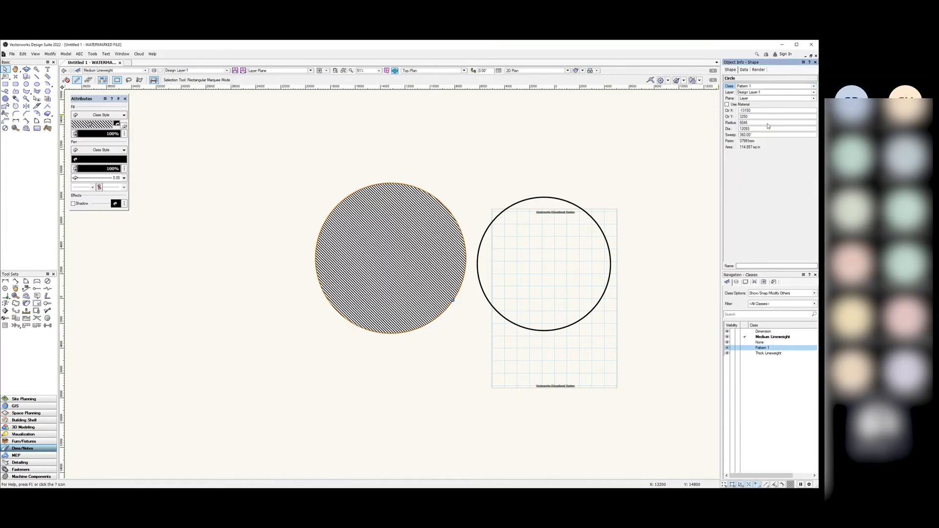
left_click(492, 141)
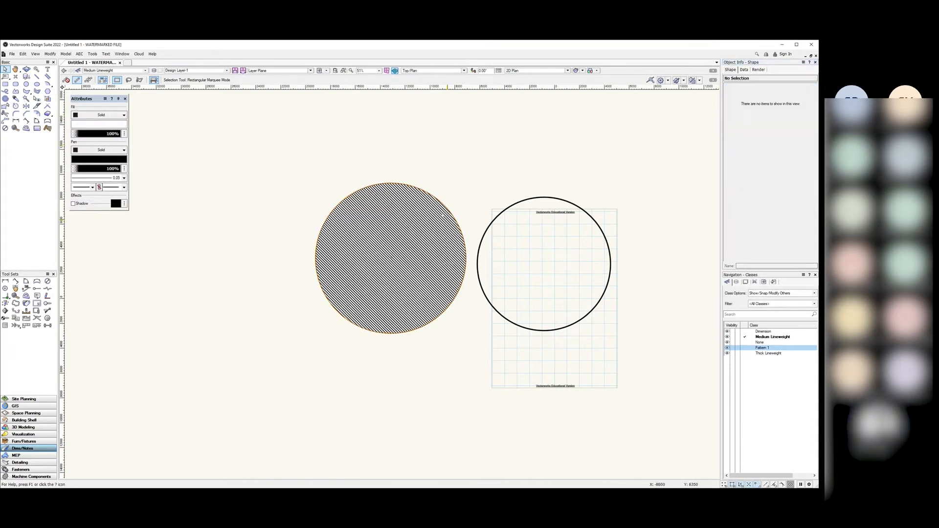
Step: Reopen the Pattern 1 class settings via Edit in Navigation - Classes
scroll(447, 220, "up", 2)
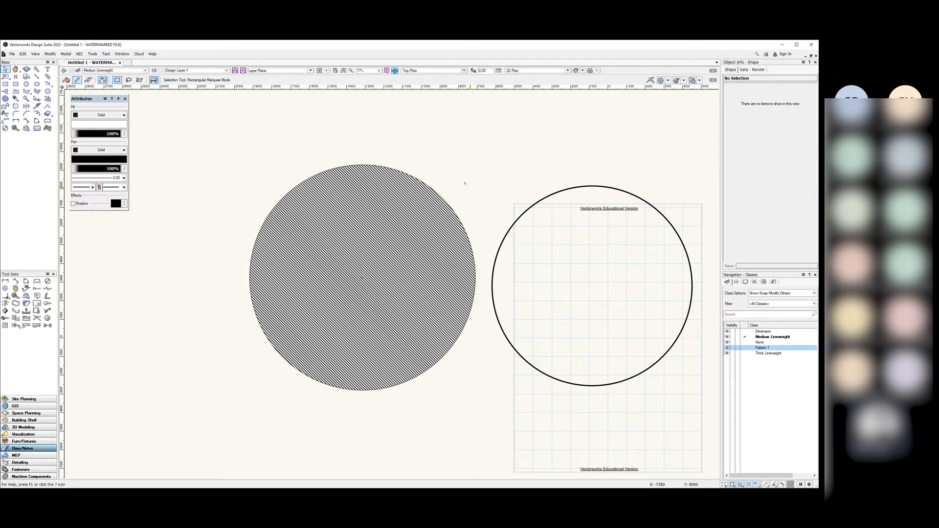
left_click(764, 348)
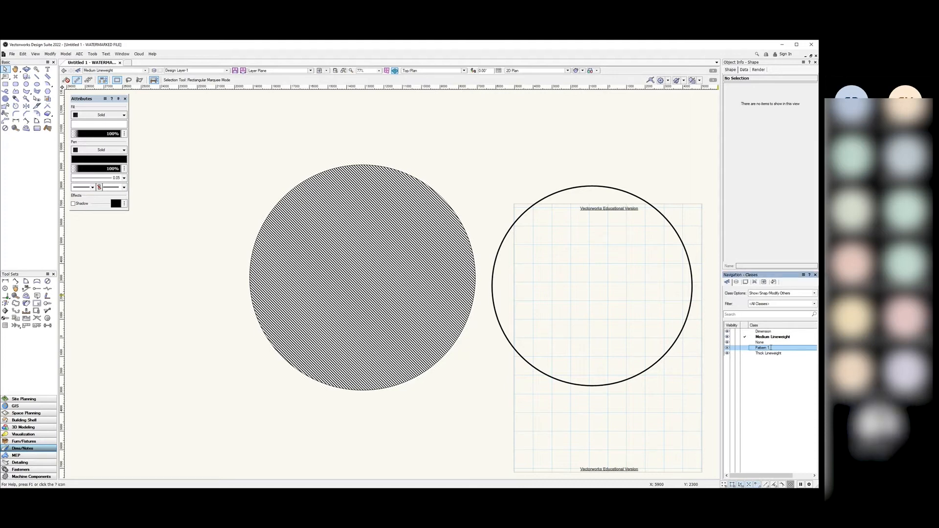
right_click(771, 348)
left_click(784, 360)
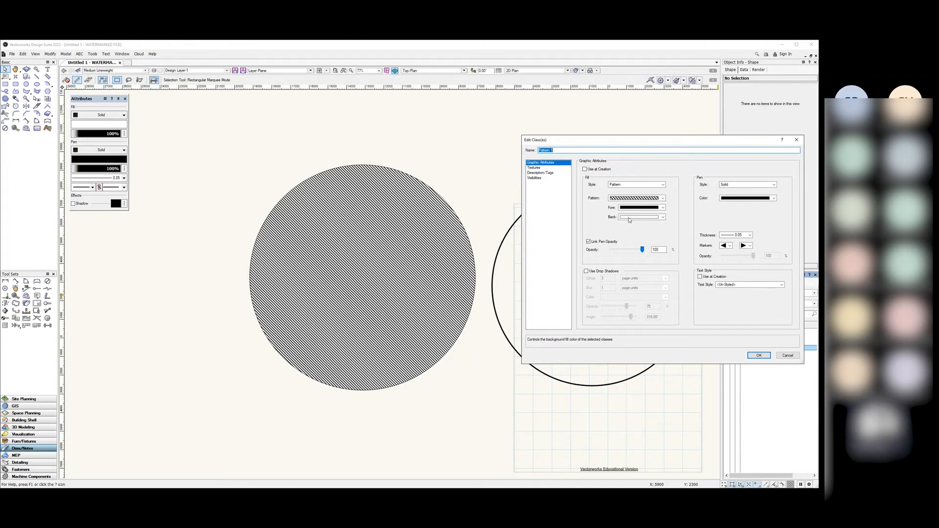
Step: Set the Pattern 1 class fill Fore colour to red and confirm
left_click(661, 209)
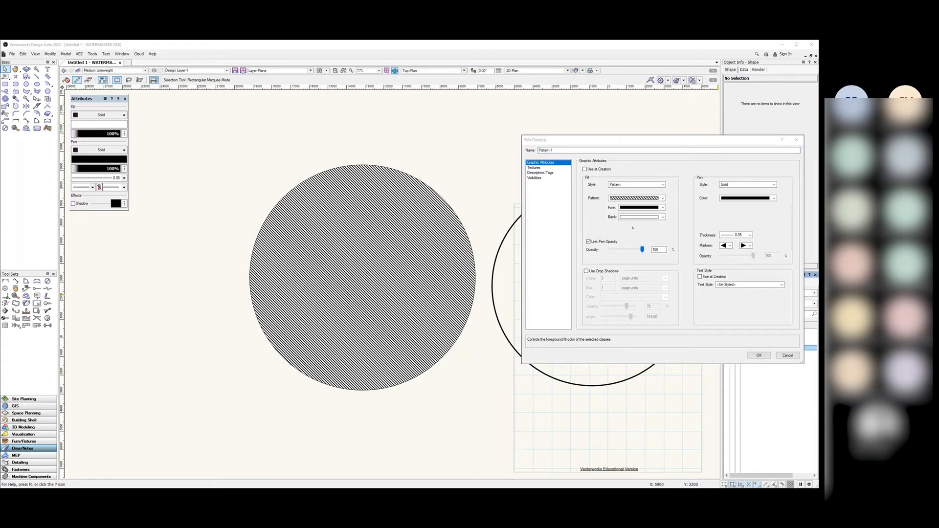
left_click(634, 228)
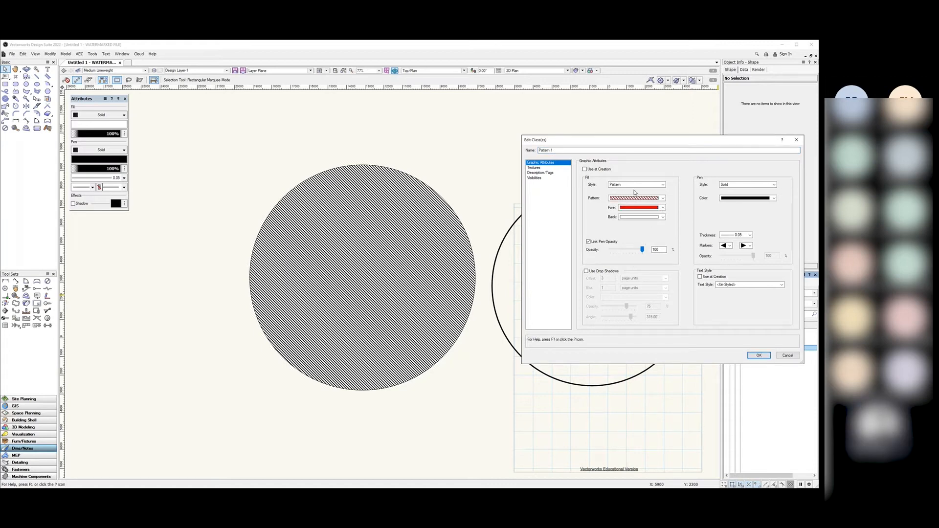
left_click(766, 357)
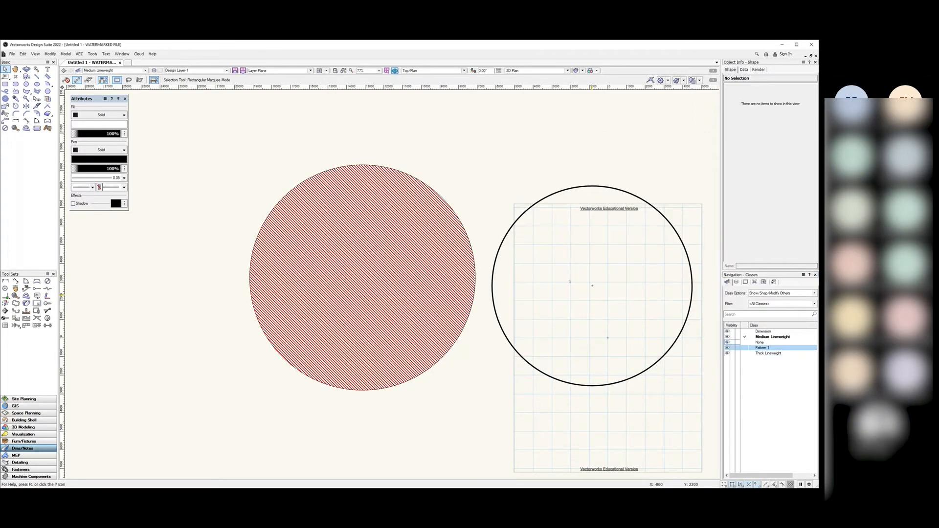
Step: Reopen the Pattern 1 class settings and move the window aside
left_click(761, 347)
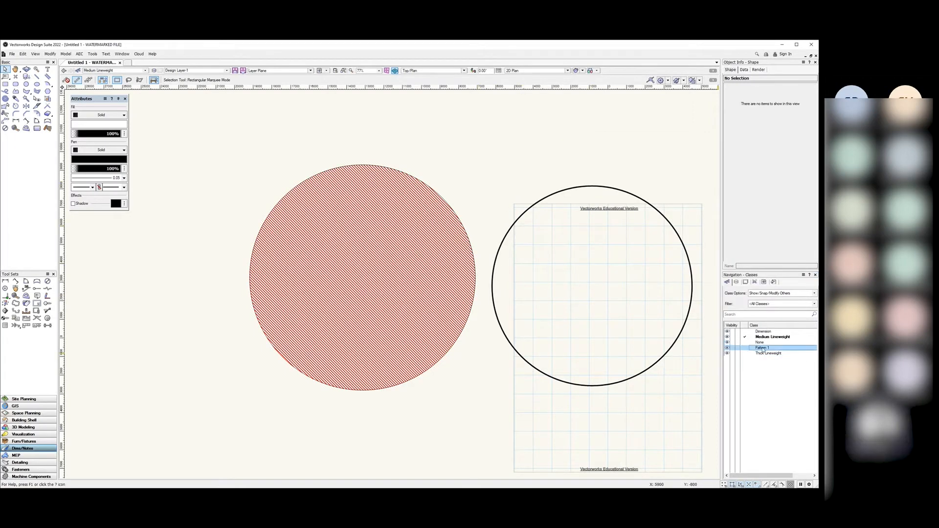
right_click(764, 348)
left_click(773, 359)
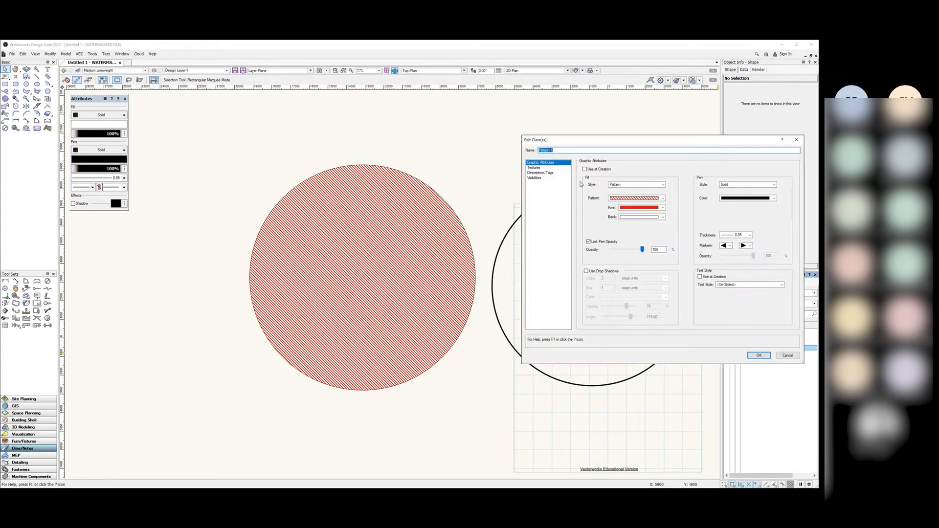
left_click(629, 230)
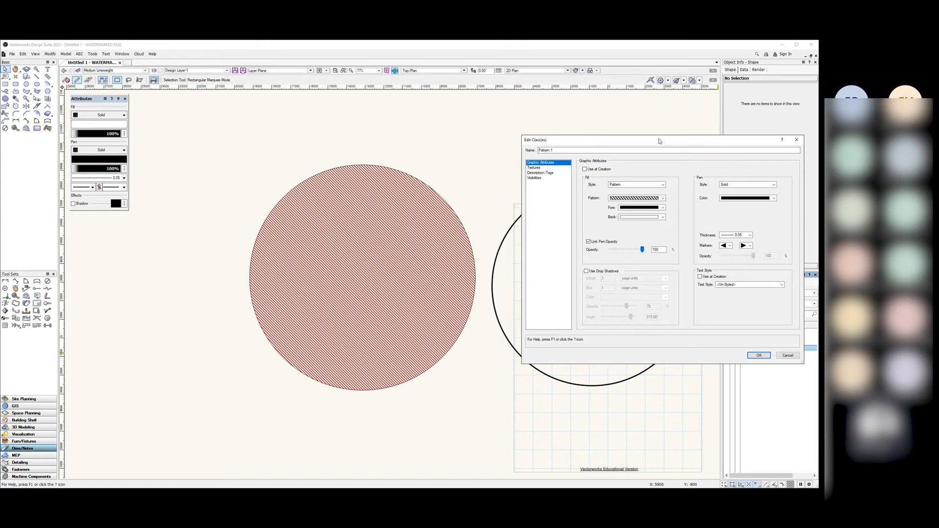
left_click_drag(658, 141, 651, 138)
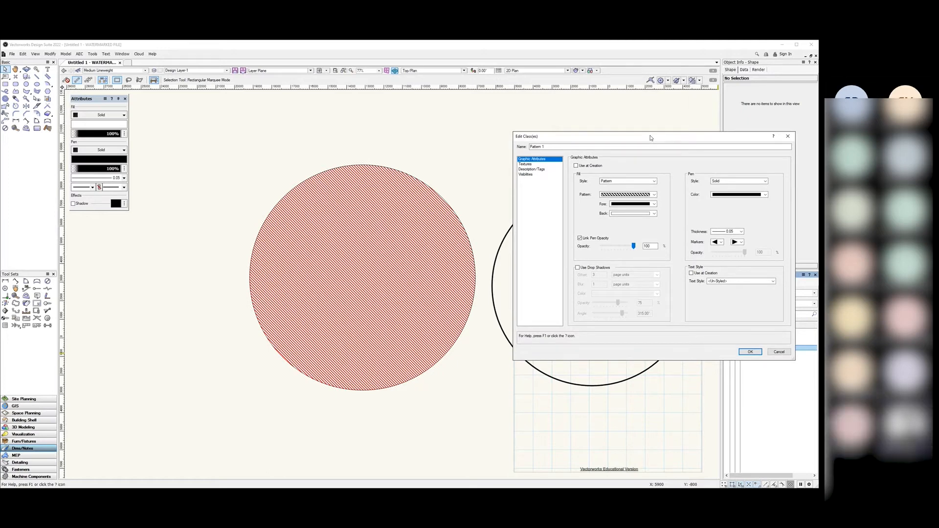
left_click_drag(651, 138, 644, 132)
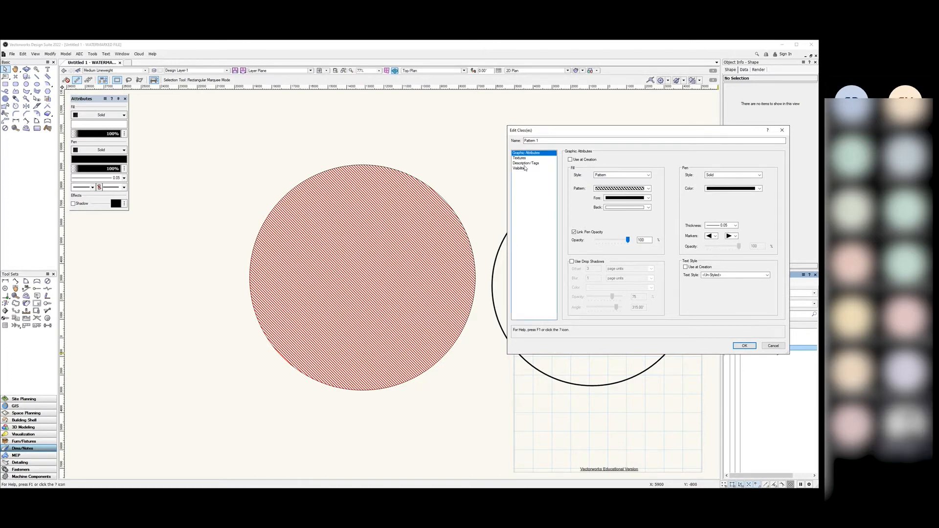
Step: Check the Fill Pattern and Style lists, keeping Pattern, then close without saving and inspect the red-striped circle
left_click(610, 189)
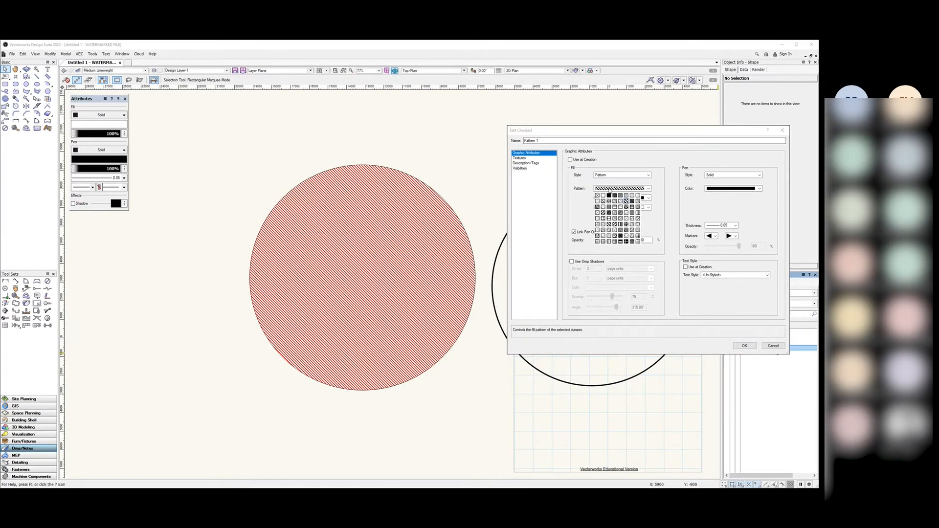
left_click(623, 188)
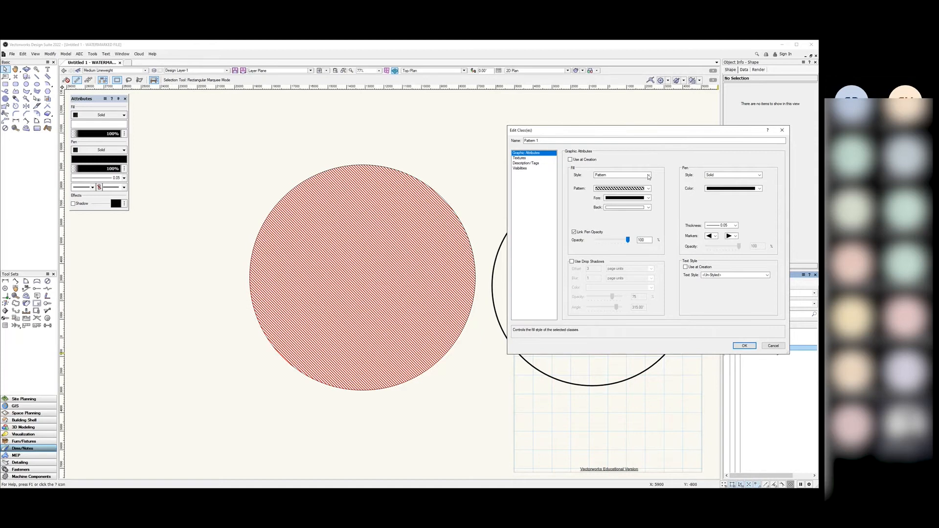
left_click(649, 175)
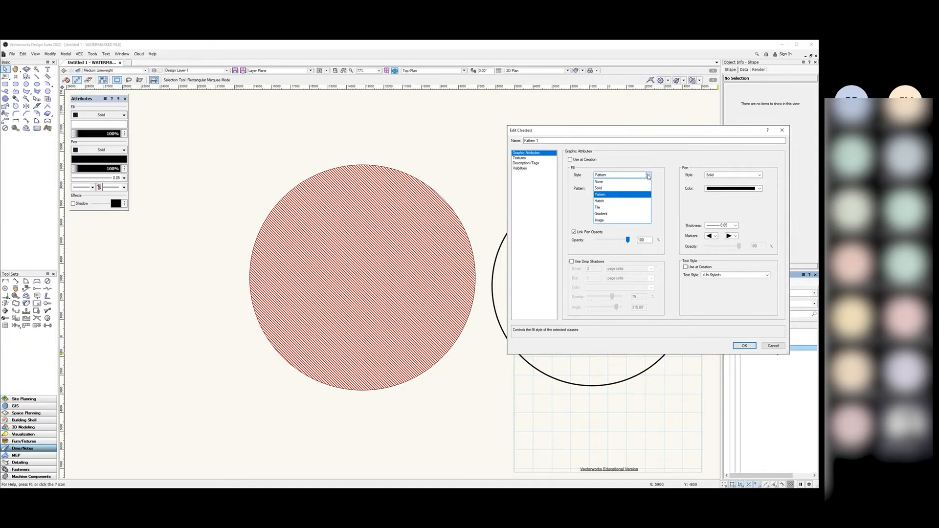
left_click(648, 176)
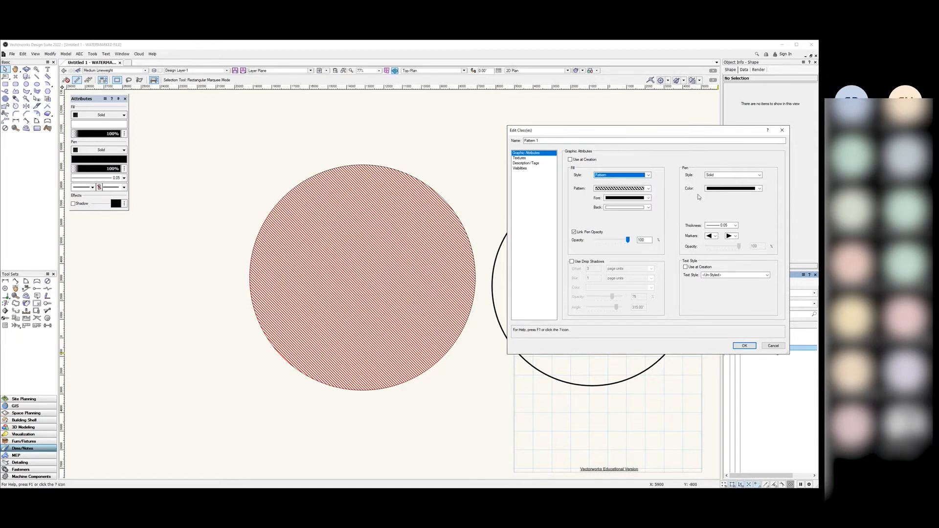
left_click(780, 131)
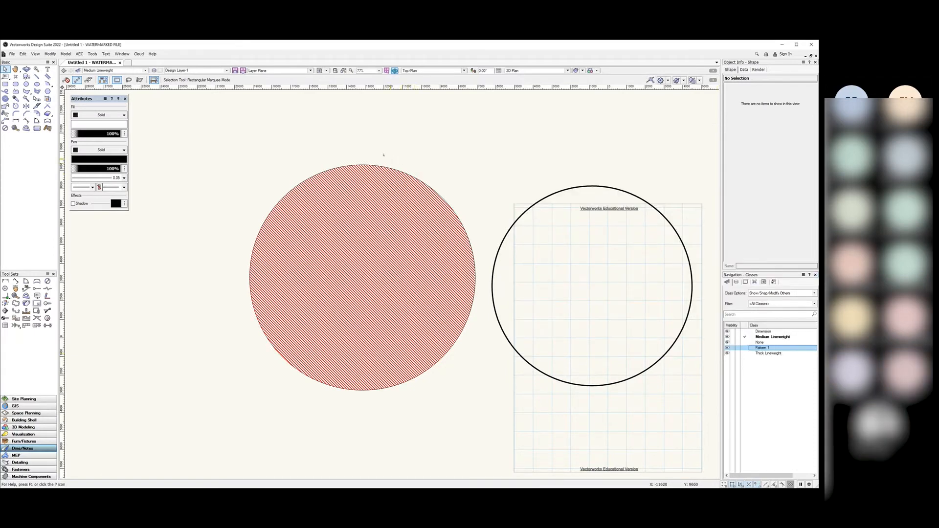
left_click(455, 341)
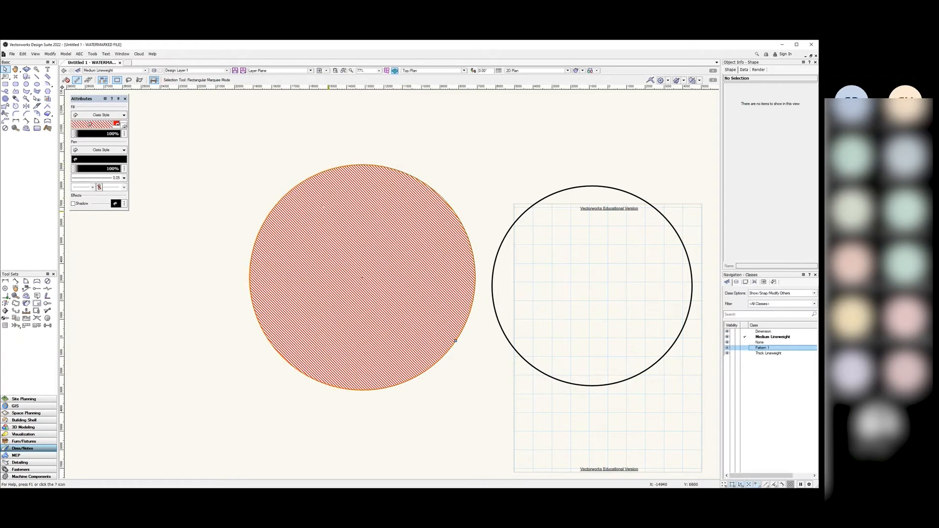
left_click(219, 224)
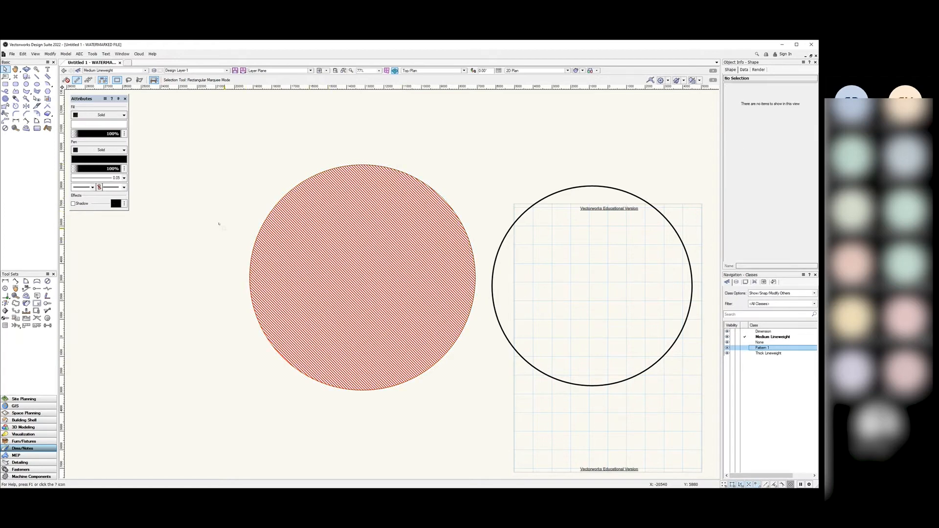
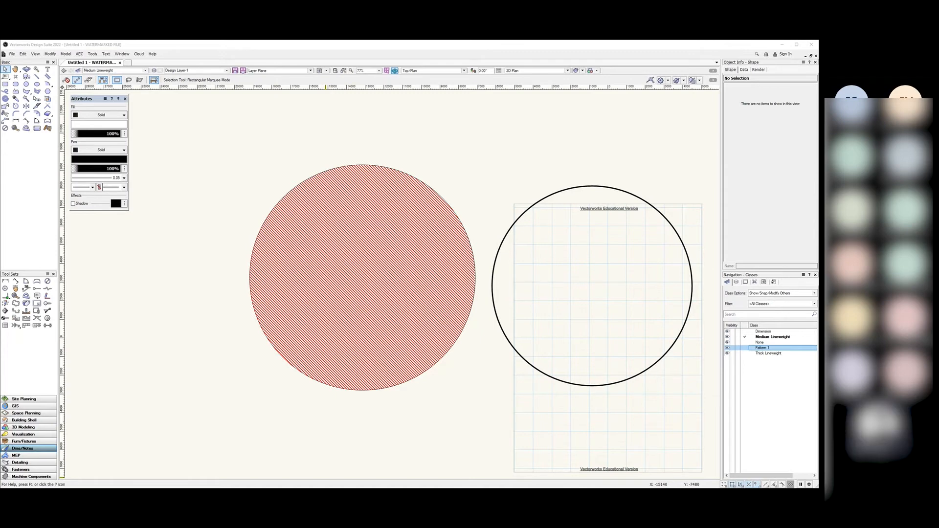
Step: Reposition the Attributes palette, select the red hatched circle and open its Fill style list
left_click(465, 143)
mouse_move(85, 100)
left_mouse_down()
mouse_move(134, 126)
mouse_move(95, 106)
left_mouse_up()
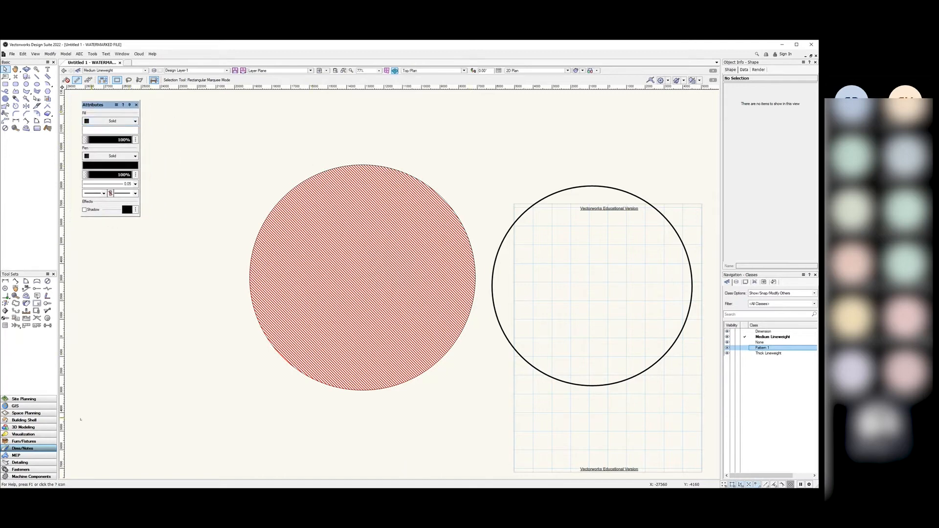
left_click_drag(98, 109, 93, 105)
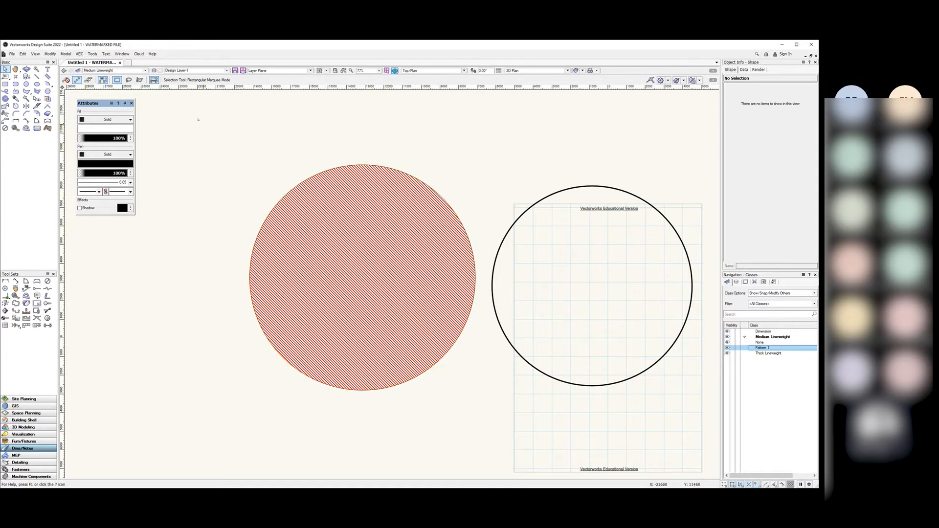
left_click(456, 341)
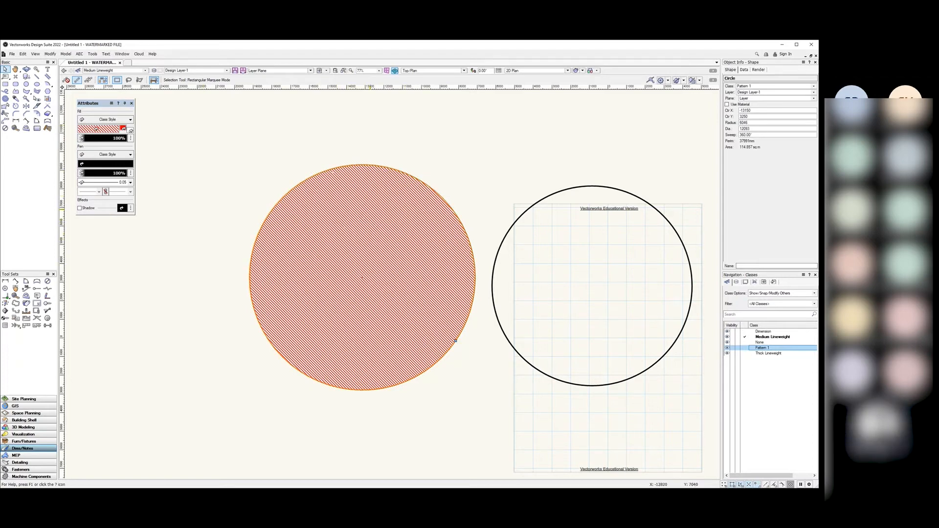
left_click(508, 229)
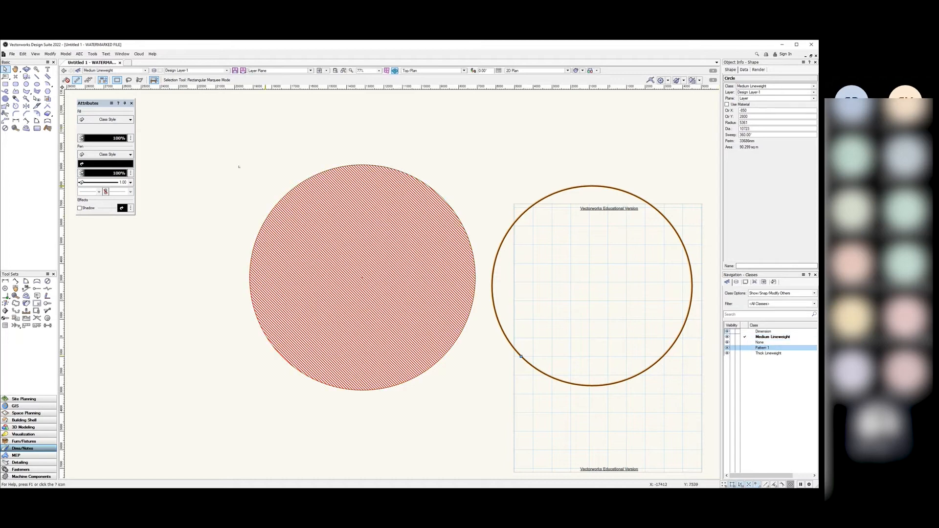
left_click(455, 341)
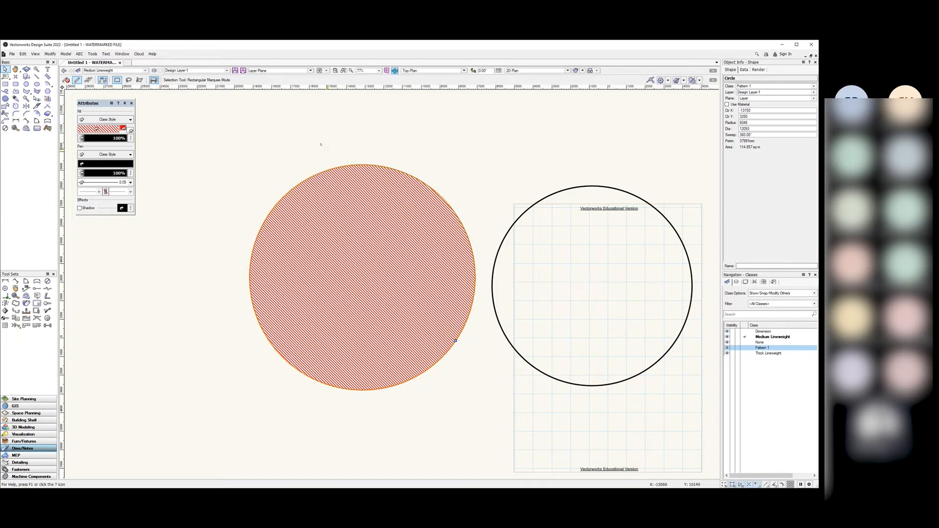
left_click(106, 120)
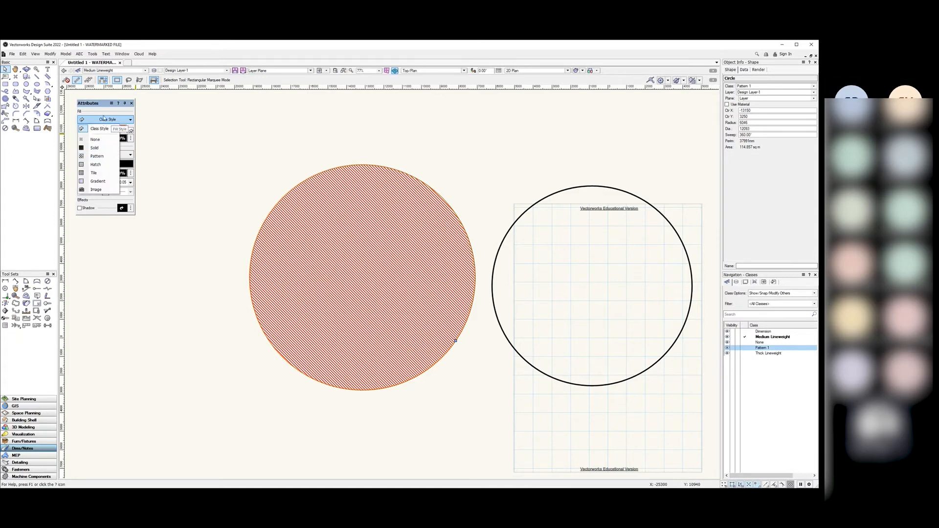
Step: Switch the hatched circle's fill to Solid with a light cyan colour
left_click(101, 148)
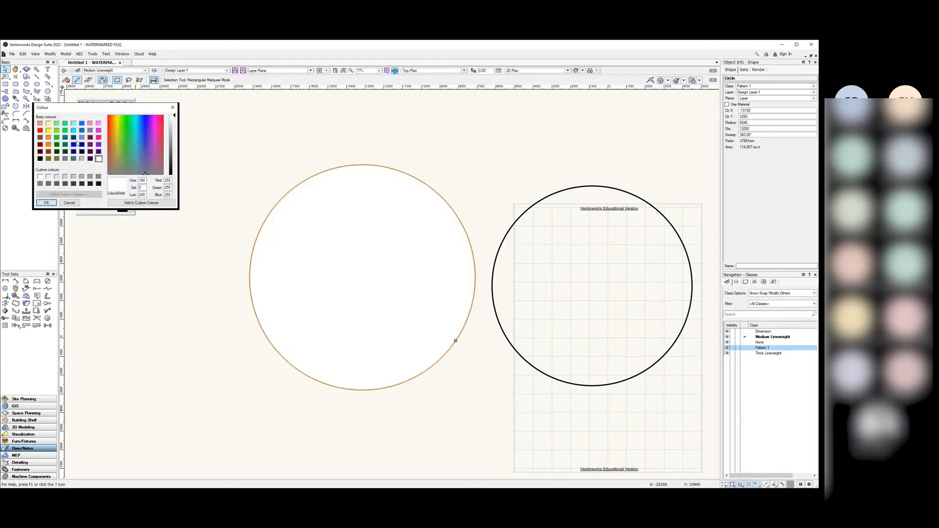
left_click(74, 123)
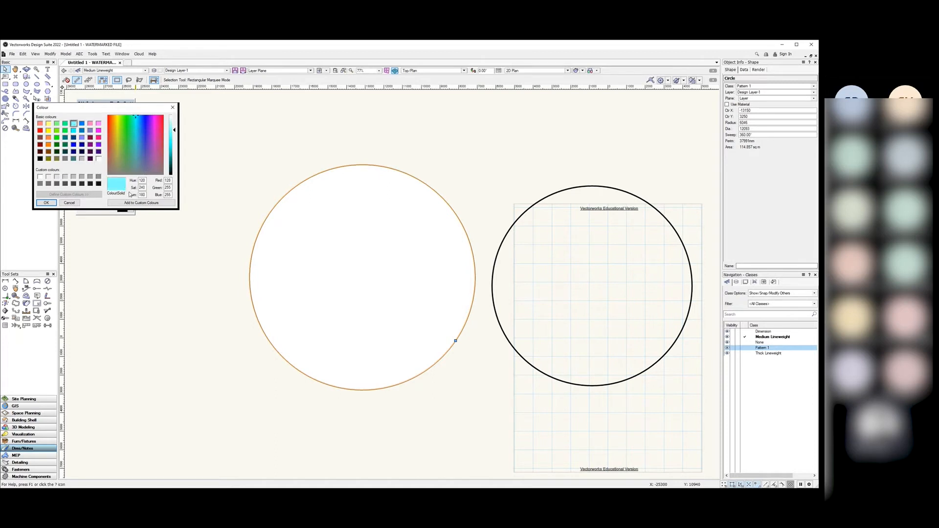
left_click(46, 202)
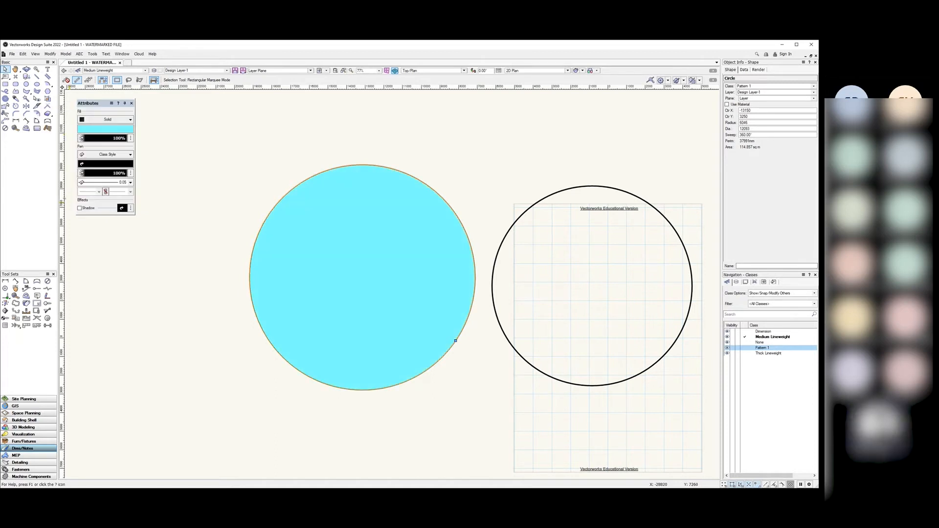
left_click(107, 154)
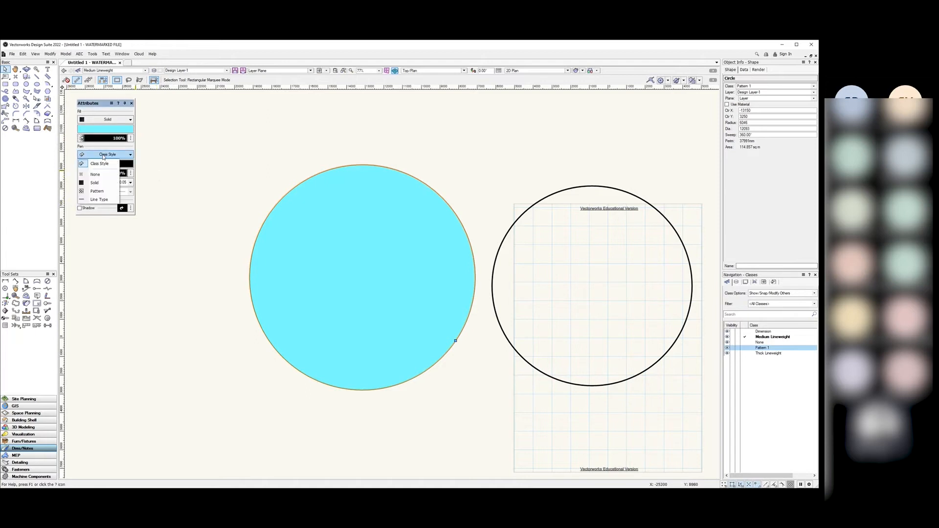
Step: Set the circle's pen style to Line Type and its fill to None
left_click(99, 200)
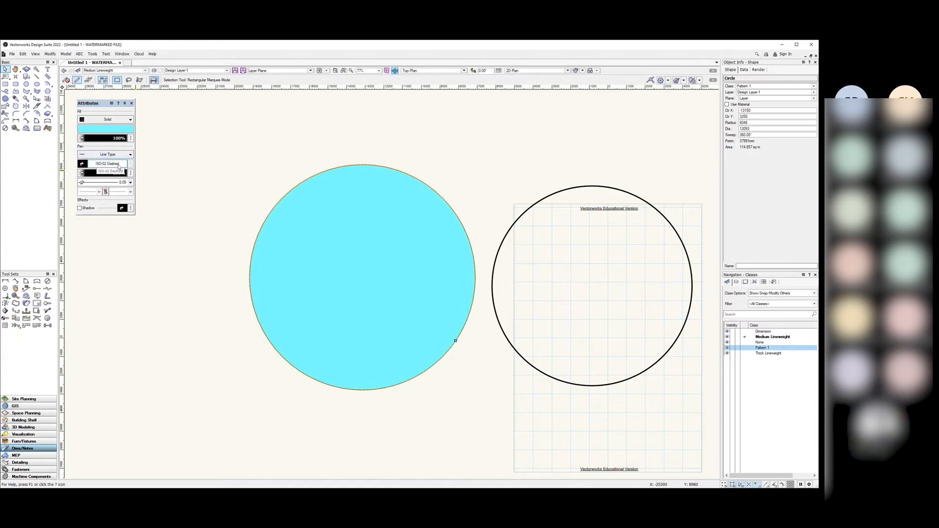
left_click(106, 119)
left_click(100, 126)
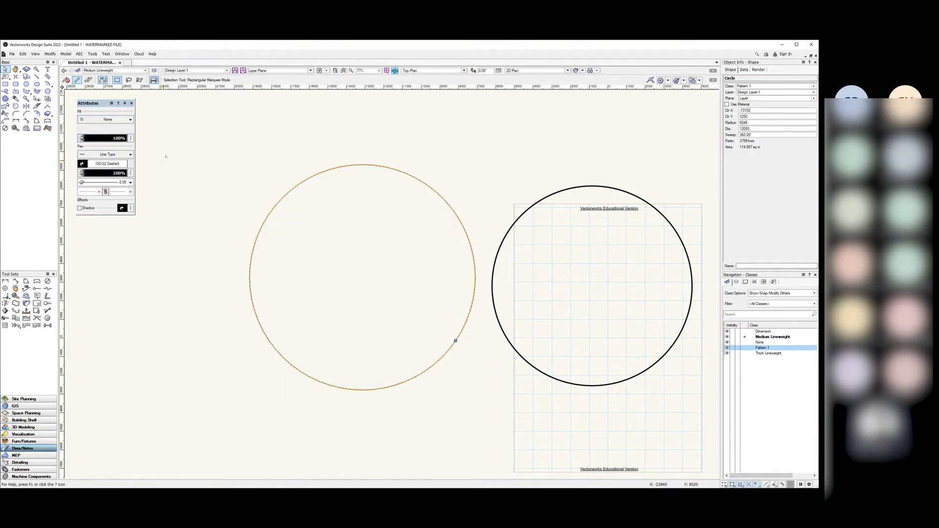
Step: Choose Water Proof Material [CN] from _Default Line Types as the circle's outline
left_click(118, 164)
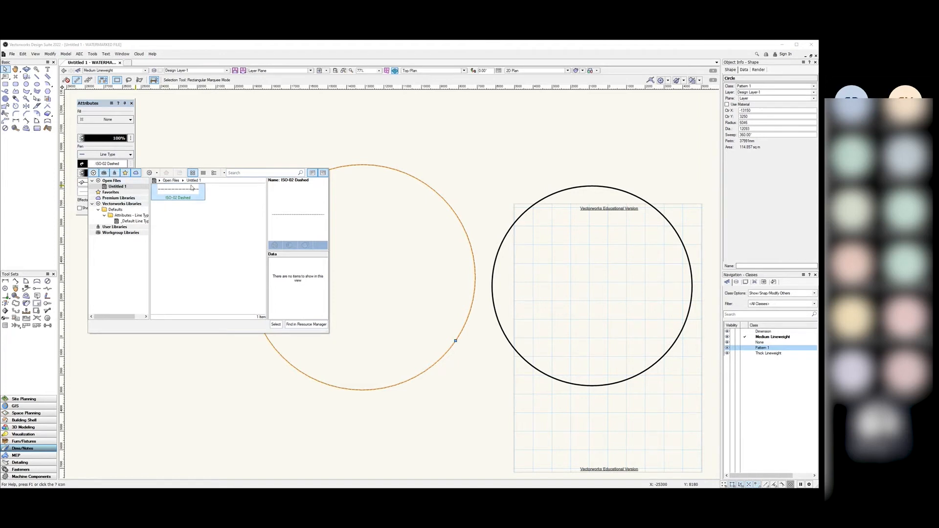
left_click_drag(150, 217, 156, 216)
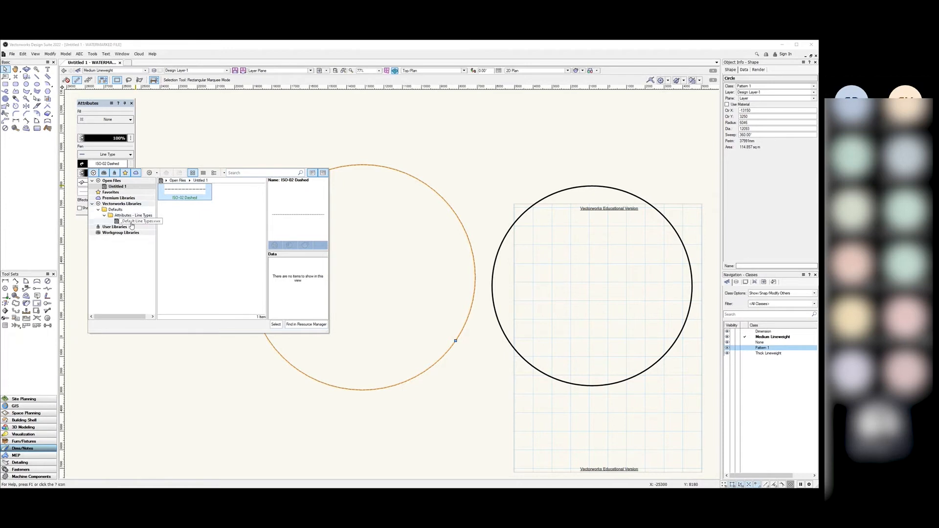
left_click(132, 222)
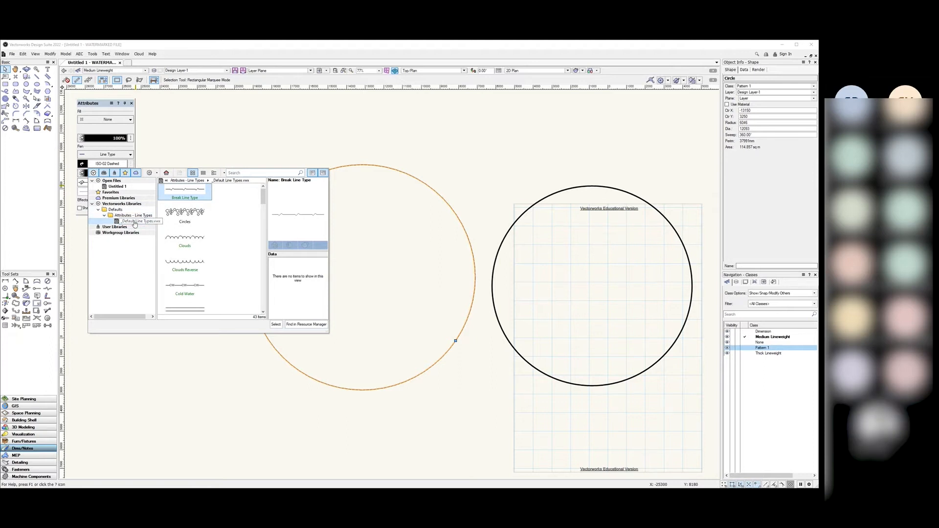
scroll(207, 235, "down", 3)
scroll(207, 235, "down", 6)
scroll(207, 236, "down", 8)
scroll(207, 235, "up", 1)
scroll(207, 236, "down", 1)
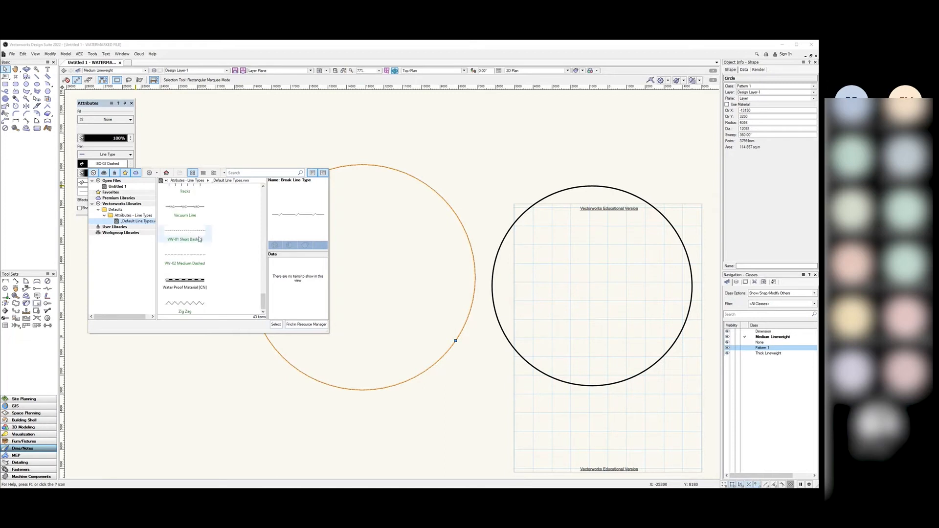
left_click(188, 282)
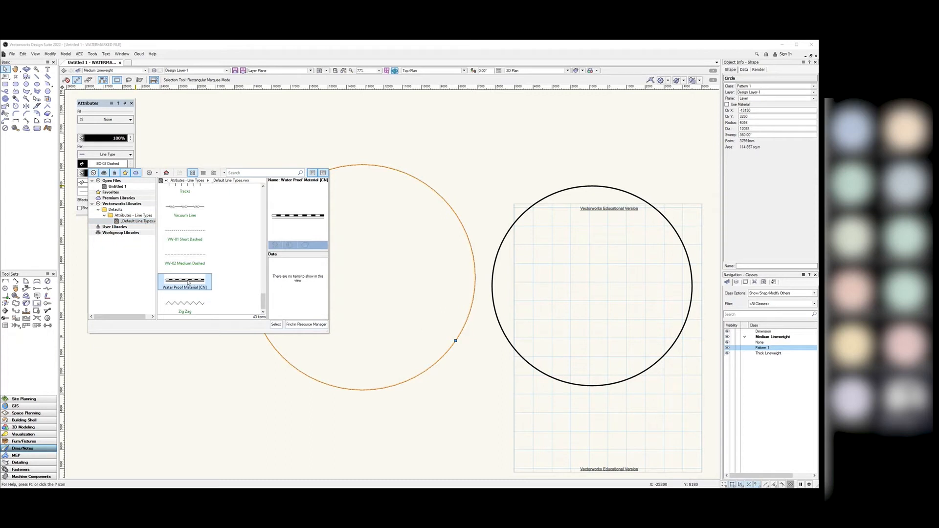
left_click(277, 326)
Step: Apply the chosen line type, zoom in to inspect the outline and reselect the circle
left_click(203, 287)
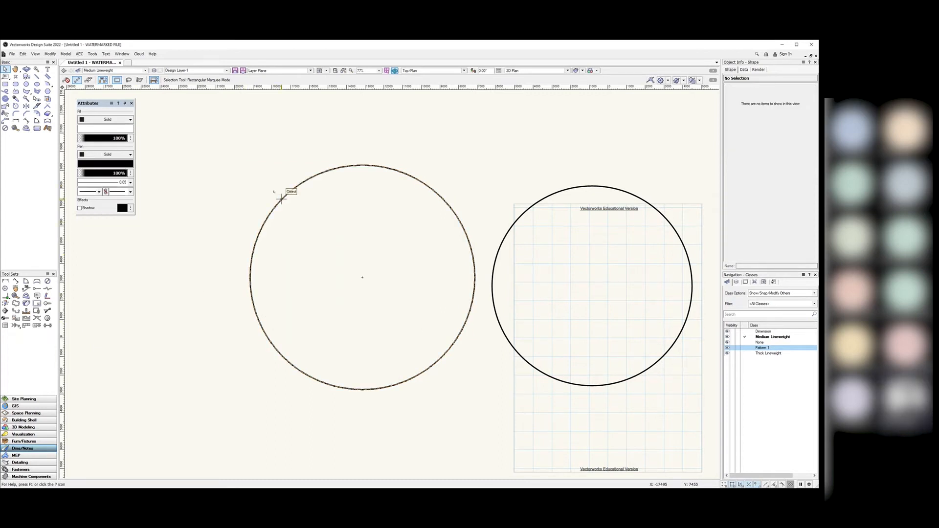
scroll(284, 198, "up", 5)
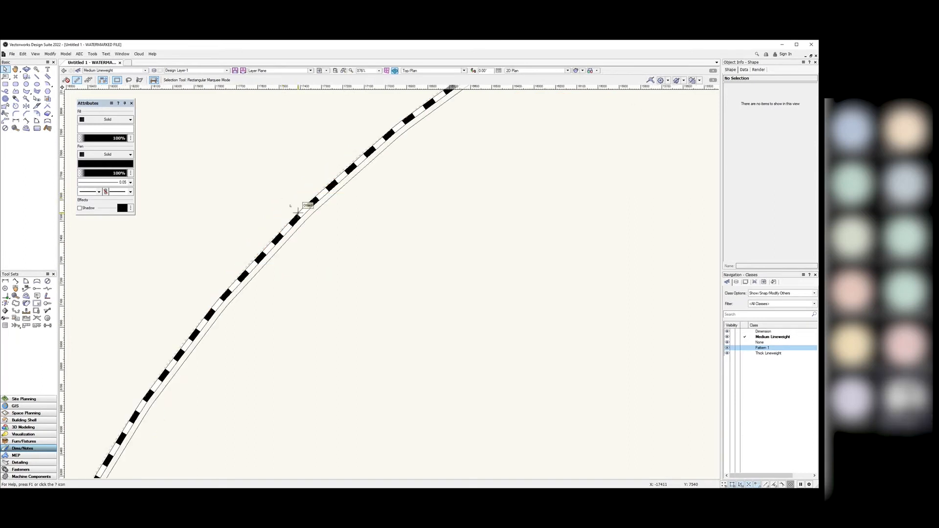
scroll(298, 210, "up", 6)
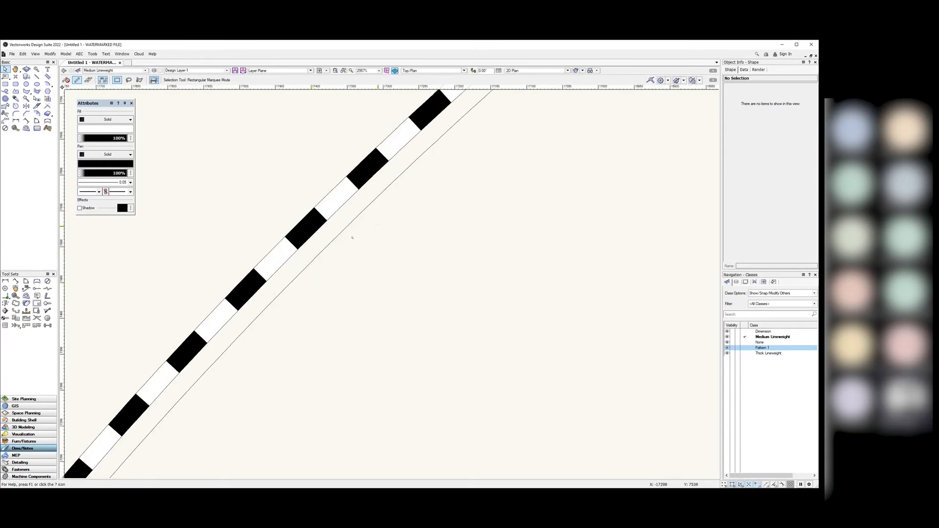
scroll(352, 238, "down", 8)
scroll(659, 255, "up", 3)
scroll(659, 255, "up", 2)
scroll(636, 269, "down", 6)
scroll(628, 279, "up", 5)
scroll(627, 279, "up", 1)
left_click(671, 276)
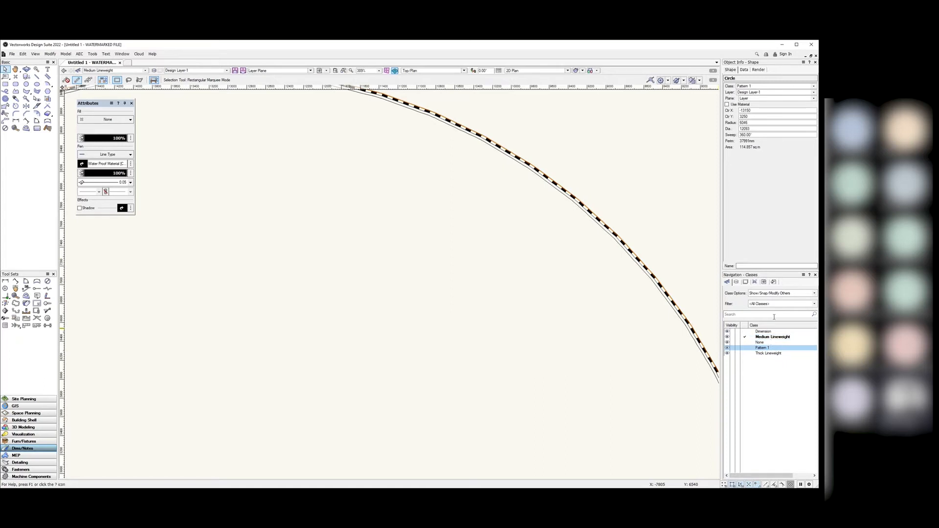
Step: Change the circle's outline line type to ISO-03 Dashed Spaced
scroll(558, 213, "down", 3)
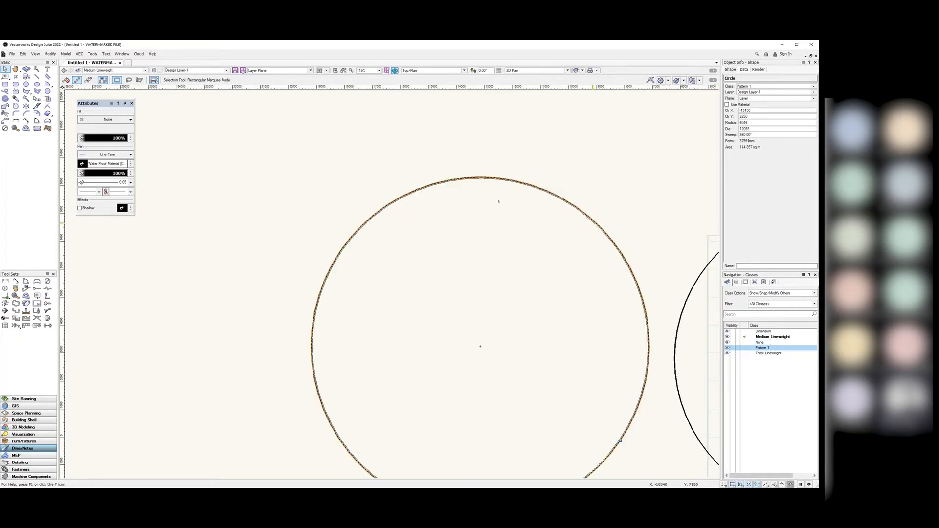
left_click(112, 165)
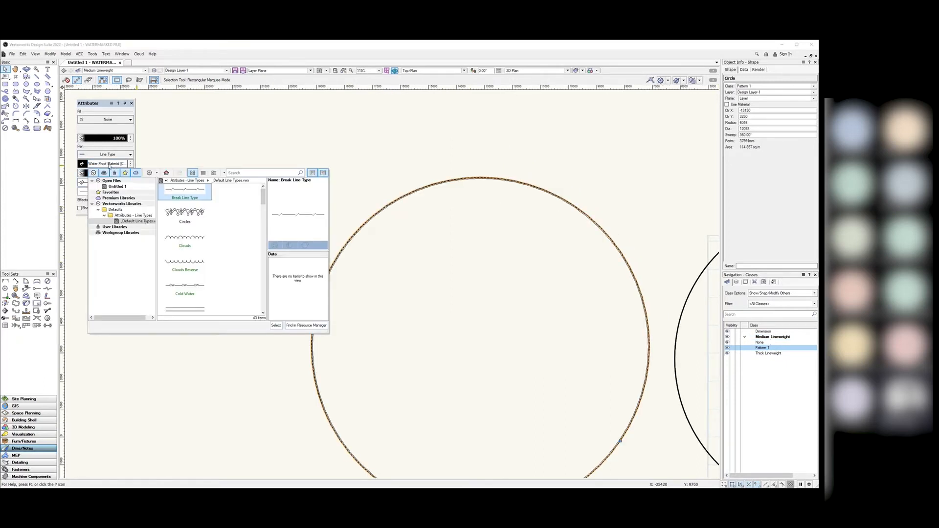
scroll(195, 249, "down", 5)
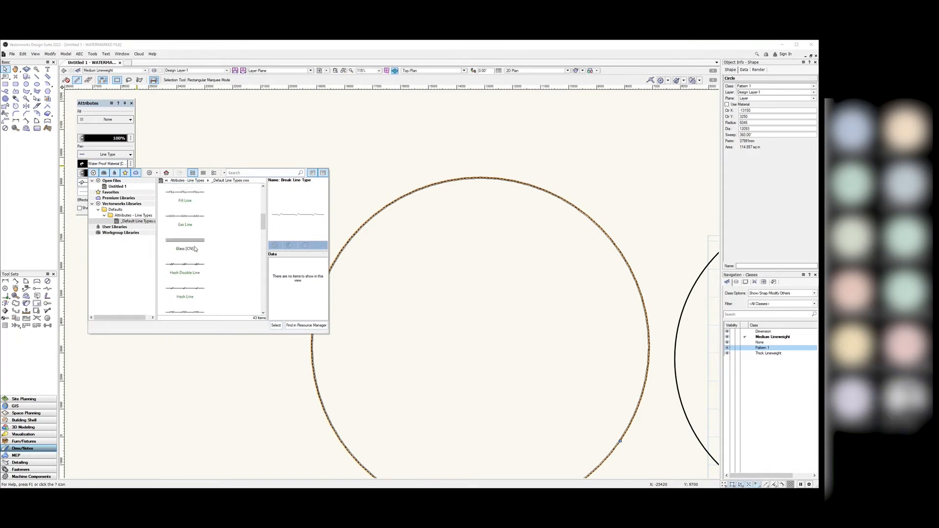
scroll(193, 244, "up", 3)
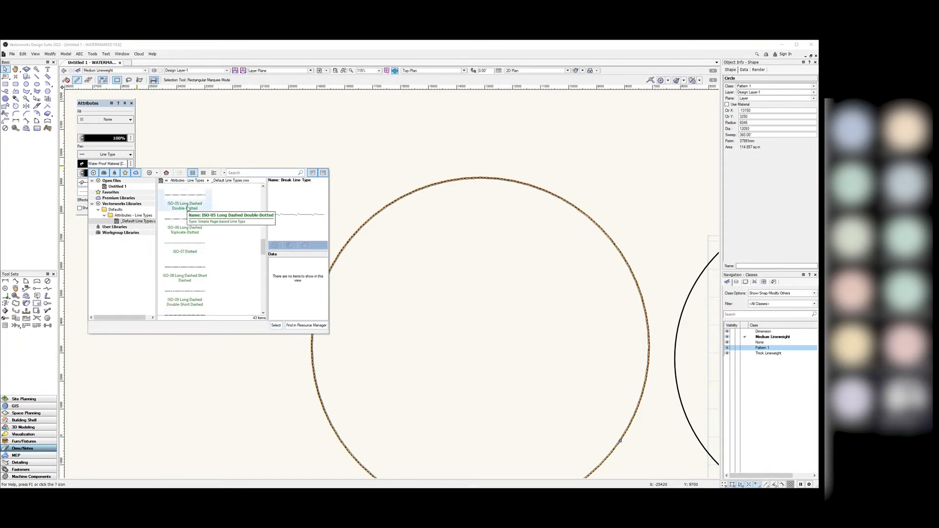
left_click(190, 228)
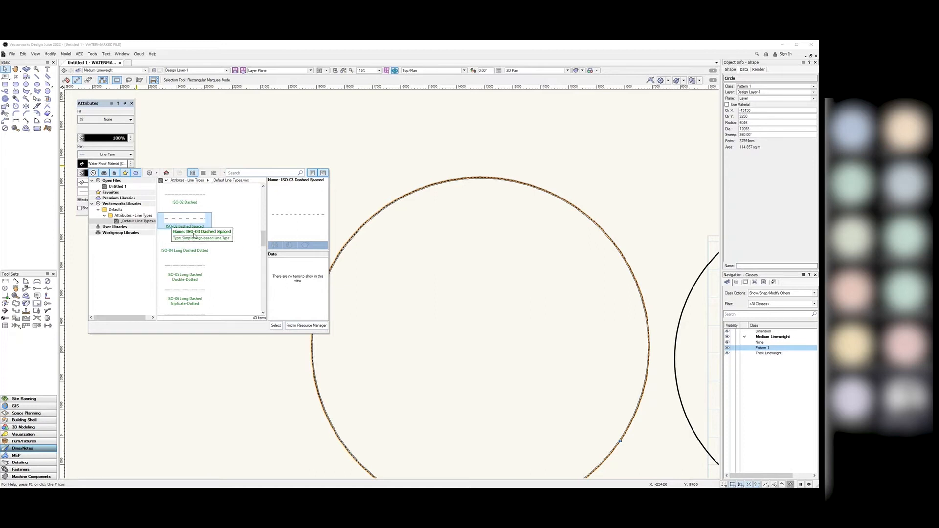
left_click(276, 326)
left_click(225, 279)
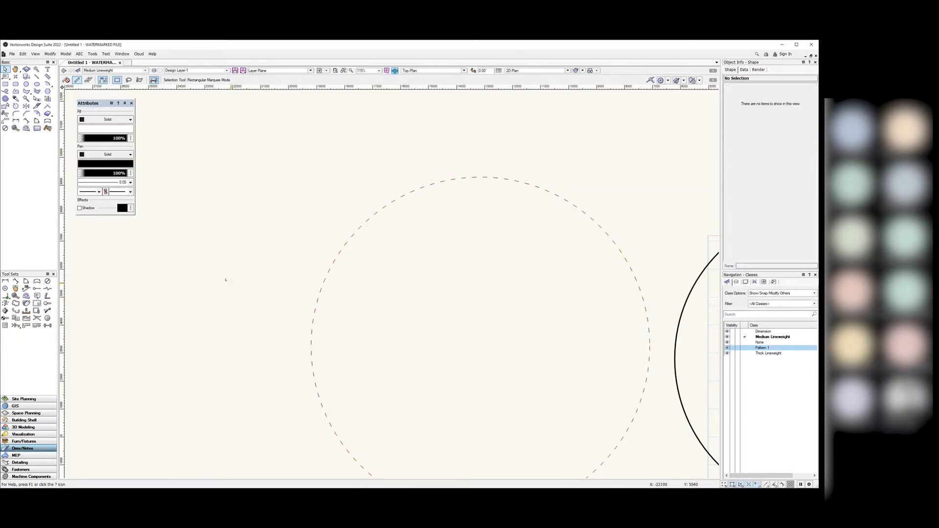
scroll(260, 212, "down", 2)
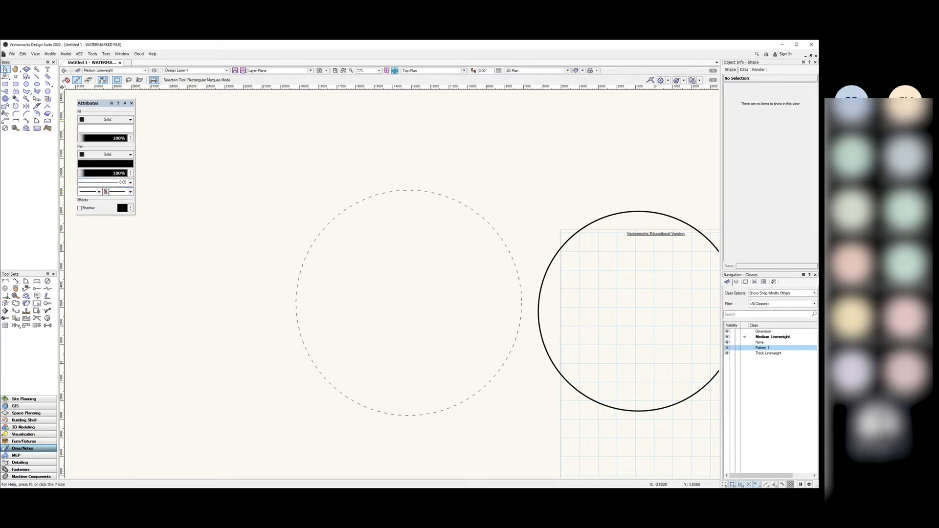
Step: Draw a horizontal 12402 mm line above the dashed circle
left_click(36, 77)
left_click(266, 149)
left_click(499, 148)
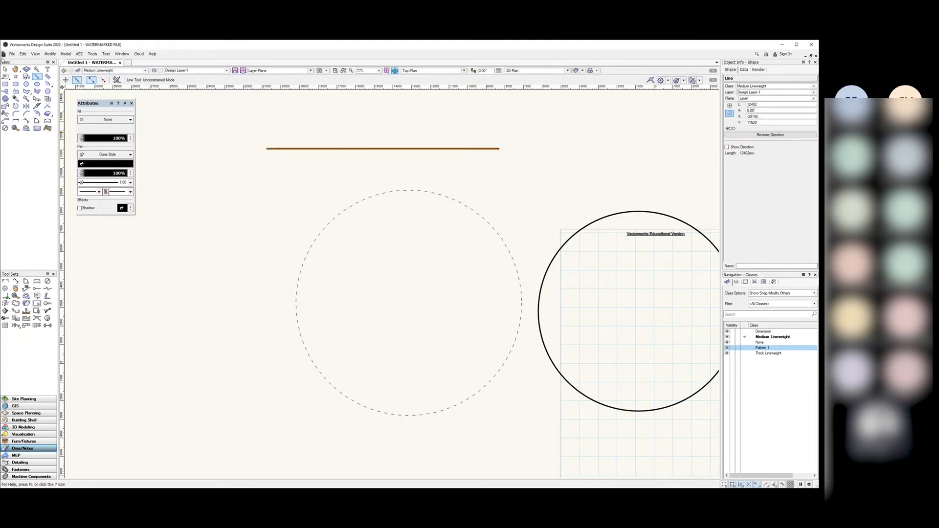
key("x")
Step: Select the line and set arrowhead markers on its ends
left_click(224, 141)
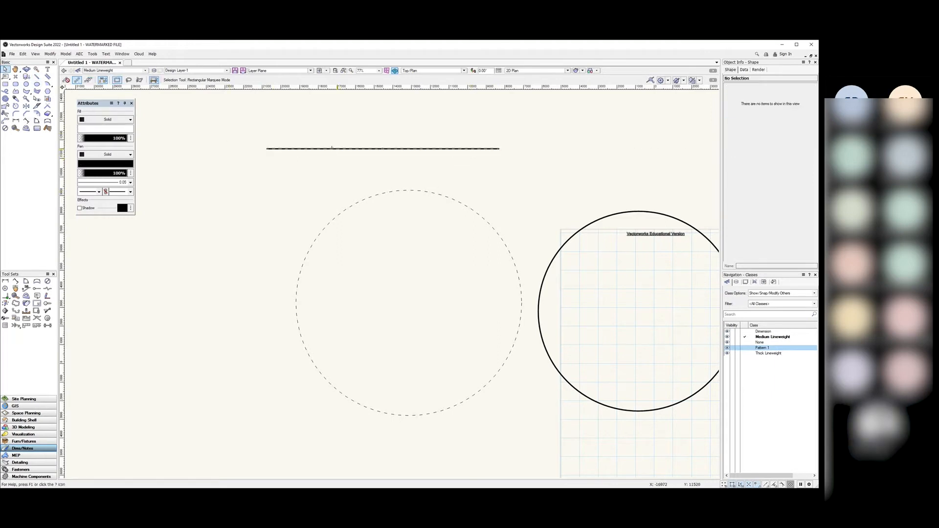
left_click(331, 149)
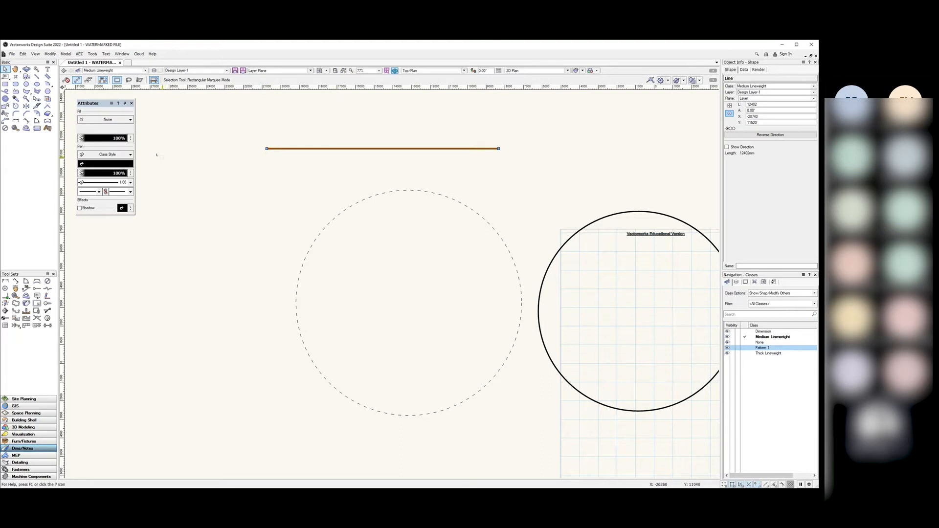
left_click(130, 192)
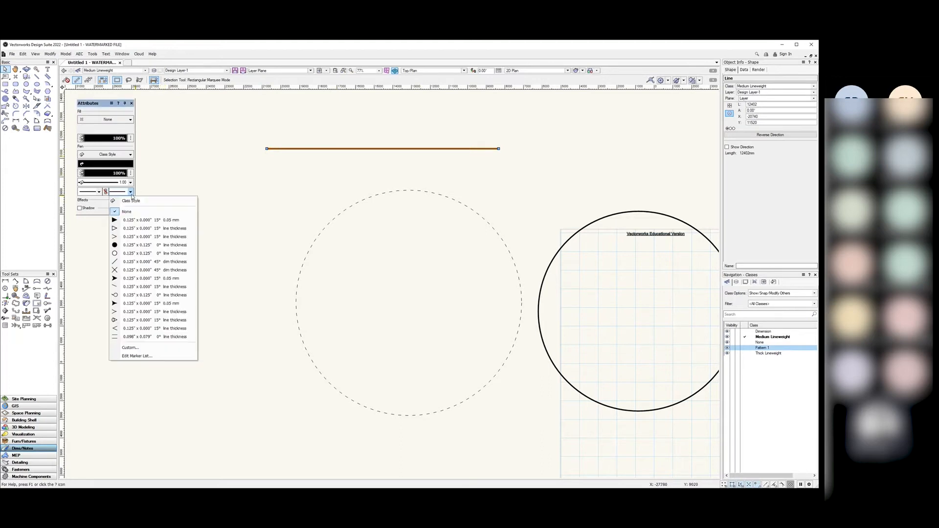
left_click(129, 220)
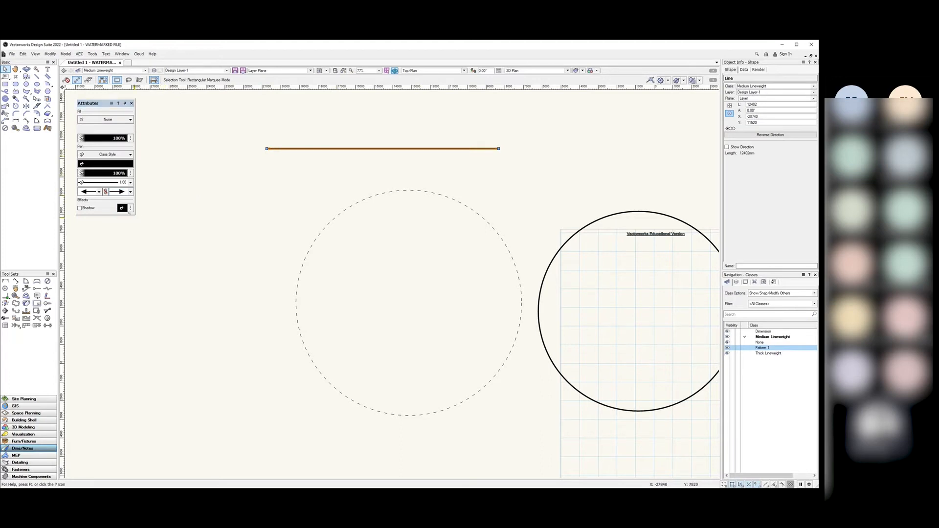
left_click(131, 192)
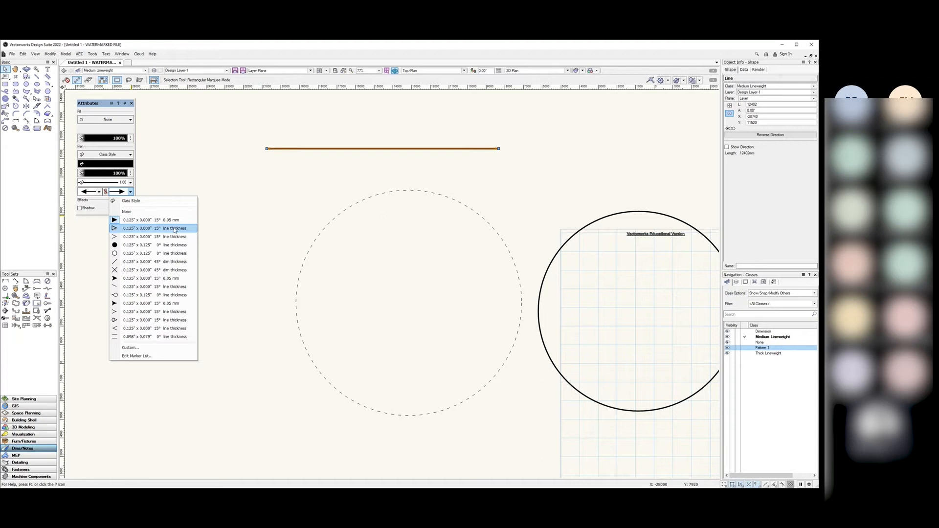
Step: Define a custom Oval end marker with thickness 5, declining the backup prompt
left_click(143, 350)
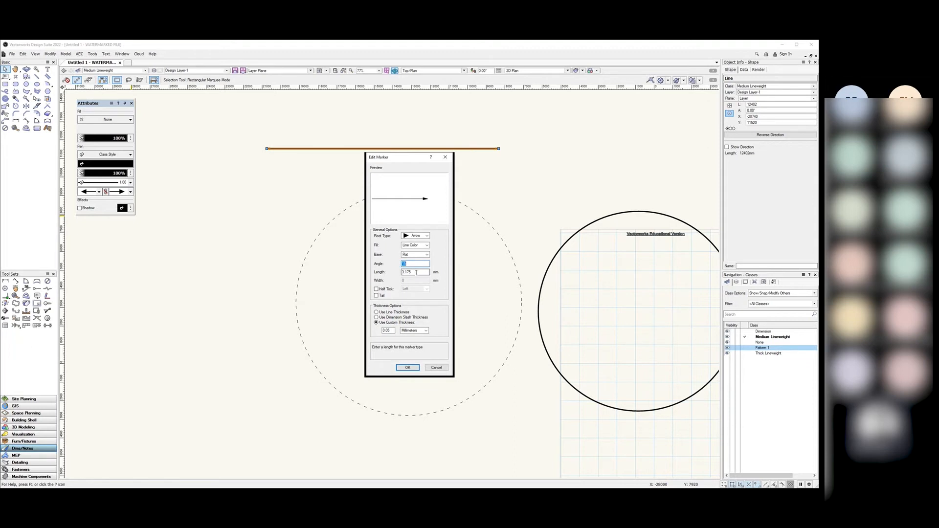
double_click(410, 271)
left_click(426, 235)
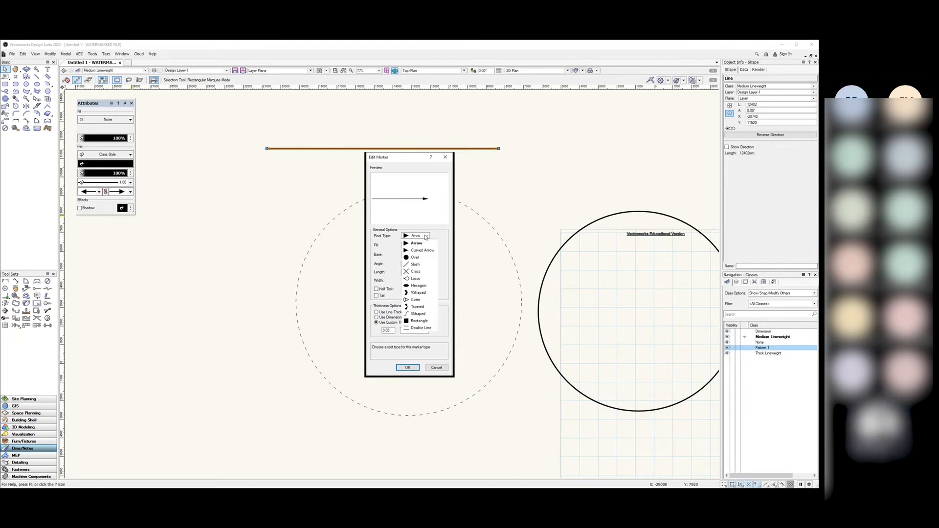
left_click(419, 260)
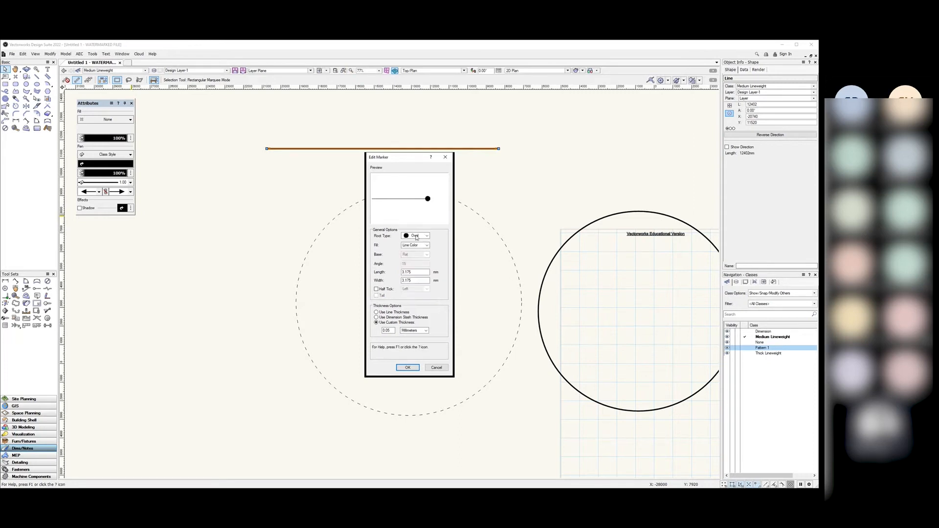
left_click(425, 236)
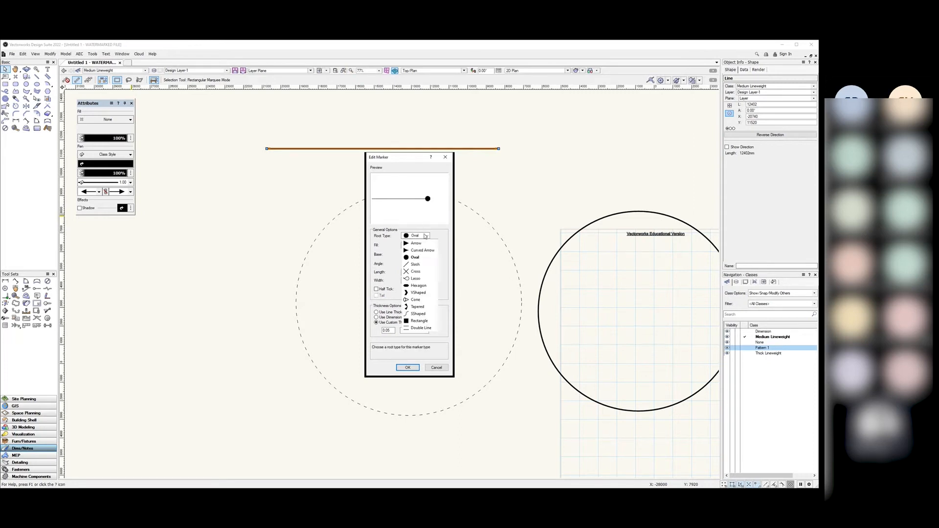
left_click(415, 258)
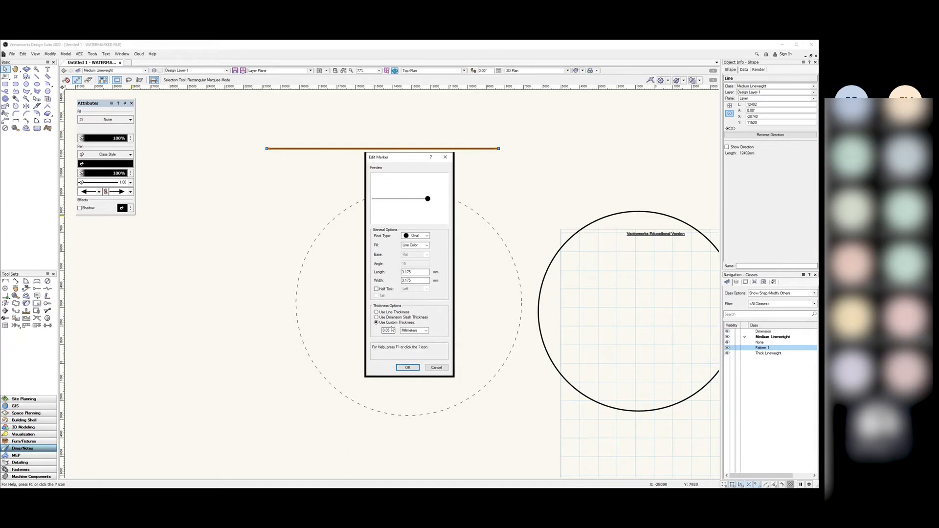
left_click_drag(392, 330, 378, 332)
type("5")
left_click(408, 367)
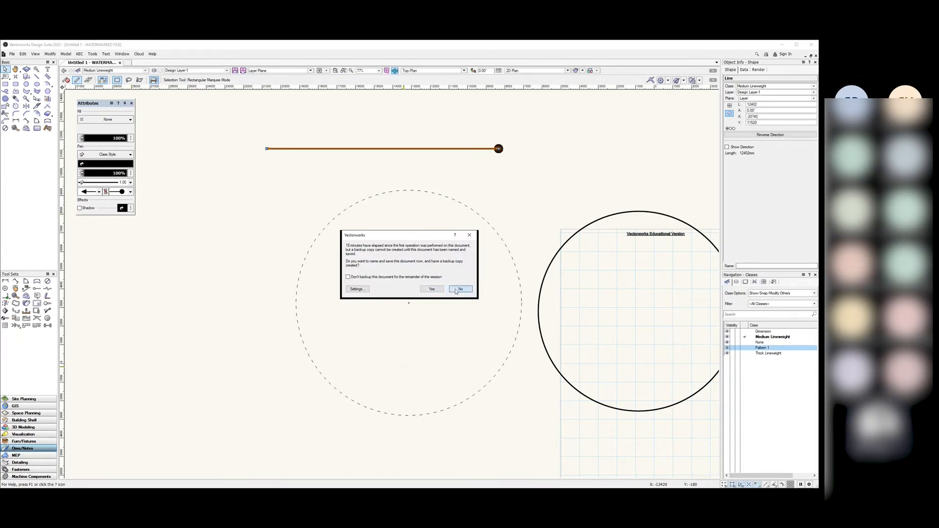
left_click(460, 288)
left_click(507, 195)
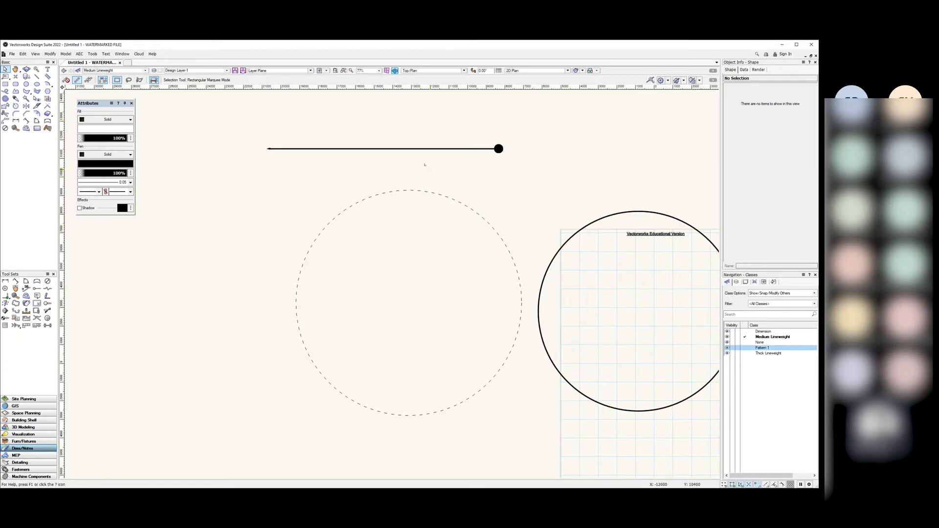
Step: Marquee-select the line and both circles
left_click_drag(101, 106, 91, 104)
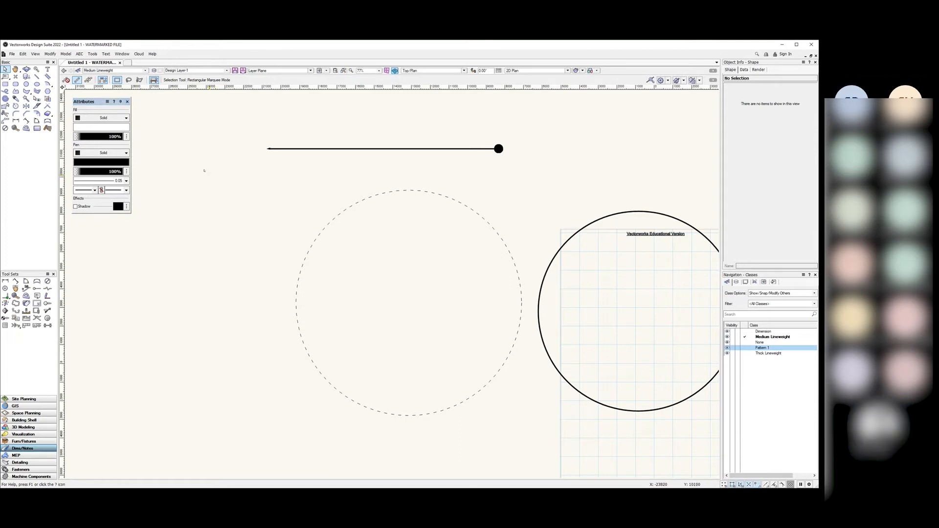
scroll(204, 170, "down", 2)
scroll(318, 159, "up", 1)
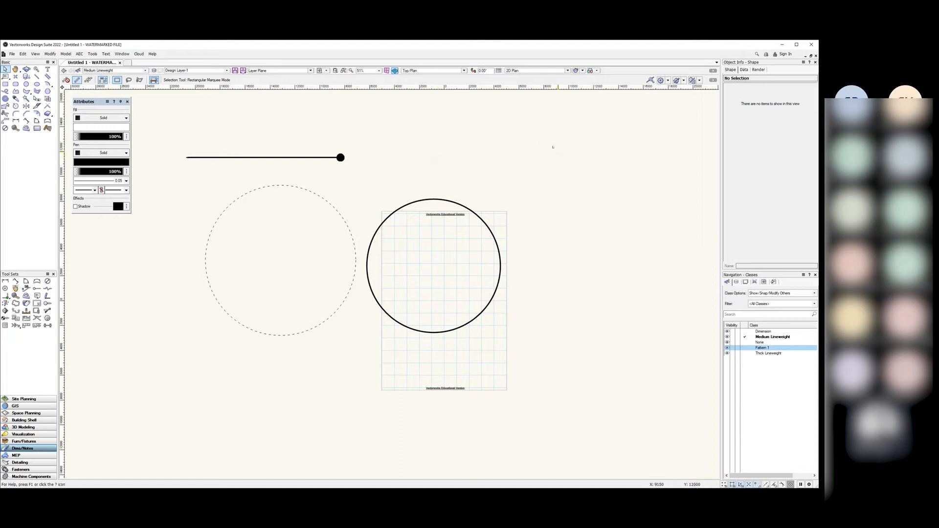
left_click_drag(531, 123, 130, 381)
Step: Delete the line and circles, then draw and remove a trial circle
key("Delete")
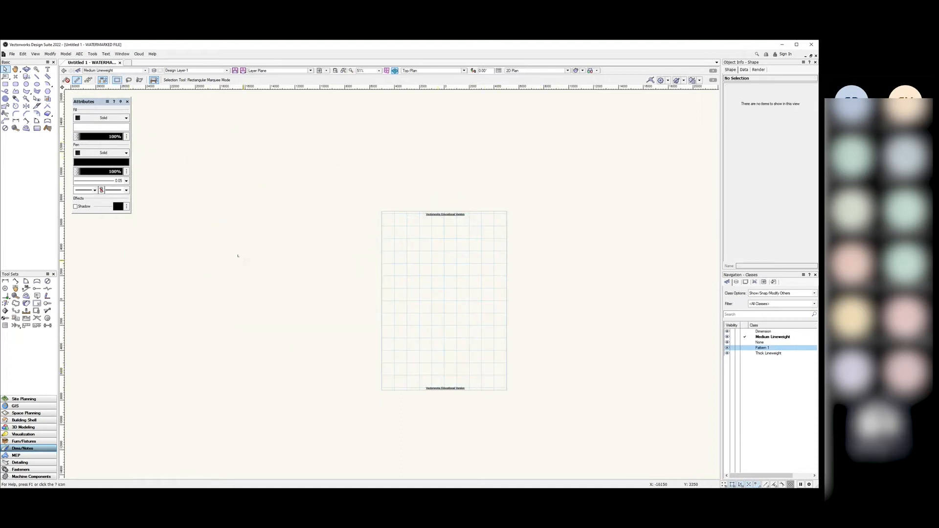
left_click(65, 53)
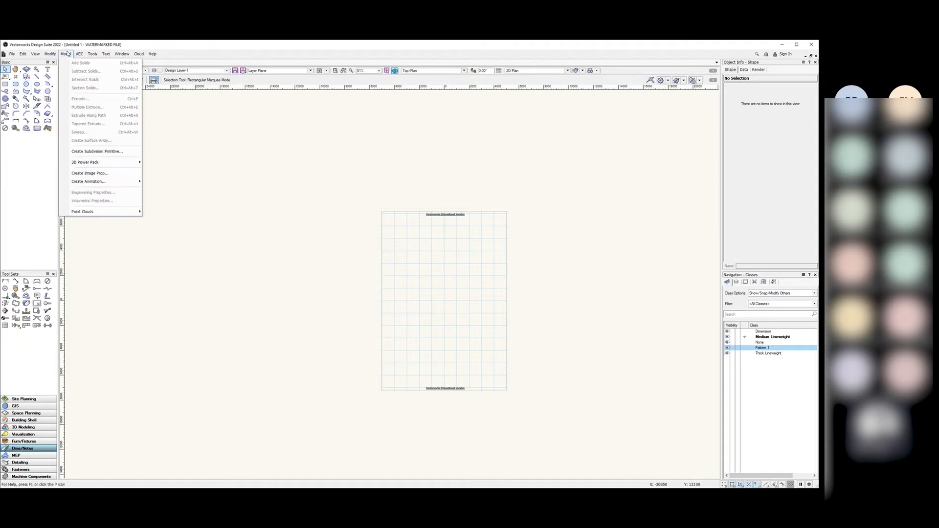
left_click(185, 163)
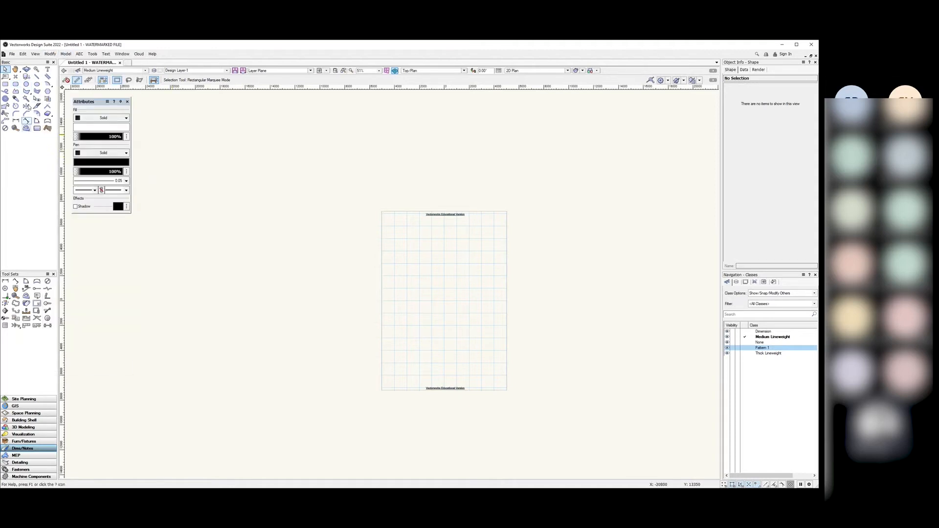
left_click(27, 85)
left_click(262, 202)
left_click(366, 247)
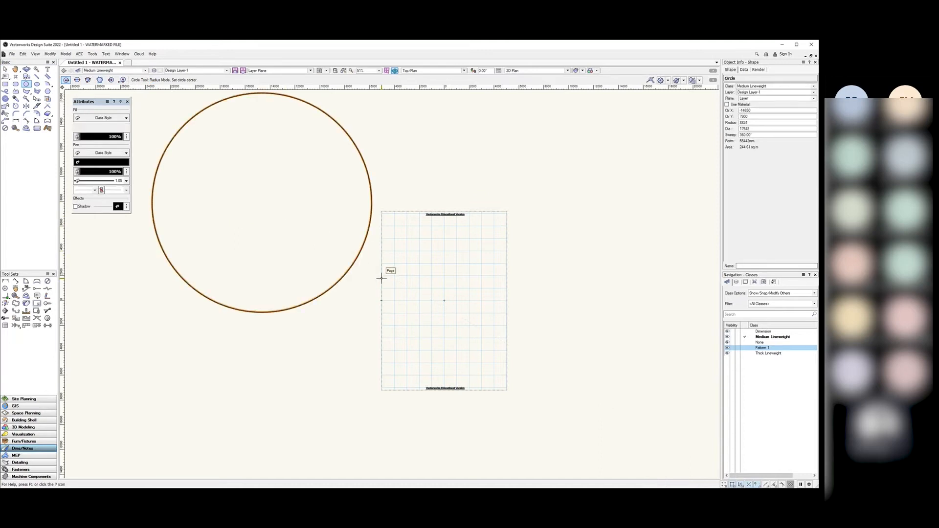
key("Delete")
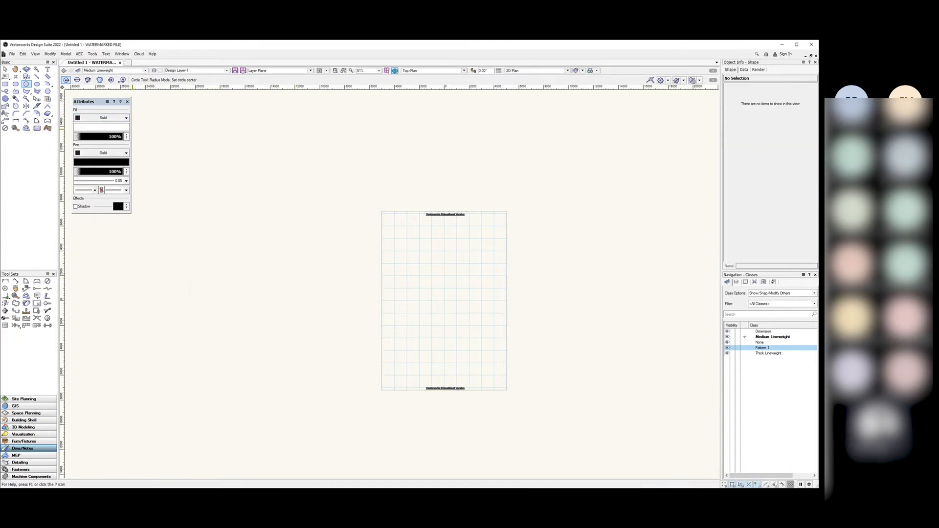
Step: Make None the active class and draw two overlapping circles, the second larger
double_click(761, 343)
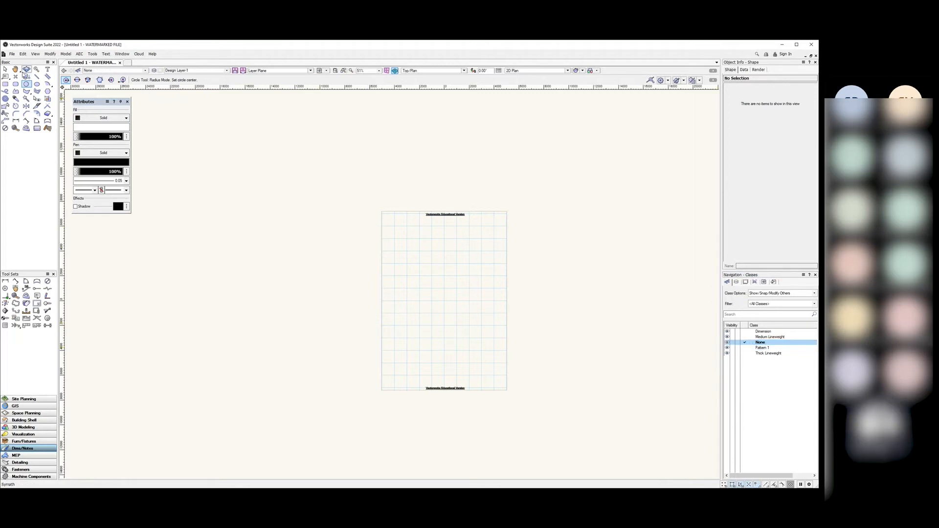
left_click(253, 240)
left_click(340, 241)
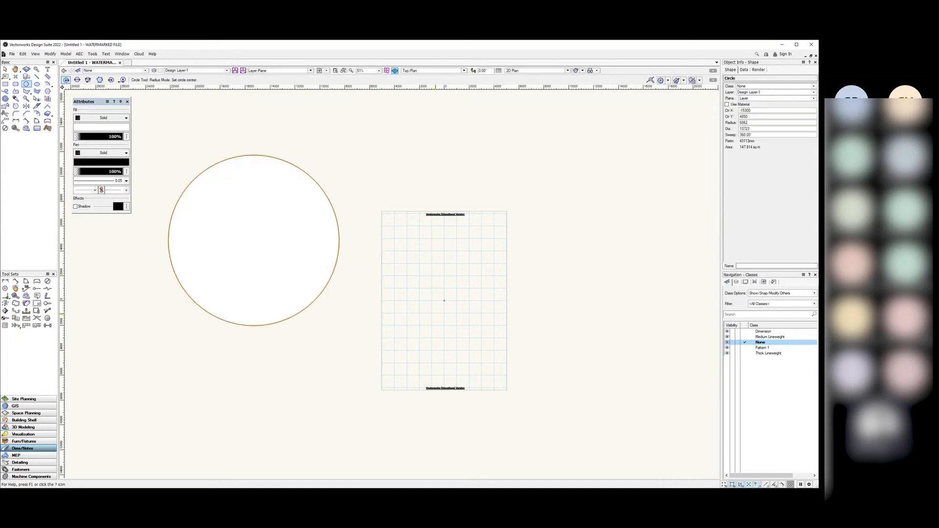
left_click(396, 293)
left_click(288, 259)
left_click(5, 68)
left_click(186, 134)
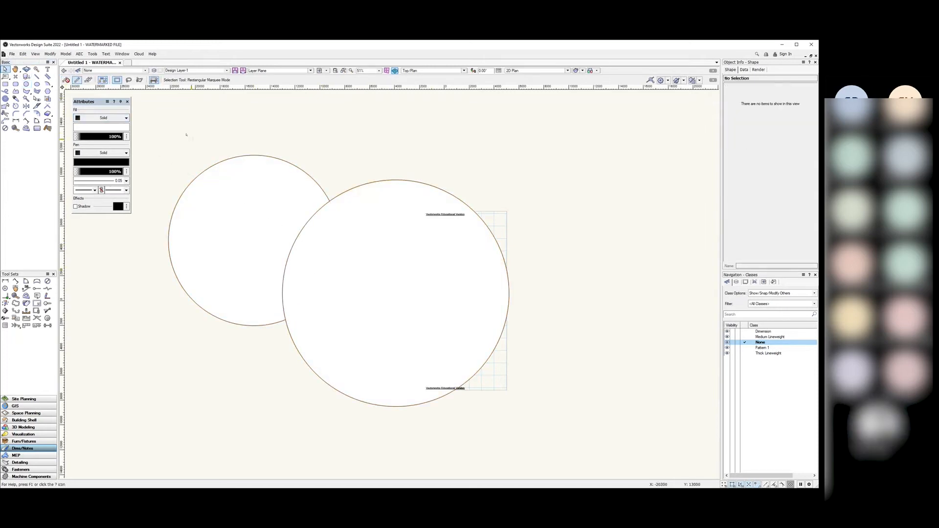
Step: Drag the large circle down and left off the page, then deselect it
scroll(171, 169, "up", 1)
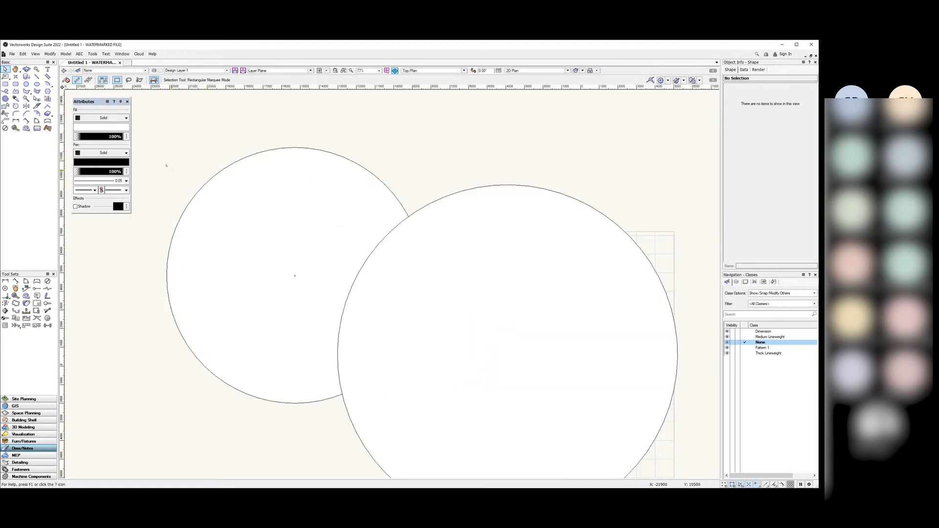
scroll(175, 169, "down", 1)
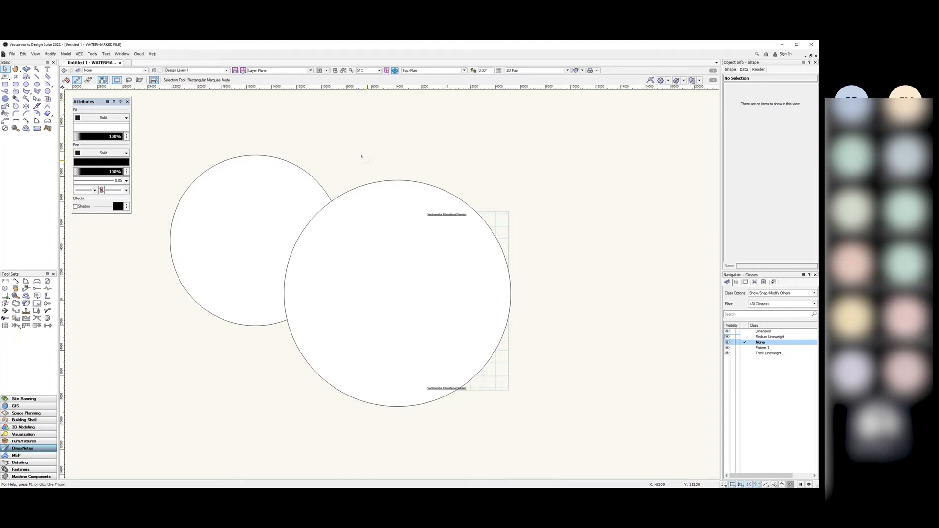
left_click_drag(409, 252, 259, 310)
left_click(559, 262)
scroll(496, 311, "up", 2)
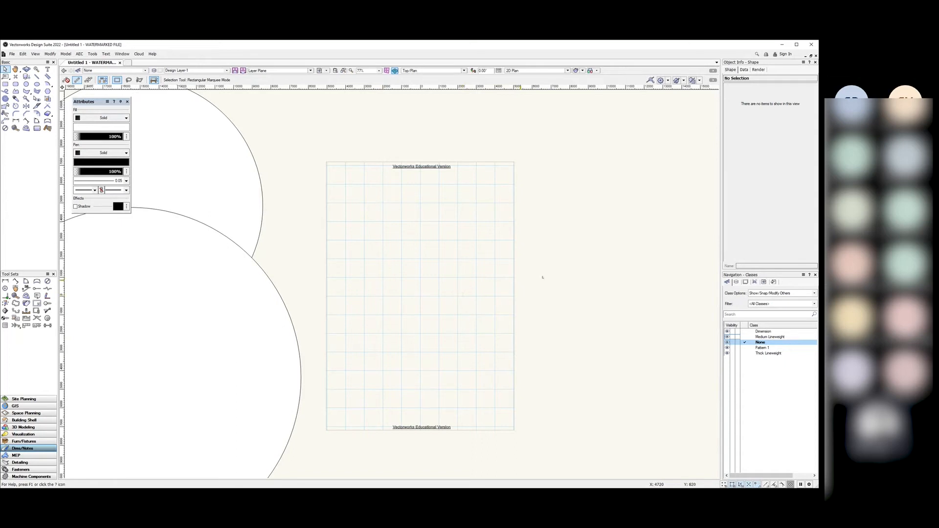
Step: Browse the Navigation palette's design layer list, picking Design Layer-1
left_click(735, 282)
left_click(777, 333)
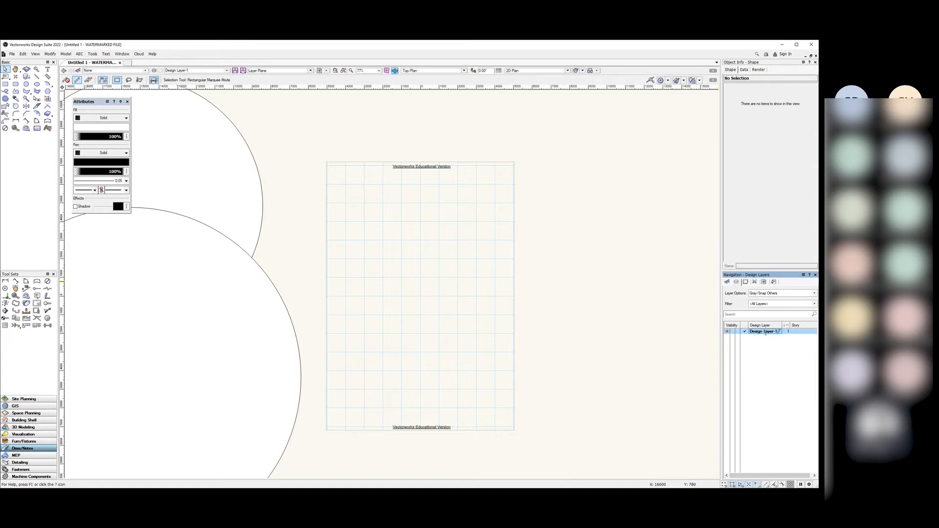
left_click(727, 282)
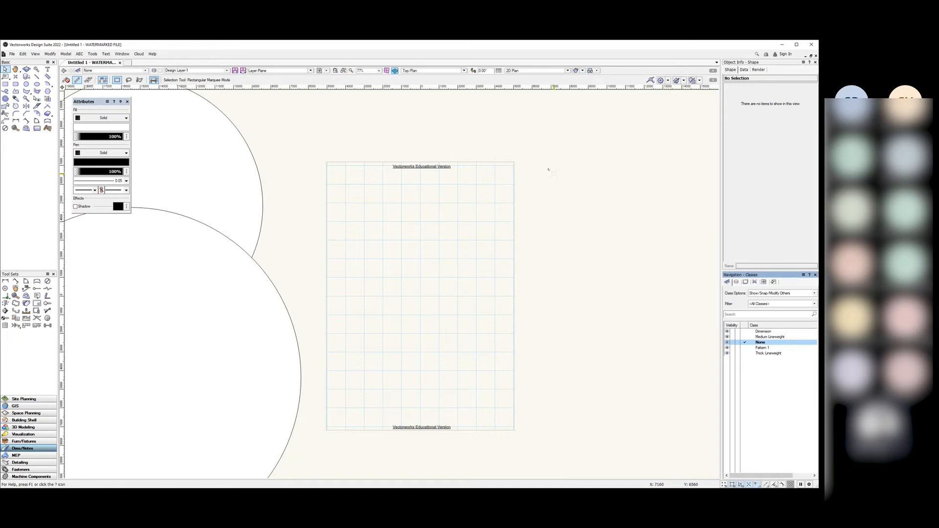
left_click(736, 282)
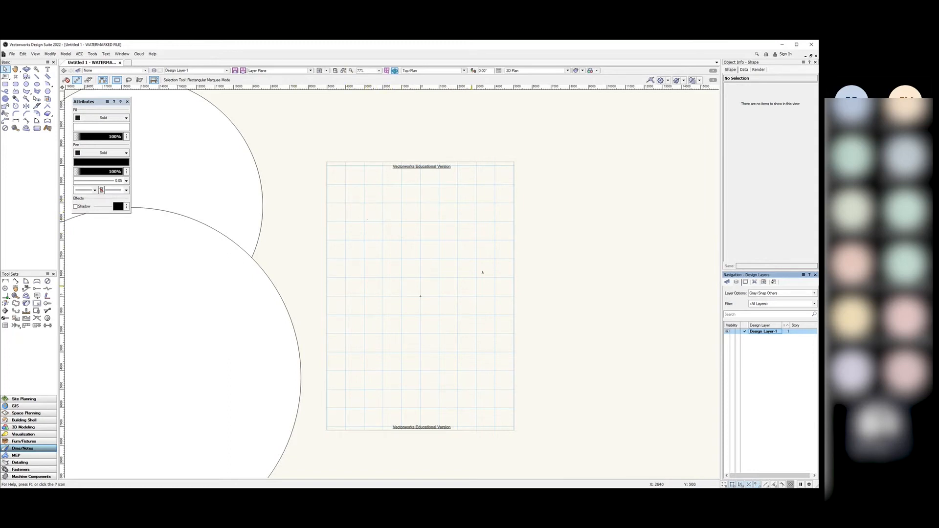
scroll(518, 235, "down", 3)
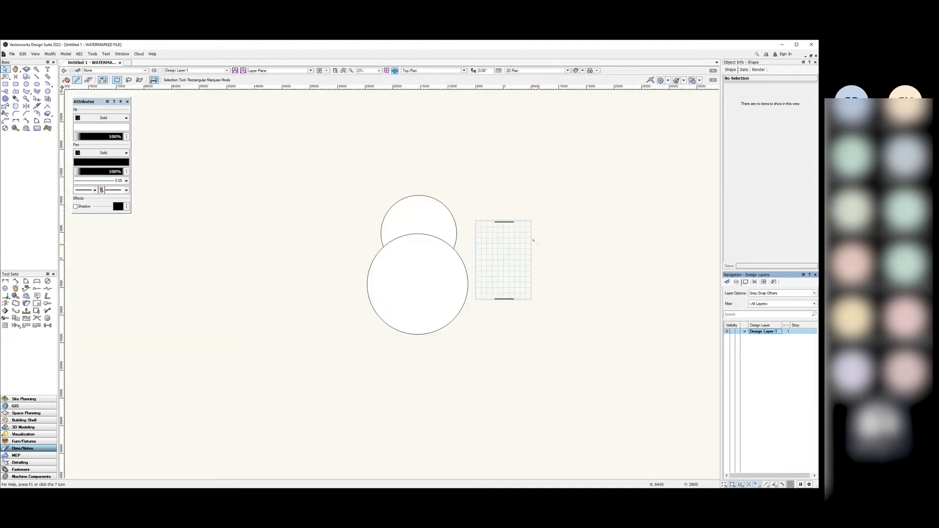
scroll(429, 237, "up", 2)
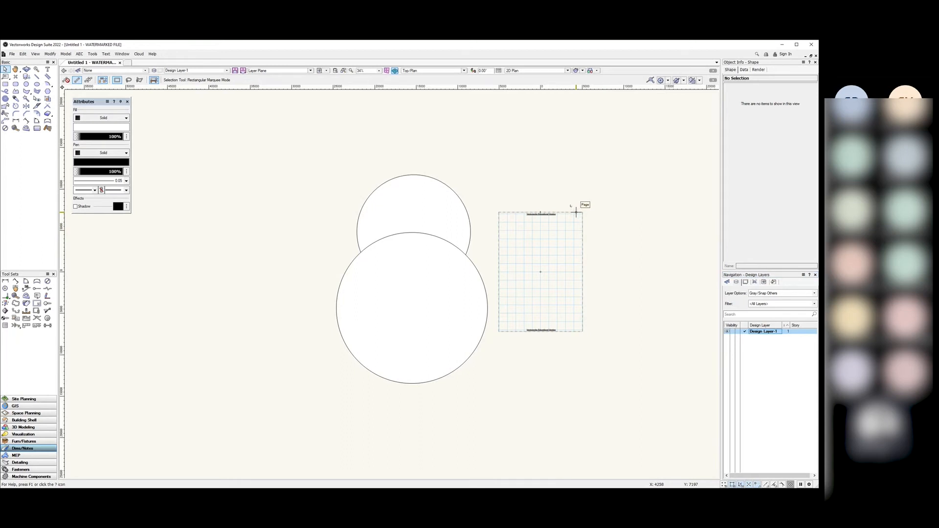
scroll(582, 256, "up", 3)
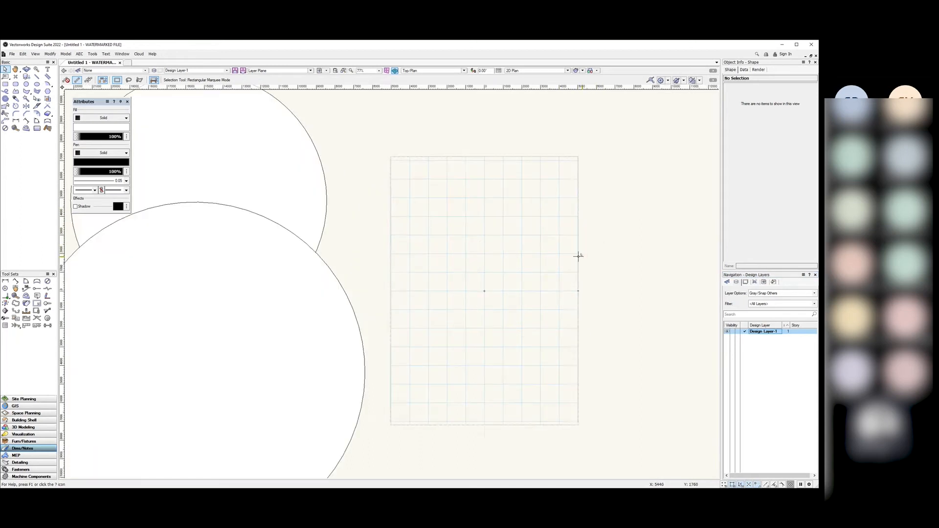
scroll(582, 249, "down", 3)
scroll(584, 246, "up", 2)
scroll(387, 223, "down", 3)
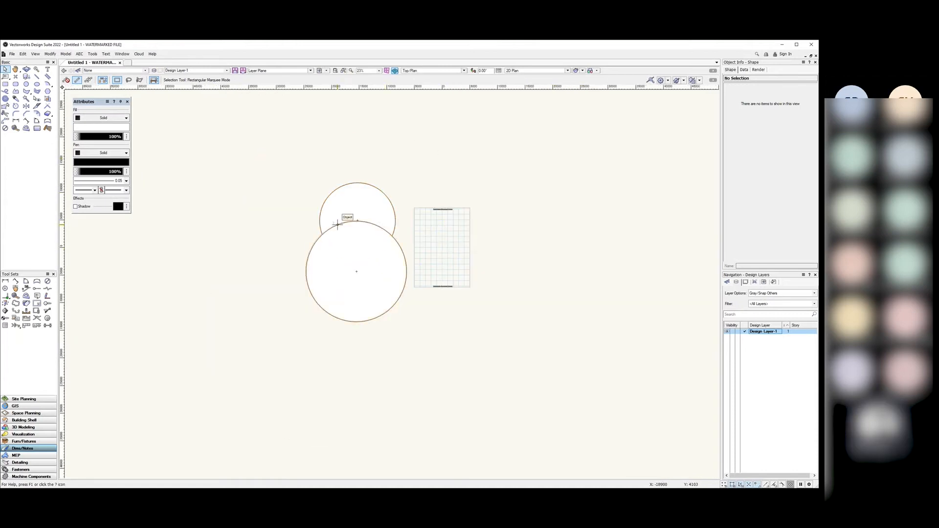
Step: Step through the Viewports and Sheet Layers lists, ending on the Classes list
left_click(755, 282)
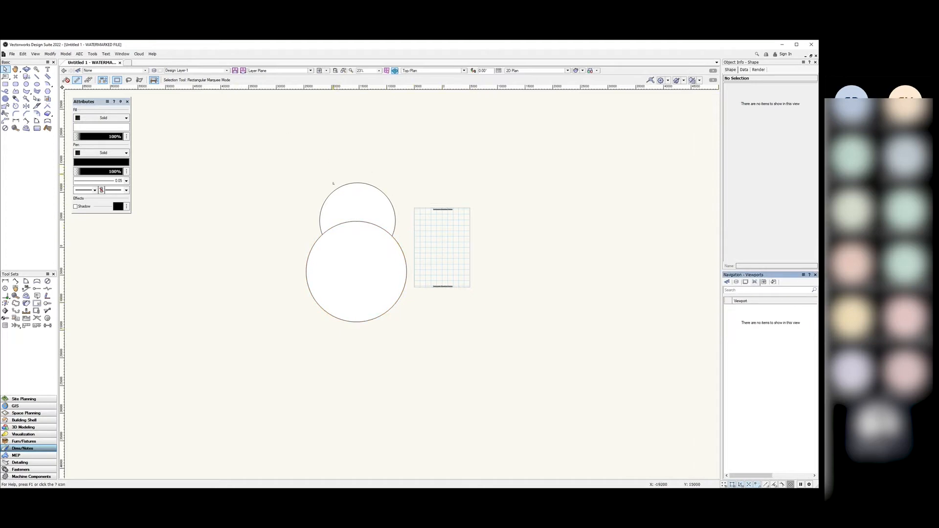
left_click(746, 282)
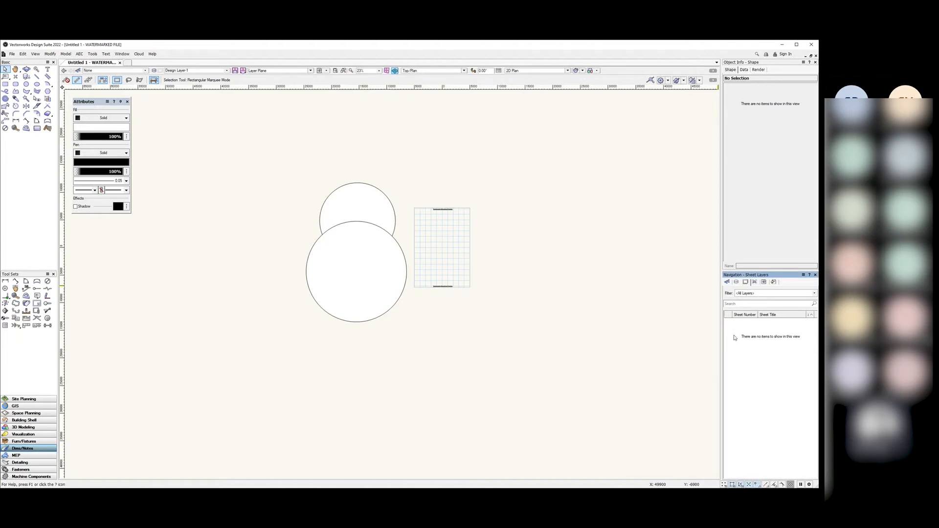
left_click(727, 282)
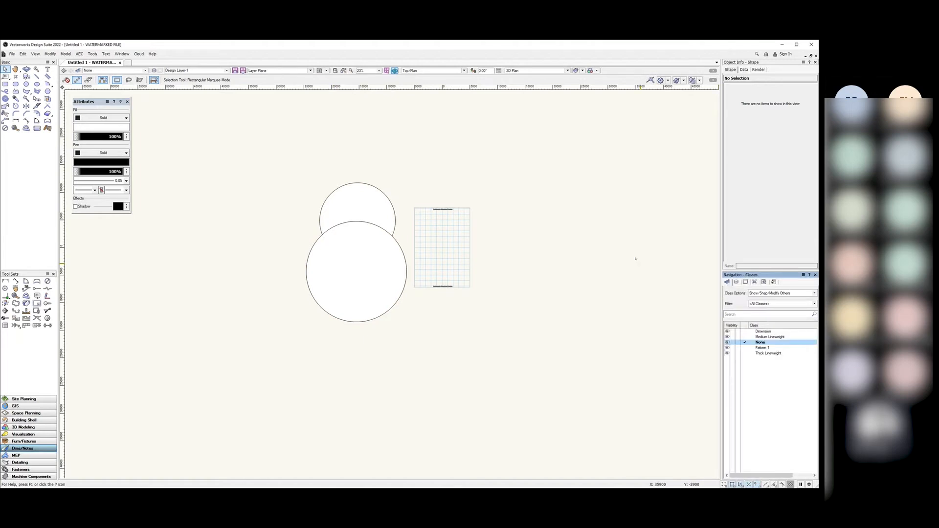
scroll(342, 213, "up", 3)
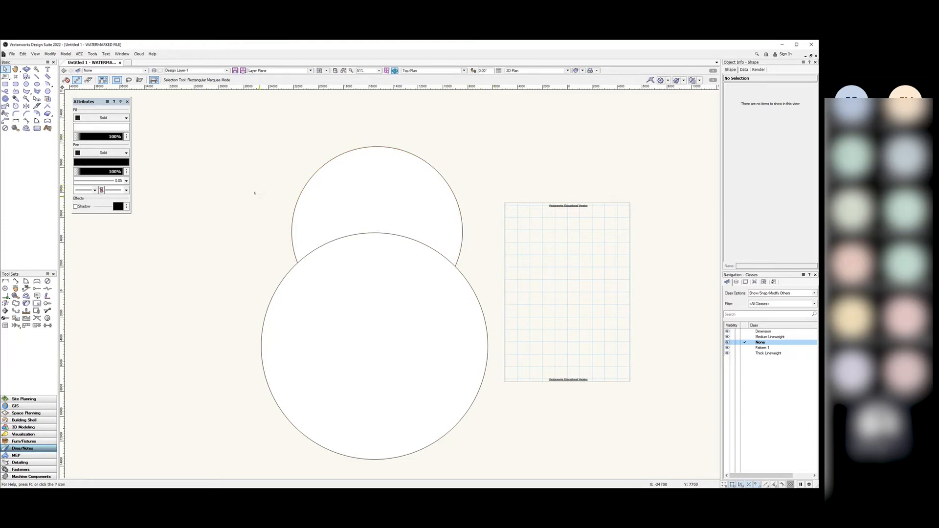
Step: Select both circles with Ctrl+A and apply Modify > Clip Surface
left_click(50, 54)
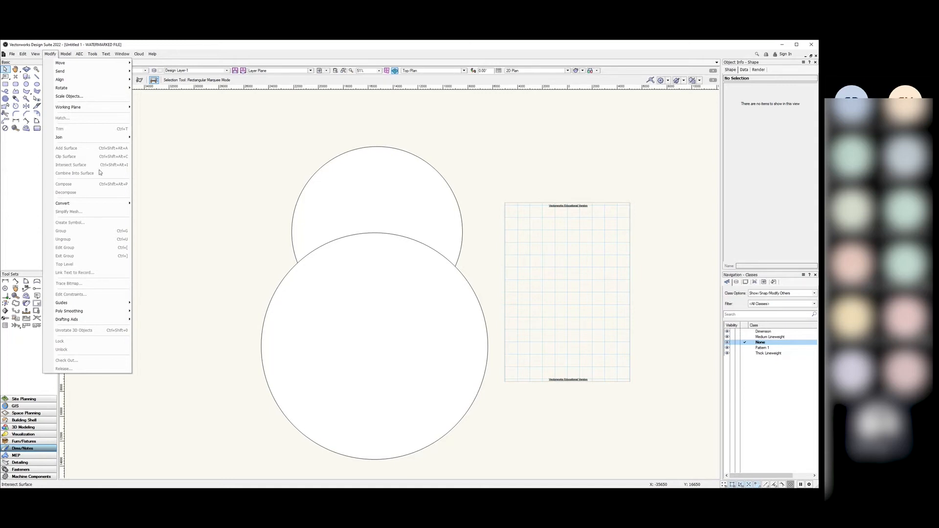
left_click(204, 142)
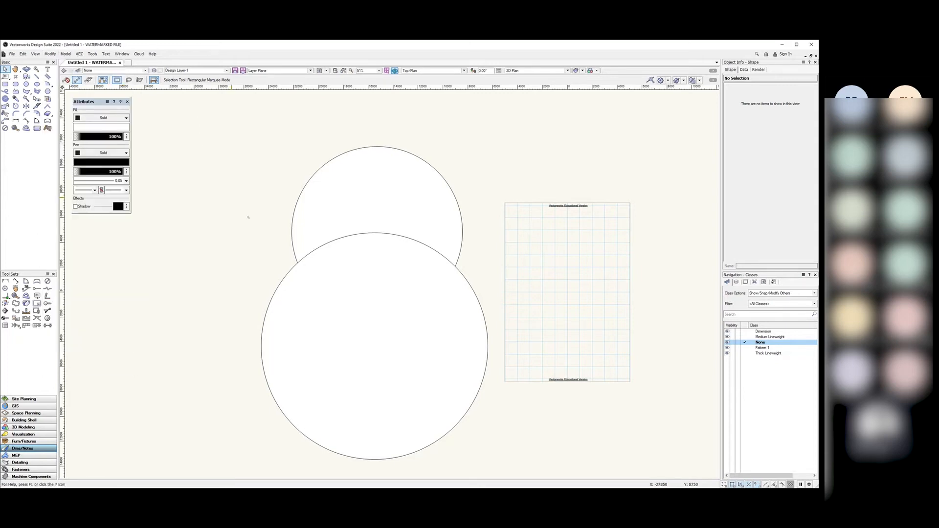
left_click_drag(577, 116, 212, 466)
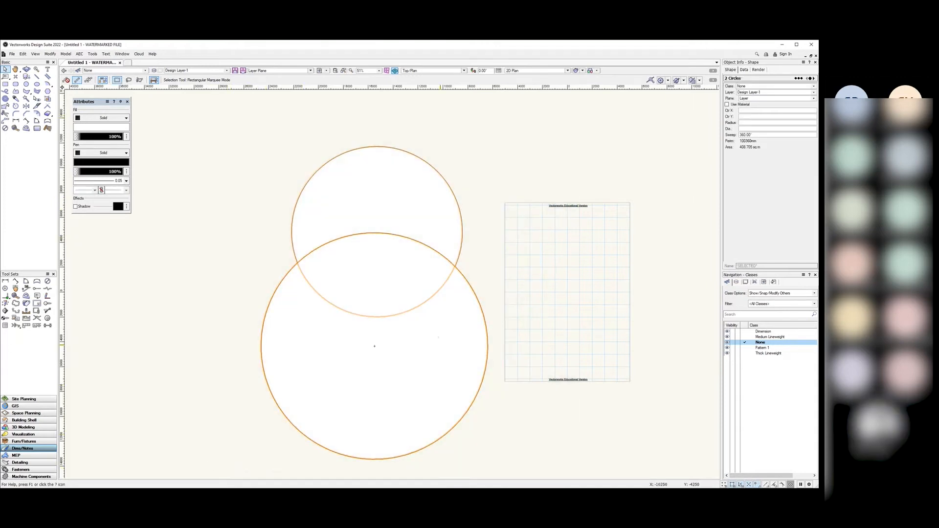
scroll(457, 327, "down", 2)
left_click(535, 174)
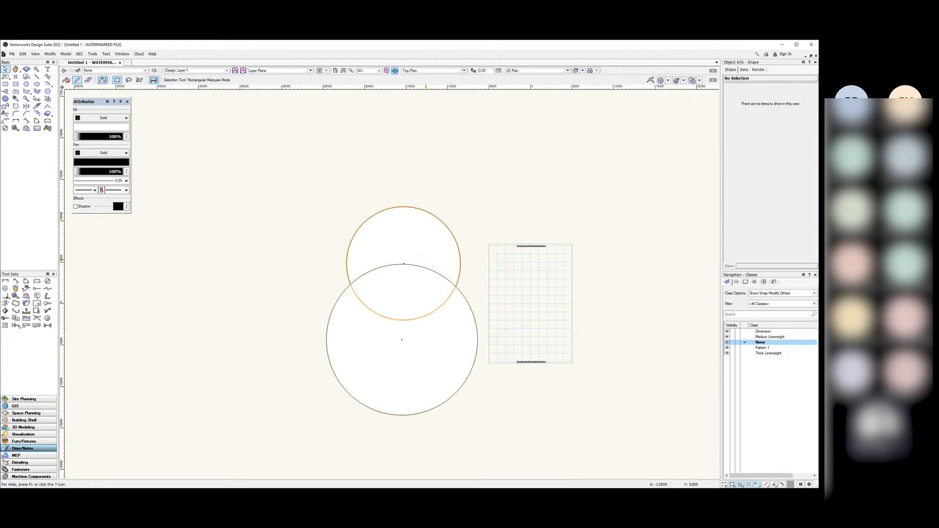
key("ctrl+a")
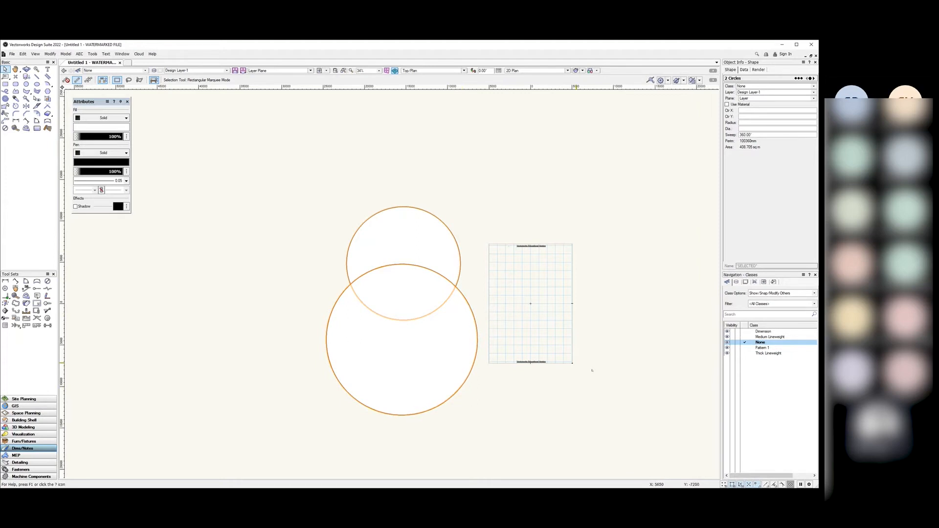
scroll(479, 402, "up", 1)
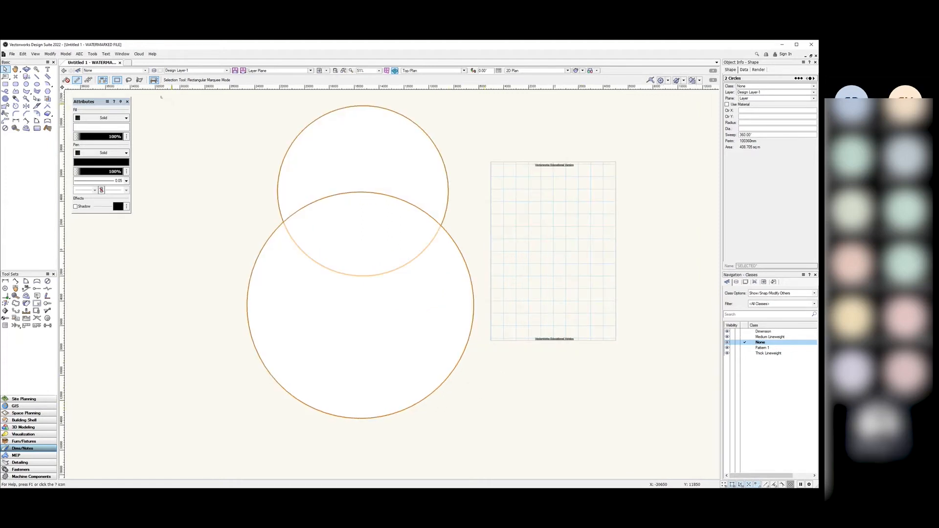
left_click(50, 55)
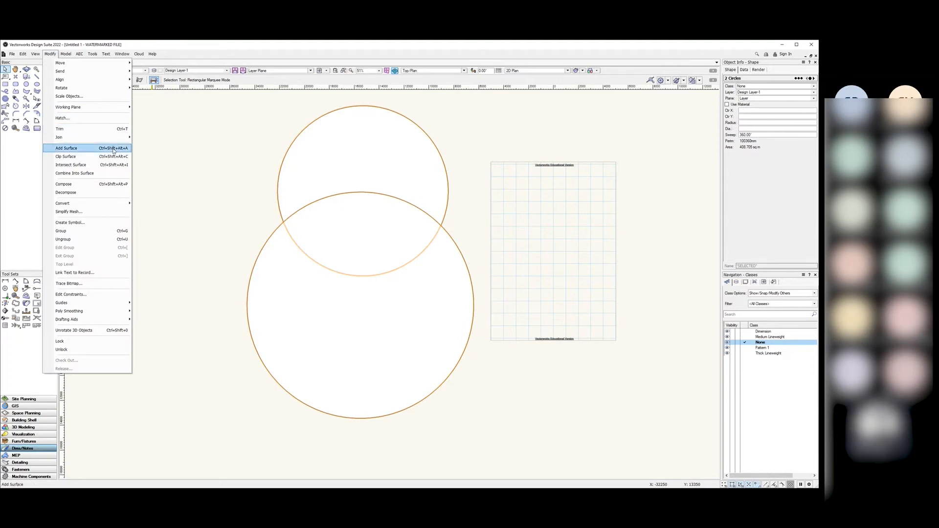
left_click(81, 156)
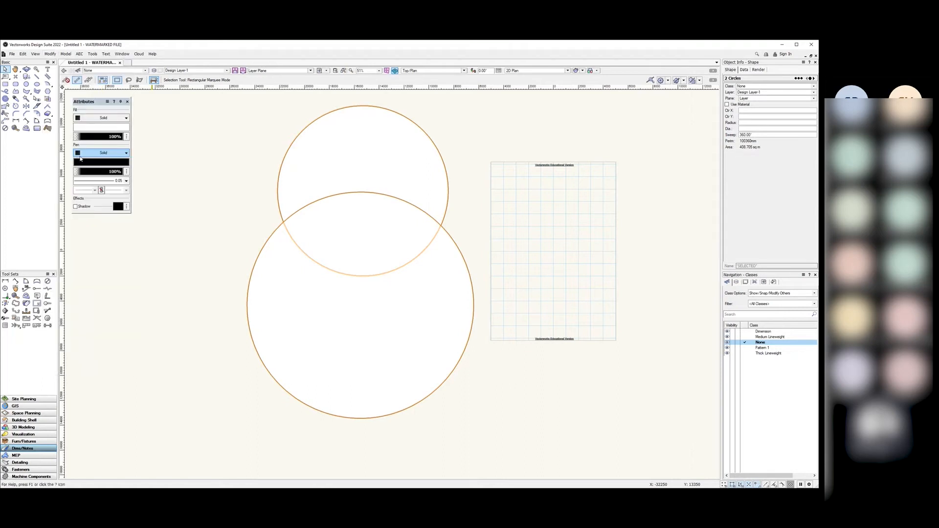
left_click(162, 265)
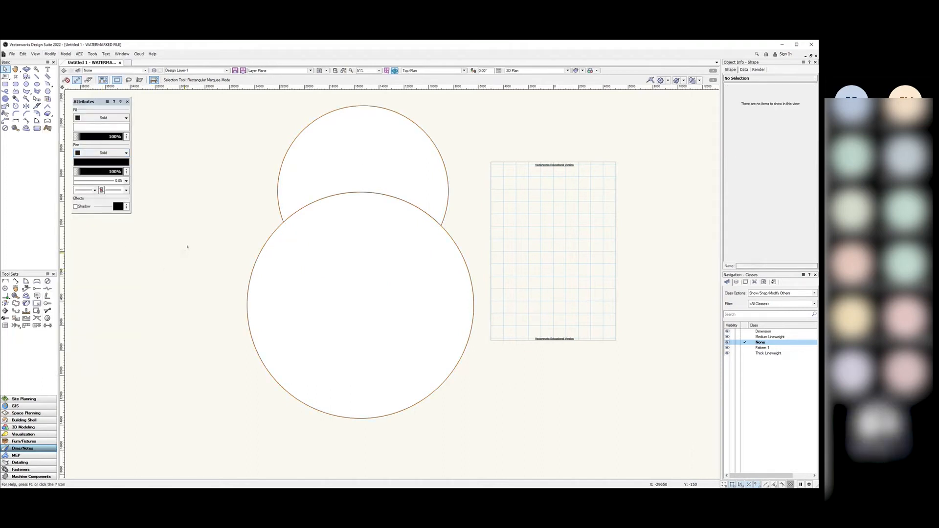
left_click(50, 54)
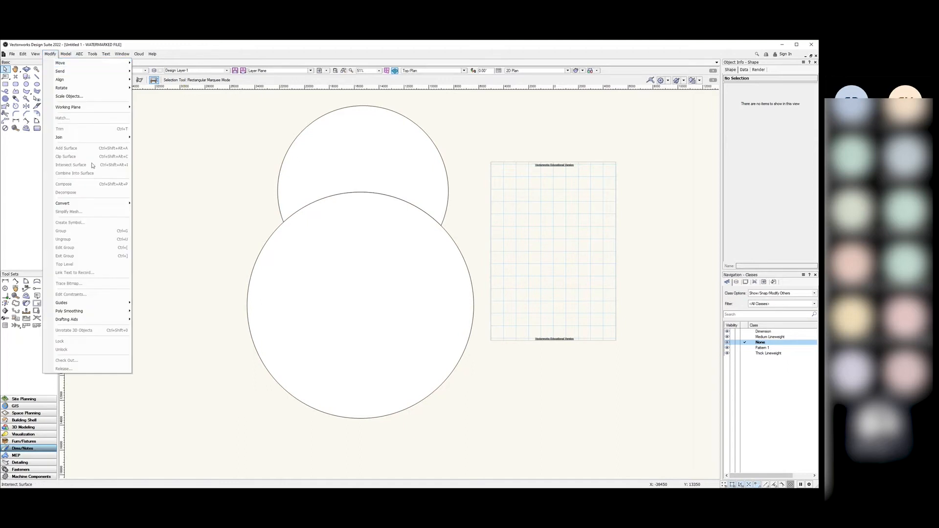
left_click(169, 169)
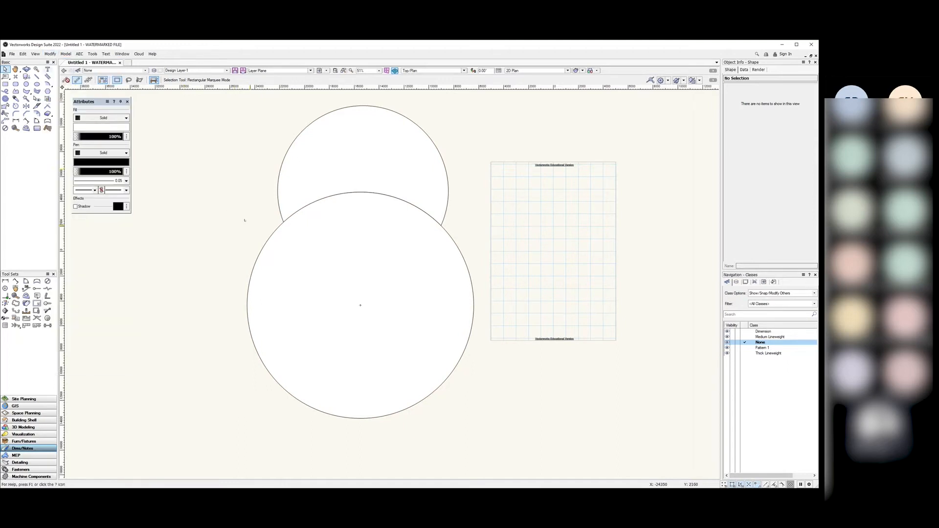
left_click_drag(289, 246, 490, 296)
left_click(318, 319)
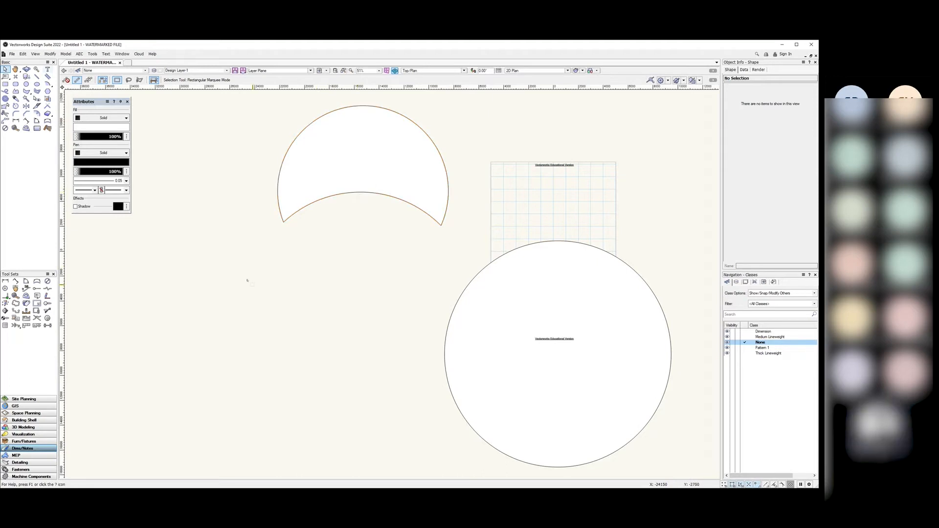
left_click_drag(446, 331, 248, 280)
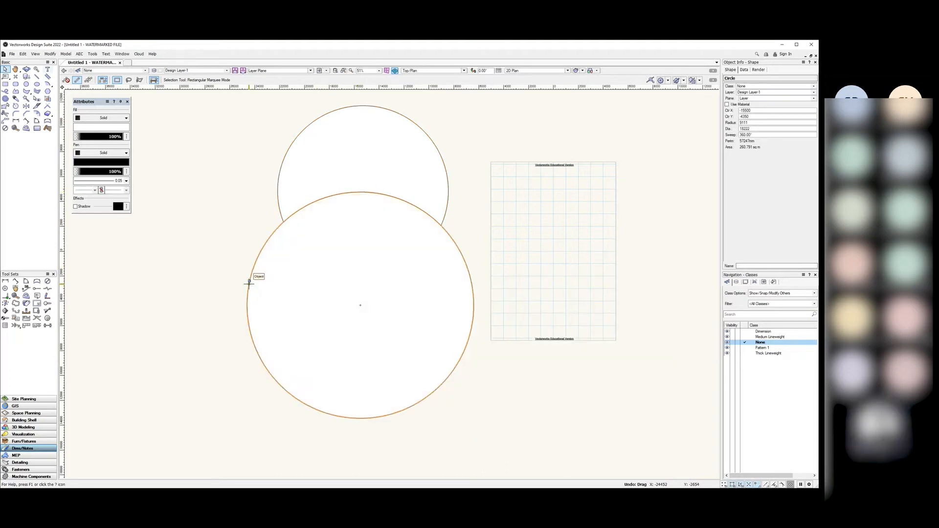
left_click(166, 273)
left_click(280, 169)
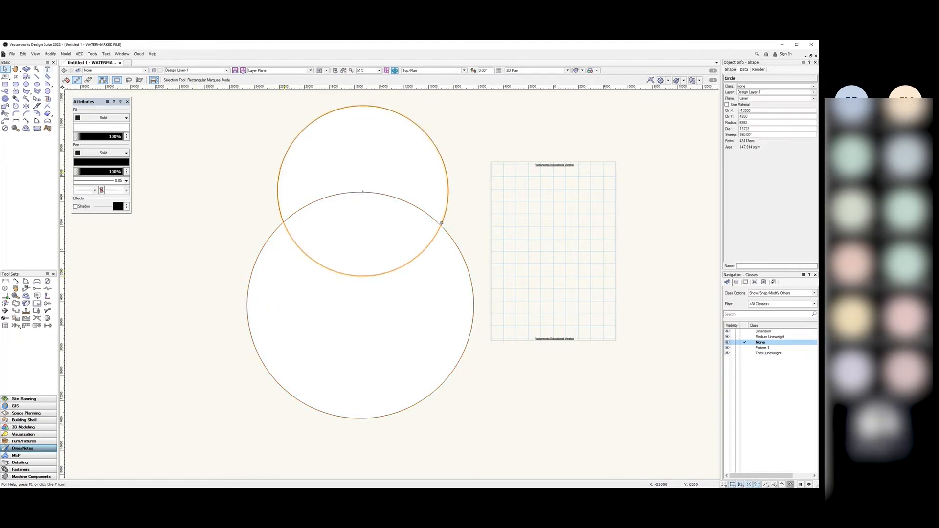
left_click(250, 275)
left_click(465, 197)
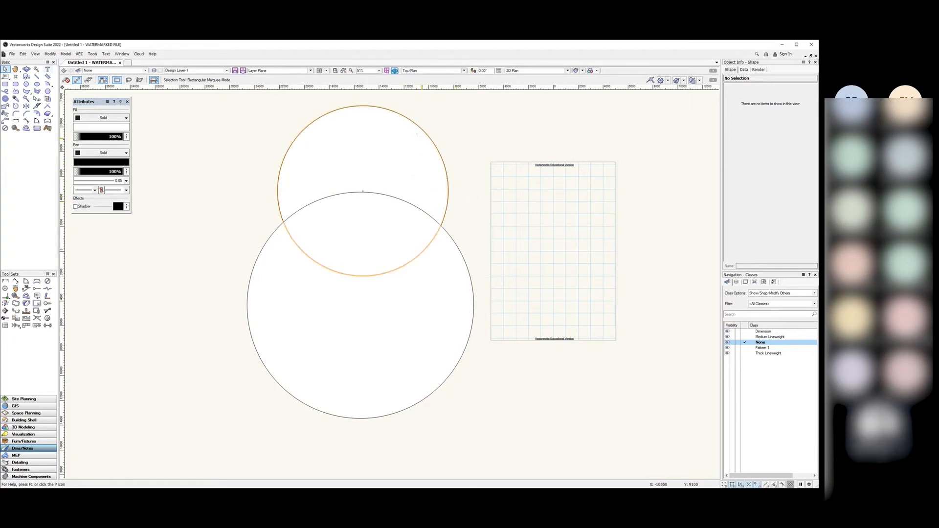
Step: Bring the upper circle to the front of the lower circle with Modify > Send
left_click(430, 180)
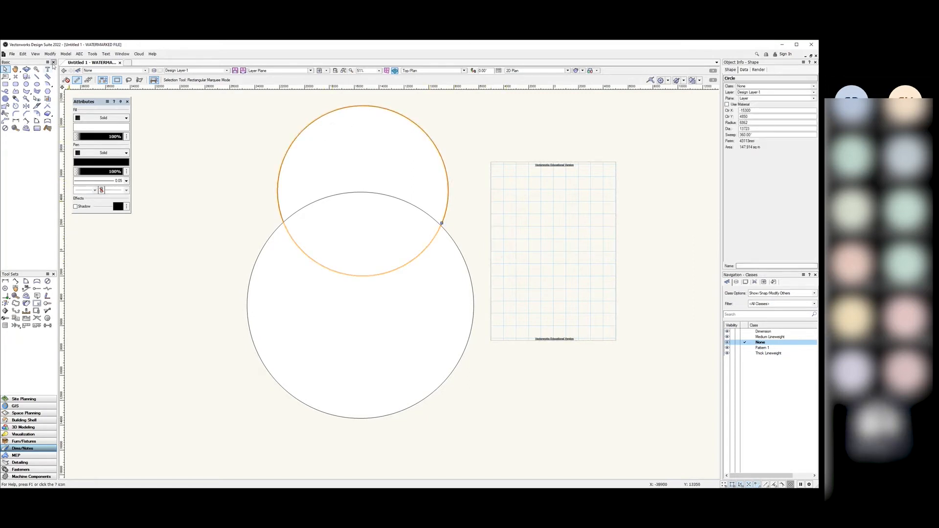
left_click(49, 54)
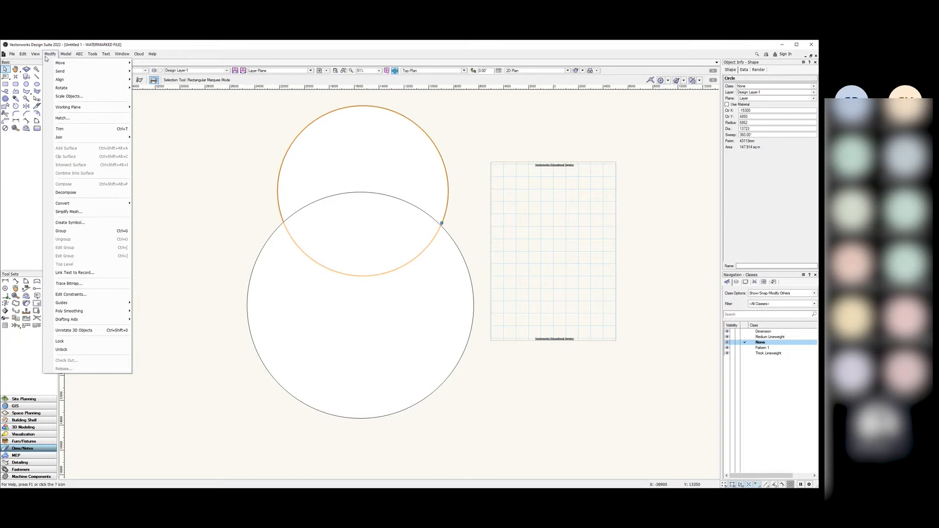
mouse_move(79, 72)
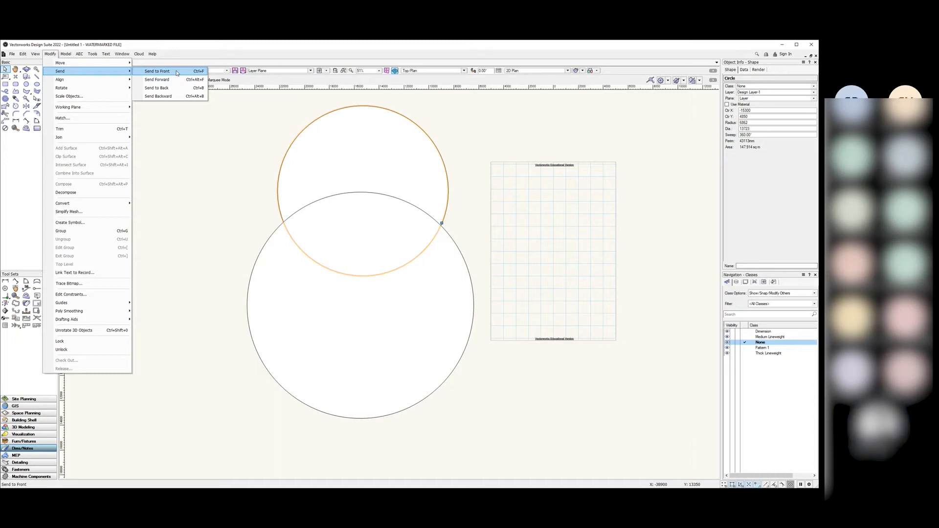
left_click(176, 73)
left_click(163, 147)
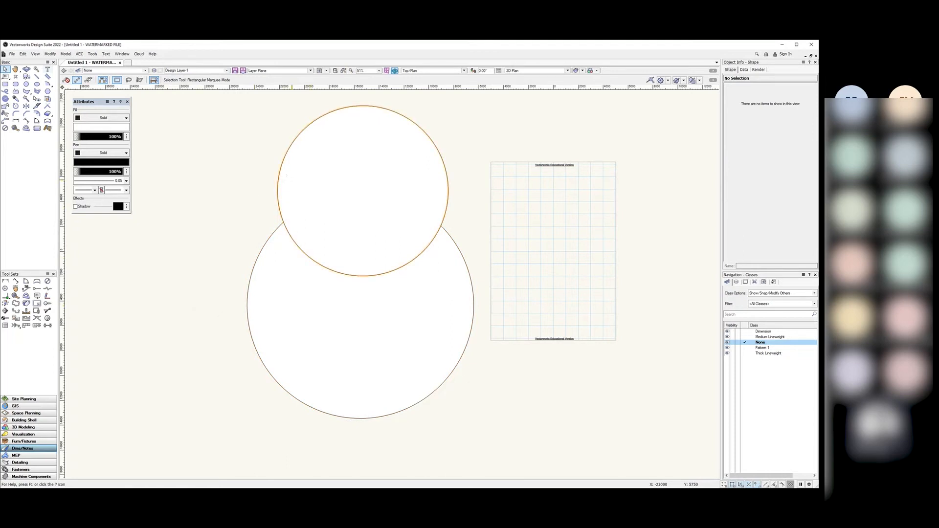
Step: Send the upper circle back behind the larger lower circle
left_click(289, 178)
left_click(35, 54)
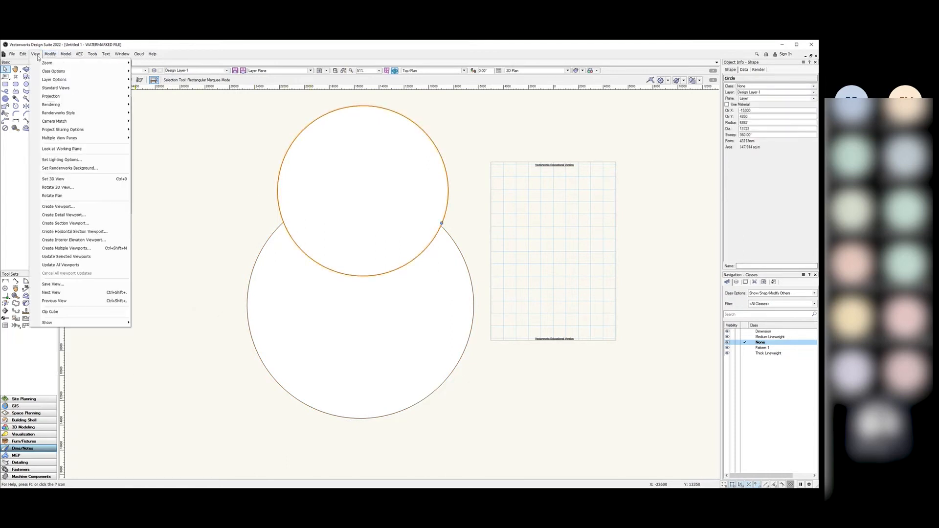
mouse_move(50, 54)
mouse_move(94, 72)
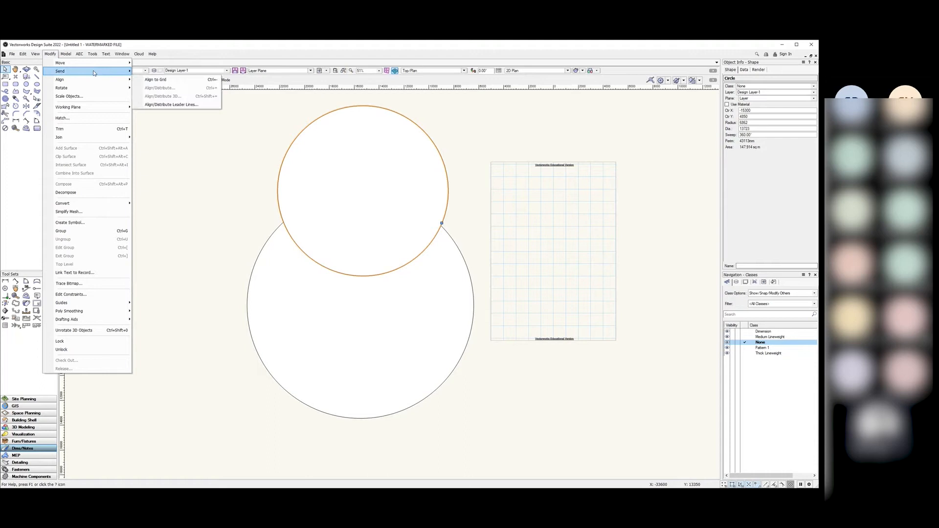
left_click(169, 96)
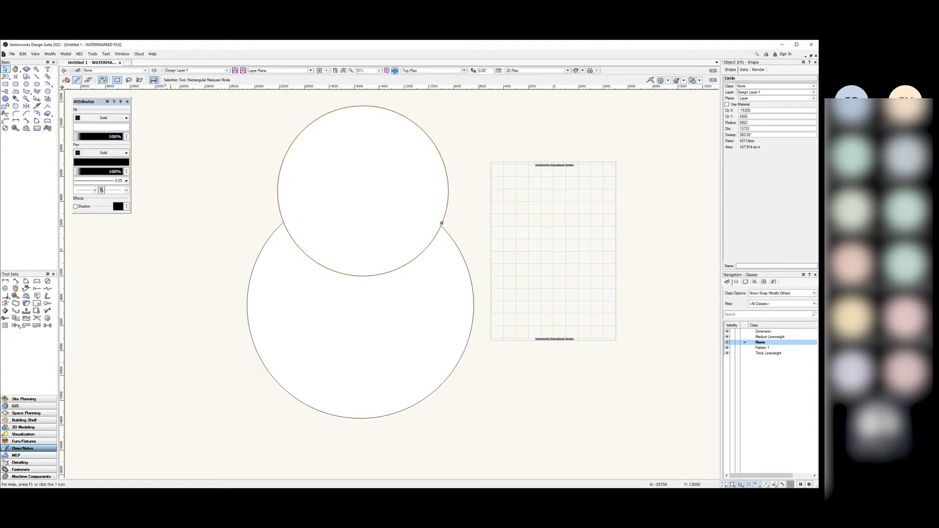
left_click(185, 196)
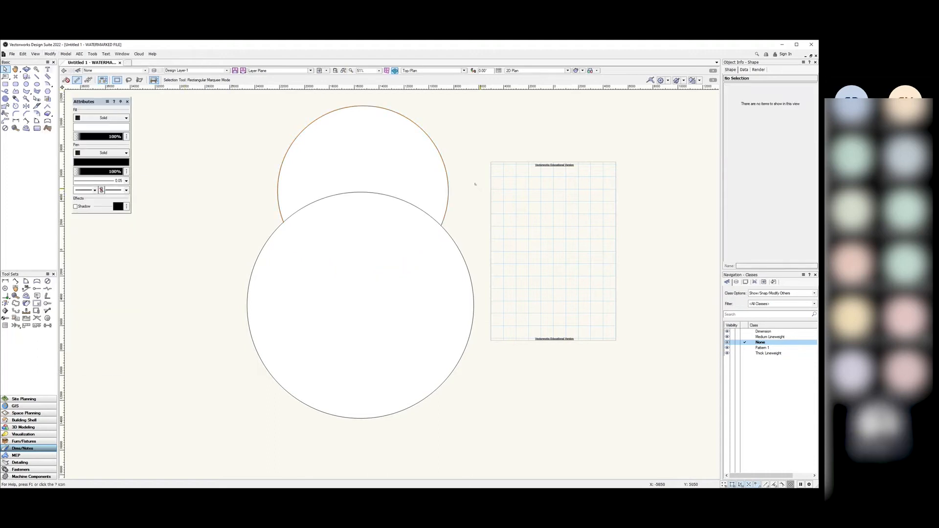
Step: Bring the upper circle to the front again, then marquee-select both circles
left_click(433, 172)
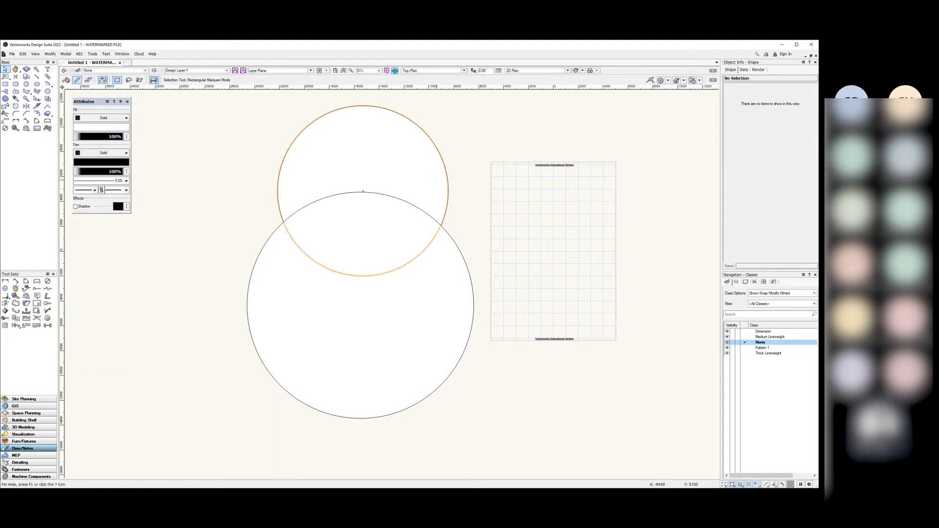
left_click(51, 55)
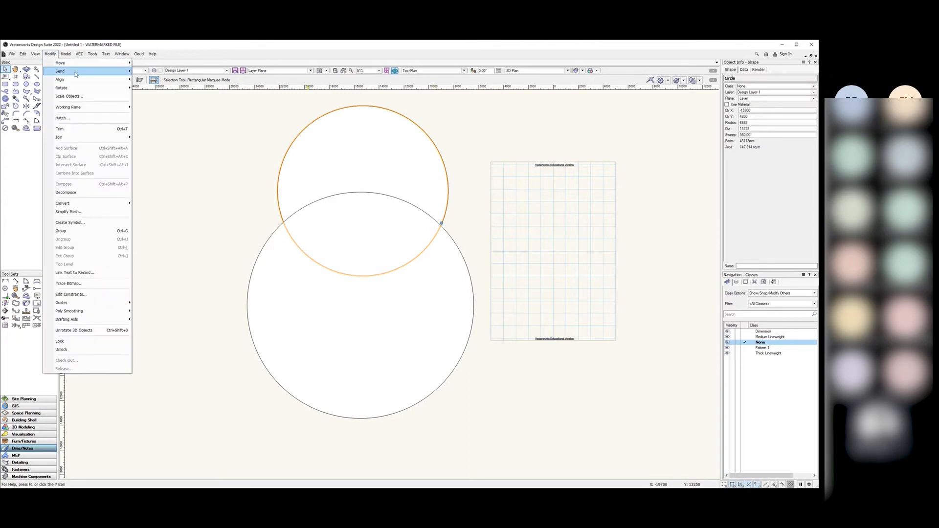
mouse_move(76, 74)
left_click(156, 71)
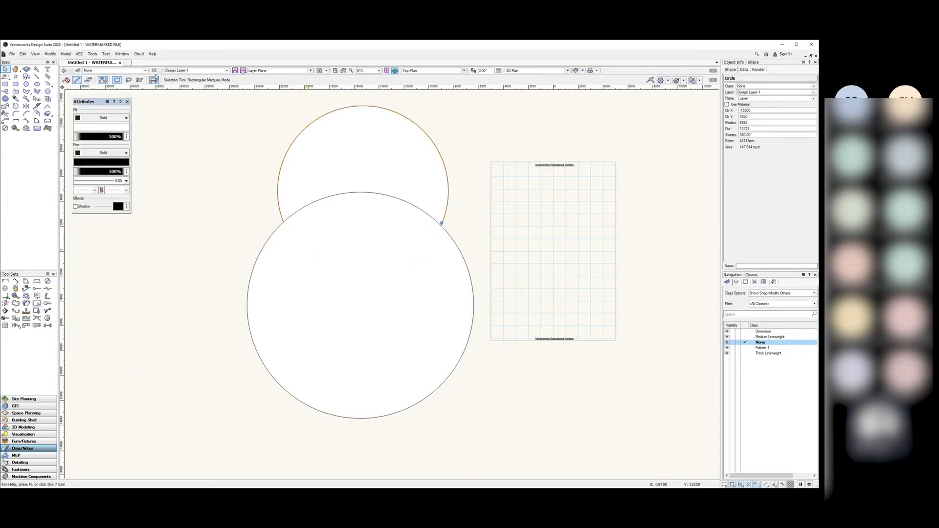
left_click(192, 196)
left_click_drag(529, 452, 214, 91)
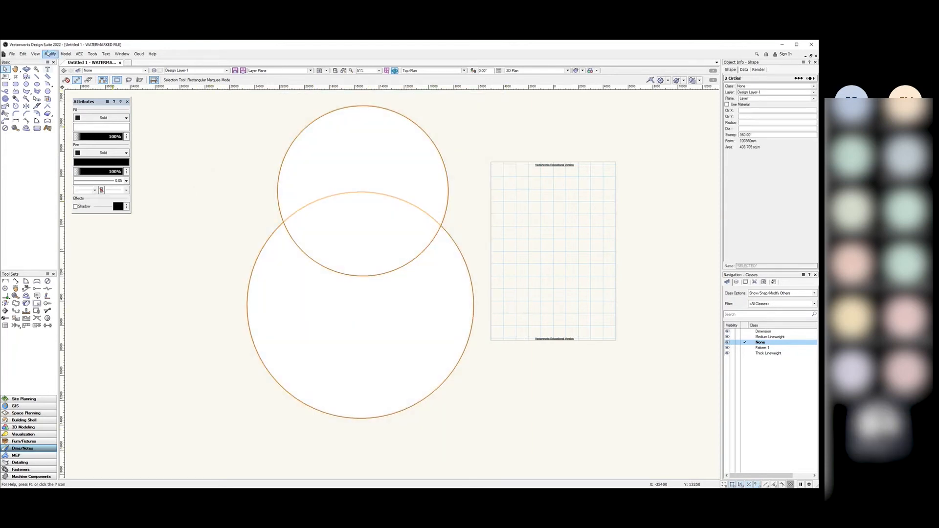
left_click(50, 55)
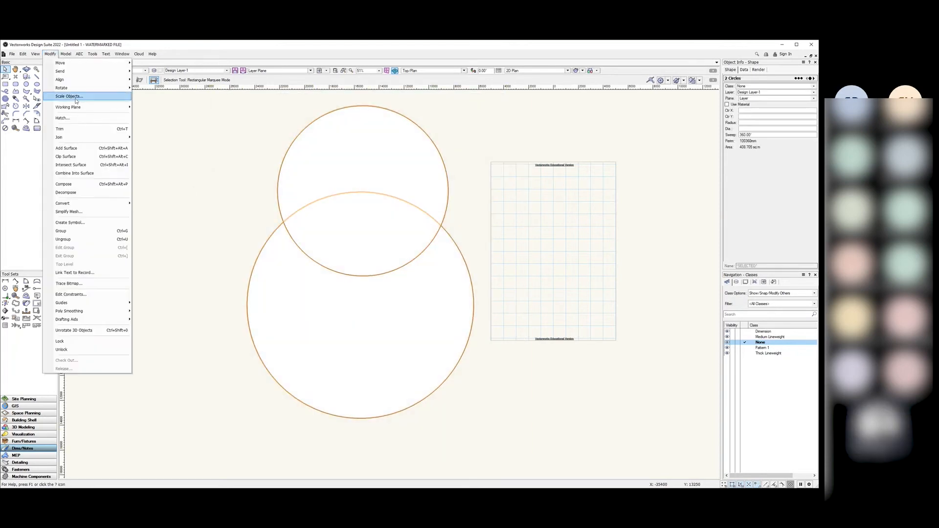
left_click(89, 160)
left_click_drag(328, 334, 387, 409)
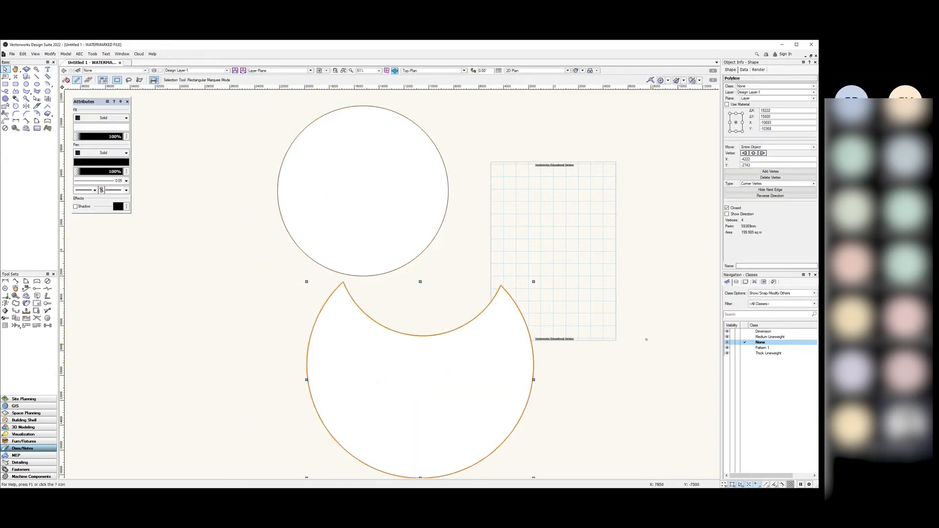
left_click(646, 341)
key("ctrl+z")
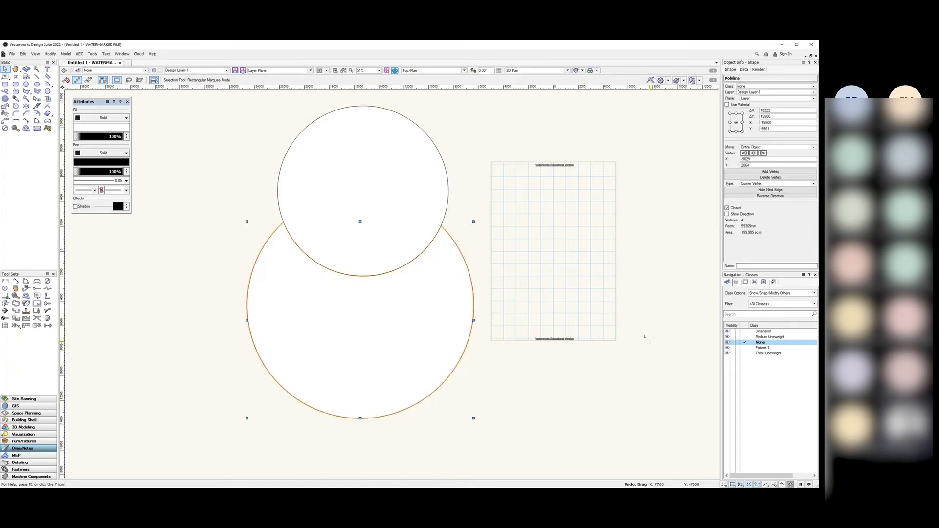
left_click(653, 330)
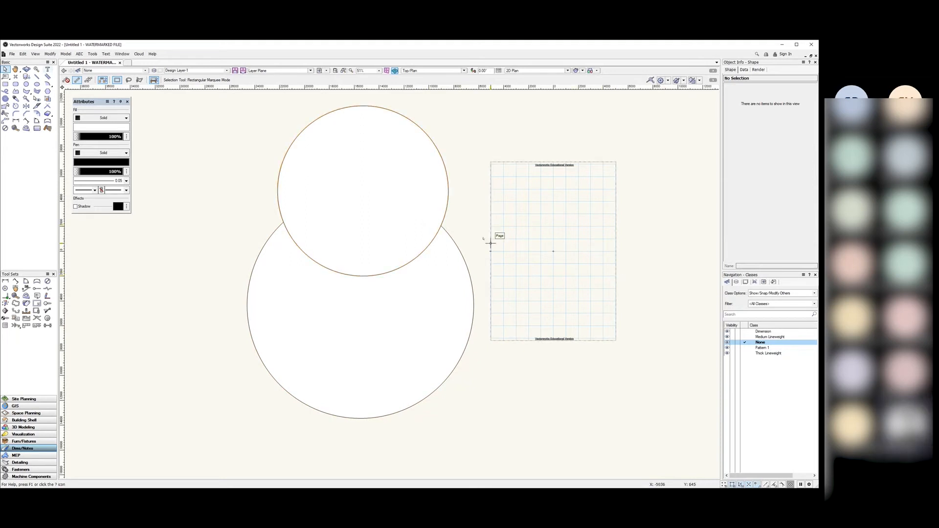
left_click(442, 223)
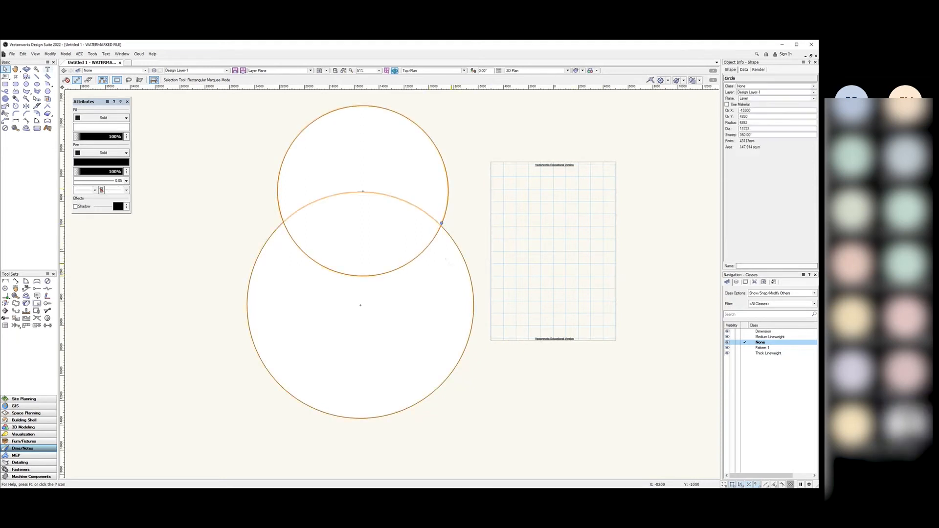
left_click(440, 261)
left_click(477, 251)
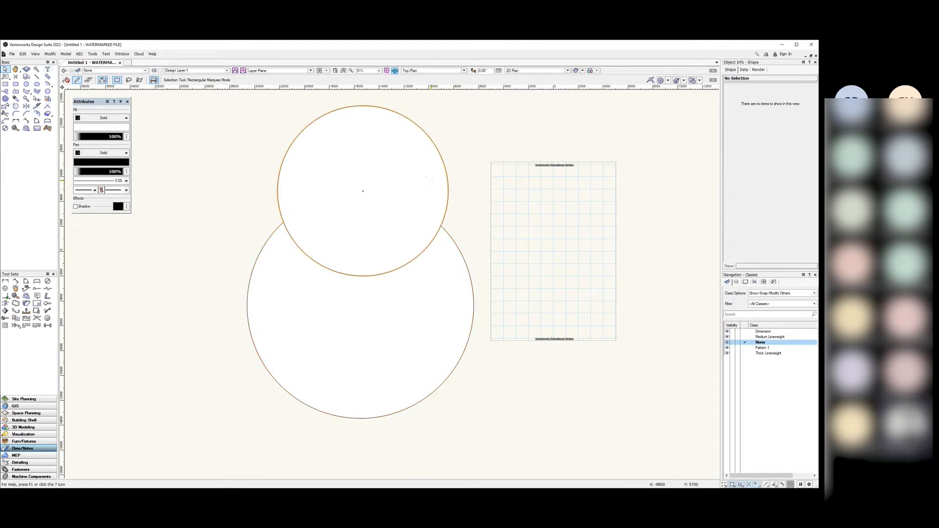
left_click(442, 223)
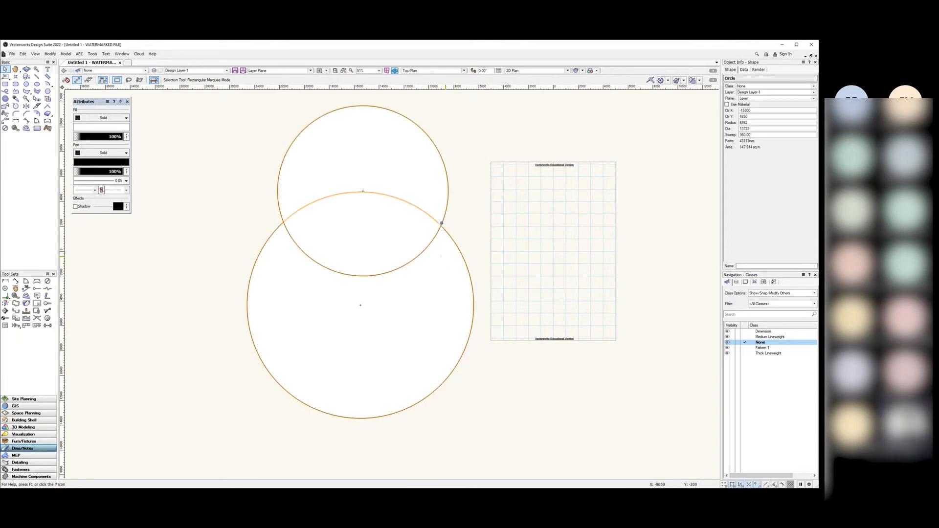
left_click(471, 217)
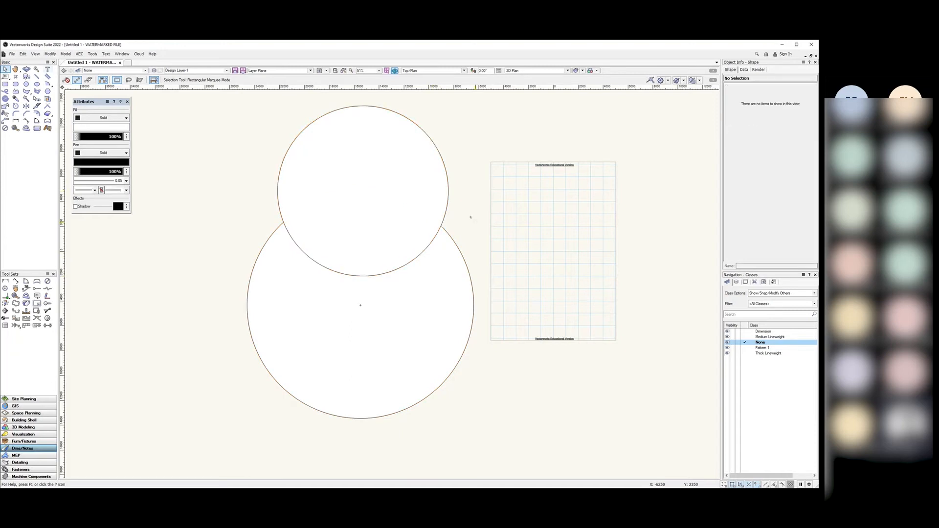
left_click_drag(541, 442, 230, 101)
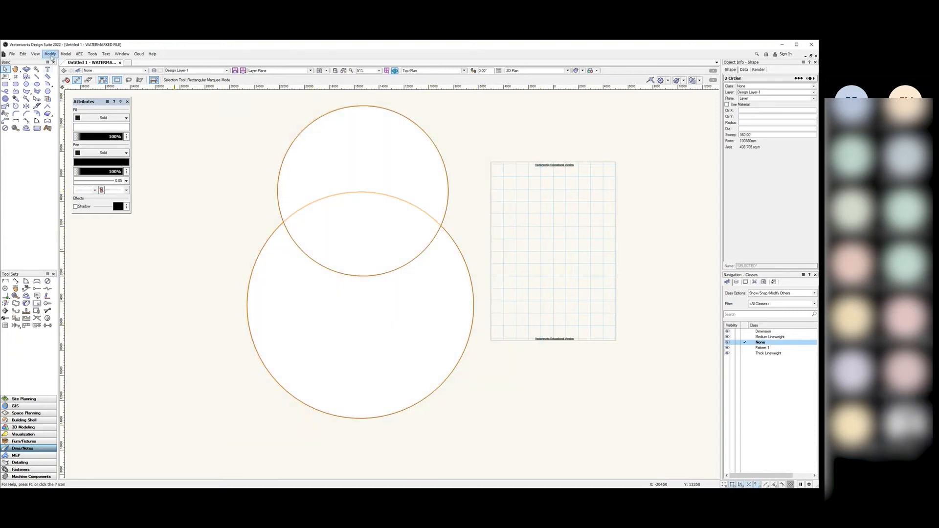
left_click(50, 54)
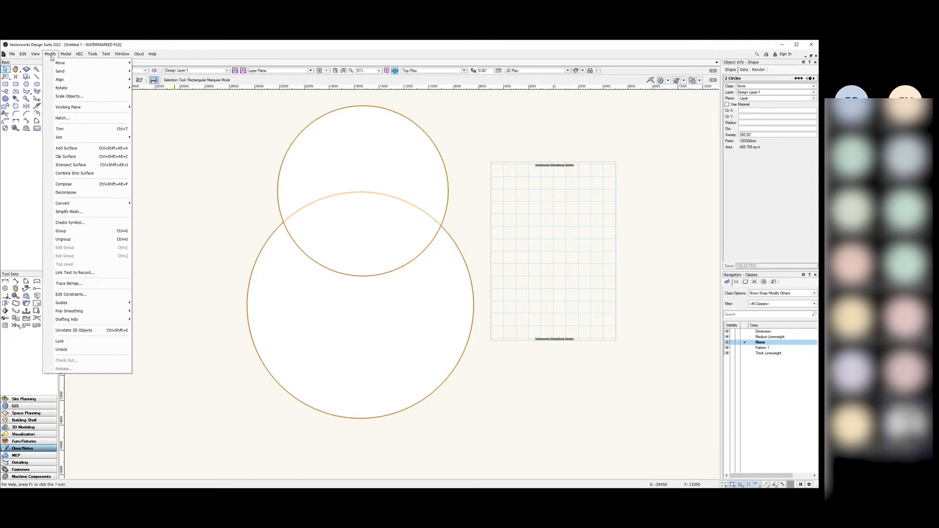
left_click(83, 150)
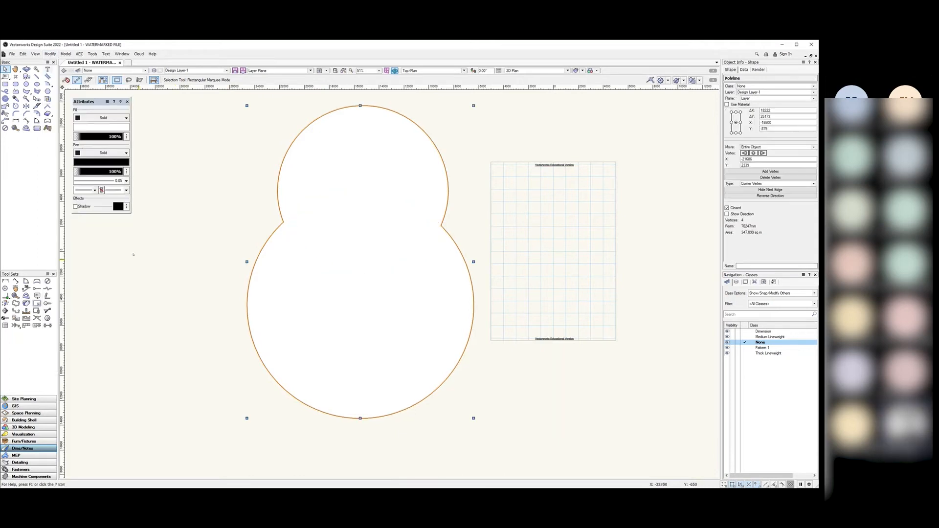
left_click(146, 265)
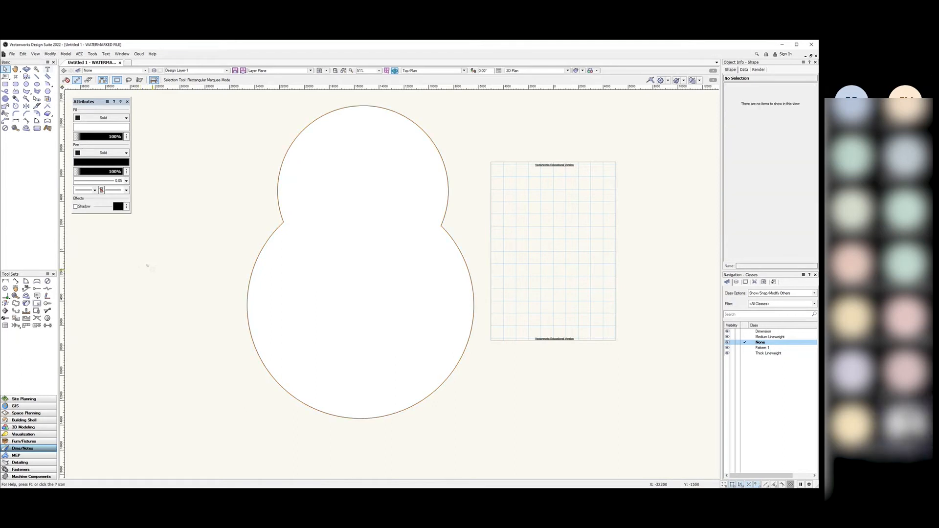
left_click_drag(276, 300, 450, 327)
left_click_drag(464, 339, 285, 325)
left_click(159, 320)
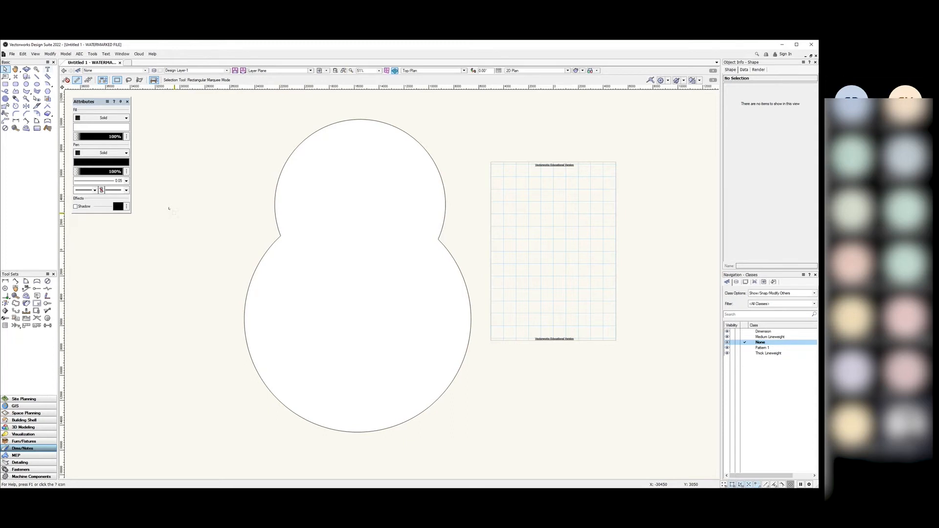
key("ctrl+z")
key("ctrl+z")
key("ctrl+z")
key("ctrl+z")
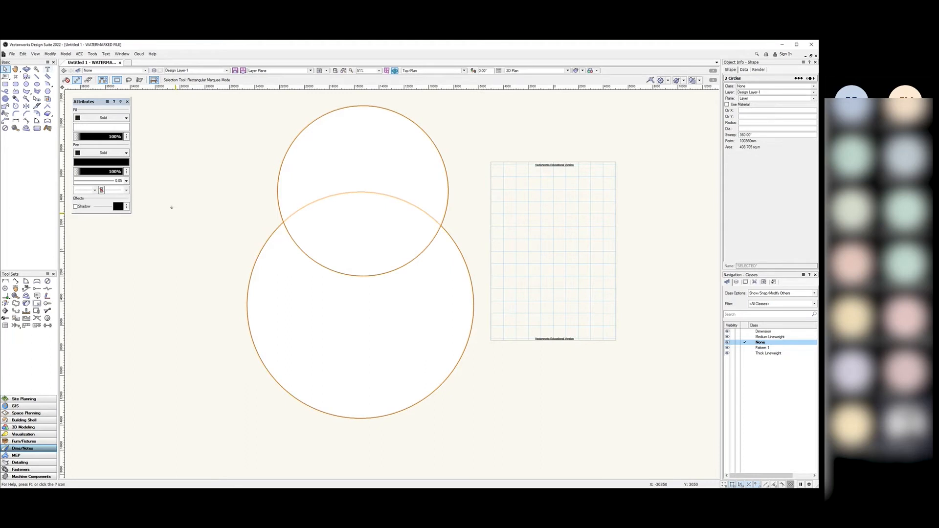
left_click(171, 209)
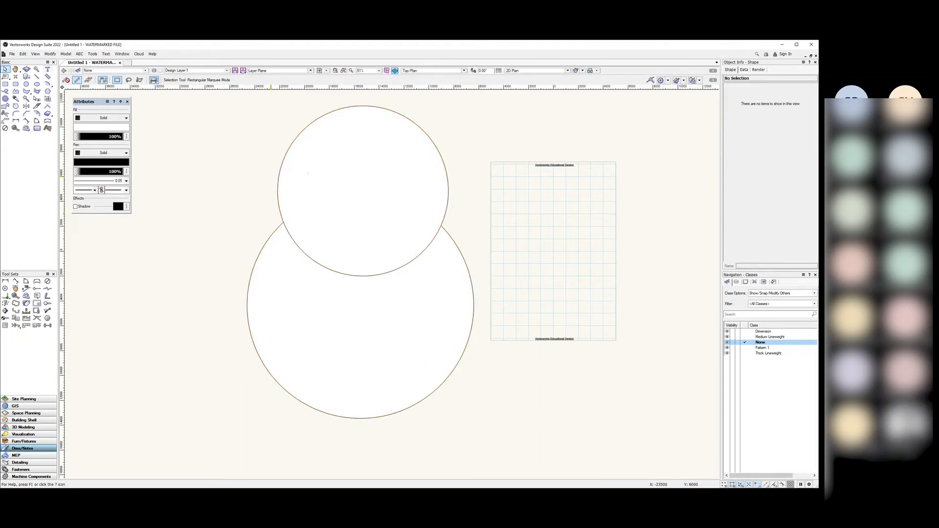
left_click_drag(499, 101, 223, 449)
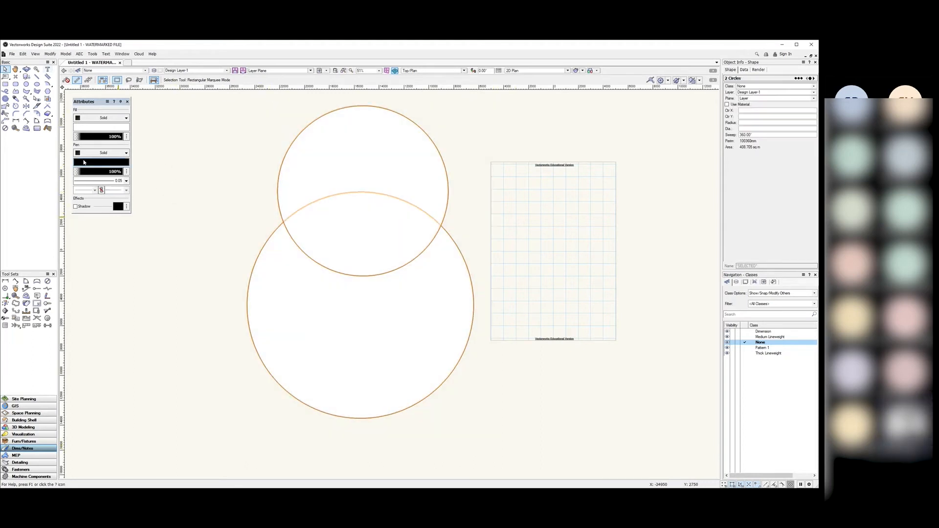
left_click(51, 55)
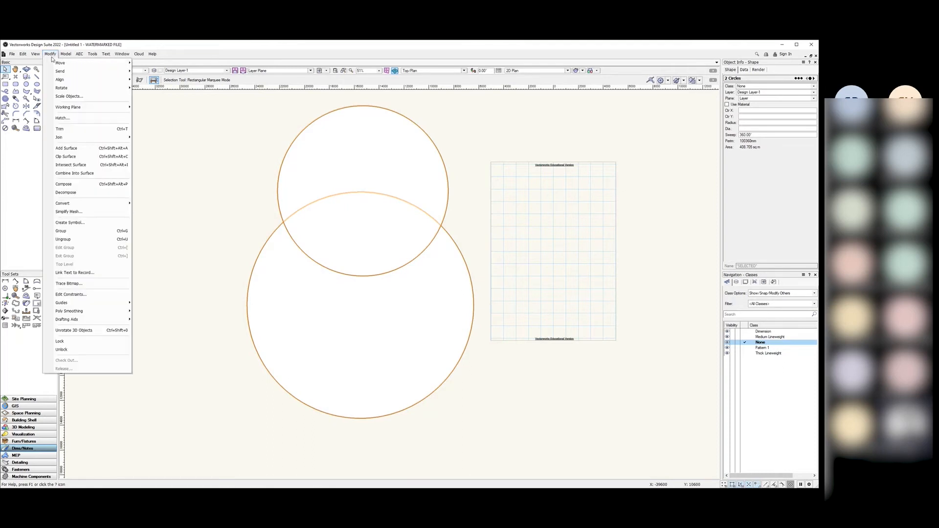
left_click(86, 165)
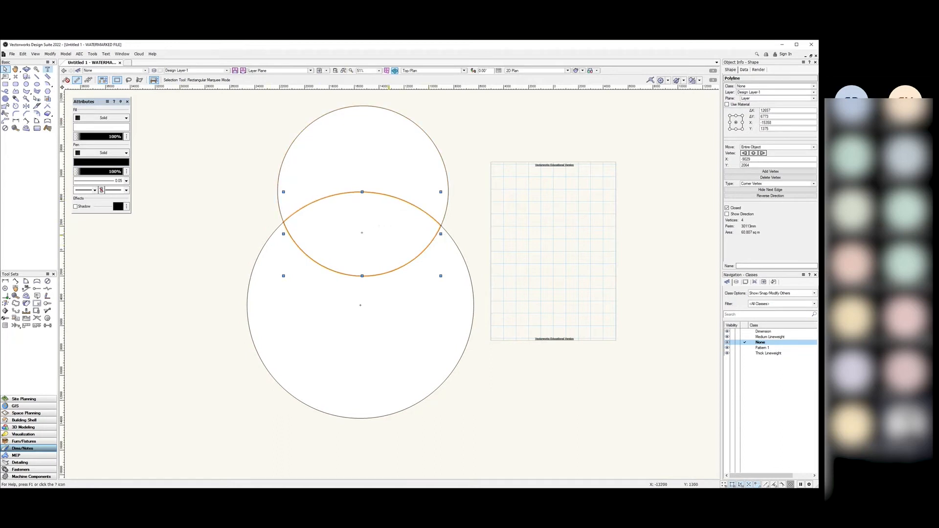
left_click_drag(368, 225, 620, 225)
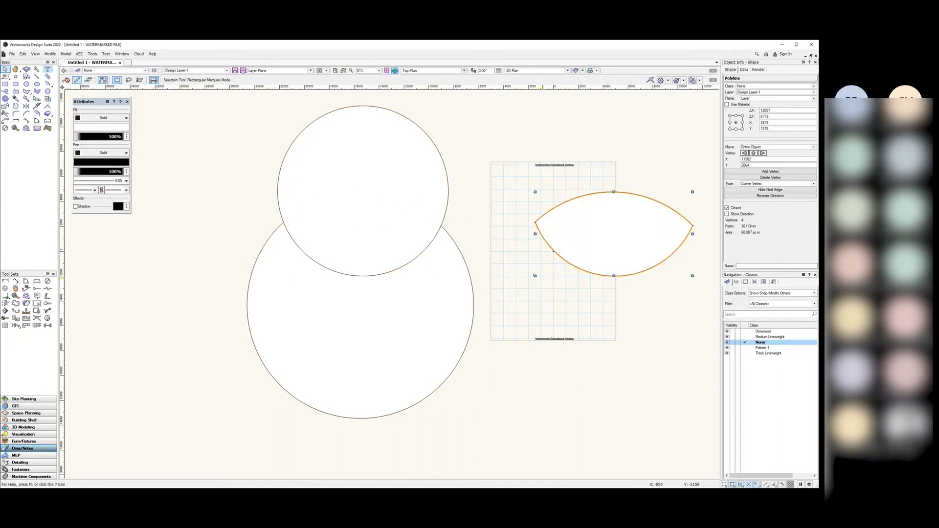
left_click(455, 278)
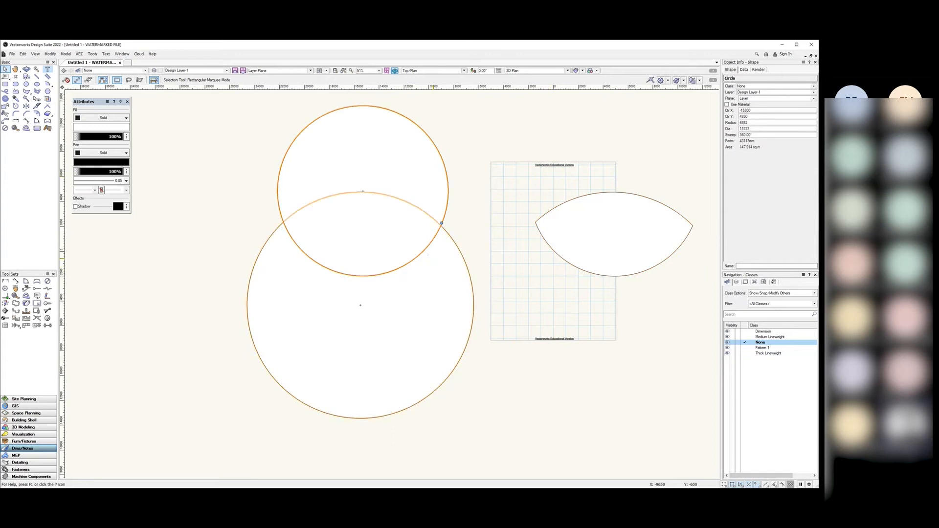
left_click(420, 174)
left_click(475, 218)
mouse_move(571, 234)
left_mouse_down()
mouse_move(570, 210)
mouse_move(561, 229)
mouse_move(578, 226)
left_mouse_up()
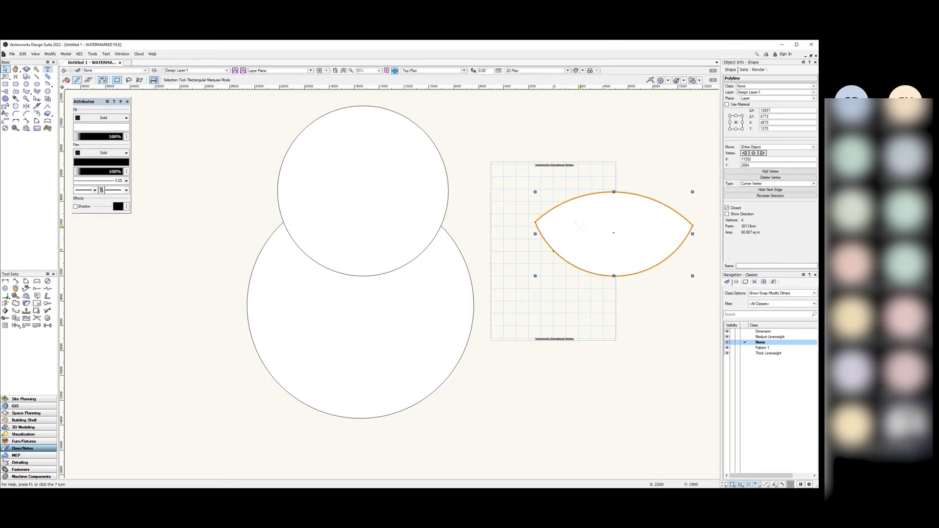
key("Delete")
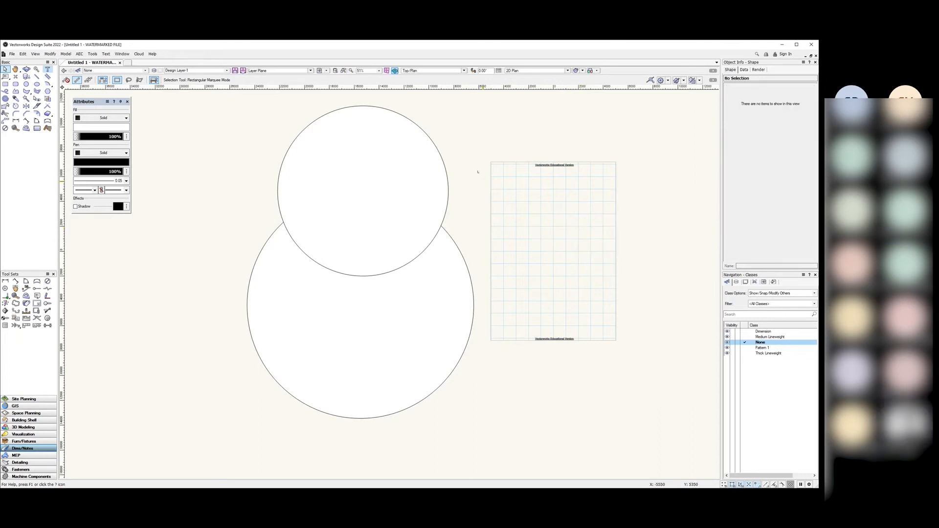
left_click_drag(486, 103, 195, 457)
left_click_drag(512, 98, 186, 459)
Step: Create a crescent shape from the region enclosed by the two circles
left_click(50, 54)
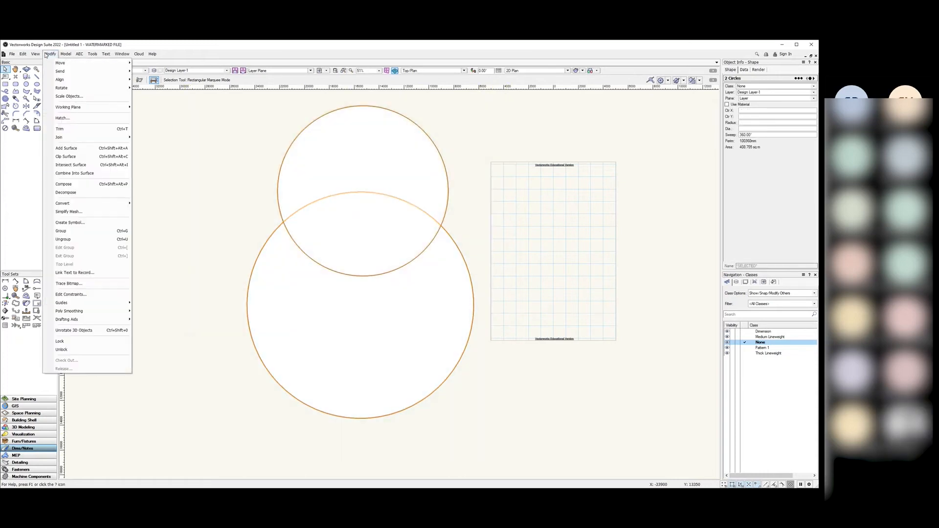
left_click(102, 173)
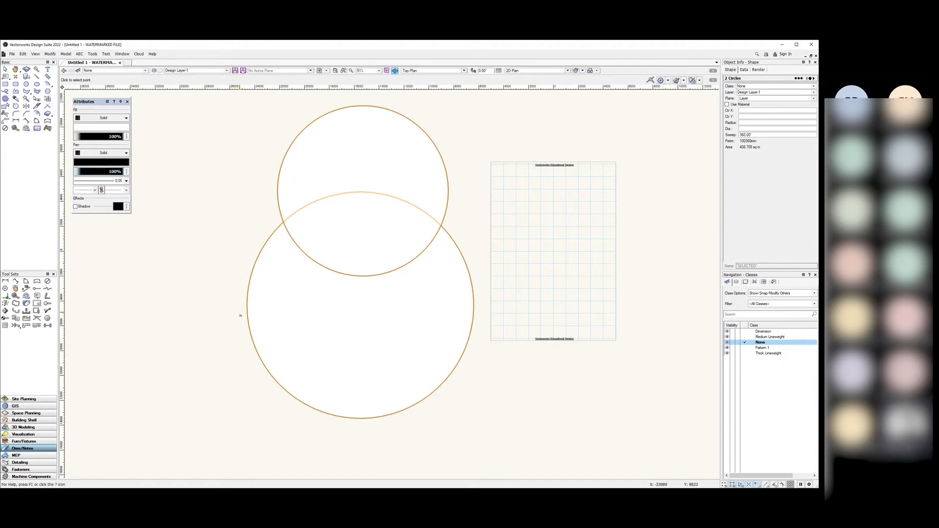
left_click(285, 310)
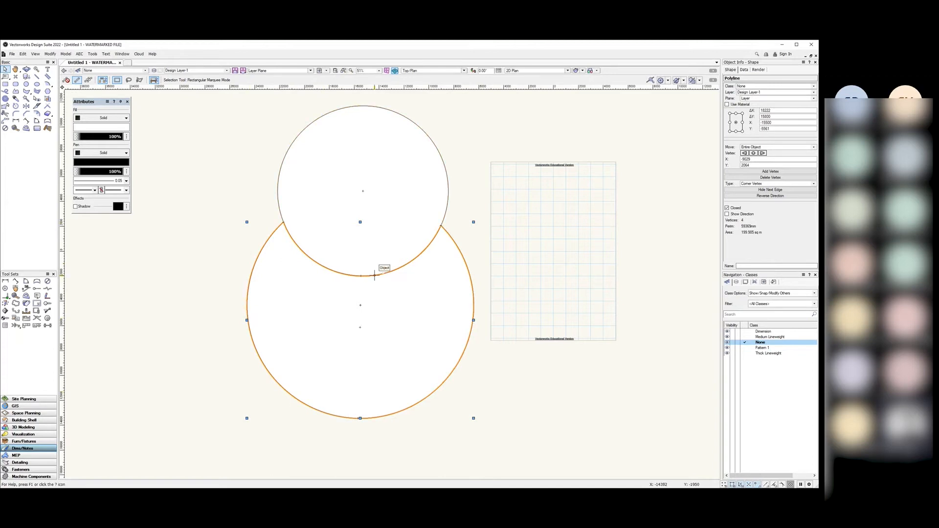
Step: Move the crescent shape off the circles, then delete it and pick the Line tool
left_click_drag(365, 324, 622, 255)
left_click(519, 384)
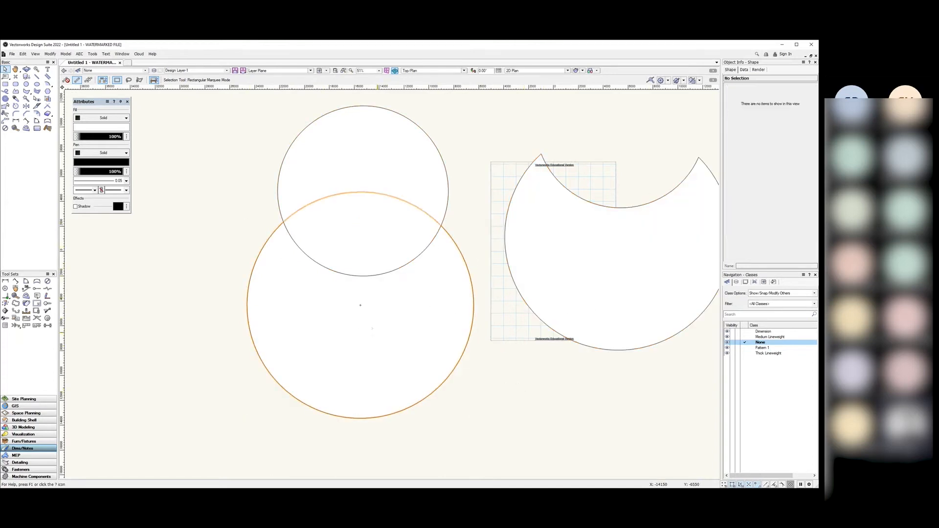
left_click(435, 390)
left_click(517, 389)
left_click_drag(504, 238, 450, 236)
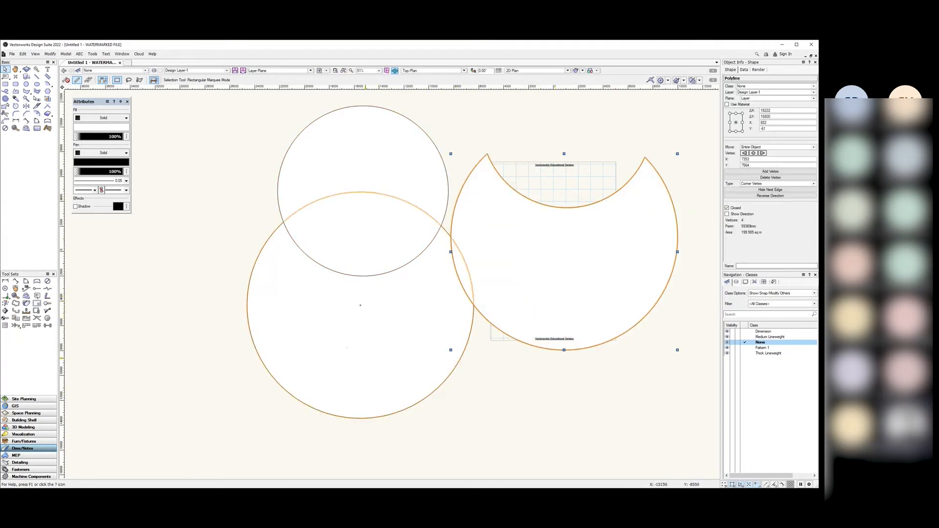
key("Delete")
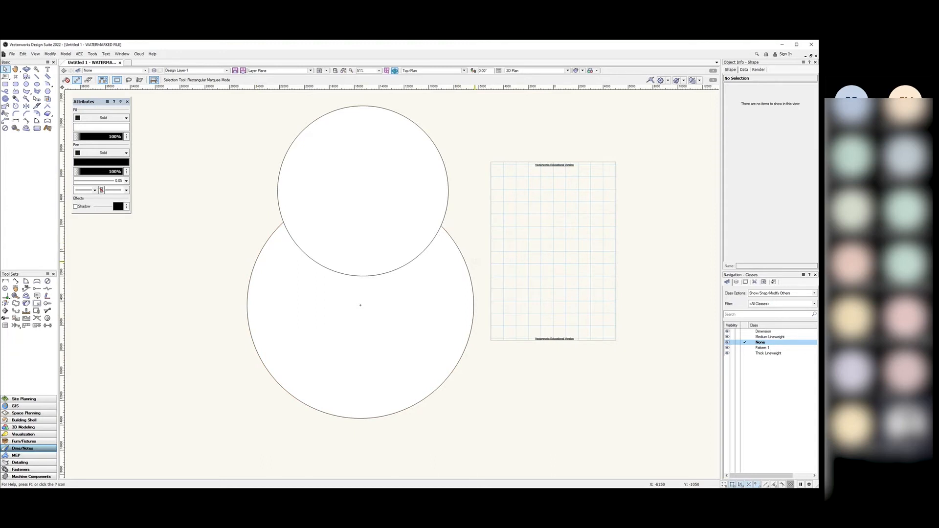
left_click(37, 76)
scroll(184, 276, "down", 2)
Step: Draw a diagonal line right of the page, then return to the Selection tool
mouse_move(417, 322)
left_mouse_down()
mouse_move(458, 281)
mouse_move(465, 291)
mouse_move(453, 304)
mouse_move(478, 316)
mouse_move(452, 349)
mouse_move(406, 307)
left_mouse_up()
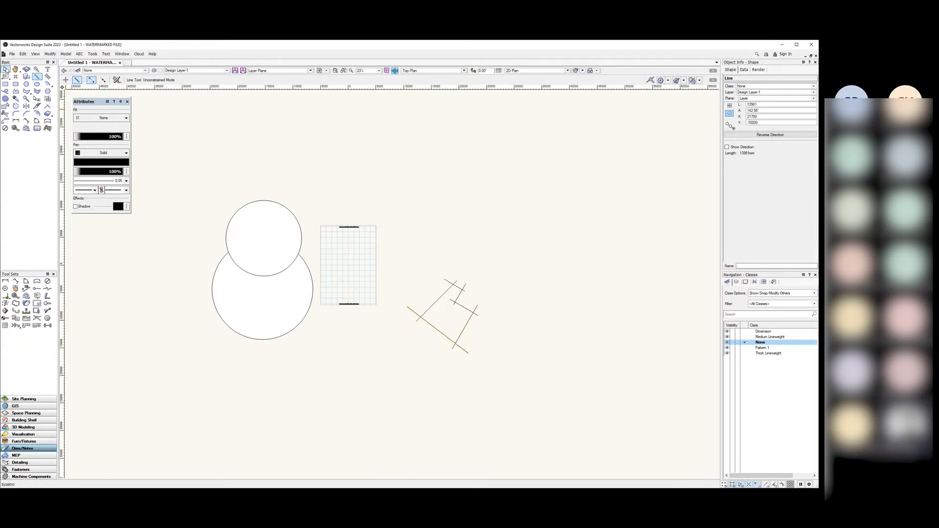
left_click(6, 69)
left_click(420, 215)
scroll(437, 314, "up", 5)
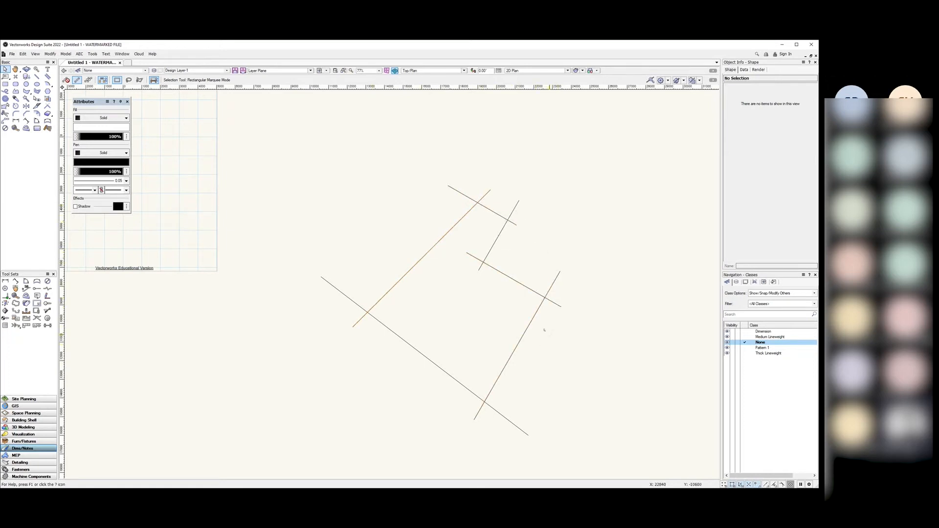
scroll(504, 286, "down", 2)
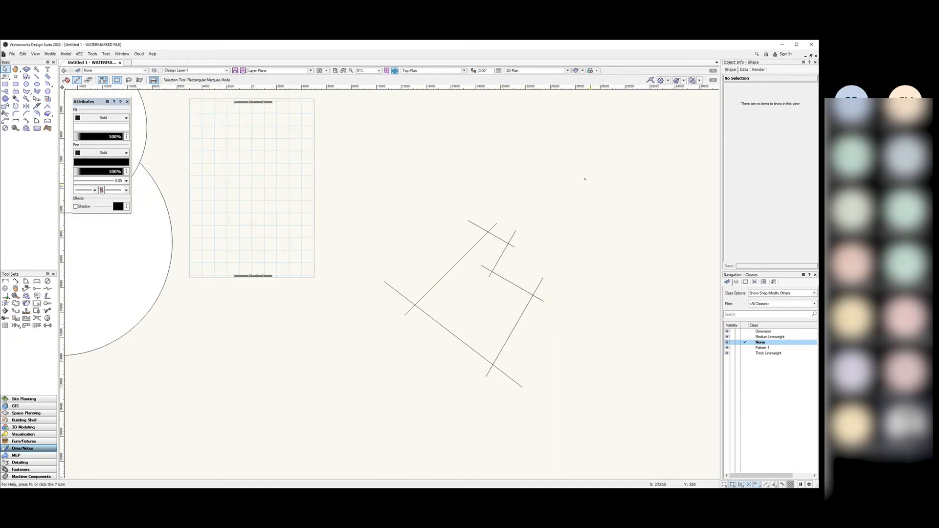
Step: Marquee-select the six crossing lines and build a polygon from their enclosed area with Combine Into Surface
left_click_drag(585, 179, 333, 431)
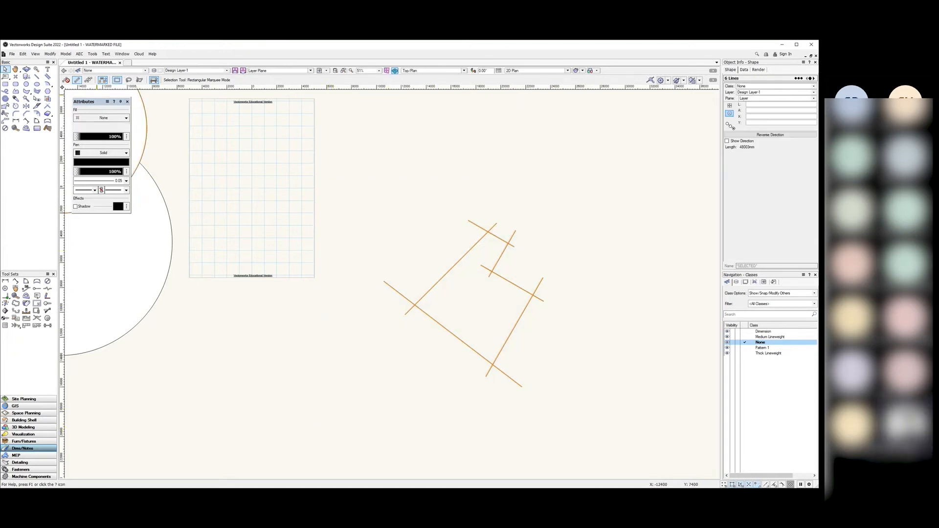
left_click(51, 55)
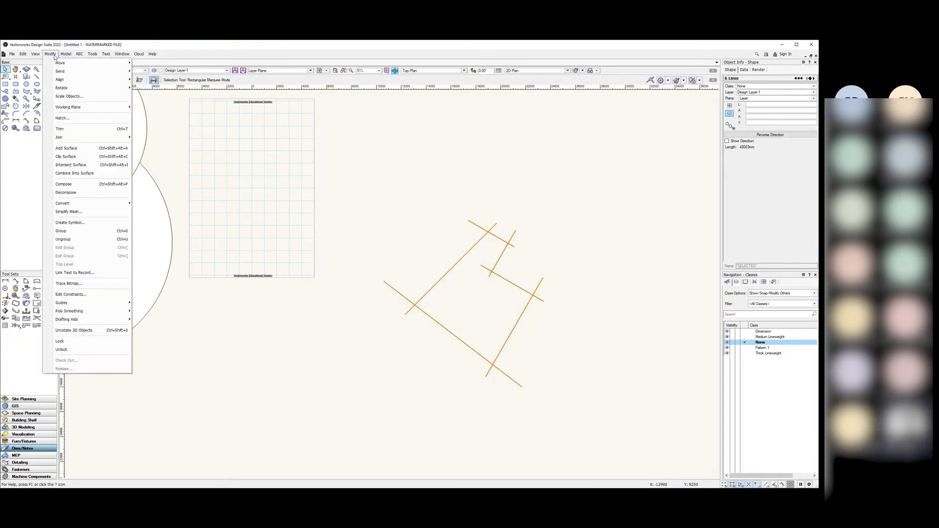
left_click(96, 176)
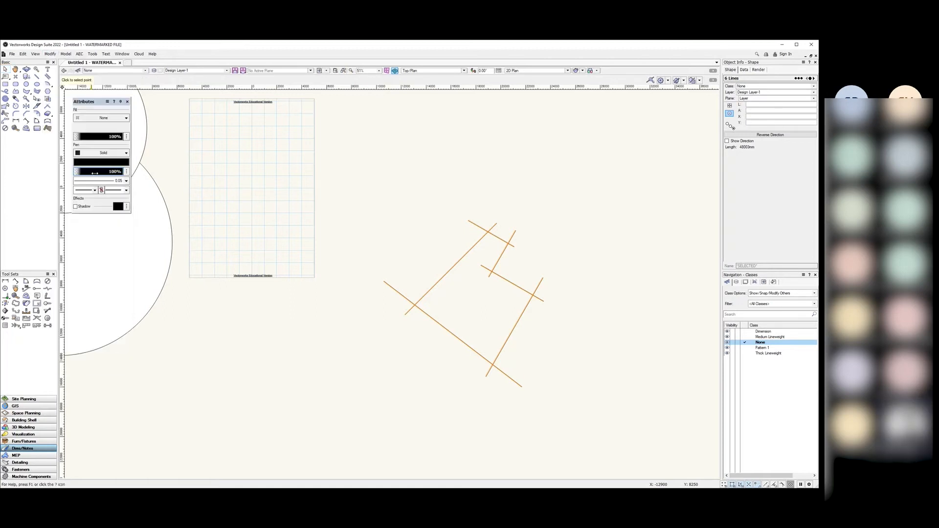
left_click(457, 294)
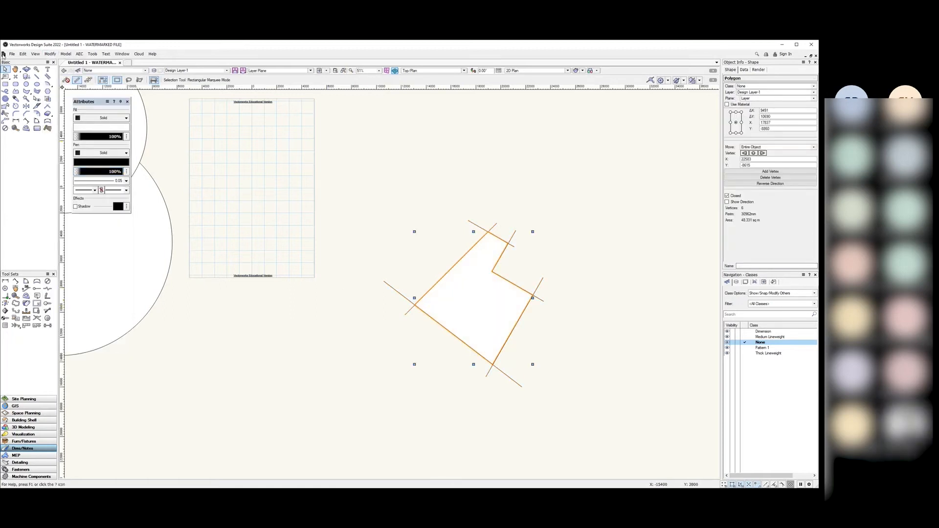
Step: Drag the new notched polygon up and right, clear of the crossing lines
left_click_drag(451, 313, 588, 205)
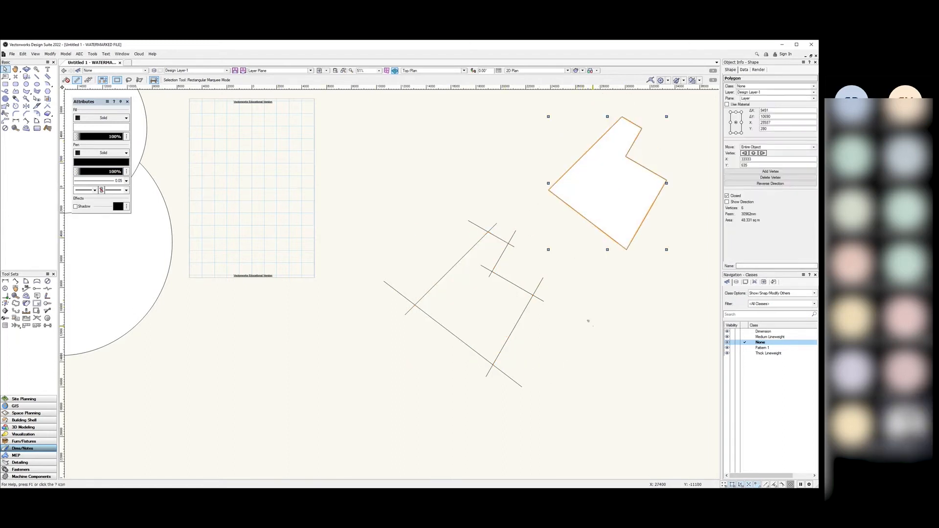
left_click(589, 321)
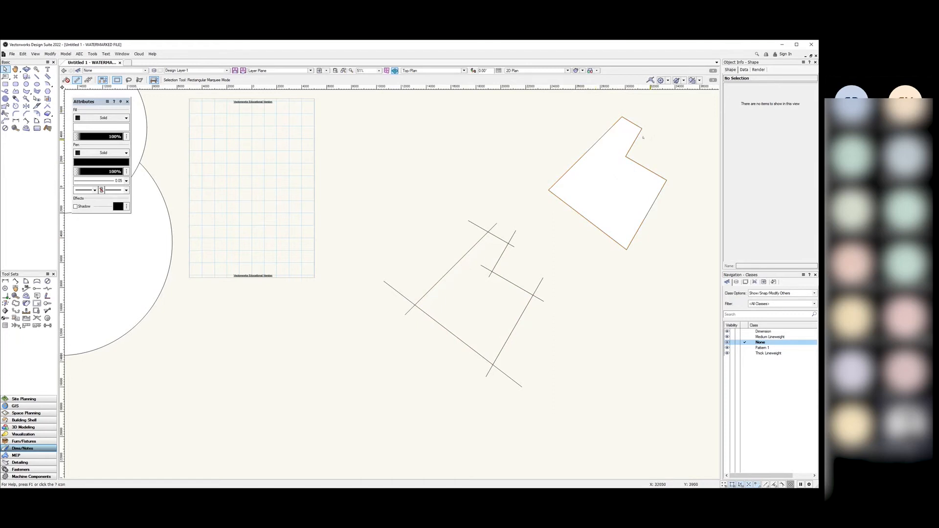
scroll(491, 270, "up", 5)
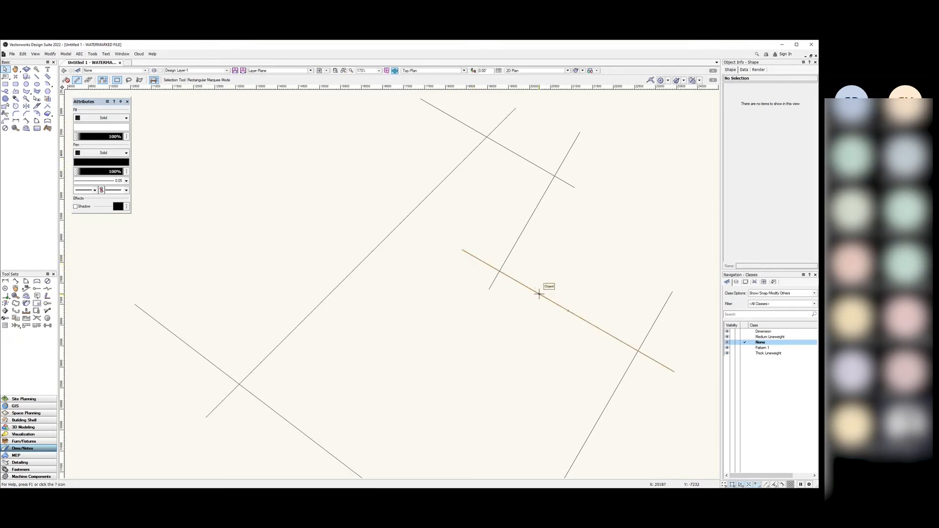
scroll(505, 268, "down", 6)
scroll(568, 220, "up", 2)
scroll(567, 220, "up", 2)
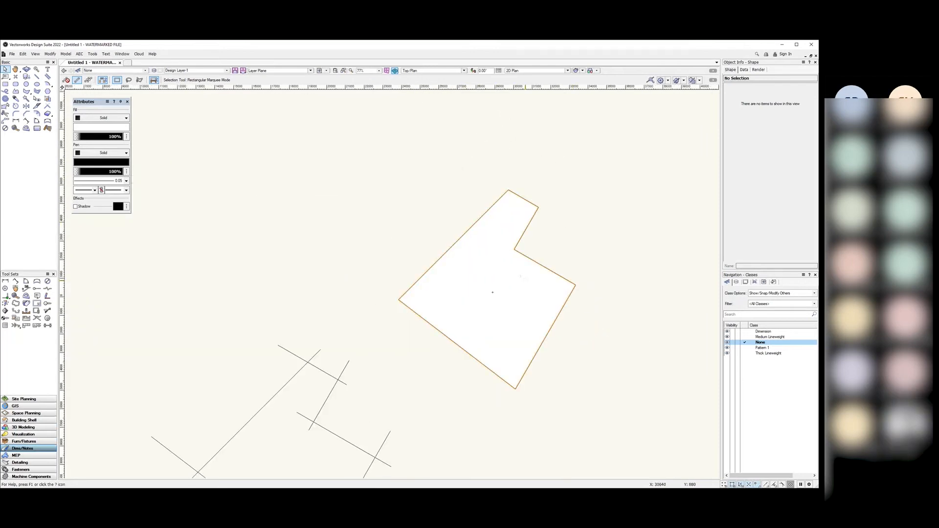
left_click(520, 277)
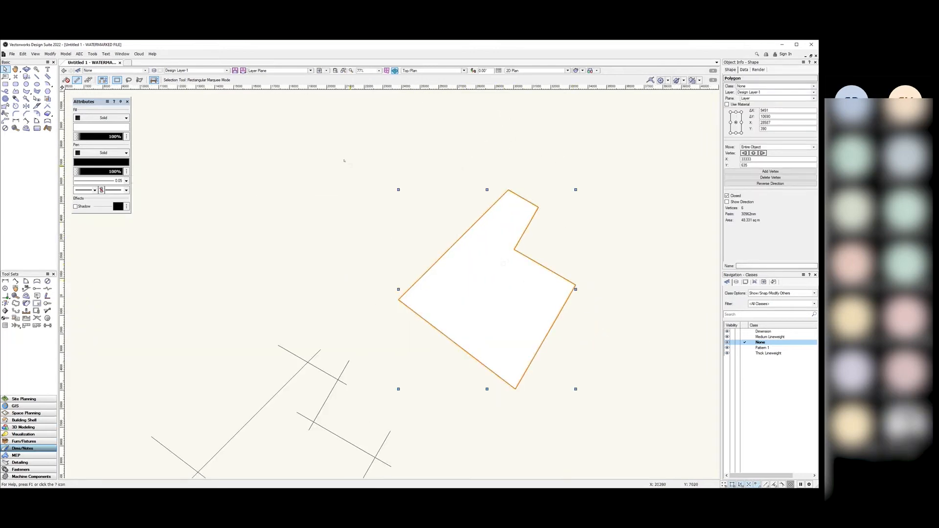
left_click(344, 188)
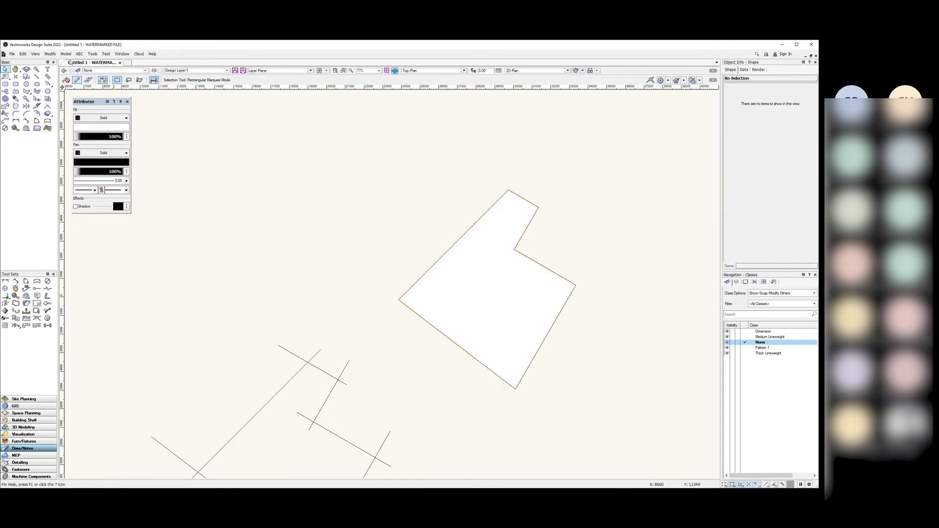
Step: Select the notched polygon and decompose it into six separate line segments
left_click(51, 54)
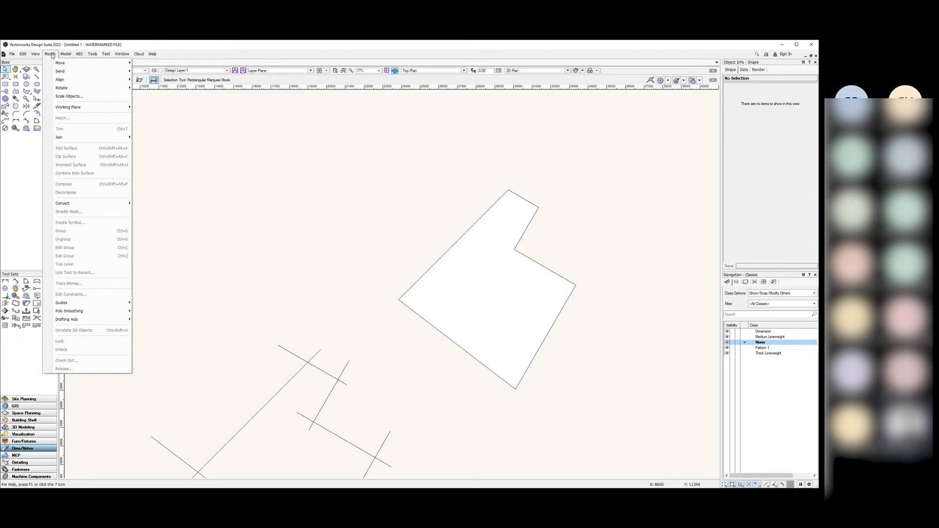
left_click(476, 281)
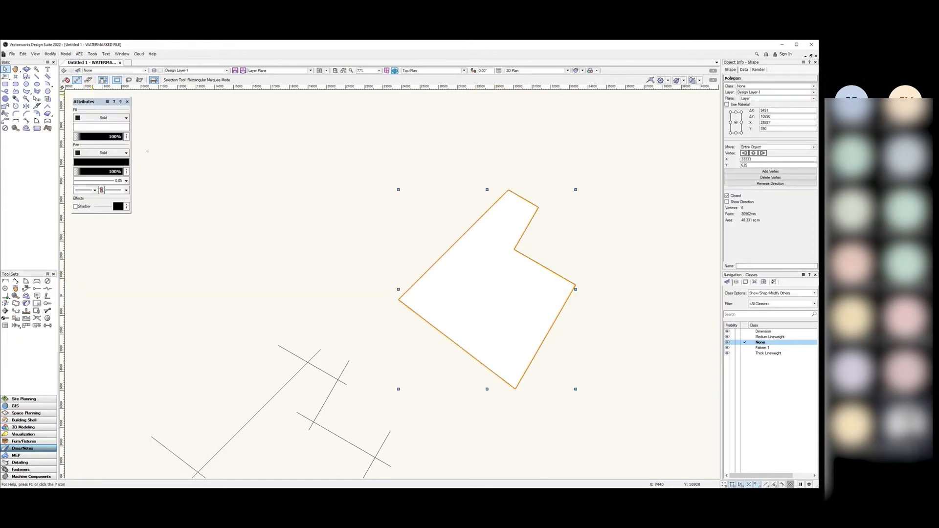
scroll(472, 264, "down", 5)
scroll(474, 266, "up", 5)
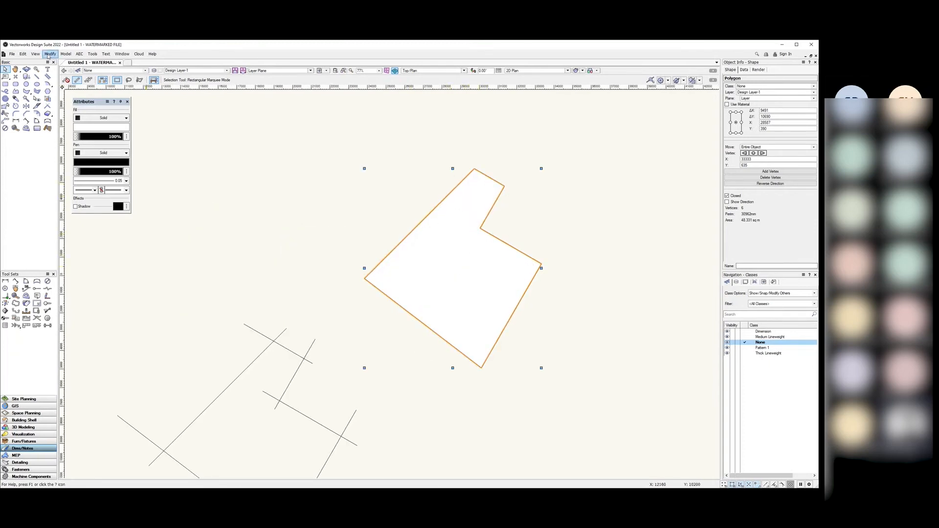
left_click(50, 54)
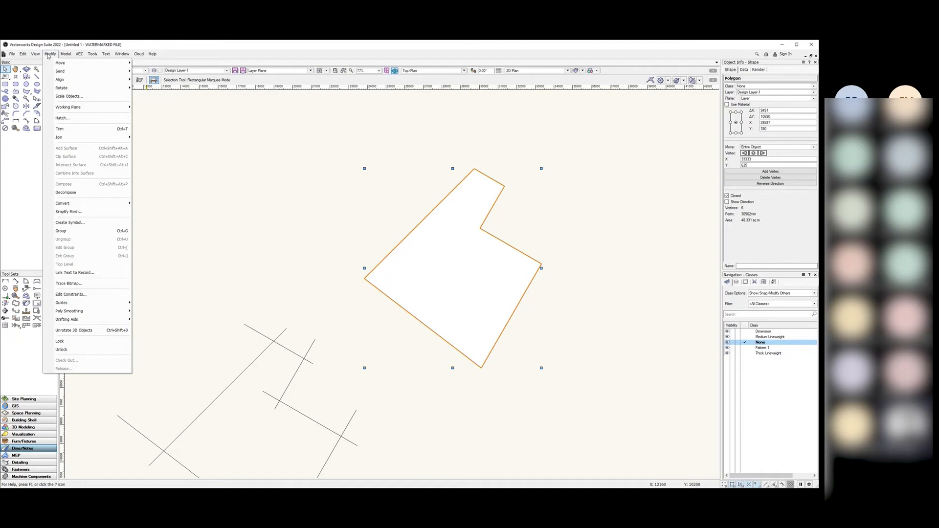
left_click(84, 194)
left_click(220, 233)
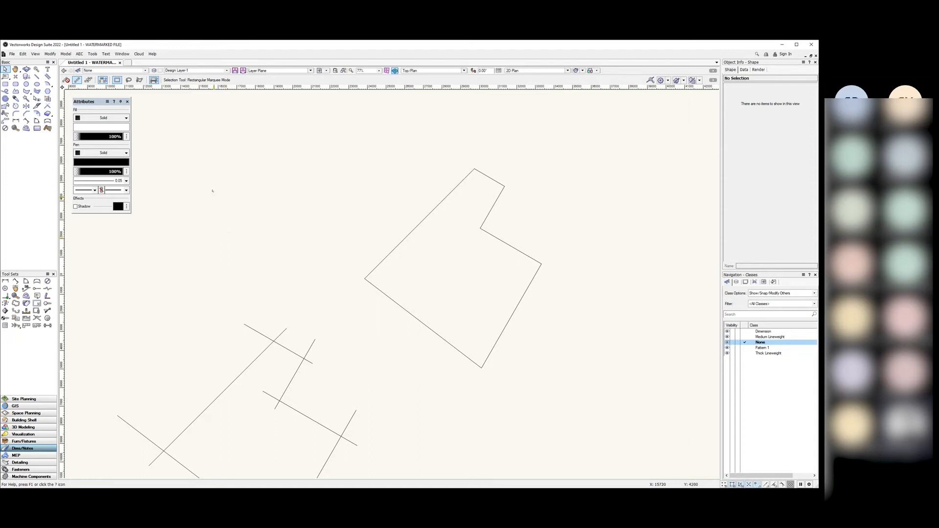
Step: Marquee-select all six edge lines of the outline
left_click(386, 258)
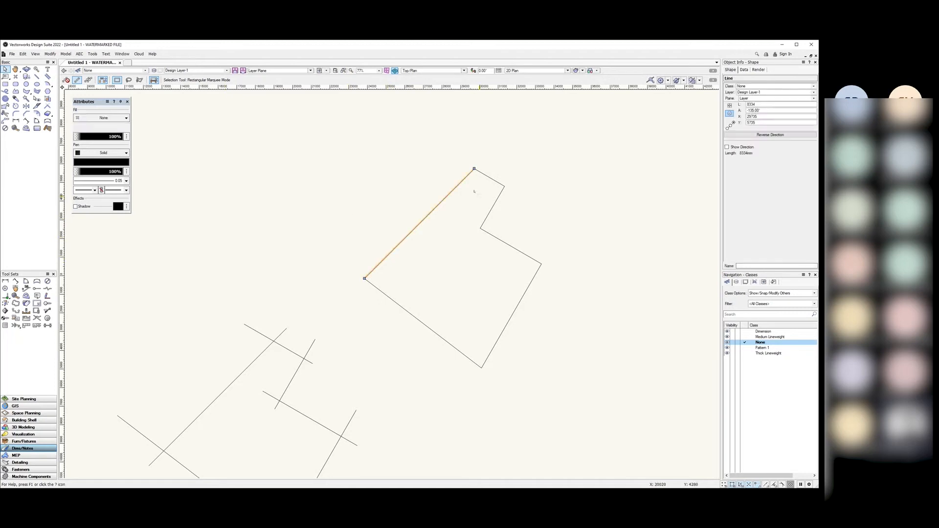
left_click(495, 237)
left_click(535, 366)
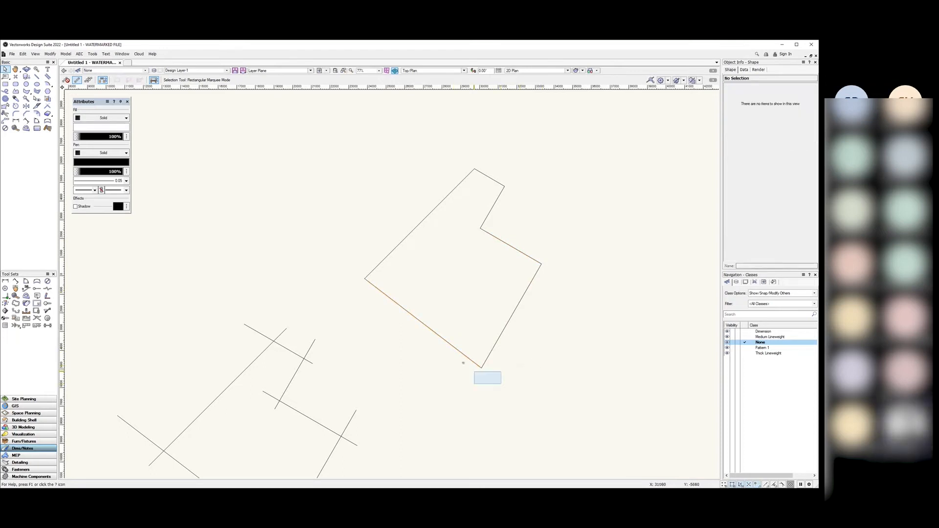
left_click(481, 368)
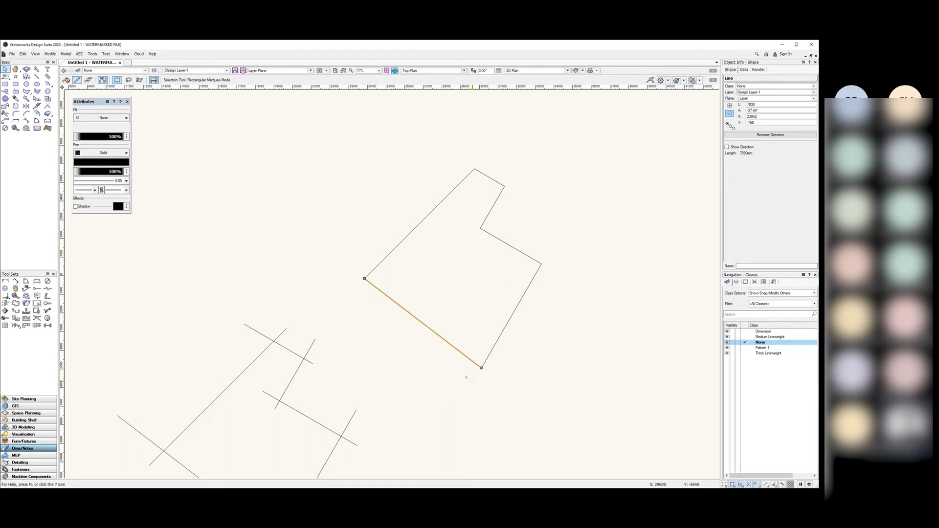
left_click(462, 378)
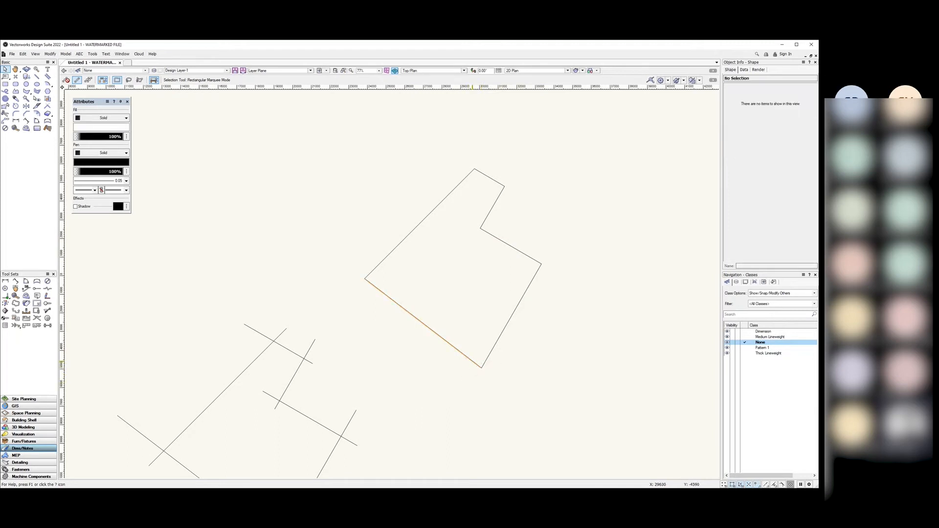
left_click(465, 376)
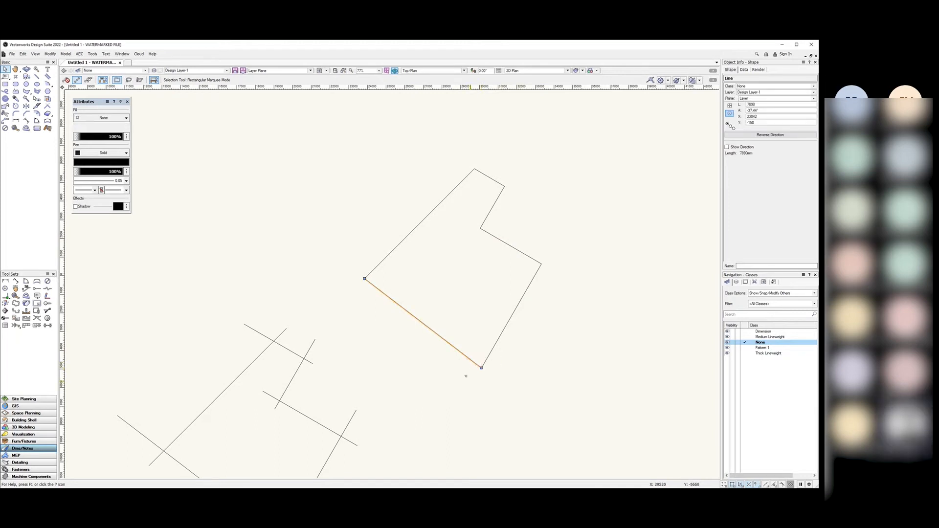
left_click(465, 377)
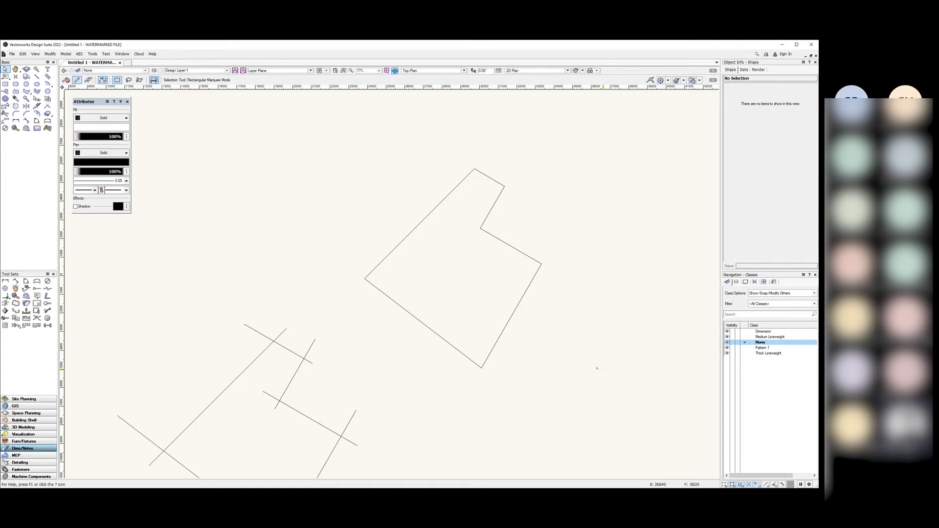
left_click_drag(583, 388, 339, 128)
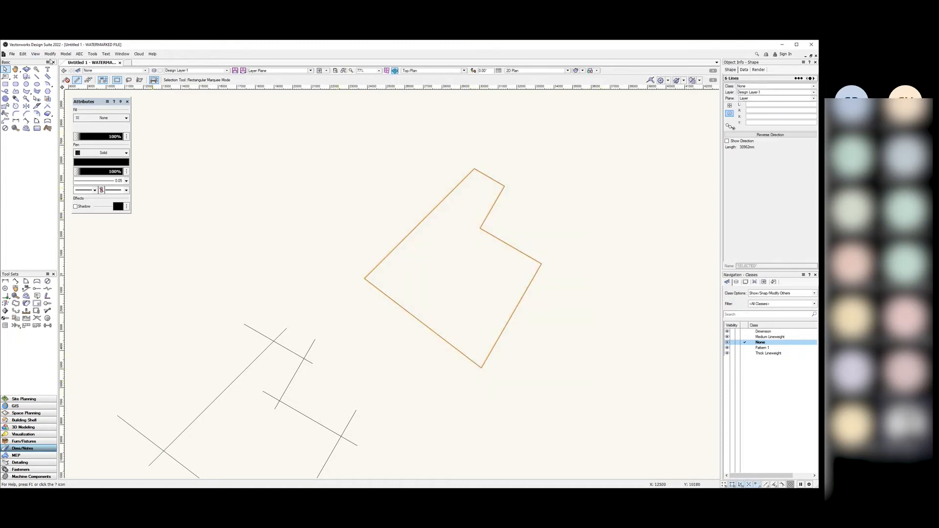
left_click(416, 224)
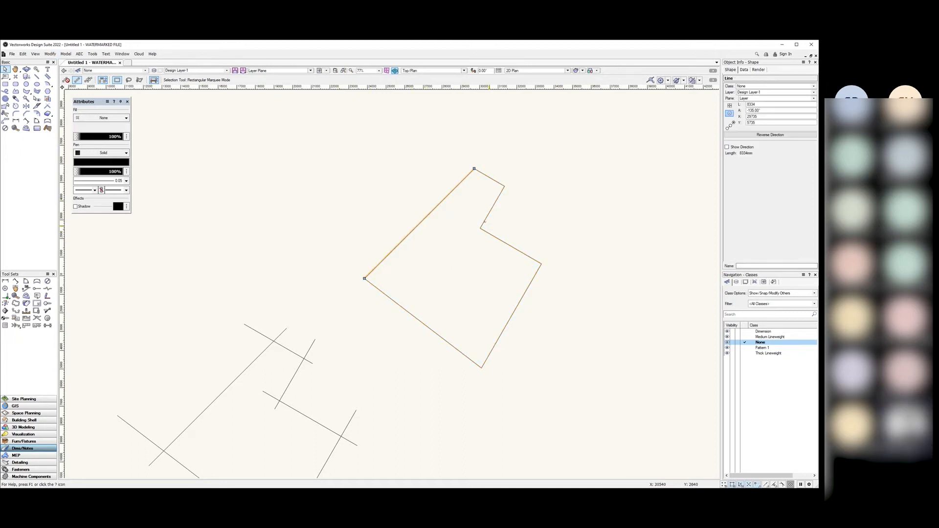
left_click_drag(596, 135, 346, 394)
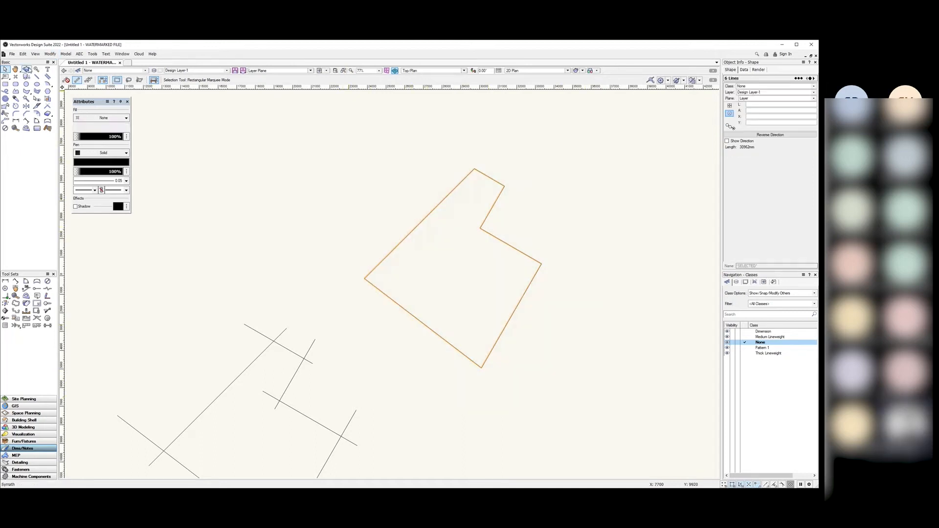
Step: Compose the selected lines into one closed six-vertex polygon and check it
left_click(50, 53)
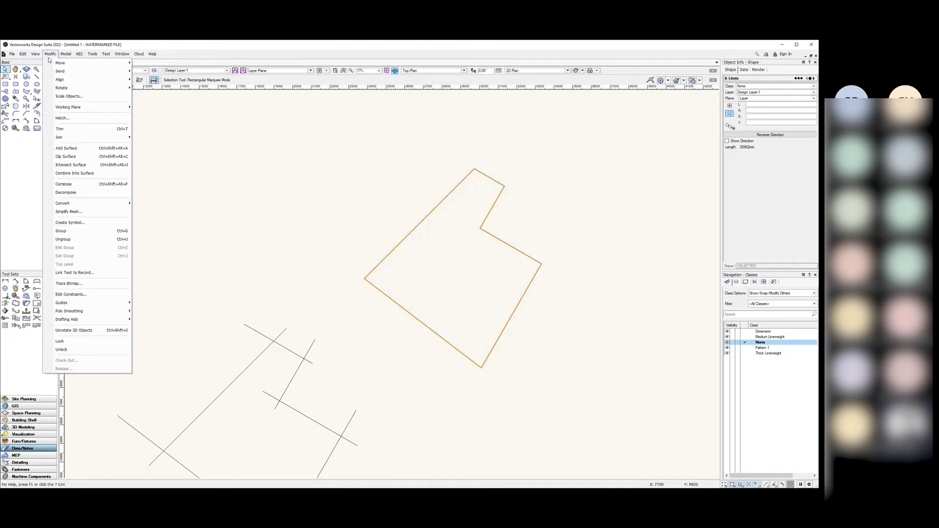
left_click(76, 184)
left_click(227, 213)
left_click(410, 234)
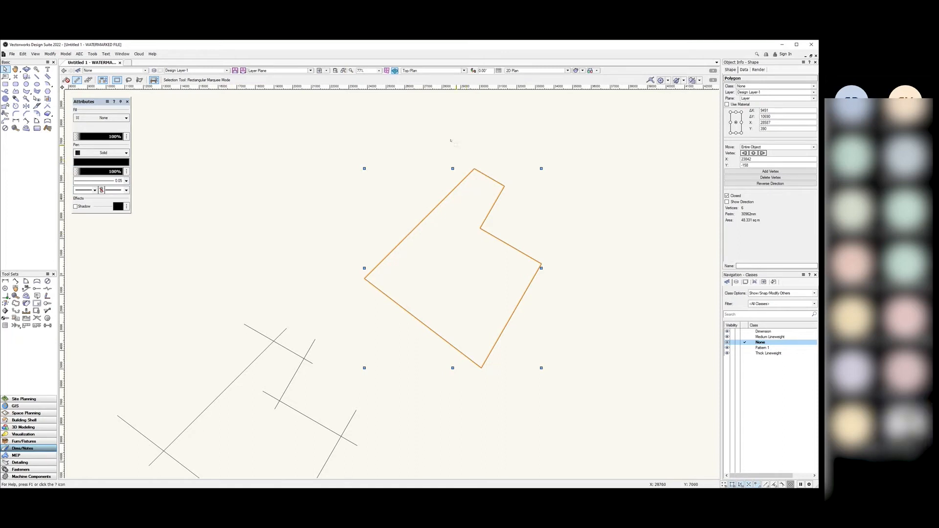
left_click(462, 143)
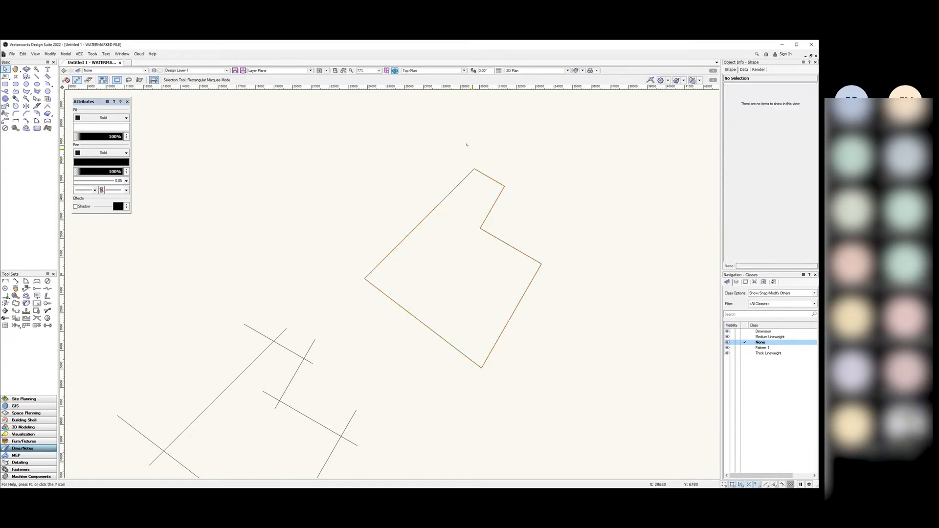
Step: Zoom out, marquee-select the circles, polygon and crossing lines, and delete them
scroll(384, 184, "down", 3)
scroll(378, 248, "down", 2)
scroll(390, 251, "up", 2)
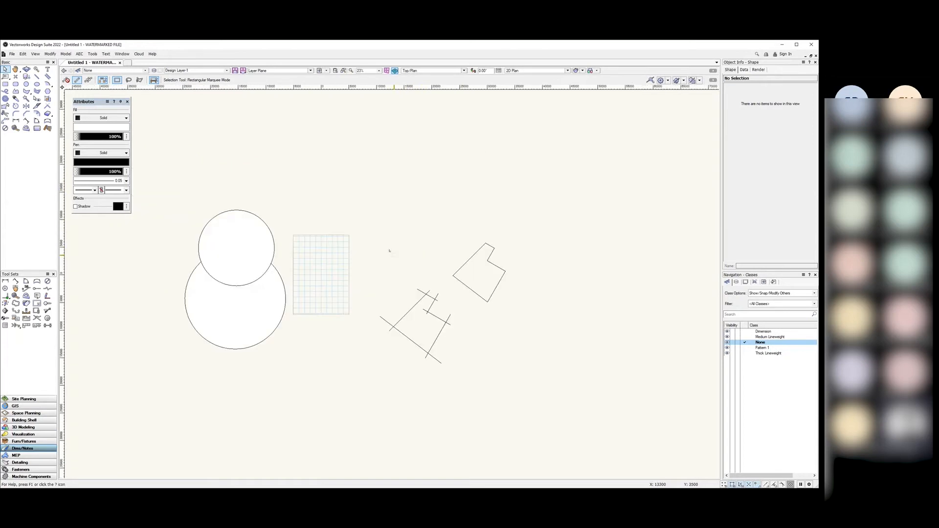
scroll(391, 254, "down", 1)
scroll(392, 262, "up", 1)
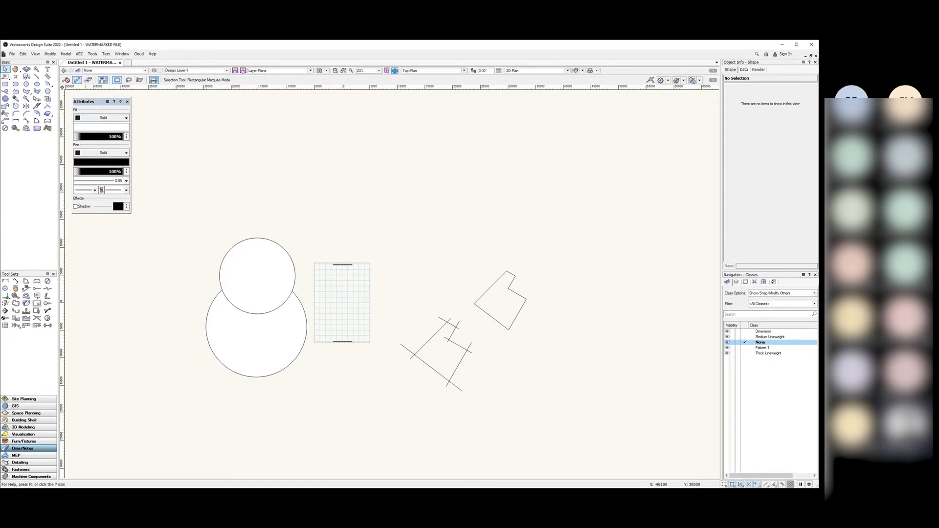
left_click_drag(577, 183, 153, 434)
key("Delete")
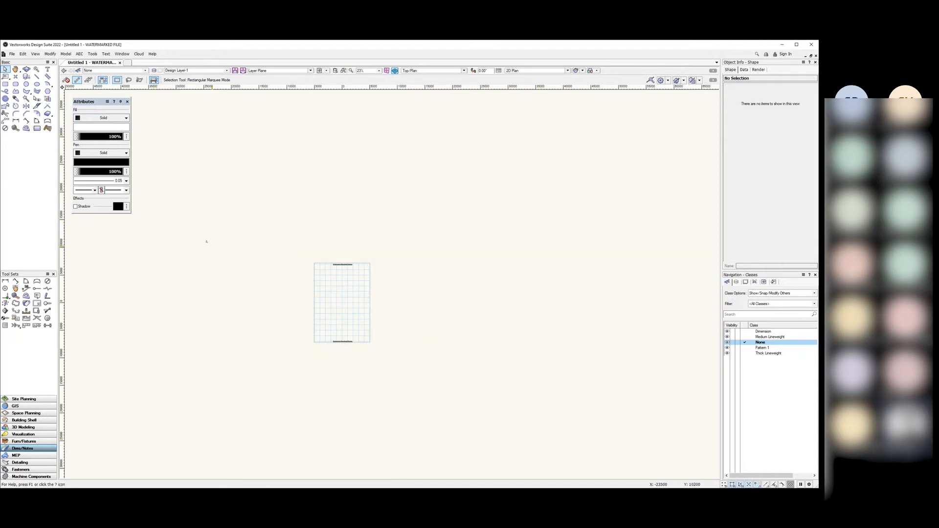
scroll(316, 249, "up", 4)
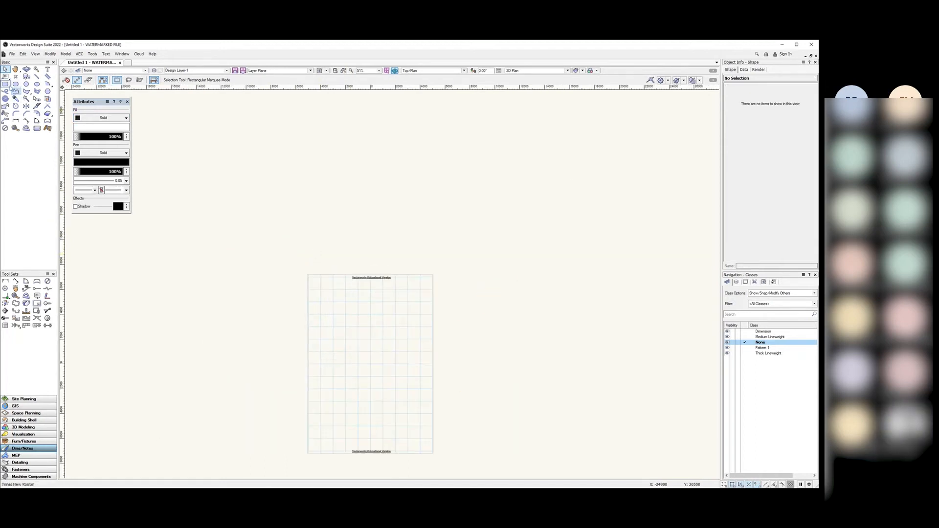
Step: Draw a square corner to corner to the right of the page
left_click(6, 84)
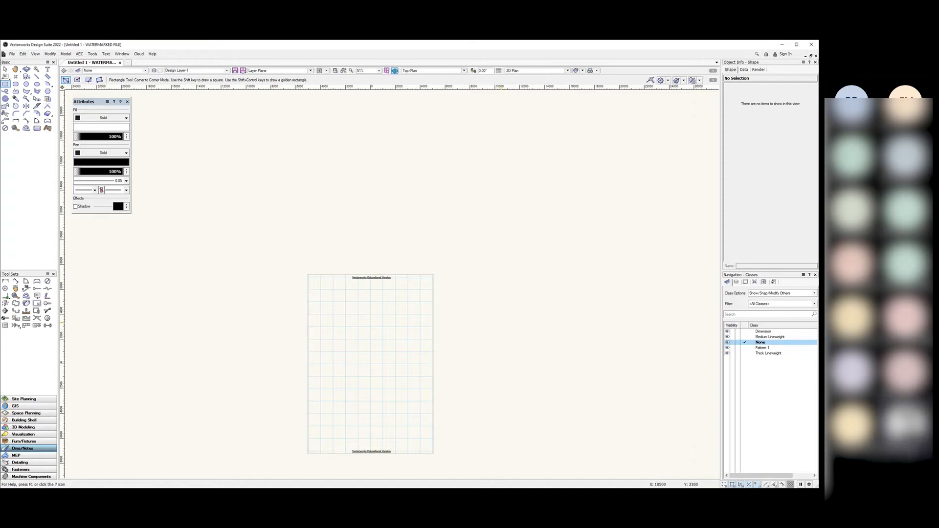
left_click(476, 325)
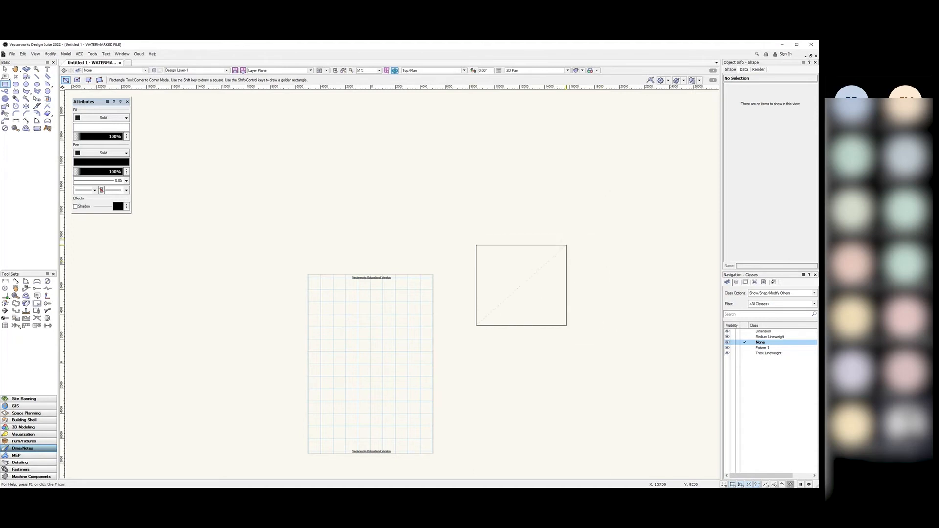
left_click(561, 239)
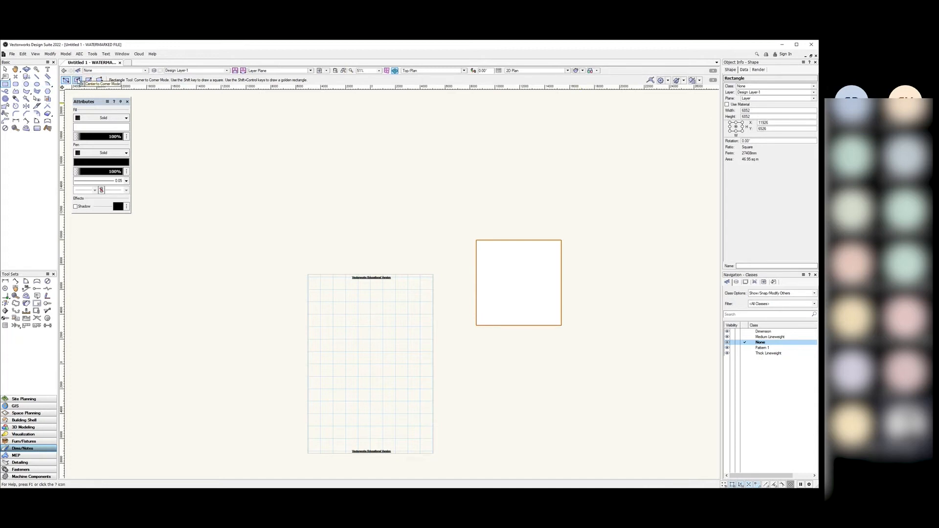
Step: Draw a wide rectangle above it from its centre, then restore Corner to Corner mode
left_click(77, 80)
left_click(308, 175)
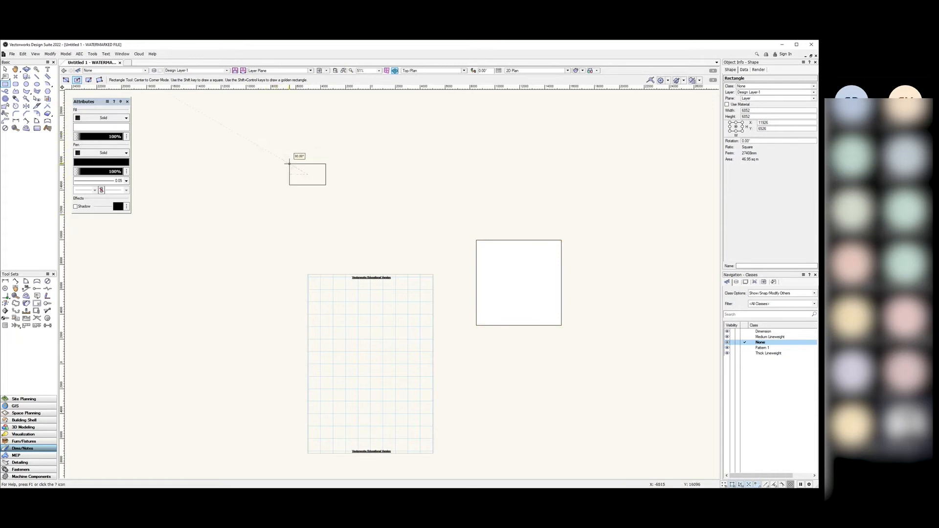
left_click(269, 152)
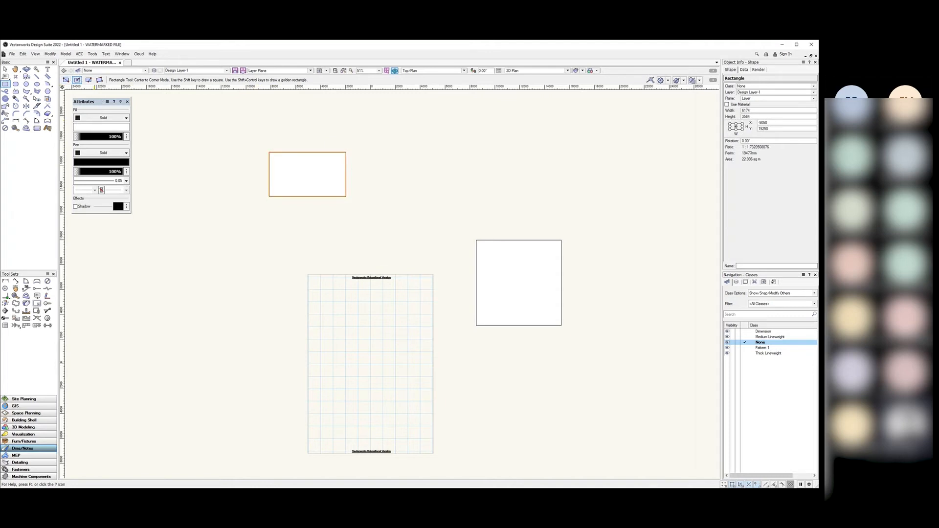
left_click(65, 80)
left_click(434, 219)
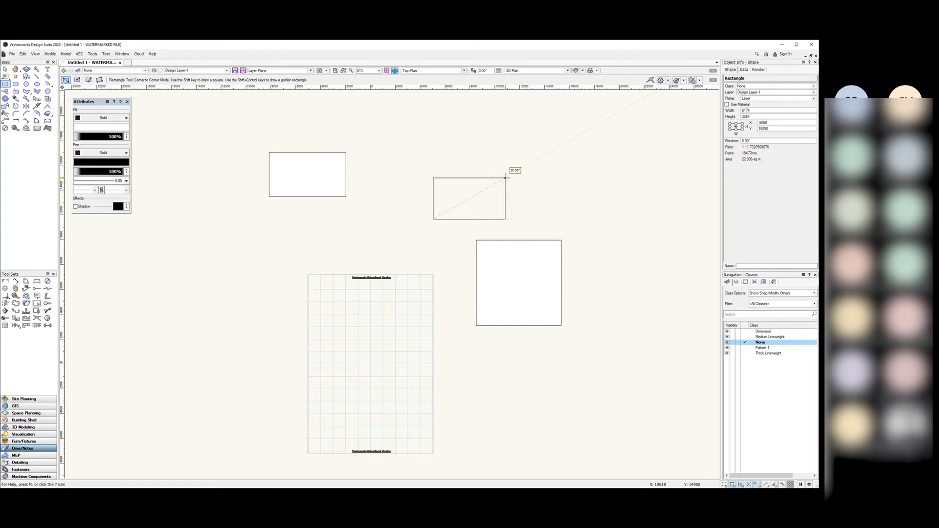
key("Escape")
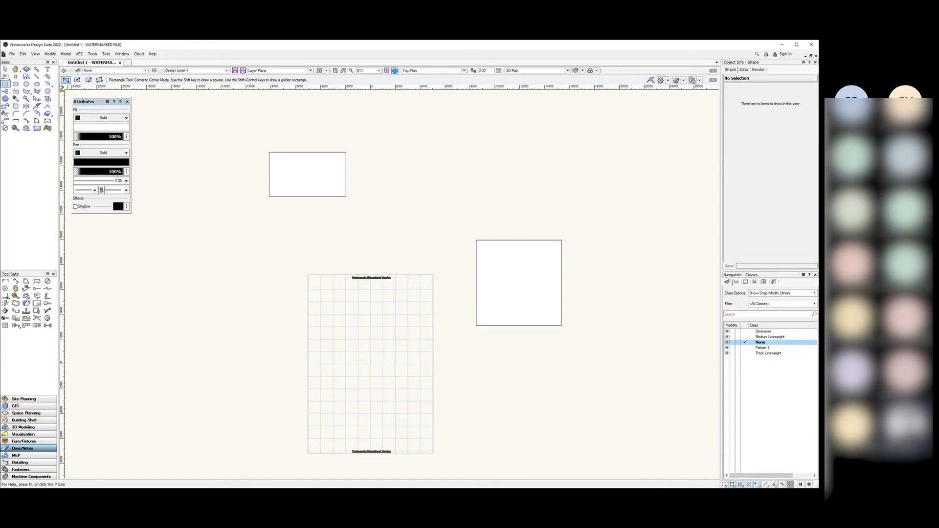
left_click(420, 197)
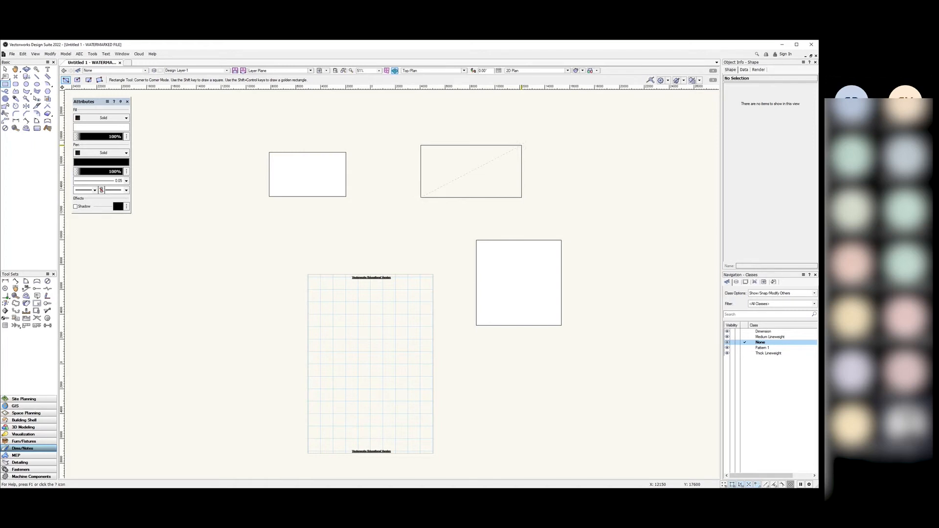
left_click(522, 145)
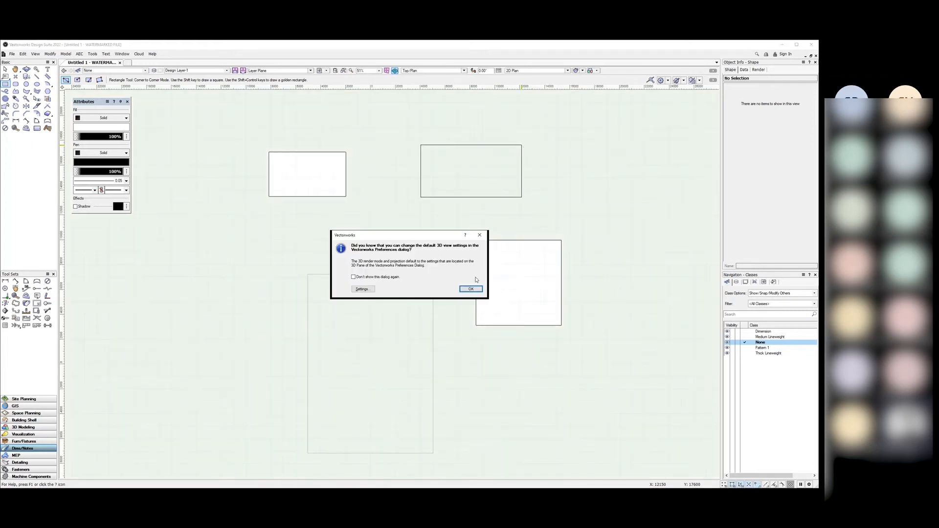
left_click(479, 235)
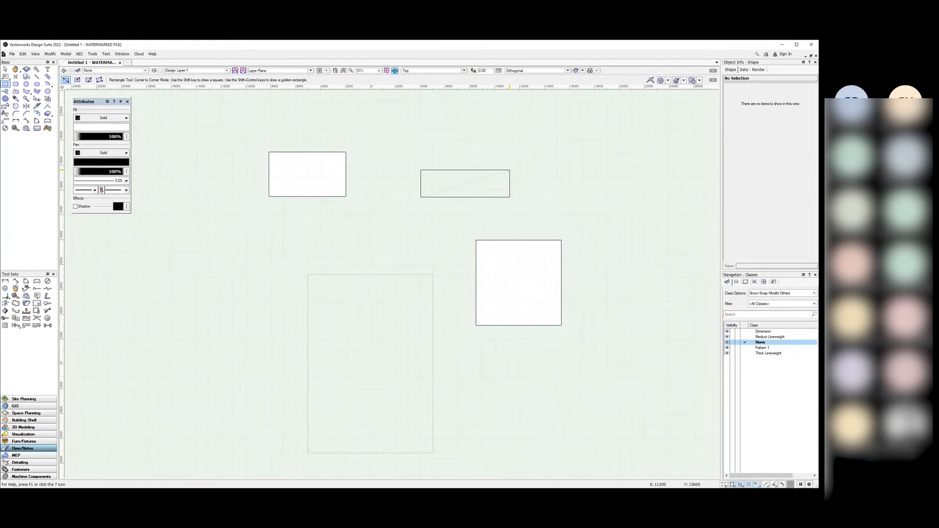
key("5")
left_click(480, 235)
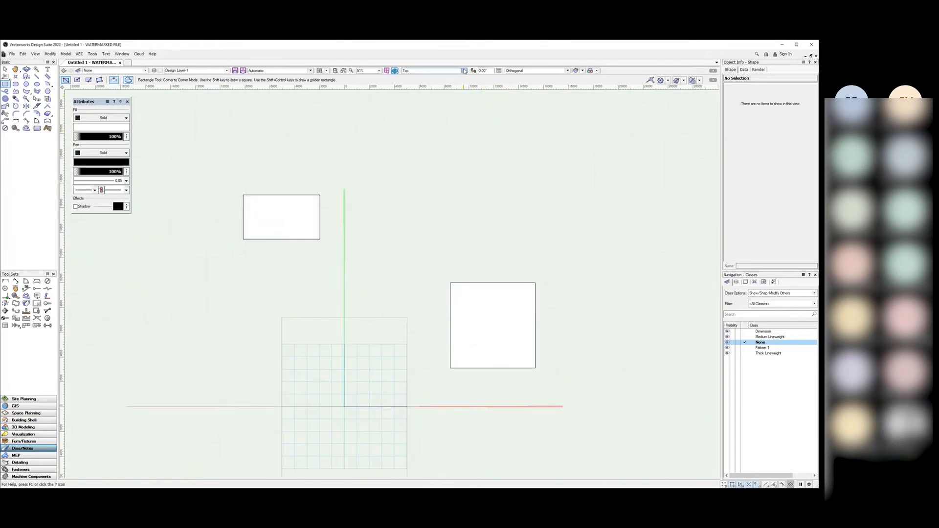
left_click(432, 71)
left_click(430, 89)
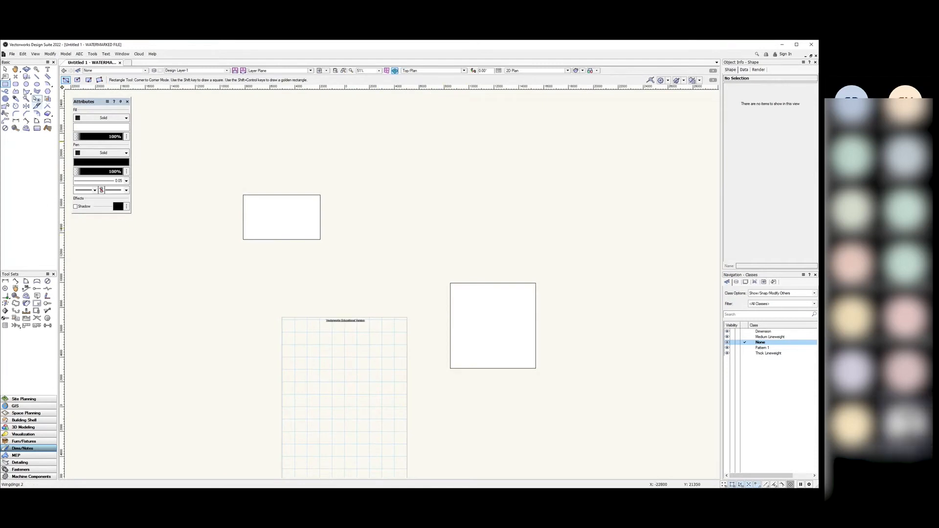
Step: Draw a thin 5000 × 1000 rectangle above the square, then return to the Selection tool
left_click(438, 233)
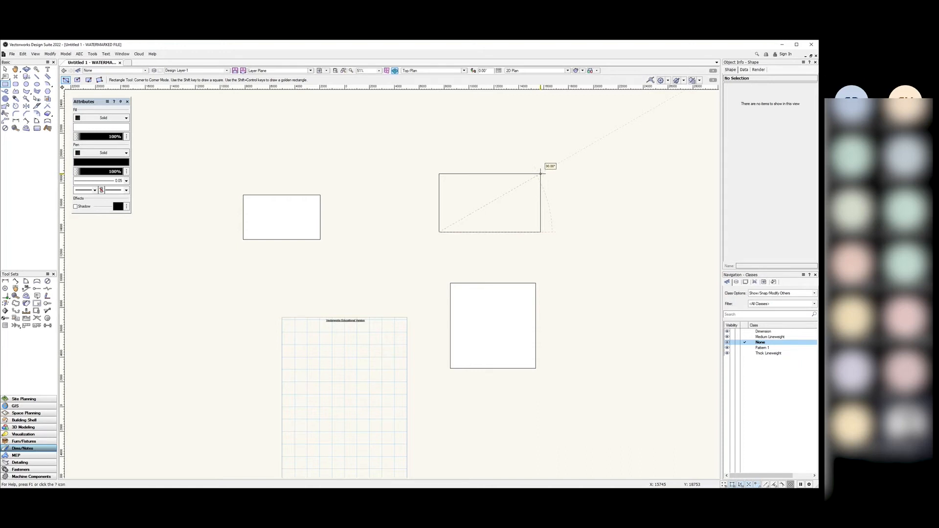
key("Tab")
key("Tab")
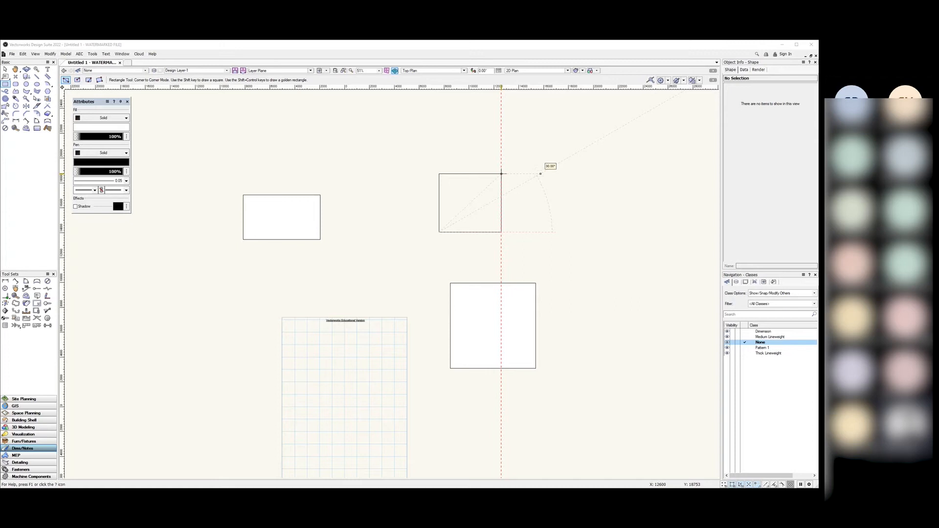
left_click(501, 220)
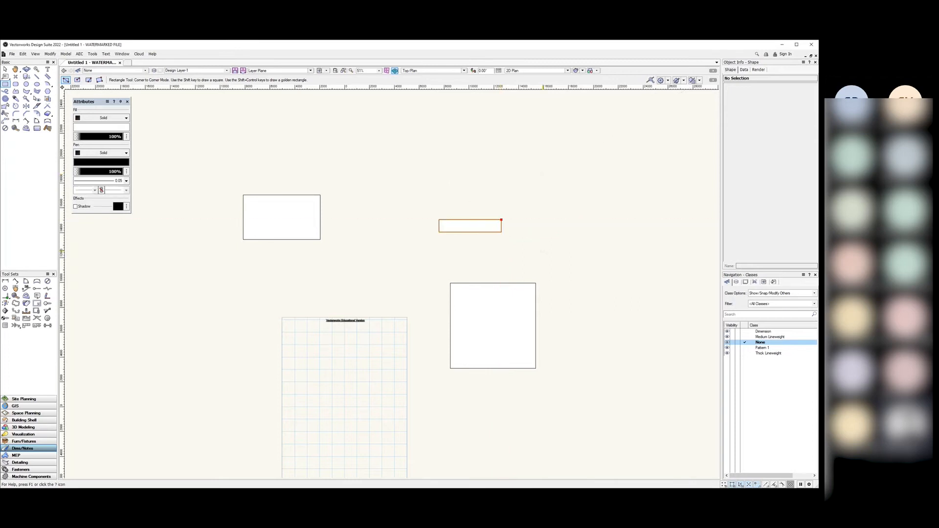
scroll(455, 230, "up", 2)
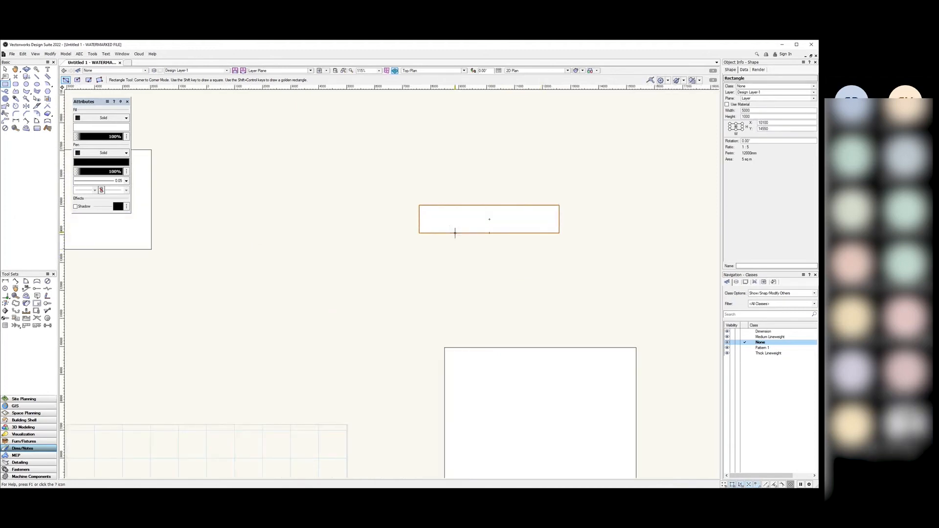
scroll(454, 231, "down", 1)
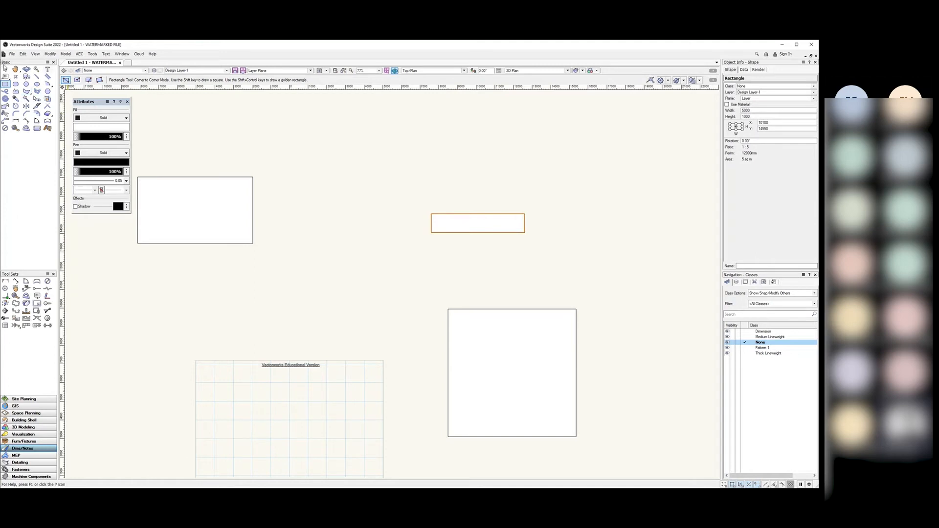
left_click(6, 69)
left_click(318, 174)
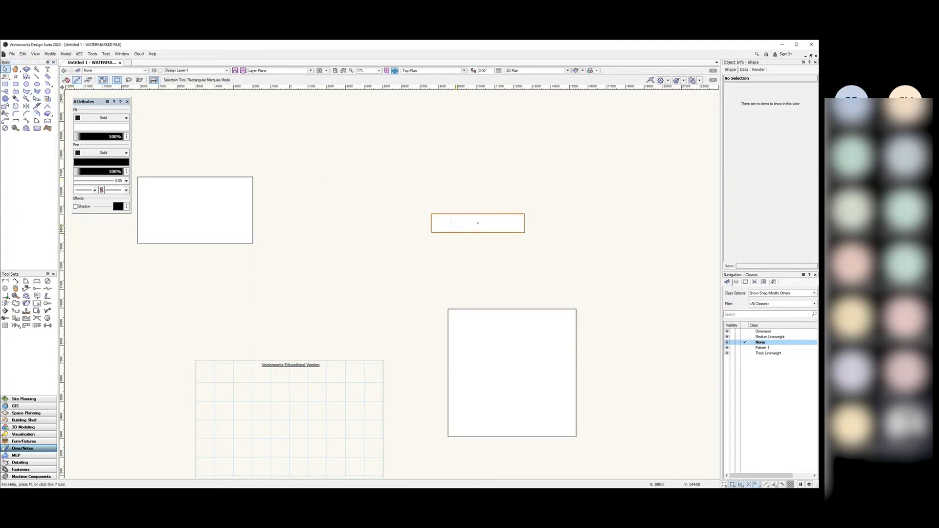
Step: Set the thin rectangle's height to 3000, anchored top-left, making it 5000 × 3000
left_click(450, 222)
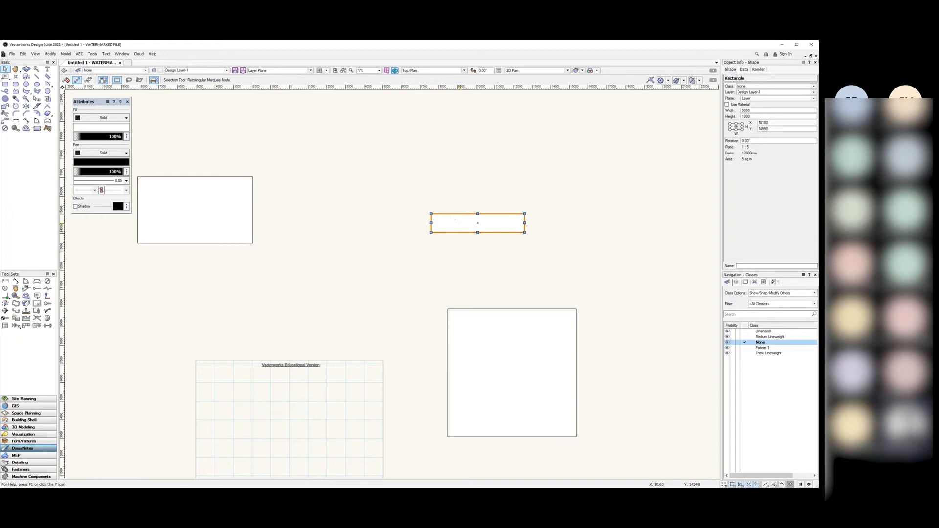
left_click(729, 123)
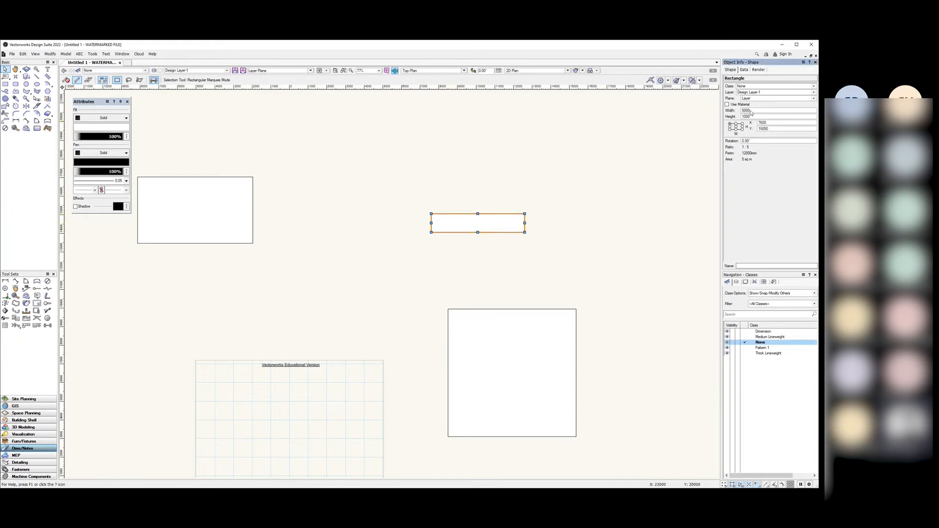
double_click(742, 116)
type("3000")
key("Return")
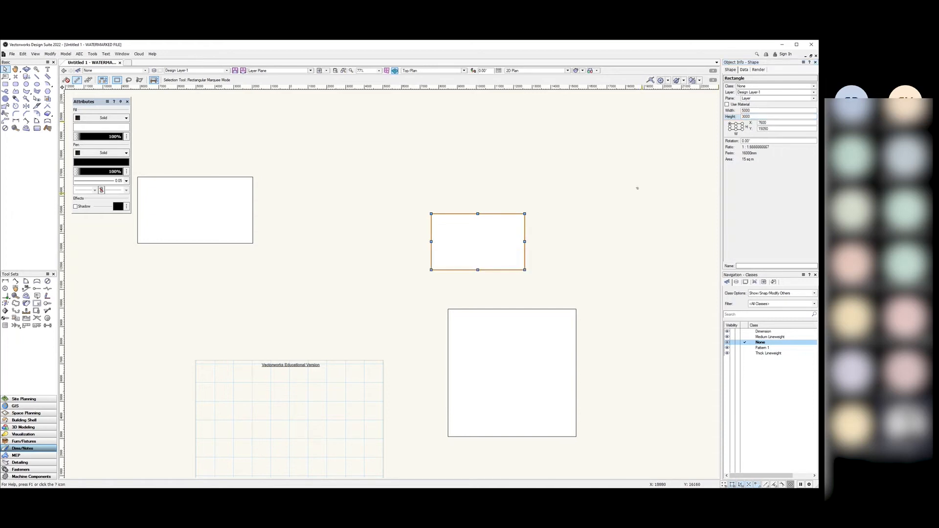
left_click(477, 199)
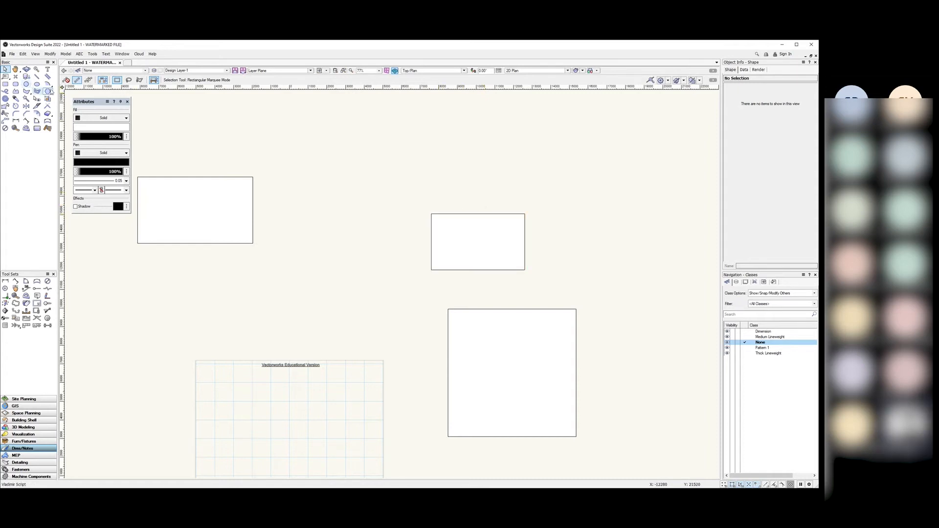
left_click(6, 84)
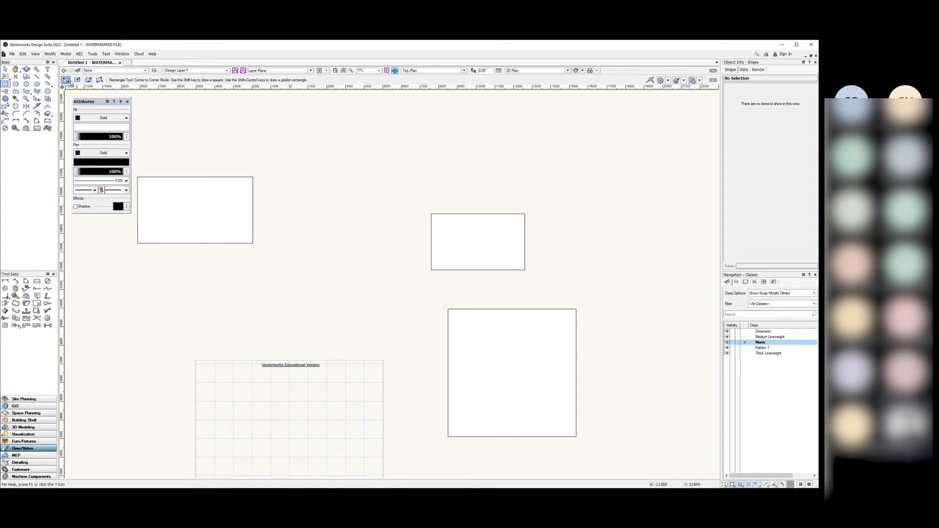
Step: Draw a large circle near the top using the Circle tool's radius mode
left_click(26, 83)
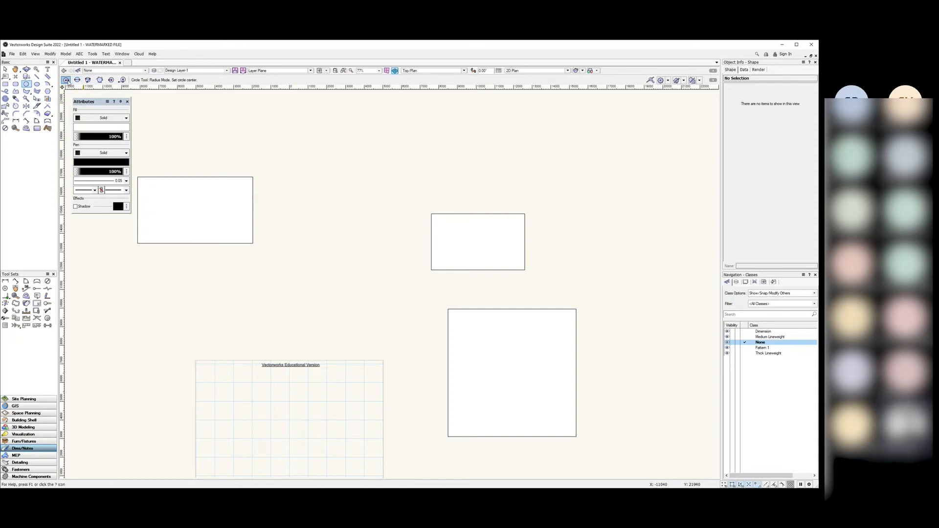
left_click(374, 159)
left_click(322, 159)
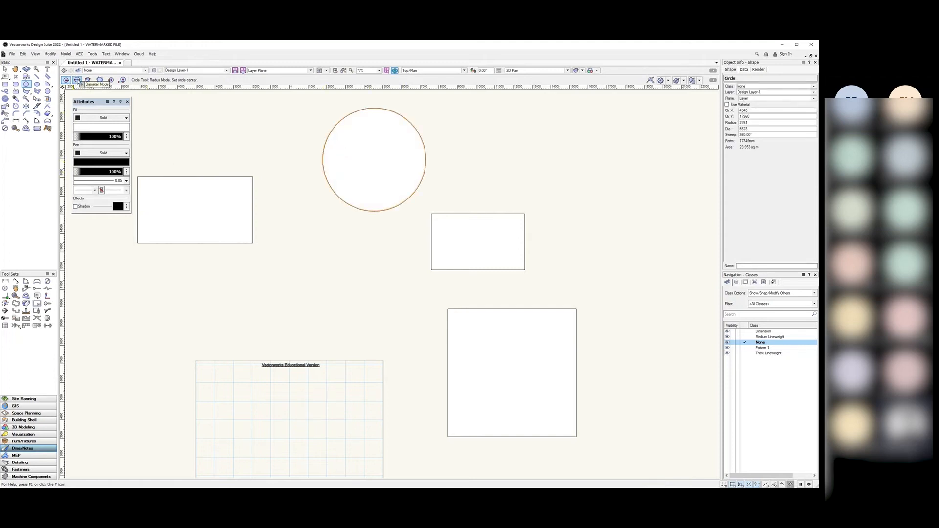
Step: Draw a small circle by diameter from the rectangle's bottom-left corner to the square's corner
left_click(77, 81)
left_click(430, 270)
left_click(448, 309)
Step: Draw a second small circle through three points, touching the first circle, rectangle and square
left_click(5, 69)
left_click(27, 84)
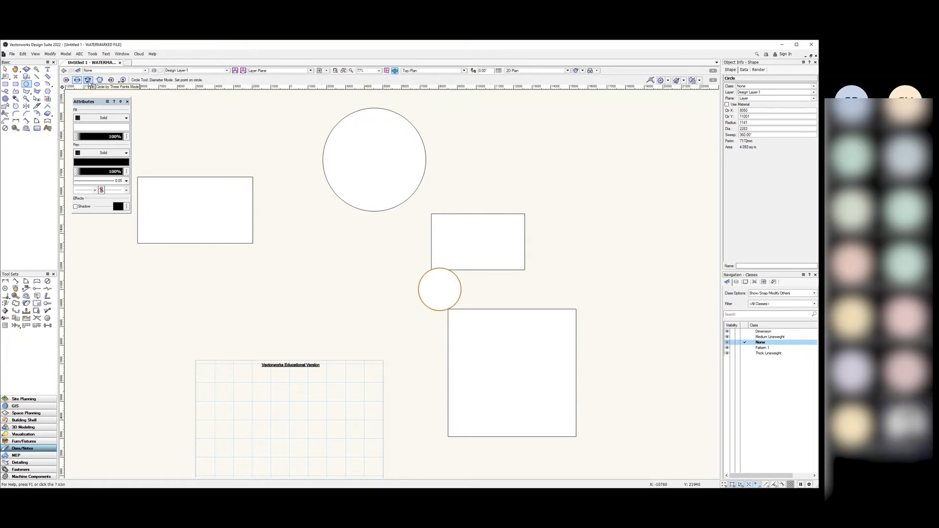
left_click(88, 81)
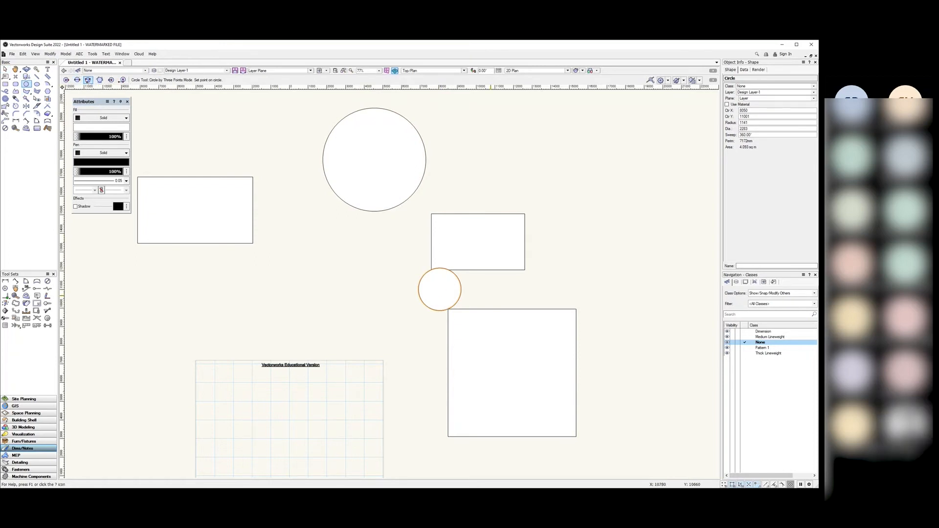
left_click(461, 289)
left_click(496, 269)
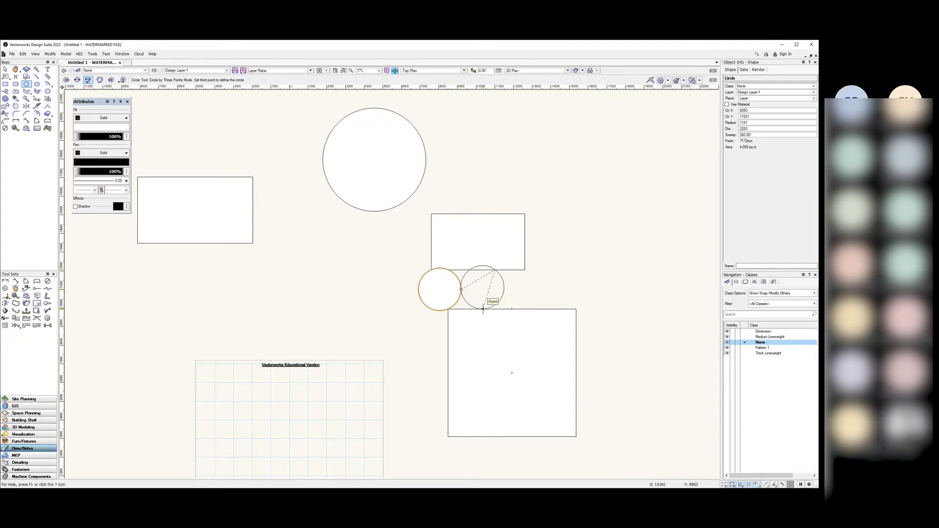
left_click(481, 310)
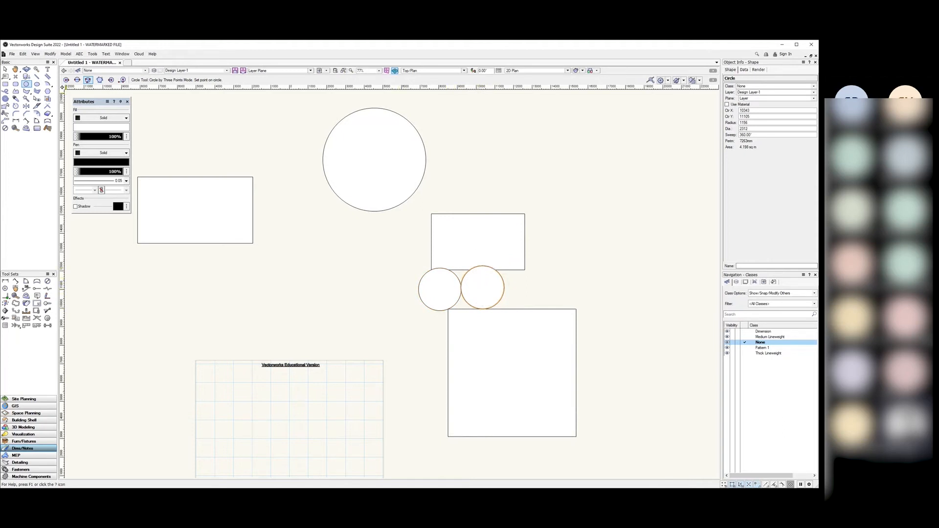
Step: Cancel two extra radius-mode circle attempts and return to the Selection tool
left_click(66, 79)
left_click(317, 288)
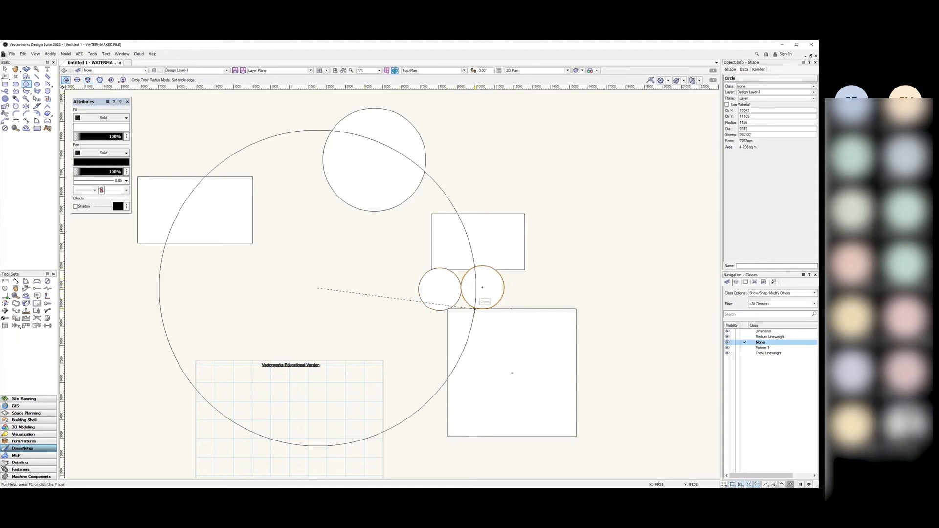
key("Escape")
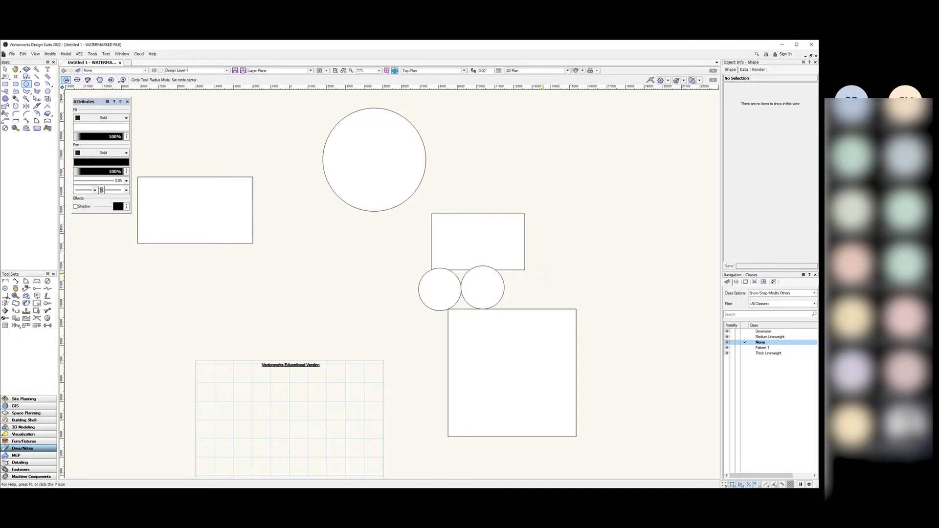
left_click(596, 195)
key("Escape")
left_click(5, 69)
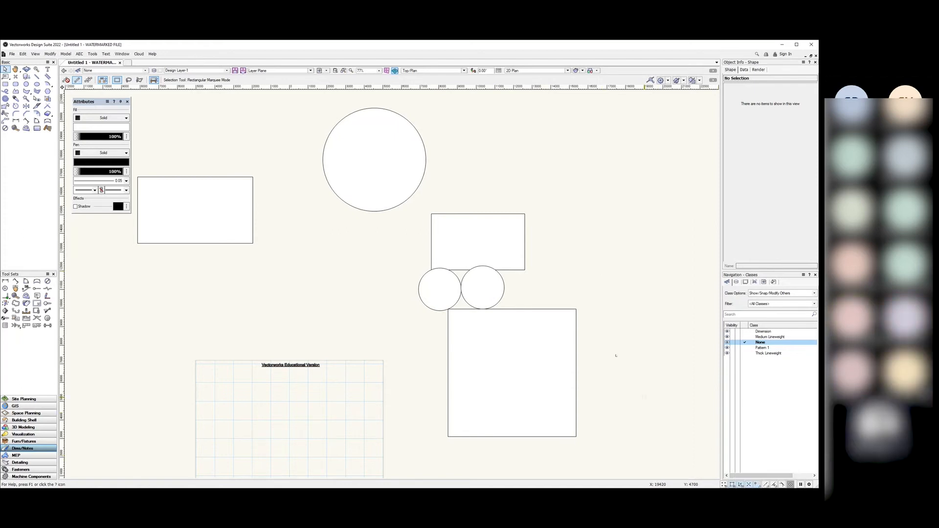
mouse_move(92, 103)
left_mouse_down()
mouse_move(305, 147)
mouse_move(266, 115)
mouse_move(217, 136)
mouse_move(223, 131)
mouse_move(105, 114)
mouse_move(88, 100)
left_mouse_up()
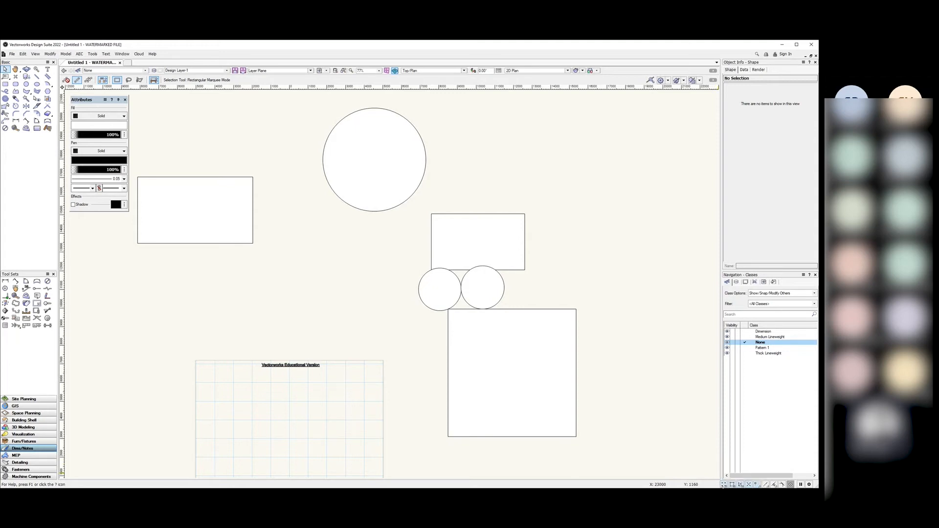
Step: Start a line at the page centre with the Line tool, zooming in and out around it
scroll(289, 265, "down", 3)
scroll(292, 377, "up", 3)
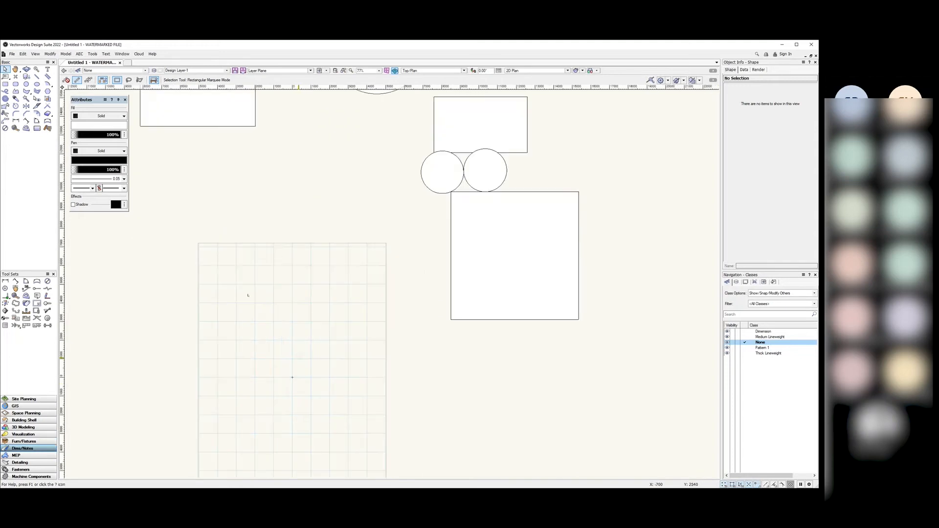
left_click(37, 76)
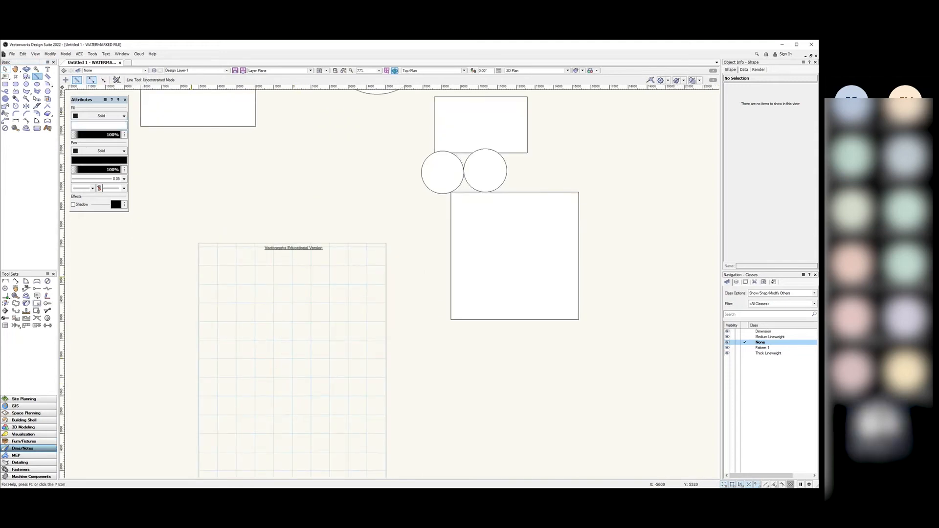
scroll(292, 377, "up", 2)
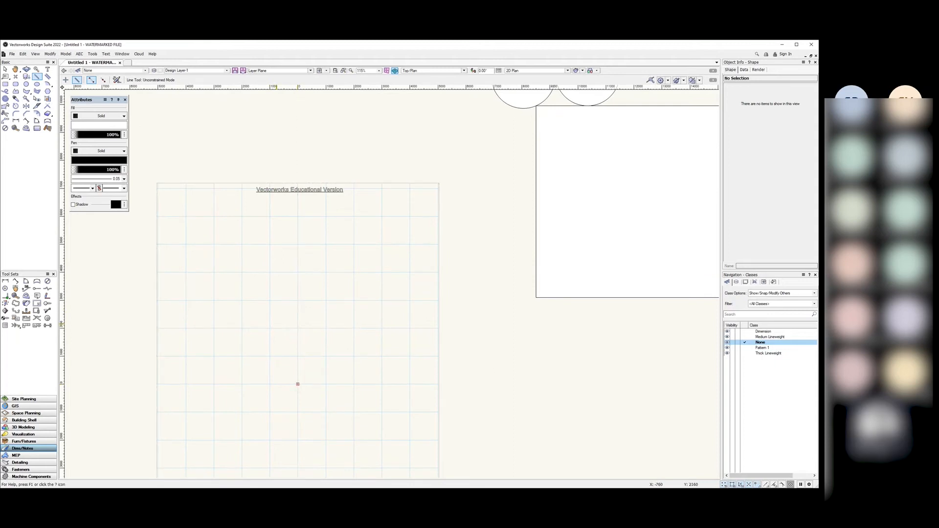
left_click(297, 383)
scroll(302, 377, "up", 3)
scroll(303, 378, "up", 7)
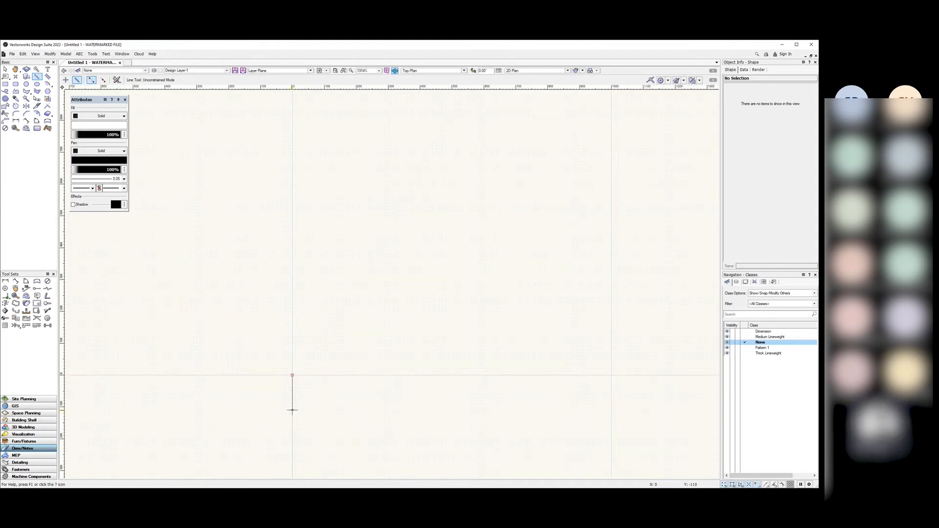
scroll(293, 306, "up", 3)
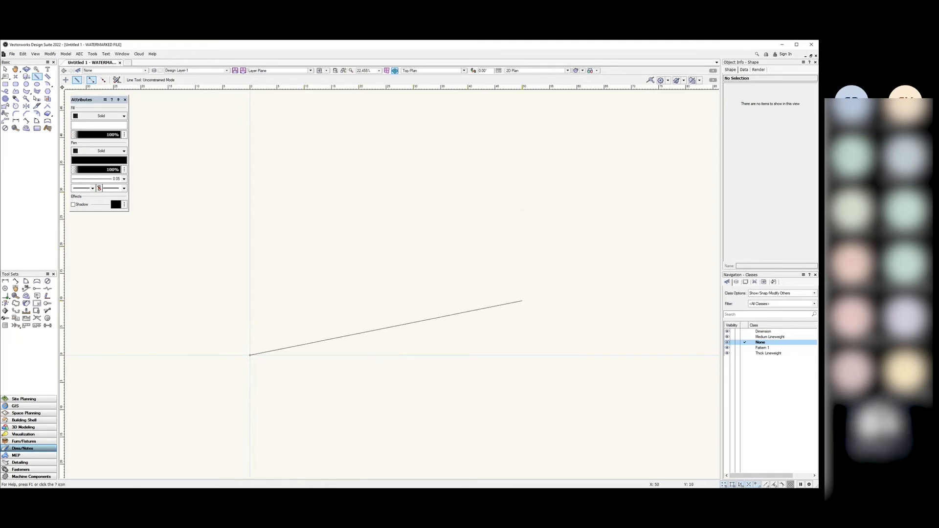
scroll(412, 355, "down", 3)
scroll(379, 325, "down", 6)
scroll(405, 327, "up", 5)
scroll(369, 307, "up", 2)
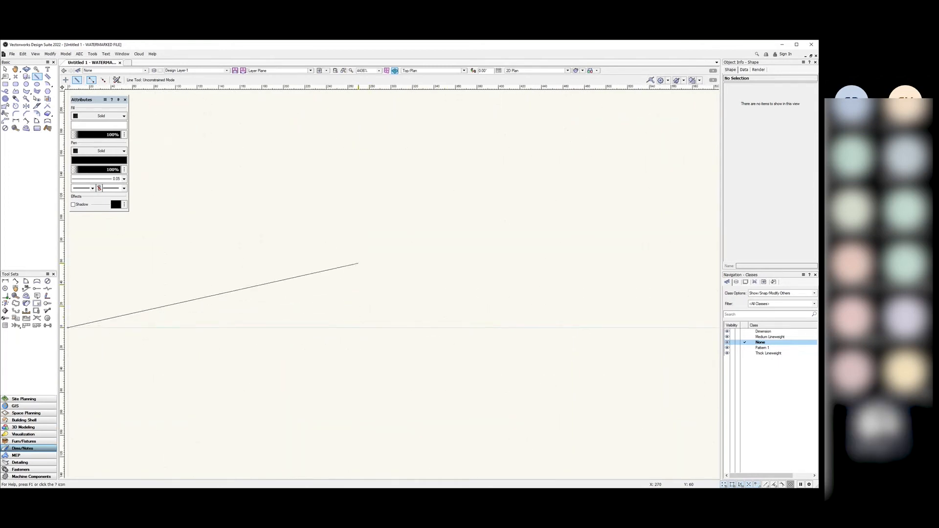
scroll(552, 327, "down", 10)
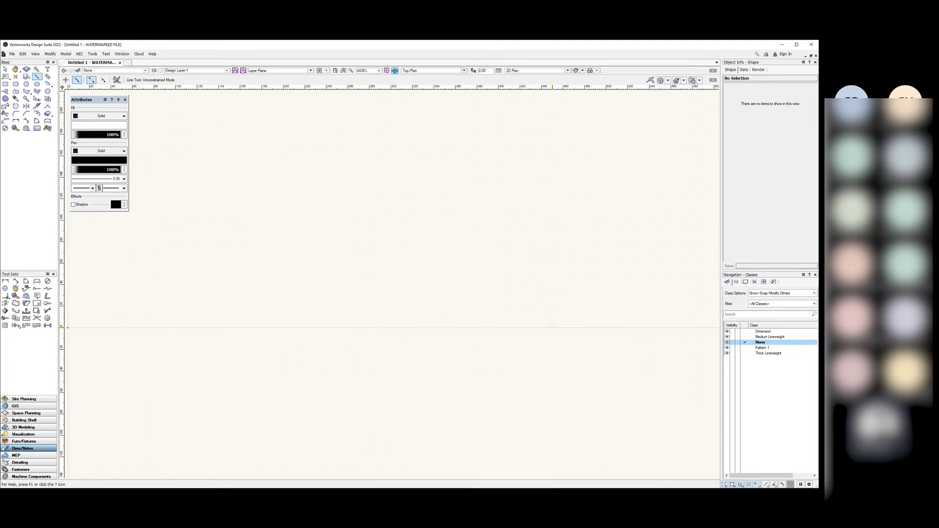
scroll(532, 318, "down", 3)
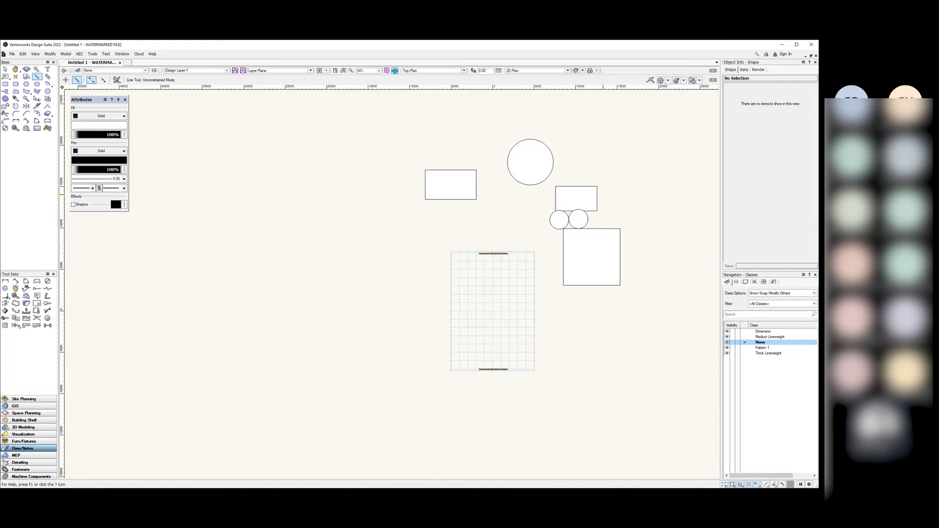
scroll(611, 208, "up", 4)
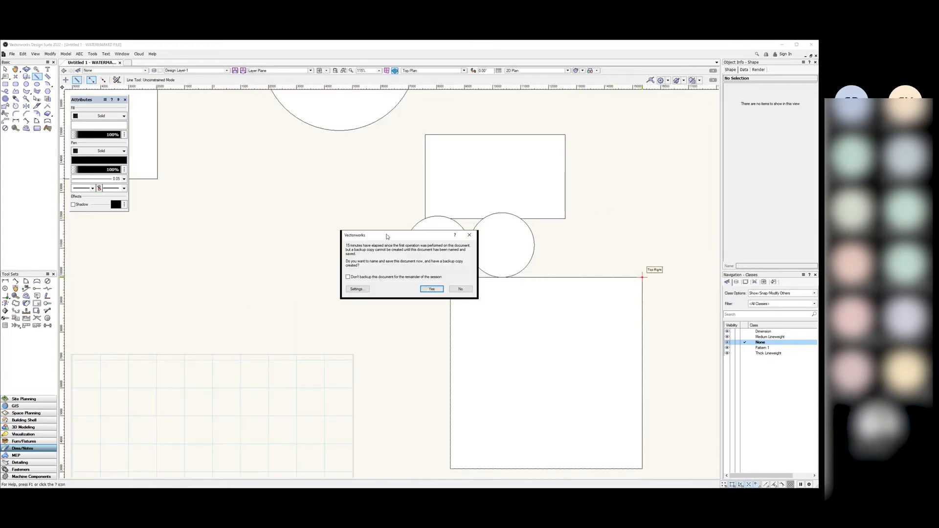
Step: Move the backup reminder aside and answer No so nothing is saved
left_click_drag(386, 237, 302, 220)
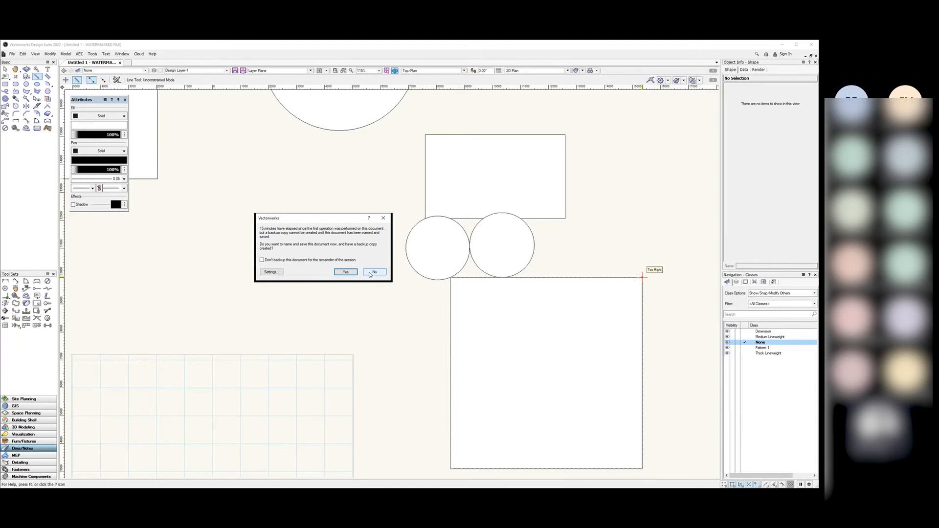
left_click(374, 273)
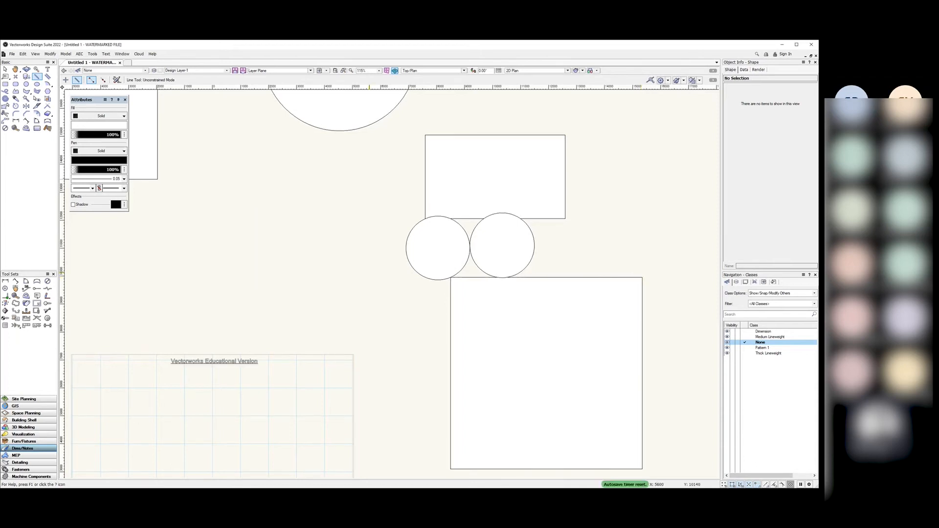
Step: Draw a line from the square's top-right corner to the upper rectangle's corner
scroll(525, 290, "down", 2)
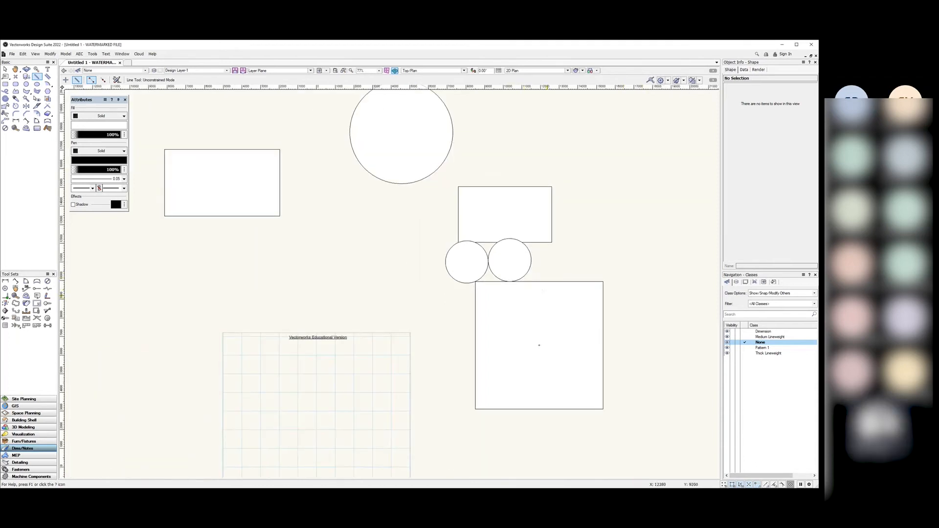
scroll(623, 388, "up", 2)
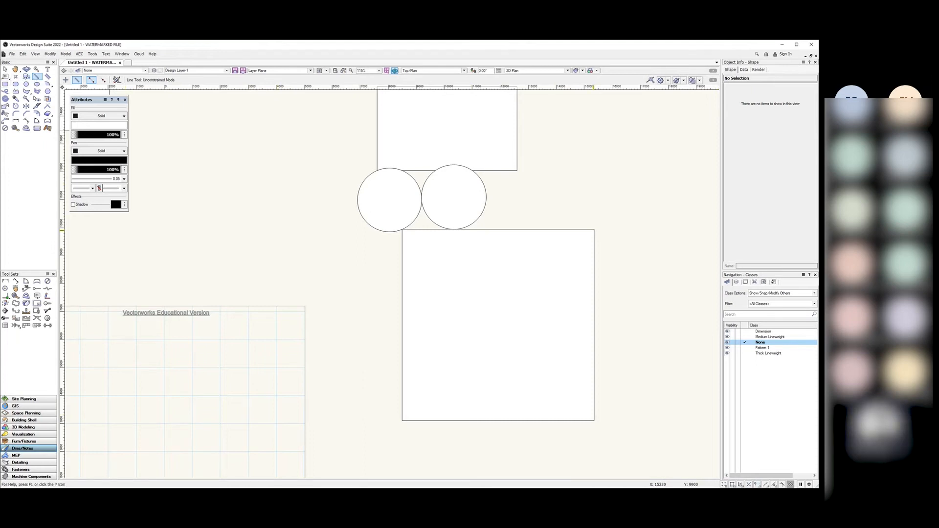
left_click(595, 229)
left_click(516, 170)
key("x")
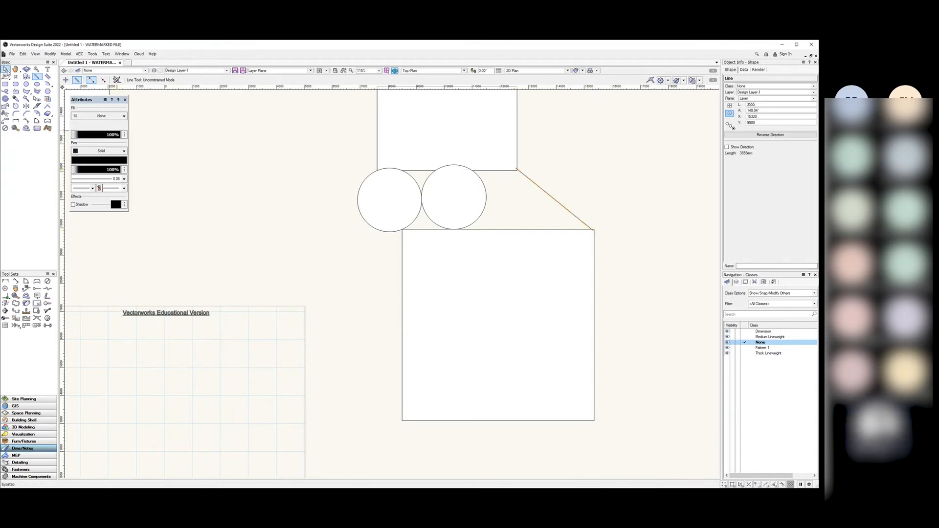
left_click(594, 206)
Step: Select the leftover orange diagonal line and delete it
scroll(593, 230, "up", 10)
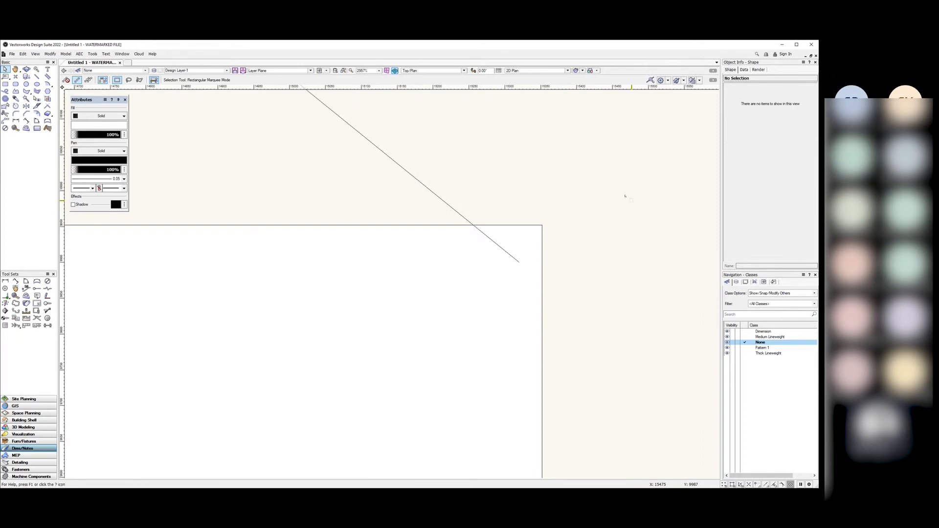
scroll(510, 243, "down", 5)
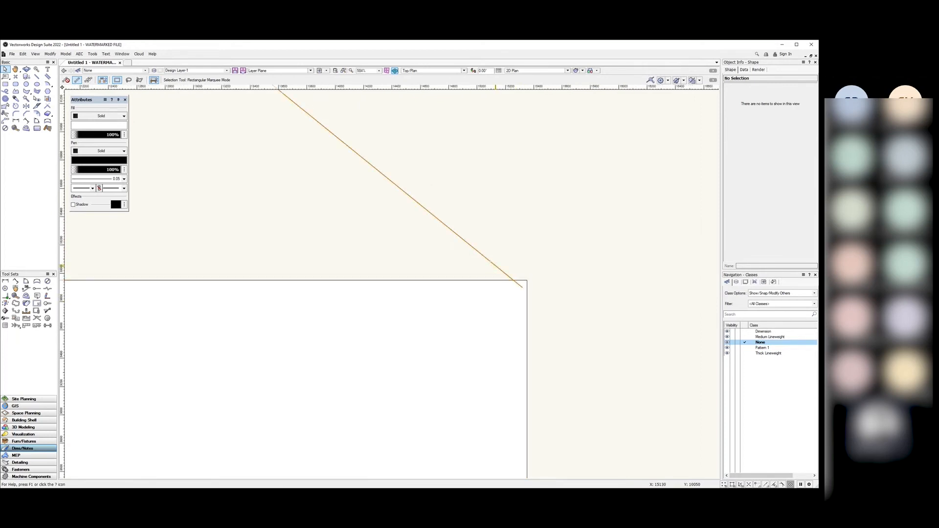
left_click(491, 261)
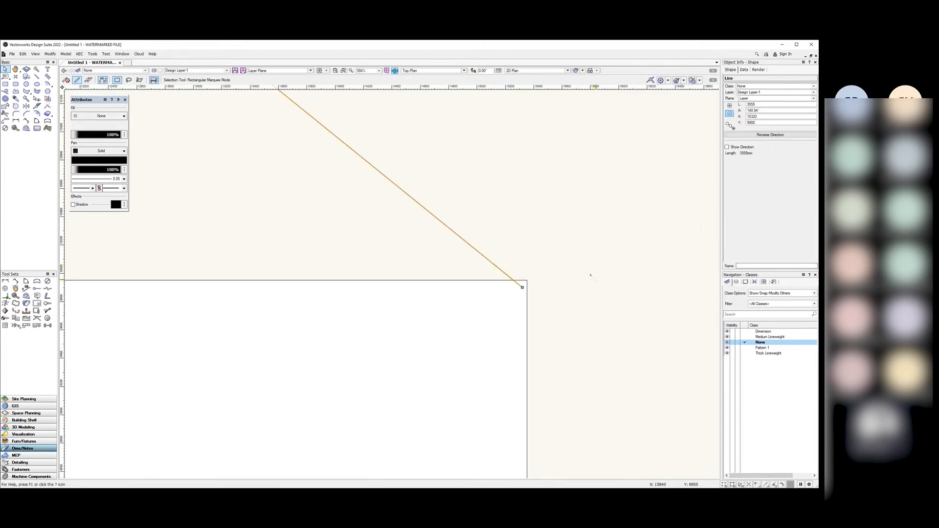
key("Delete")
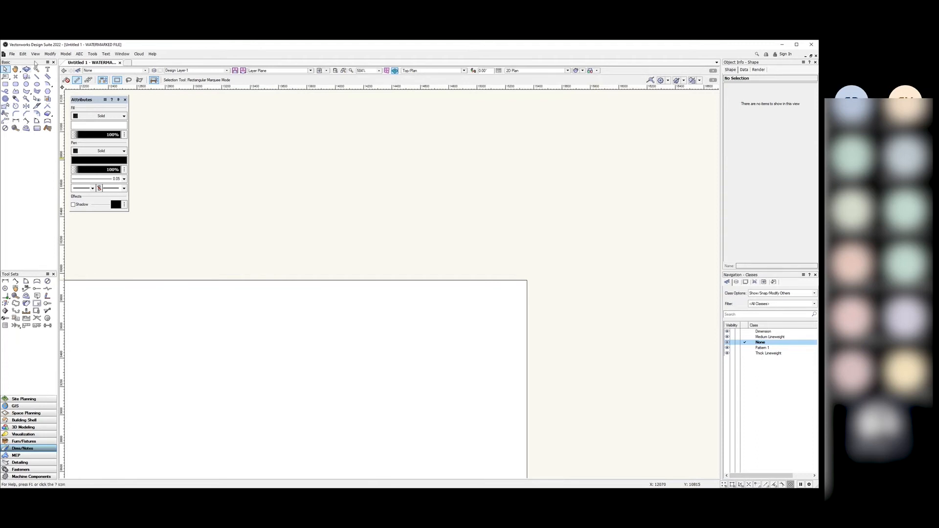
Step: With Snap to Object on, draw a 3461 mm diagonal line between the two rectangles' corners
left_click(37, 76)
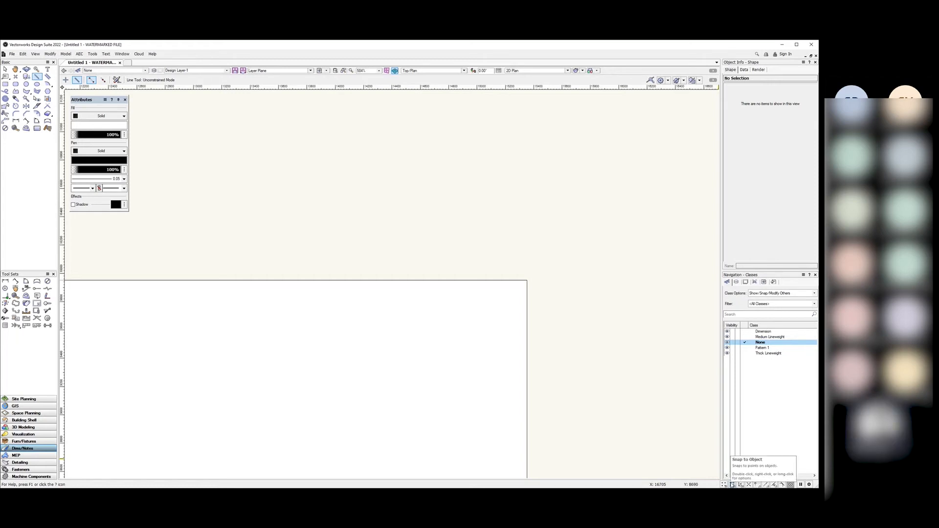
left_click(732, 484)
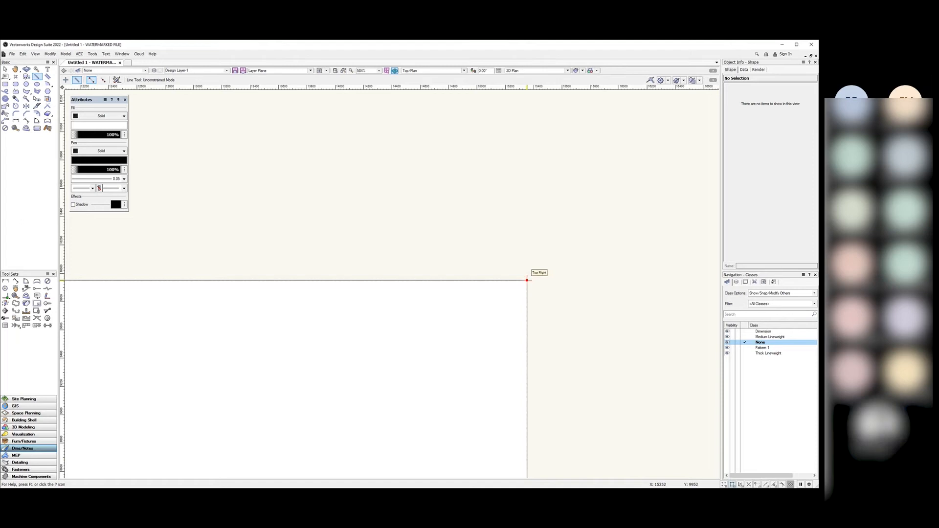
left_click(527, 280)
scroll(541, 293, "down", 5)
scroll(523, 326, "up", 2)
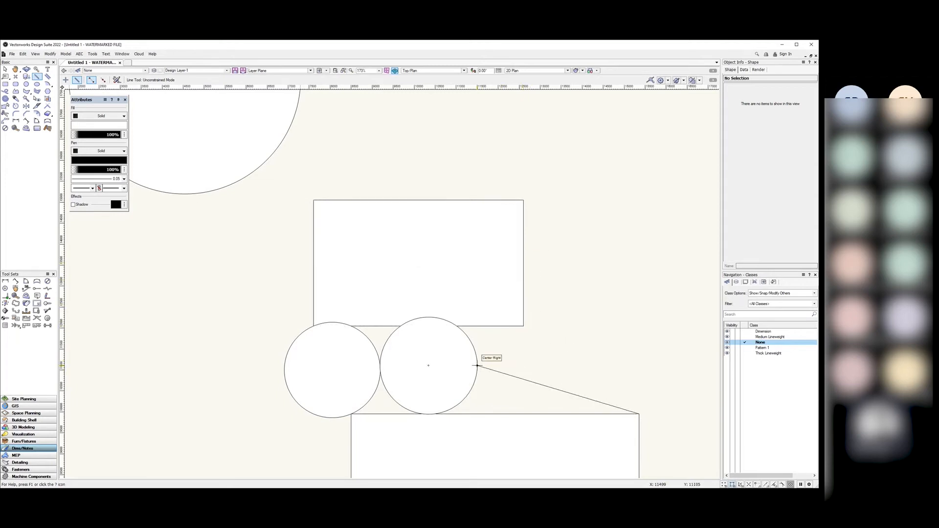
left_click(523, 326)
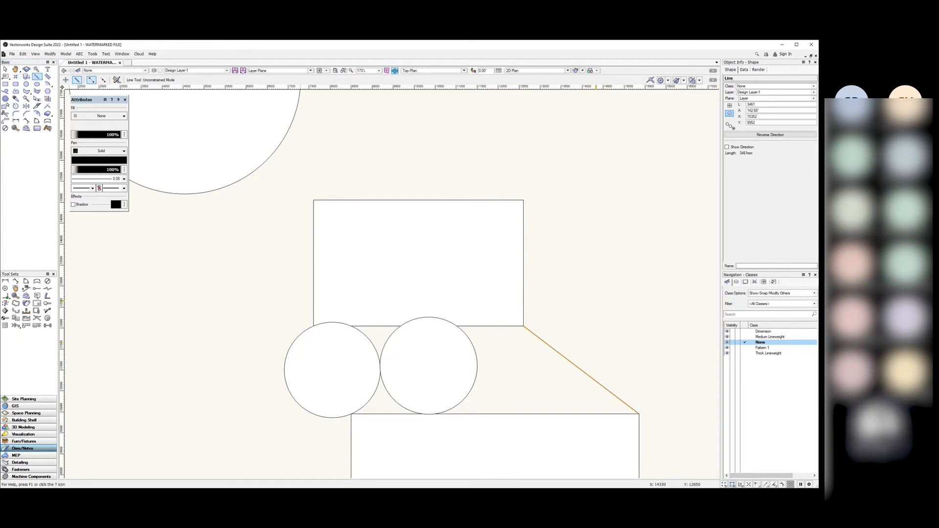
Step: Draw a horizontal 2752 mm line right from the middle rectangle's bottom-right corner, then deselect it
left_click(596, 301)
key("Escape")
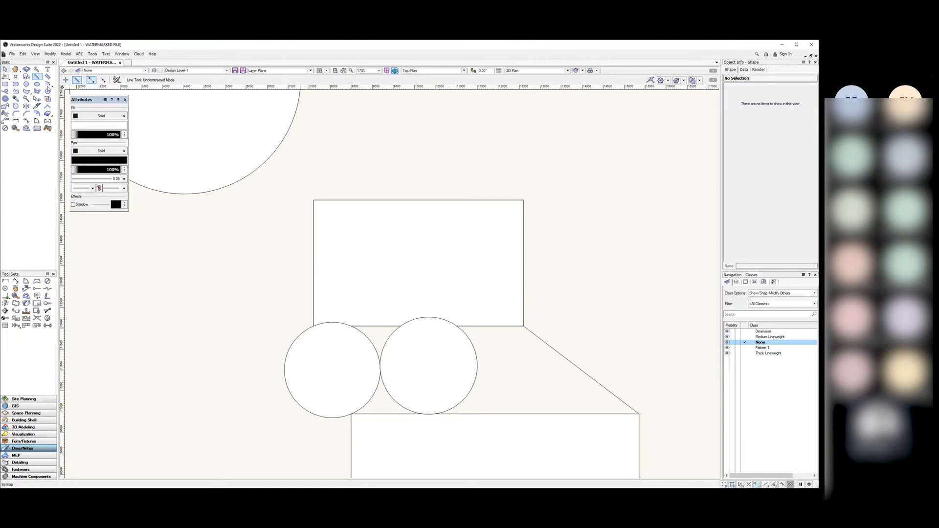
left_click(523, 326)
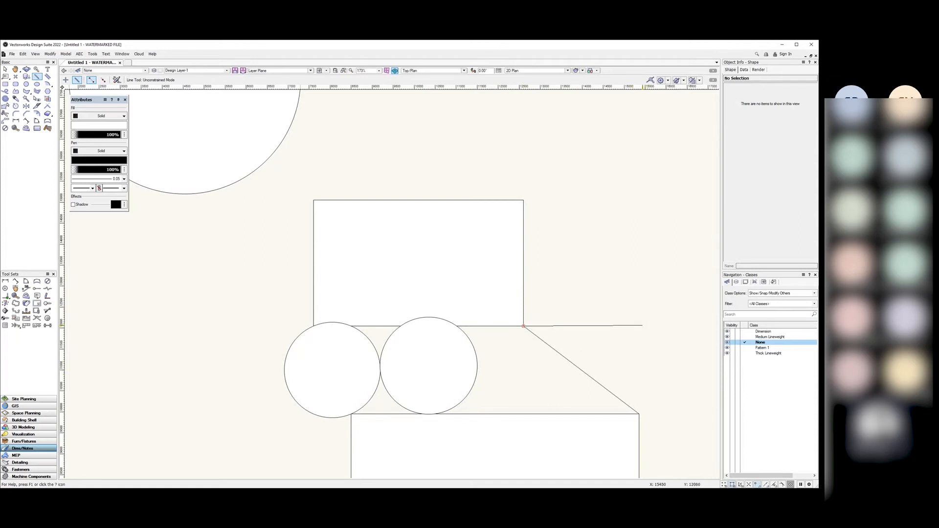
left_click(640, 413)
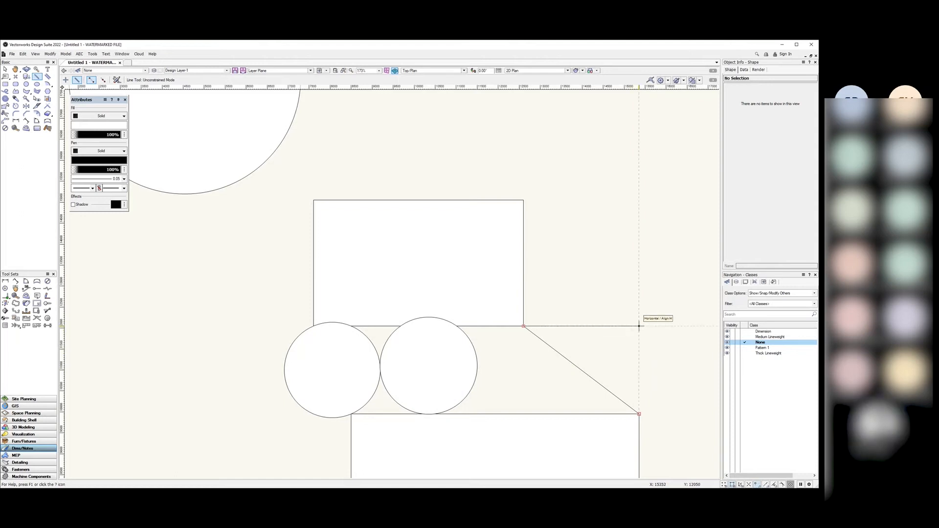
left_click(639, 326)
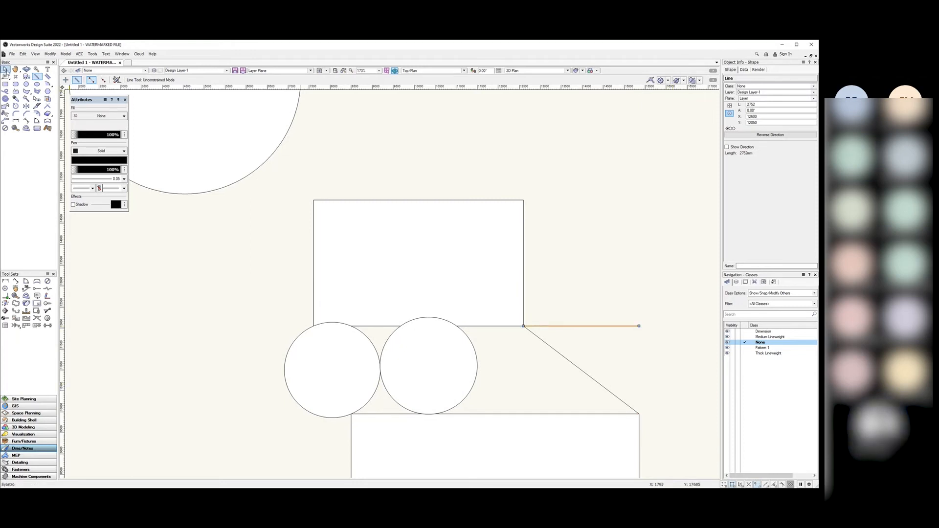
left_click(6, 68)
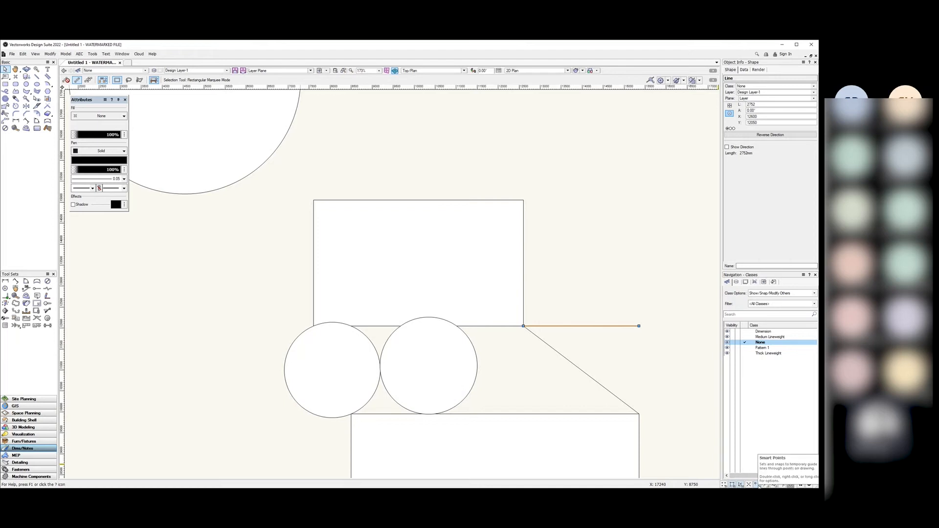
left_click(605, 289)
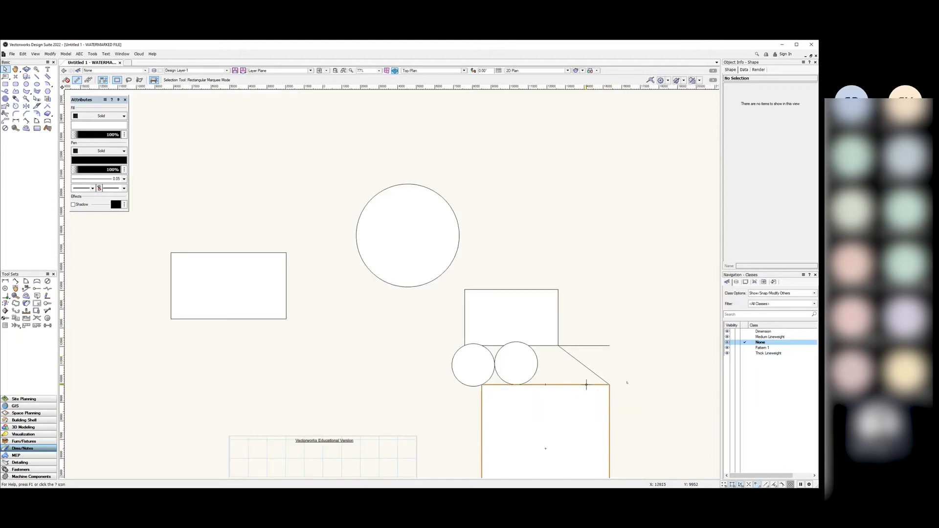
scroll(587, 377, "down", 5)
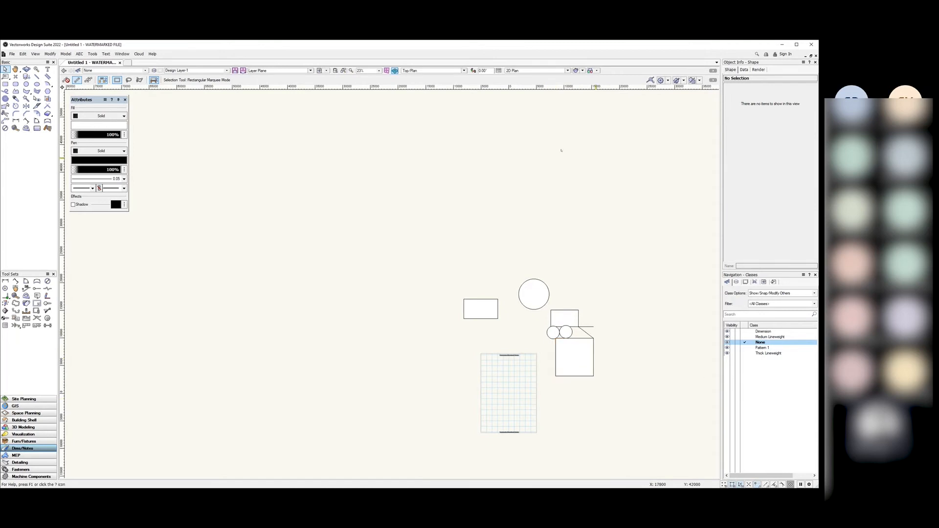
scroll(592, 337, "up", 5)
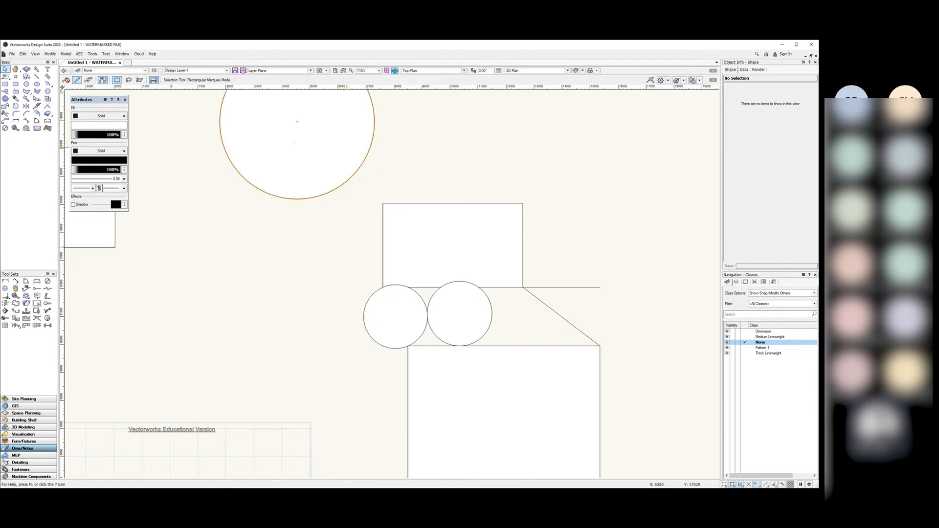
Step: Show the Tools > Options submenu from the Edit menu
left_click(22, 54)
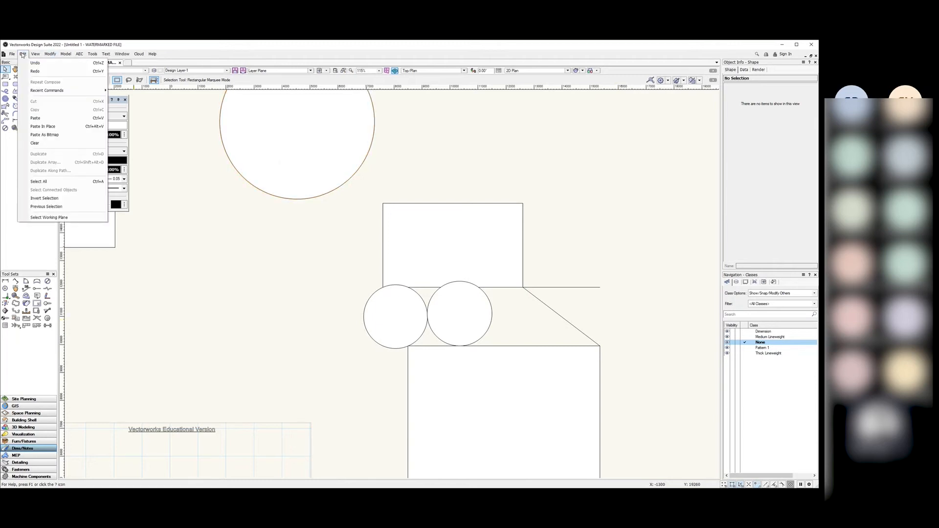
mouse_move(15, 55)
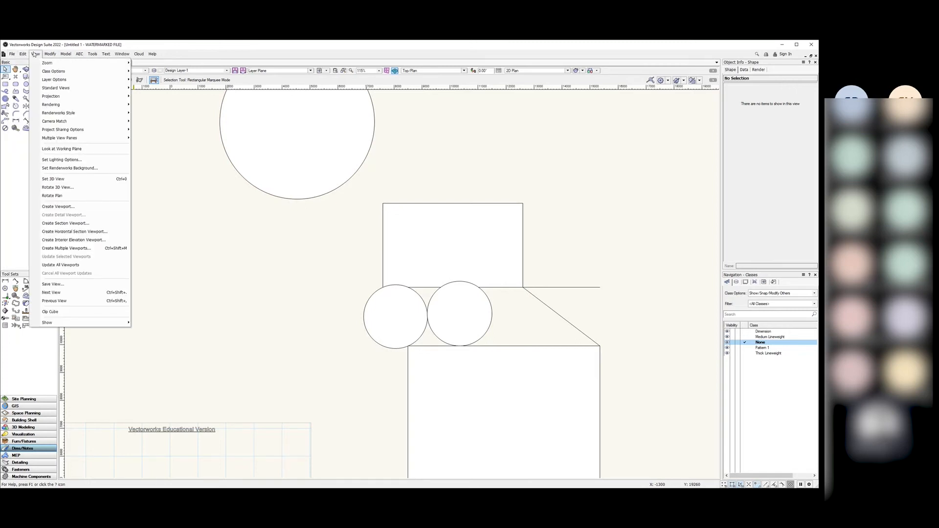
mouse_move(93, 55)
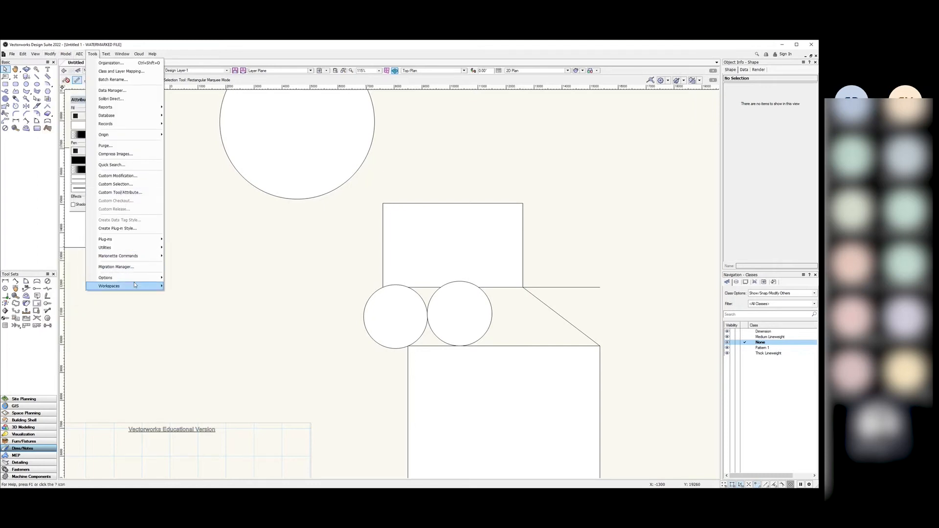
mouse_move(138, 284)
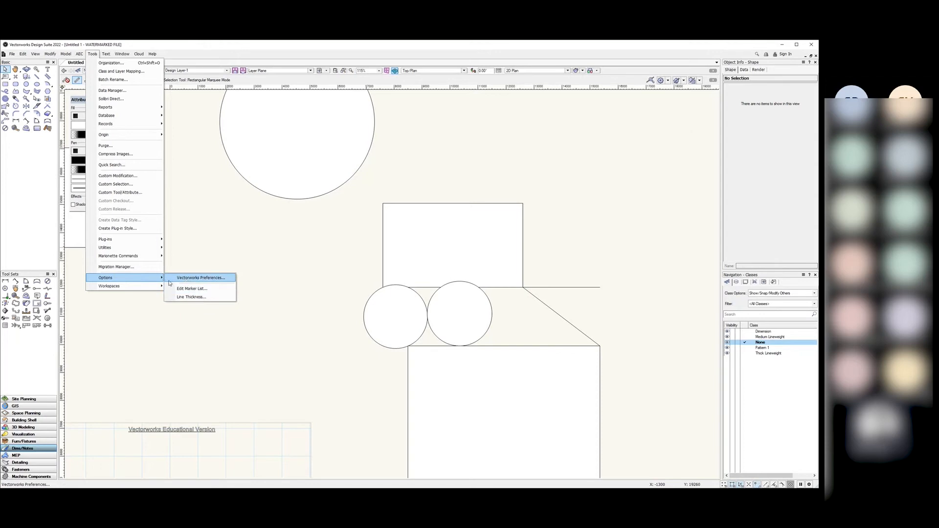
Step: In Vectorworks Preferences' Autosave category, set Number of Backups to Save to 3
left_click(211, 282)
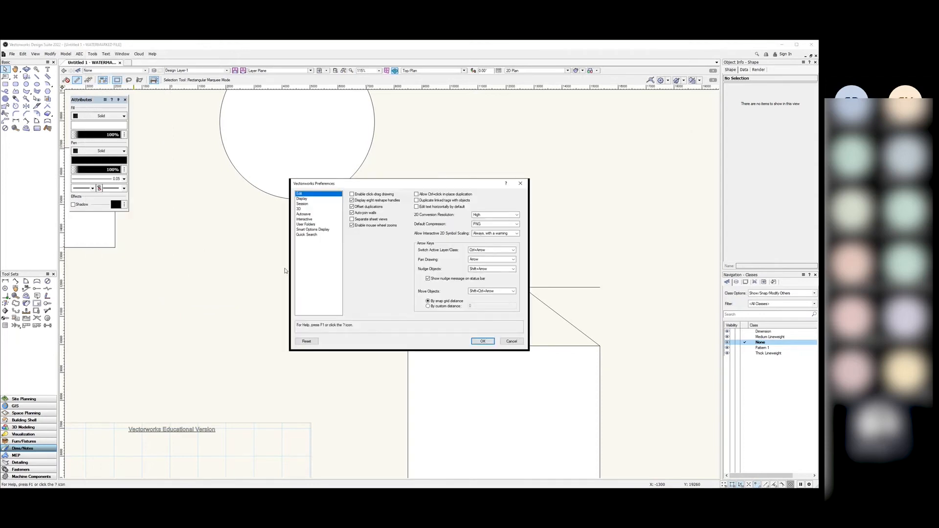
left_click(304, 214)
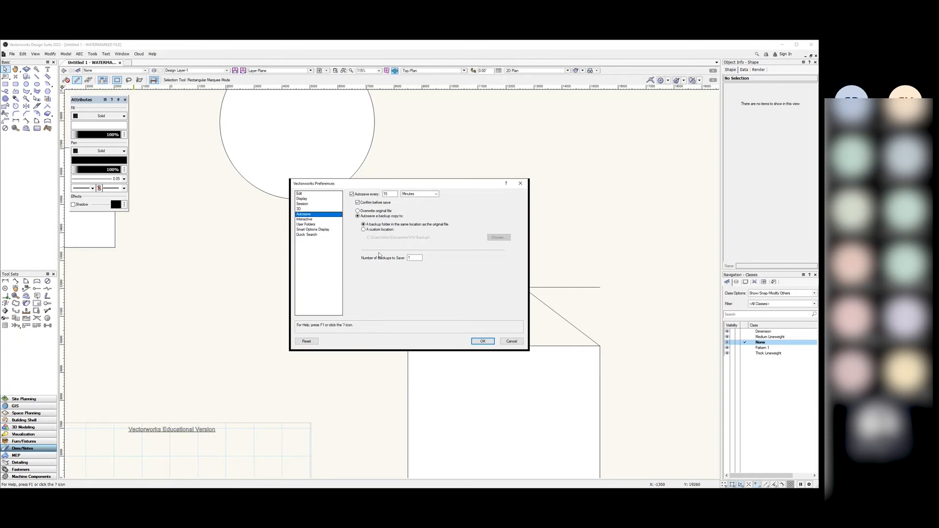
double_click(413, 257)
double_click(411, 258)
Step: Close the preferences with OK, then marquee-select all rectangles, circles and lines and delete them
left_click(482, 341)
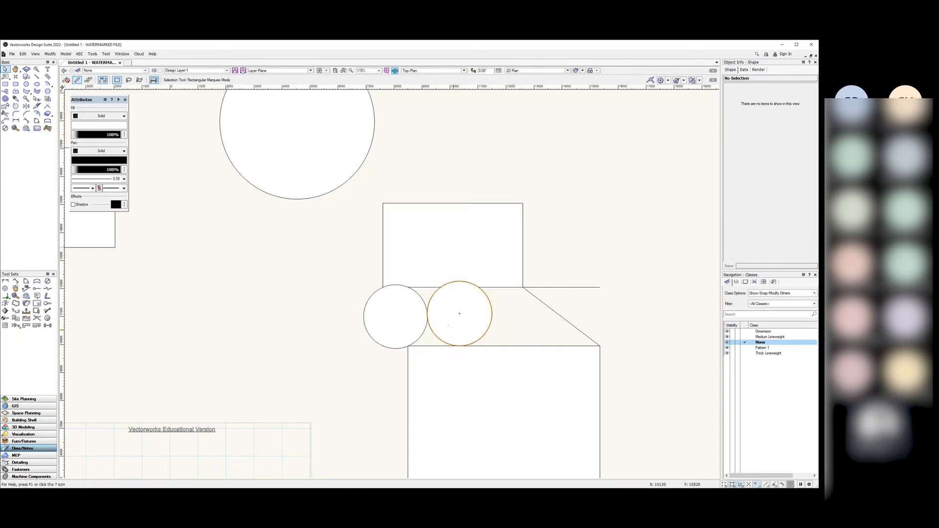
scroll(387, 303, "down", 5)
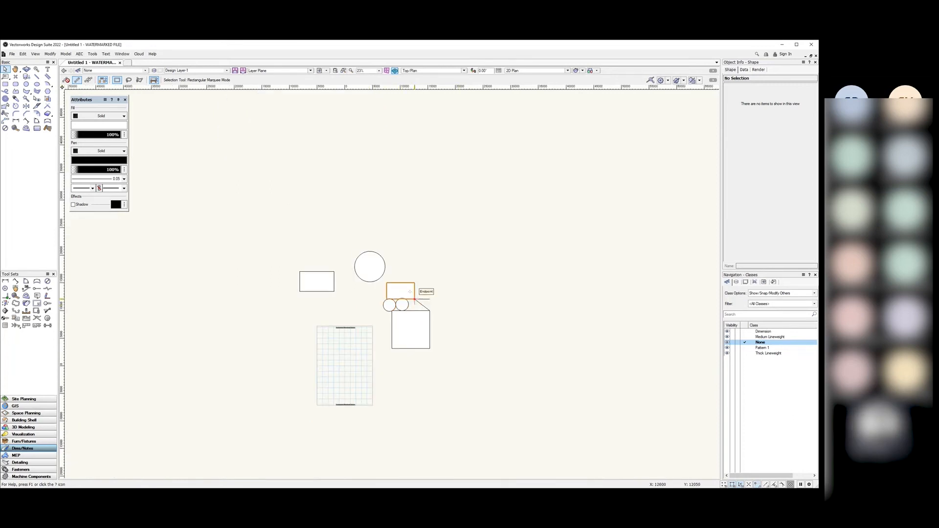
left_click_drag(467, 219, 262, 383)
key("Delete")
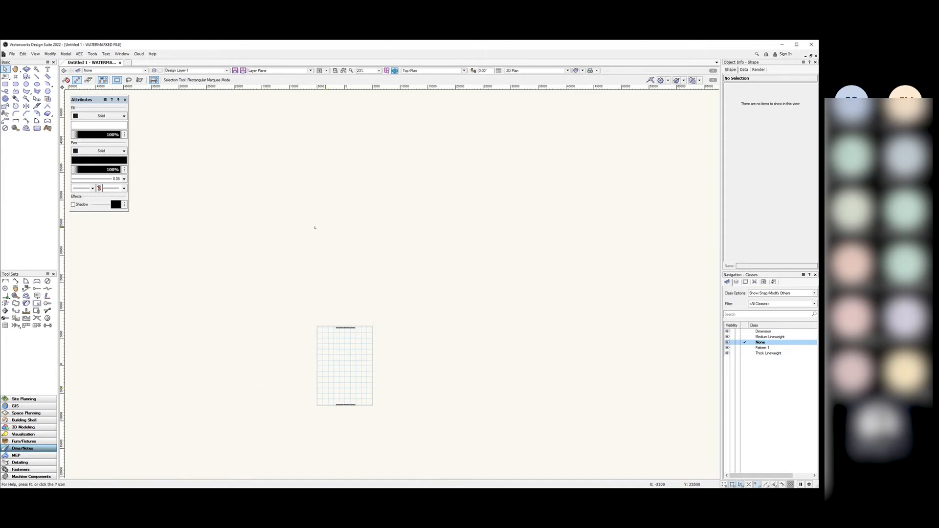
scroll(304, 392, "up", 4)
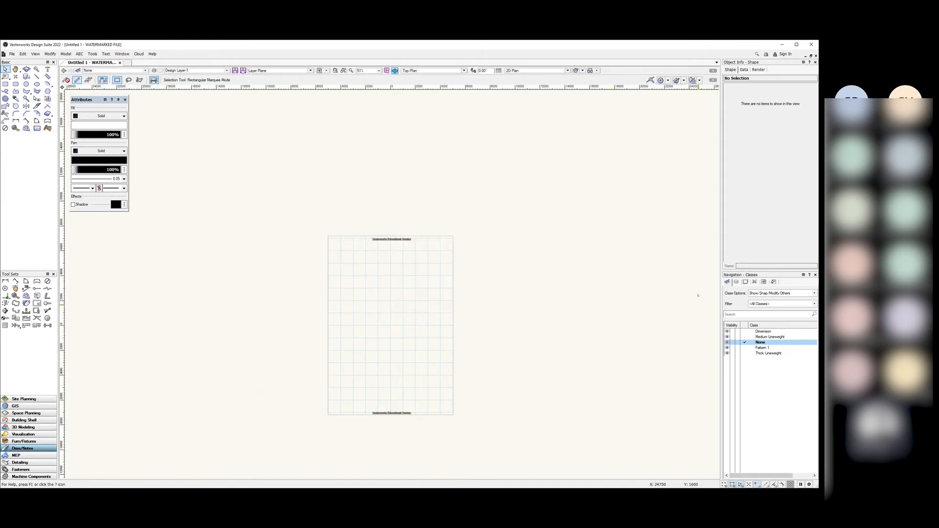
Step: Check the design layers and classes lists, keeping Design Layer-1's name, then show the Building Shell tools
left_click(736, 282)
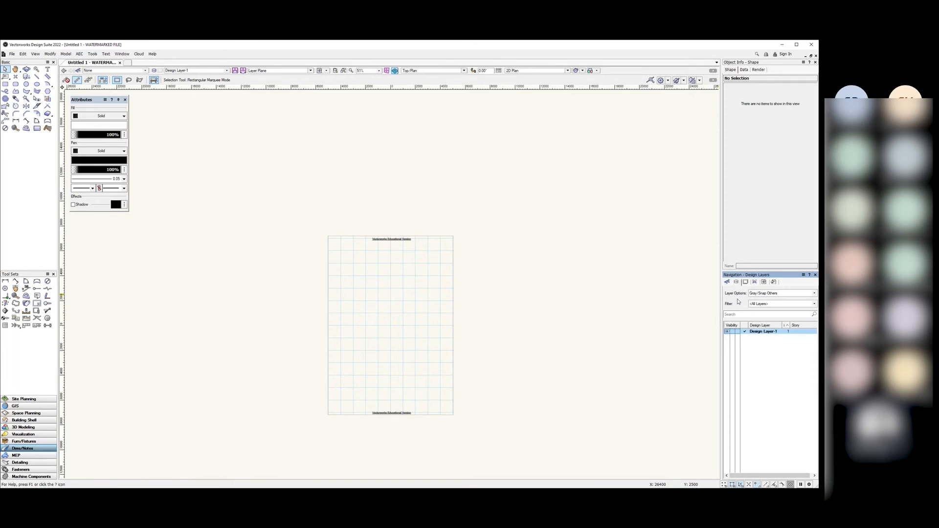
left_click(725, 282)
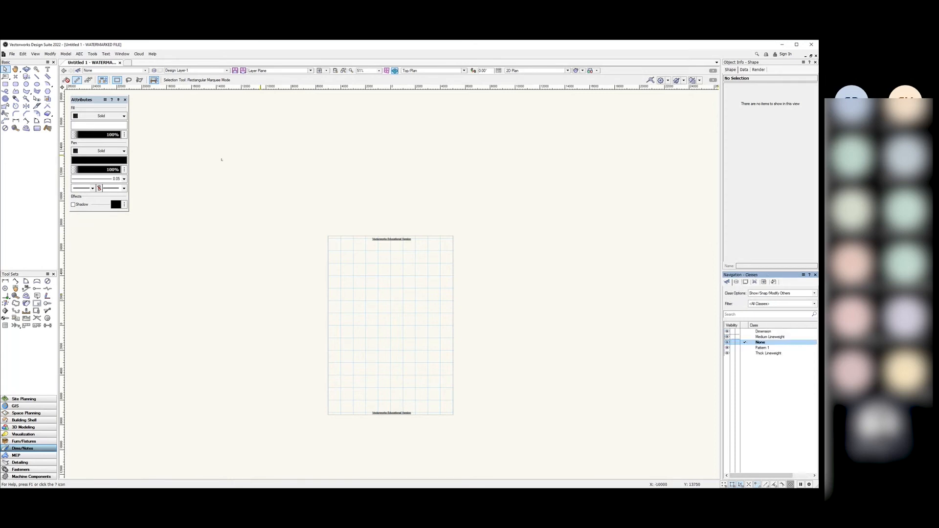
left_click(736, 283)
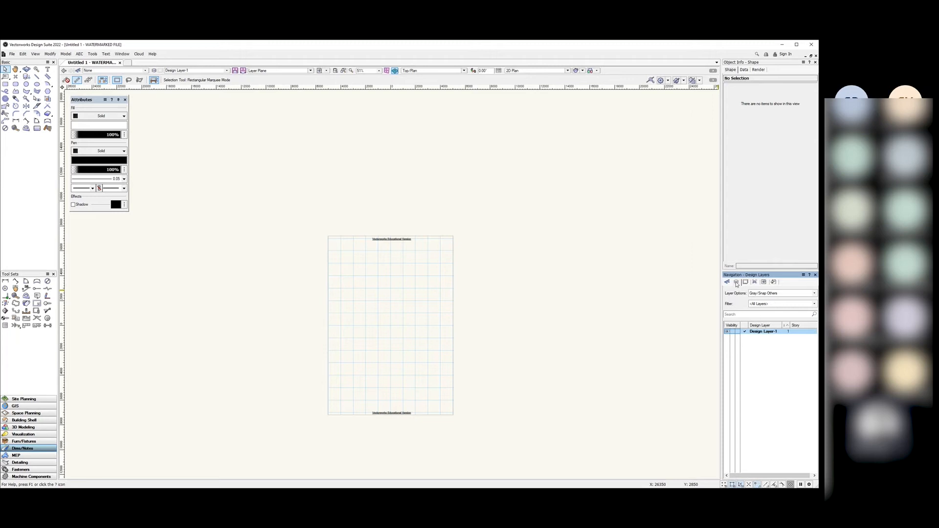
double_click(760, 334)
left_click(770, 358)
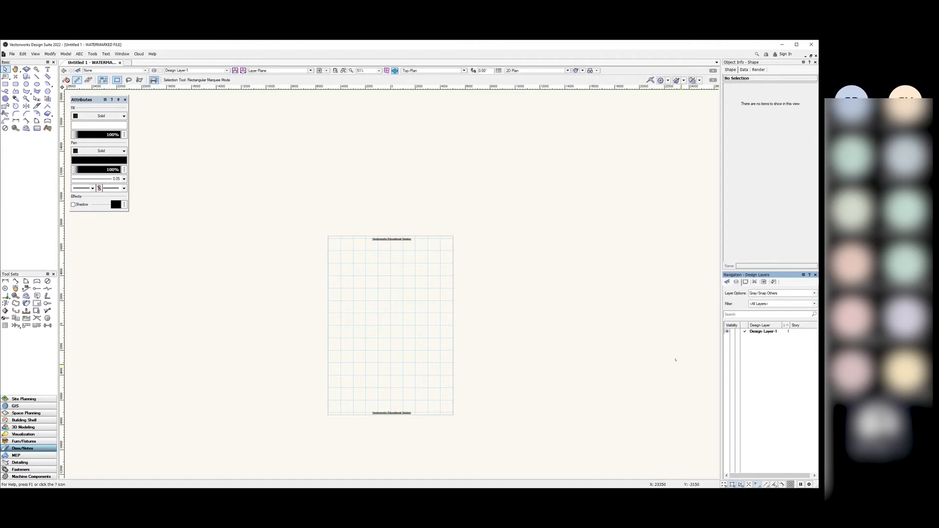
left_click(728, 282)
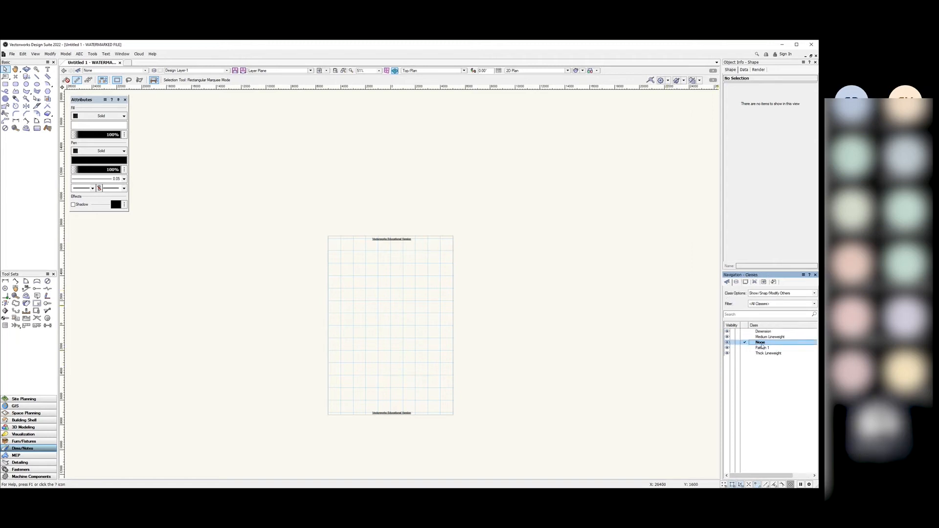
left_click(736, 282)
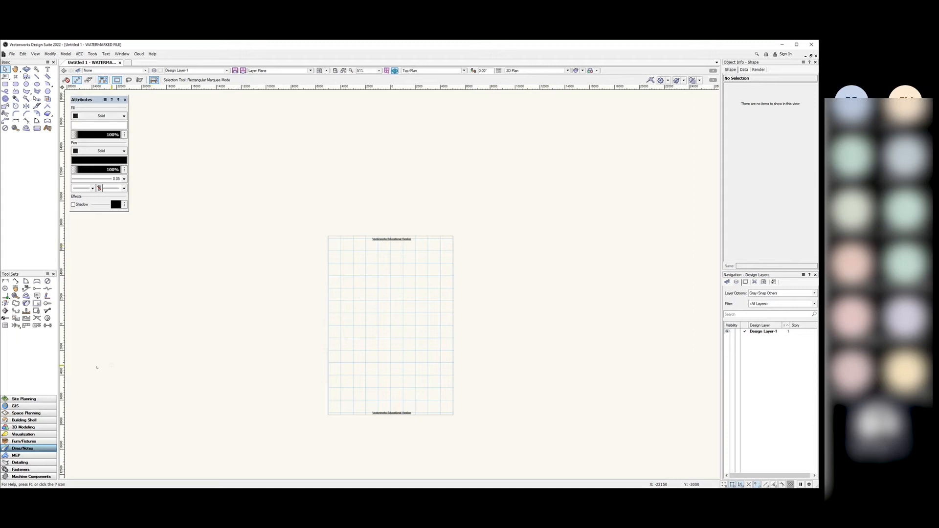
left_click(18, 422)
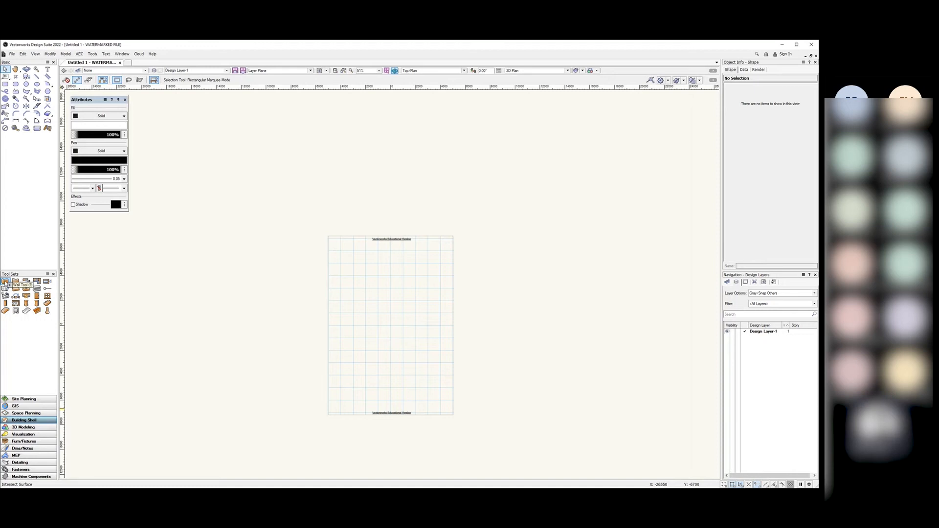
Step: Start the first double-line wall left of the page, stretching it diagonally up toward the page
left_click(6, 282)
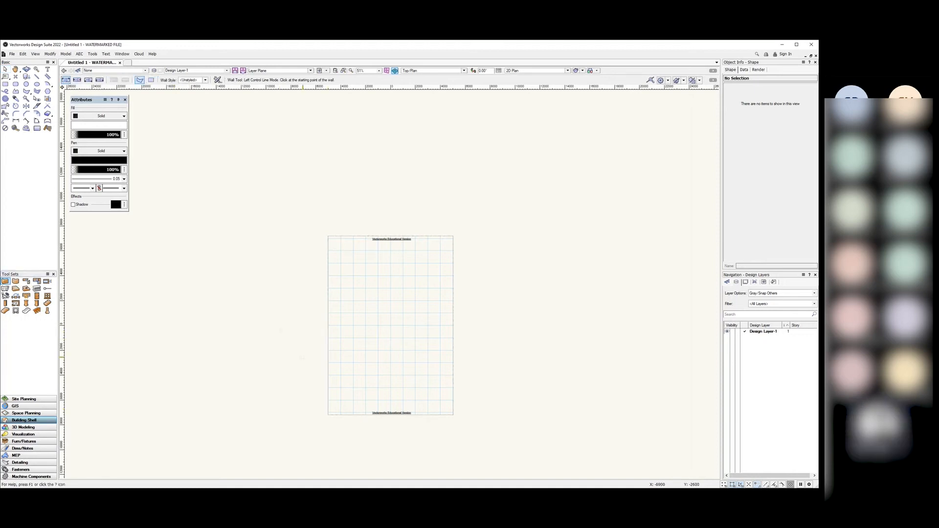
left_click(294, 360)
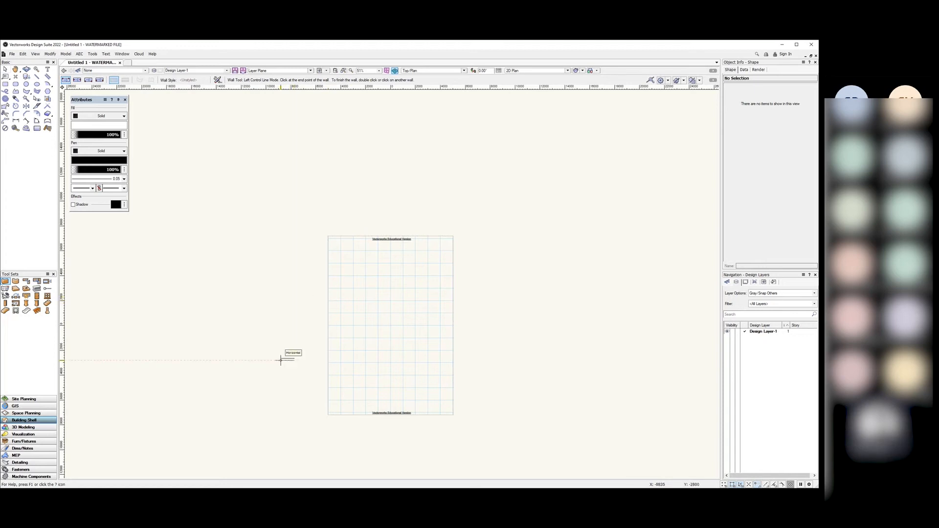
scroll(283, 362, "up", 1)
scroll(283, 360, "up", 3)
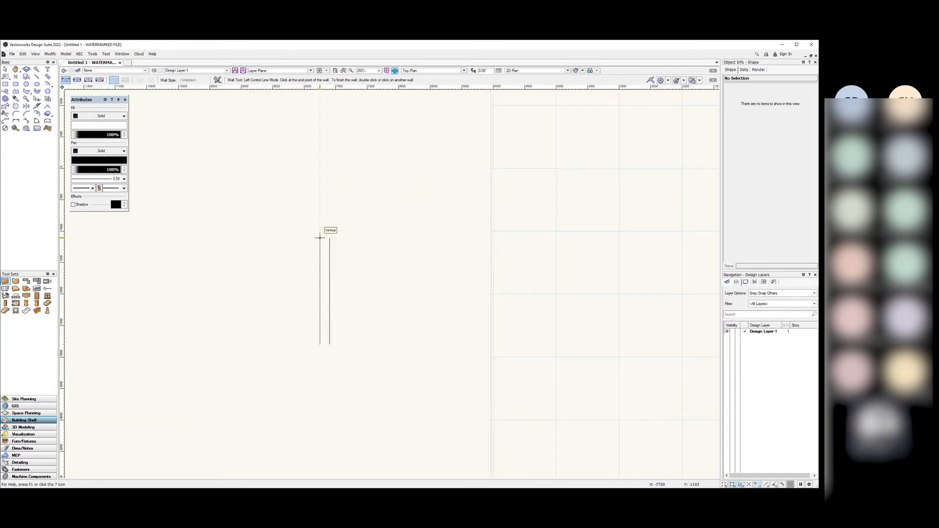
scroll(320, 313, "up", 3)
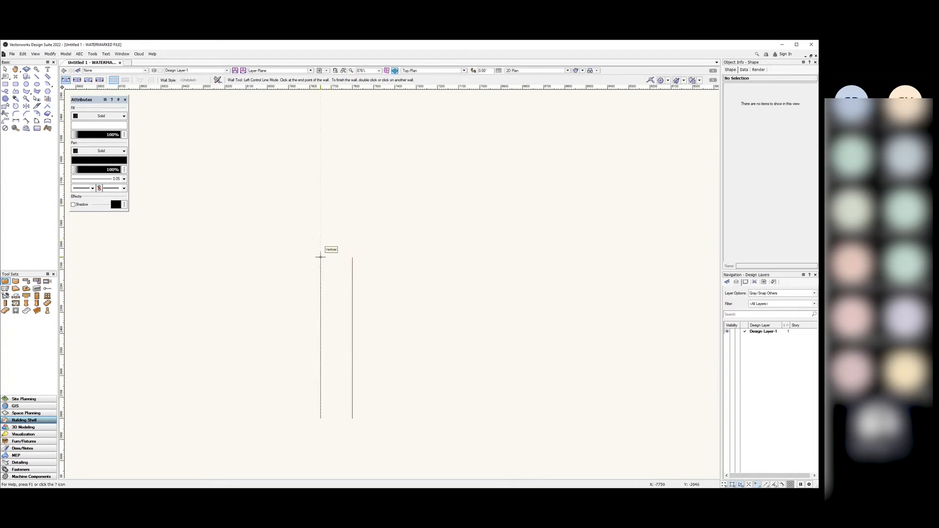
scroll(332, 294, "down", 10)
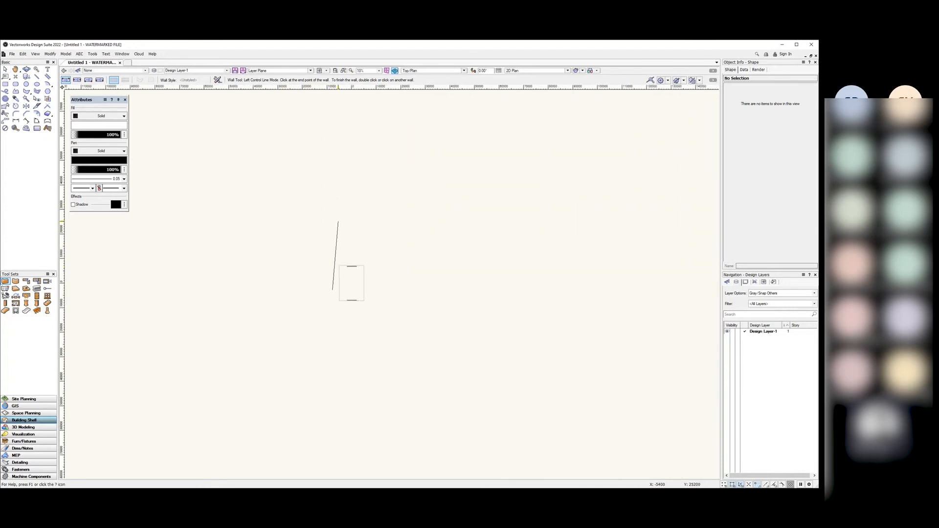
scroll(323, 293, "up", 6)
scroll(465, 157, "up", 7)
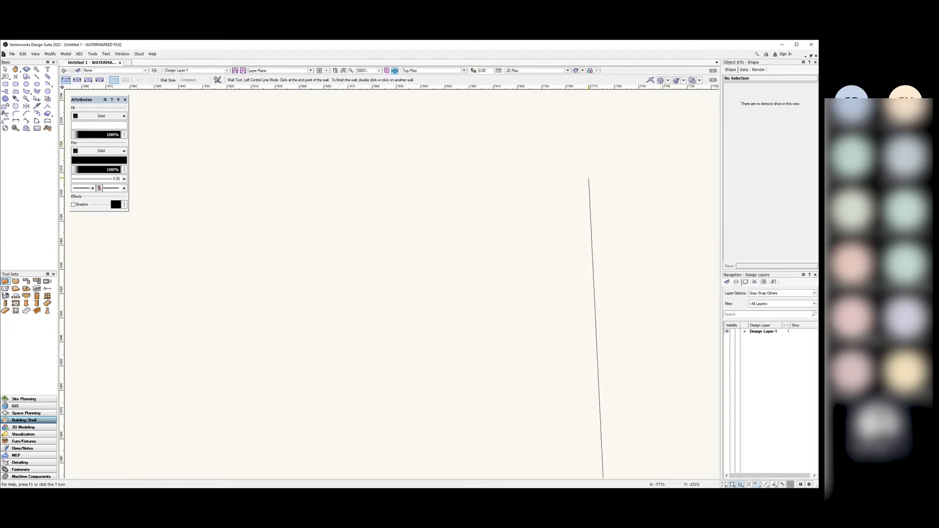
scroll(444, 172, "down", 4)
scroll(465, 214, "down", 5)
scroll(468, 196, "up", 1)
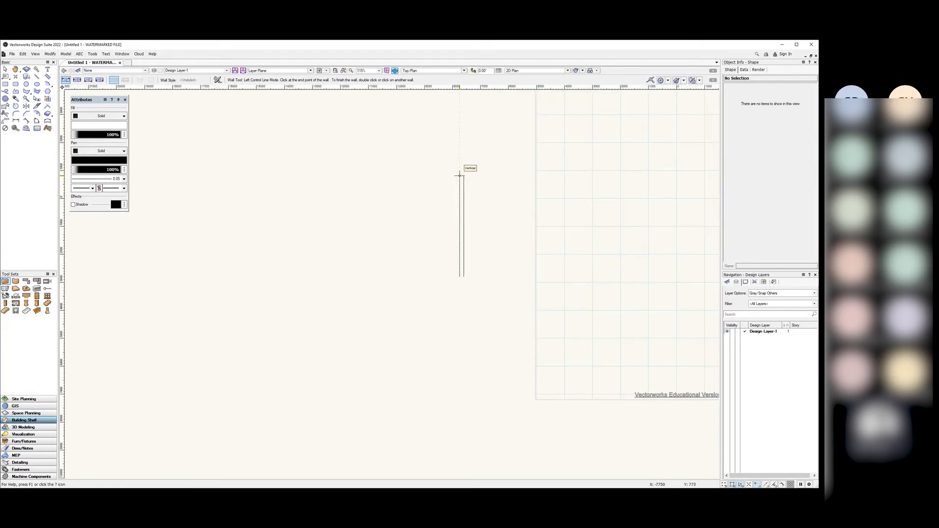
scroll(458, 167, "up", 2)
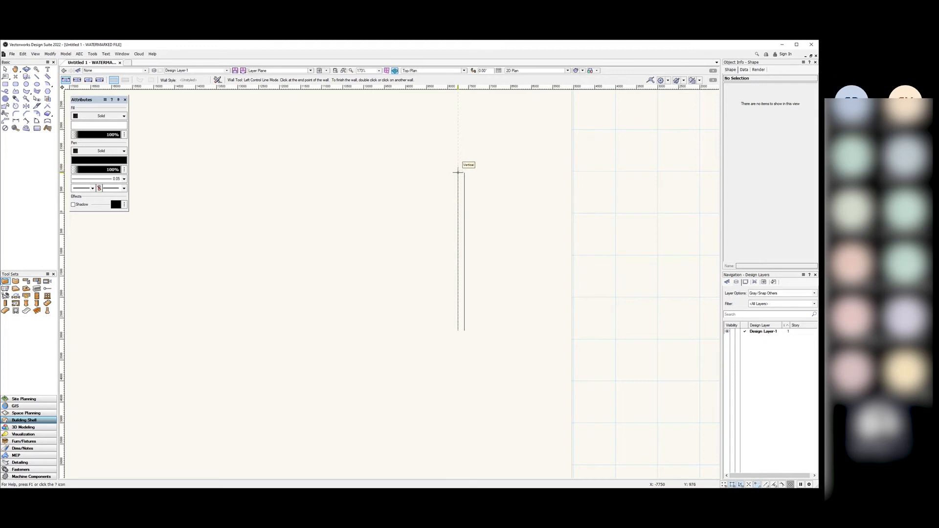
scroll(450, 223, "down", 4)
scroll(449, 196, "up", 1)
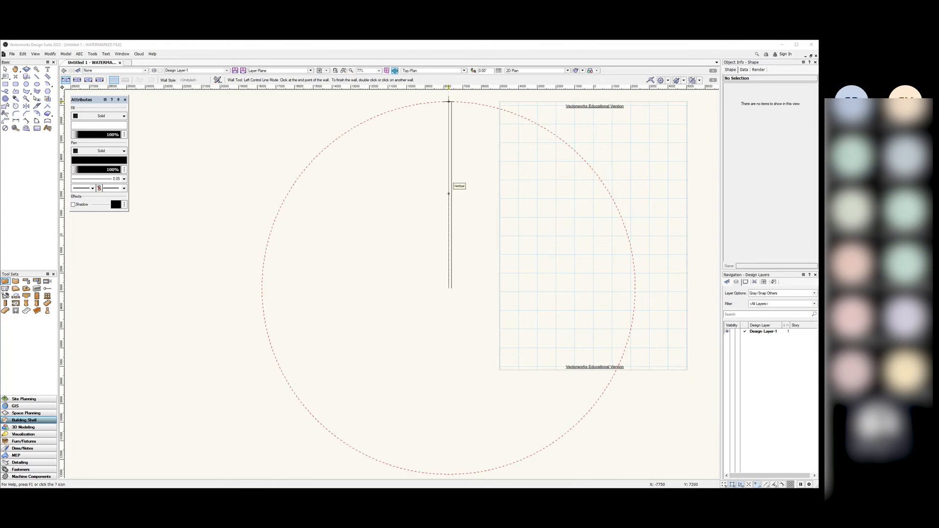
Step: Finish the diagonal wall, run a fixed-length wall up above the page, then wall across the top
left_click(581, 156)
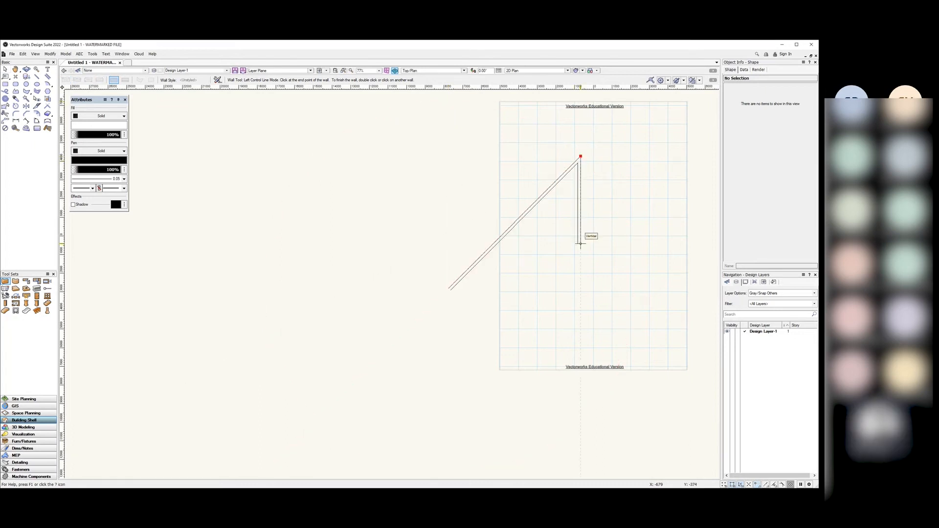
scroll(492, 290, "down", 5)
scroll(534, 241, "up", 3)
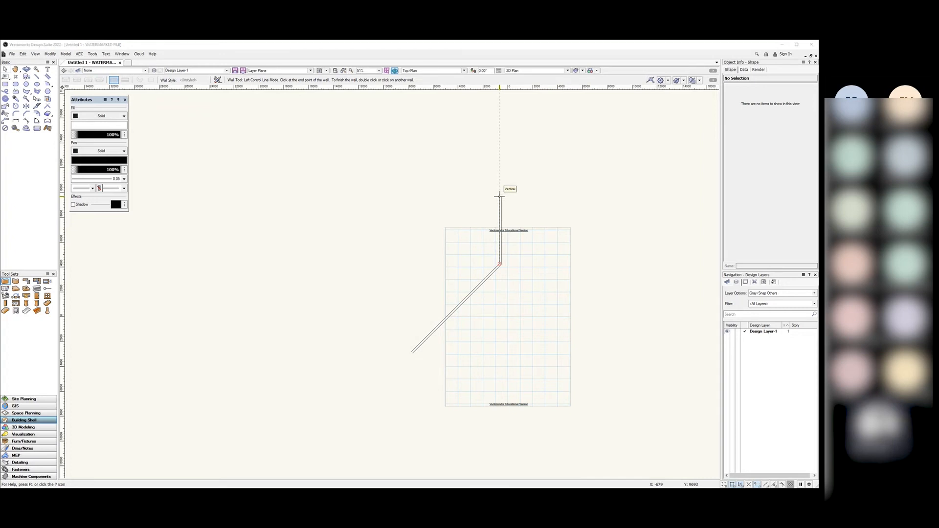
key("Return")
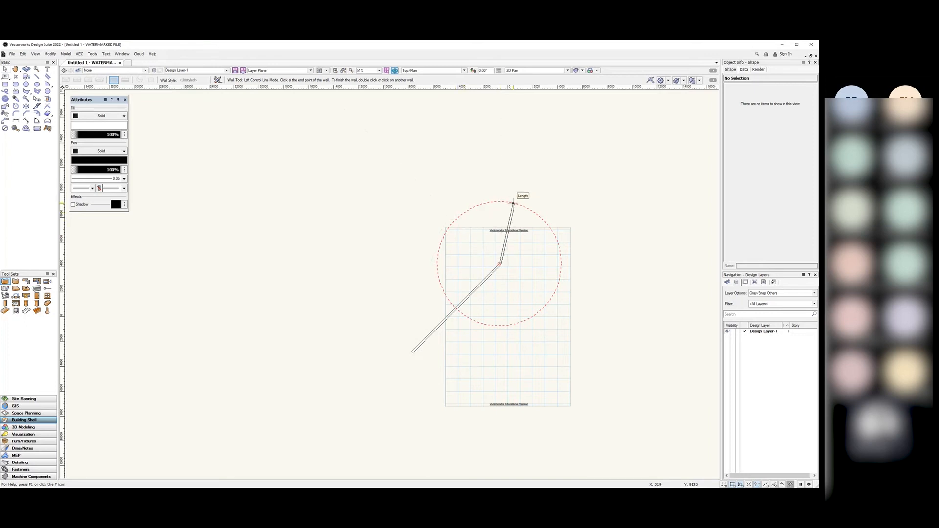
left_click(499, 201)
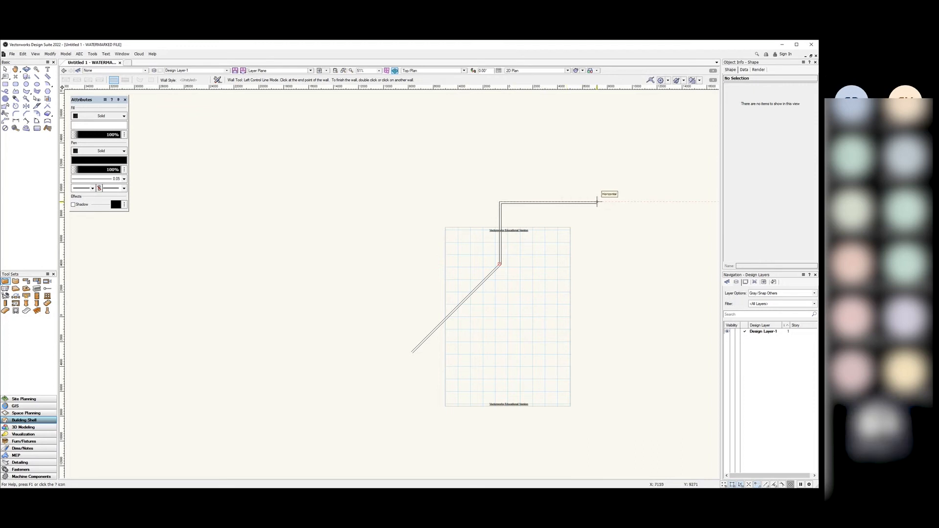
left_click(597, 201)
Step: Continue walls down the right side with a 30° jog, then along the bottom to the lower left
left_click(596, 297)
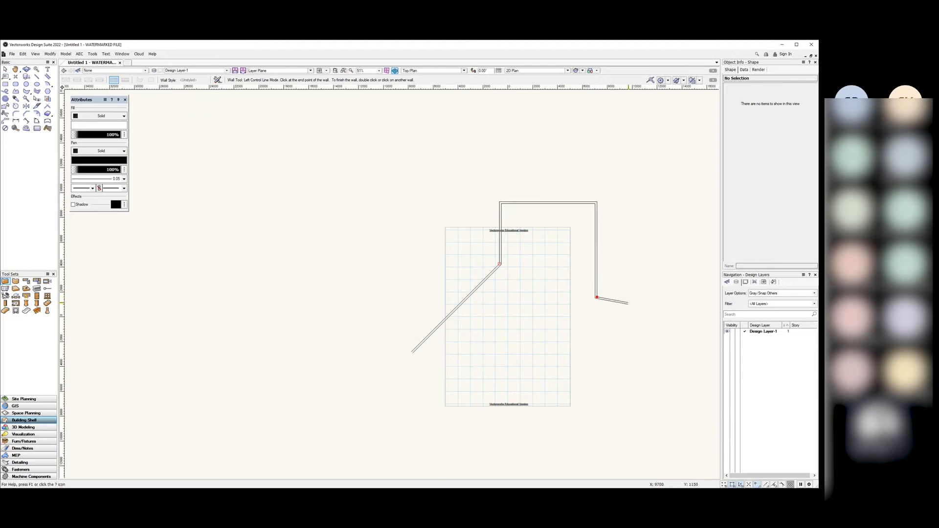
left_click(633, 318)
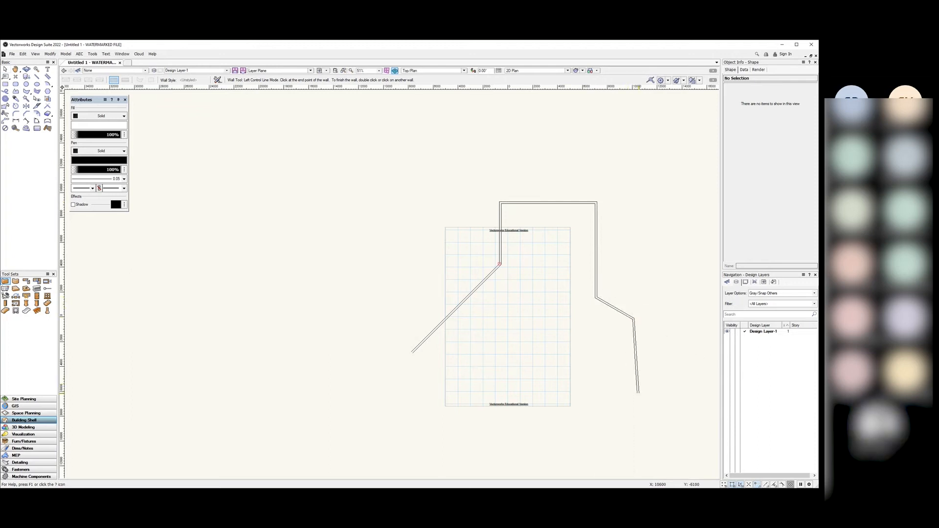
left_click(633, 415)
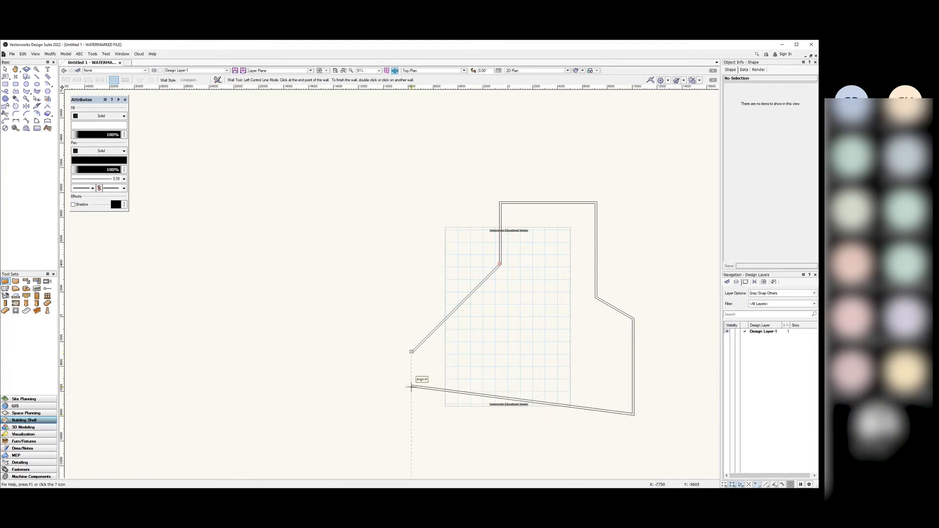
left_click(411, 415)
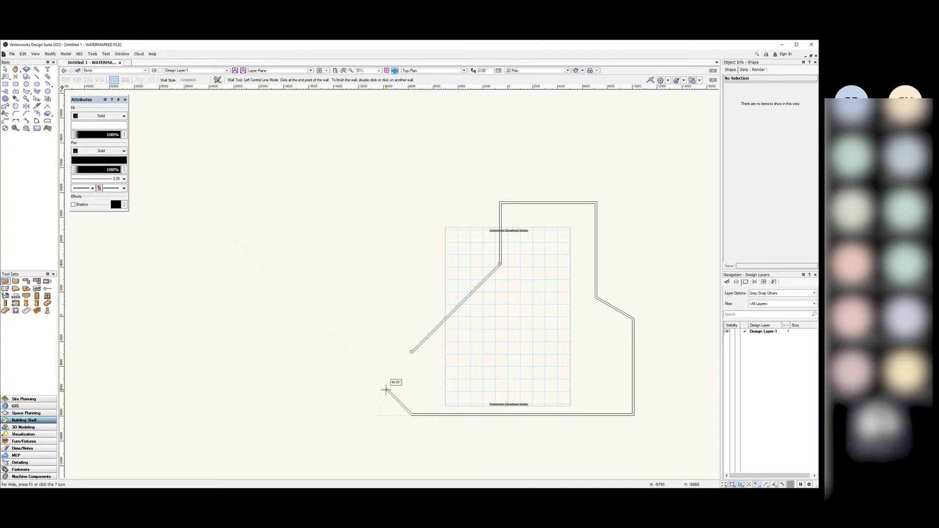
scroll(392, 384, "up", 2)
scroll(396, 386, "down", 3)
scroll(397, 379, "up", 5)
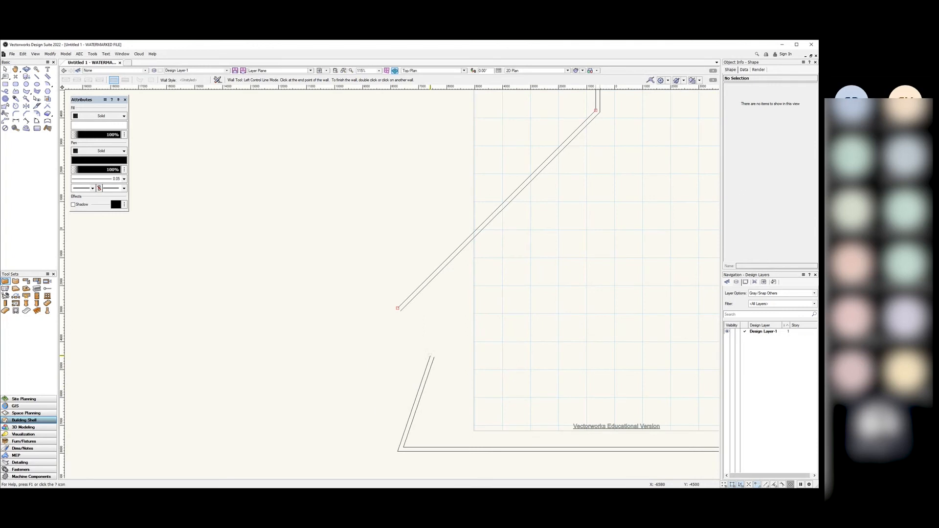
scroll(377, 360, "down", 3)
scroll(378, 364, "up", 2)
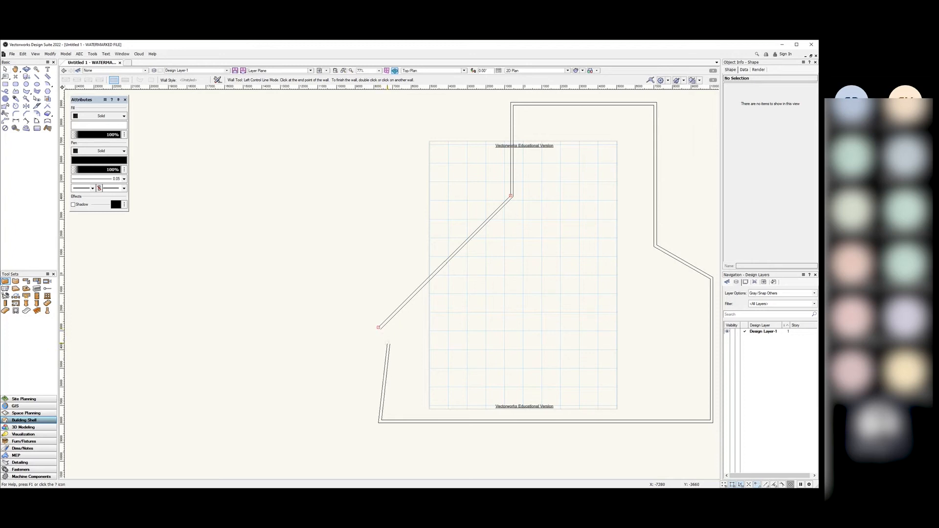
scroll(379, 340, "up", 3)
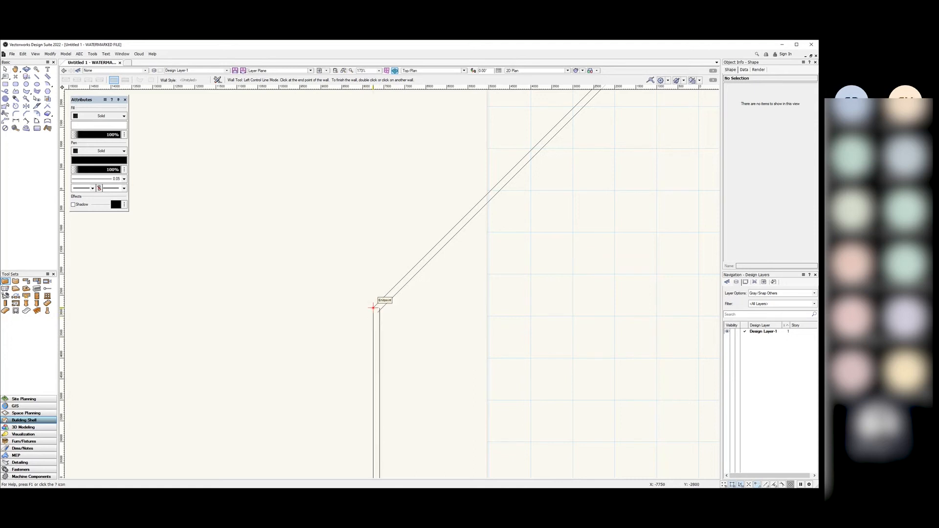
Step: Close the outline at the first wall's endpoint, then switch to the Selection tool and deselect
left_click(373, 307)
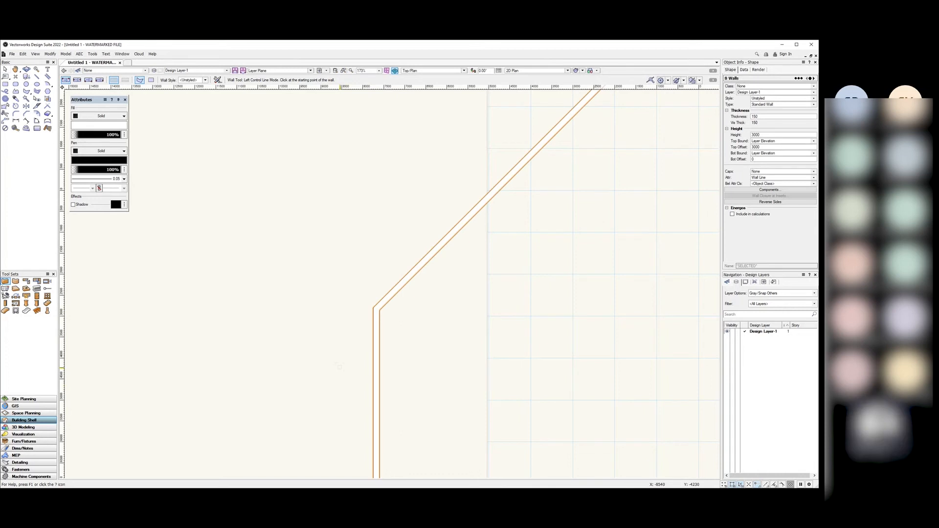
scroll(313, 284, "down", 4)
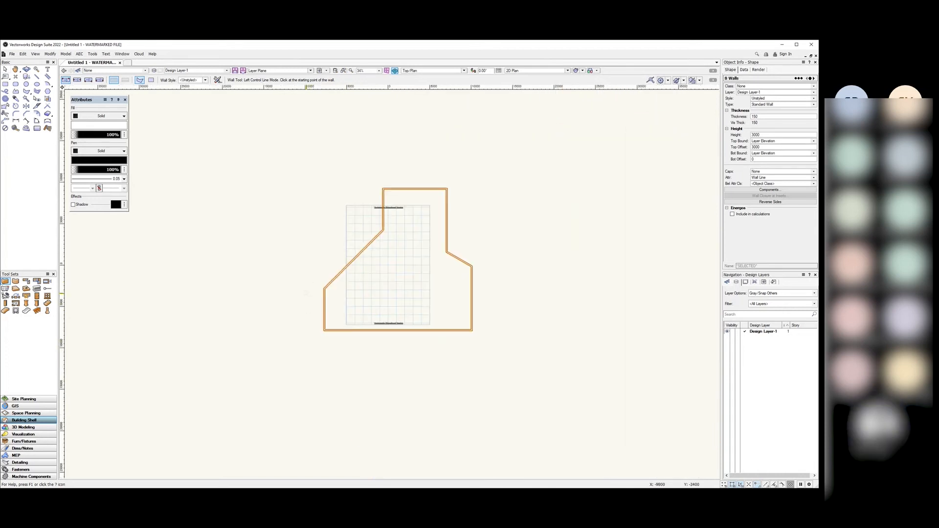
left_click(5, 68)
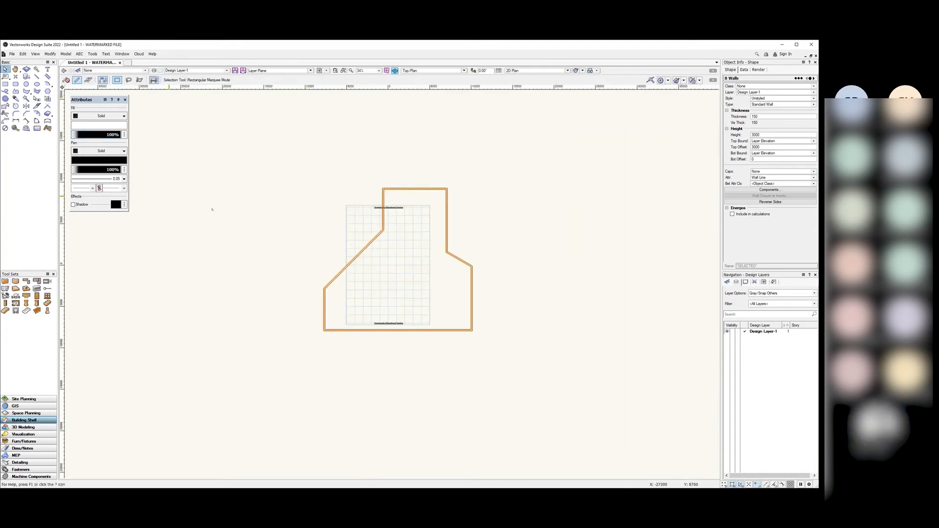
left_click(268, 219)
scroll(351, 211, "up", 1)
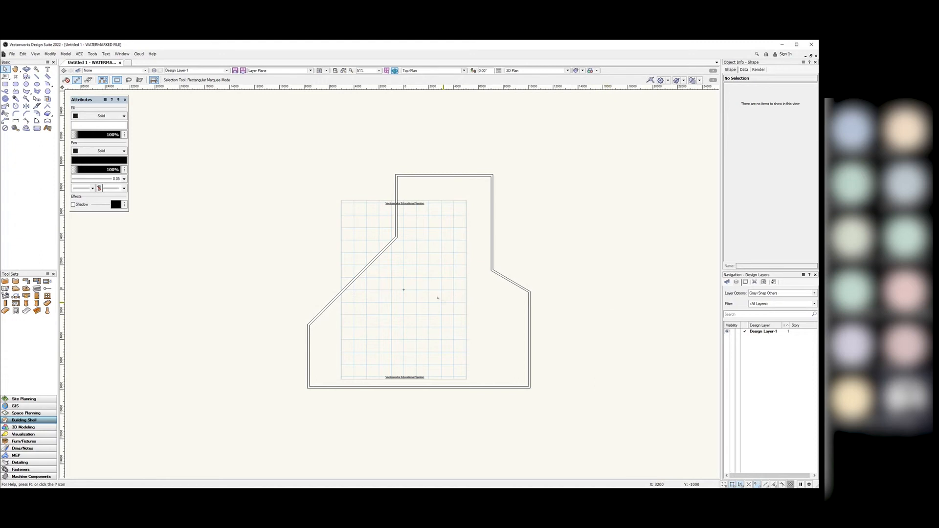
scroll(430, 258, "up", 2)
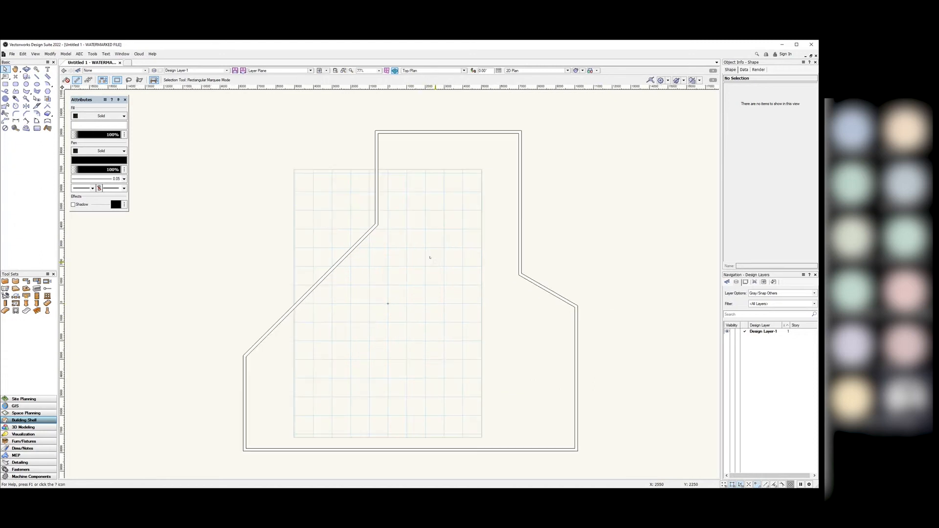
scroll(431, 258, "down", 2)
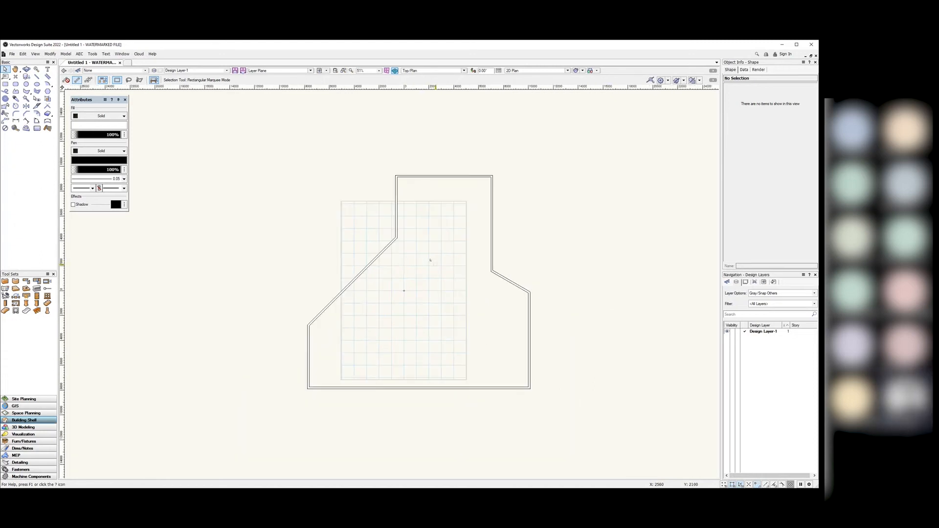
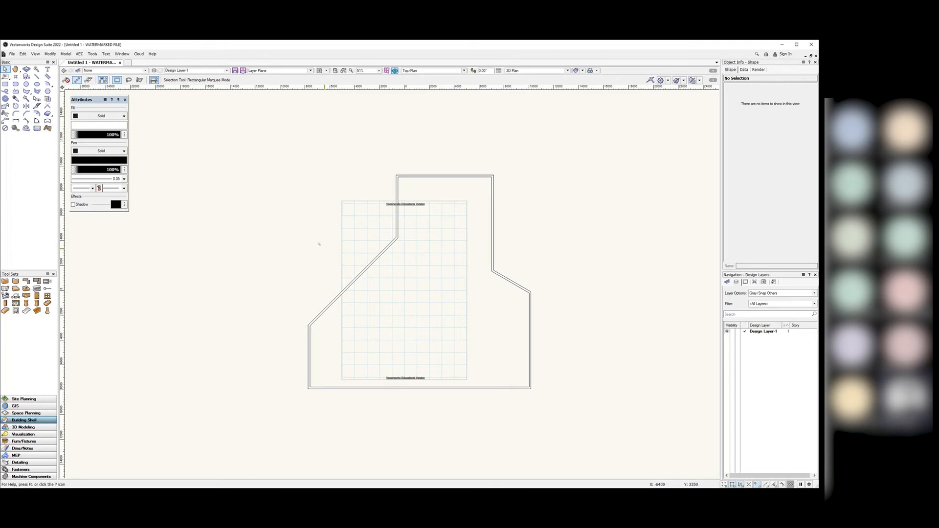
Step: Draw five walls right of the room (vertical, diagonal, short top, right side) closing at the start point
left_click(5, 282)
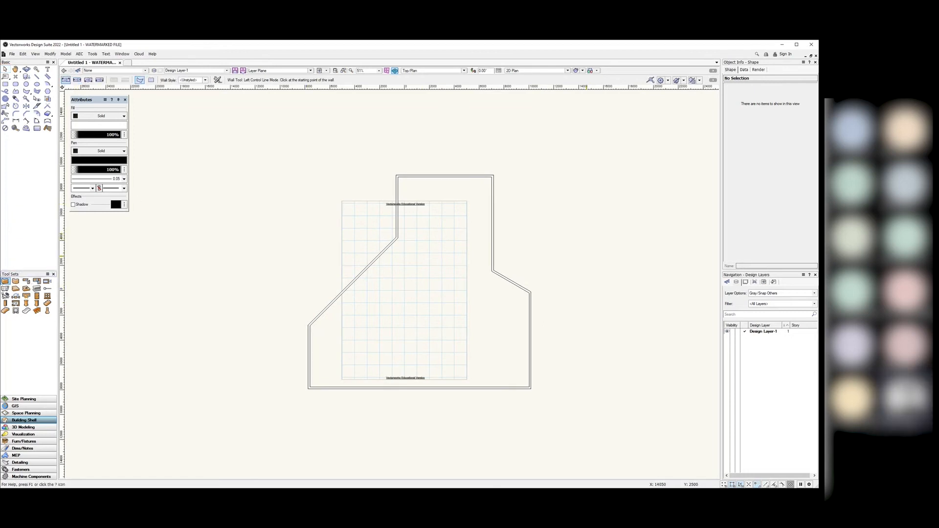
left_click(585, 256)
left_click(585, 217)
left_click(614, 201)
left_click(633, 202)
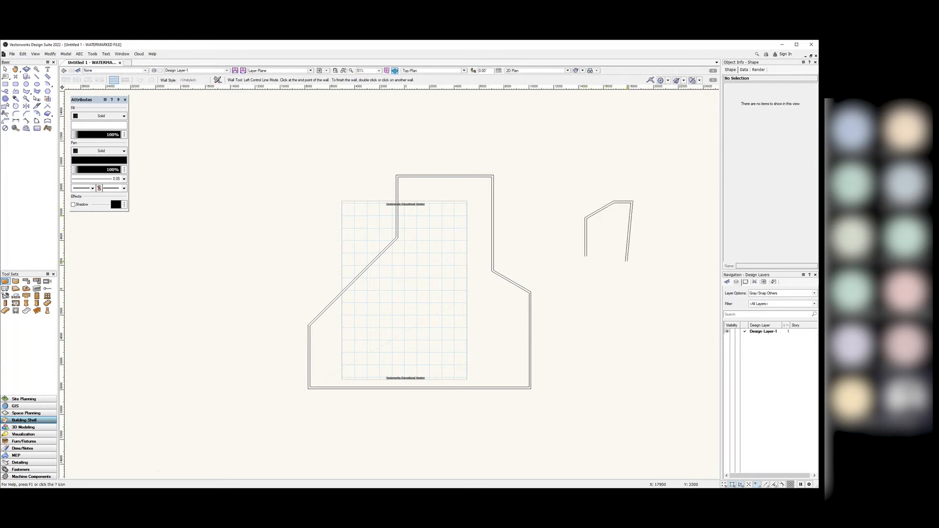
left_click(633, 281)
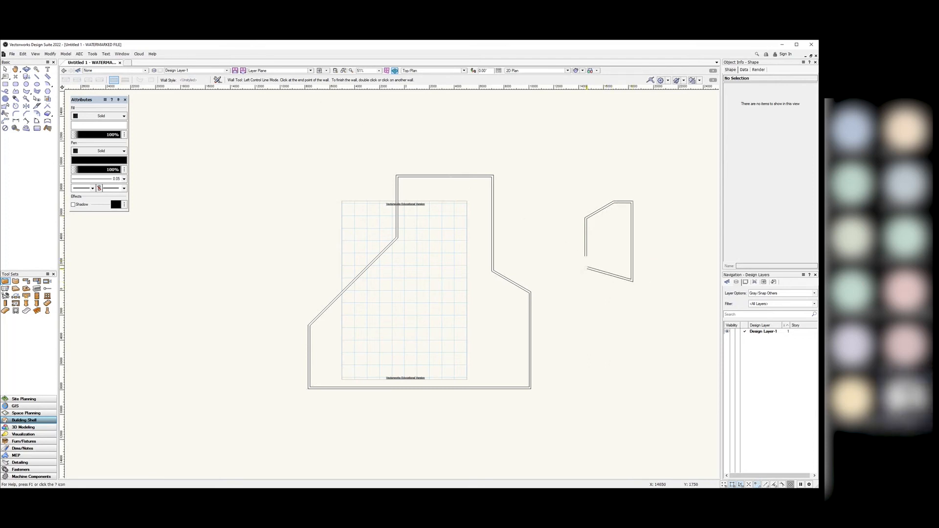
scroll(587, 268, "up", 3)
left_click(583, 240)
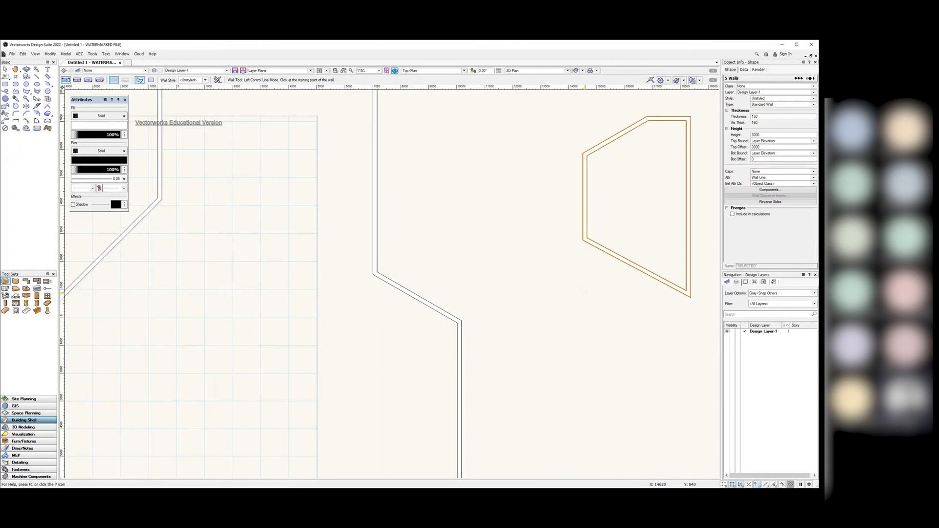
Step: Deselect the walls and glance at the Classes list before returning to Design Layers
key("x")
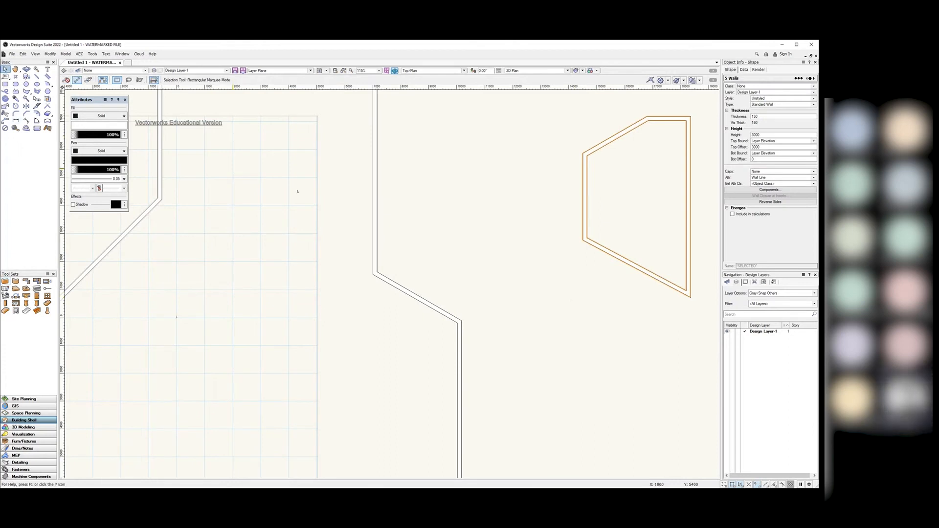
left_click(364, 212)
scroll(429, 257, "down", 2)
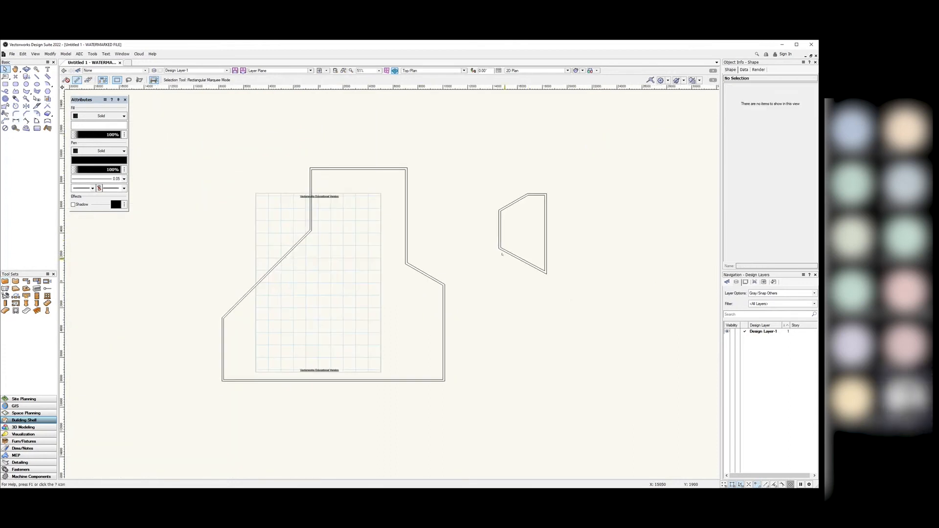
scroll(521, 259, "up", 2)
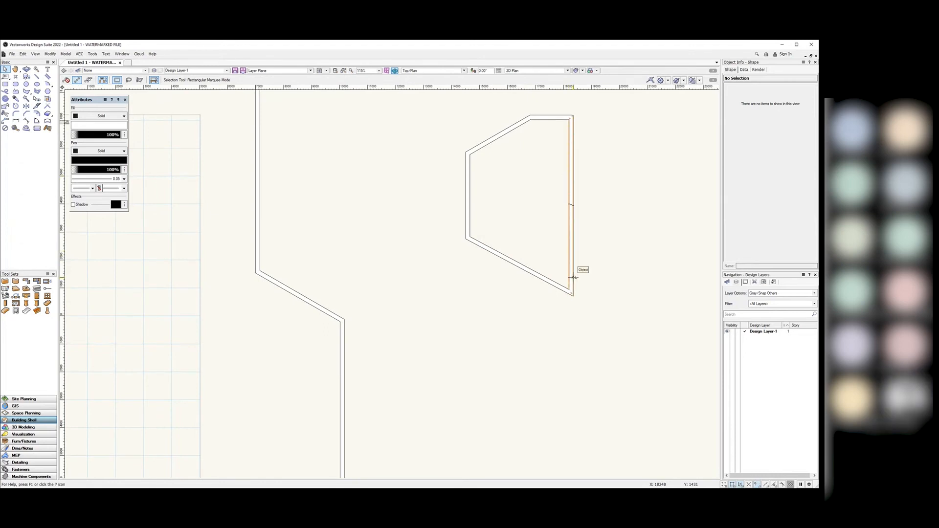
scroll(615, 274, "down", 2)
scroll(616, 274, "down", 2)
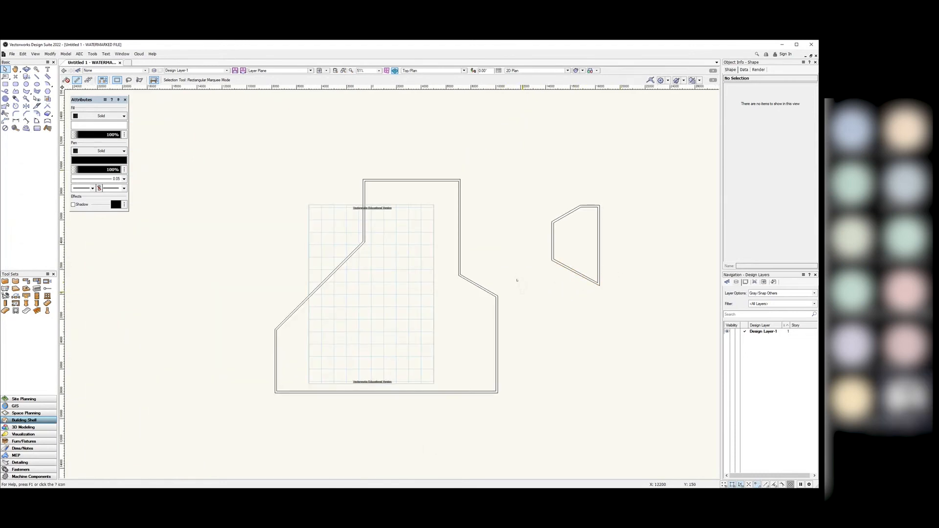
scroll(518, 277, "up", 2)
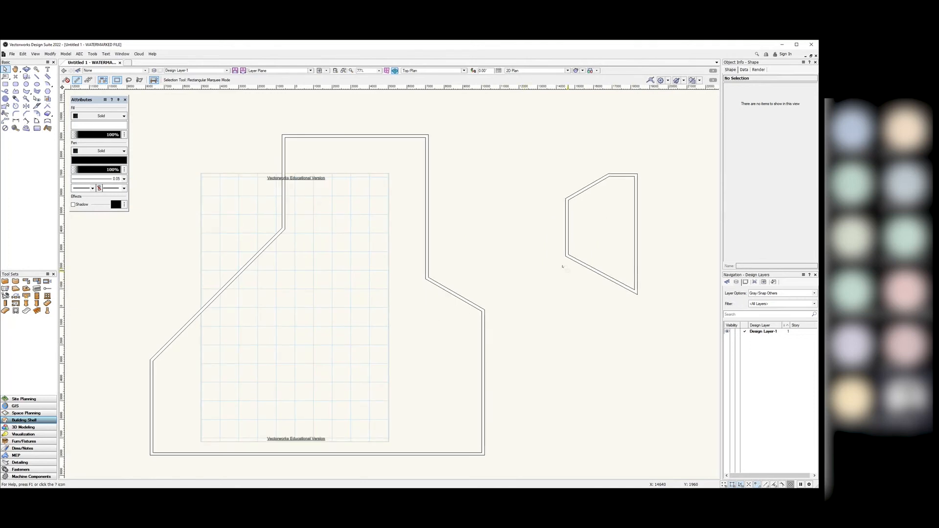
left_click(727, 282)
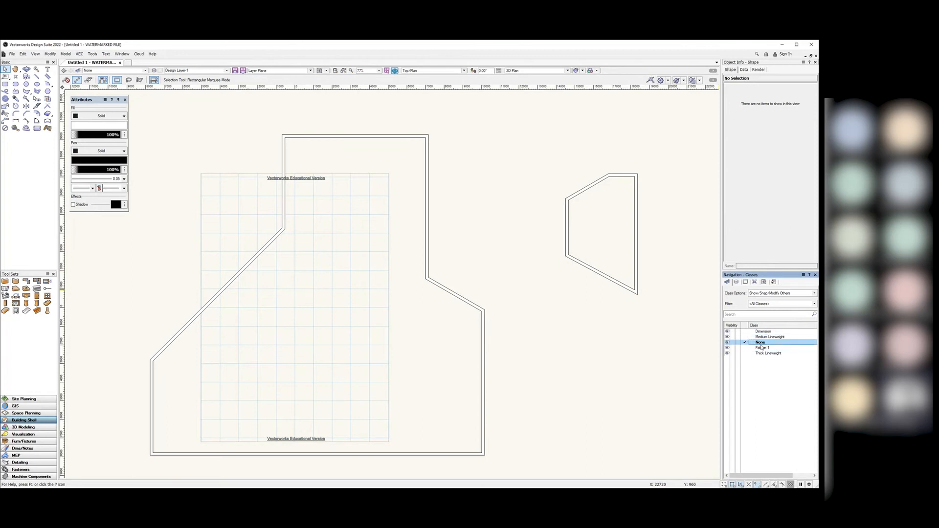
left_click(737, 283)
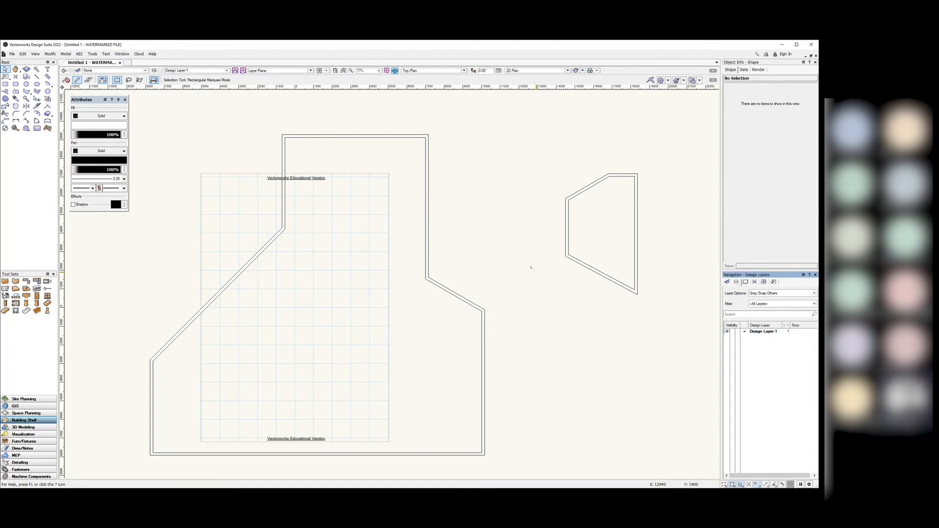
scroll(532, 271, "down", 2)
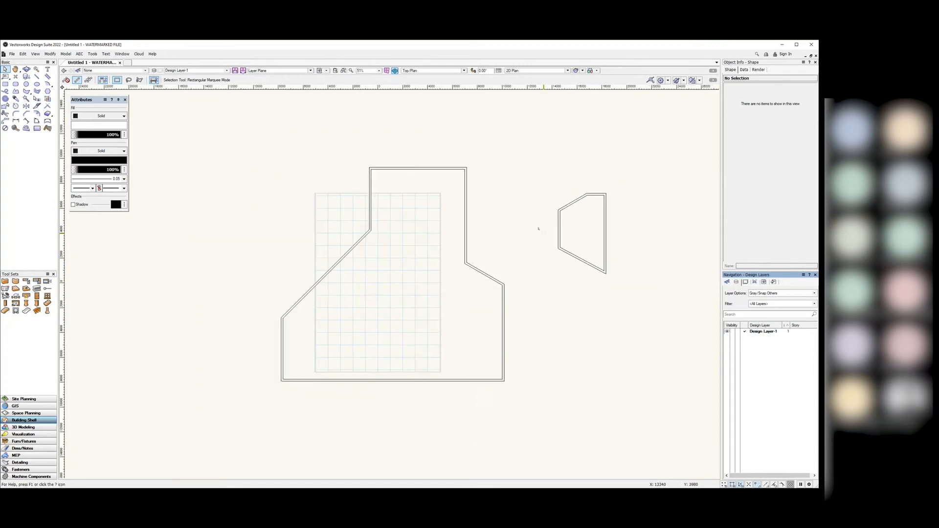
scroll(536, 238, "up", 2)
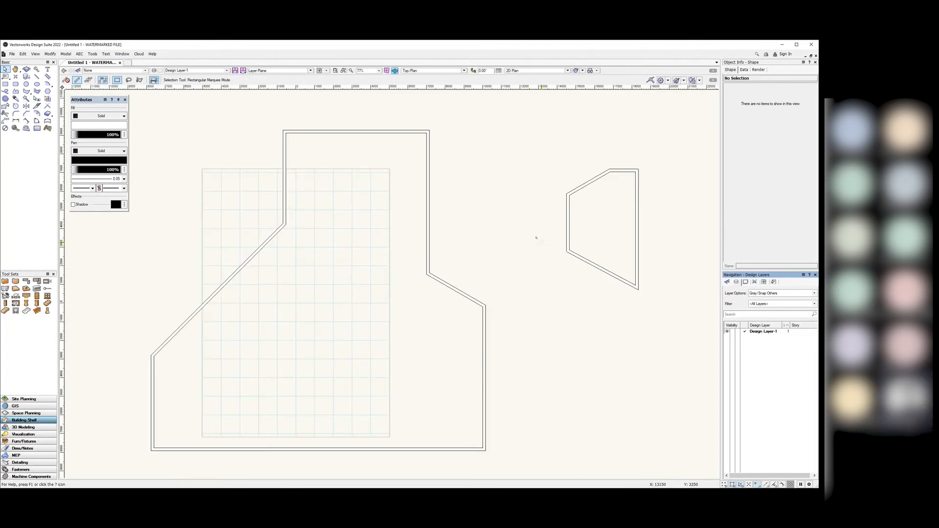
Step: Marquee-select the five right-hand walls and delete them
left_click_drag(662, 303, 528, 139)
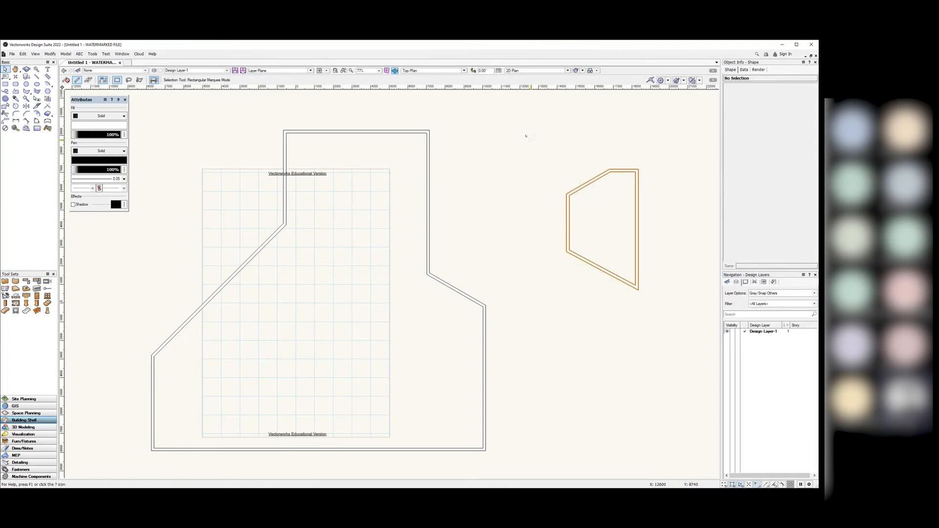
key("Delete")
scroll(527, 140, "down", 2)
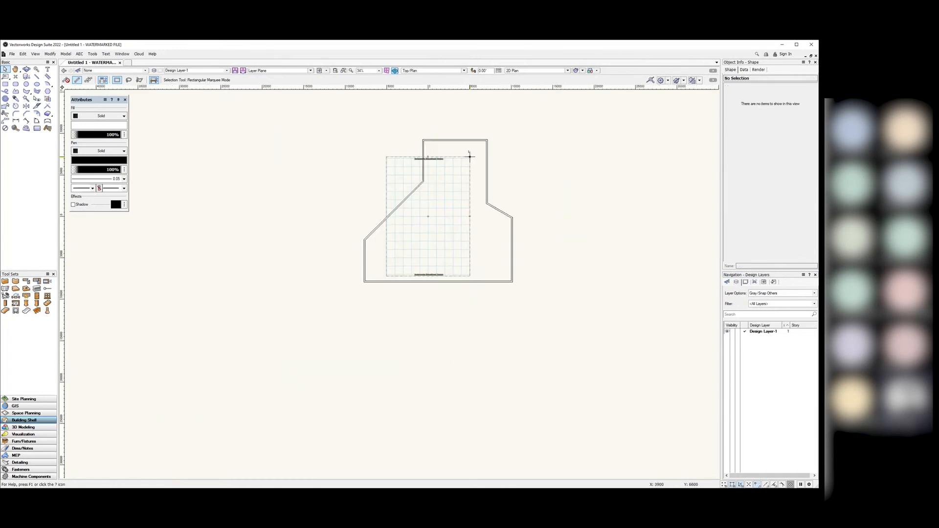
scroll(488, 142, "up", 2)
scroll(466, 156, "down", 2)
Step: Drop down the Current View list, currently Top/Plan, in the view bar
scroll(460, 178, "up", 2)
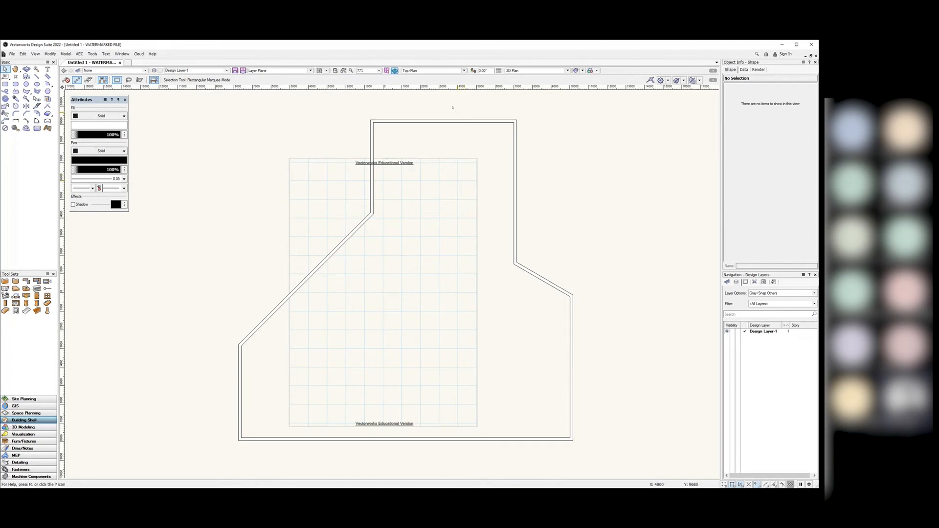
left_click(463, 70)
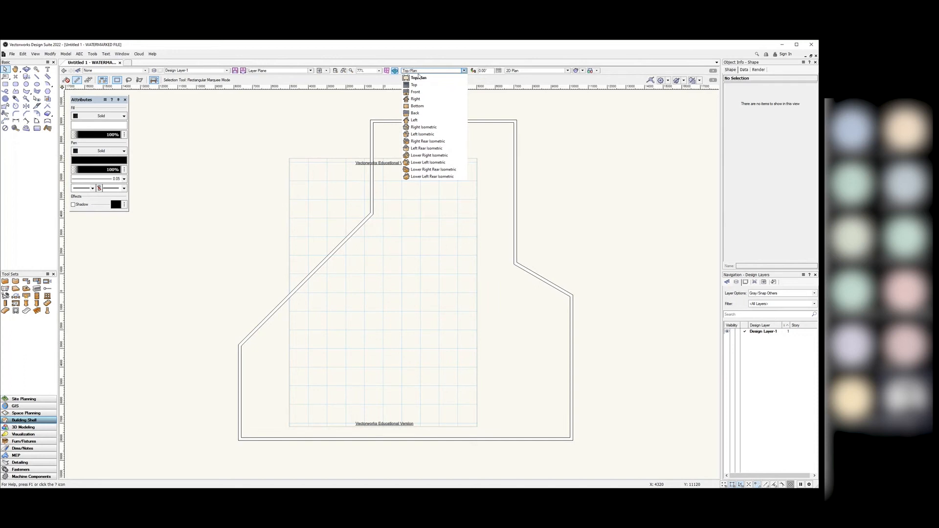
Step: Switch to Right Isometric view, dismissing the 3D tip, and leave the render mode unchanged
left_click(444, 129)
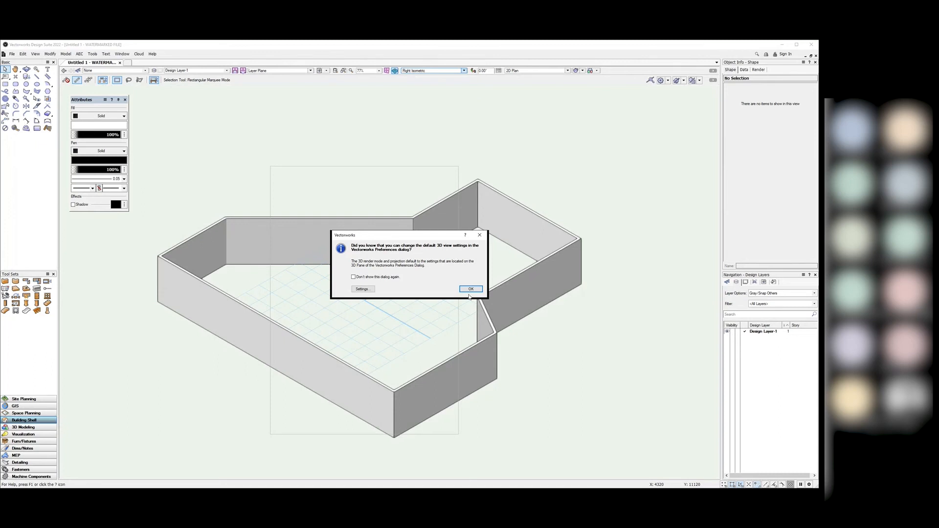
left_click(469, 290)
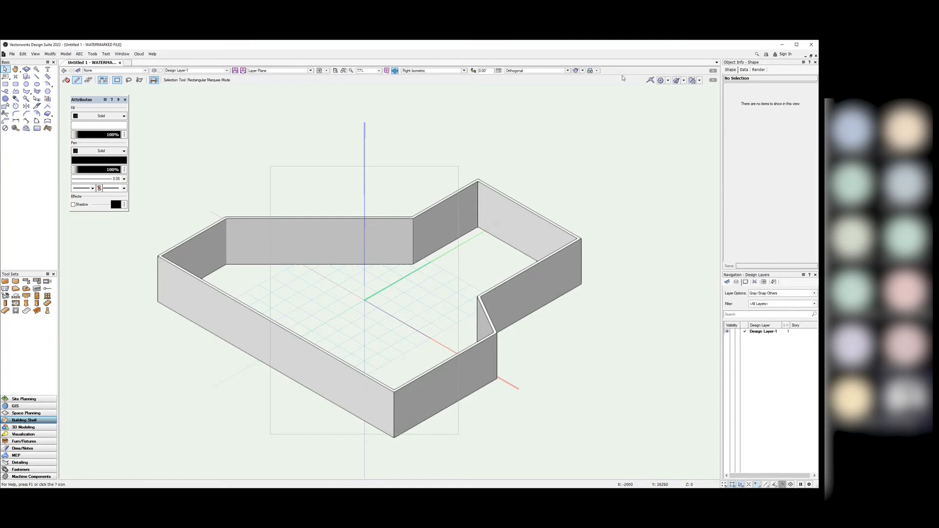
left_click(583, 71)
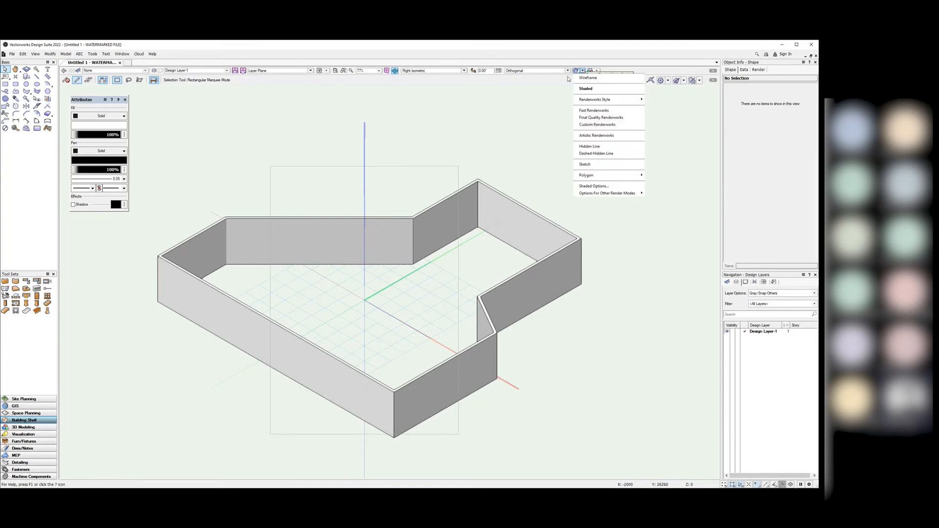
left_click(510, 60)
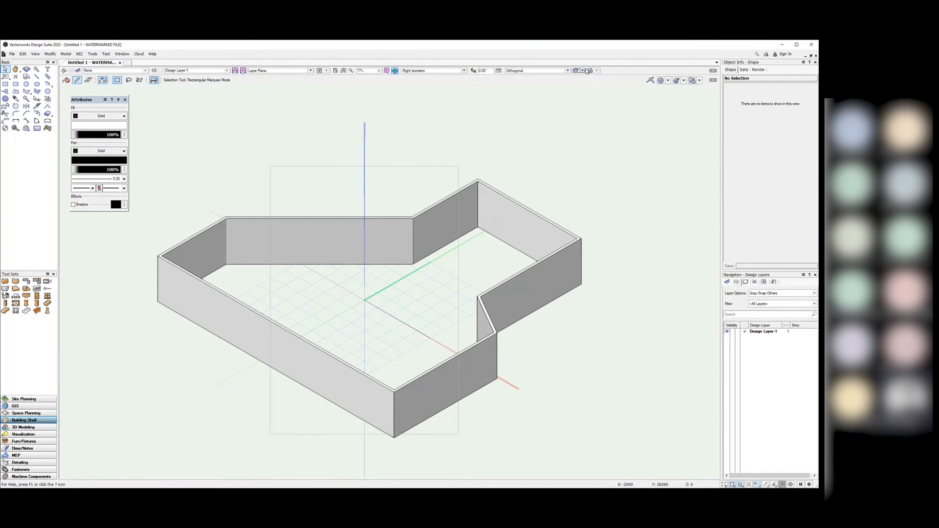
Step: Try the Wireframe, Shaded and Fast Renderworks render modes, dismissing the X-ray tip
left_click(582, 71)
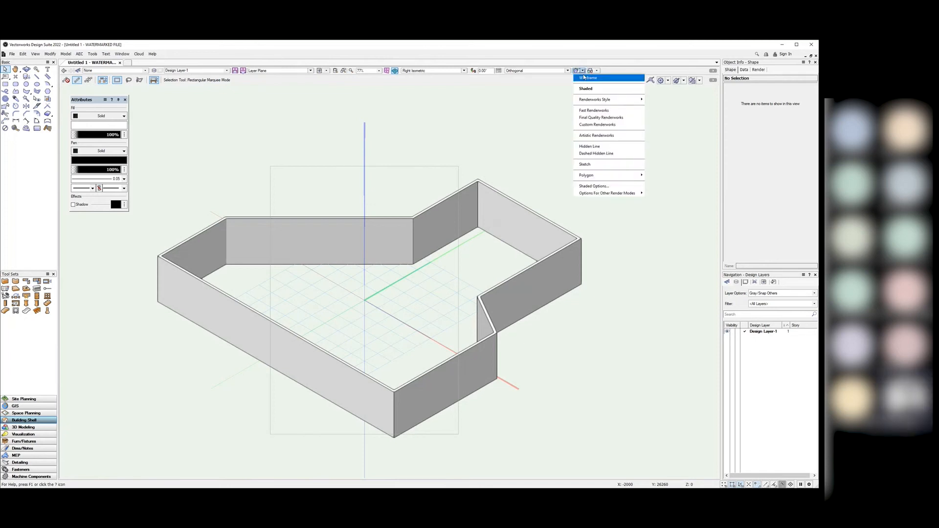
left_click(585, 79)
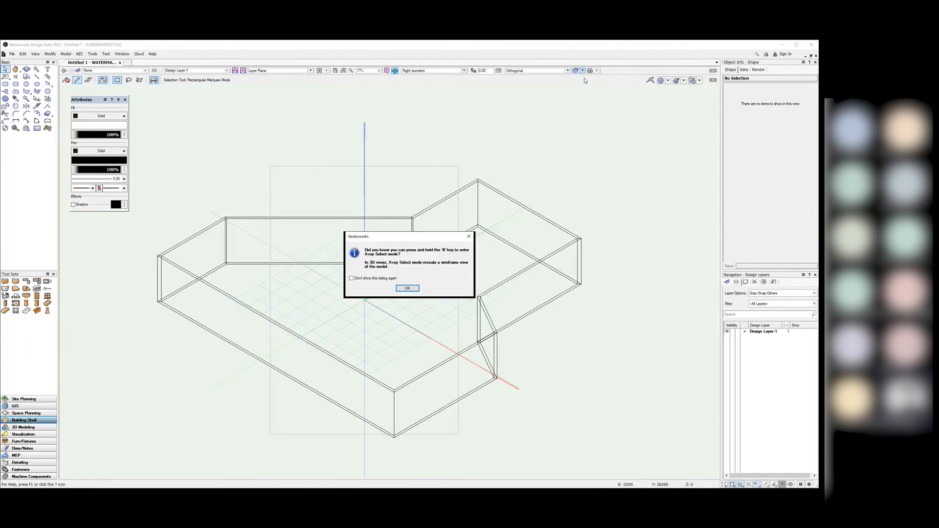
left_click(412, 288)
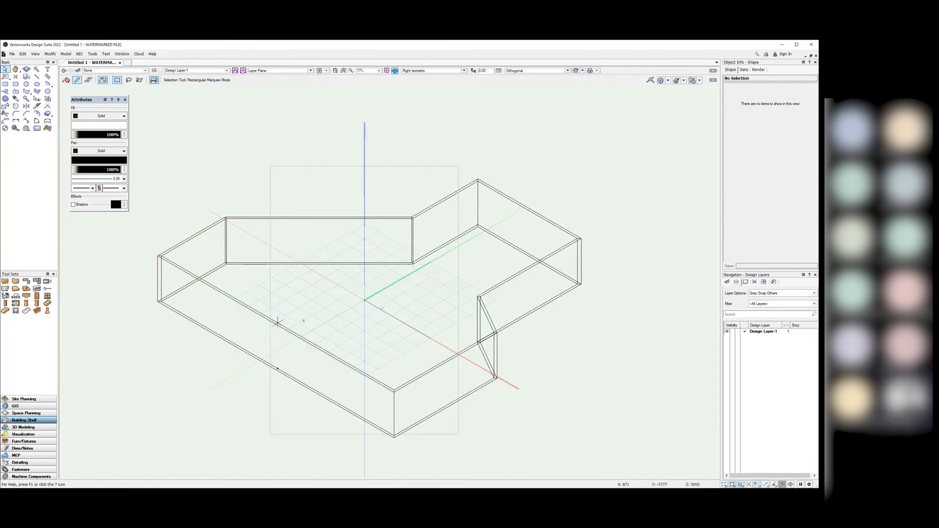
left_click(583, 71)
left_click(587, 90)
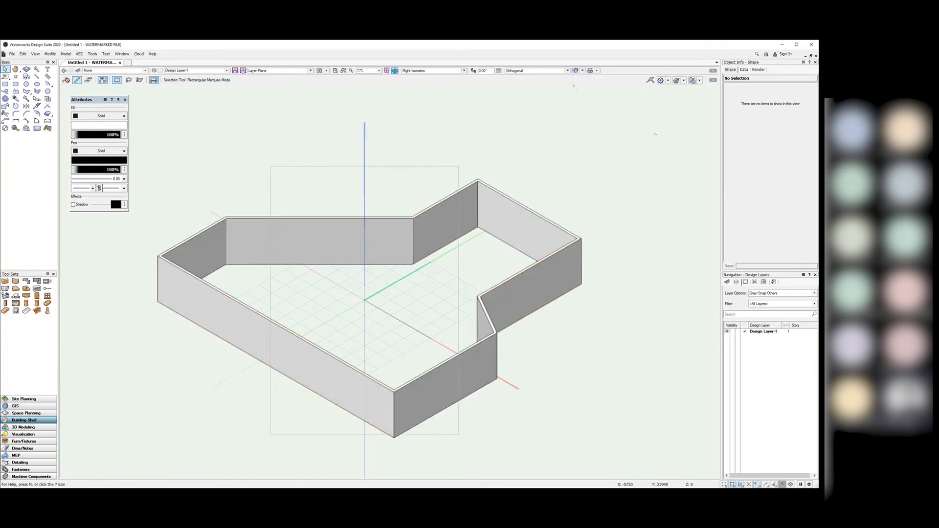
left_click(583, 71)
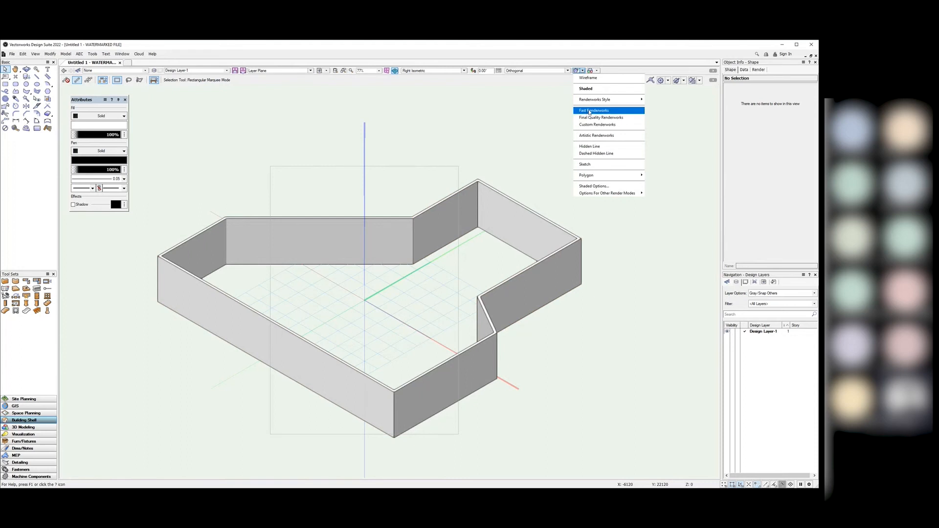
left_click(609, 111)
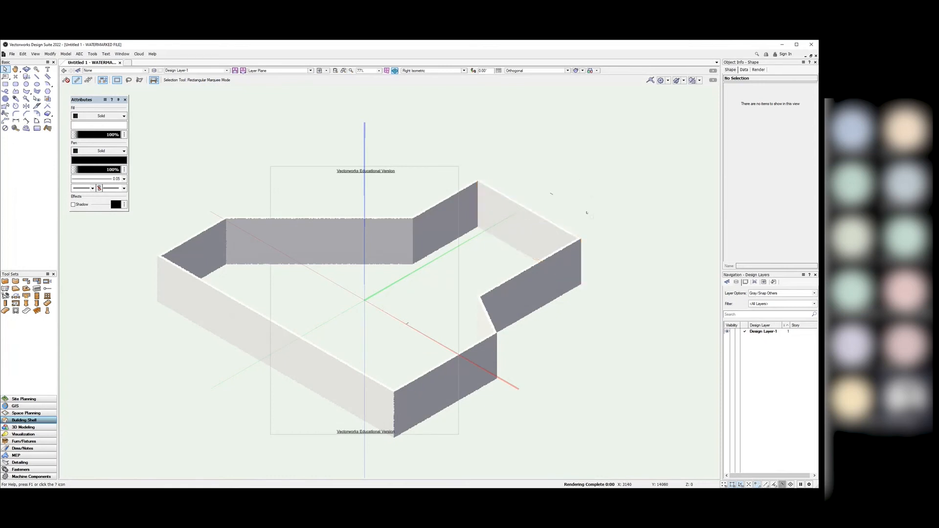
Step: Settle the render mode back on Shaded
left_click(582, 71)
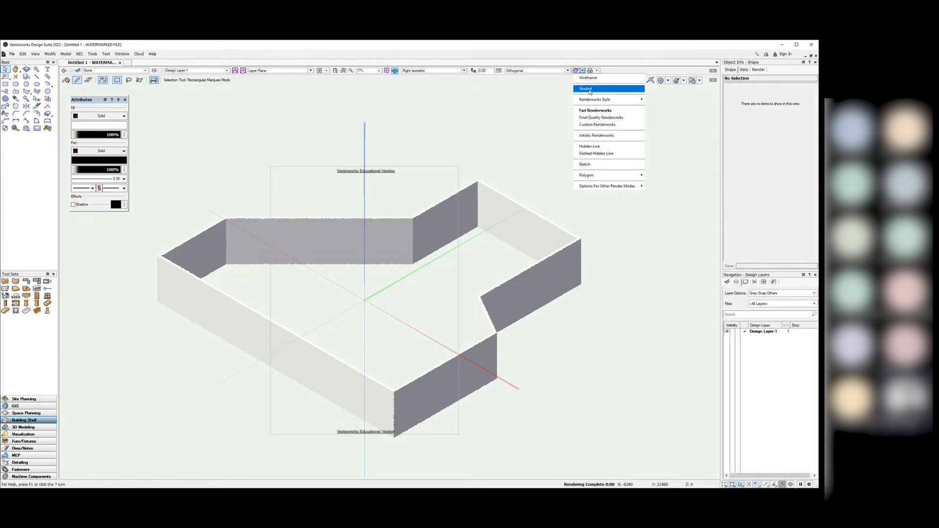
left_click(590, 89)
left_click(583, 71)
left_click(603, 147)
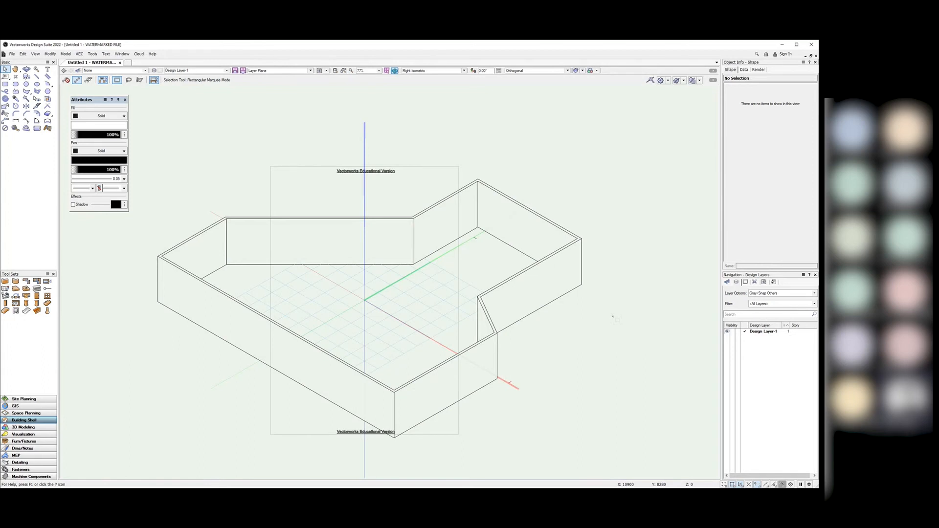
left_click(582, 71)
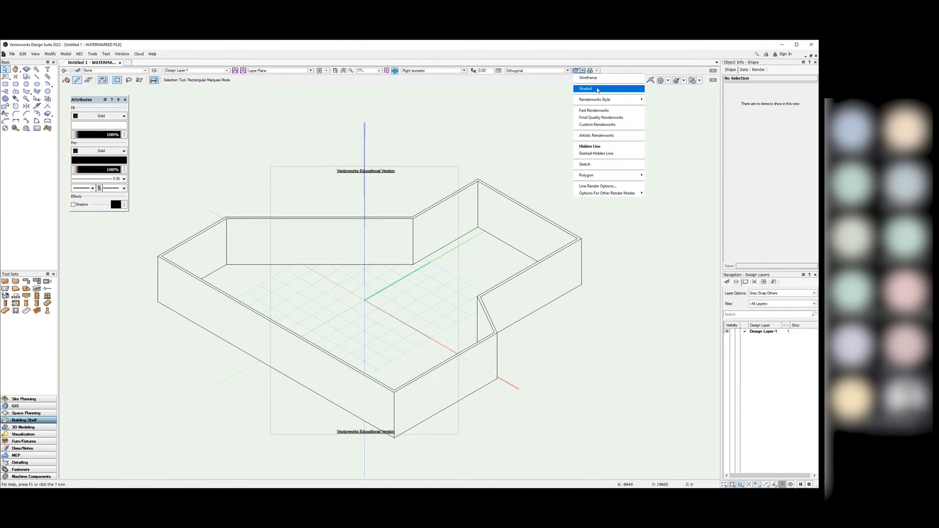
left_click(596, 90)
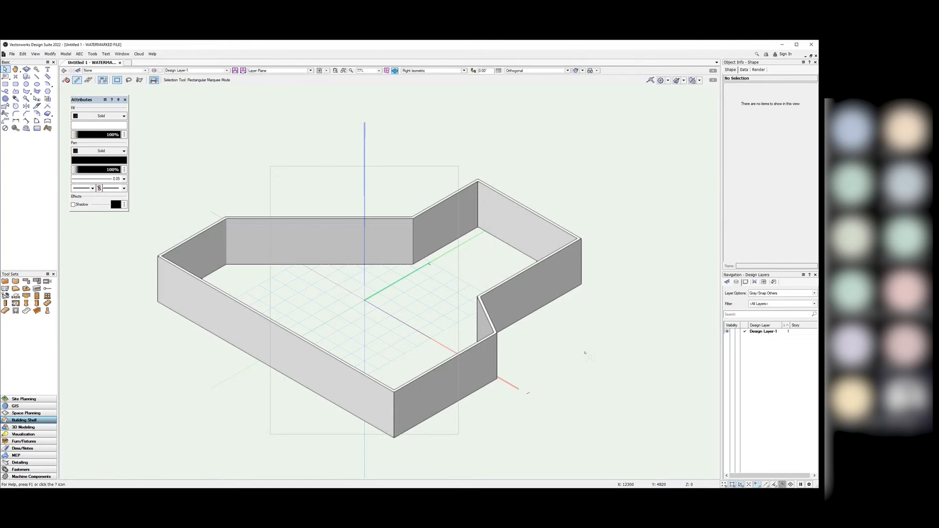
Step: Marquee-select all eight walls from upper right to lower left
left_click_drag(648, 150, 117, 475)
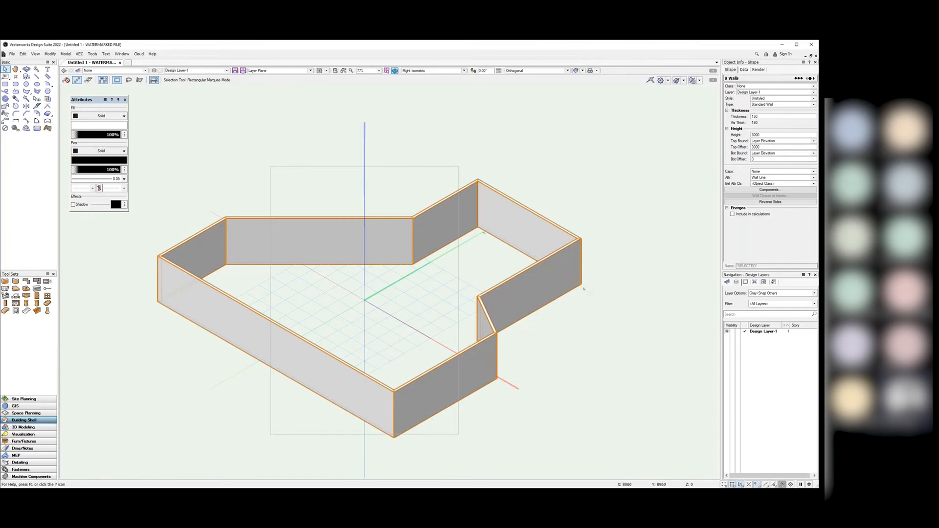
Step: Set the eight walls' Top Offset to 0 and Top Bound to Layer Wall Height
double_click(762, 147)
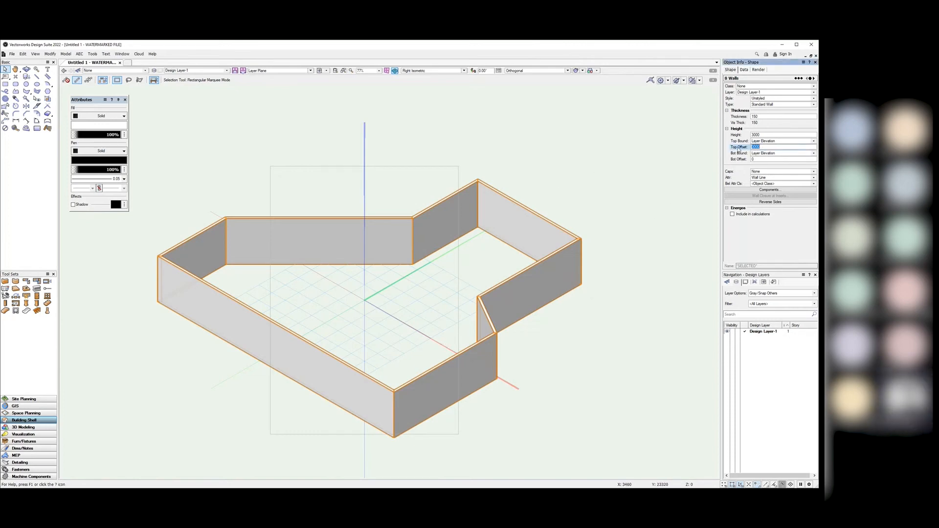
key("Return")
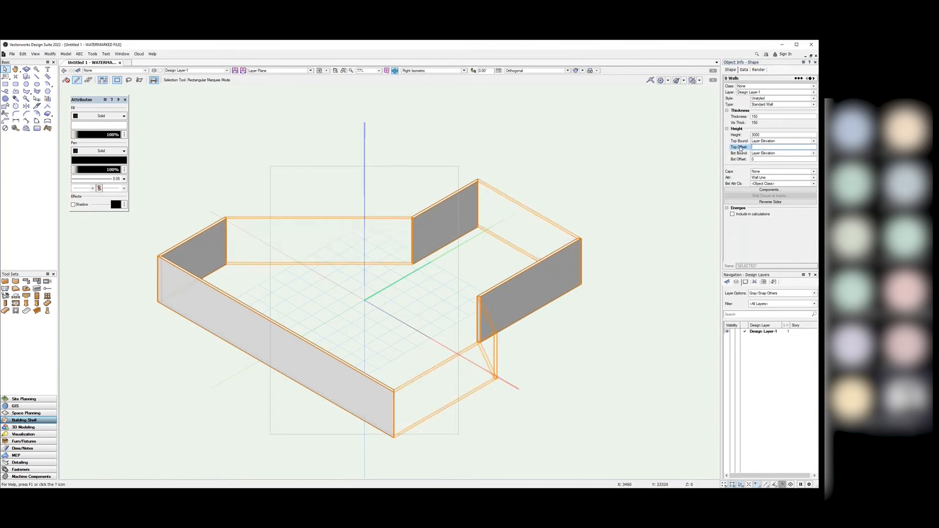
double_click(762, 147)
type("0")
key("Return")
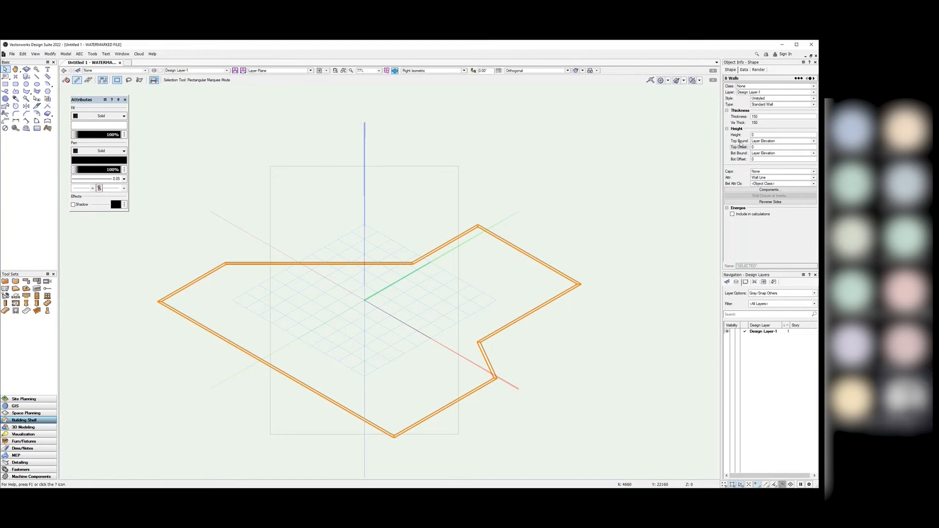
left_click(813, 141)
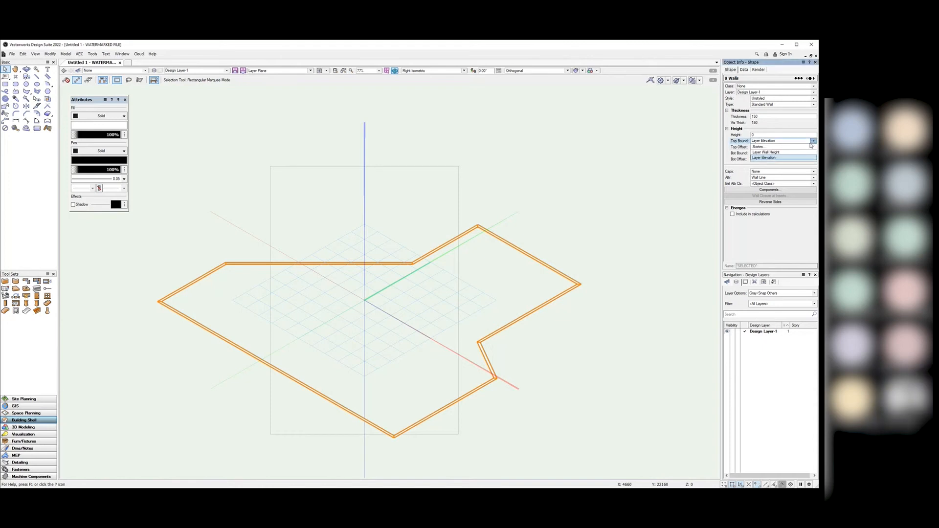
left_click(783, 154)
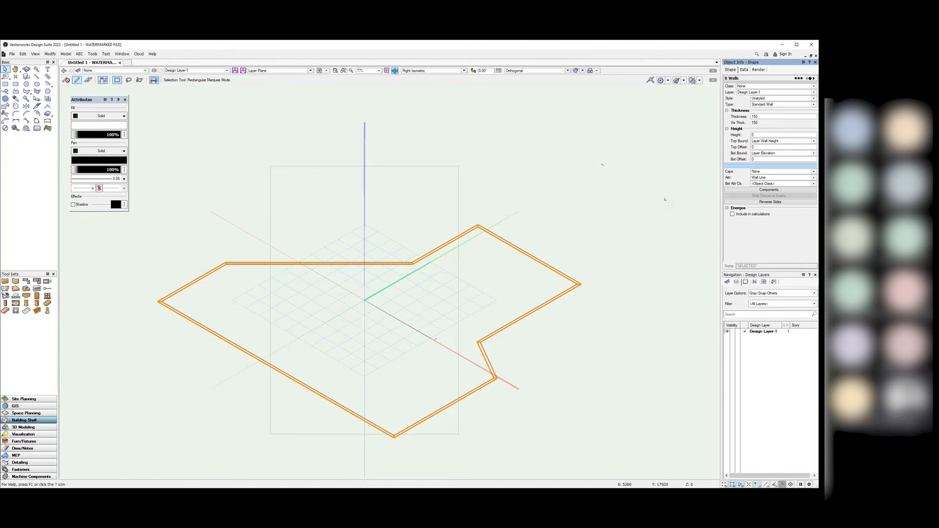
Step: Deselect the walls, then open and close Design Layer-1's options and settings without changes
left_click(507, 219)
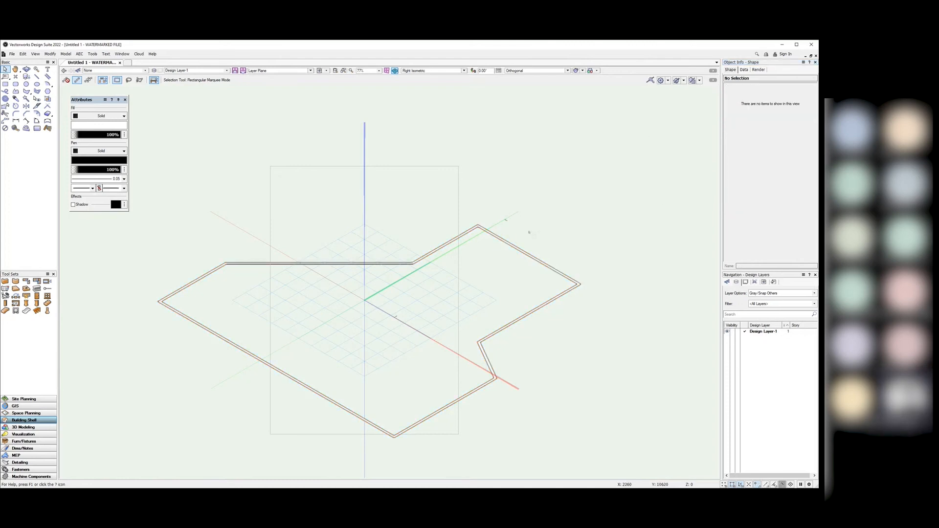
right_click(757, 332)
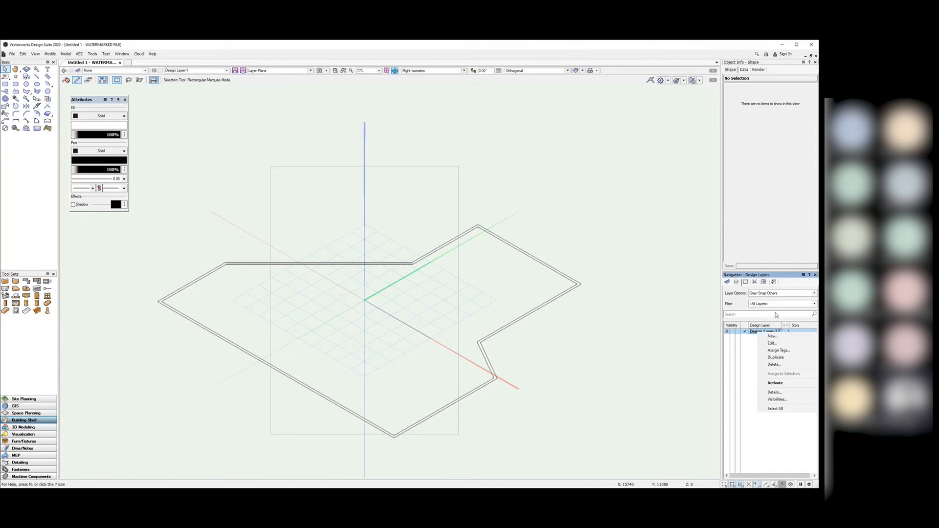
left_click(610, 251)
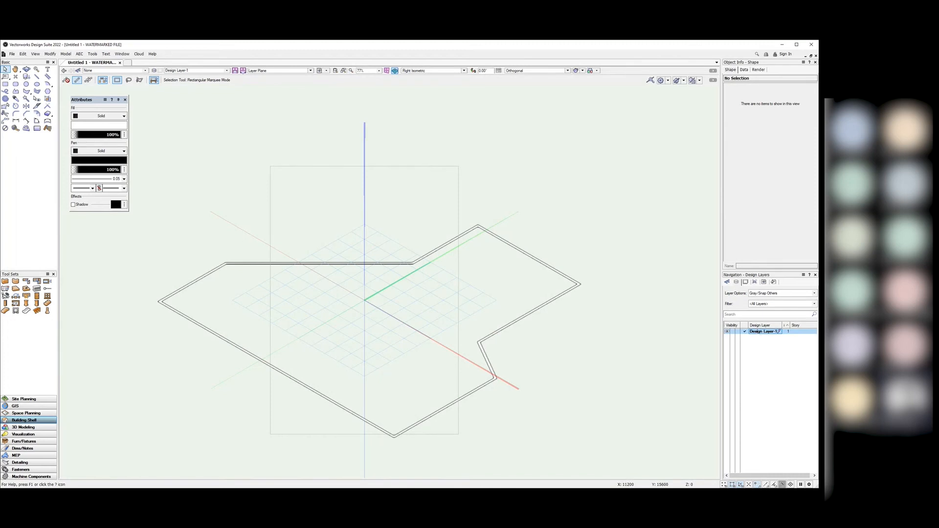
right_click(758, 333)
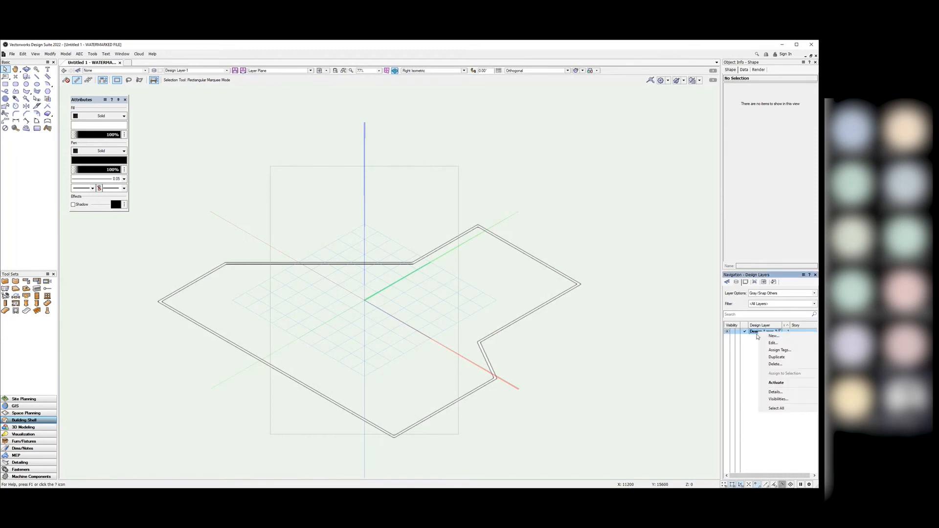
left_click(773, 343)
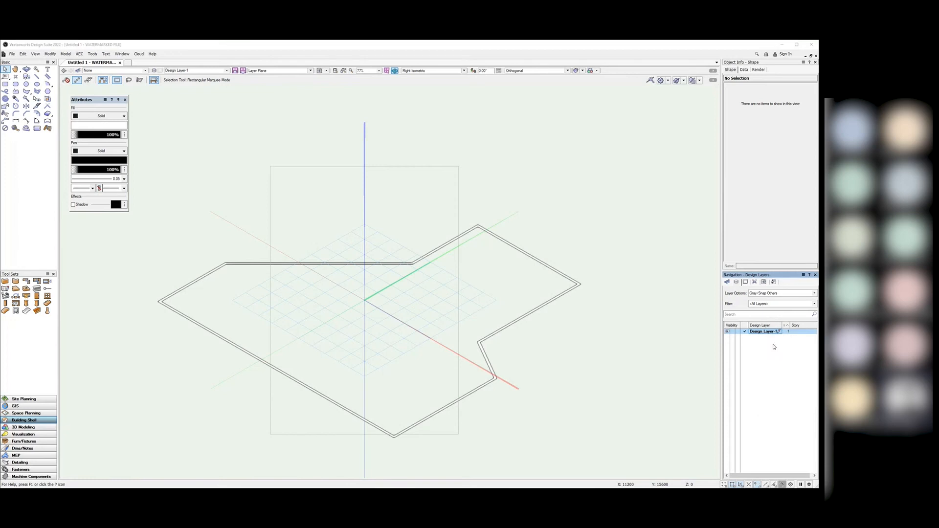
left_click(473, 169)
Step: Set Design Layer-1's Layer Wall Height to 3000 and decline the backup reminder
right_click(763, 332)
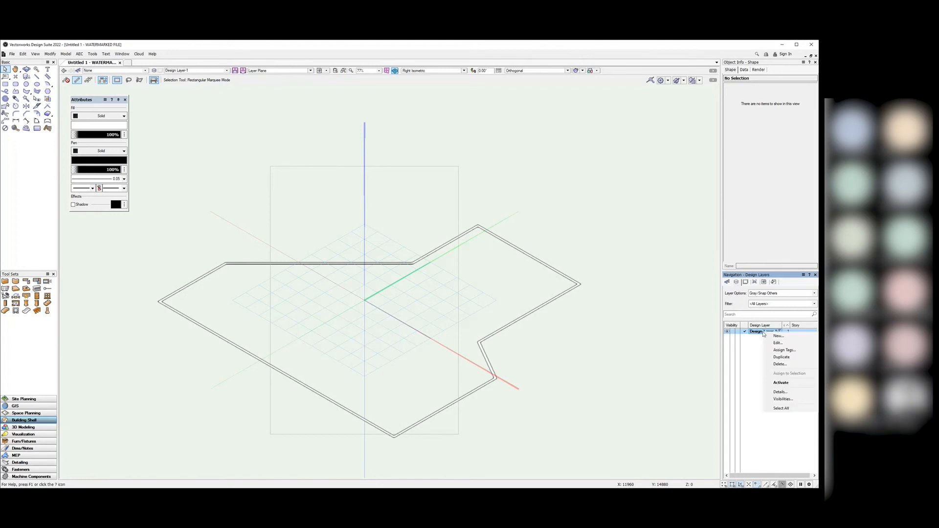
left_click(776, 345)
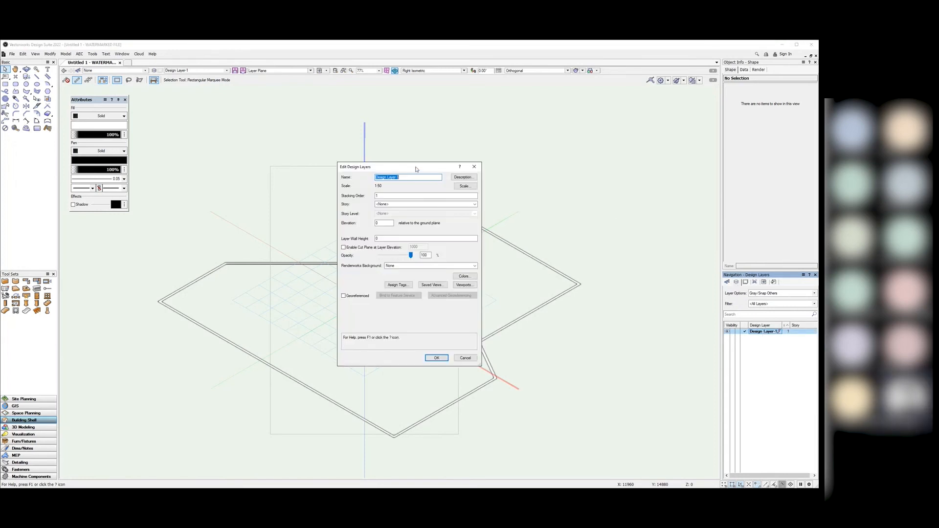
left_click_drag(415, 169, 644, 122)
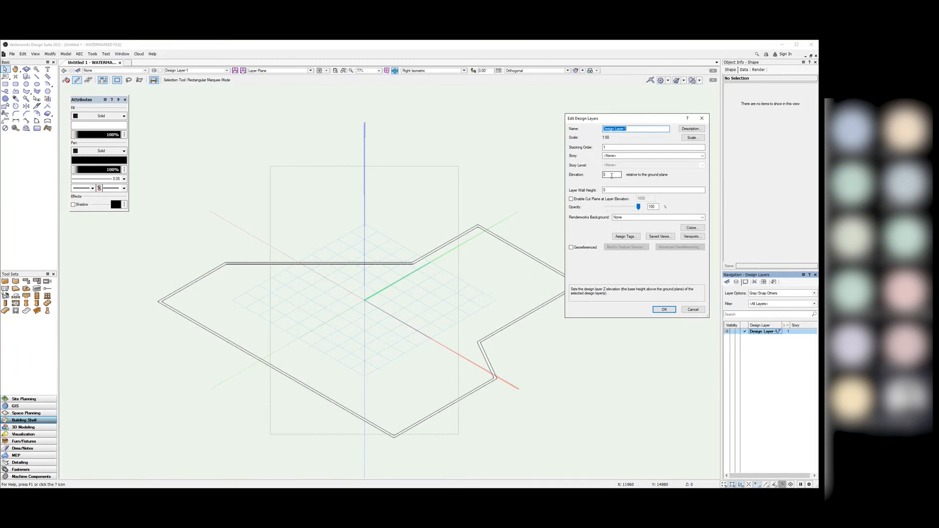
double_click(610, 189)
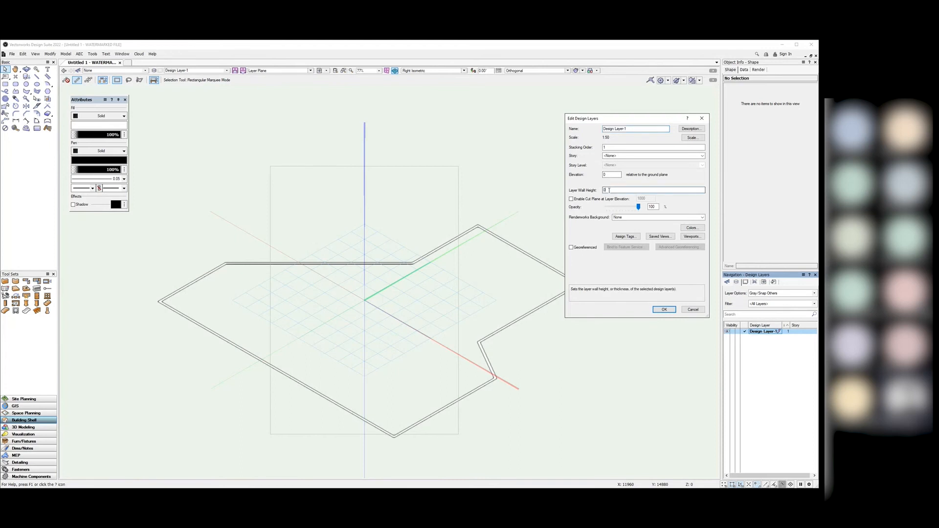
type("3000")
left_click(663, 310)
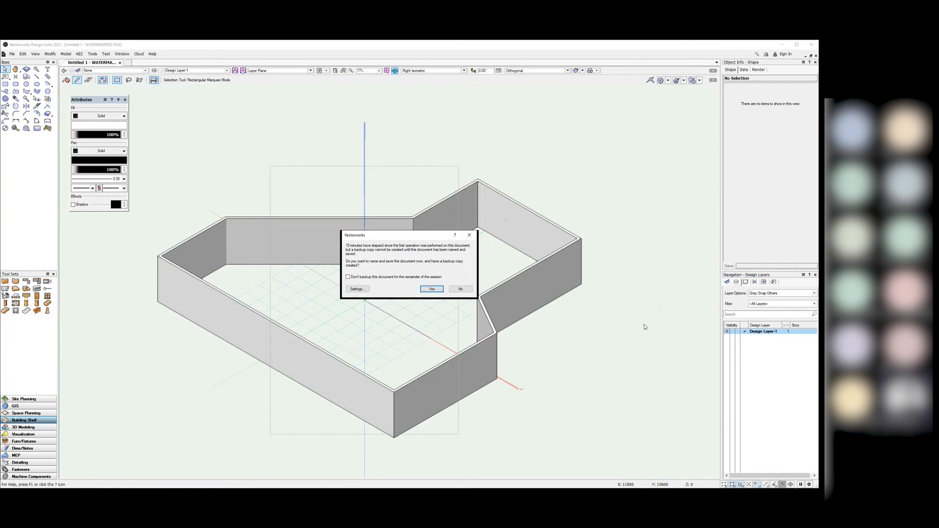
left_click(460, 290)
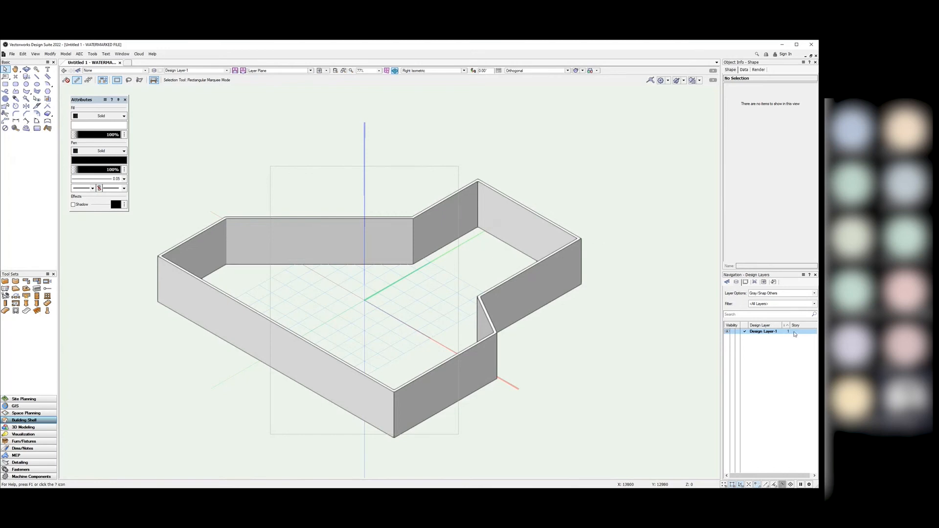
right_click(767, 331)
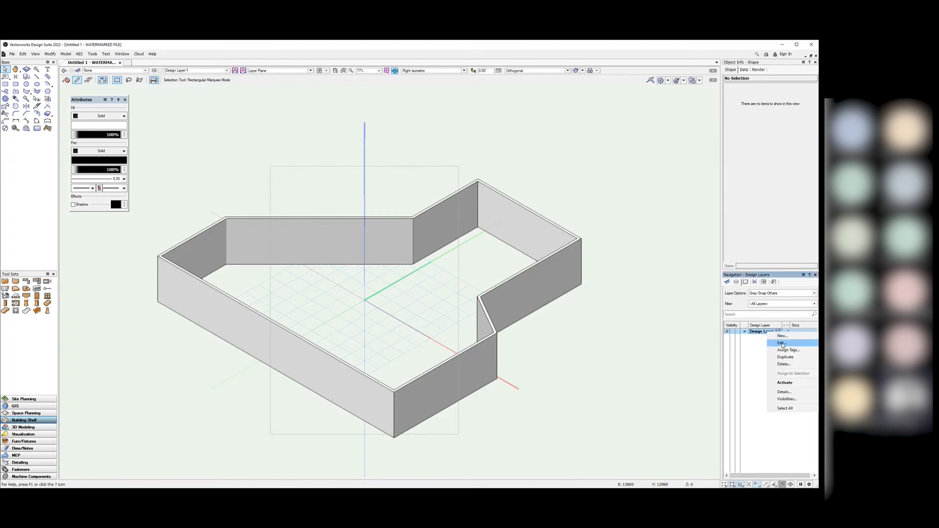
left_click(781, 344)
left_click(606, 189)
type("5000")
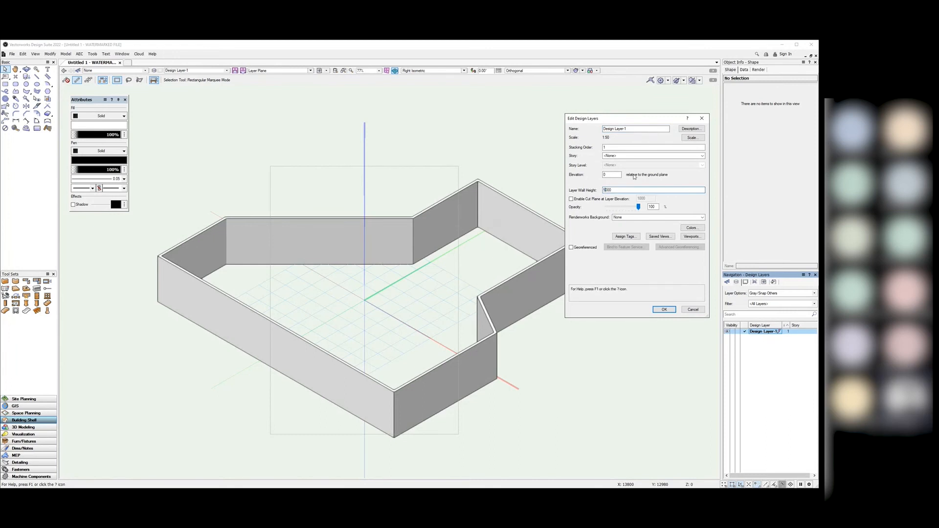
left_click(658, 308)
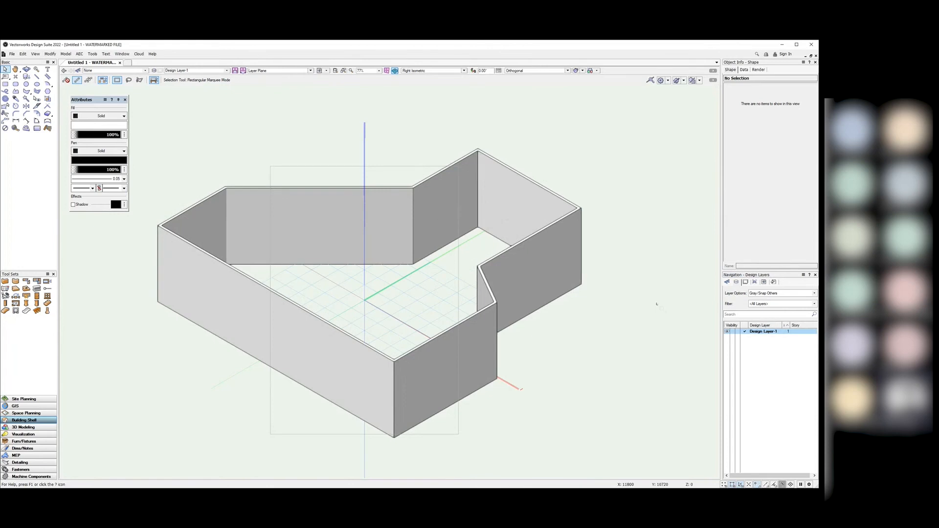
right_click(774, 332)
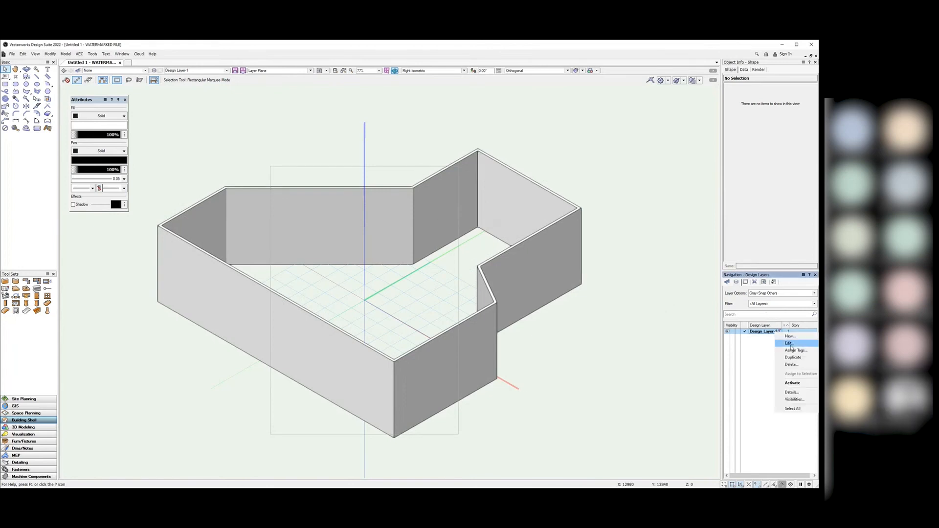
left_click(792, 348)
left_click_drag(620, 190, 541, 190)
type("30")
key("Return")
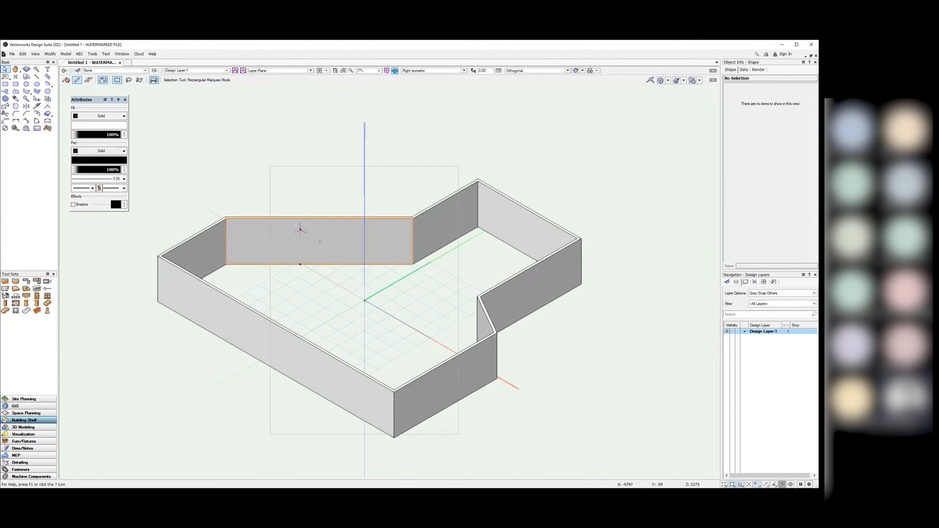
Step: Draw a second room's wall outline to the right and return to the Selection tool
scroll(300, 228, "down", 2)
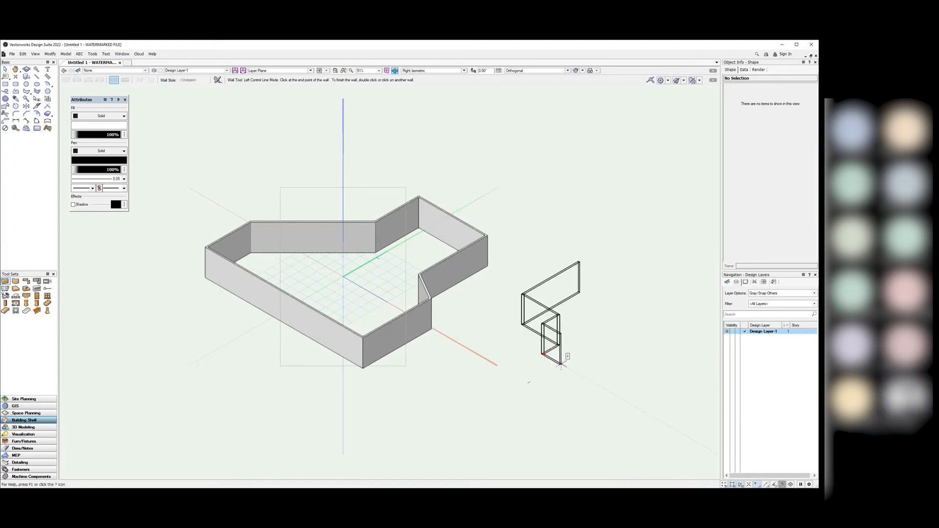
left_click(561, 364)
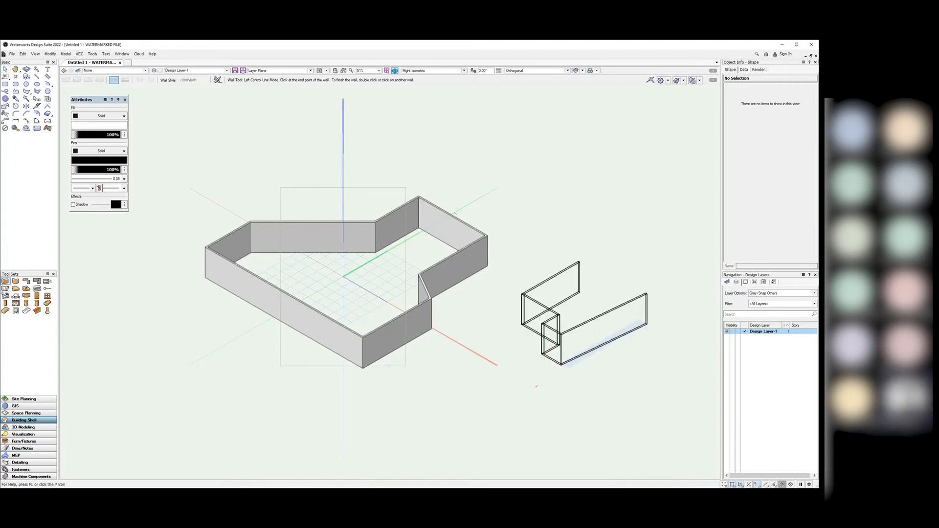
left_click(689, 345)
left_click(579, 292)
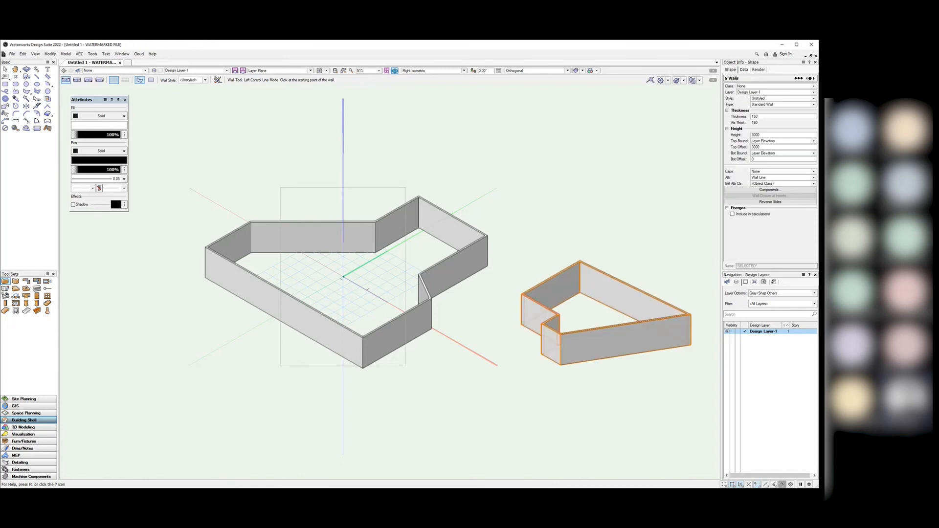
left_click(5, 69)
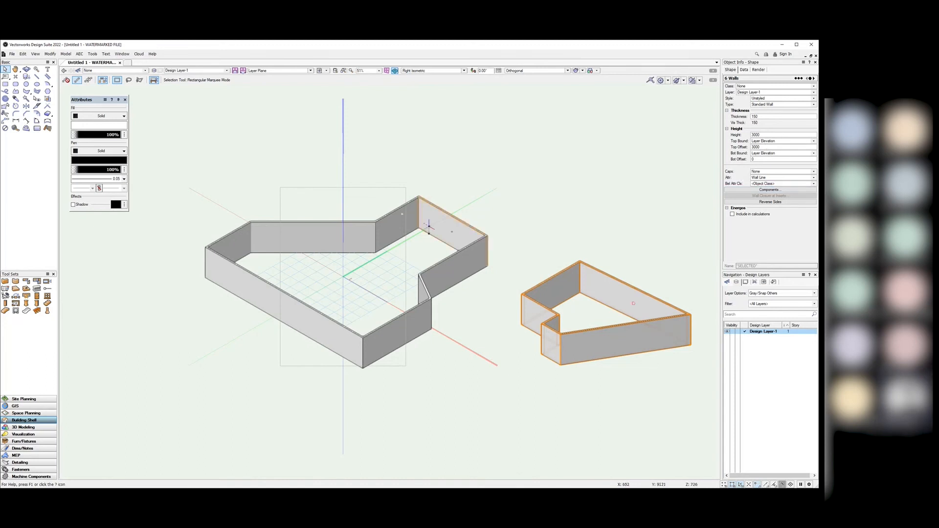
Step: Open and dismiss Design Layer-1's settings, then clear the wall selection
right_click(759, 332)
left_click(769, 345)
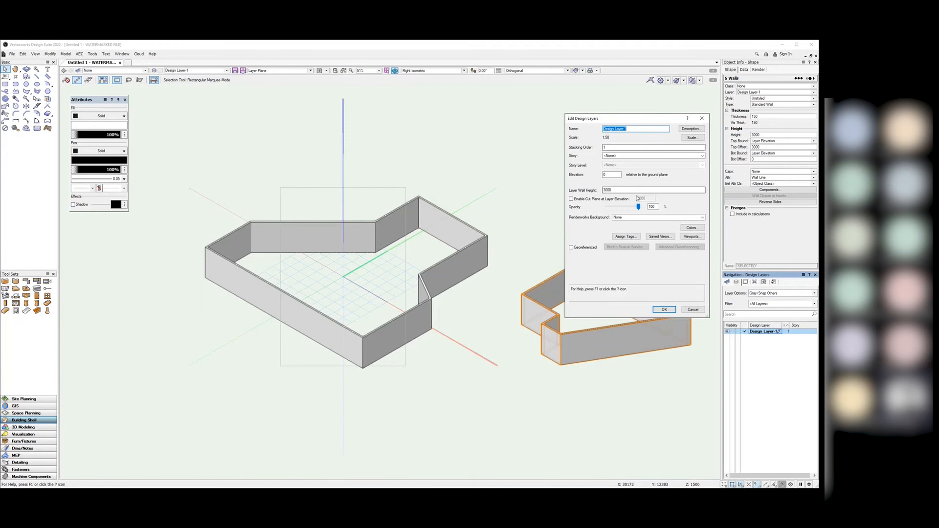
left_click(703, 117)
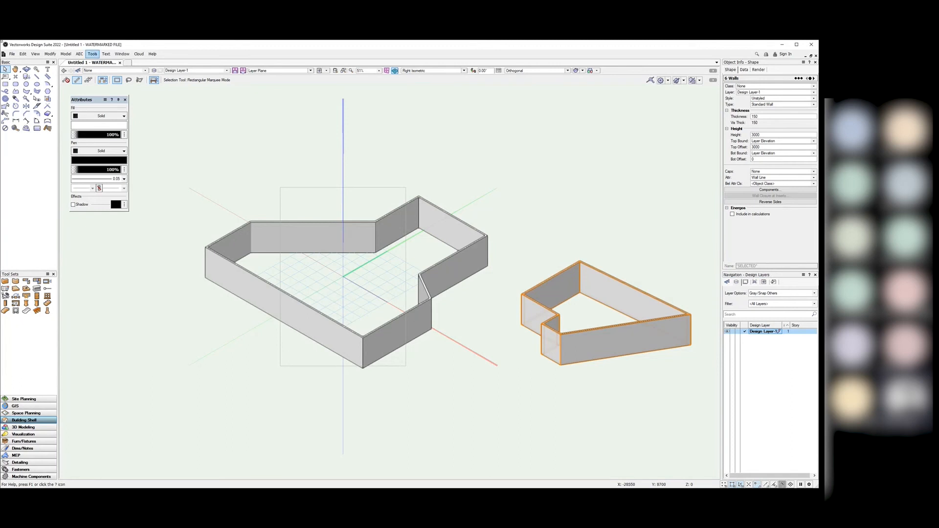
left_click(675, 224)
Step: Bind the right-hand walls' top to Layer Wall Height with a 0 top offset
left_click_drag(707, 386, 503, 207)
left_click(778, 142)
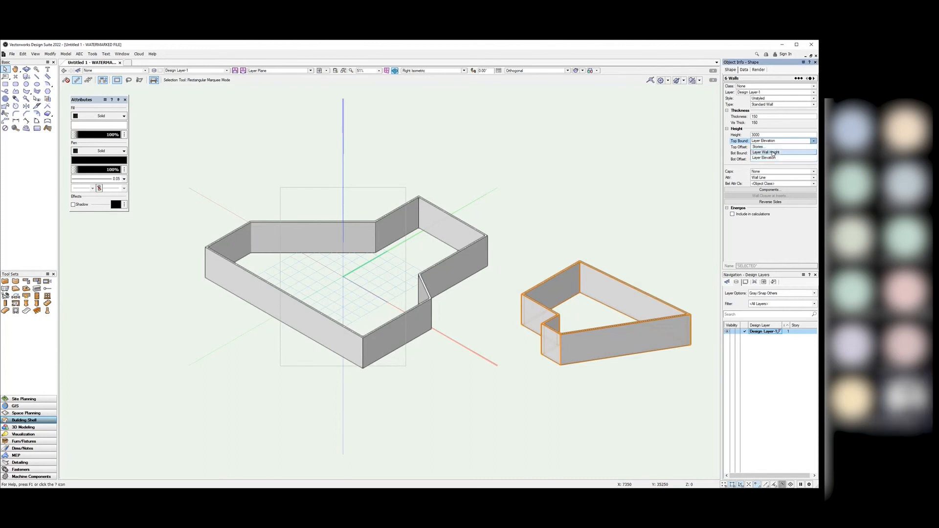
left_click(769, 153)
left_click(743, 147)
key("BackSpace")
key("Return")
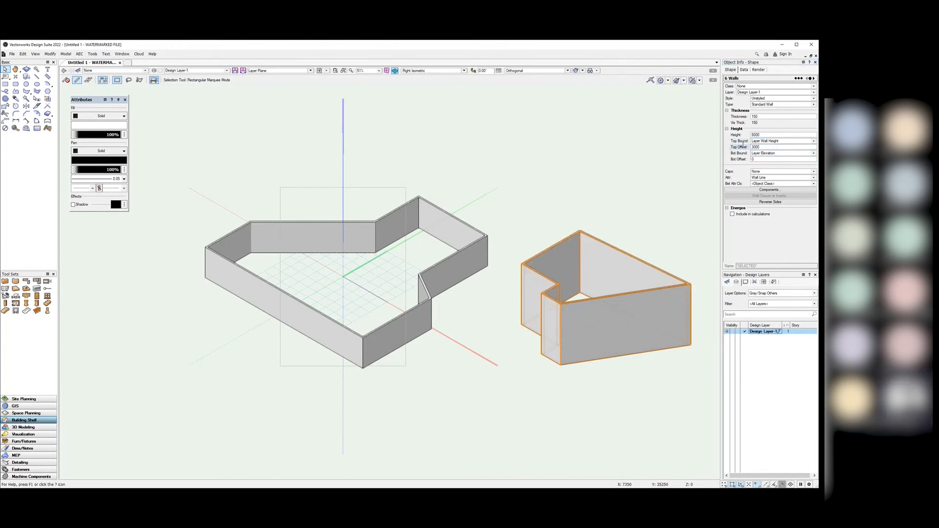
double_click(761, 147)
type("0")
key("Return")
Step: Try a 5000 Layer Wall Height on Design Layer-1, then undo it
left_click(687, 212)
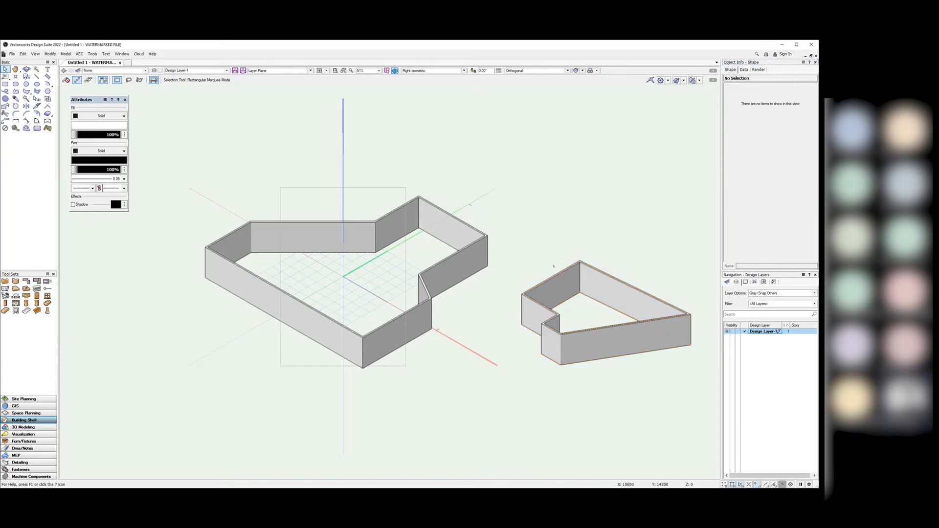
right_click(763, 331)
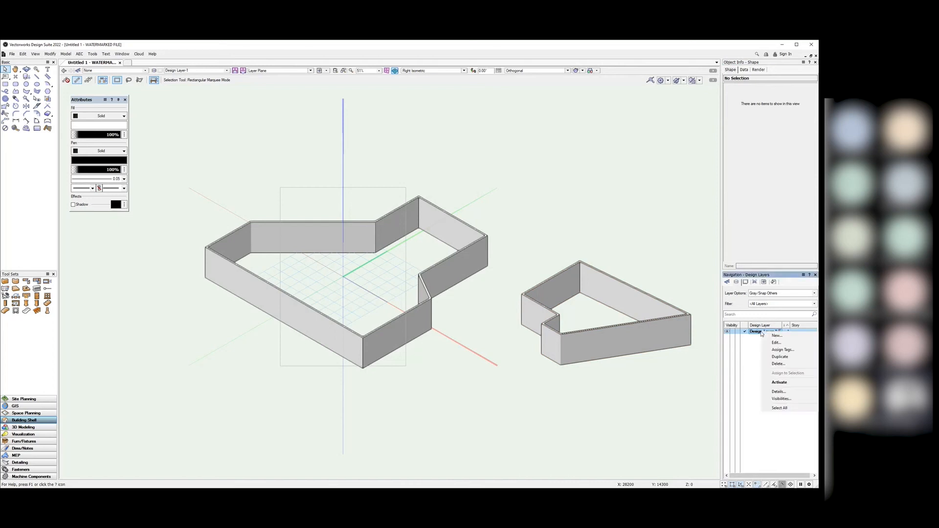
left_click(778, 343)
double_click(606, 190)
type("5000")
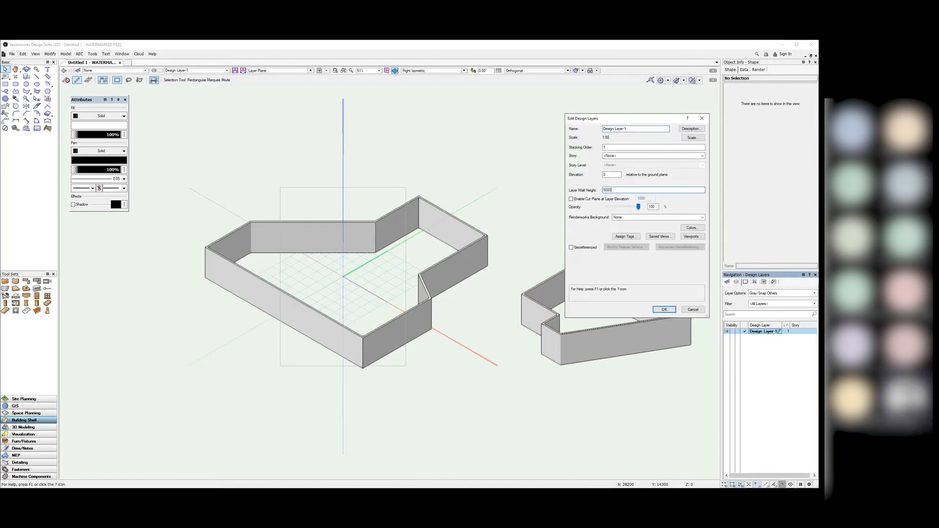
key("Return")
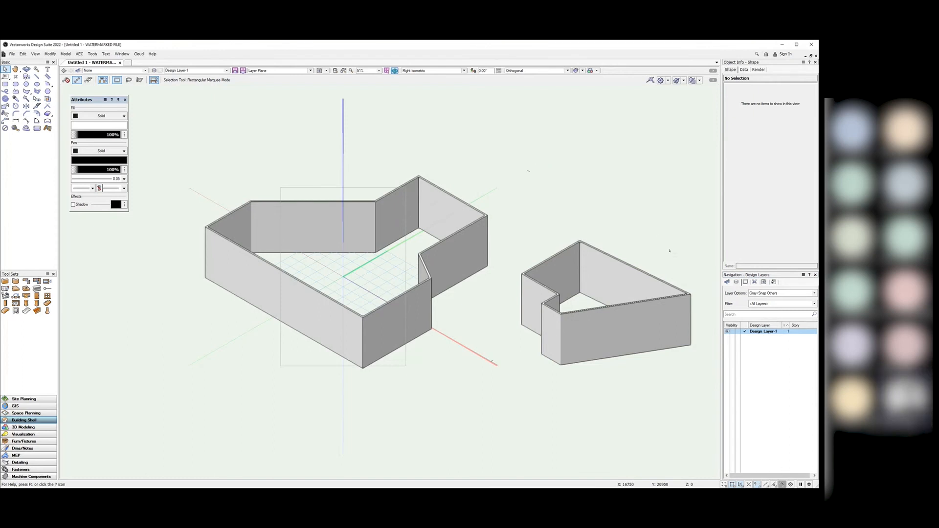
key("ctrl+z")
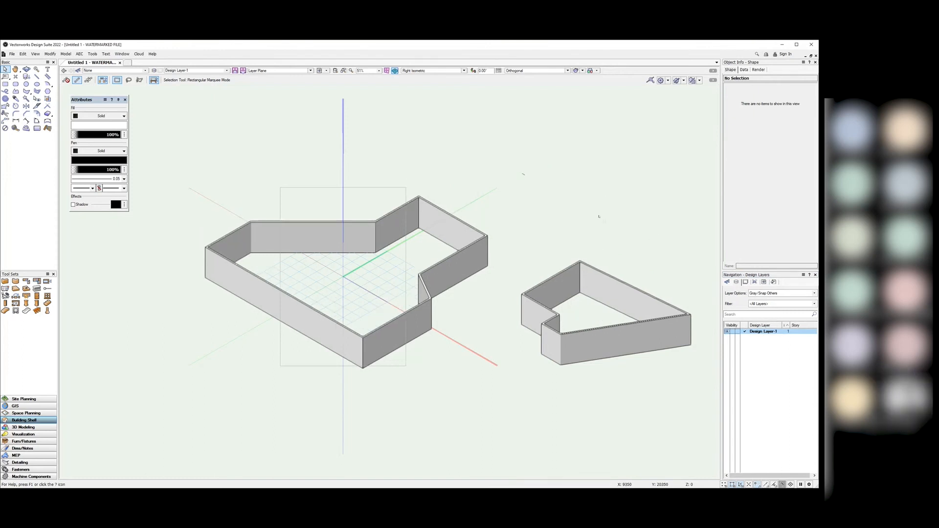
Step: Marquee-select the right-hand walls and delete them
left_click_drag(704, 362, 541, 247)
left_click_drag(697, 409, 513, 270)
key("Delete")
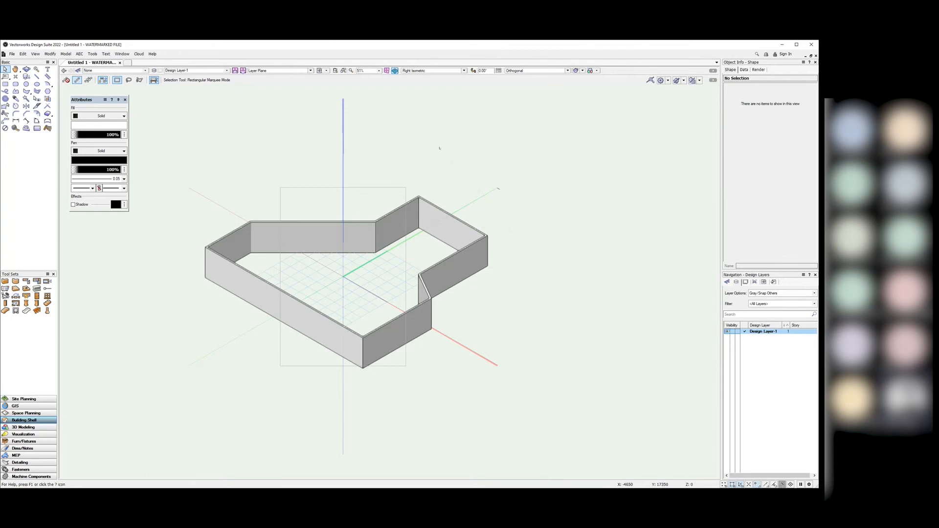
Step: Switch the Current View to Top/Plan and zoom in on the eight-wall outline
left_click(464, 71)
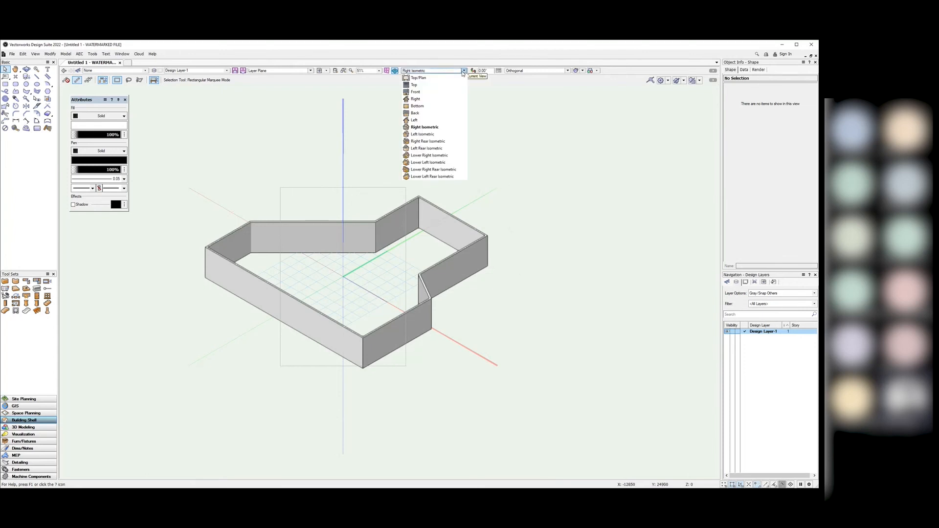
left_click(428, 71)
left_click(426, 71)
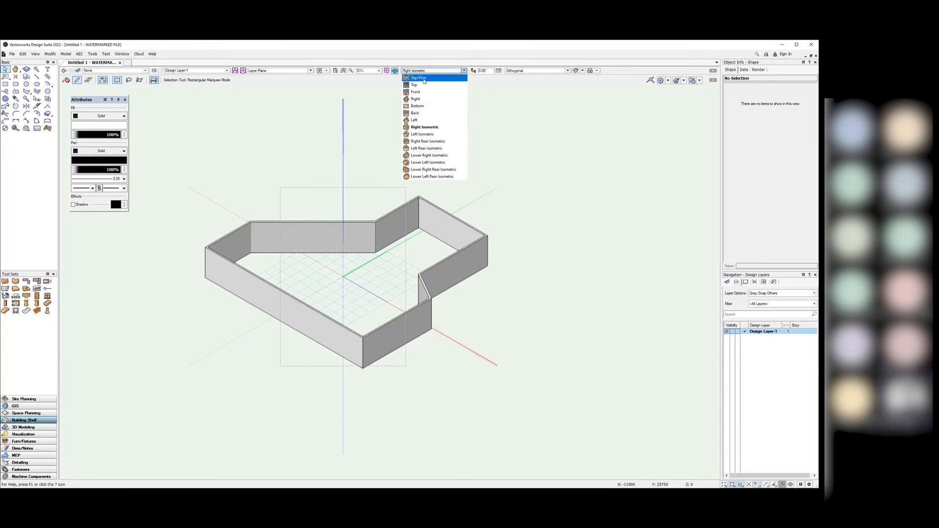
left_click(420, 78)
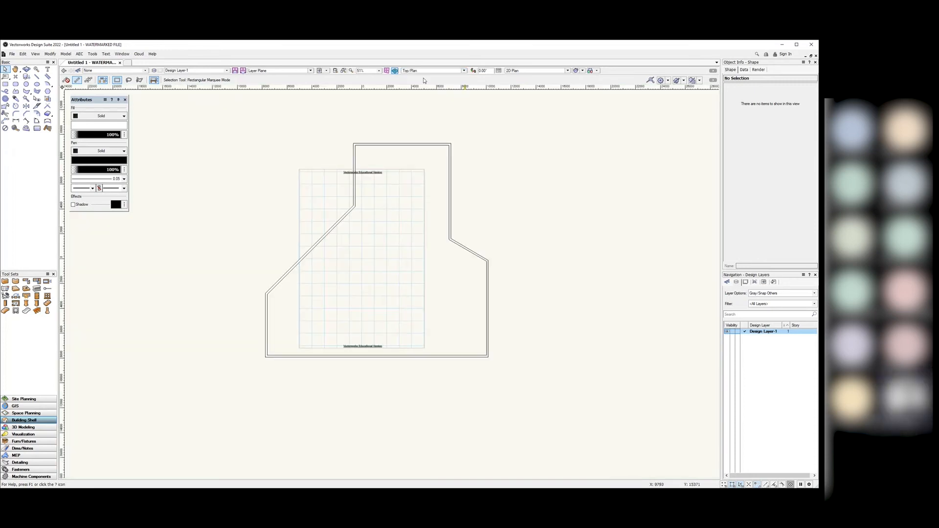
scroll(370, 250, "up", 1)
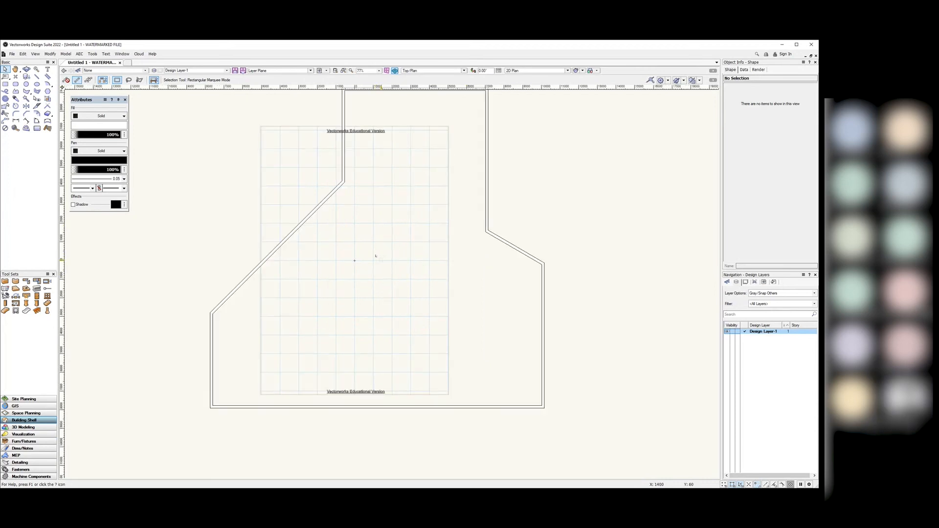
scroll(376, 254, "down", 1)
scroll(379, 245, "up", 1)
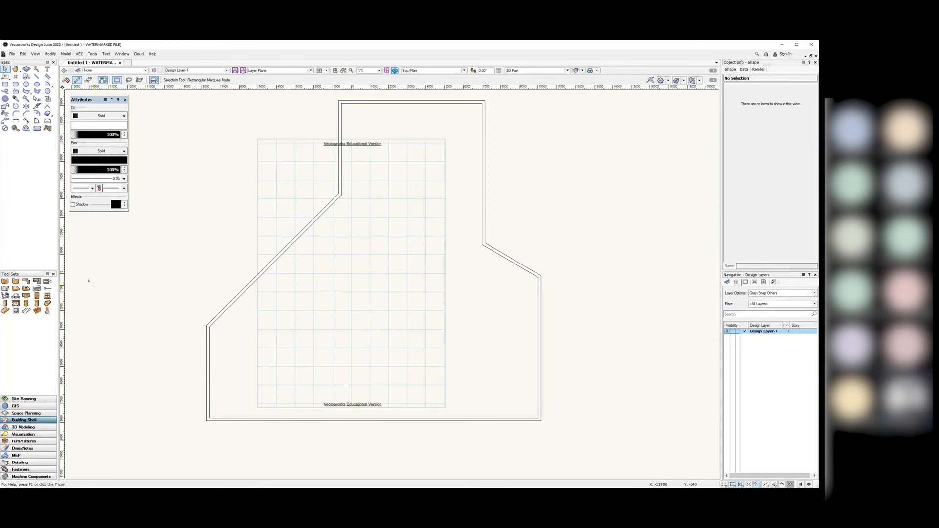
Step: Place a 910-wide swing door in the bottom wall and set its swing
left_click(38, 296)
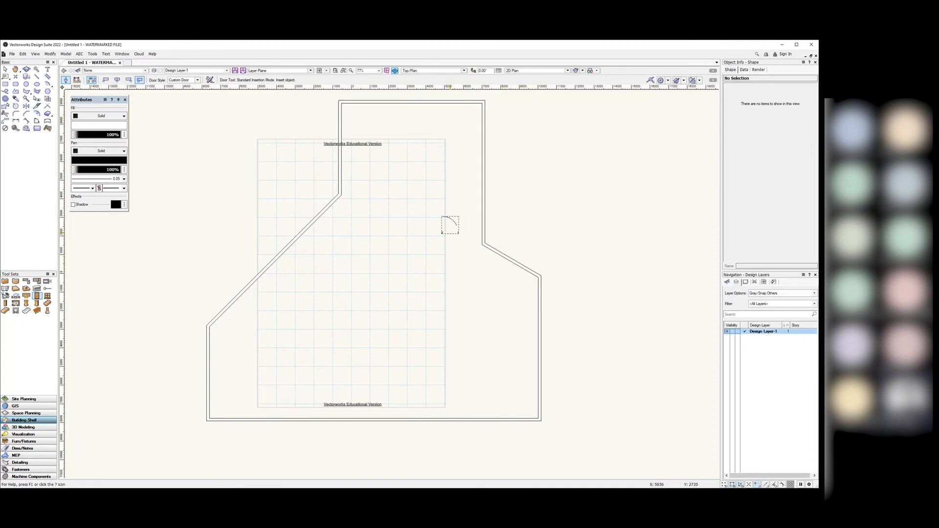
left_click(494, 420)
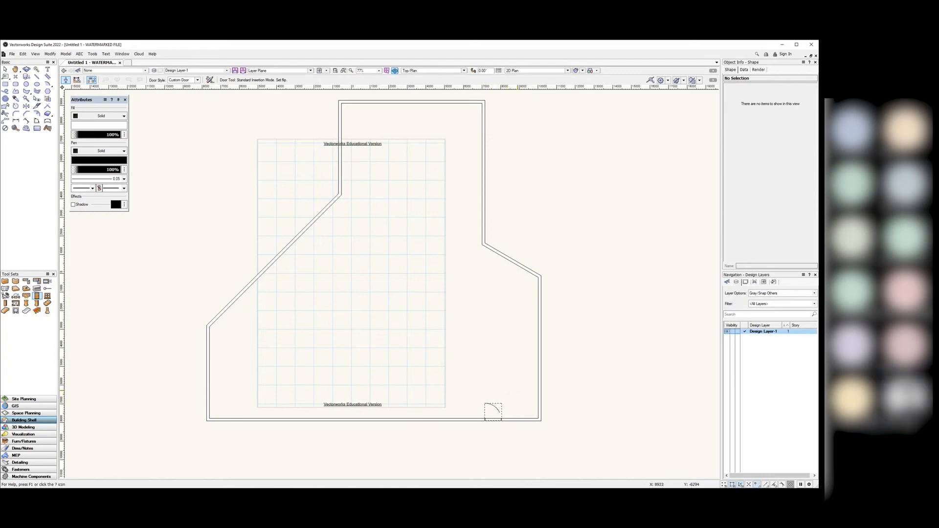
left_click(518, 391)
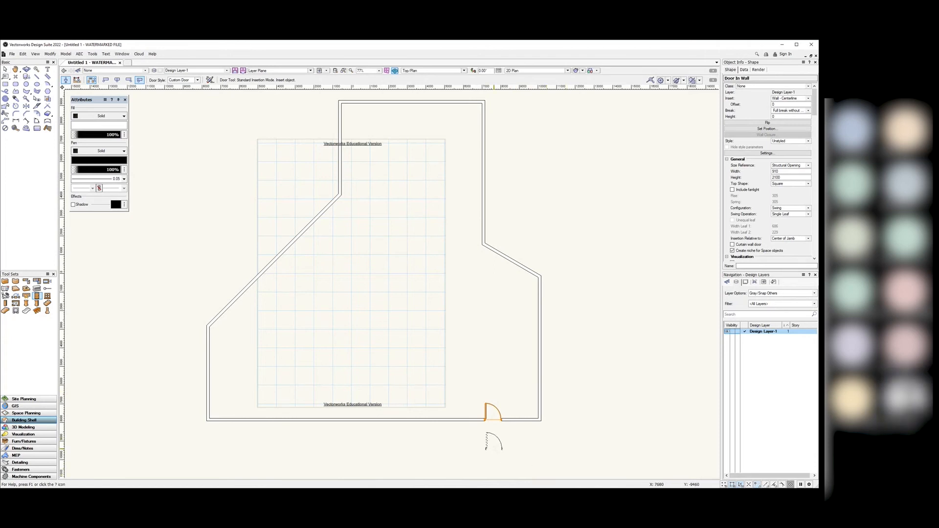
scroll(496, 428, "up", 10)
scroll(494, 465, "down", 2)
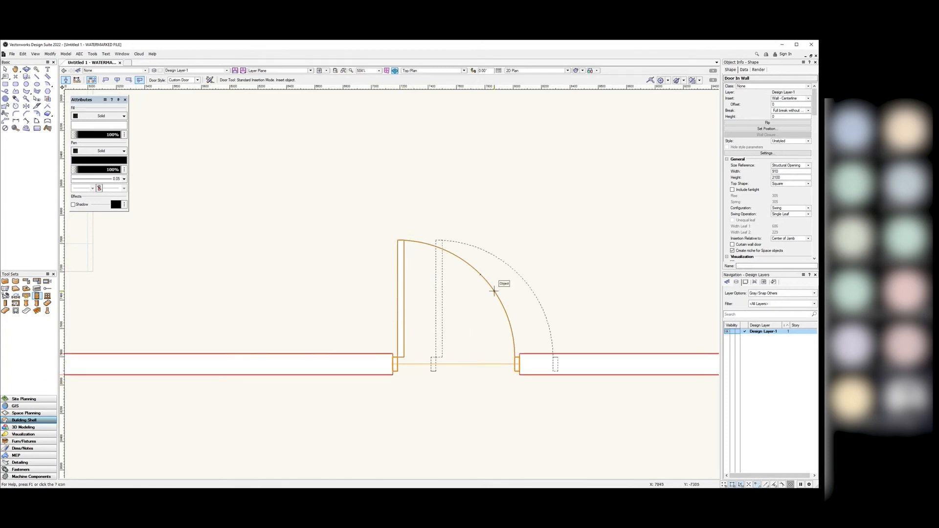
scroll(431, 431, "down", 4)
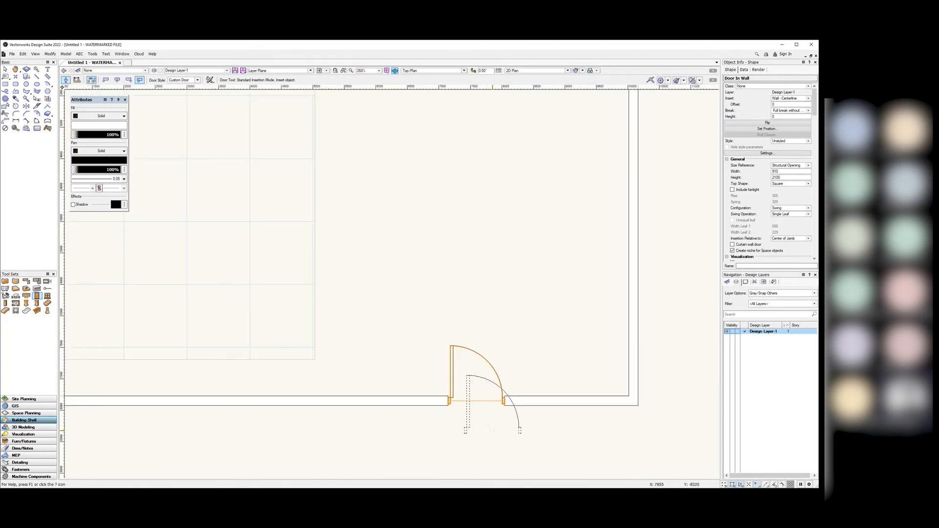
scroll(487, 419, "up", 2)
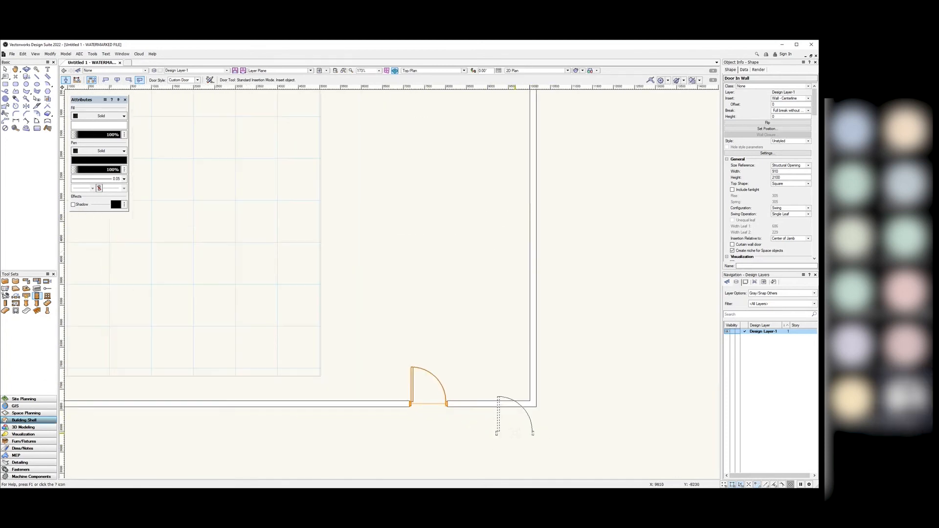
Step: Add a swing door to the right wall and set its swing direction
left_click(533, 318)
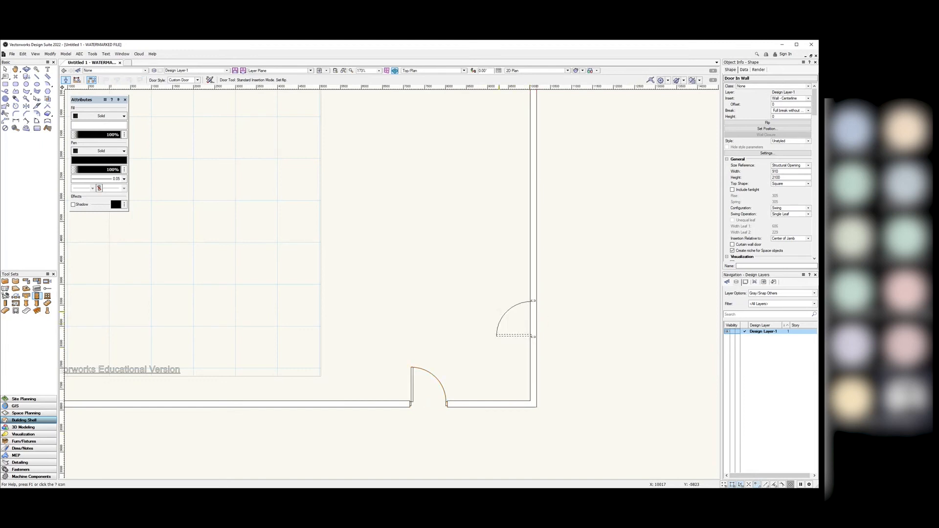
left_click(499, 312)
scroll(489, 411, "down", 3)
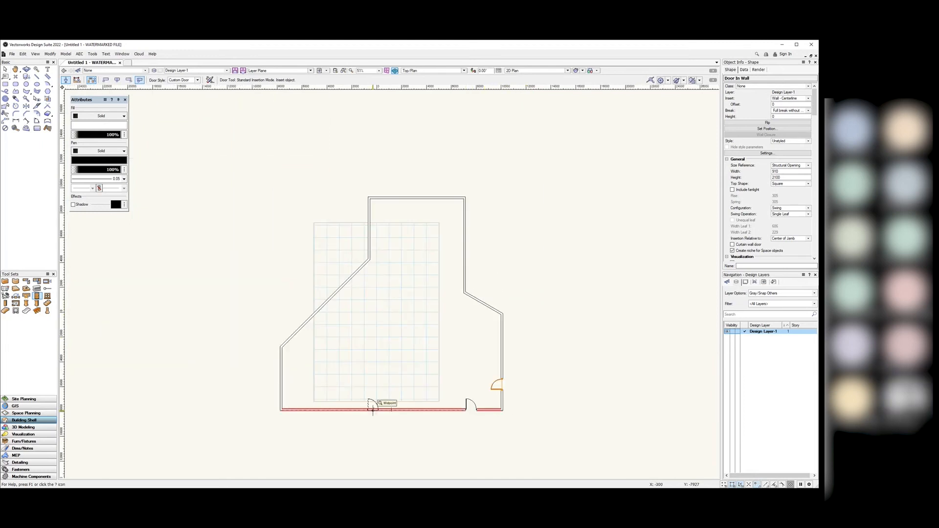
scroll(404, 410, "up", 2)
Step: Add a second bottom-wall door hinged on its left side, then deselect it
left_click(447, 403)
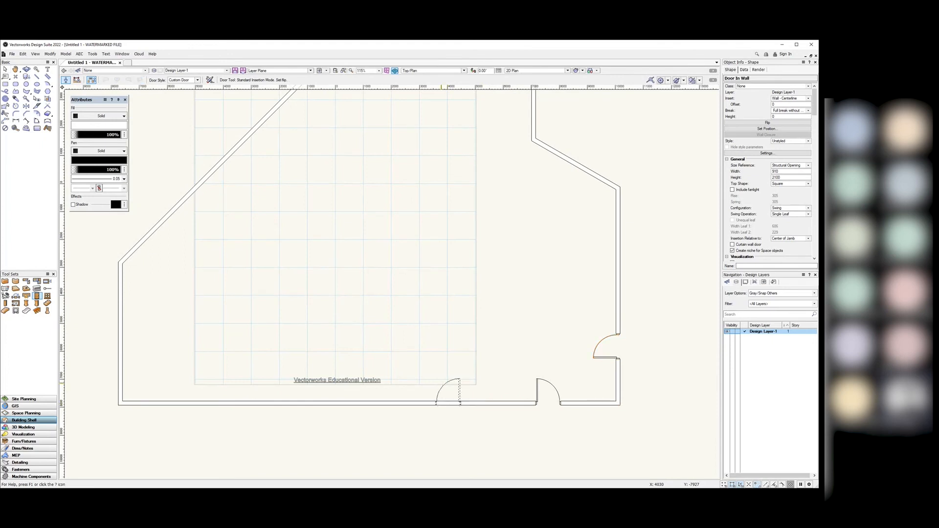
left_click(460, 370)
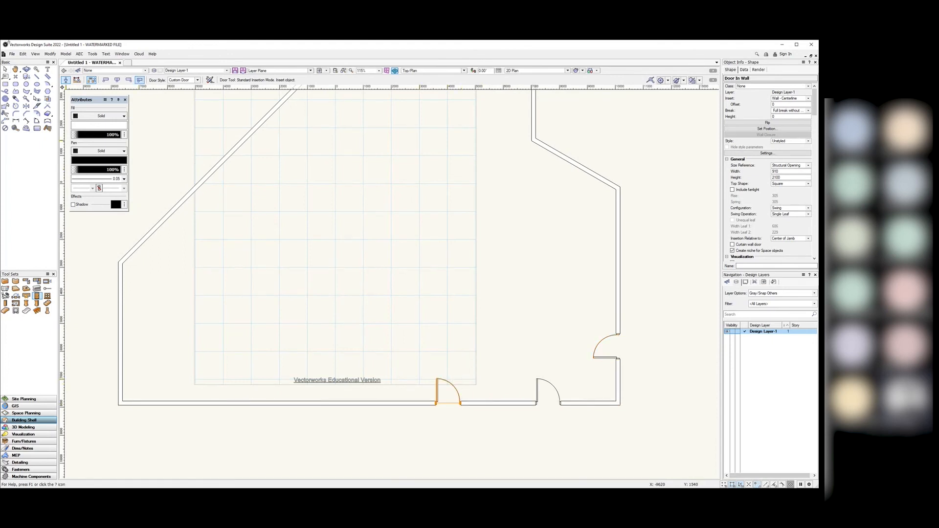
left_click(5, 68)
left_click(500, 327)
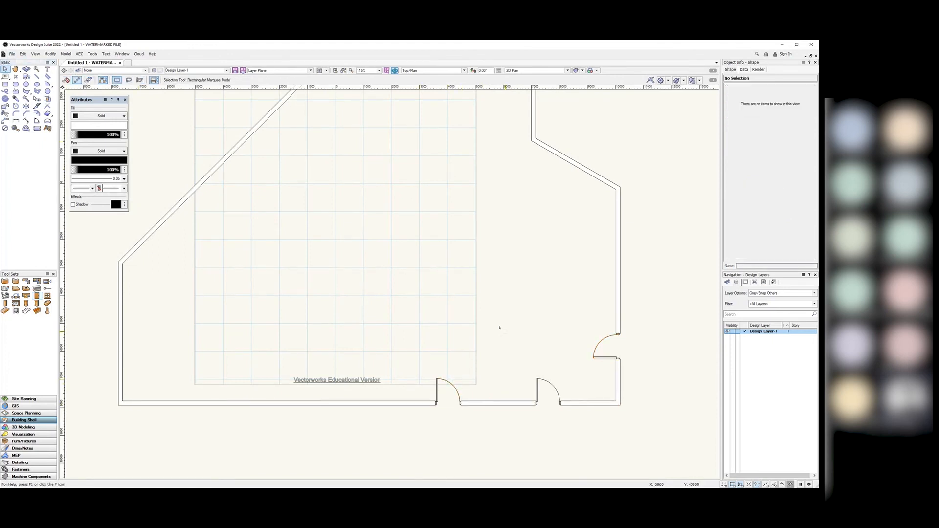
Step: Drag the right-wall door upward along the wall, away from the corner, and deselect it
scroll(534, 406, "up", 2)
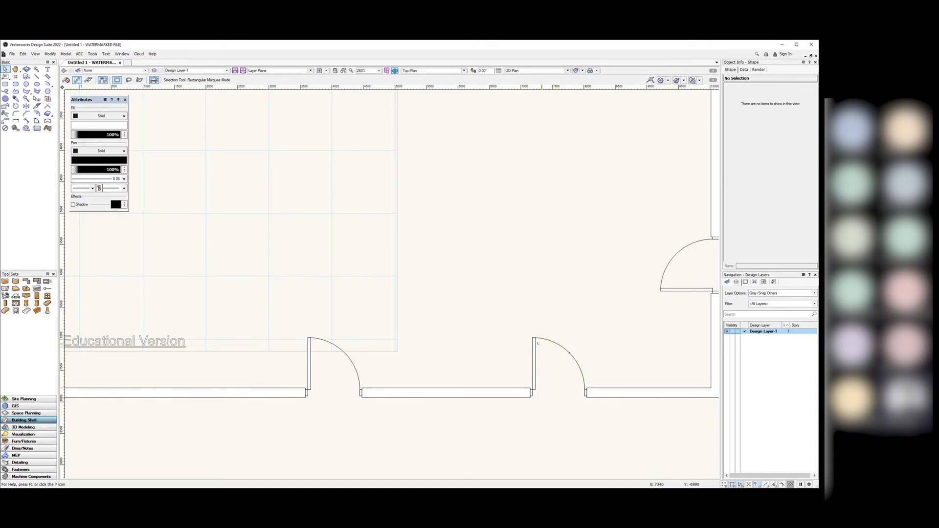
scroll(535, 384, "up", 4)
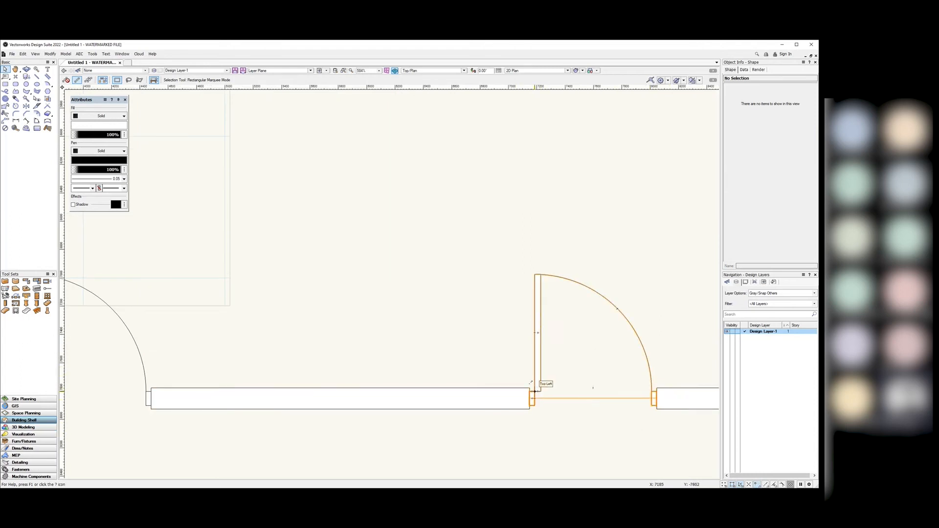
scroll(603, 407, "down", 10)
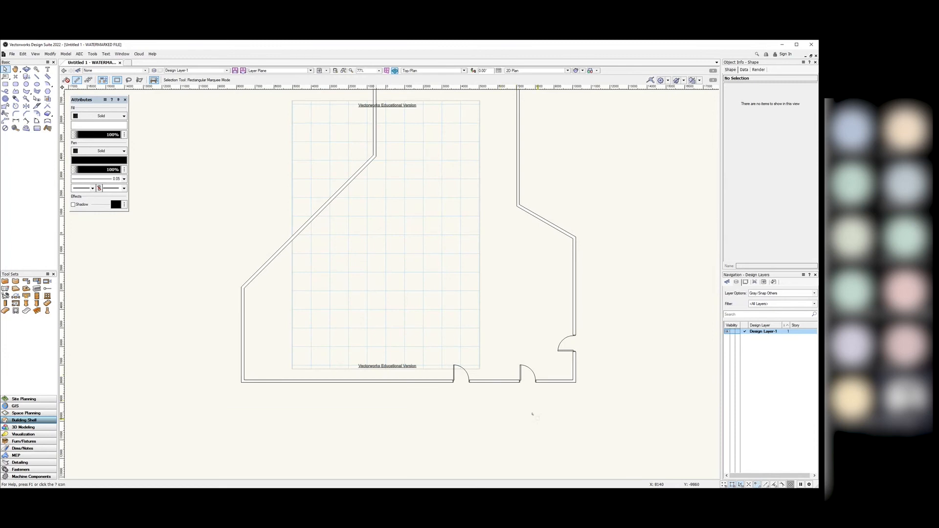
scroll(533, 414, "down", 4)
scroll(543, 421, "up", 4)
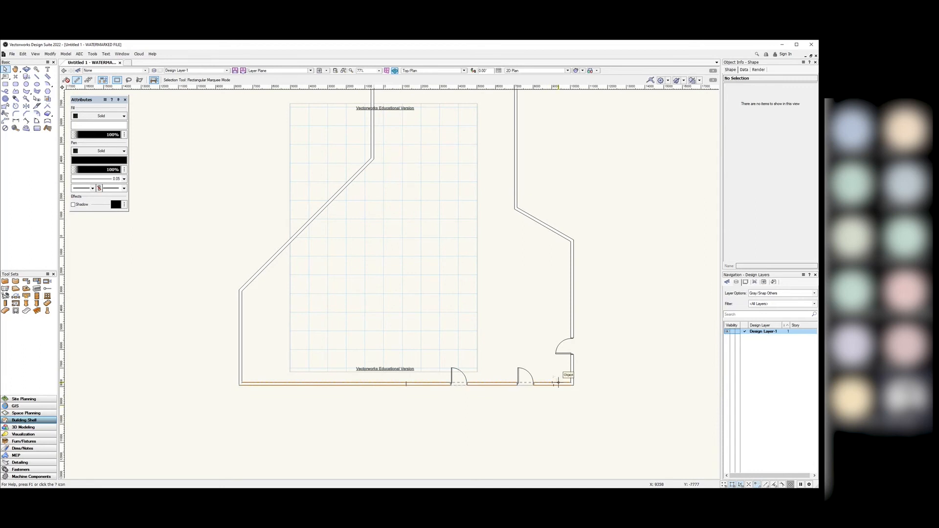
scroll(532, 333, "up", 2)
scroll(532, 333, "up", 2)
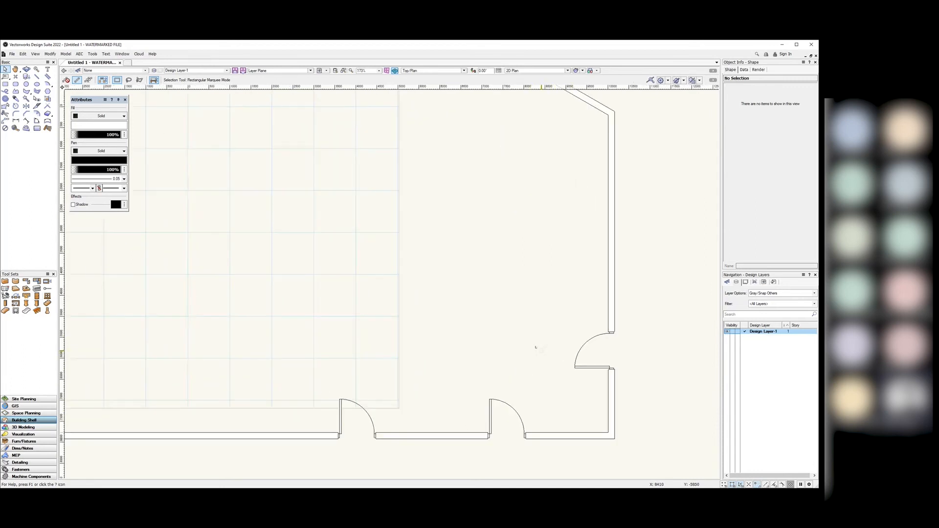
scroll(536, 347, "down", 2)
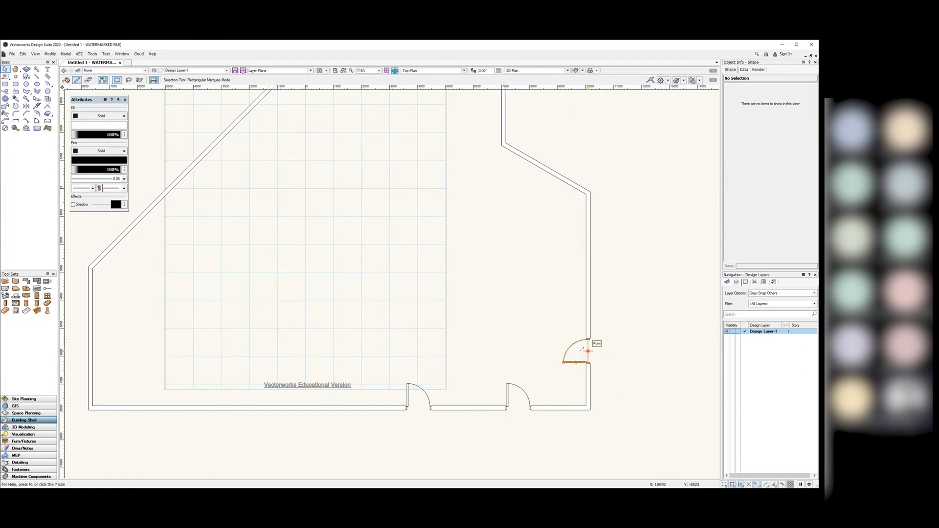
left_click_drag(588, 352, 587, 275)
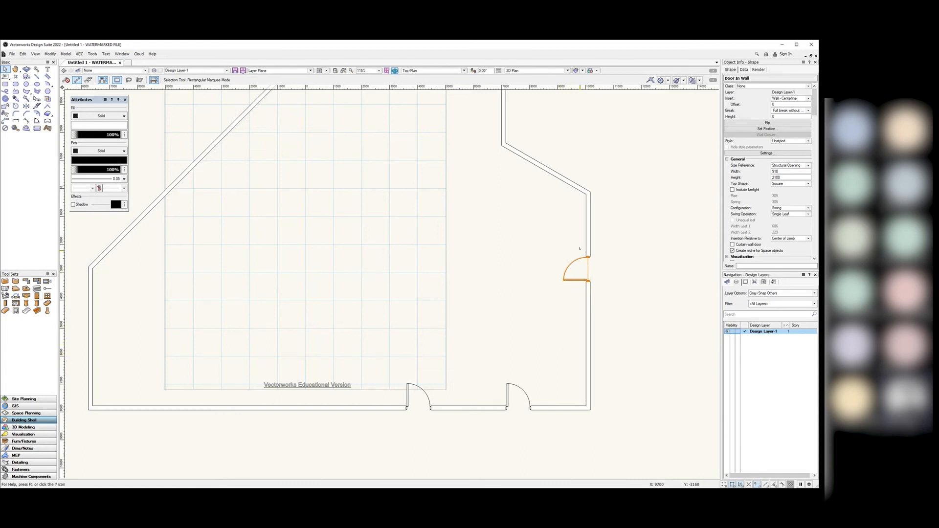
left_click(616, 255)
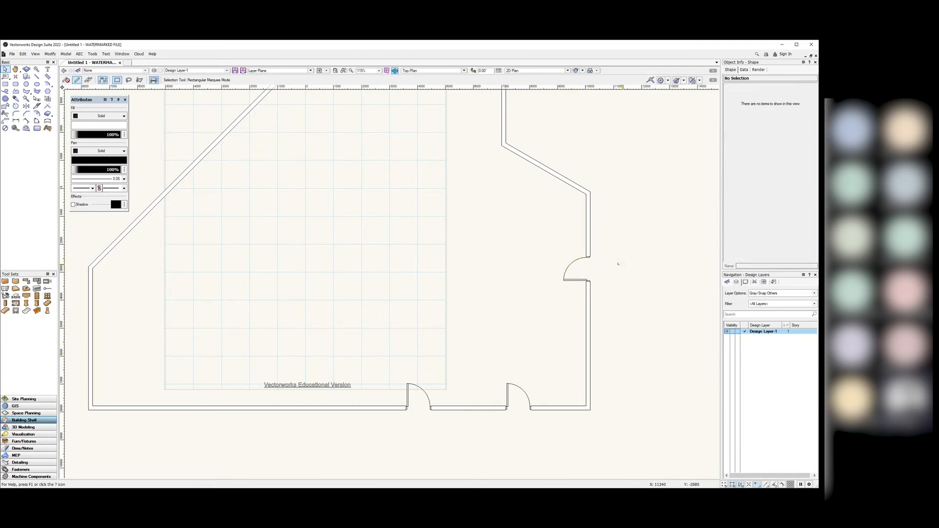
scroll(618, 264, "down", 4)
scroll(618, 264, "up", 3)
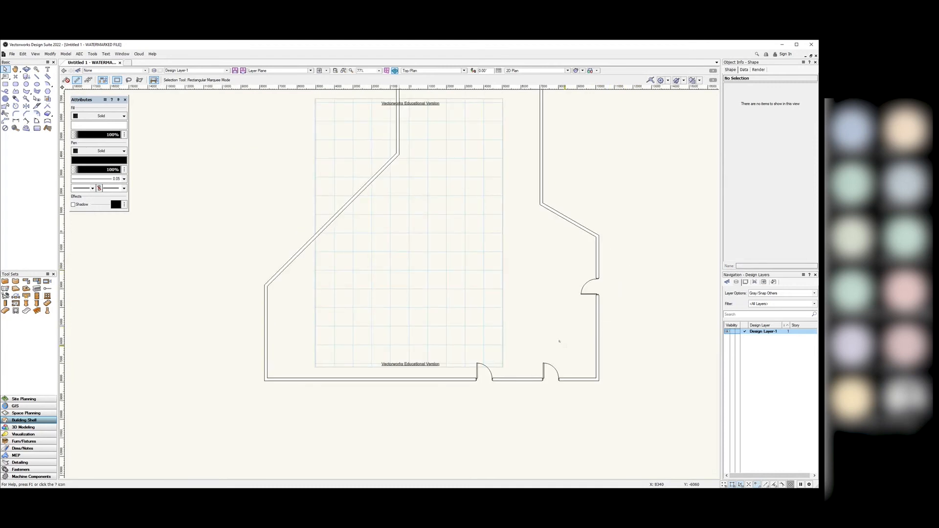
Step: Switch to Right Isometric view, dismiss the tip, and zoom in on the three doors
left_click(464, 71)
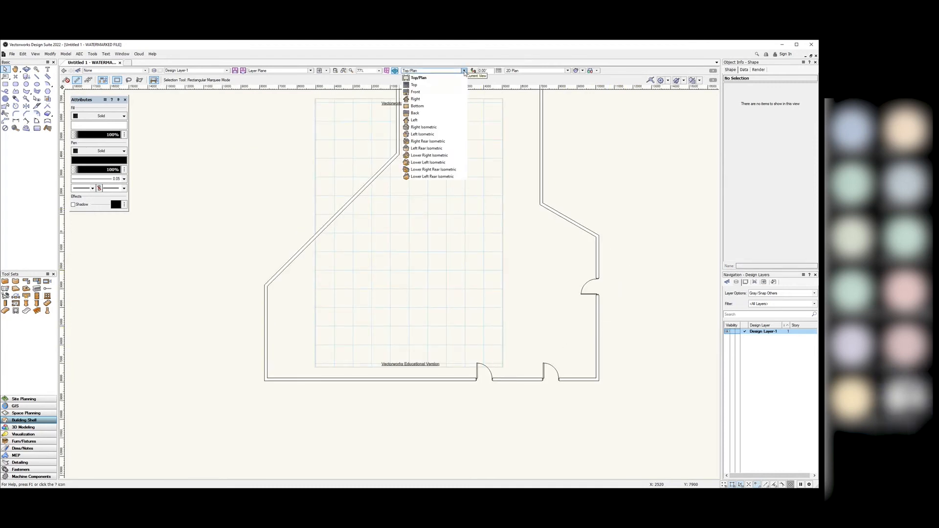
left_click(441, 128)
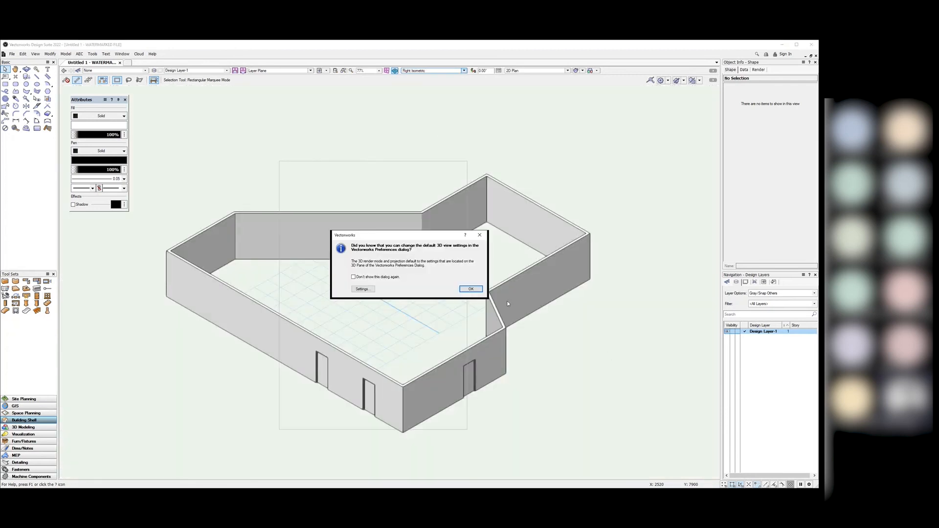
left_click(470, 289)
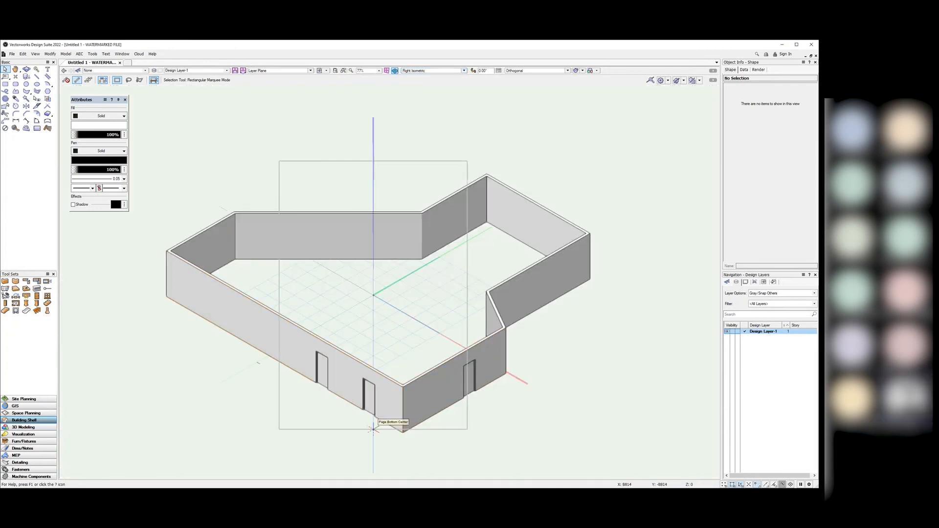
scroll(368, 391, "up", 8)
scroll(359, 293, "down", 6)
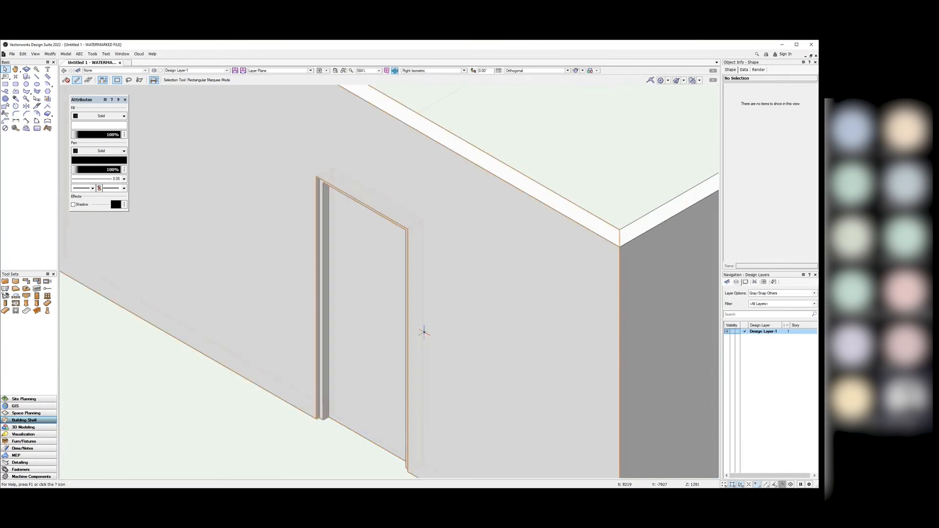
scroll(577, 323, "up", 6)
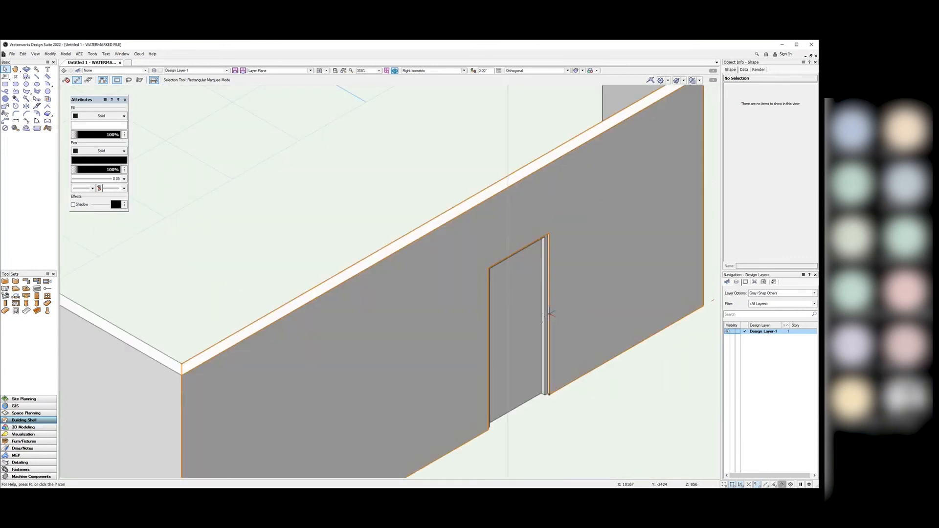
scroll(559, 324, "down", 1)
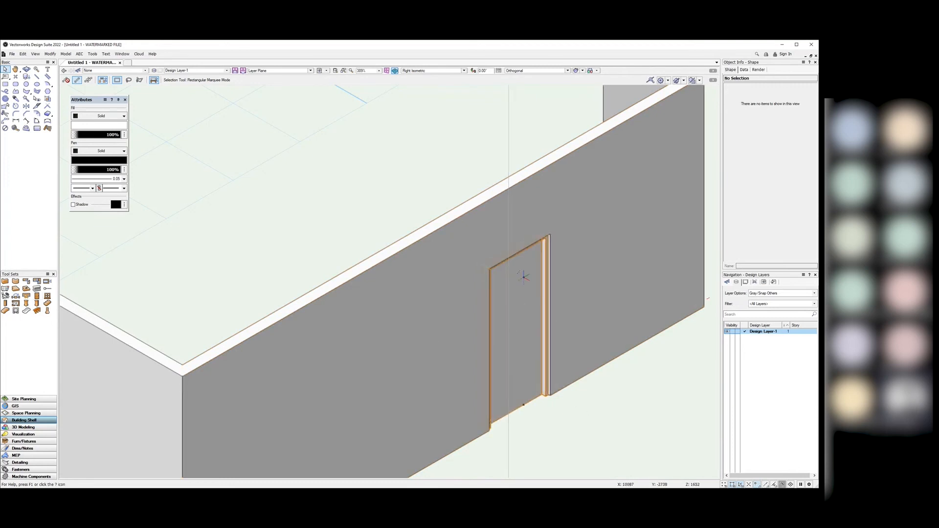
scroll(563, 390, "down", 5)
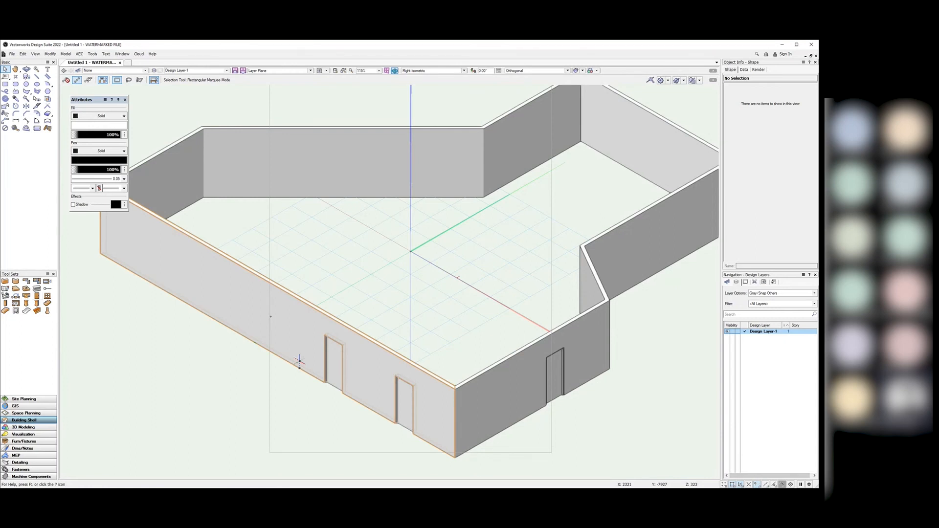
scroll(580, 434, "up", 2)
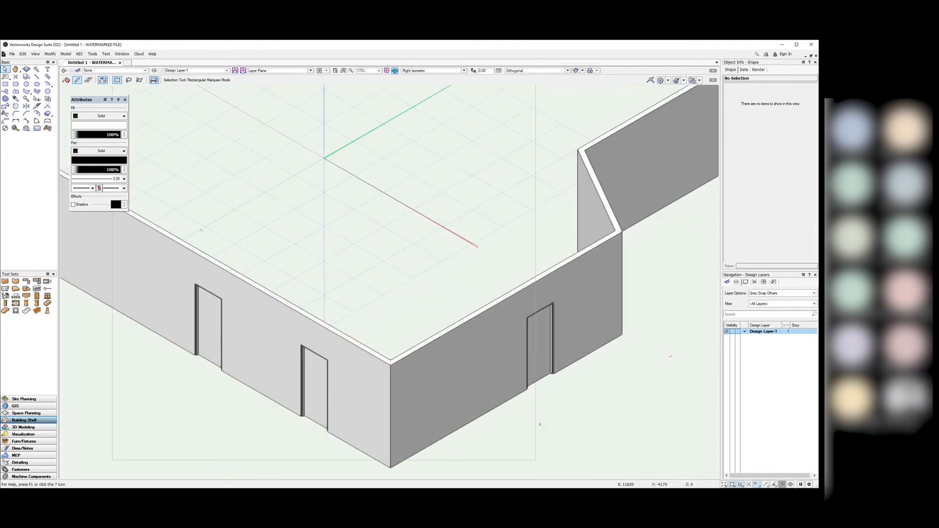
scroll(540, 425, "down", 2)
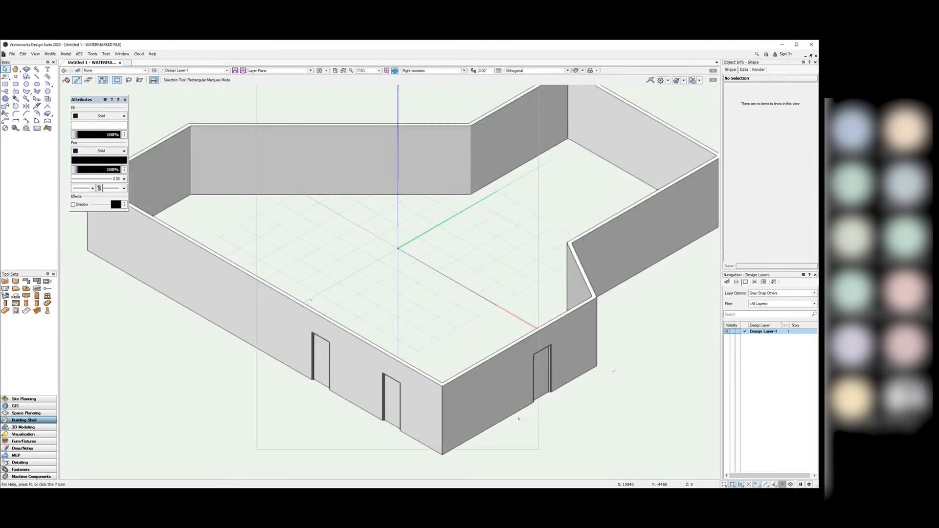
left_click(464, 71)
Step: Back in Top/Plan, insert three windows into the bottom wall left of the doors
left_click(436, 79)
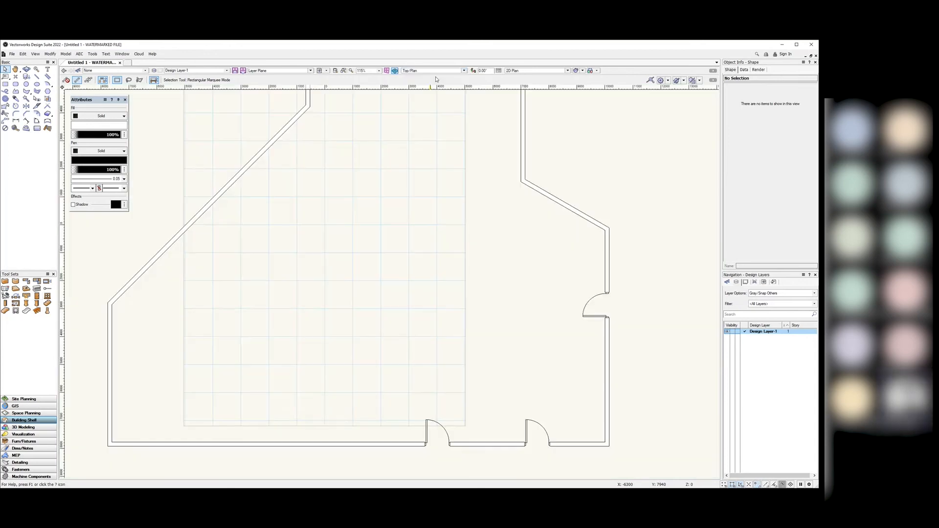
scroll(493, 297, "down", 2)
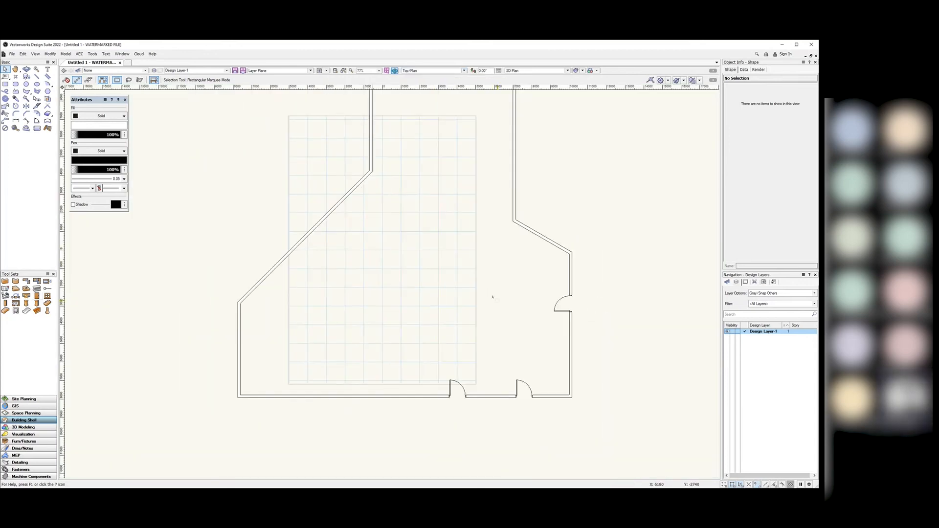
left_click(48, 296)
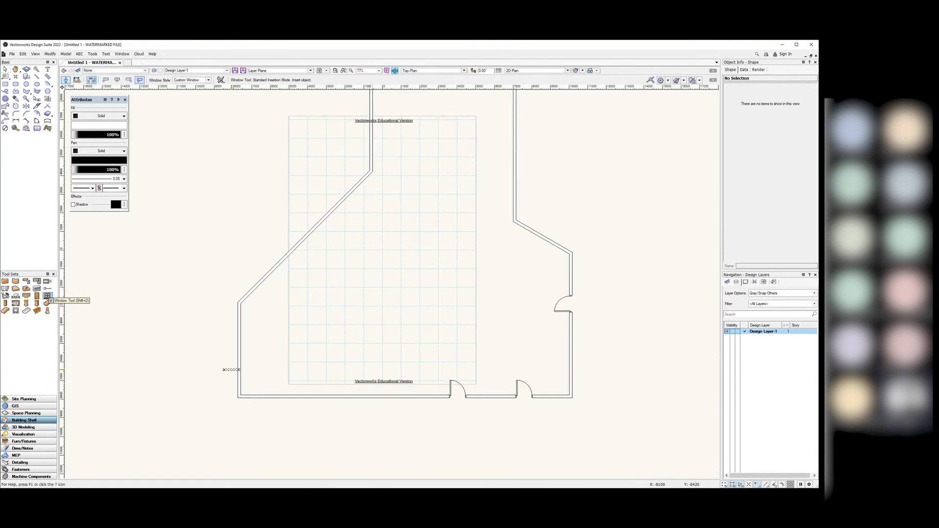
left_click(417, 394)
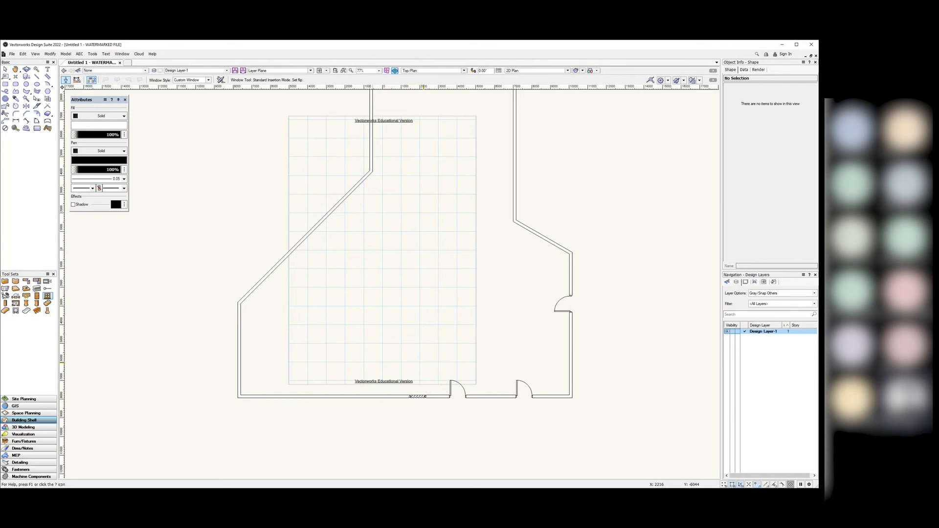
left_click(421, 396)
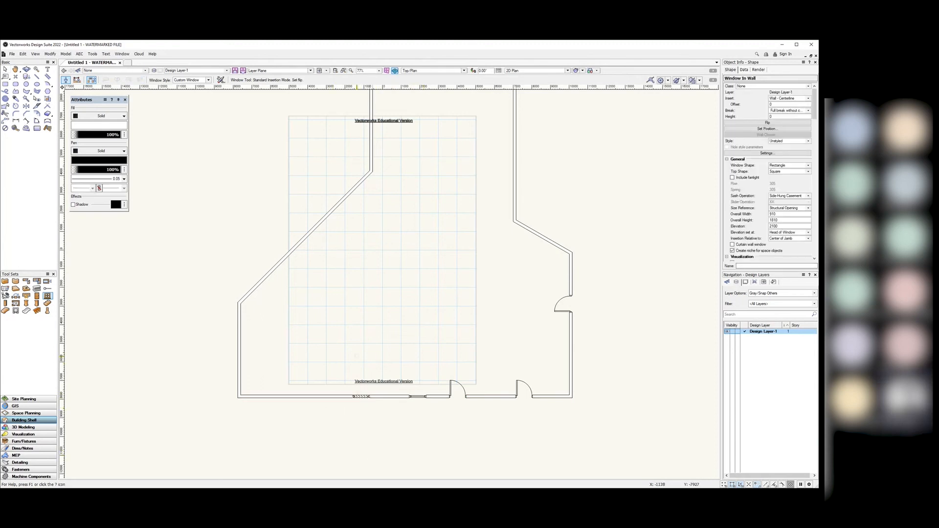
left_click(357, 356)
left_click(304, 394)
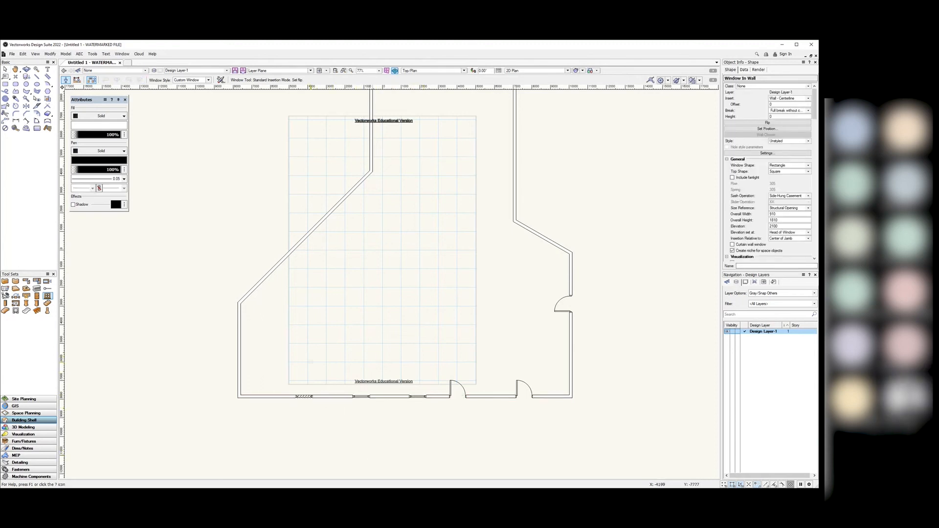
left_click(306, 364)
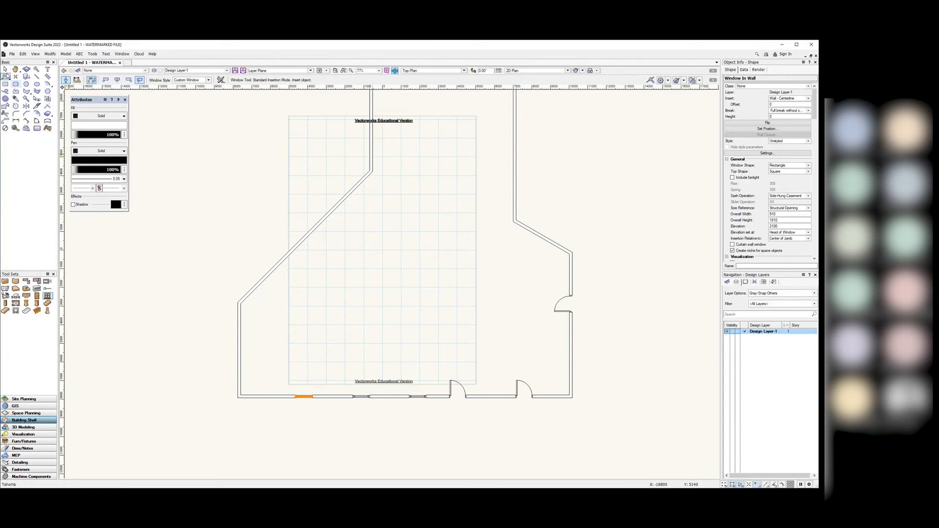
left_click(5, 69)
left_click(335, 330)
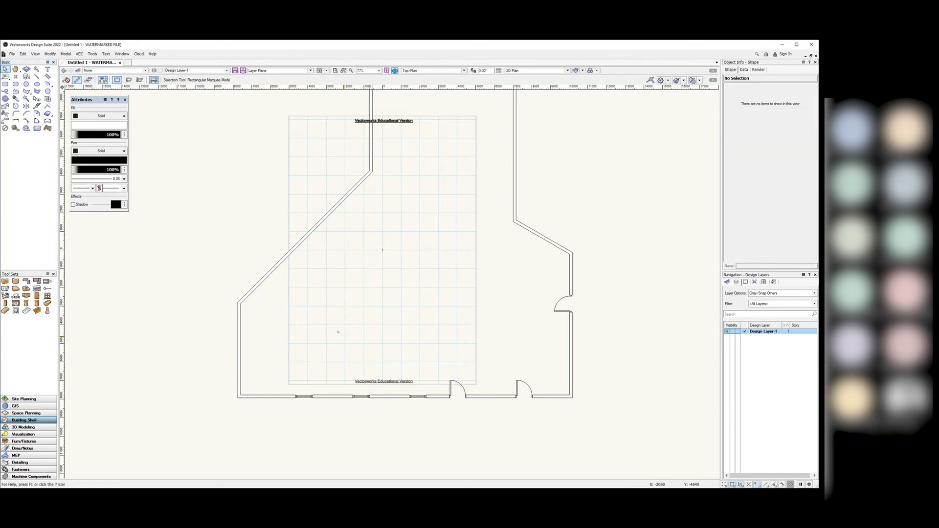
left_click(463, 70)
Step: Inspect the new windows in Right Isometric 3D view, zooming around the model
left_click(435, 127)
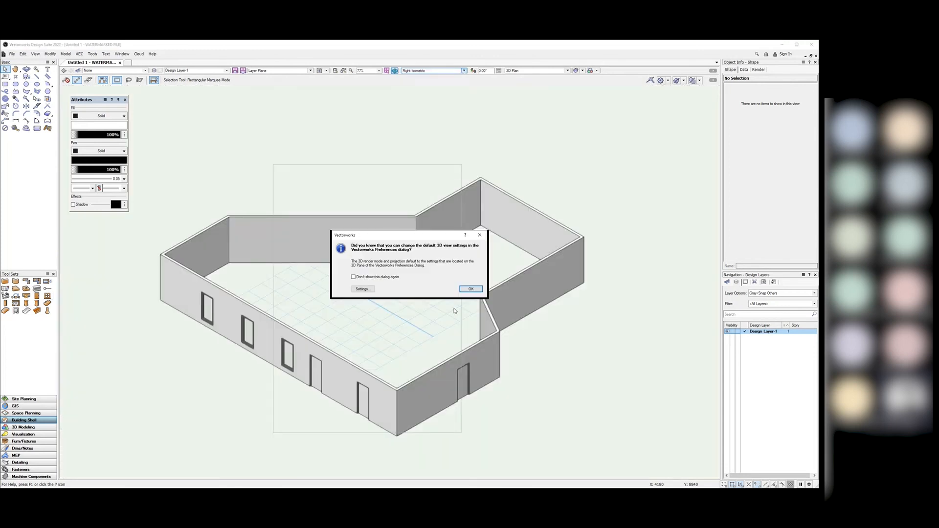
left_click(471, 288)
scroll(293, 391, "up", 5)
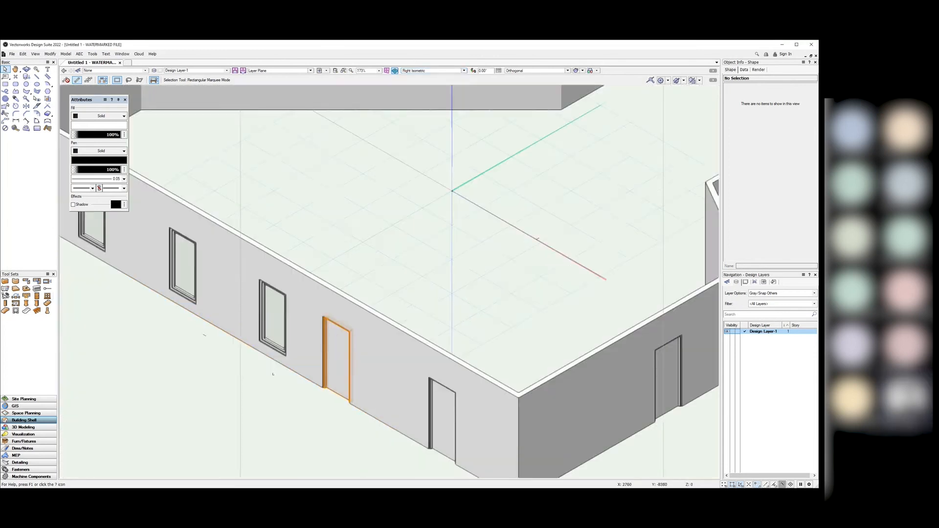
scroll(269, 396, "down", 2)
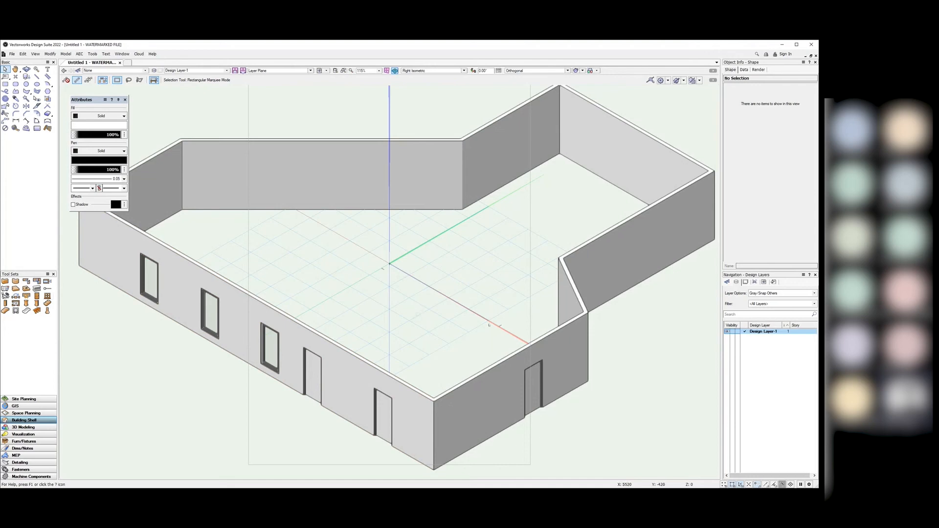
scroll(485, 323, "down", 1)
scroll(509, 367, "up", 2)
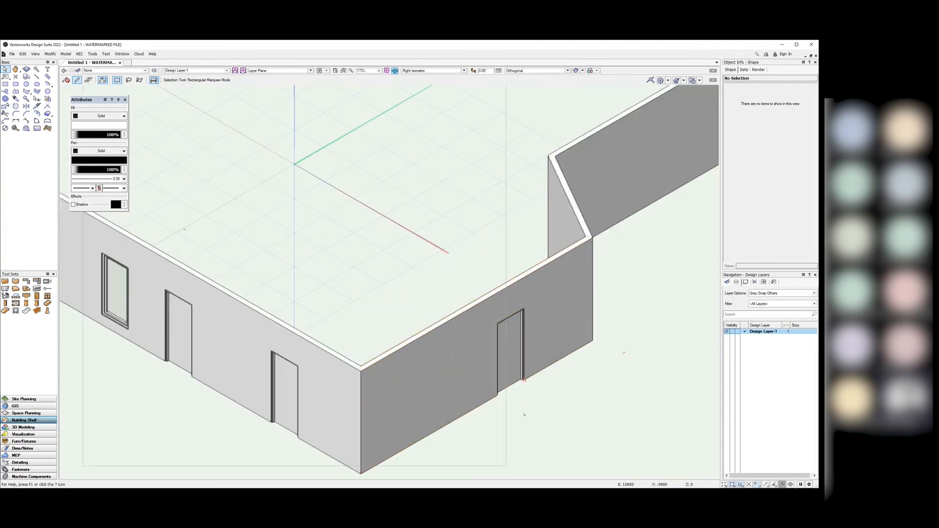
scroll(545, 419, "down", 1)
scroll(546, 418, "down", 1)
scroll(343, 300, "up", 5)
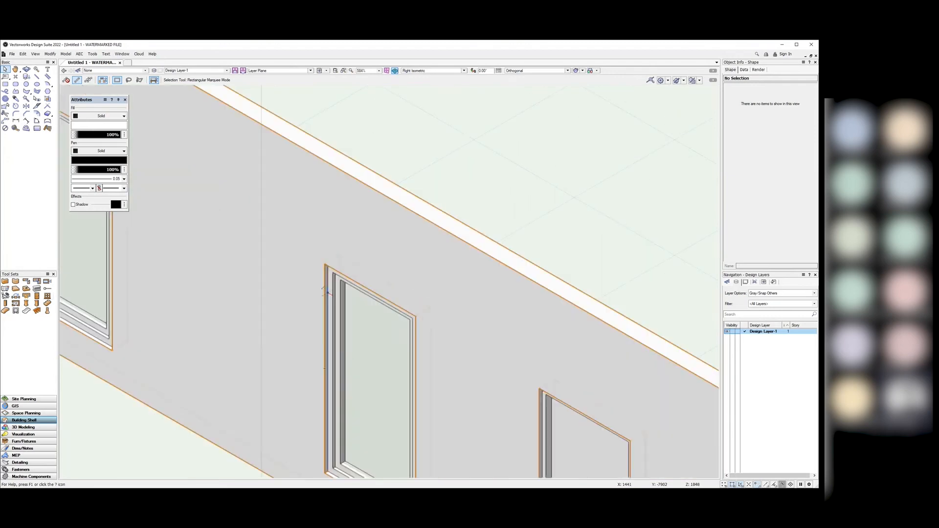
scroll(343, 301, "down", 6)
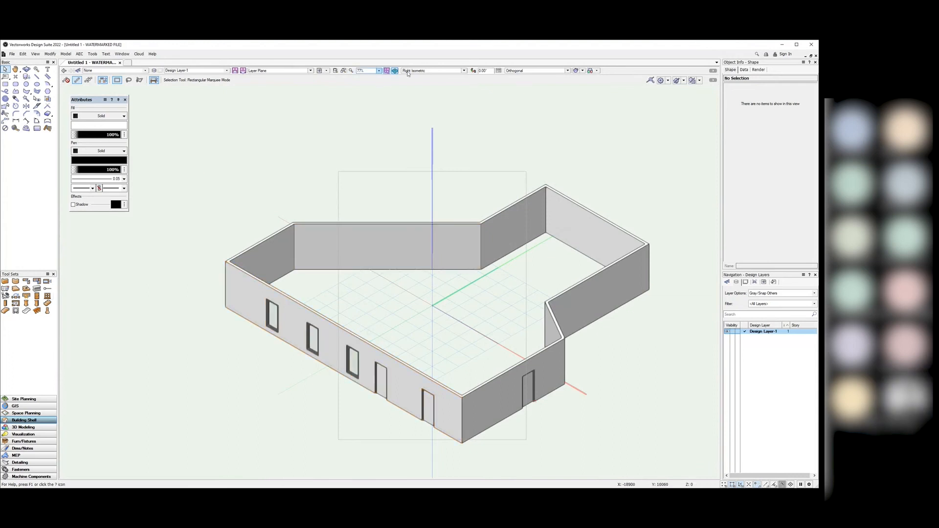
Step: Return to Top/Plan view and zoom so the building fills the window
left_click(463, 70)
left_click(430, 78)
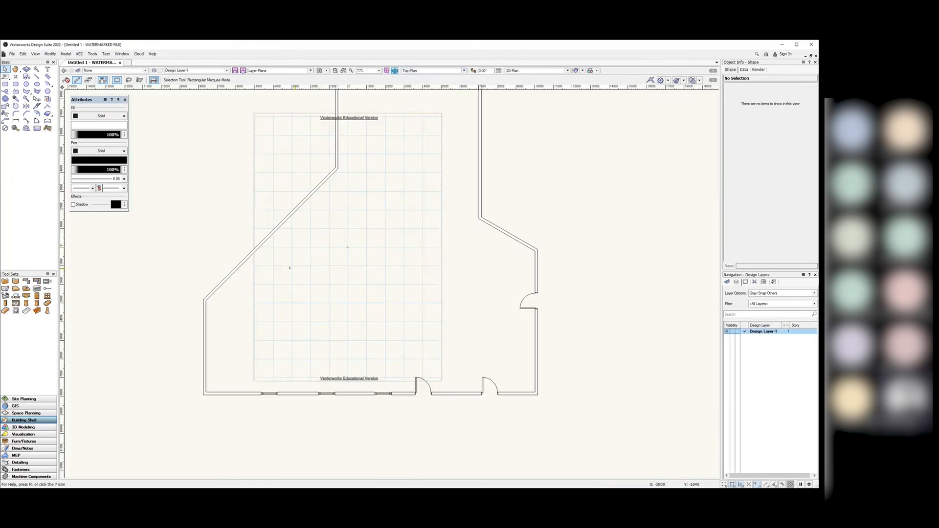
scroll(271, 311, "down", 4)
scroll(409, 302, "up", 3)
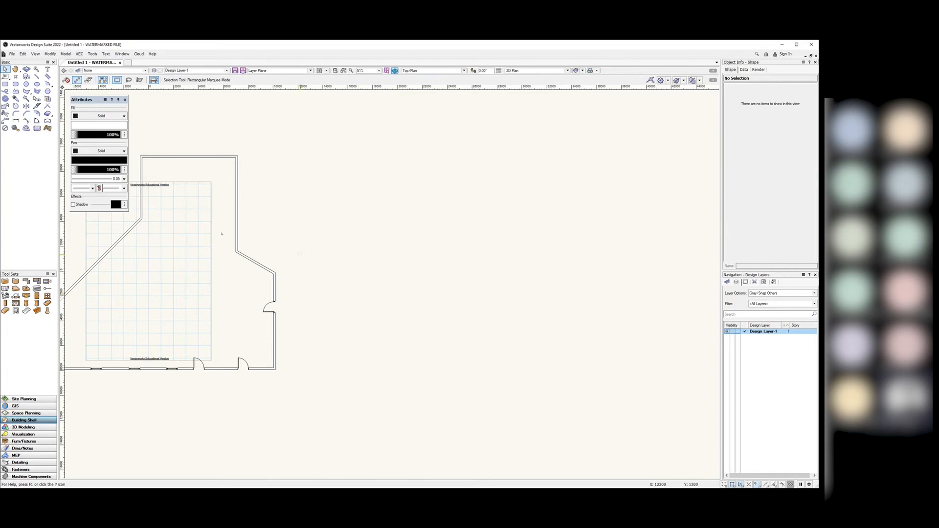
Step: Start a wall, cycle Centre, Right and Left control-line modes, then cancel it
left_click(5, 282)
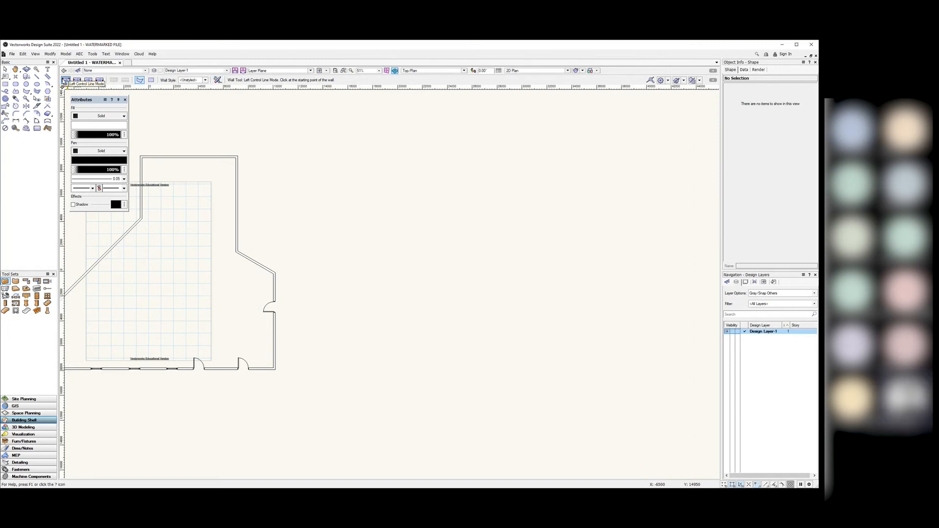
left_click(344, 274)
scroll(338, 280, "up", 5)
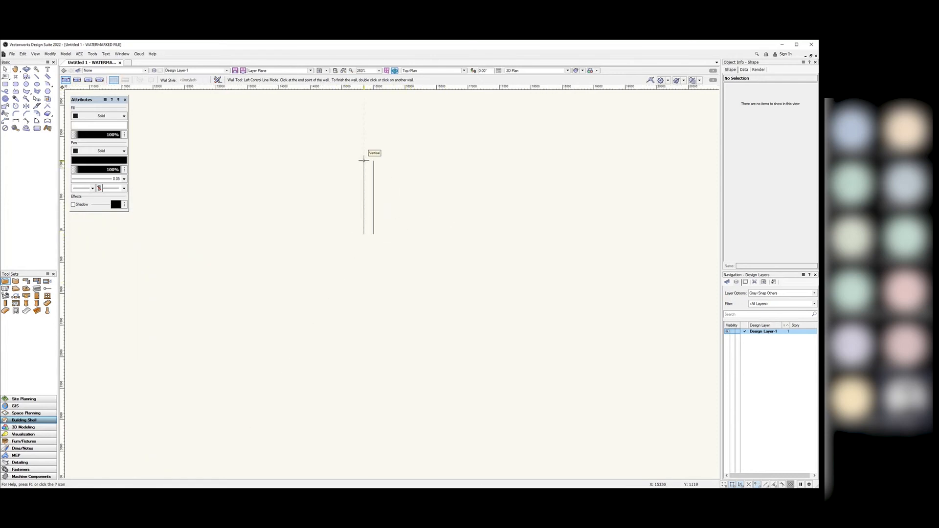
left_click(77, 80)
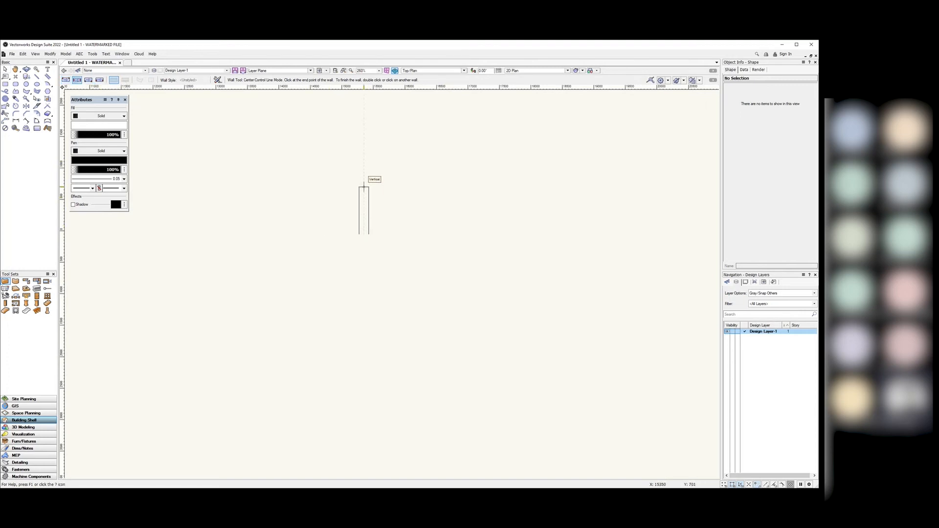
left_click(88, 80)
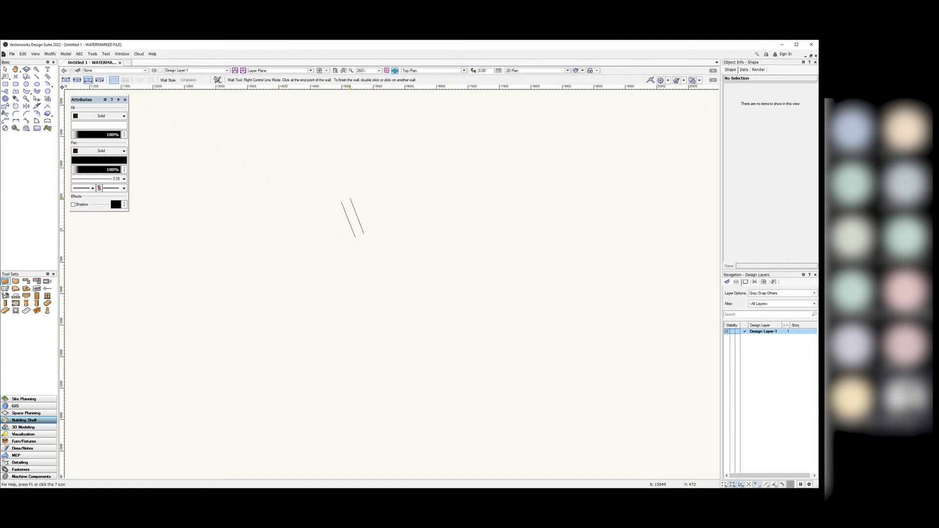
left_click(65, 79)
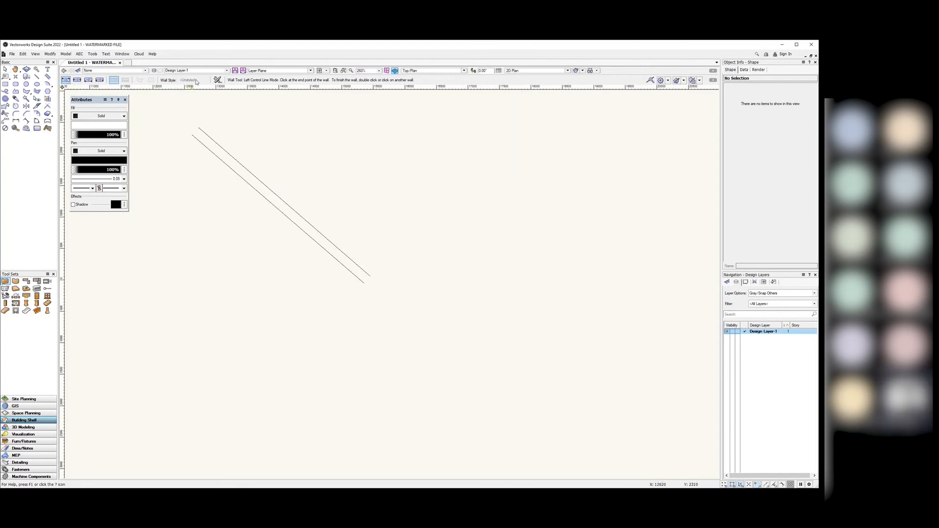
key("Escape")
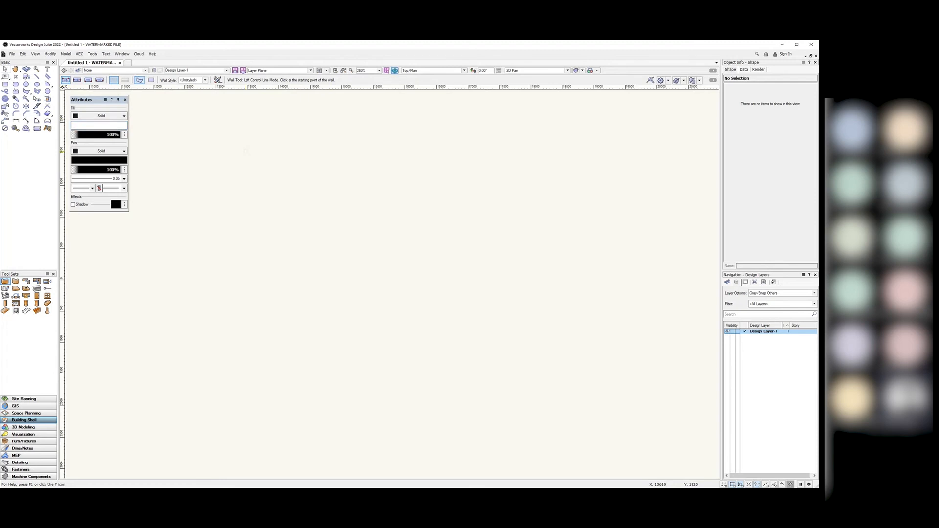
Step: Open the wall style picker on Metric Fixed Height Walls.vwx and enlarge the popup
left_click(205, 80)
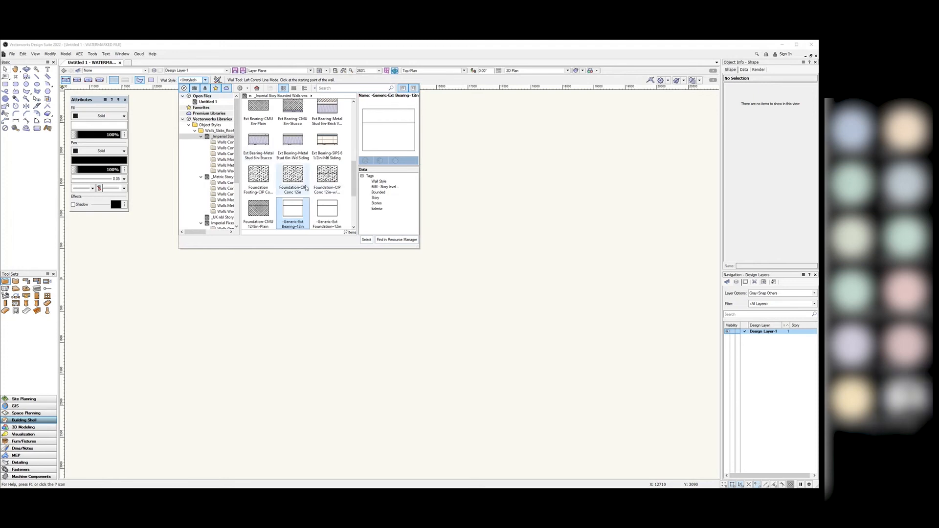
left_click_drag(240, 197, 284, 198)
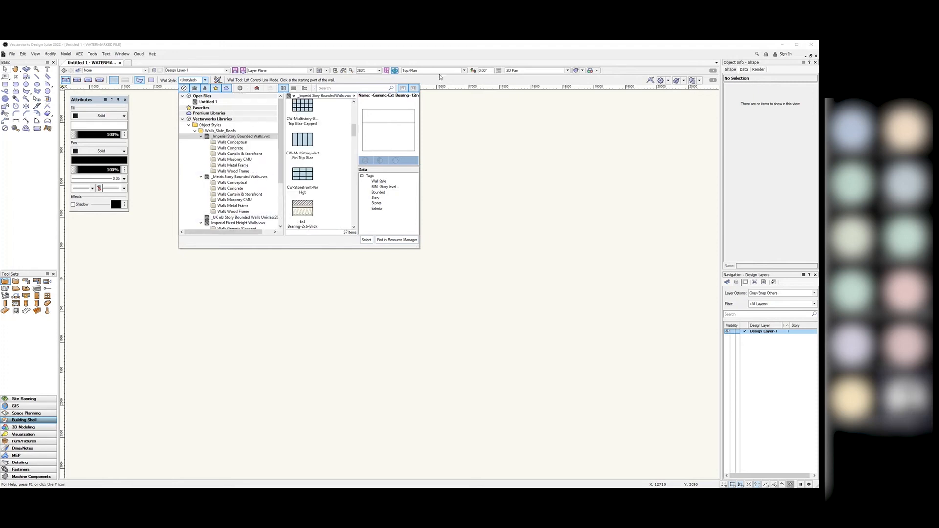
left_click(460, 158)
key("Escape")
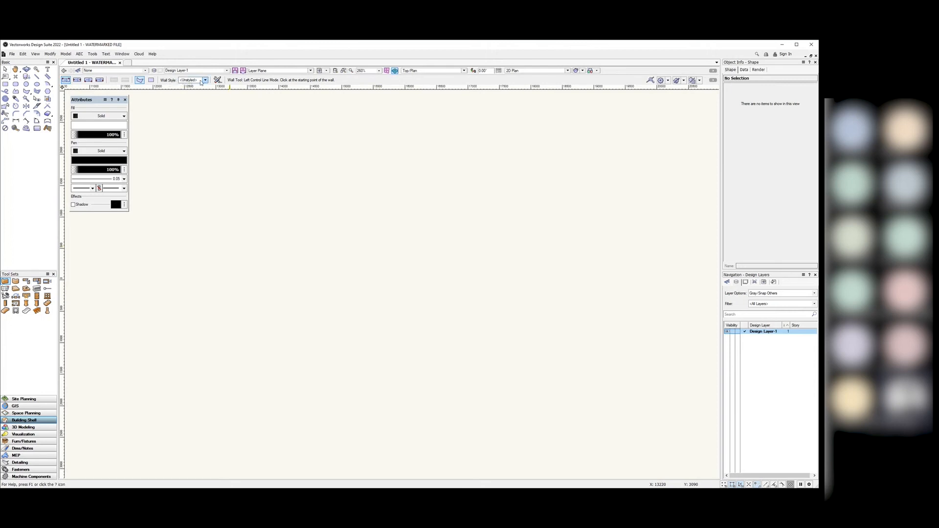
left_click(206, 80)
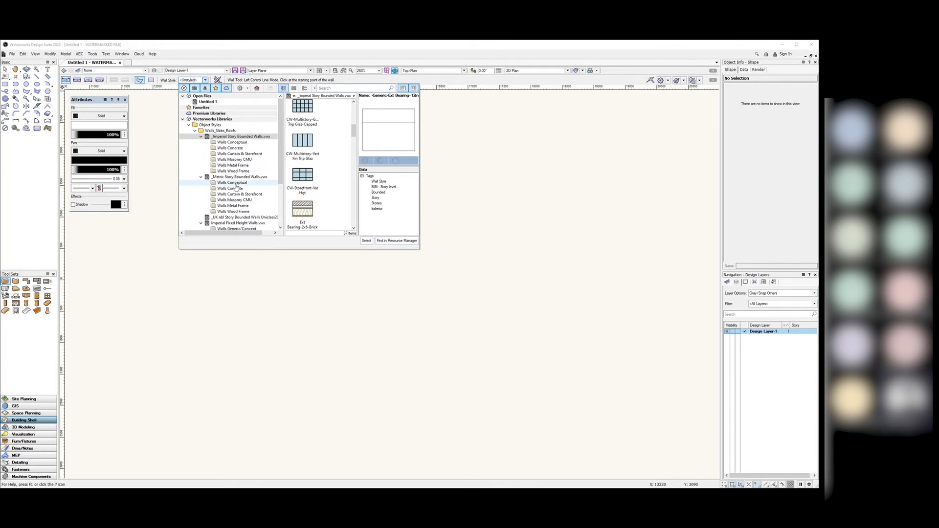
scroll(245, 181, "down", 4)
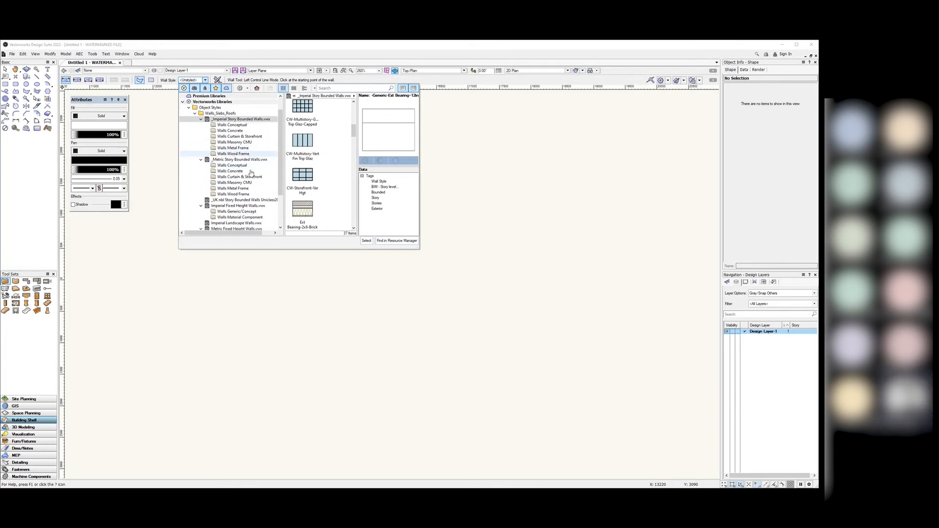
scroll(251, 174, "up", 5)
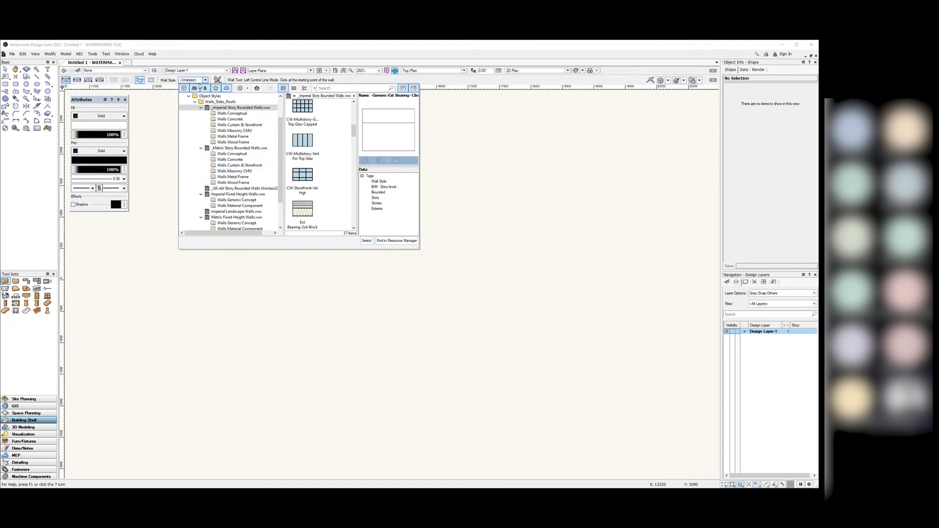
scroll(235, 181, "down", 2)
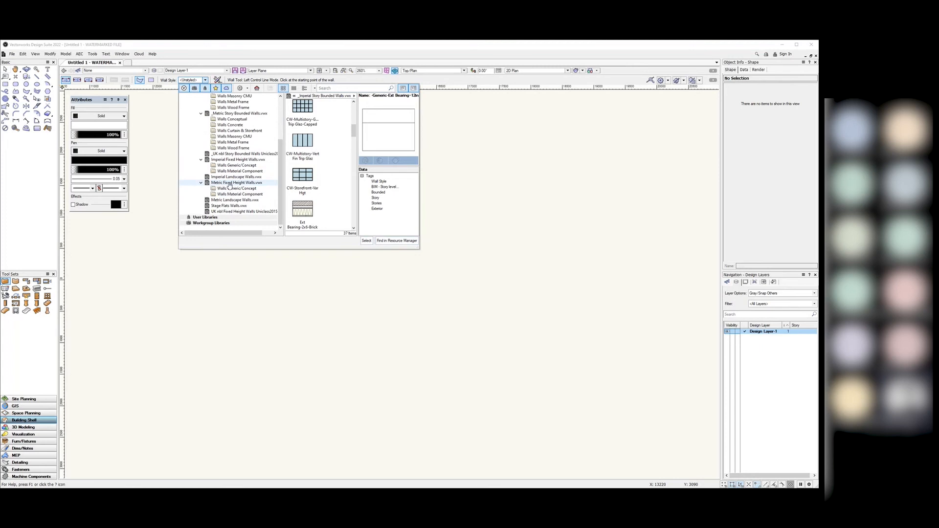
left_click(234, 187)
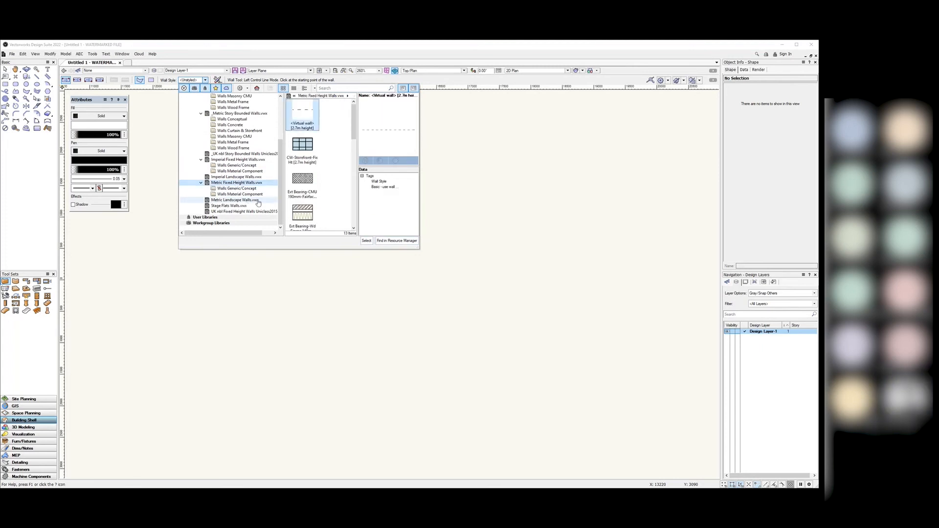
scroll(337, 189, "down", 1)
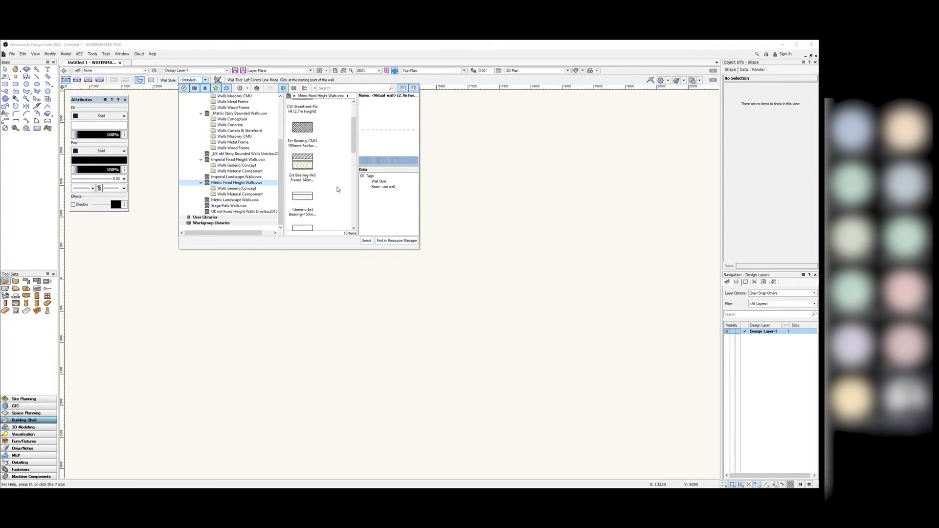
left_click_drag(420, 250, 661, 371)
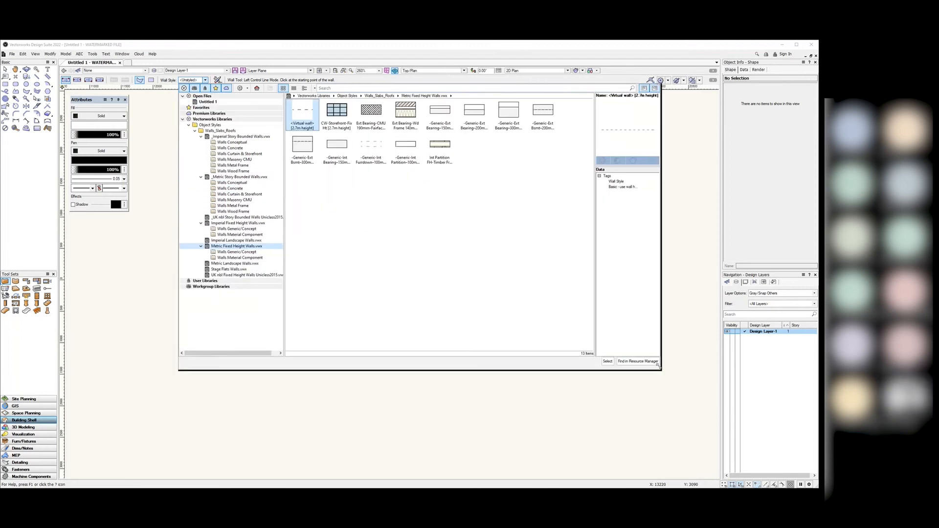
Step: Step through Generic/Concept, Material Component and Metric Landscape Walls to UK nbl Fixed Height Walls Uniclass2015.vwx
left_click(239, 252)
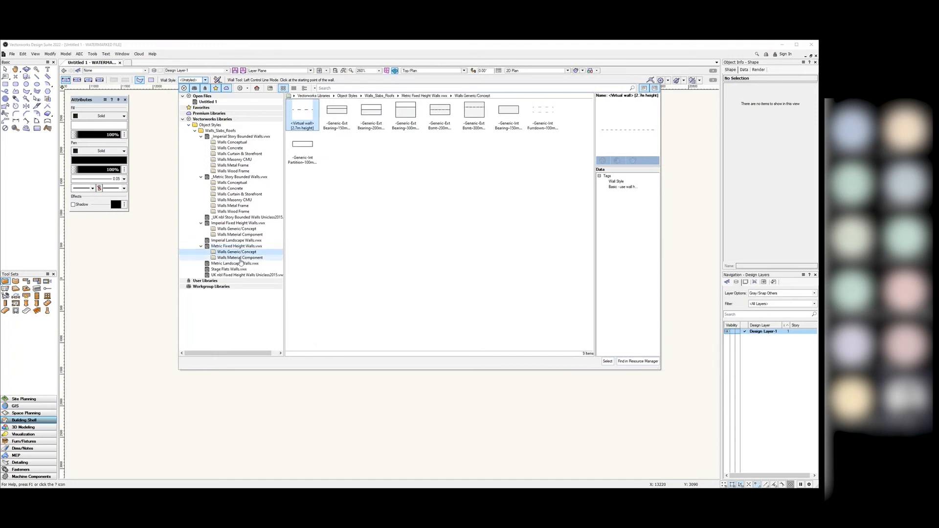
left_click(238, 258)
left_click(237, 252)
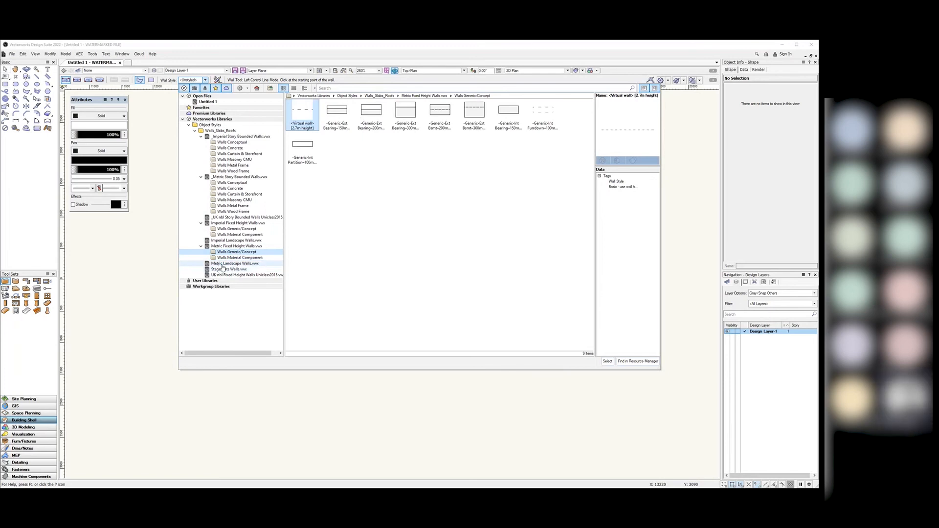
left_click(222, 263)
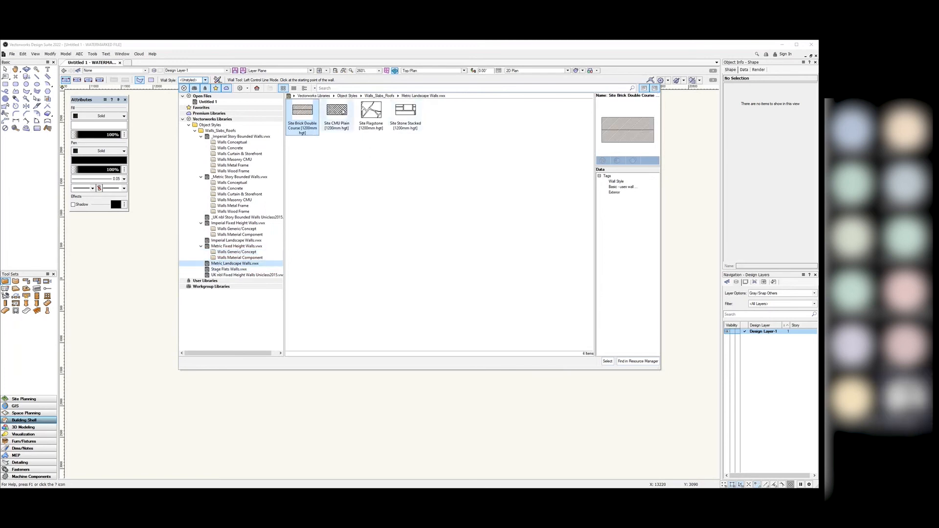
left_click(221, 276)
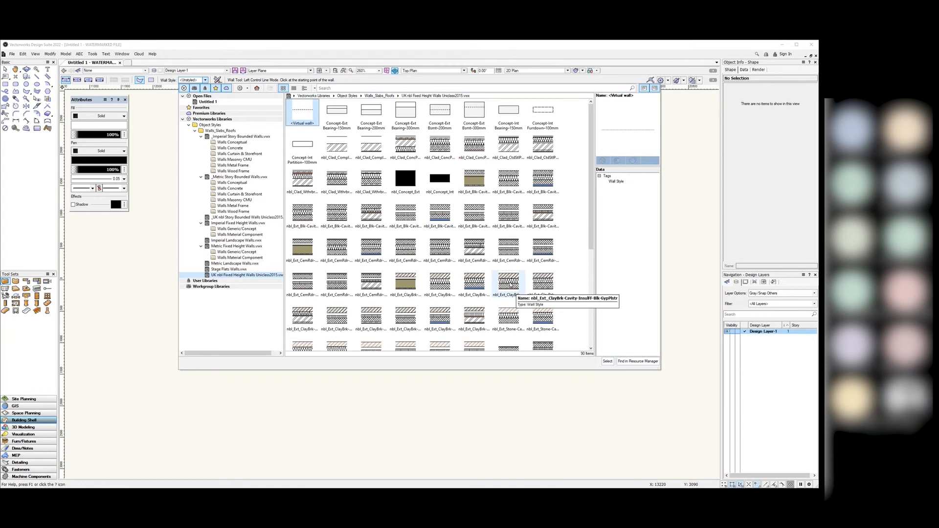
Step: Choose the nbl external clay-brick cavity wall style for new walls
left_click(510, 283)
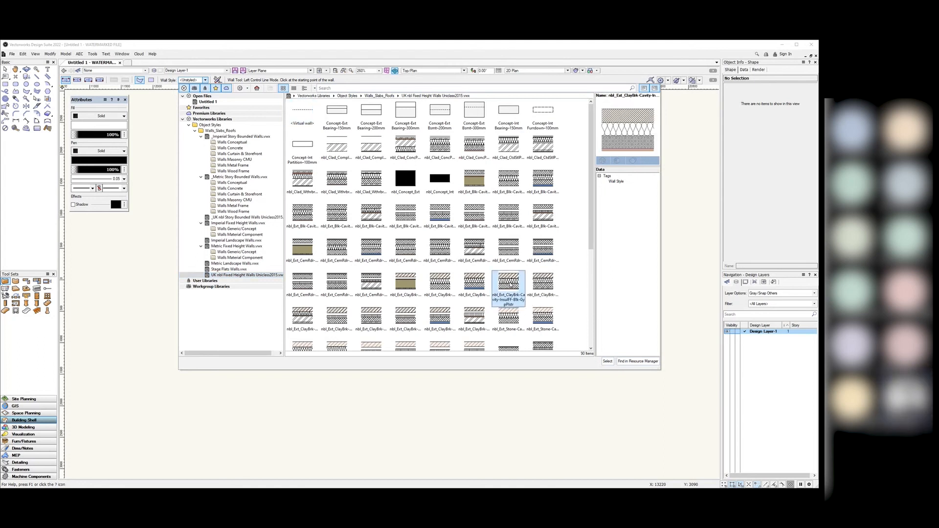
left_click(608, 361)
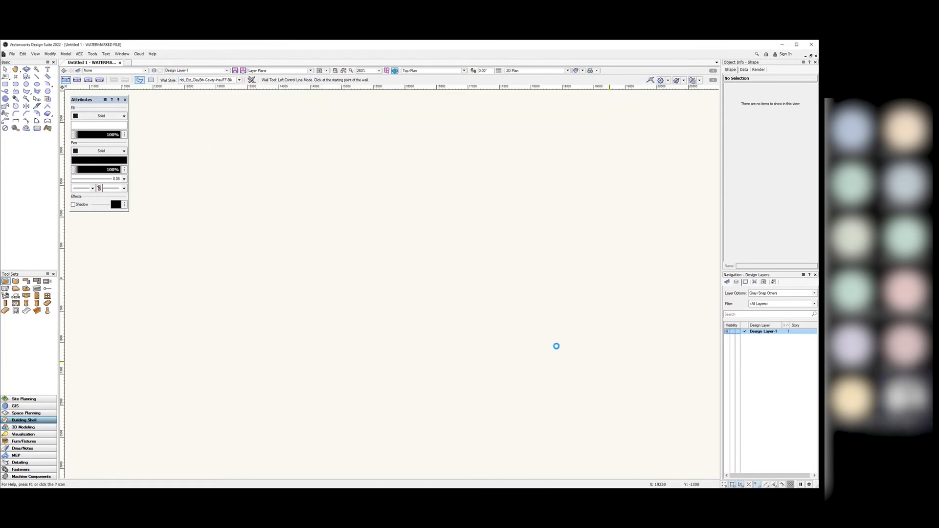
scroll(446, 323, "down", 5)
scroll(444, 349, "up", 4)
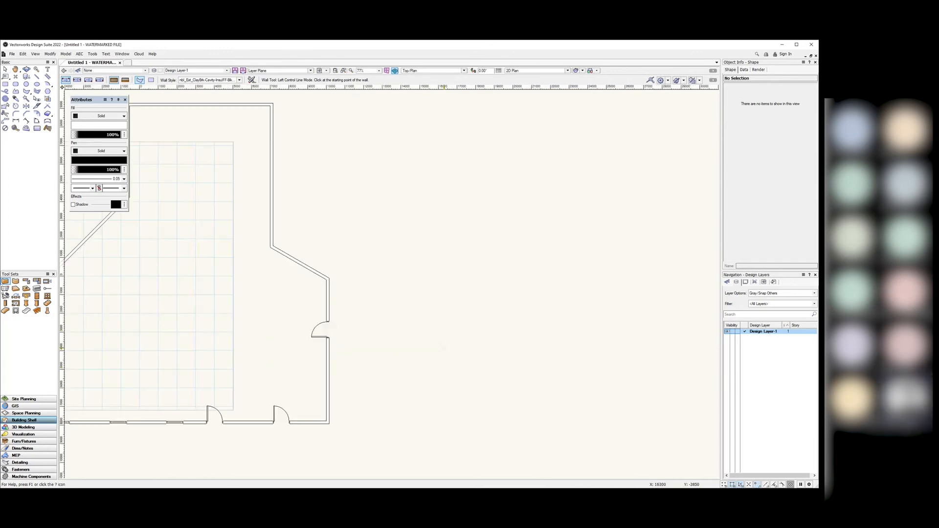
Step: Draw the seven cavity walls of the second room, closing back at the start corner
left_click(403, 394)
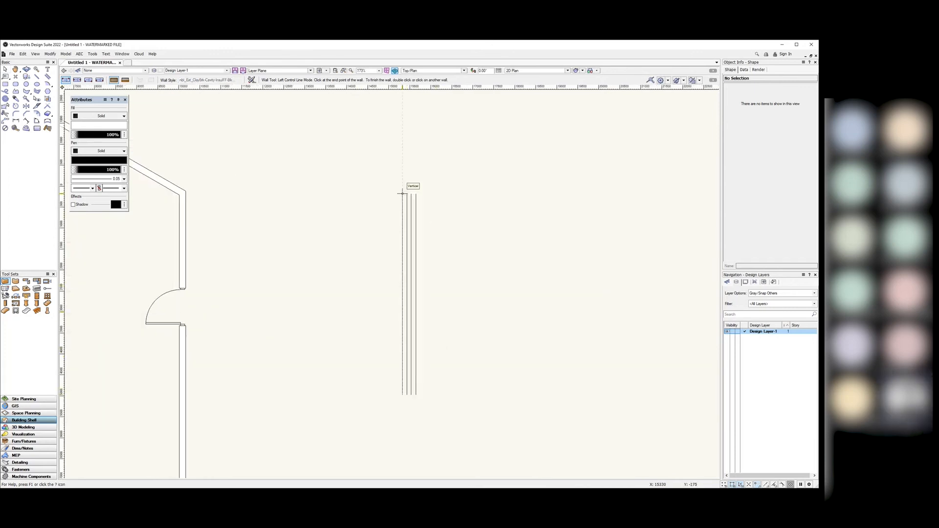
left_click(402, 174)
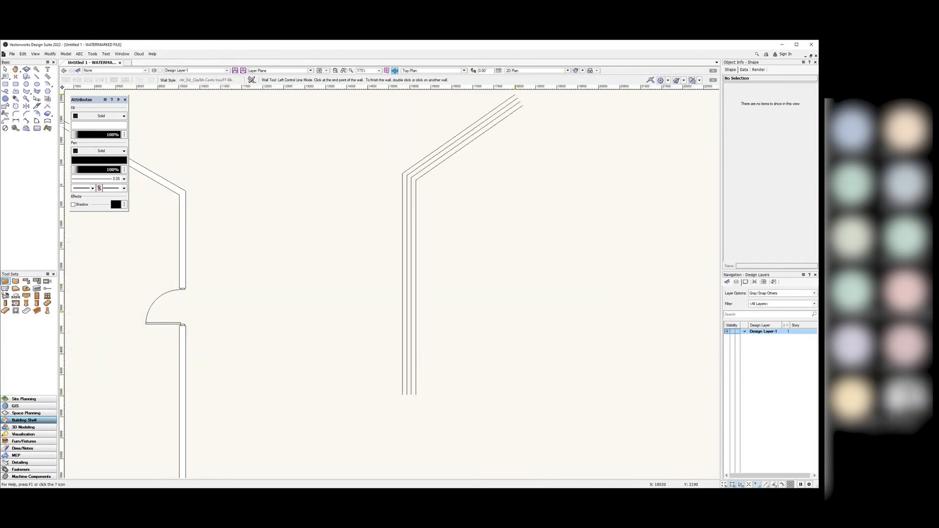
left_click(516, 101)
scroll(489, 142, "down", 3)
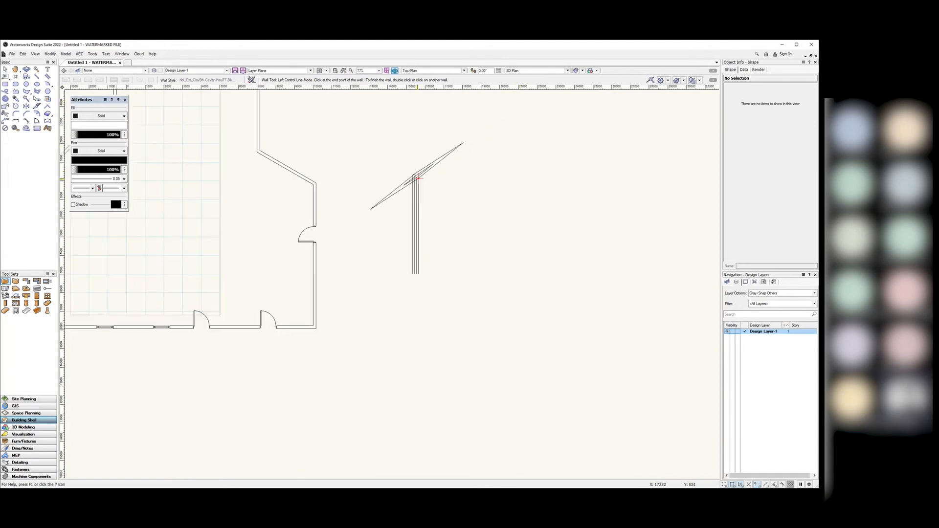
scroll(543, 143, "up", 2)
left_click(551, 142)
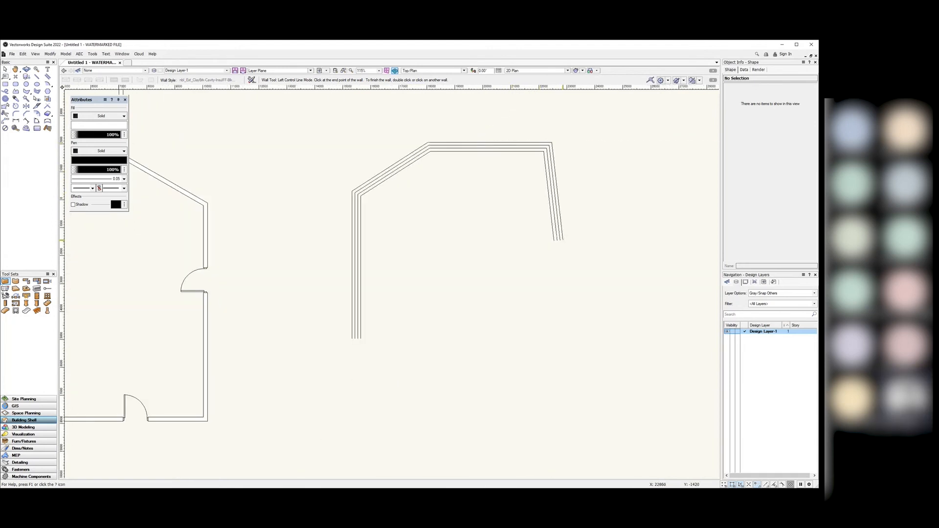
left_click(551, 249)
left_click(650, 249)
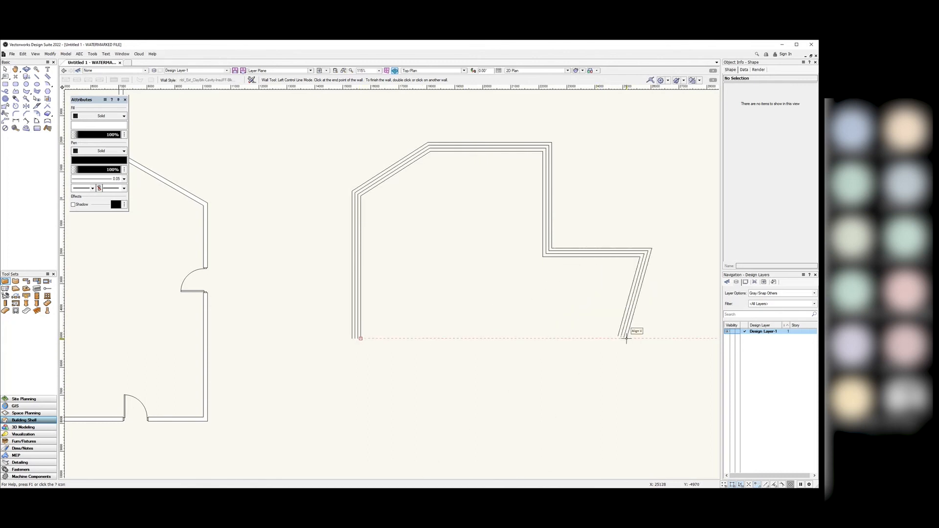
left_click(652, 338)
left_click(360, 338)
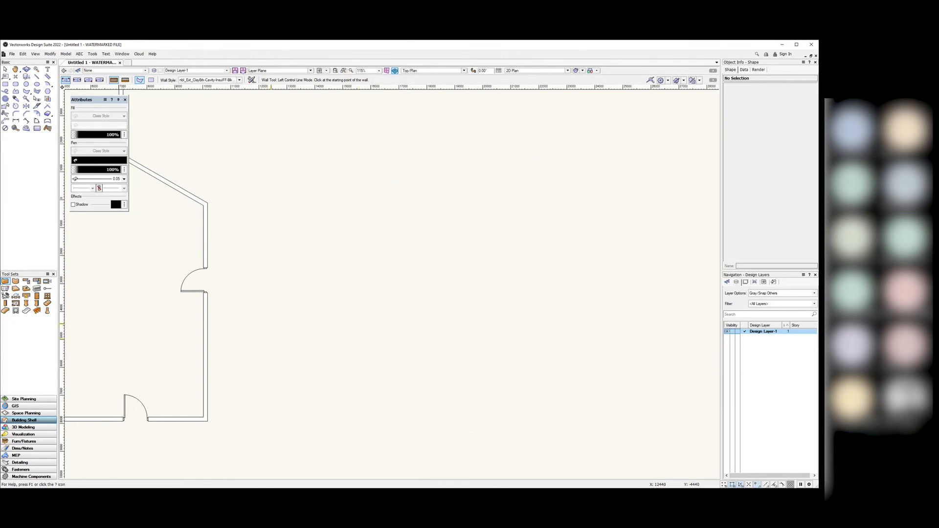
left_click(5, 69)
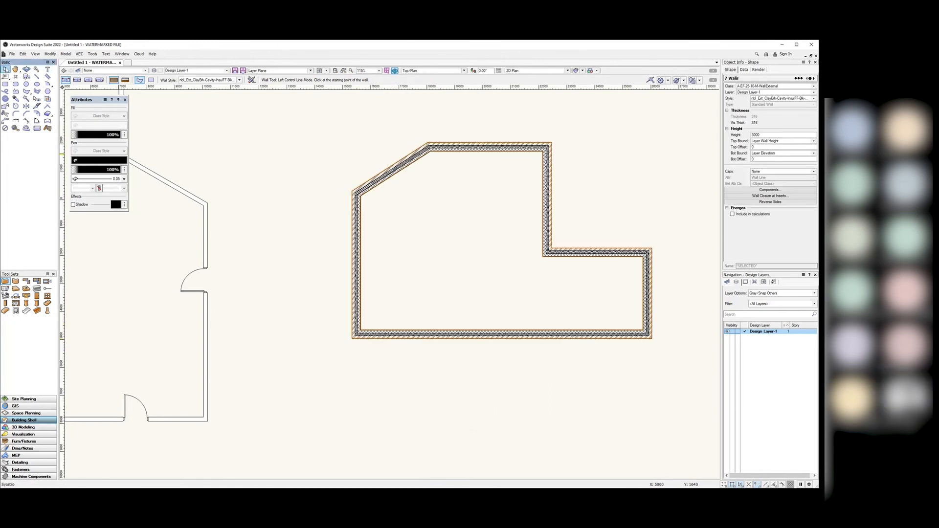
left_click(413, 211)
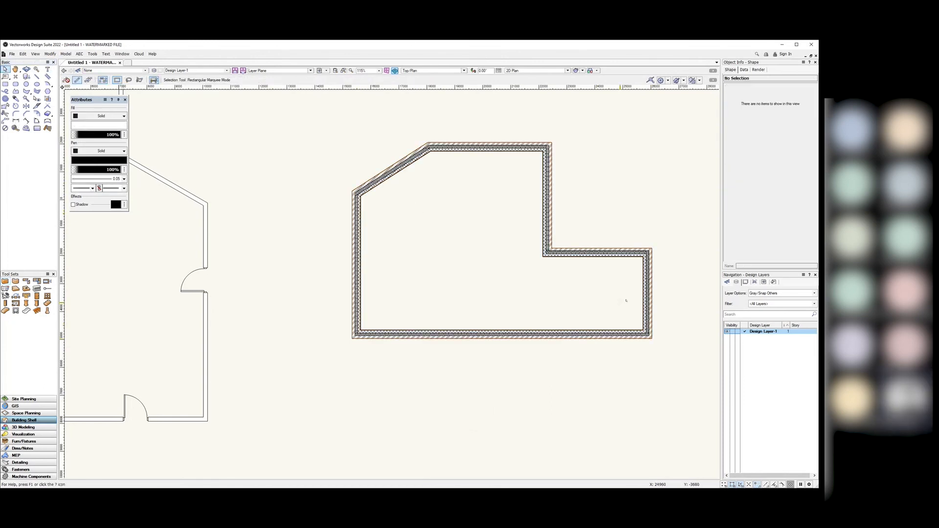
scroll(645, 253, "up", 8)
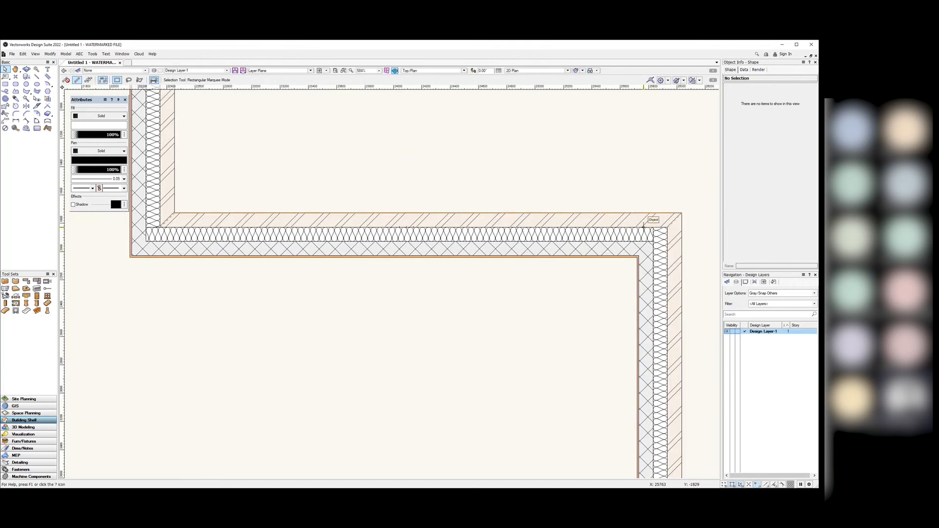
scroll(580, 214, "up", 4)
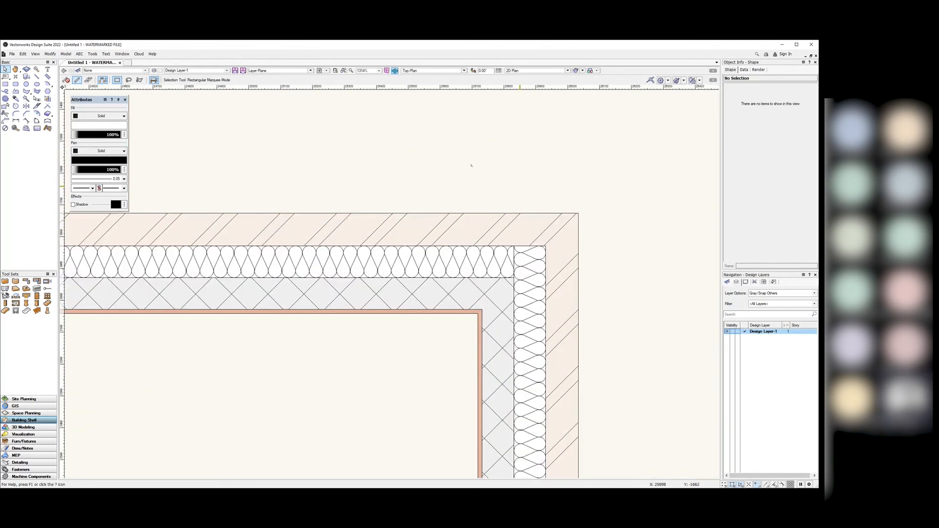
left_click(5, 281)
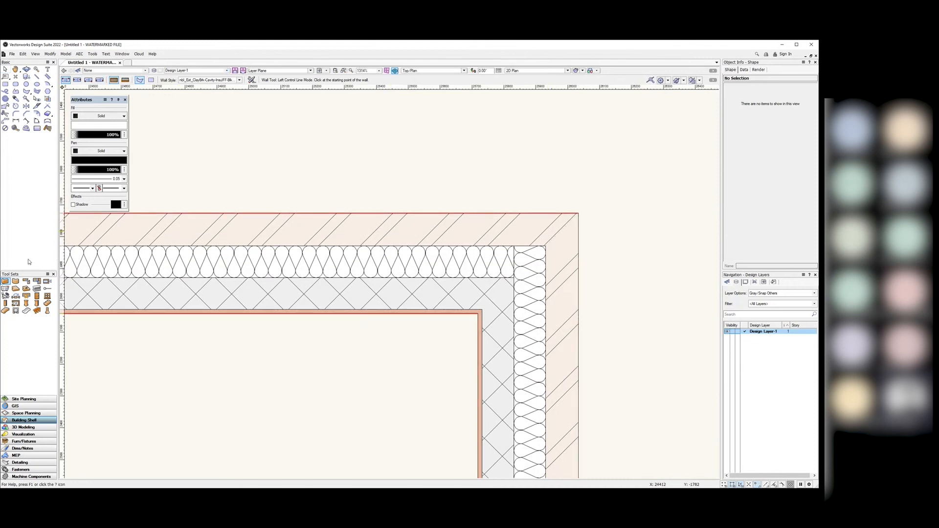
left_click(5, 69)
scroll(629, 201, "down", 10)
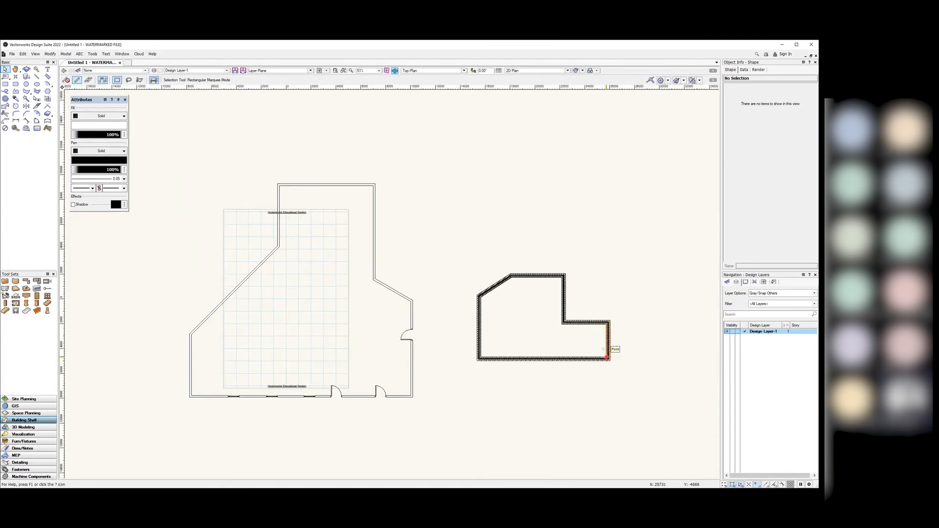
scroll(610, 359, "up", 10)
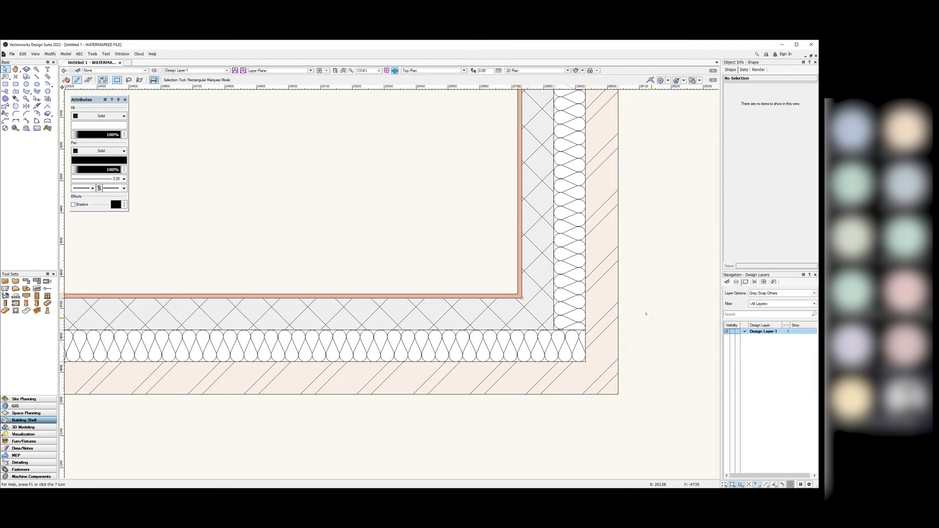
scroll(630, 339, "down", 10)
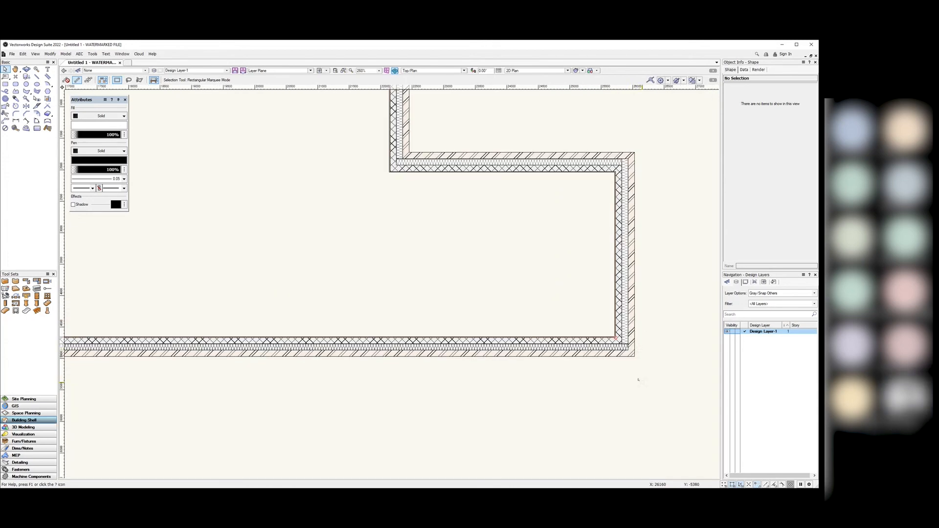
scroll(640, 379, "up", 2)
scroll(640, 378, "down", 2)
scroll(652, 346, "up", 1)
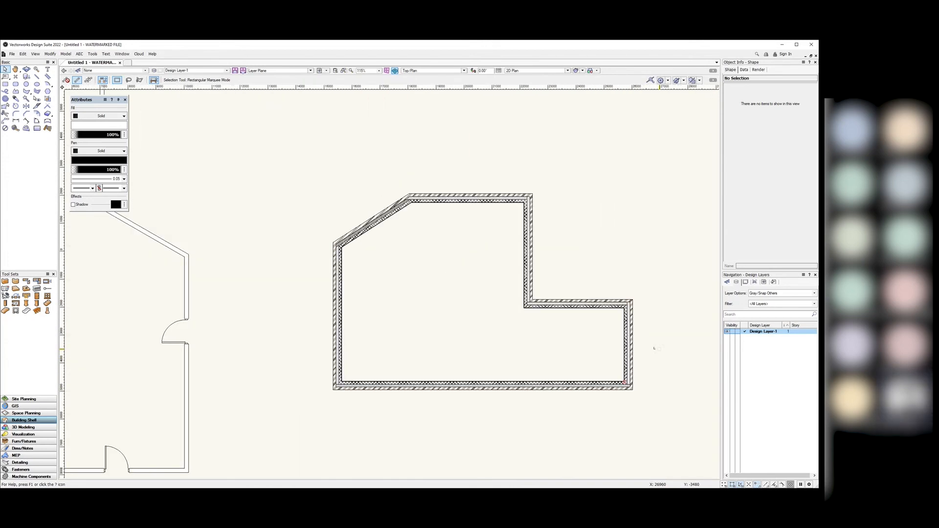
scroll(525, 391, "up", 1)
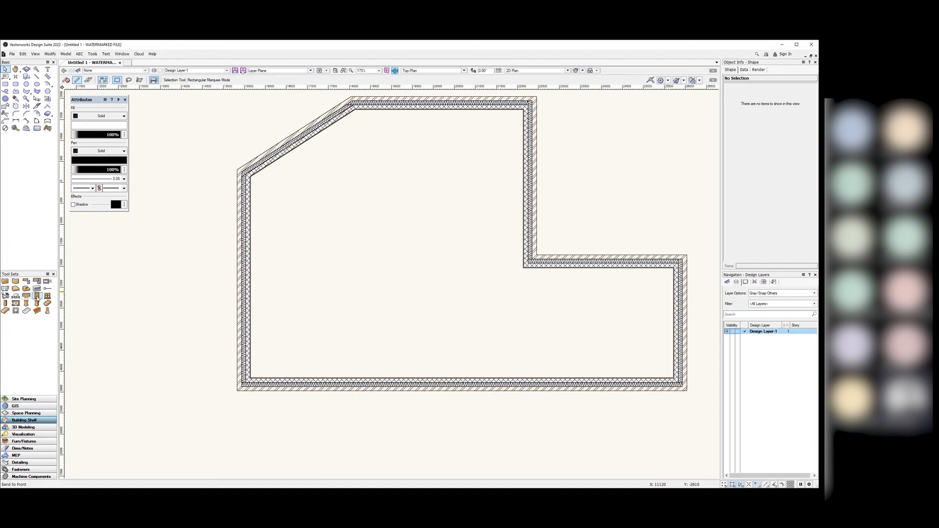
Step: Insert a single swing door near the bottom wall's left end, opening into the room
left_click(37, 296)
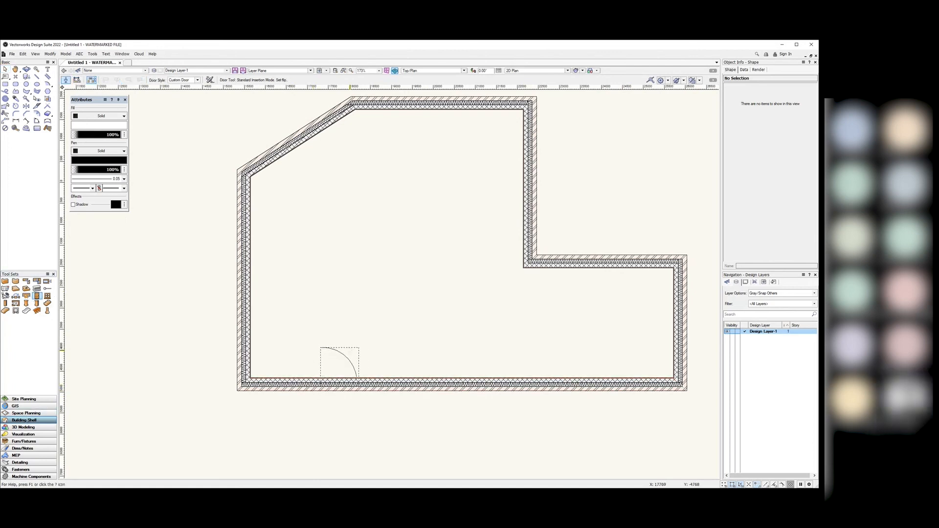
left_click(339, 387)
left_click(339, 351)
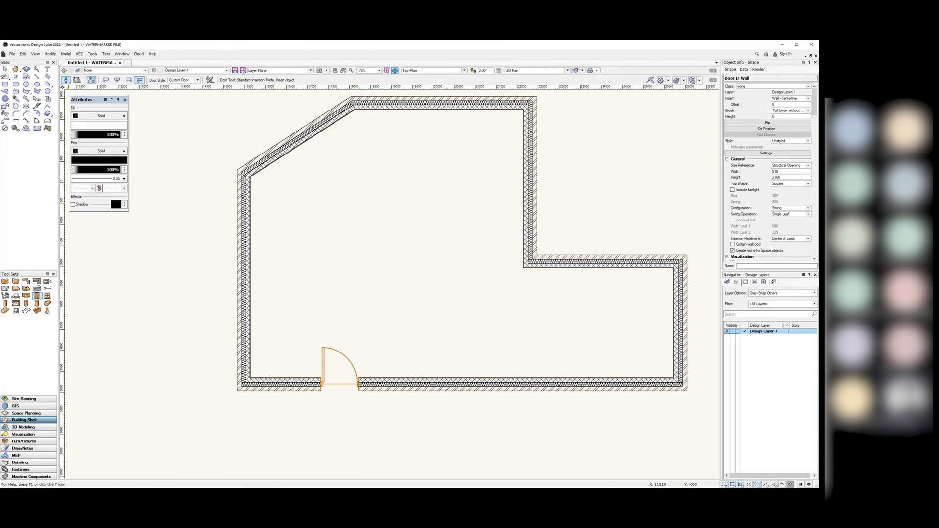
left_click(6, 69)
scroll(325, 388, "up", 5)
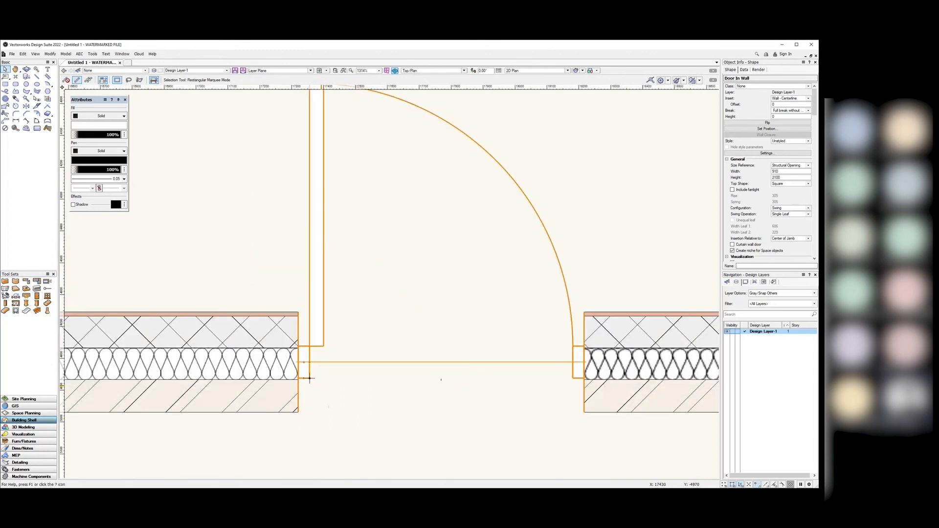
left_click(336, 419)
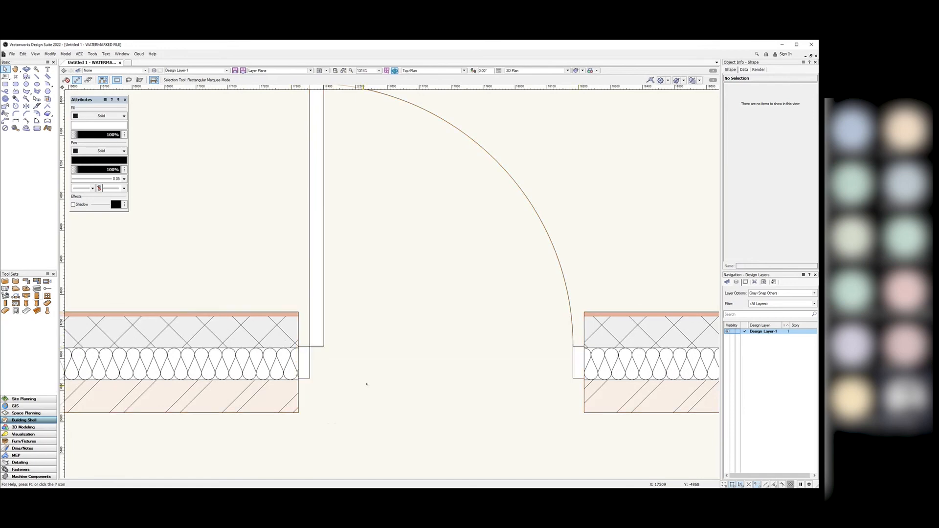
scroll(394, 384, "down", 2)
scroll(394, 384, "down", 3)
scroll(421, 343, "up", 1)
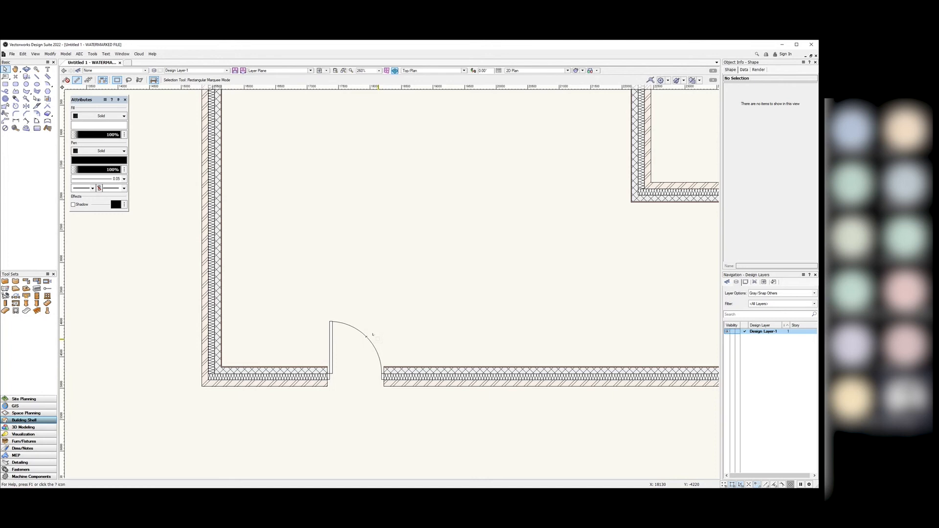
left_click(37, 296)
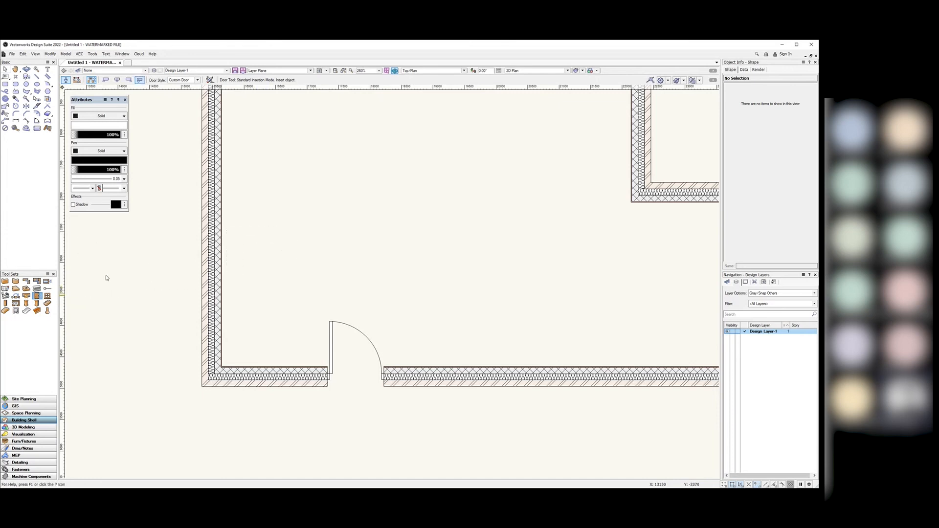
Step: Enlarge the door style picker and browse to the metric hinged door styles
left_click(198, 80)
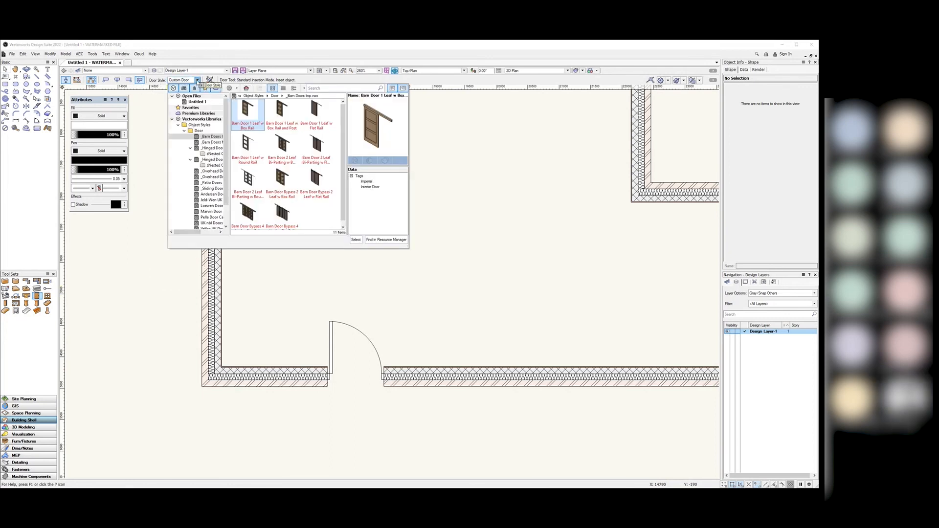
left_click_drag(229, 186, 286, 186)
mouse_move(349, 201)
left_mouse_down()
mouse_move(382, 203)
mouse_move(350, 204)
left_mouse_up()
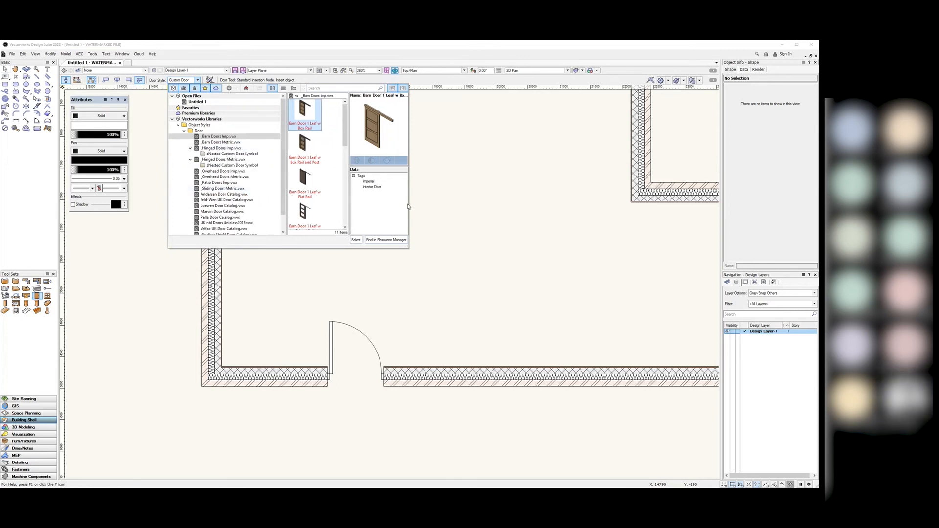
left_click_drag(409, 248, 579, 266)
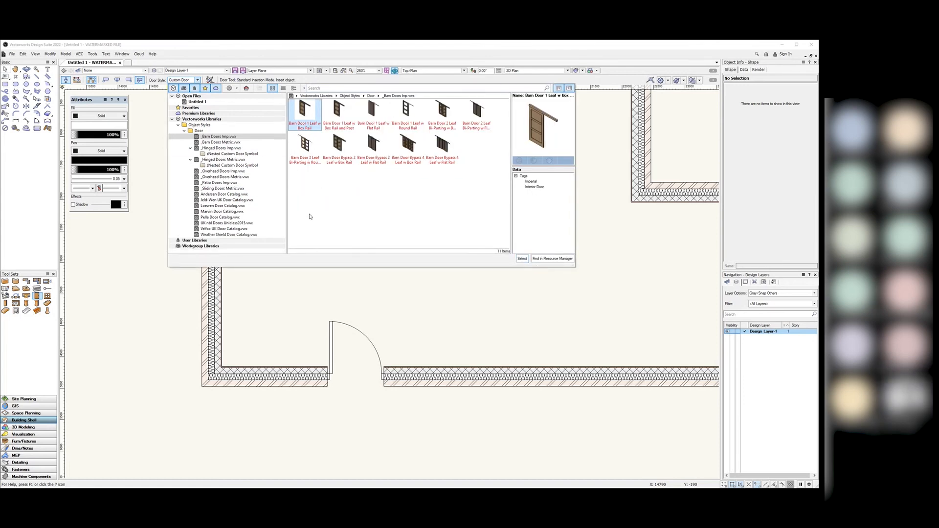
left_click(221, 148)
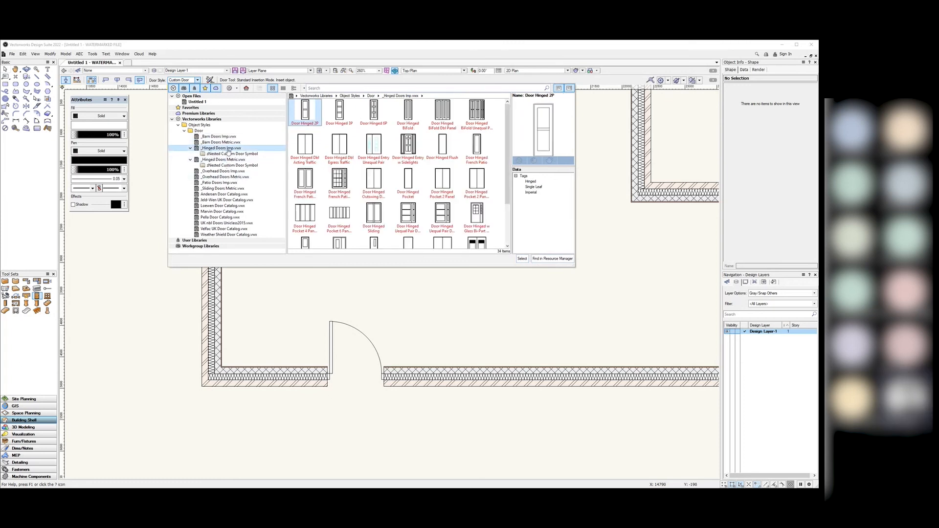
left_click(233, 160)
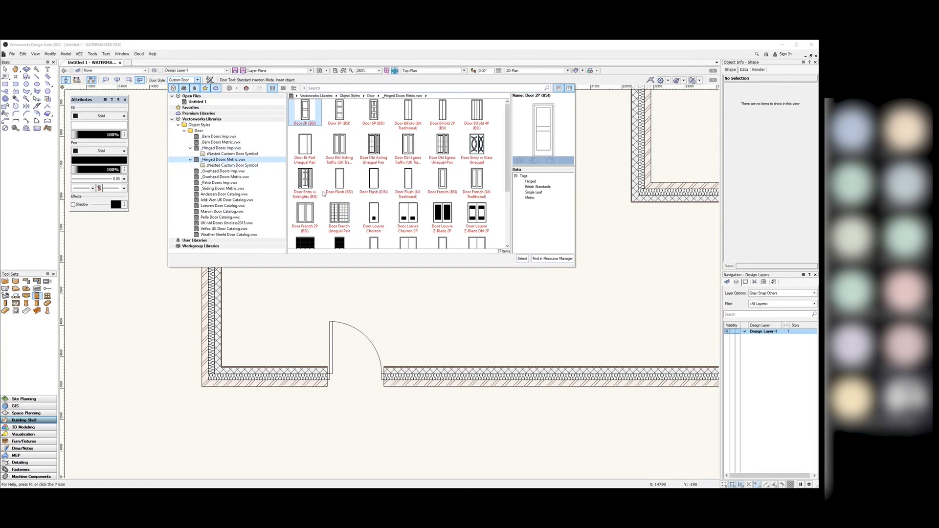
Step: Choose Door Entry w Sidelights (BSI), replacing the existing glass texture with the imported one
left_click(304, 181)
scroll(407, 202, "down", 2)
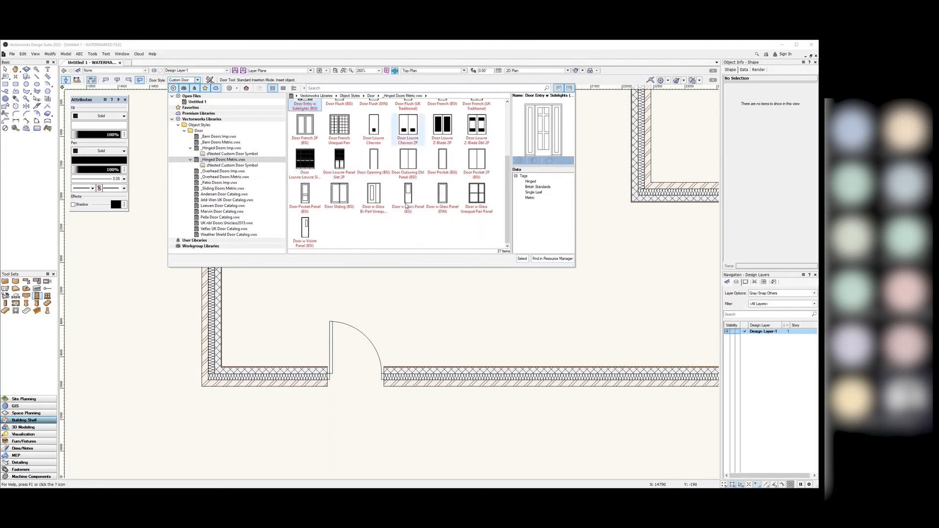
scroll(407, 202, "up", 1)
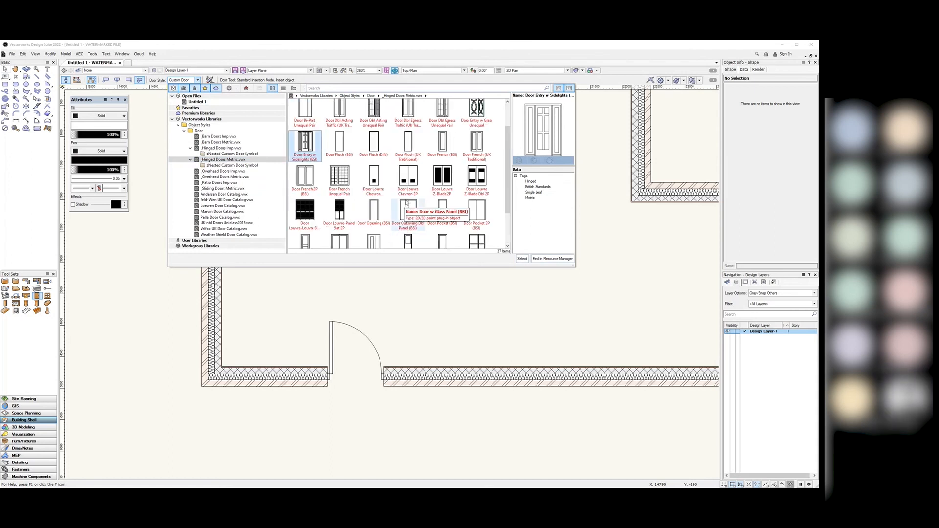
left_click(522, 259)
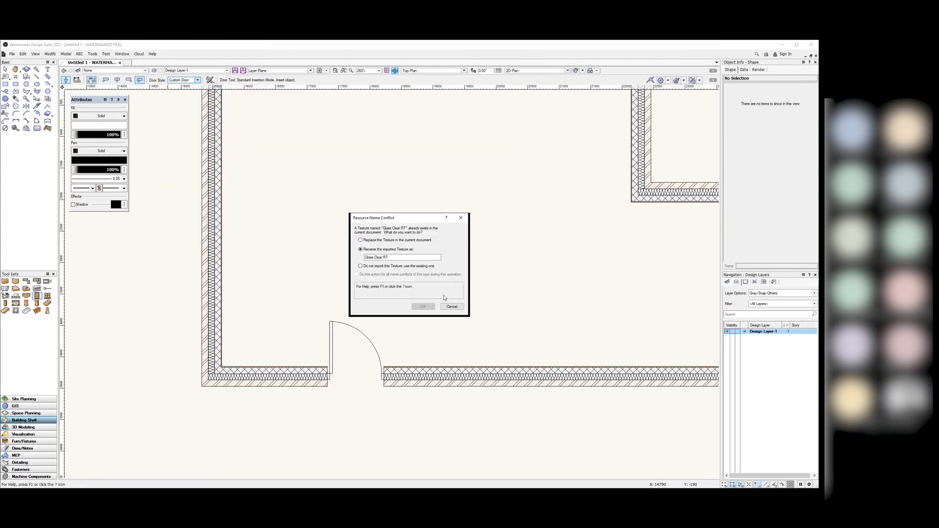
left_click(375, 239)
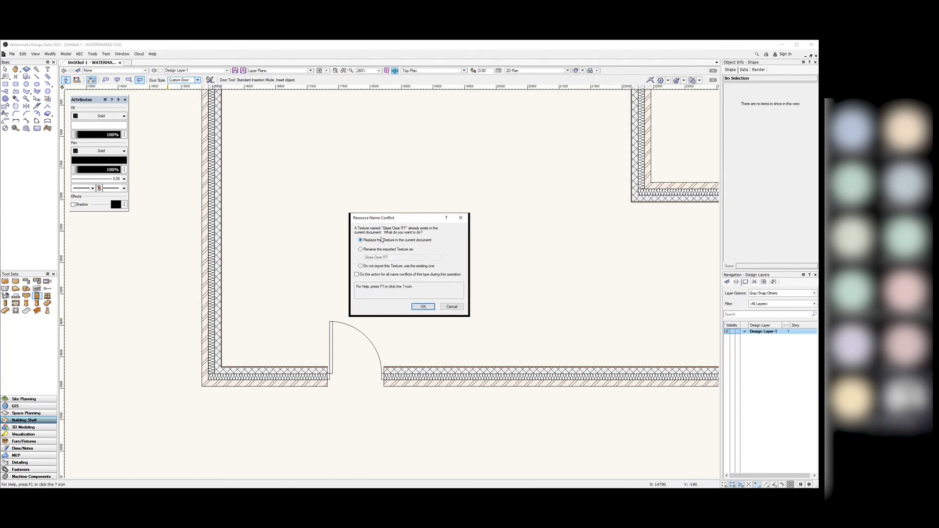
left_click(424, 306)
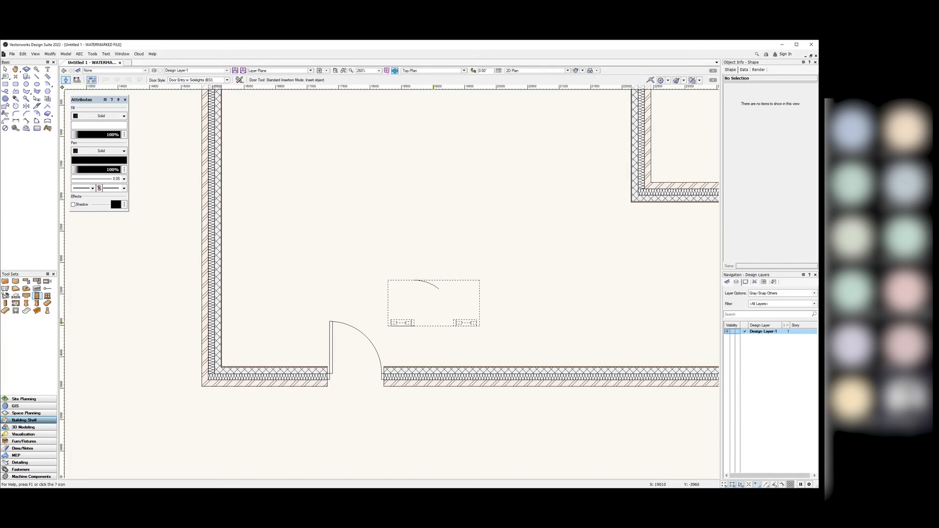
Step: Insert the Door Entry w Sidelights door into the second room's bottom wall, then deselect it
scroll(433, 322, "down", 3)
scroll(476, 345, "up", 3)
left_click(474, 331)
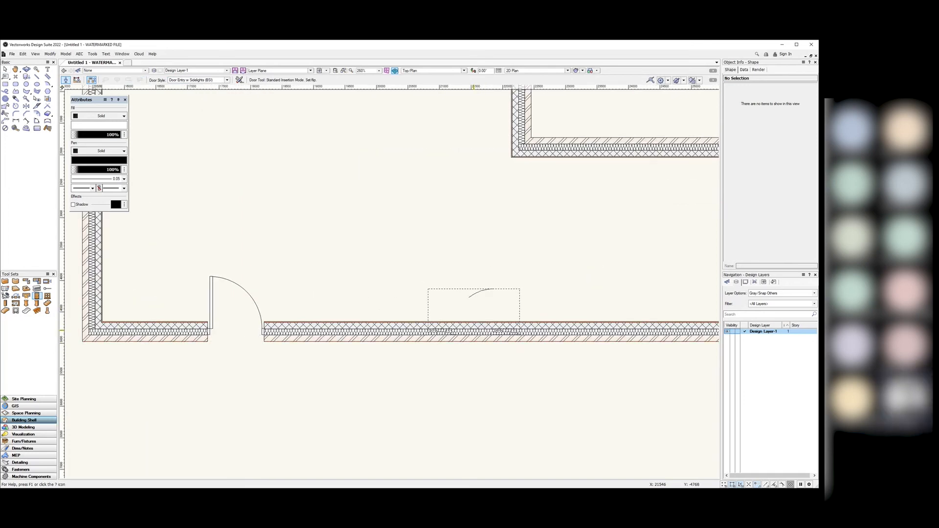
left_click(478, 295)
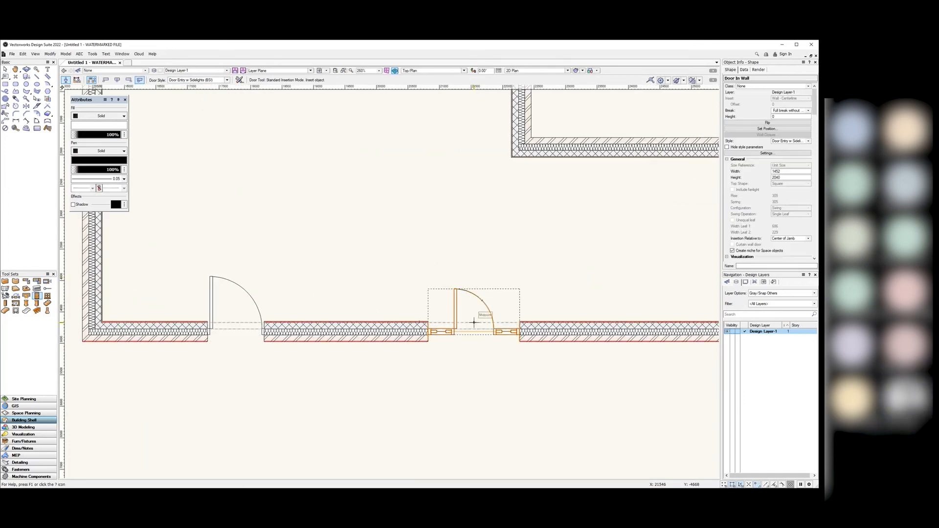
left_click(4, 69)
left_click(334, 214)
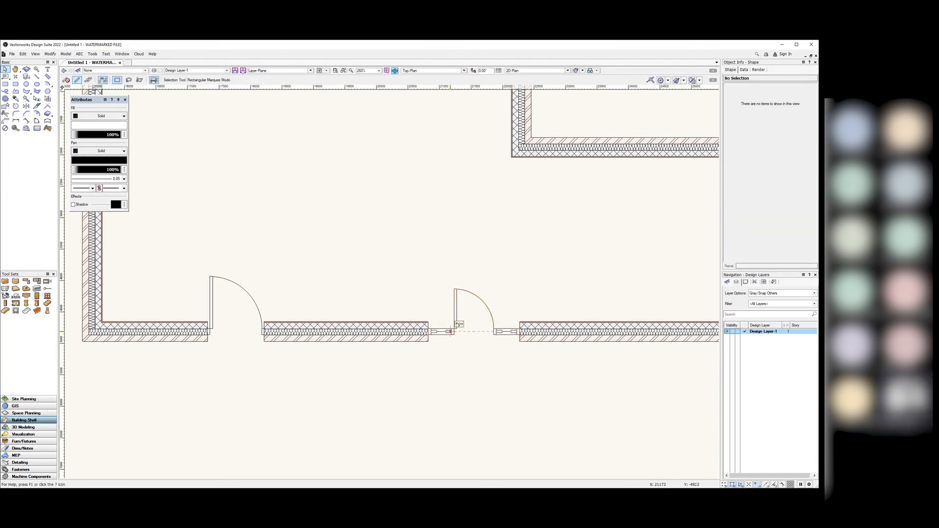
scroll(492, 342, "up", 2)
scroll(522, 325, "down", 3)
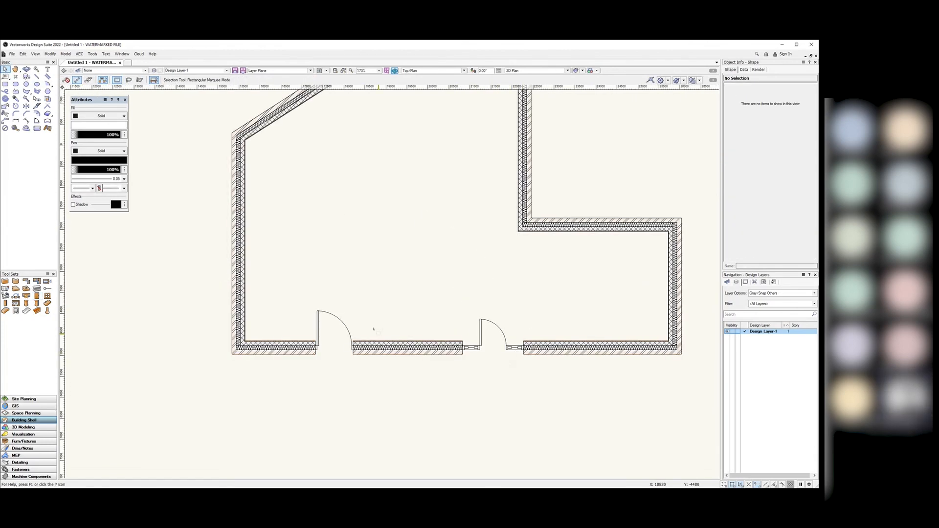
scroll(499, 361, "up", 5)
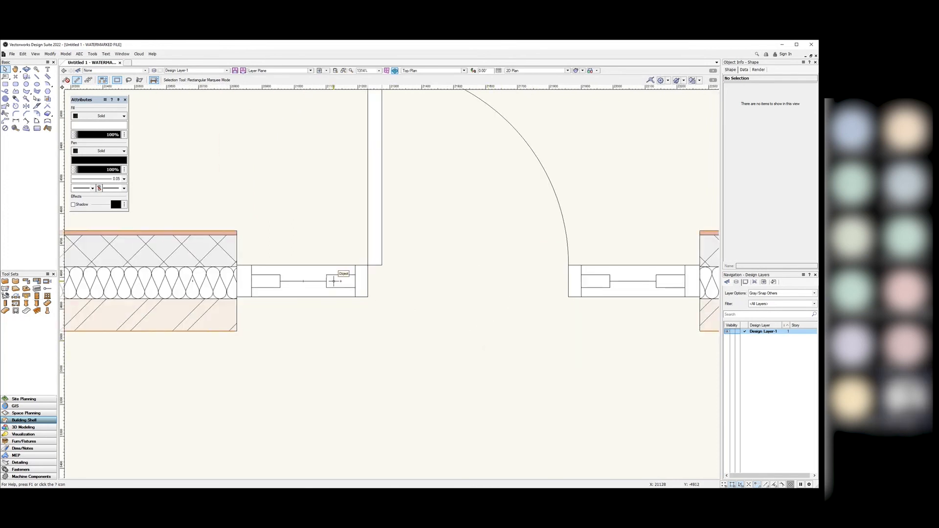
scroll(464, 350, "down", 2)
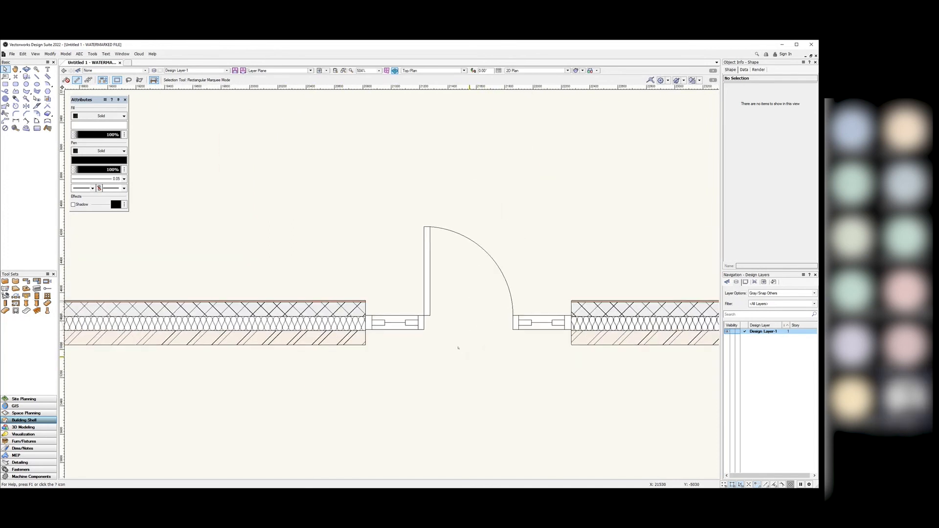
left_click(463, 71)
Step: Switch to Right Isometric and frame the room's cavity walls and two doors
left_click(435, 131)
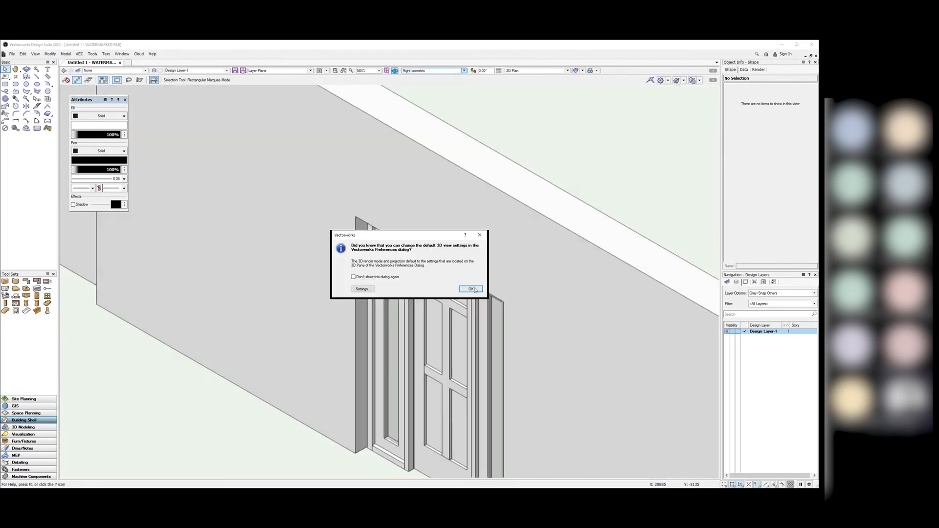
left_click(471, 289)
scroll(332, 355, "down", 2)
scroll(332, 355, "up", 2)
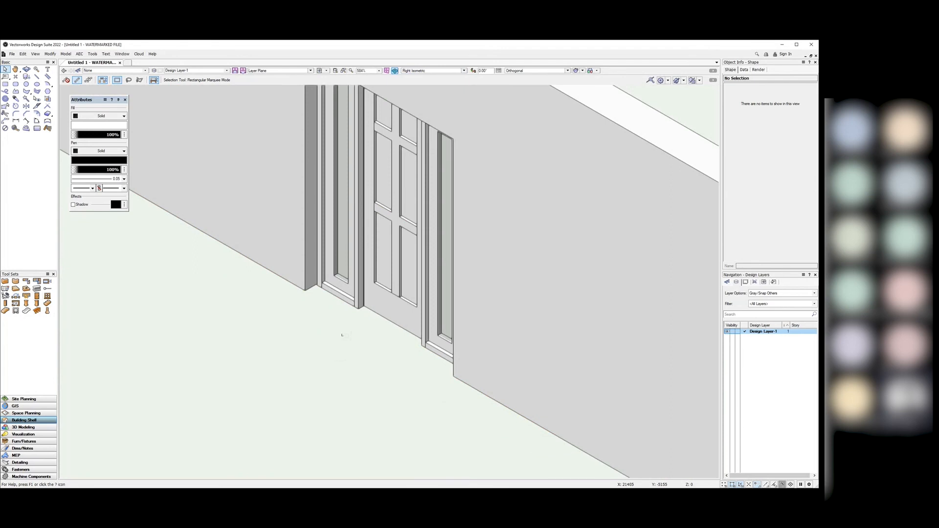
scroll(341, 335, "down", 3)
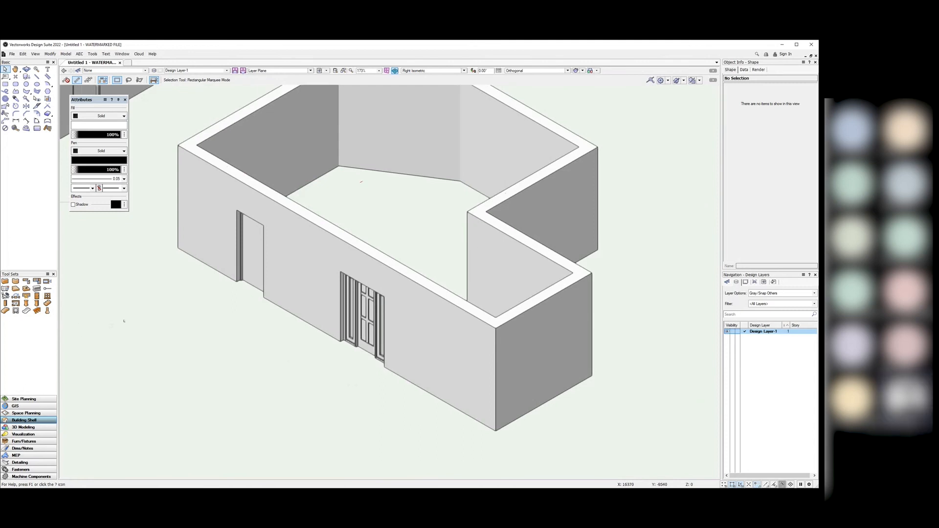
scroll(303, 386, "down", 3)
scroll(310, 378, "up", 3)
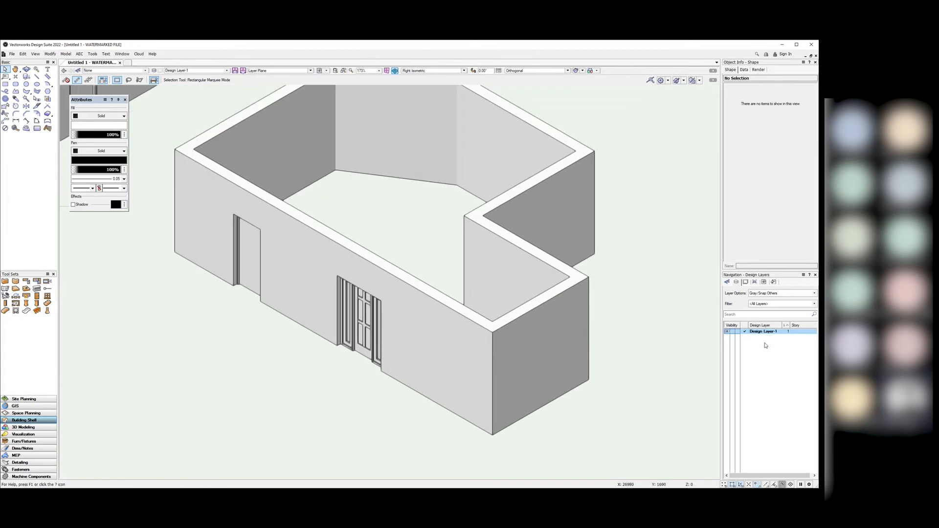
scroll(513, 361, "down", 3)
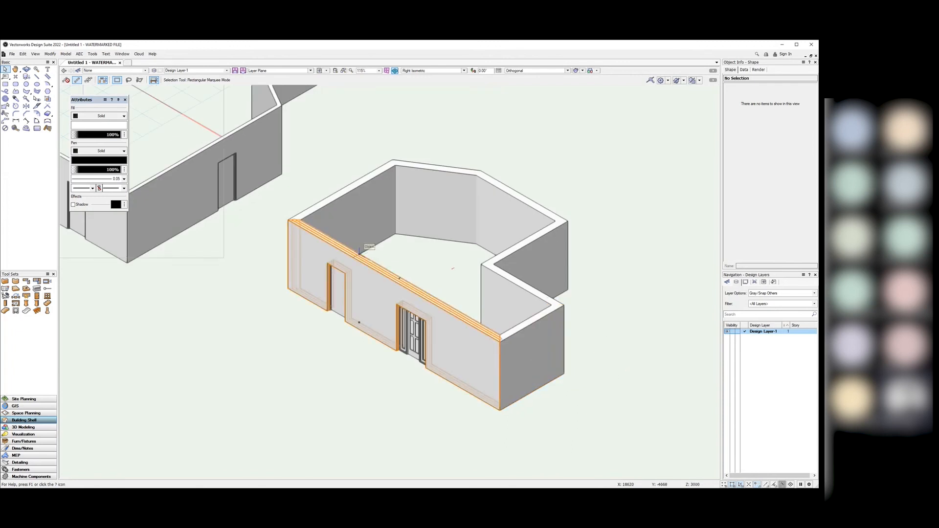
scroll(427, 267, "up", 3)
mouse_move(678, 198)
middle_mouse_down()
mouse_move(675, 226)
mouse_move(675, 183)
middle_mouse_up()
Step: Return to the Top/Plan view
left_click(459, 71)
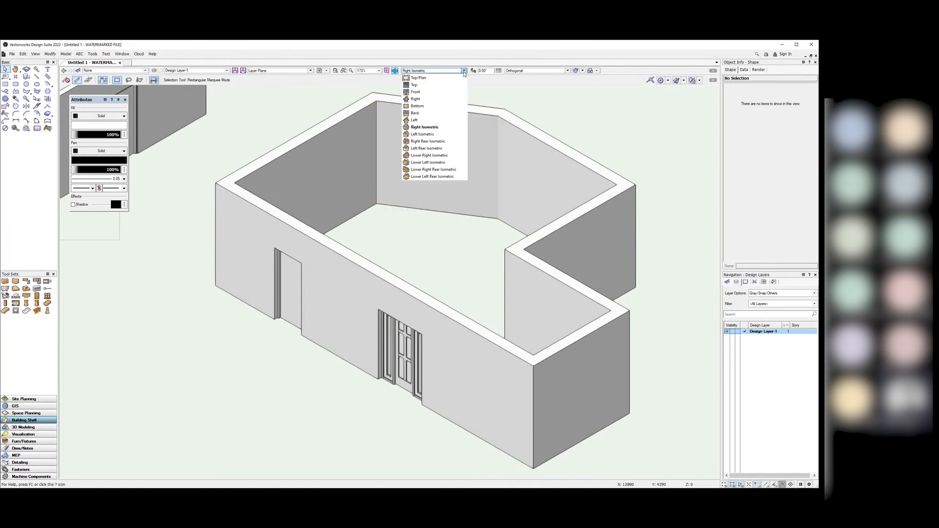
left_click(416, 85)
scroll(241, 314, "down", 6)
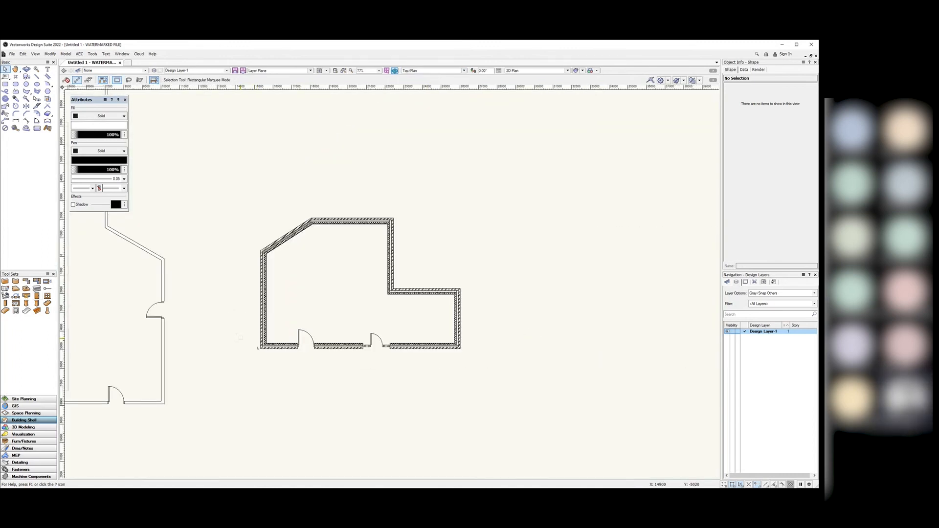
scroll(341, 303, "up", 3)
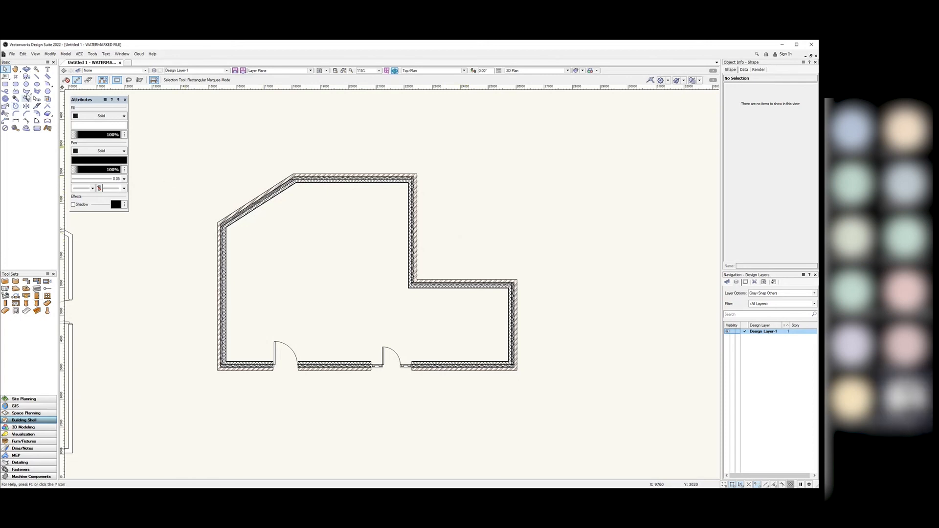
Step: Trace a rough polygon around the room by hand, then abandon the attempt
left_click(27, 93)
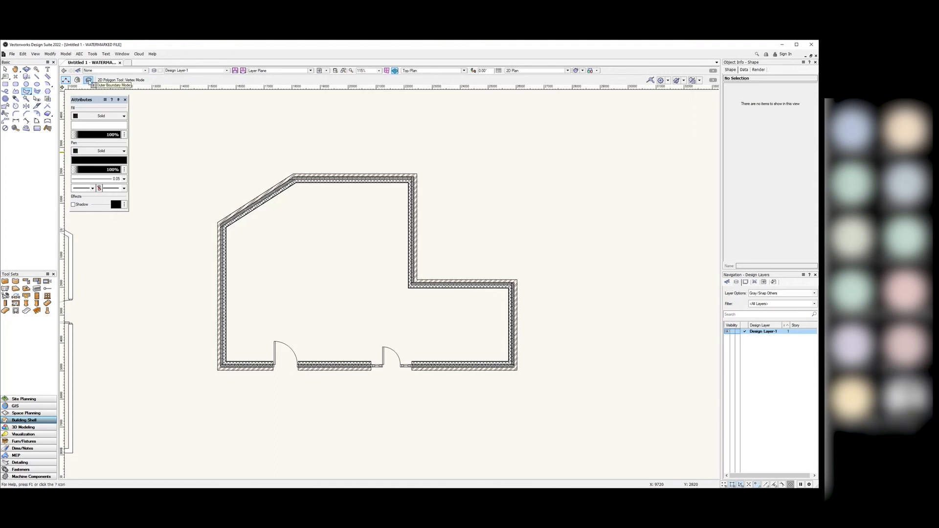
left_click(544, 147)
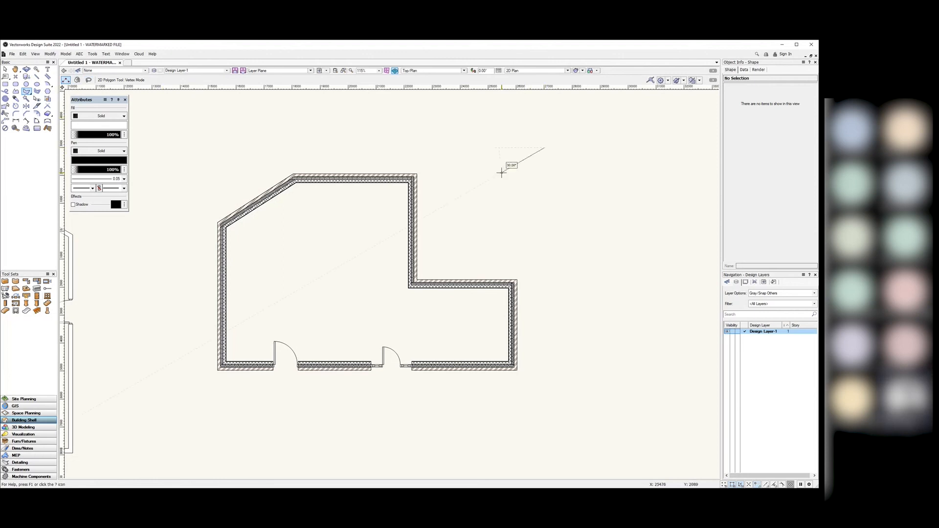
left_click(501, 172)
left_click(536, 207)
left_click(603, 217)
double_click(580, 175)
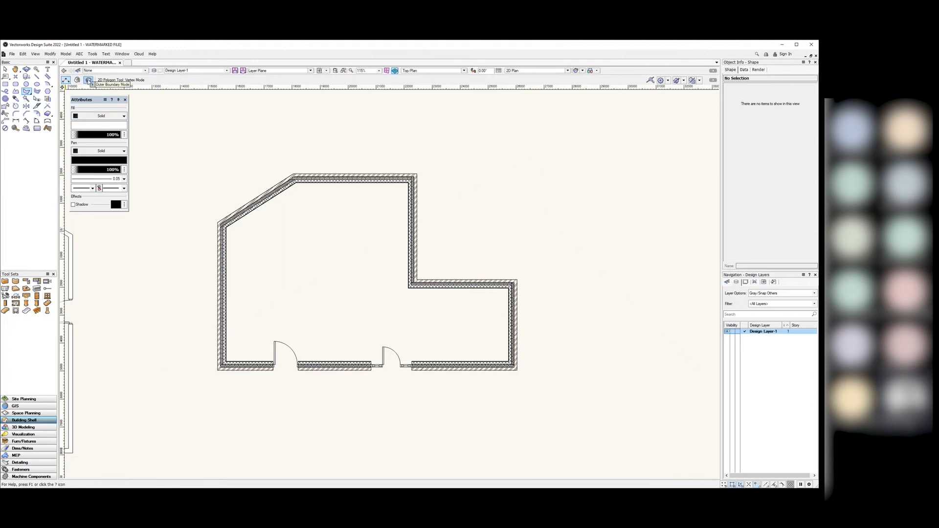
Step: Create a seven-vertex 59.27 sq m polygon around the walls using Outer Boundary mode
left_click(88, 80)
mouse_move(350, 137)
left_mouse_down()
mouse_move(273, 153)
mouse_move(184, 201)
mouse_move(138, 335)
mouse_move(248, 434)
mouse_move(503, 436)
mouse_move(602, 306)
mouse_move(568, 195)
mouse_move(455, 137)
left_mouse_up()
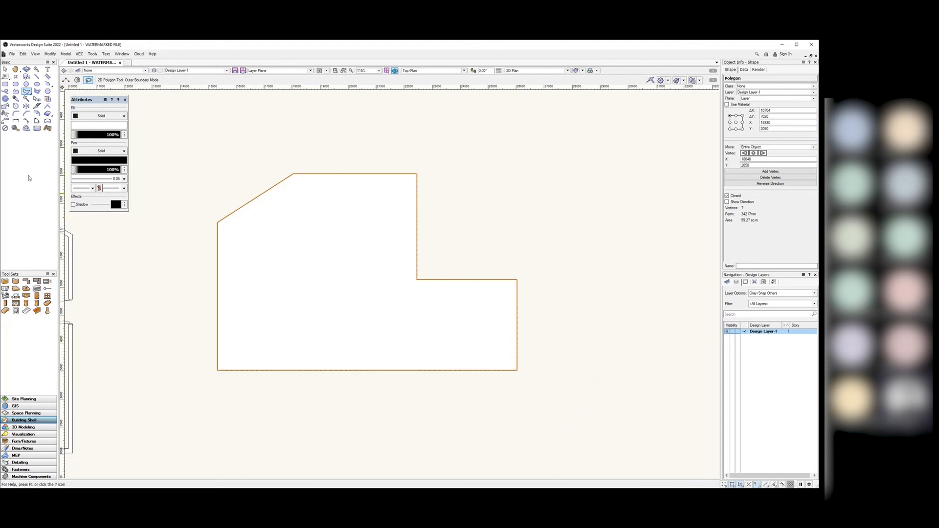
left_click(5, 69)
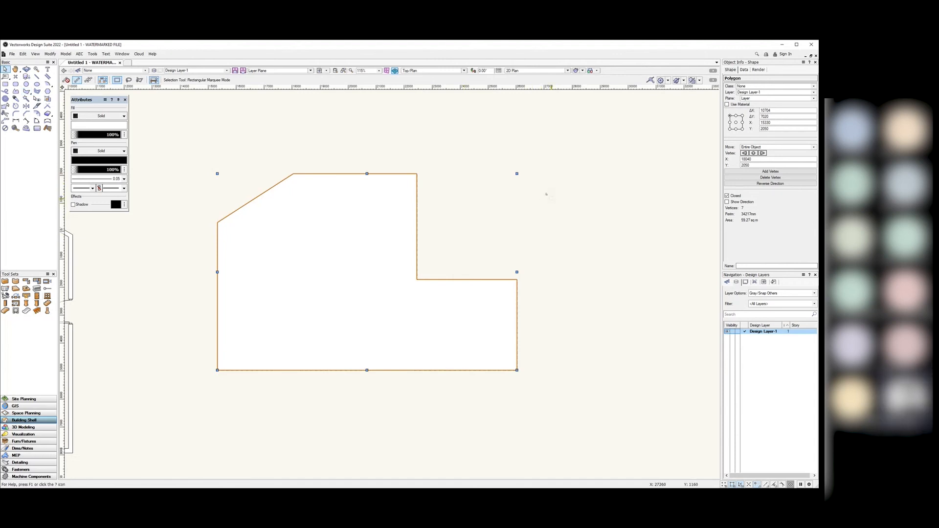
left_click(464, 70)
Step: Switch to Right Isometric view and clear the polygon selection
left_click(455, 127)
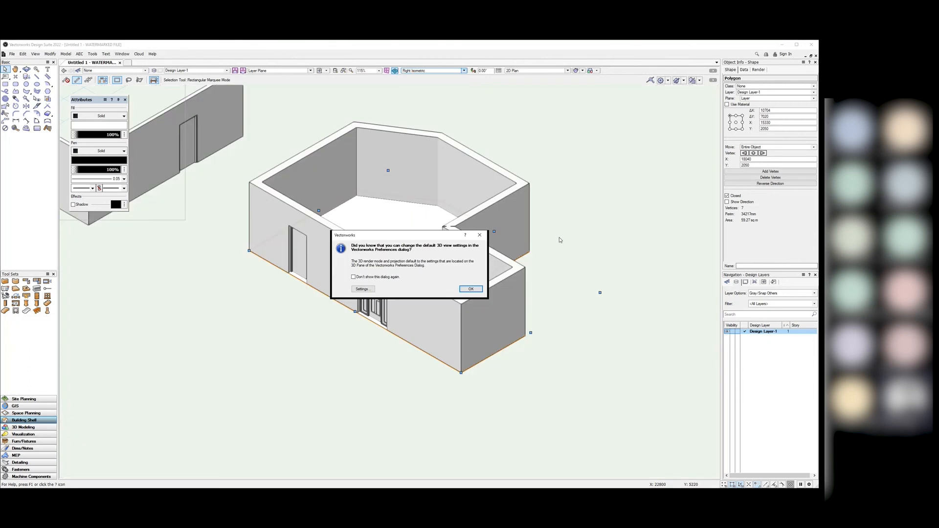
left_click(477, 291)
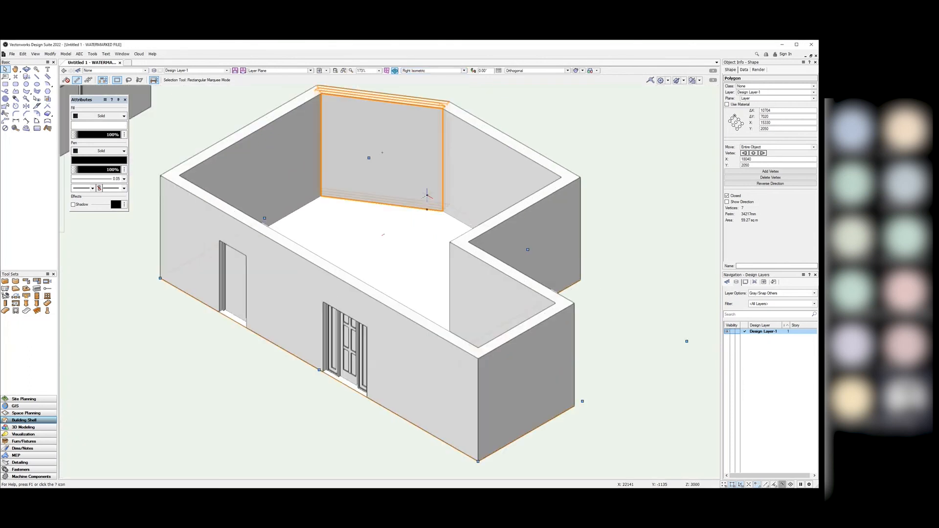
scroll(425, 193, "up", 3)
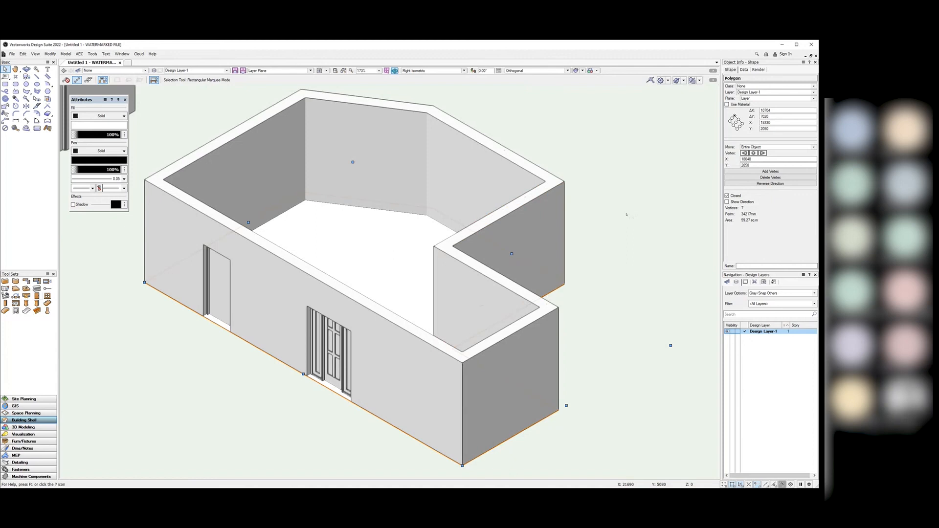
left_click(617, 208)
scroll(623, 238, "down", 2)
scroll(623, 238, "up", 2)
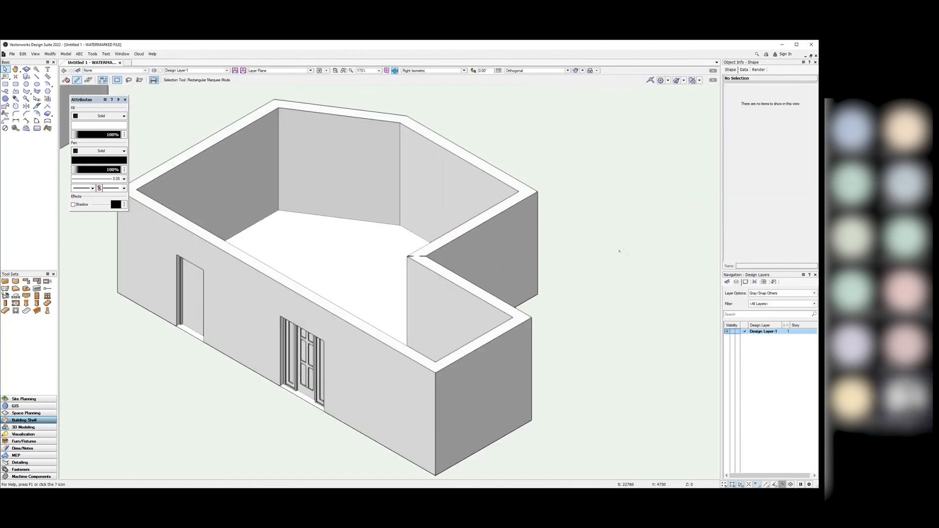
Step: Select the 59.27 sq m outline polygon and bring up the AEC menu
left_click(340, 264)
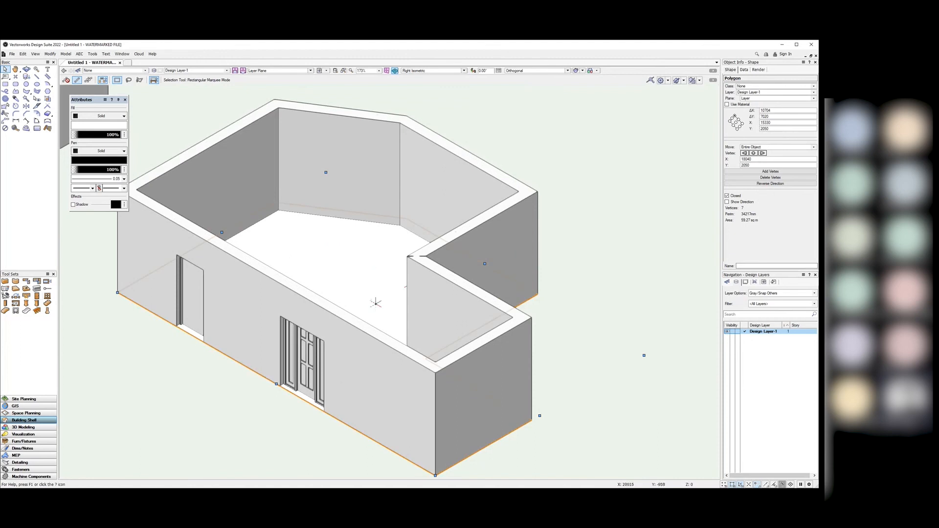
scroll(374, 301, "down", 1)
scroll(361, 292, "up", 1)
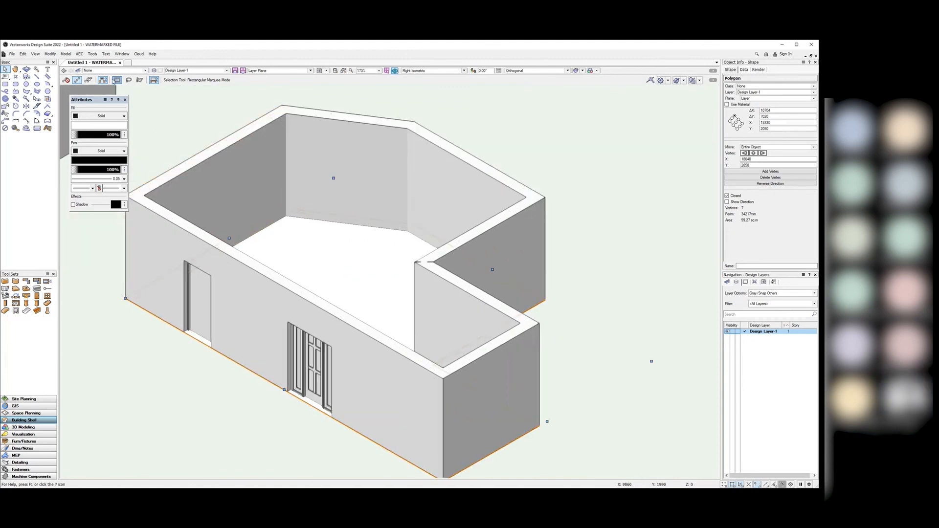
left_click(79, 54)
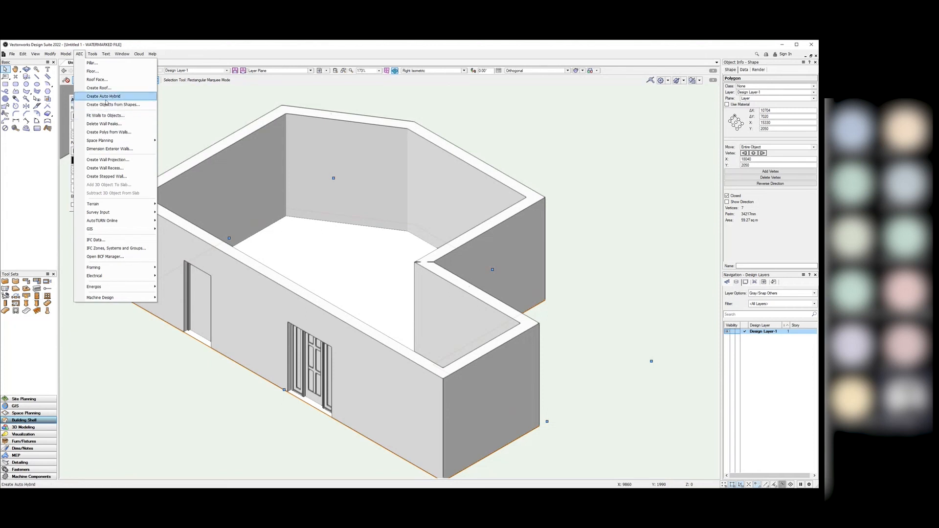
Step: Create a floor from the outline polygon with thickness 200 and bottom Z -200
left_click(79, 54)
left_click(80, 55)
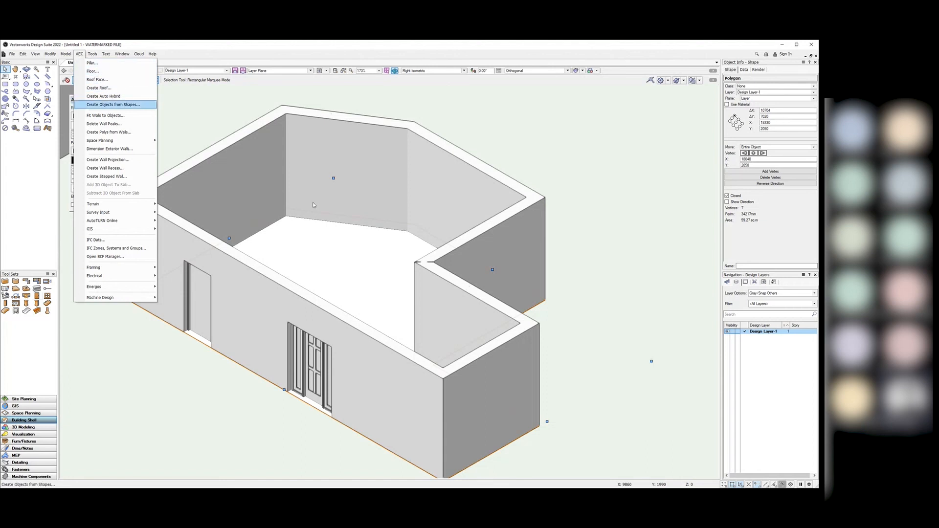
left_click(106, 71)
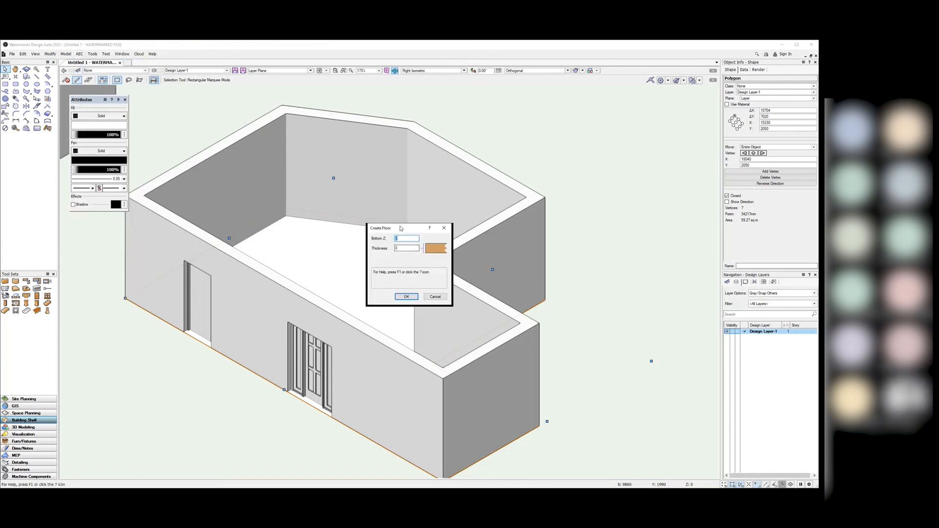
left_click_drag(400, 228, 620, 155)
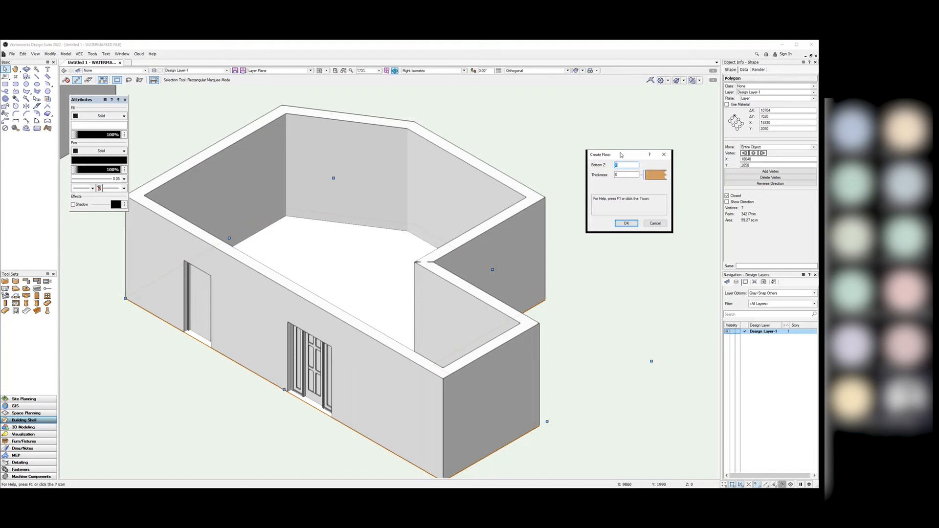
double_click(620, 175)
type("200")
left_click(621, 165)
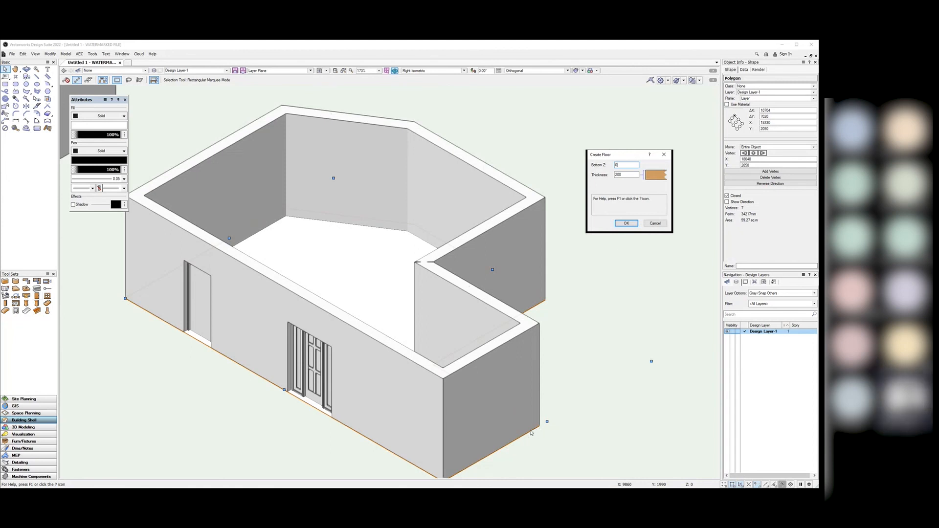
mouse_move(625, 166)
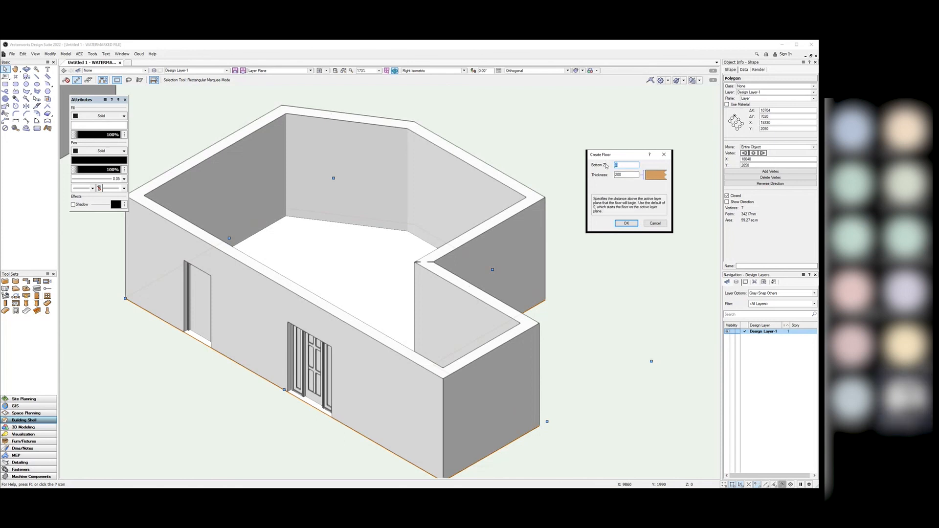
type("200")
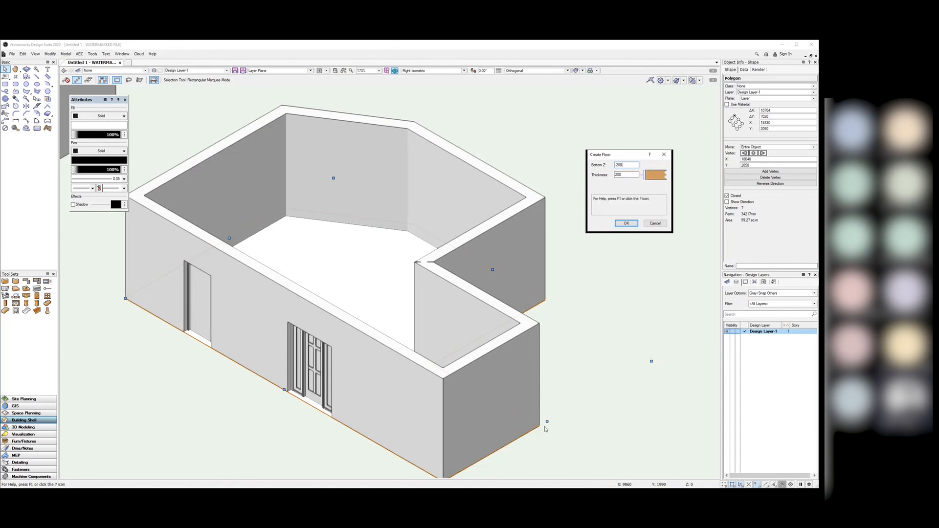
left_click(627, 223)
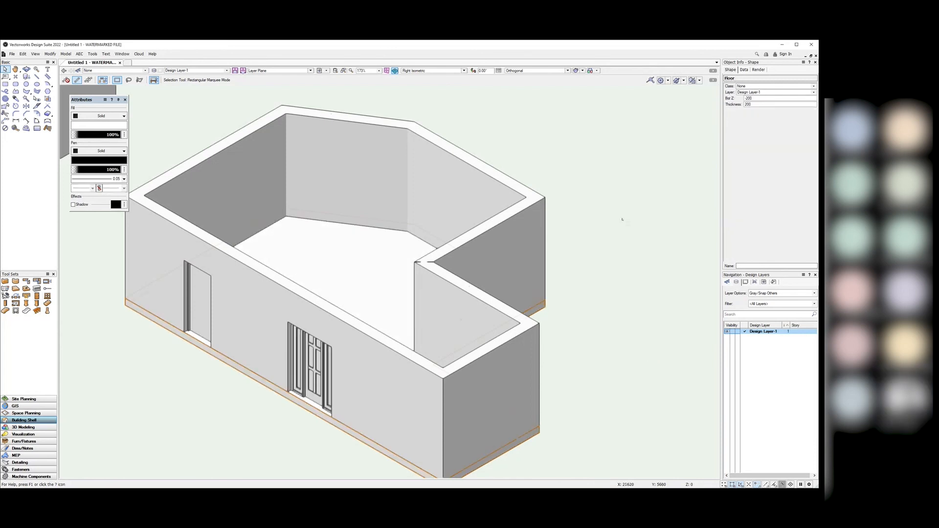
Step: Decline the backup reminder and select the new floor slab
left_click(460, 289)
left_click(602, 306)
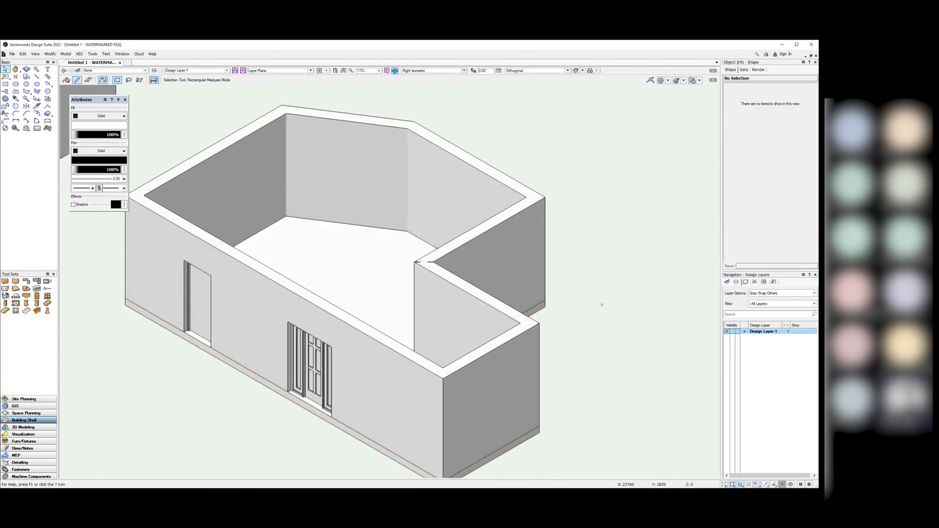
scroll(624, 280, "down", 2)
scroll(601, 356, "up", 2)
scroll(638, 327, "down", 2)
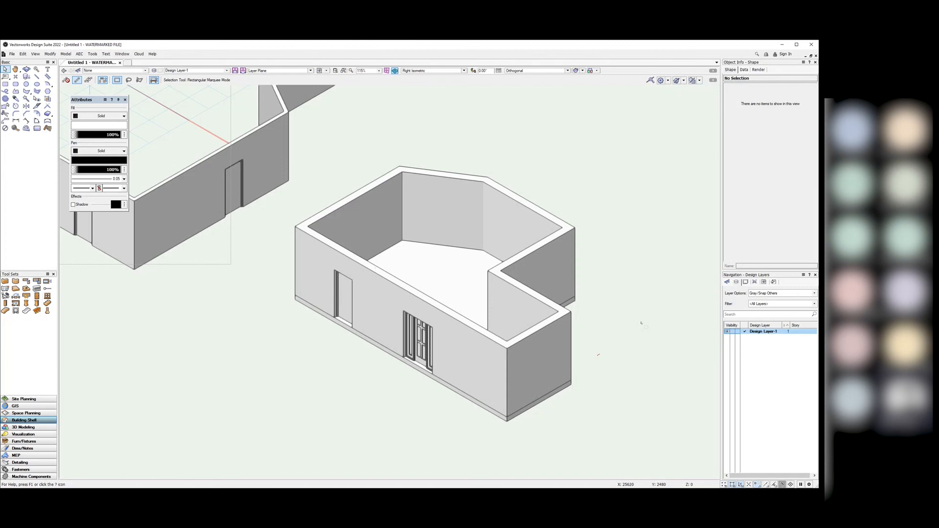
scroll(643, 322, "up", 2)
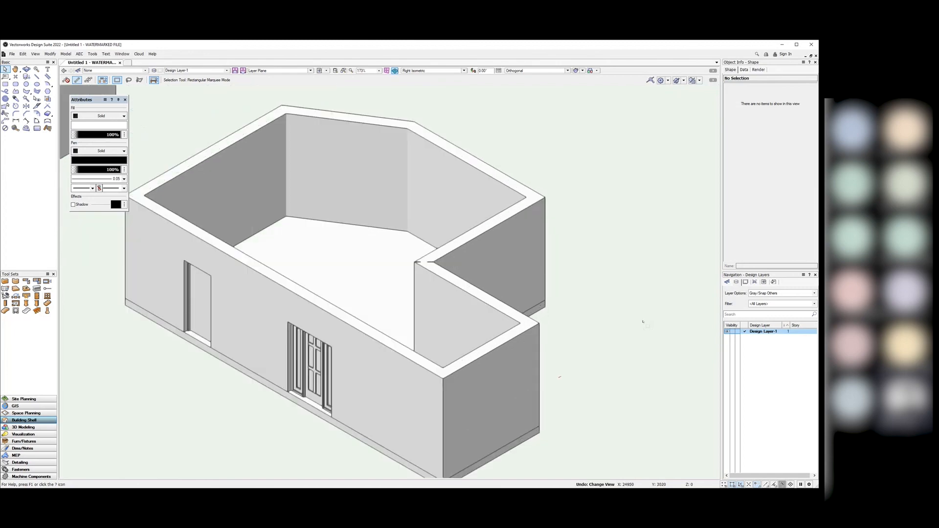
left_click(386, 278)
scroll(496, 153, "down", 1)
Step: Undo the floor and its outline polygon, then return to Top/Plan view
key("ctrl+5")
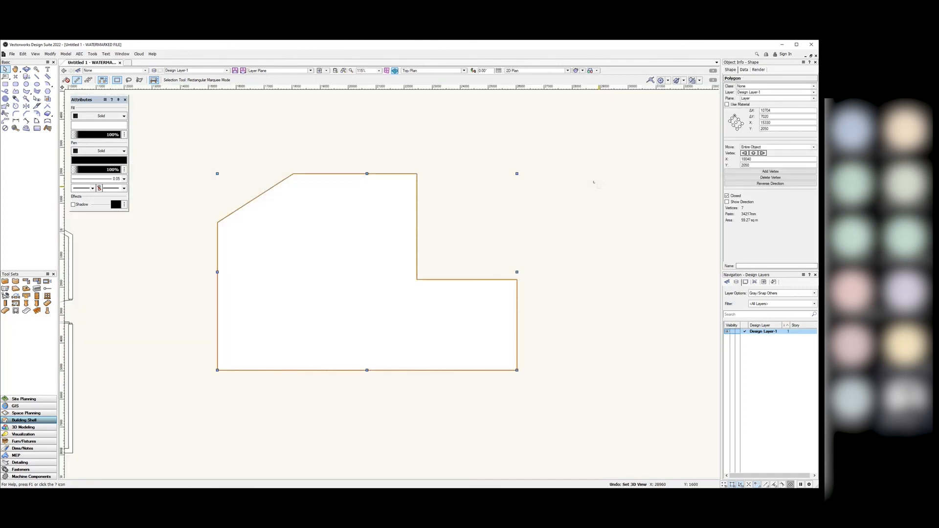
key("ctrl+z")
key("ctrl+z")
key("ctrl+z")
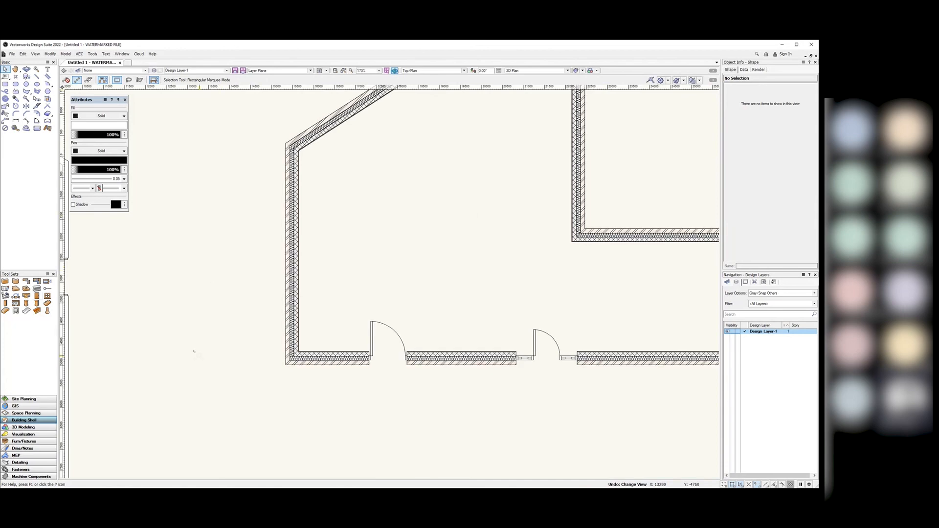
key("ctrl+z")
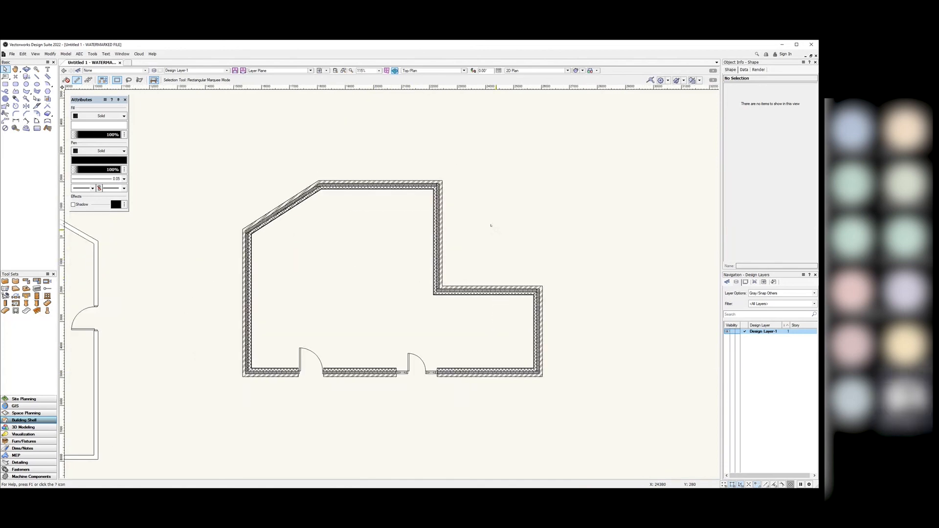
left_click(424, 71)
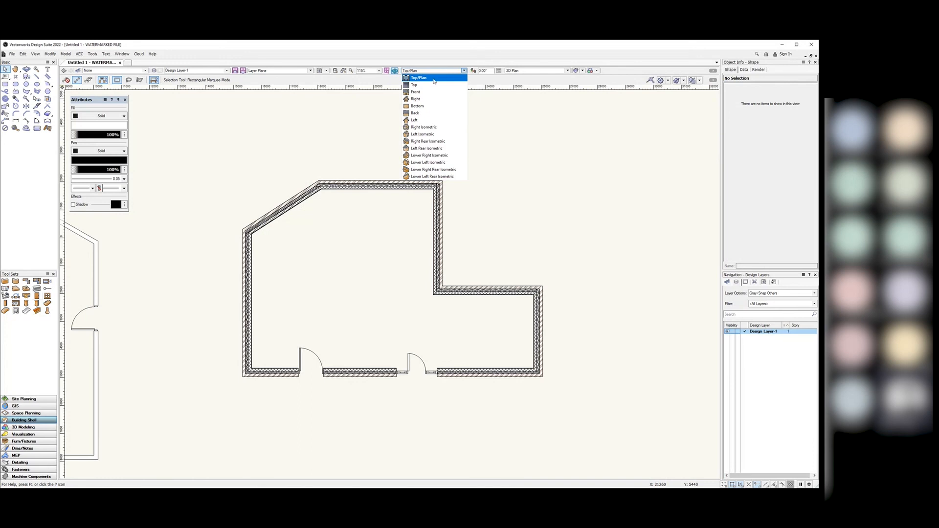
left_click(433, 77)
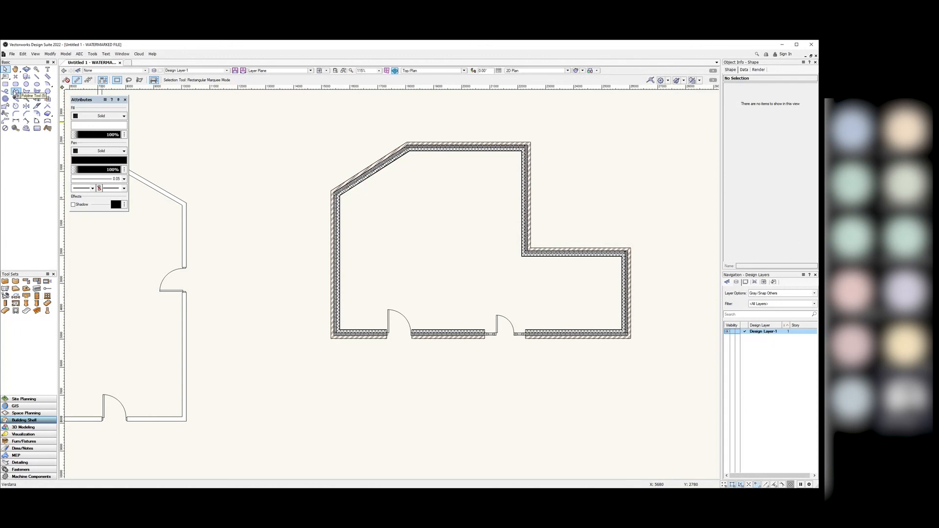
Step: Trace the room's outer wall boundary with the Polygon tool and switch to Right Isometric
left_click(26, 91)
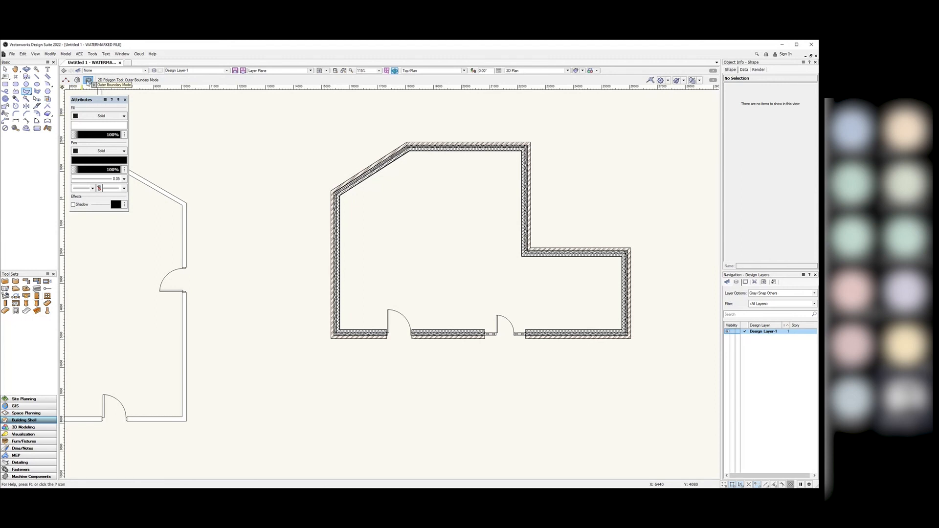
mouse_move(456, 121)
left_mouse_down()
mouse_move(273, 239)
mouse_move(268, 324)
mouse_move(558, 400)
mouse_move(697, 294)
mouse_move(649, 159)
mouse_move(465, 112)
left_mouse_up()
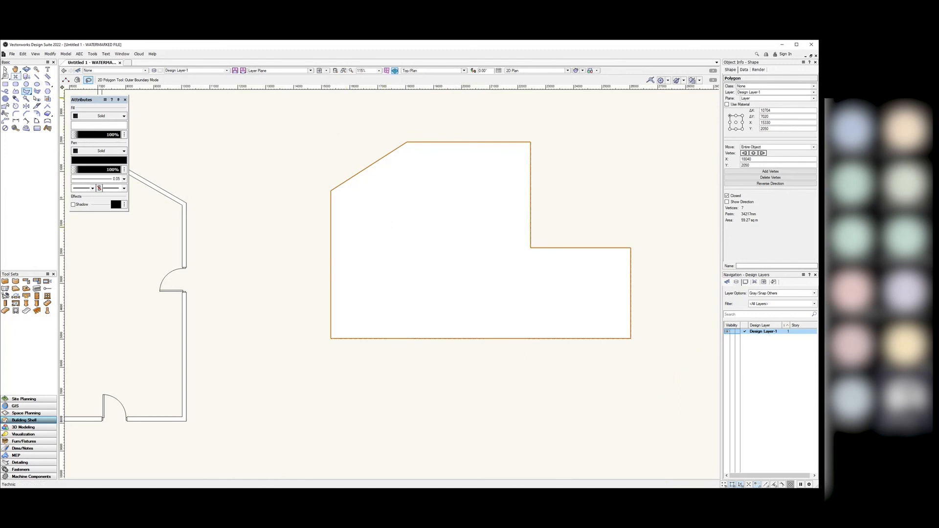
key("x")
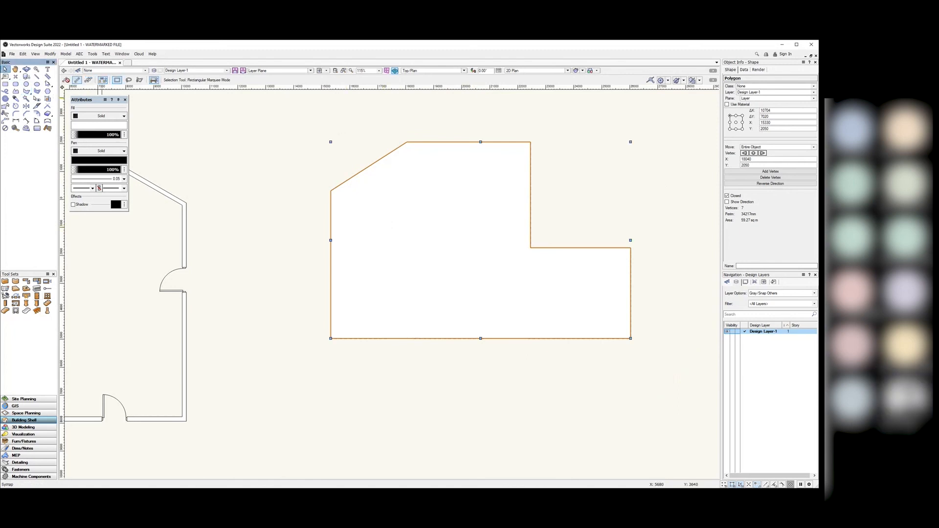
left_click(464, 70)
left_click(435, 127)
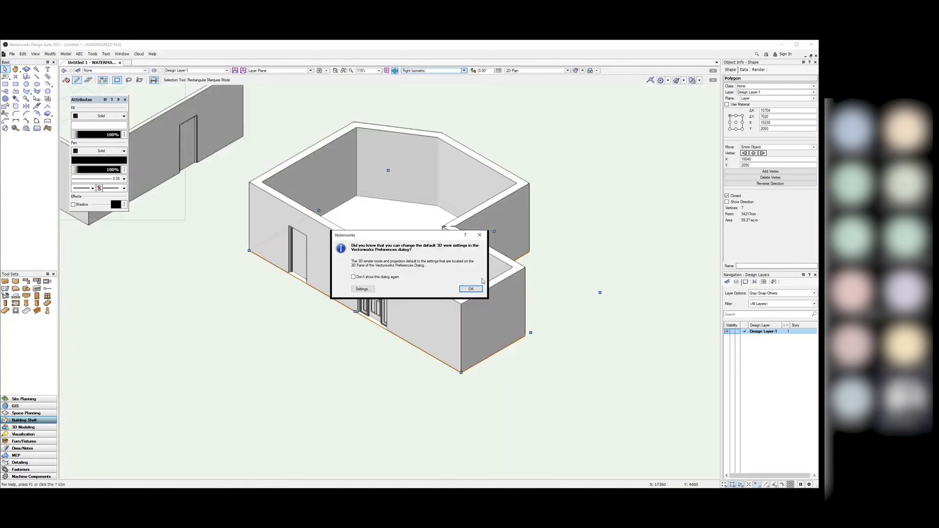
left_click(480, 234)
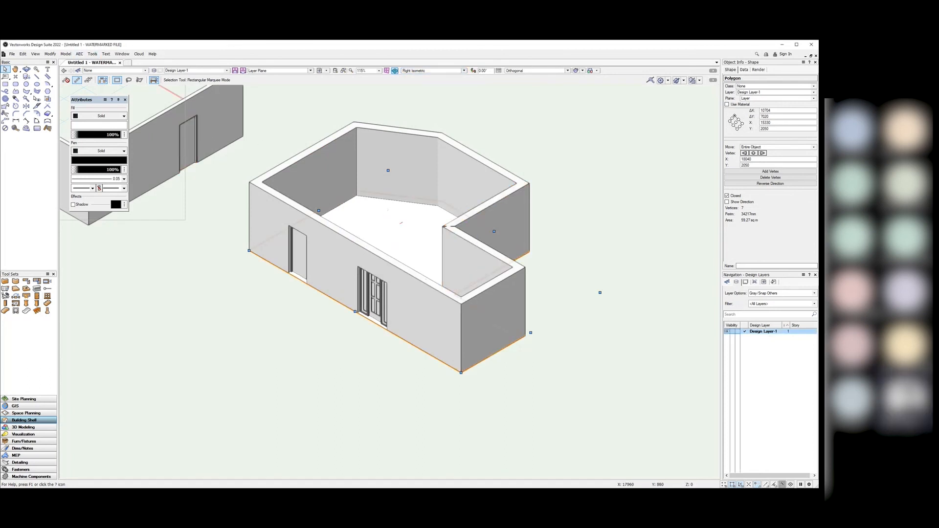
Step: Create a 200-thick floor slab from the outline via AEC > Floor
left_click(79, 54)
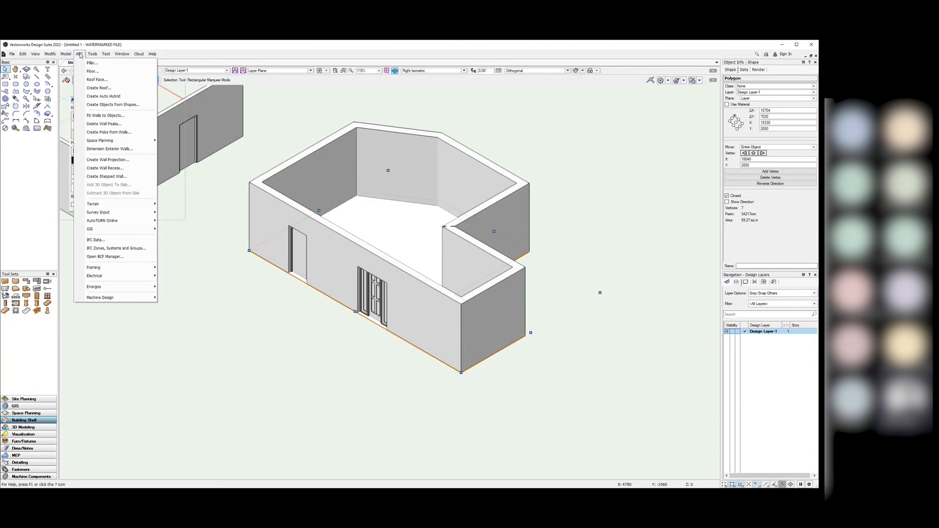
left_click(96, 73)
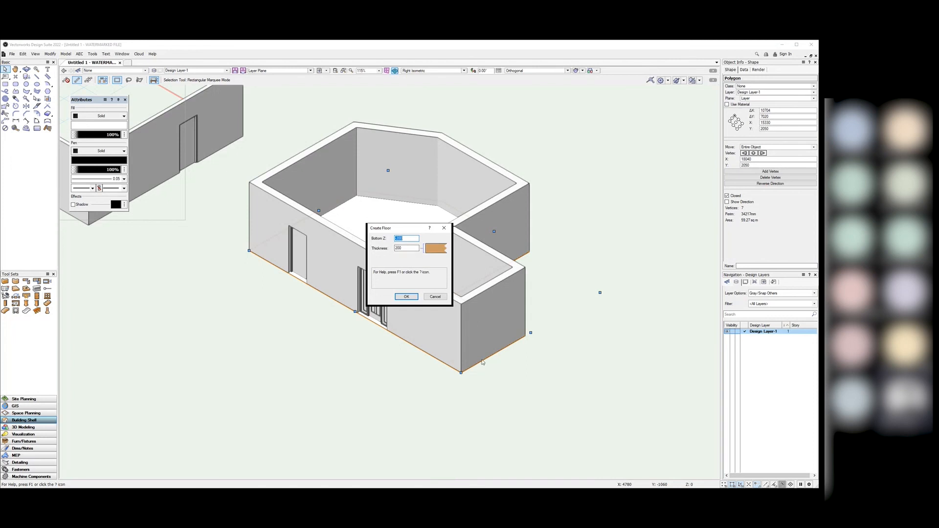
left_click(403, 297)
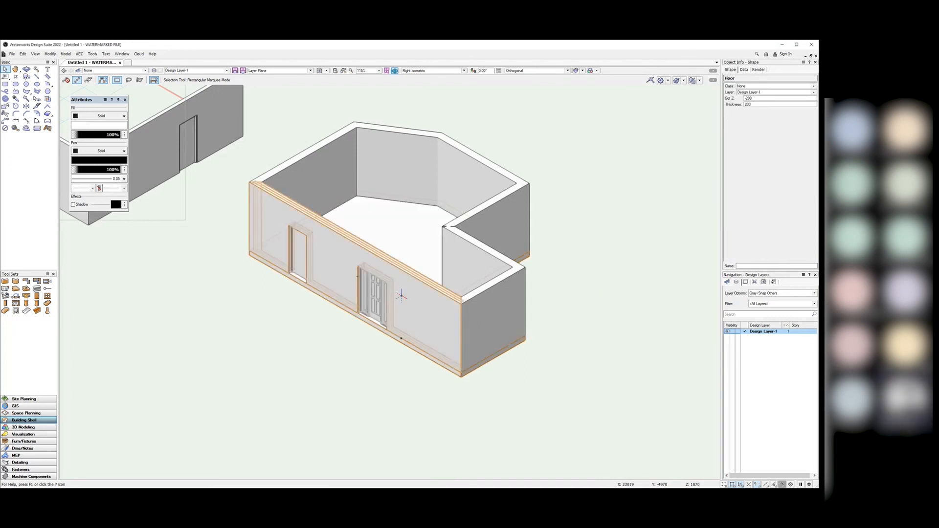
left_click(574, 298)
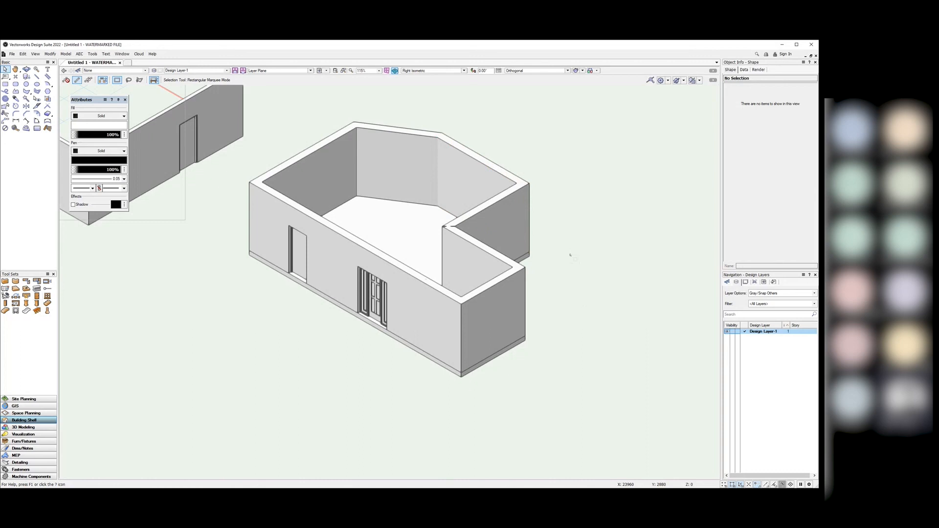
Step: Add Design Layer-2 with elevation 3000 and layer wall height 3000
right_click(761, 349)
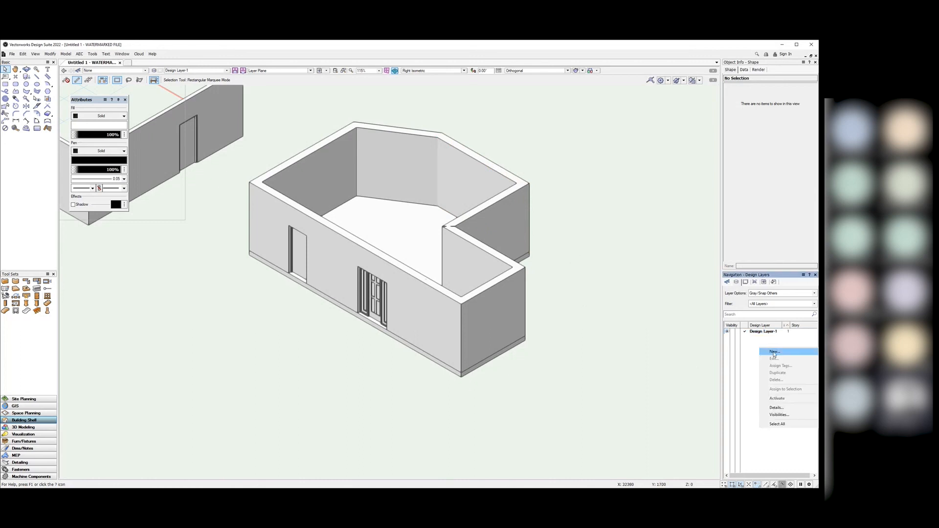
left_click(773, 352)
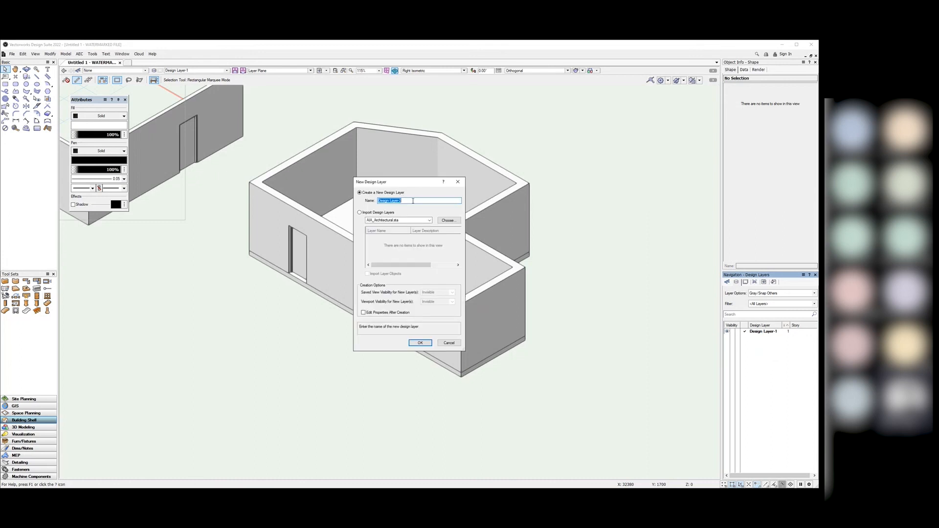
left_click(364, 313)
left_click(419, 342)
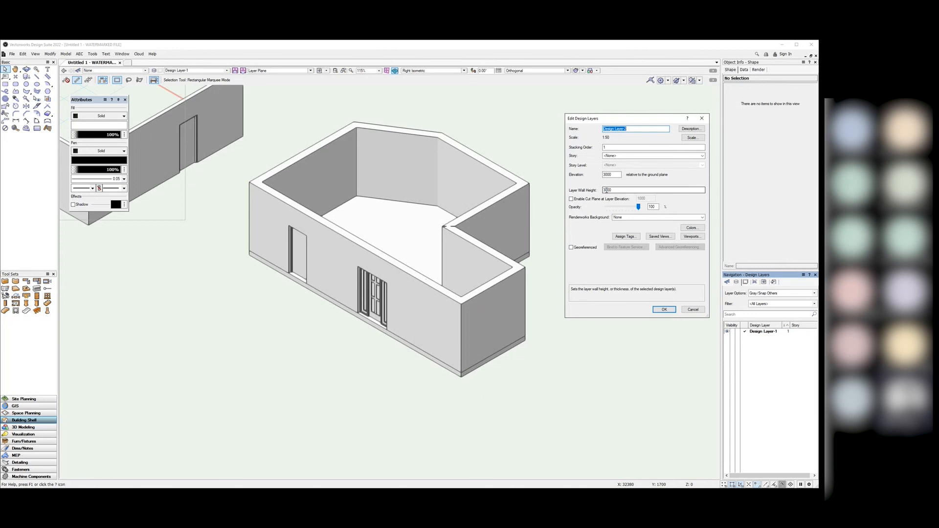
left_click(662, 310)
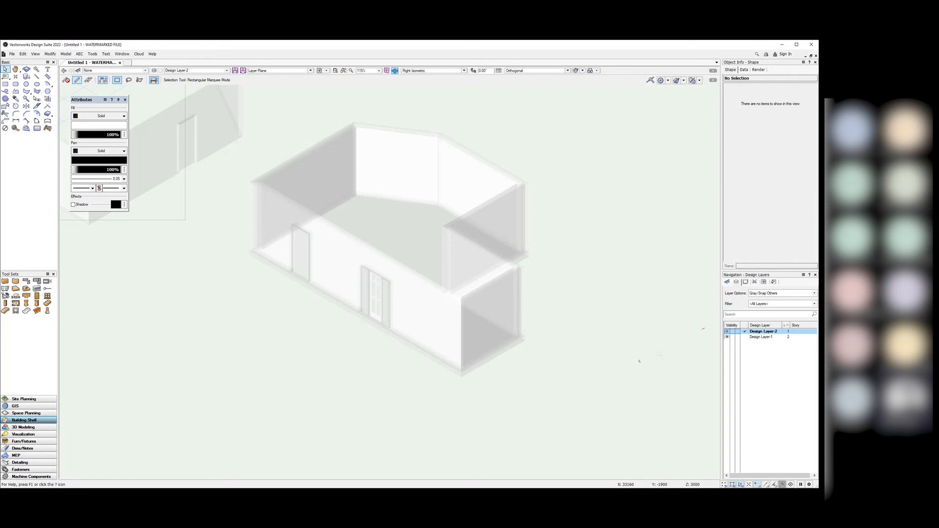
scroll(571, 387, "up", 2)
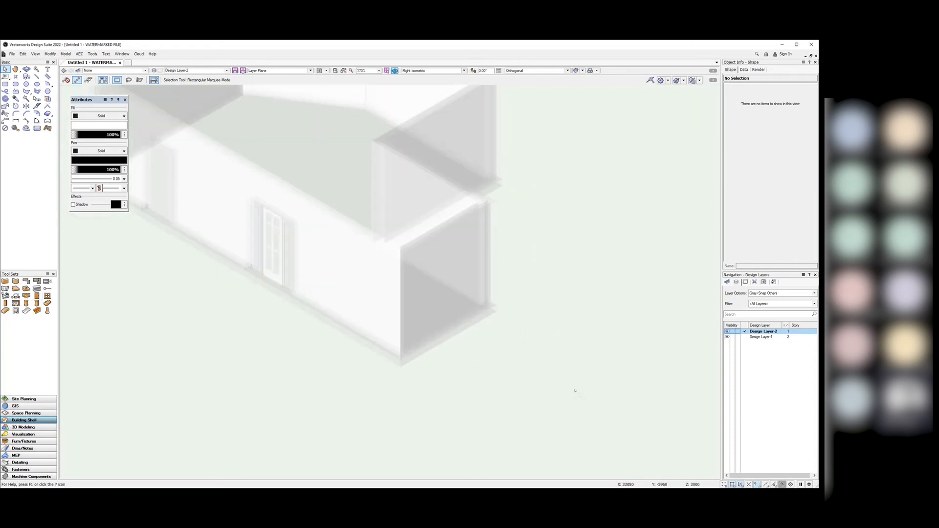
scroll(575, 391, "down", 4)
scroll(513, 331, "up", 2)
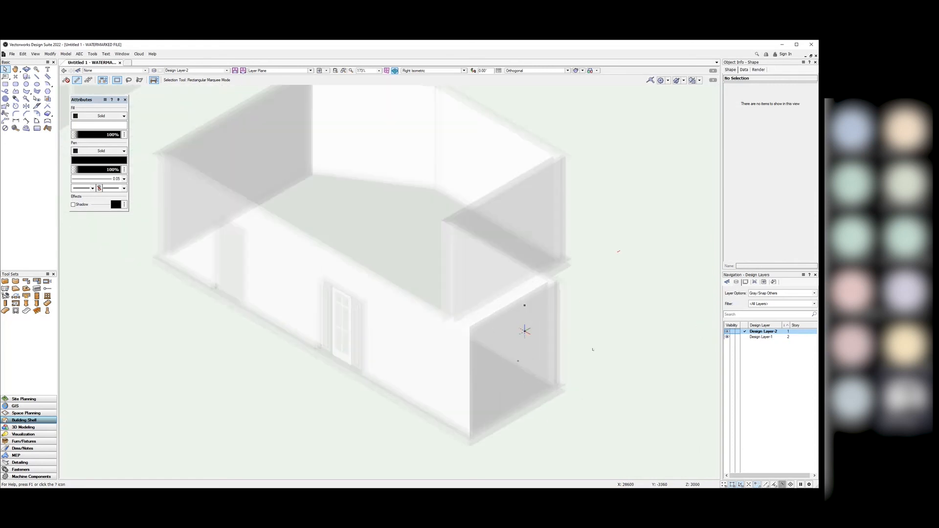
scroll(596, 361, "down", 1)
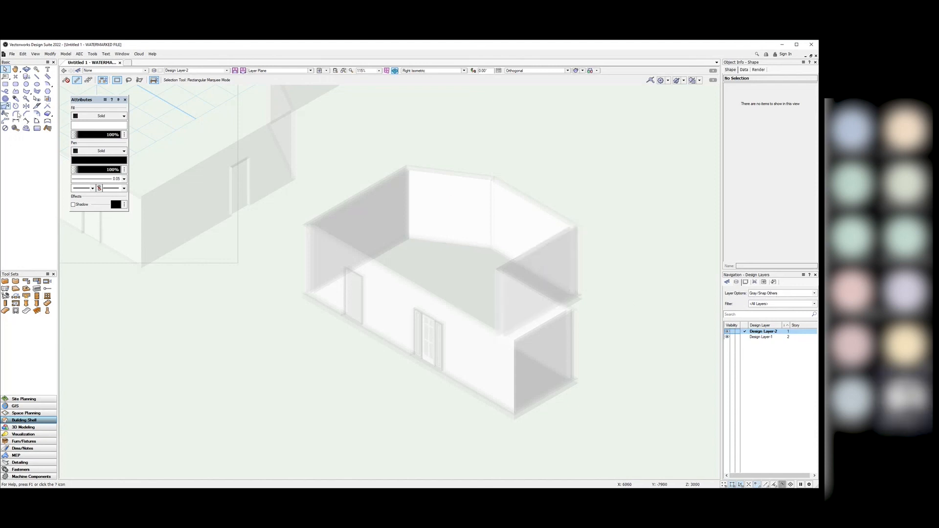
Step: Start a line at the wall endpoint, then switch to Top/Plan view and zoom in
left_click(36, 76)
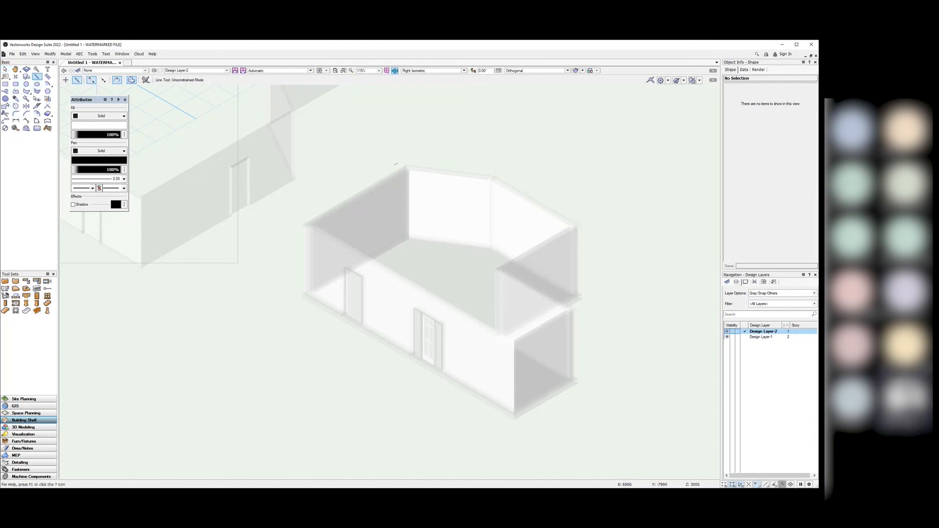
left_click(304, 225)
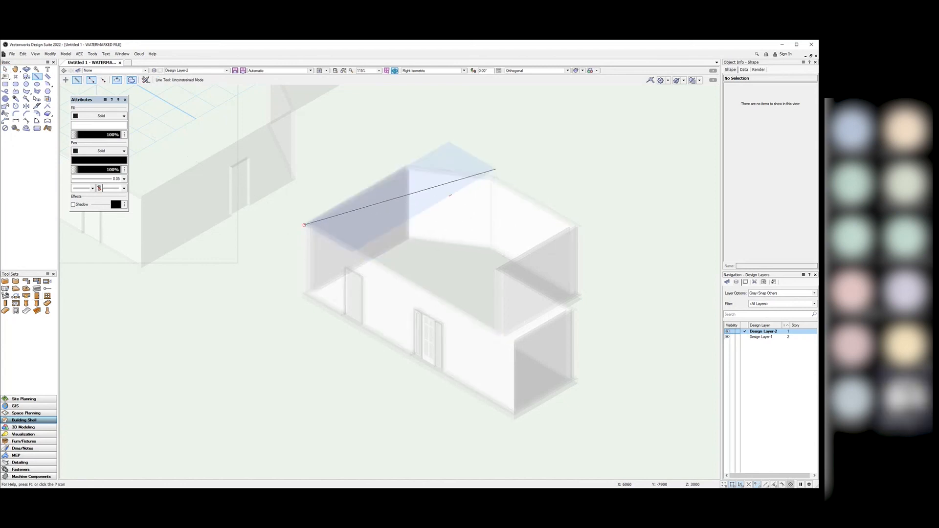
left_click(464, 71)
left_click(420, 78)
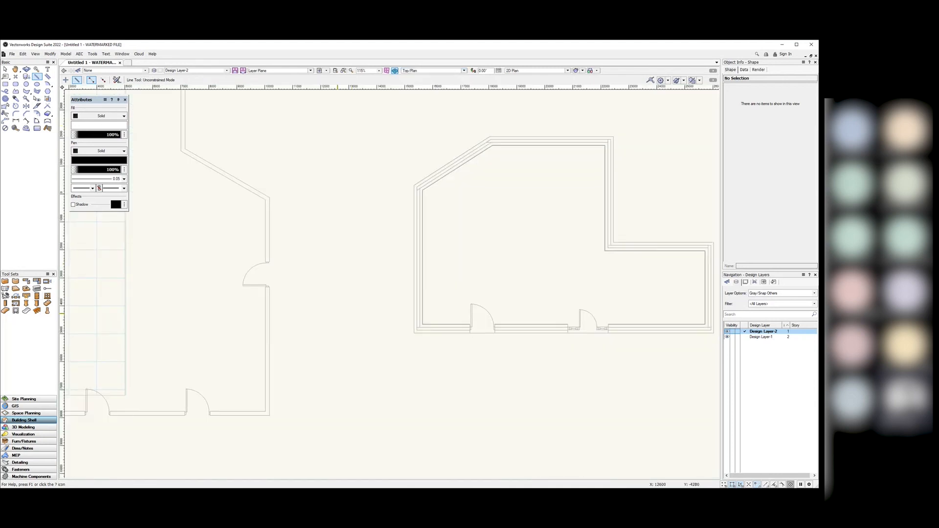
scroll(581, 271, "up", 2)
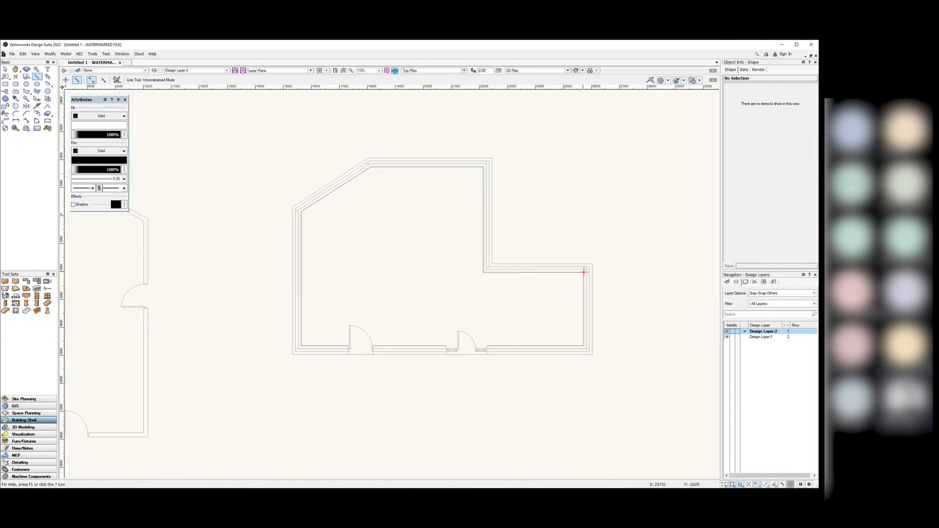
Step: Trace a 2D polygon around the building outline, then return to the Selection tool
left_click(26, 91)
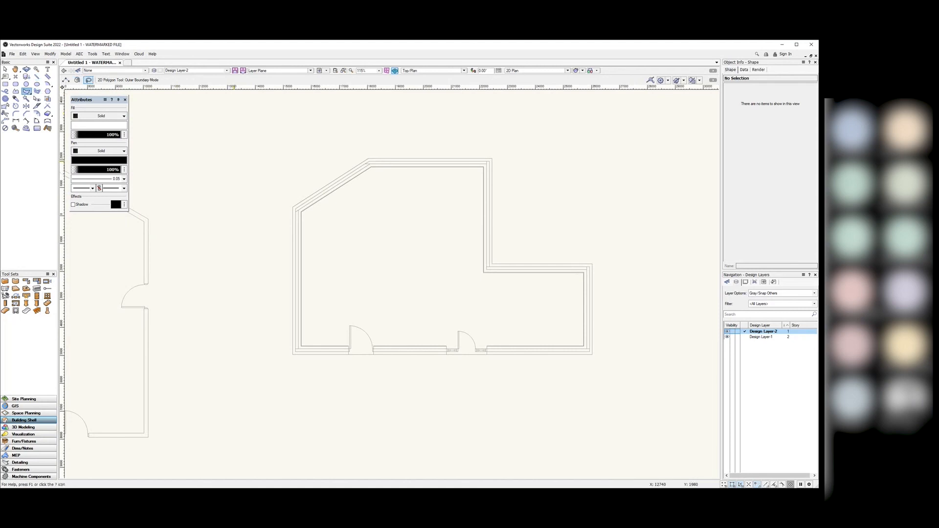
mouse_move(468, 130)
left_mouse_down()
mouse_move(280, 157)
mouse_move(293, 405)
mouse_move(652, 377)
mouse_move(631, 162)
left_mouse_up()
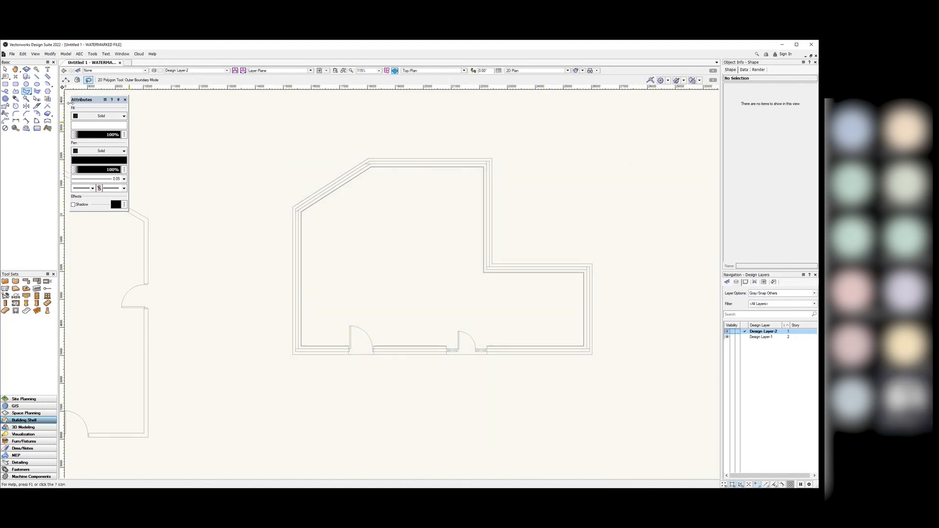
left_click(5, 70)
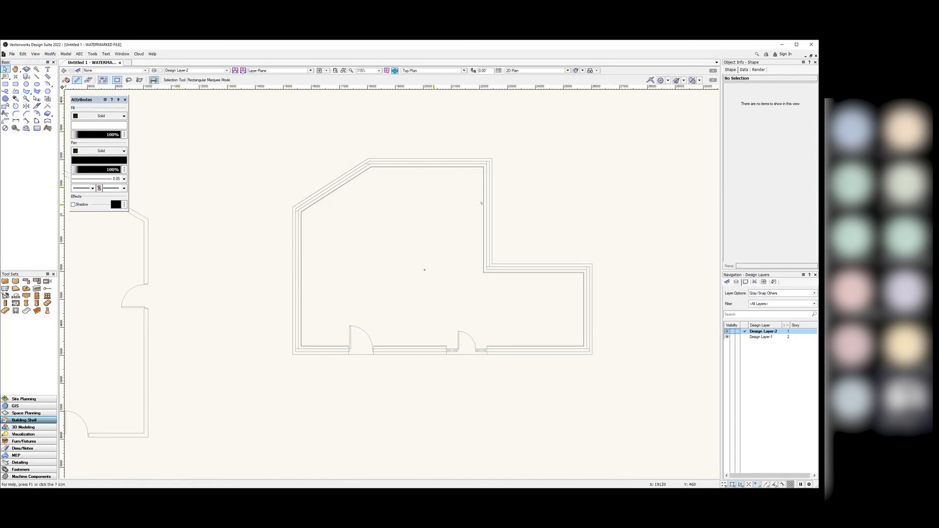
left_click(464, 71)
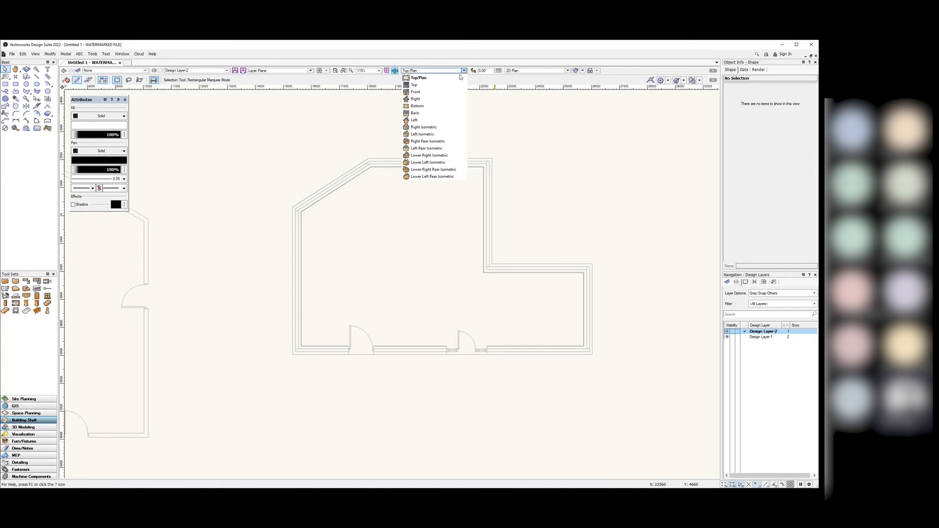
Step: Switch to Right Isometric and set Layer Options to Show/Snap/Modify Others
left_click(430, 126)
left_click(482, 291)
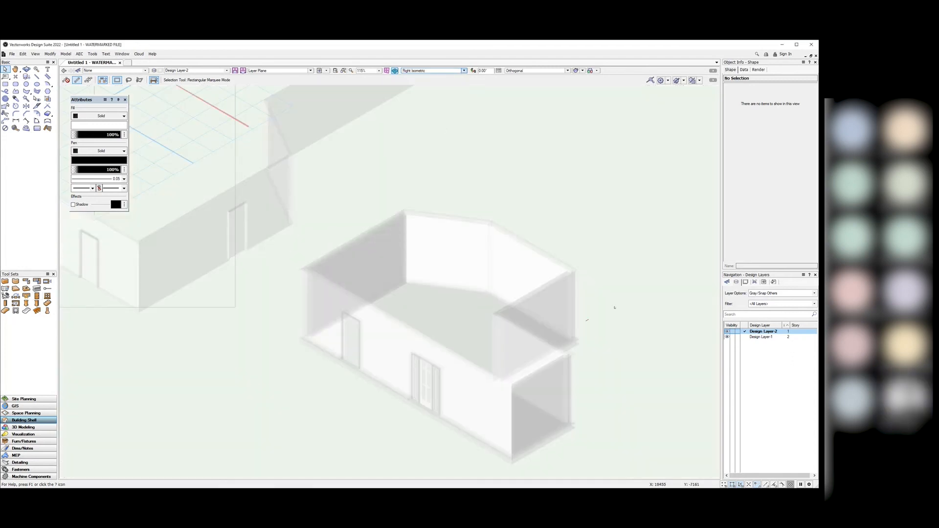
left_click(811, 292)
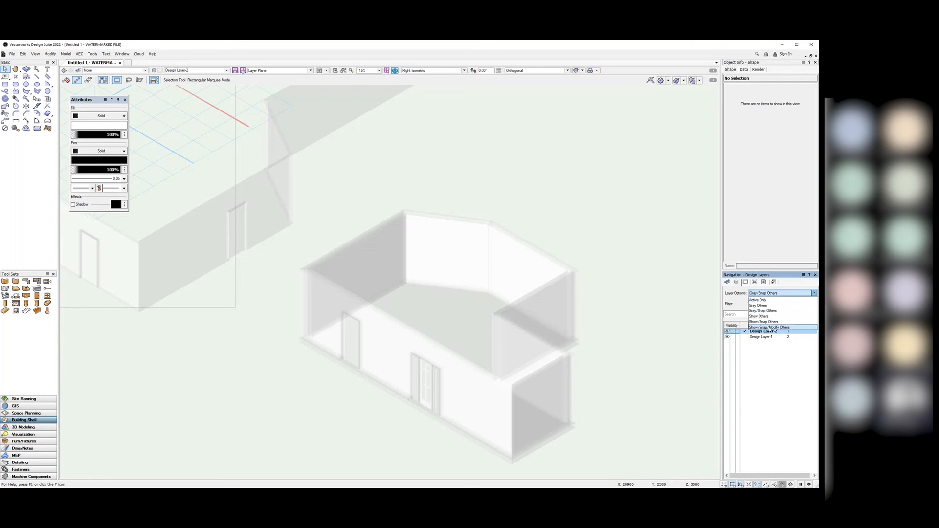
left_click(770, 327)
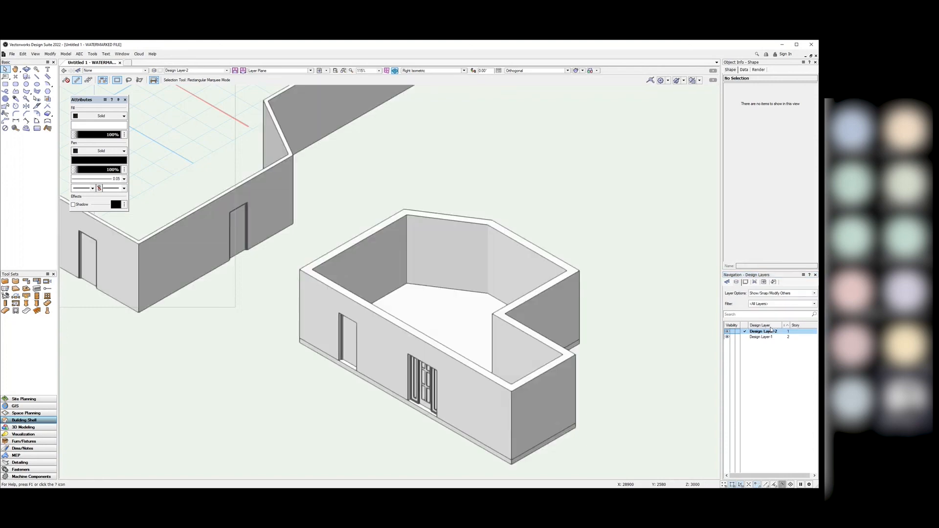
scroll(603, 393, "down", 2)
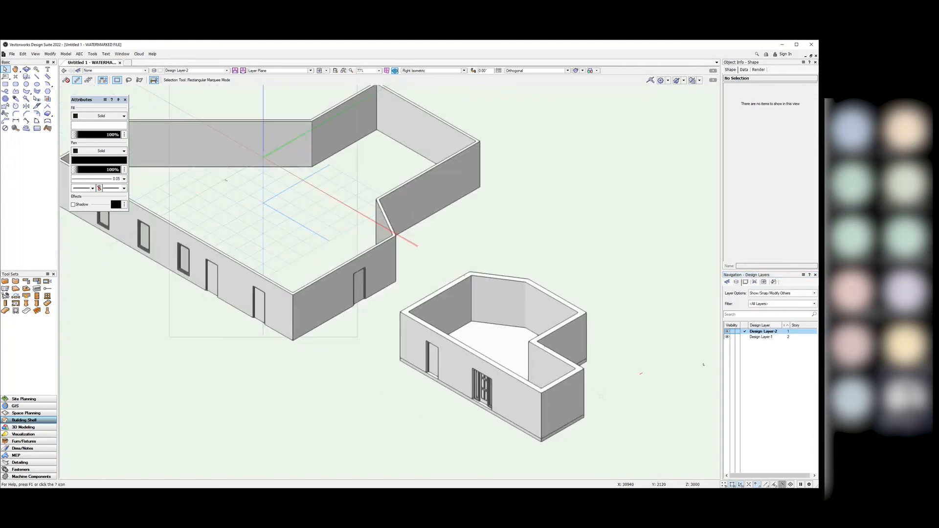
scroll(596, 322, "up", 2)
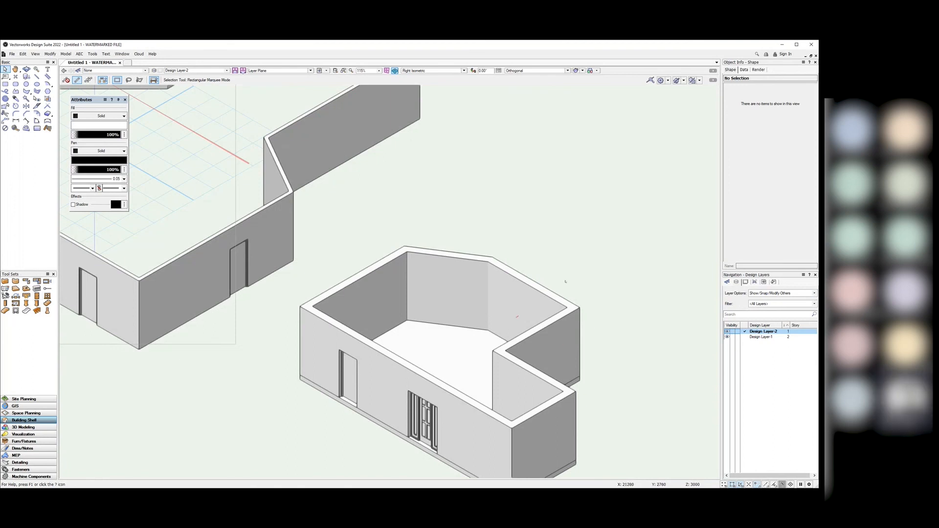
scroll(565, 282, "down", 2)
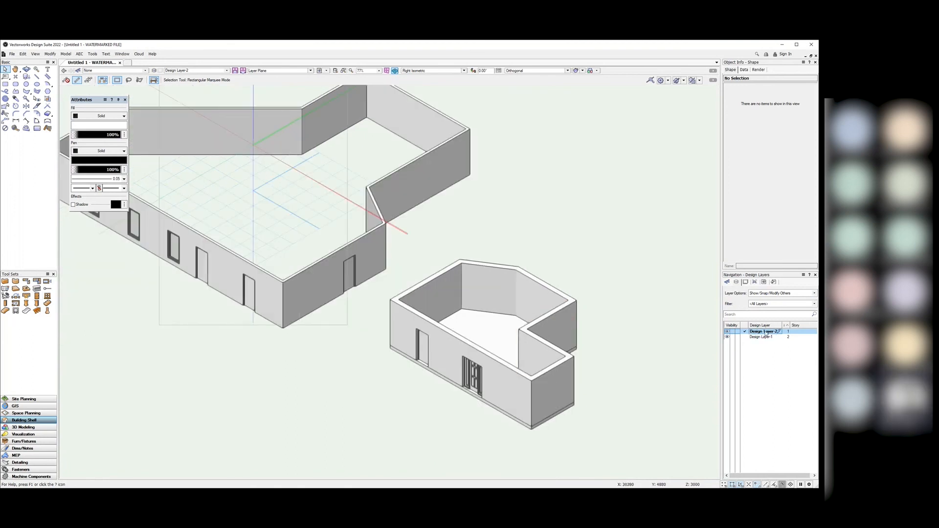
Step: Try moving the small building's right wall outward, then undo it and deselect
left_click_drag(574, 321, 618, 341)
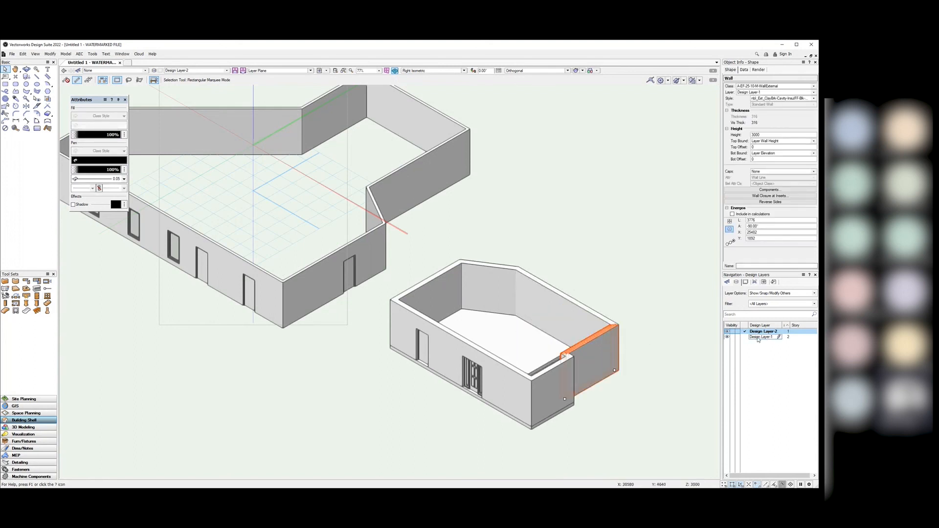
key("ctrl+z")
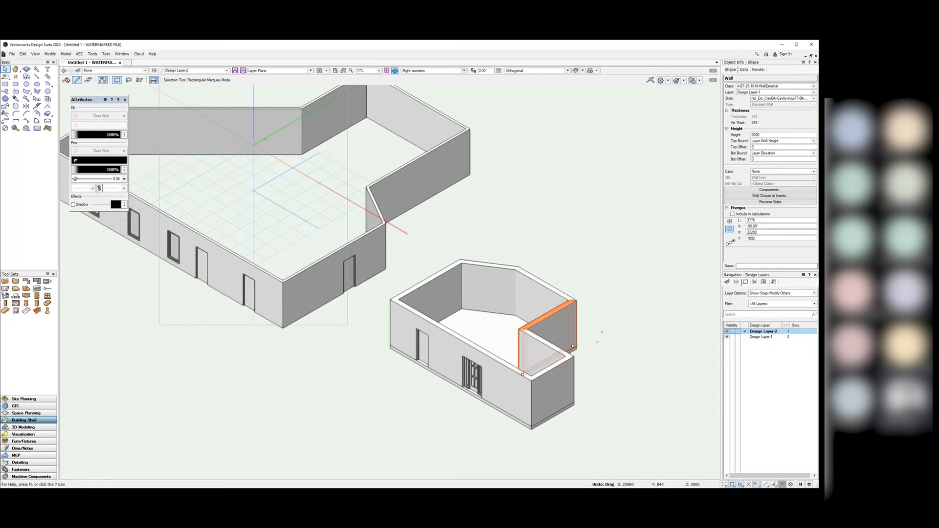
left_click(616, 316)
left_click(804, 293)
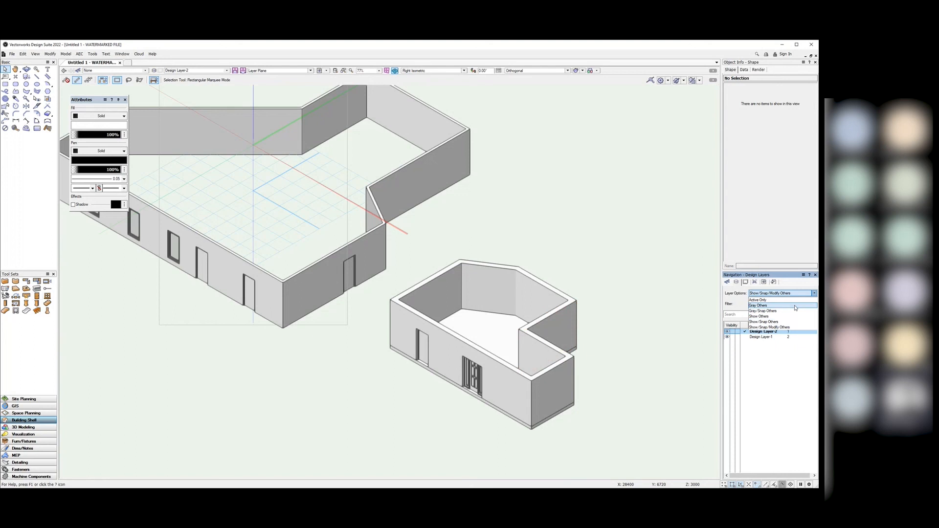
Step: Set Layer Options to Show/Snap/Modify Others, activate Design Layer-1, and marquee-select the small building's walls
left_click(776, 300)
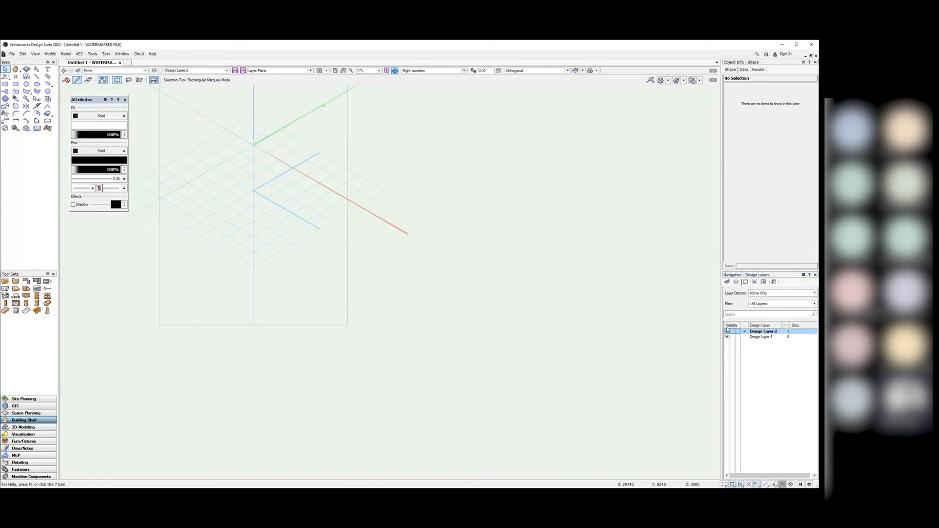
left_click(778, 293)
left_click(777, 306)
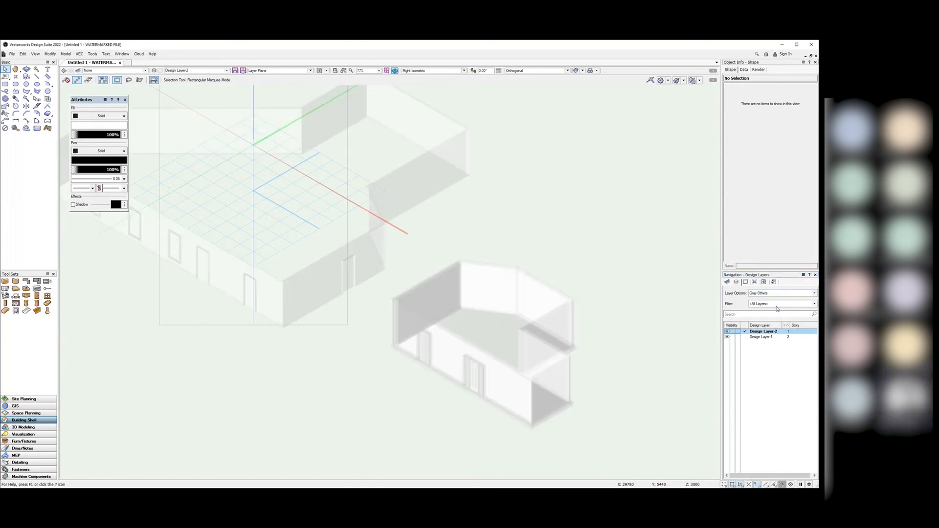
left_click(771, 294)
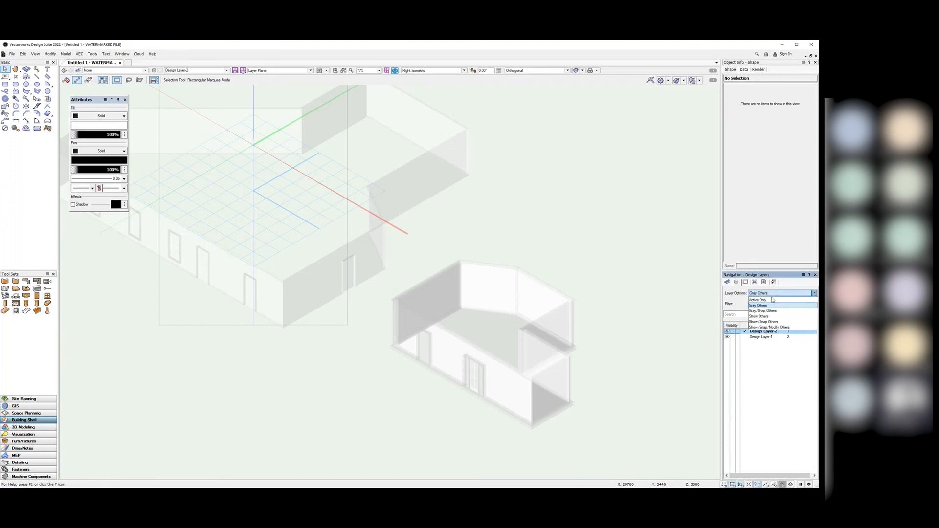
left_click(772, 328)
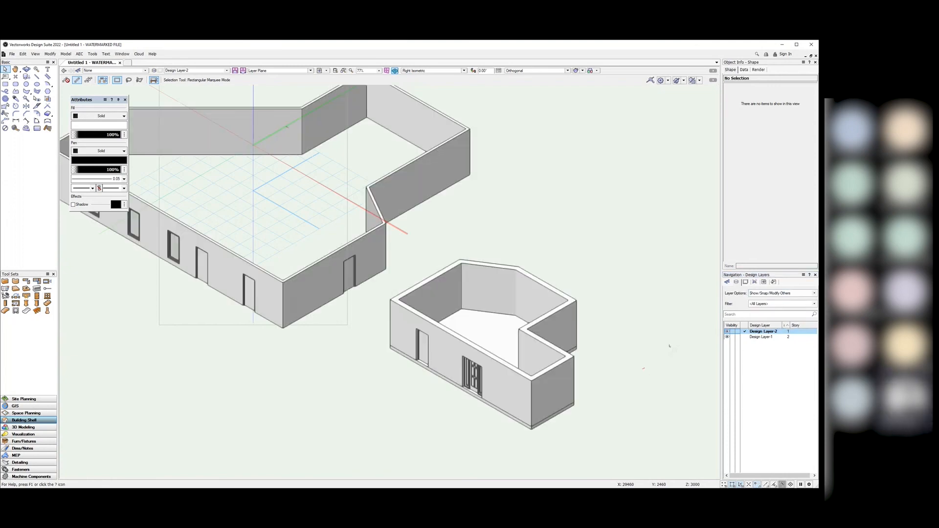
left_click(746, 338)
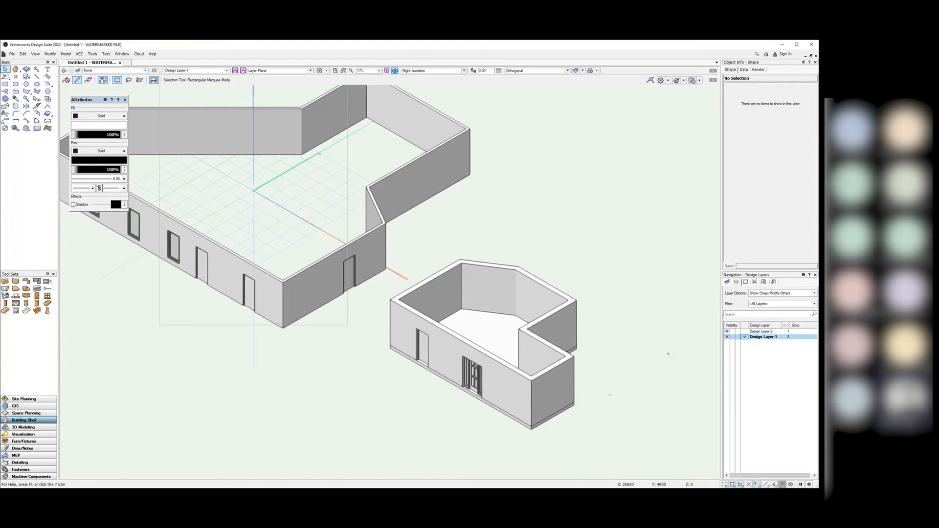
left_click_drag(641, 444, 378, 259)
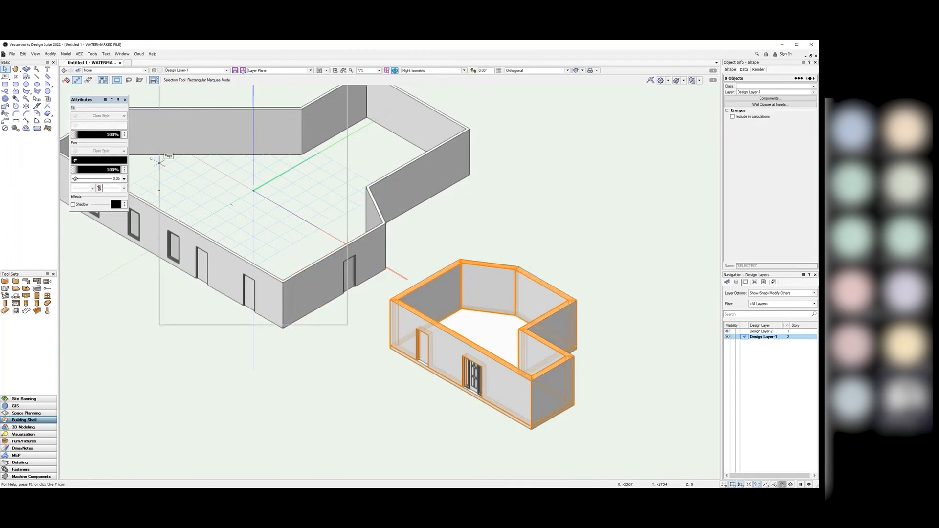
Step: Activate Design Layer-2, paste the small building as a trial, then delete that copy
left_click(656, 287)
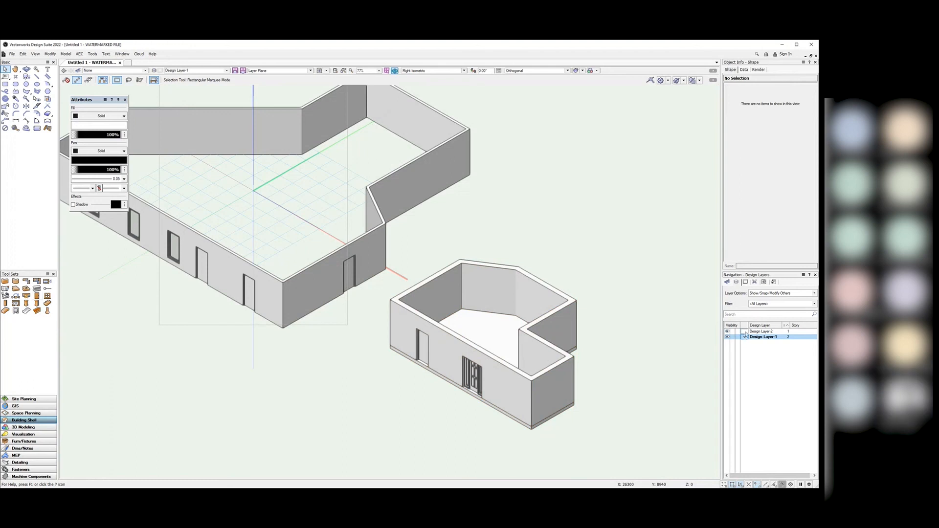
left_click(745, 331)
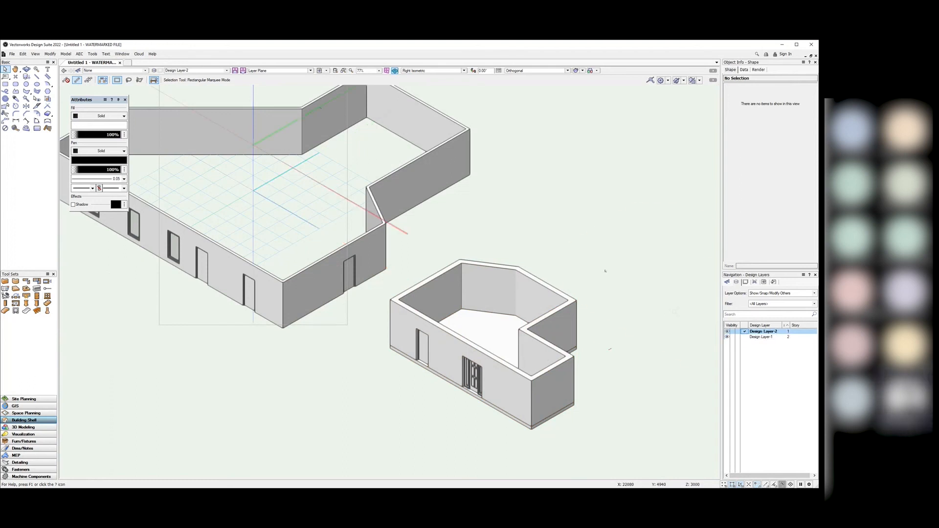
key("ctrl+v")
scroll(640, 258, "down", 3)
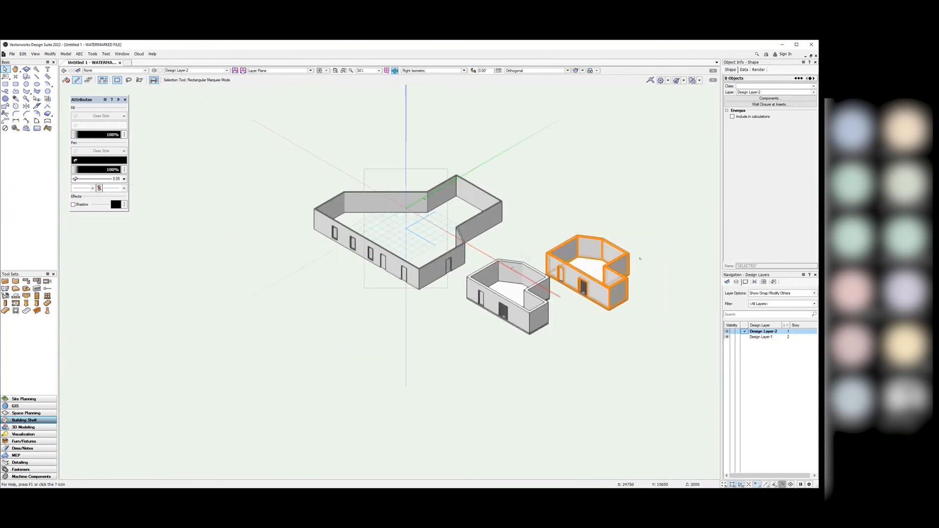
scroll(639, 259, "up", 3)
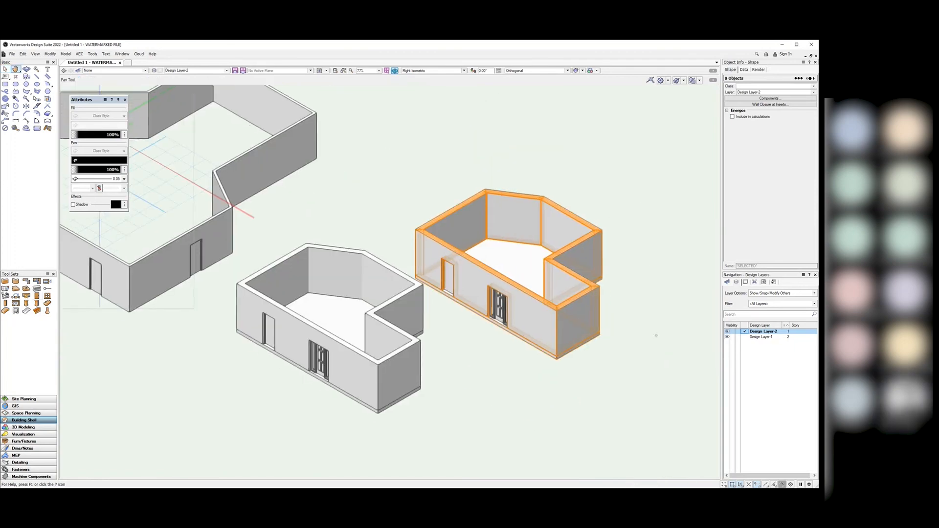
middle_click_drag(655, 336, 648, 320)
key("Delete")
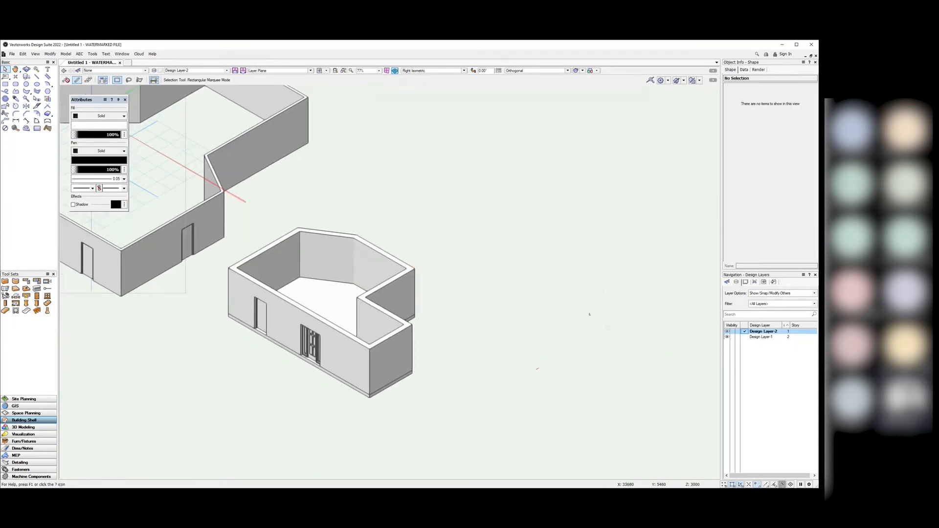
left_click(23, 53)
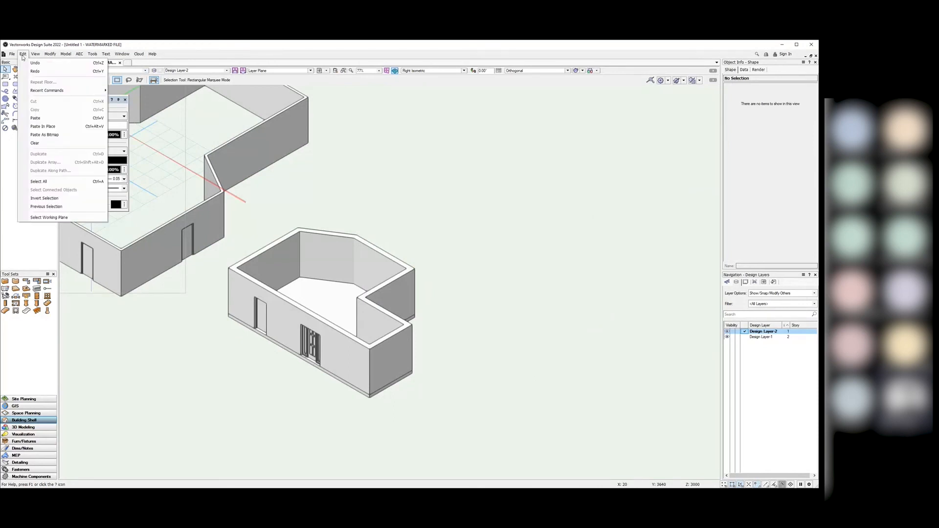
Step: Paste In Place the small building on Design Layer-2 as an upper storey and inspect it
left_click(62, 127)
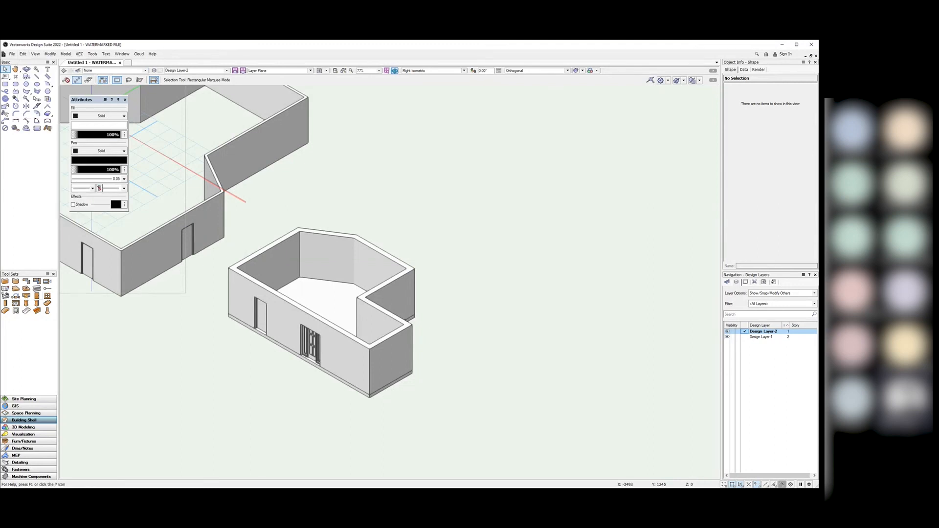
scroll(194, 281, "up", 3)
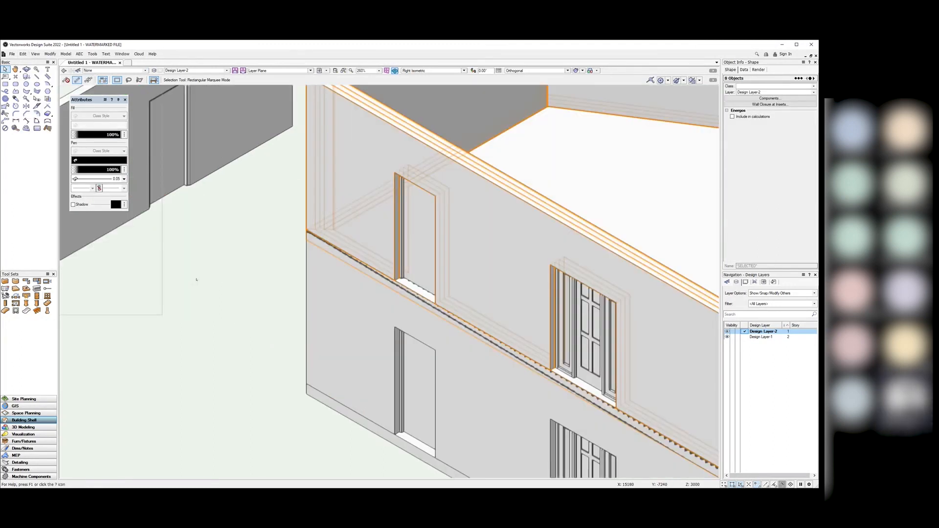
scroll(214, 288, "down", 1)
scroll(271, 258, "down", 1)
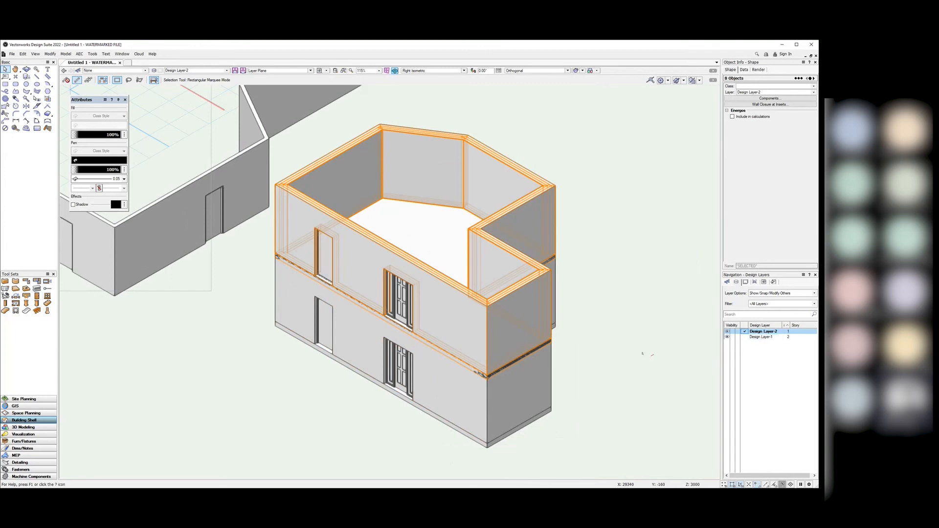
left_click(642, 353)
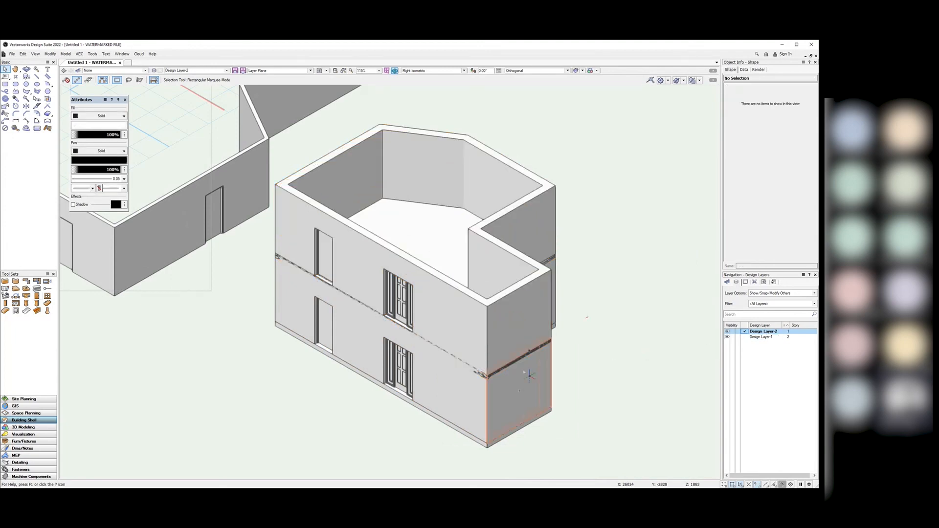
scroll(495, 374, "up", 2)
scroll(495, 374, "up", 2)
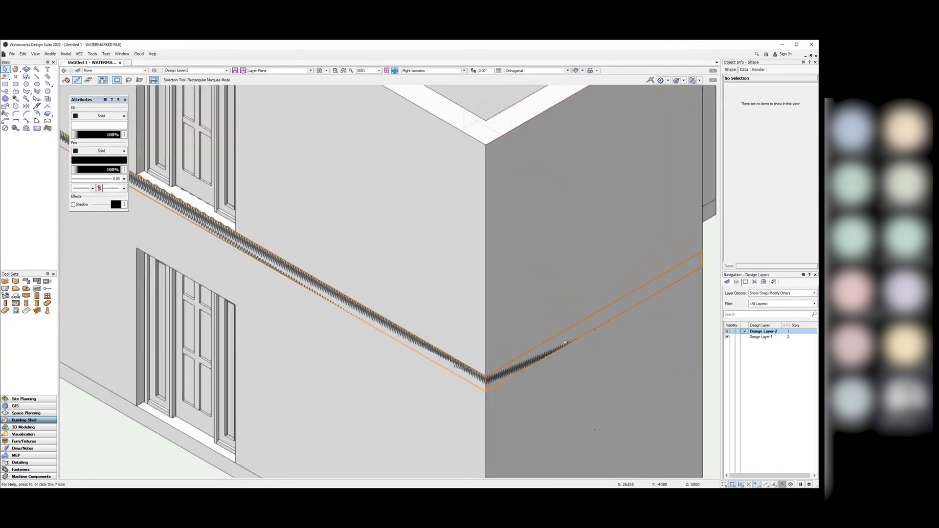
scroll(540, 384, "down", 2)
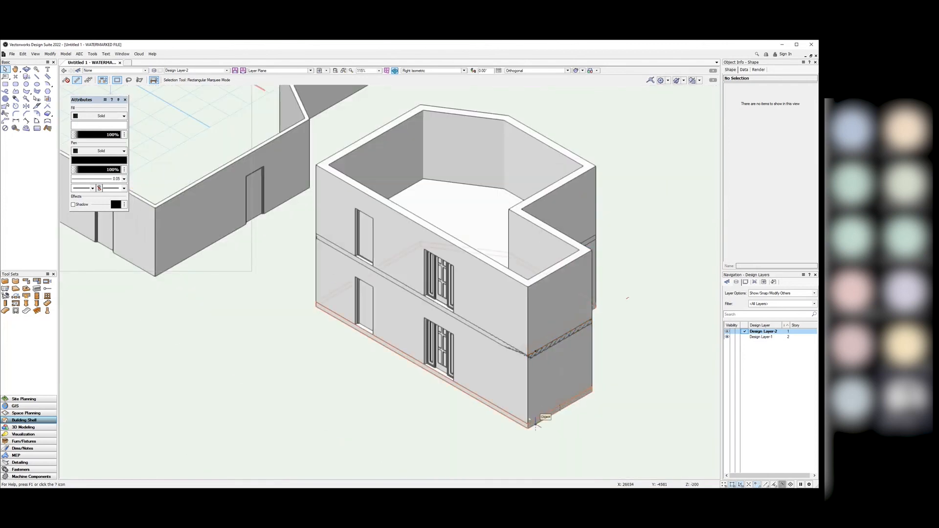
scroll(532, 345, "up", 4)
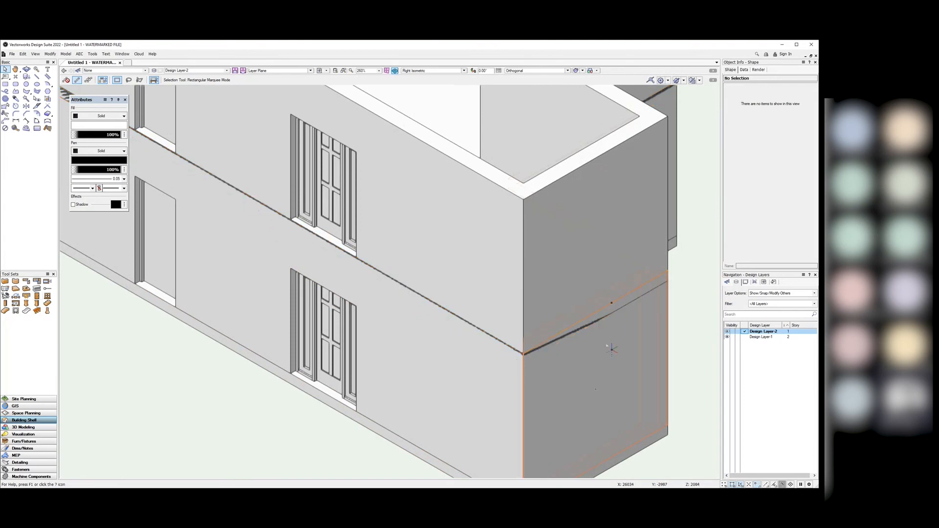
Step: Edit Design Layer-1's properties, changing Layer Wall Height to 2000
left_click(765, 338)
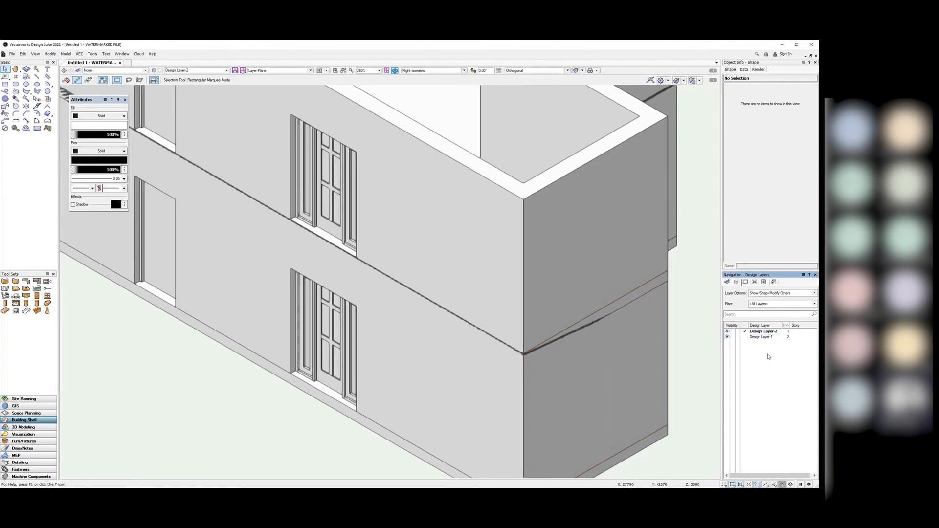
right_click(761, 338)
left_click(774, 349)
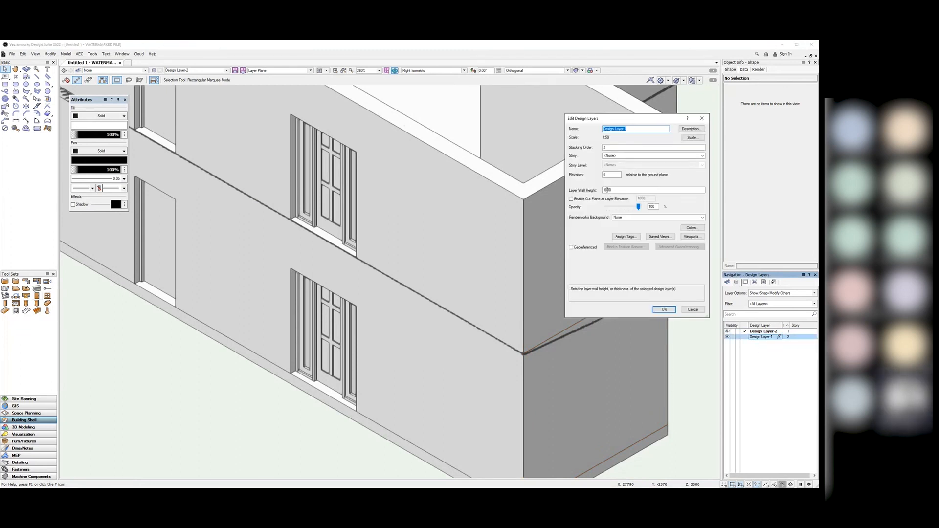
double_click(607, 190)
type("2000")
left_click(663, 310)
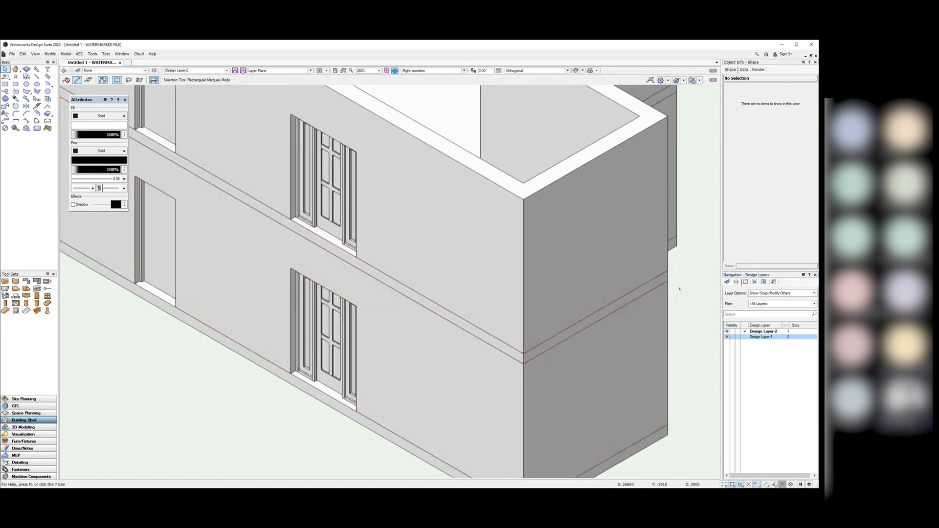
scroll(618, 363, "down", 5)
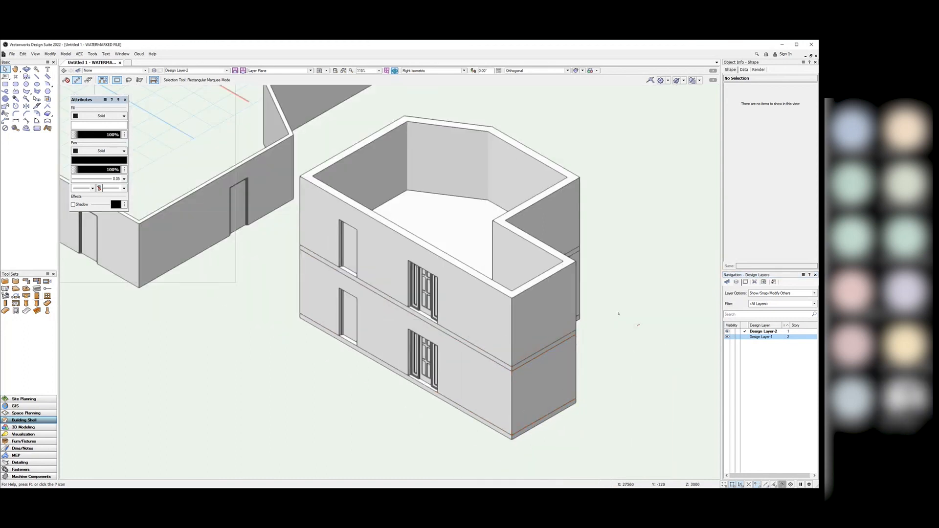
Step: Delete the upper storey's double door and single door, then frame both buildings in view
left_click(424, 290)
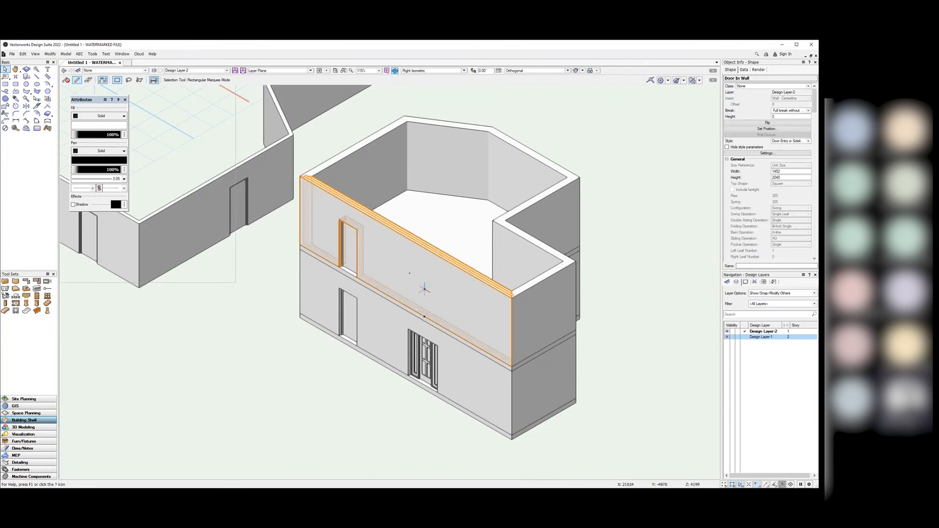
key("Delete")
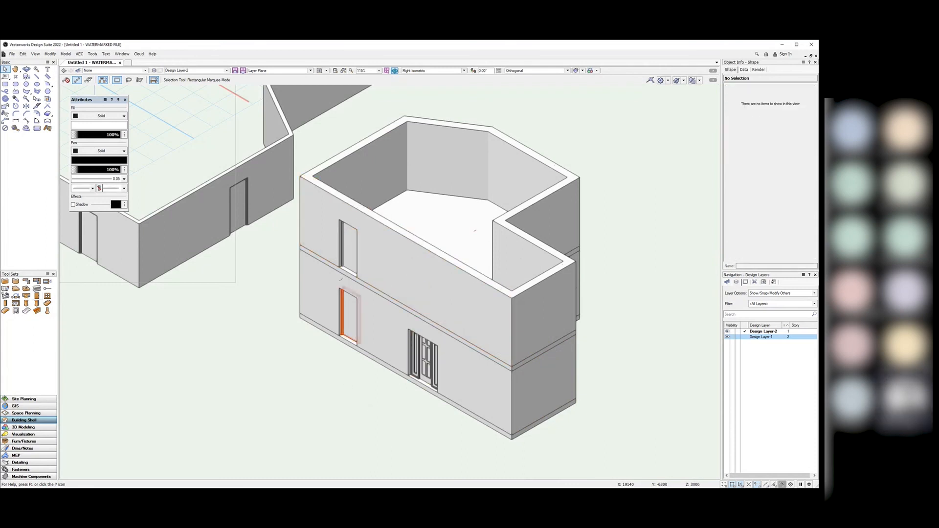
left_click(348, 250)
key("Delete")
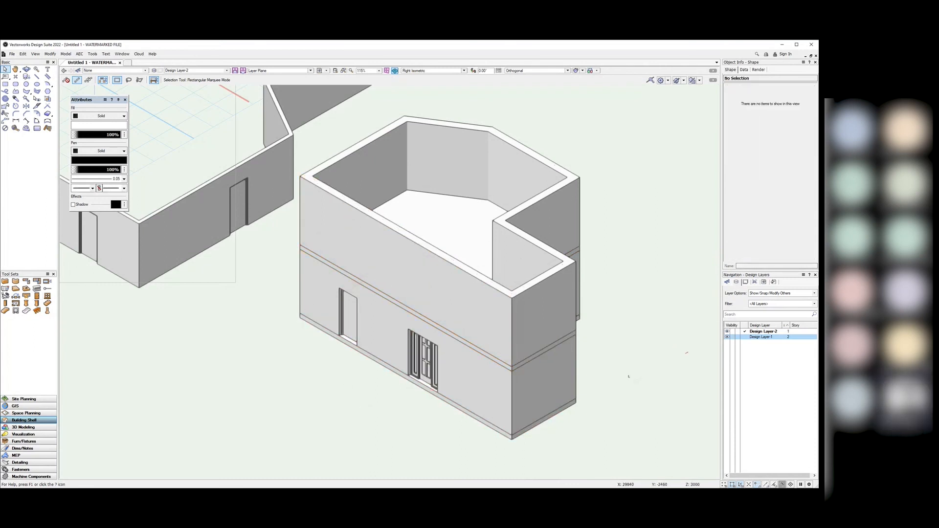
middle_click_drag(610, 385, 650, 361)
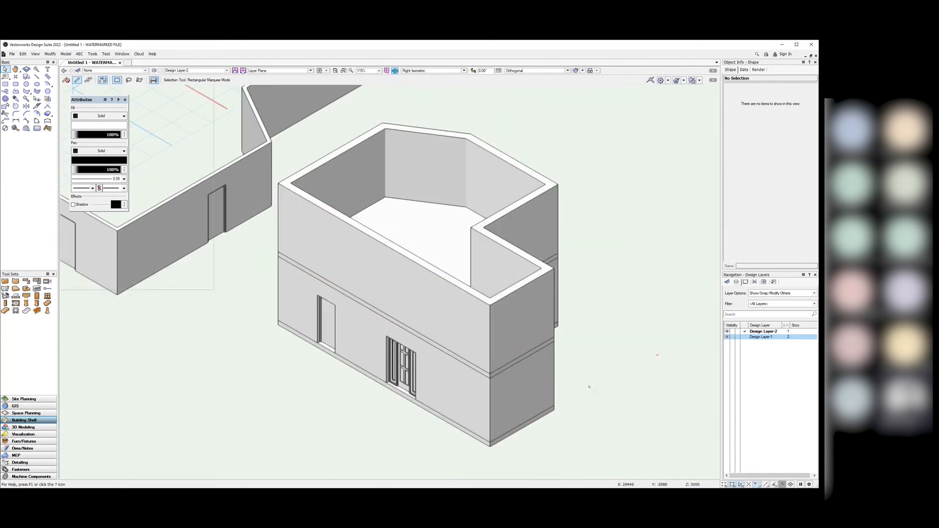
mouse_move(590, 386)
middle_mouse_down()
mouse_move(627, 368)
mouse_move(589, 385)
middle_mouse_up()
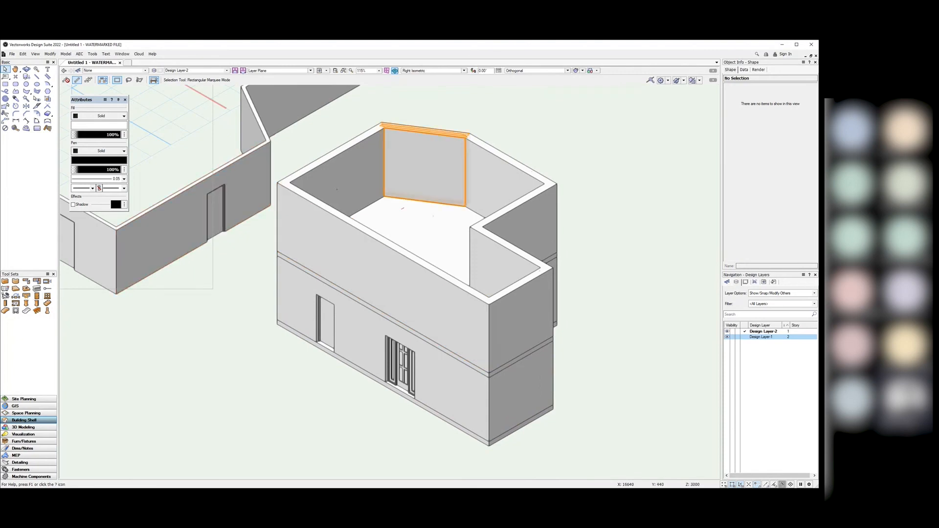
scroll(462, 240, "down", 2)
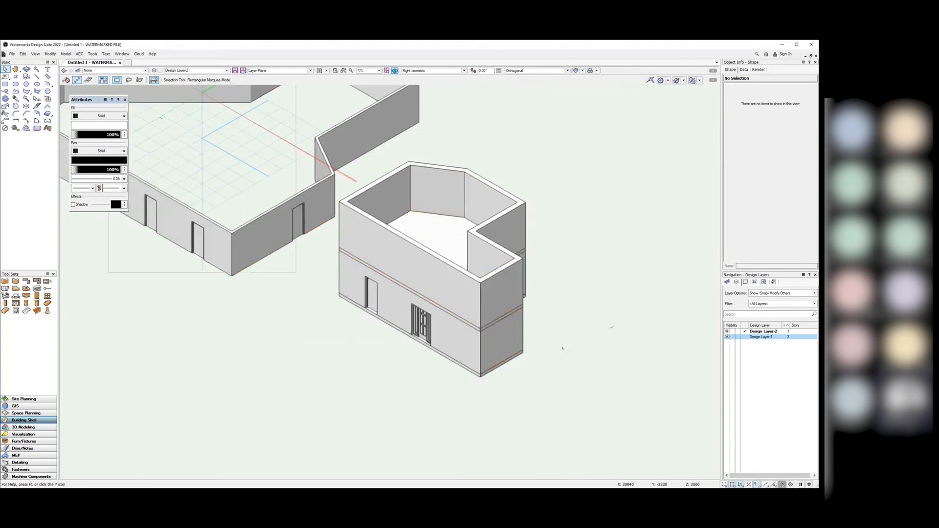
scroll(578, 361, "down", 2)
Step: Show the Sheet Layers list in the Navigation palette and switch the view to Top/Plan
scroll(494, 294, "up", 2)
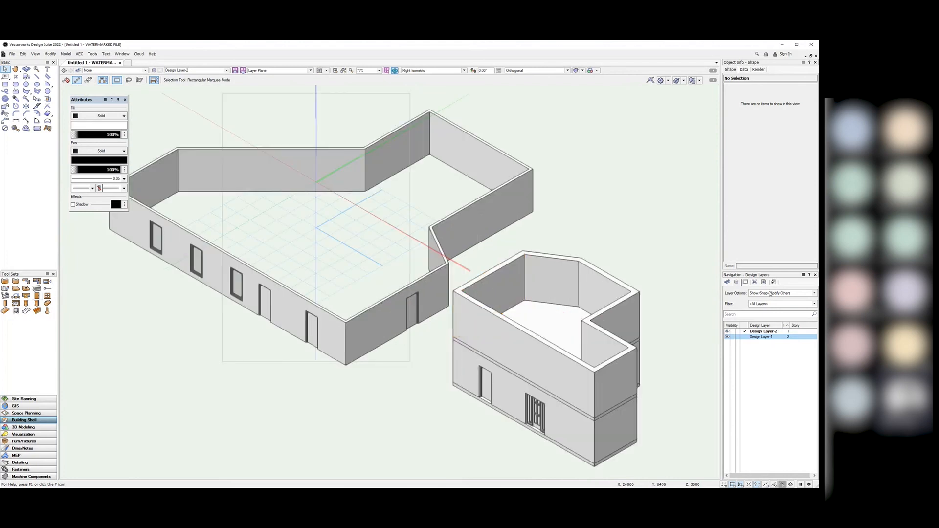
left_click(754, 282)
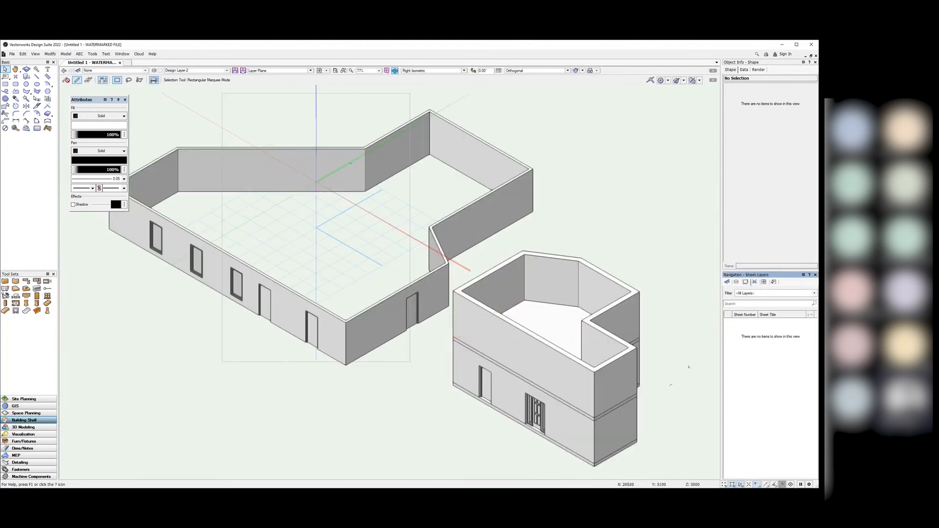
left_click(463, 70)
left_click(454, 79)
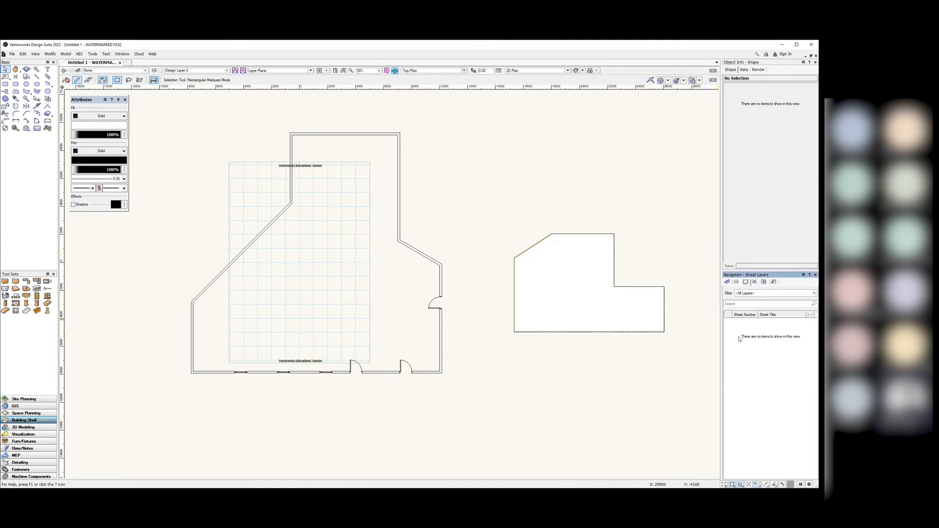
Step: Create sheet layer 1 titled 'Ground Floor Plan A3' with Edit Properties After Creation ticked
right_click(757, 339)
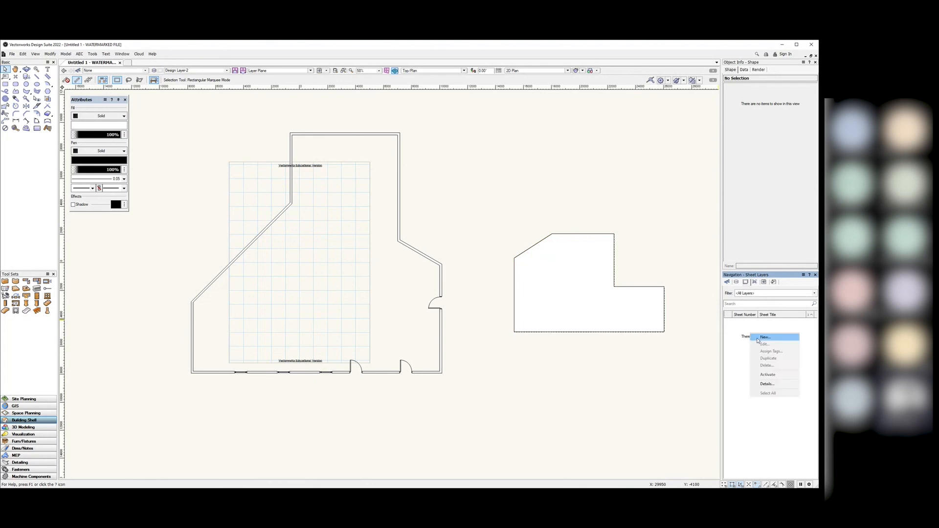
left_click(757, 339)
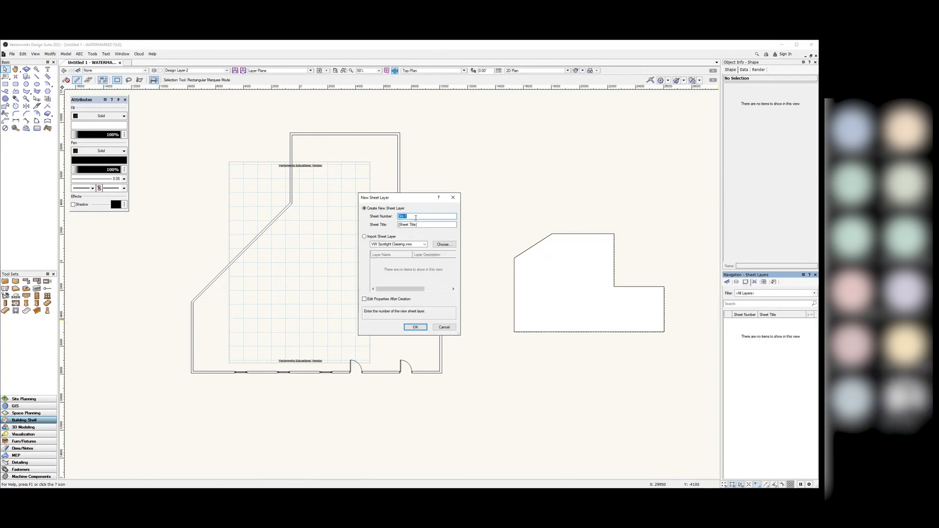
type("1")
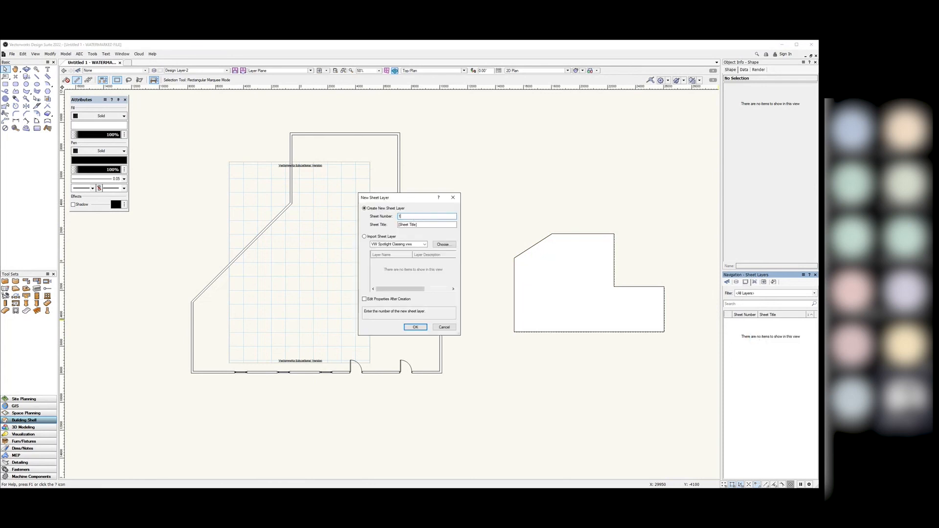
key("Tab")
type("Floor")
key("BackSpace")
key("BackSpace")
key("BackSpace")
key("BackSpace")
key("BackSpace")
type("Ground Floor Plan")
left_click(367, 299)
left_click(413, 328)
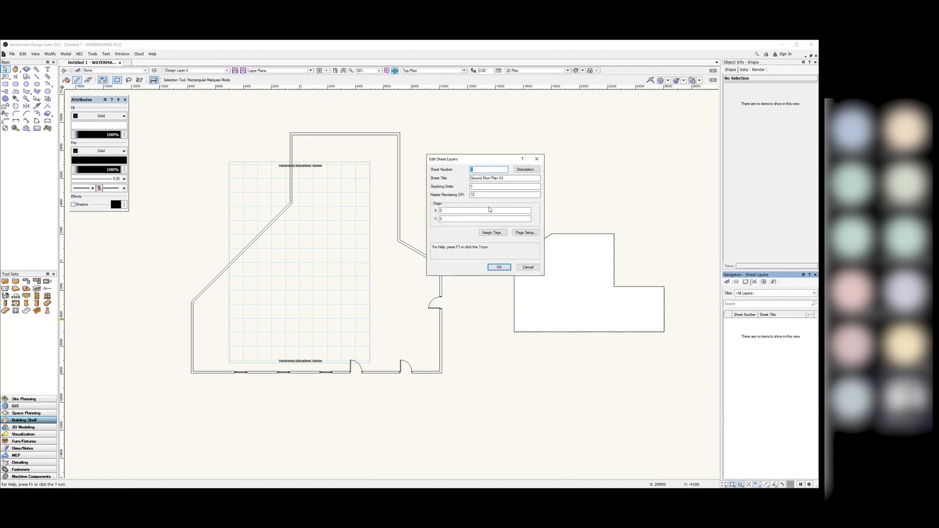
Step: Set the sheet's page size to ISO A3 in Page Setup
left_click(525, 233)
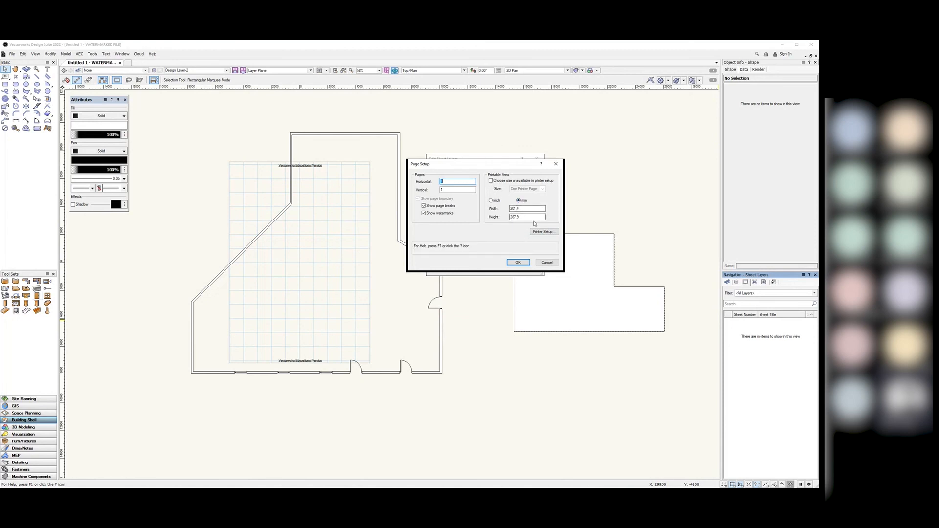
left_click(491, 181)
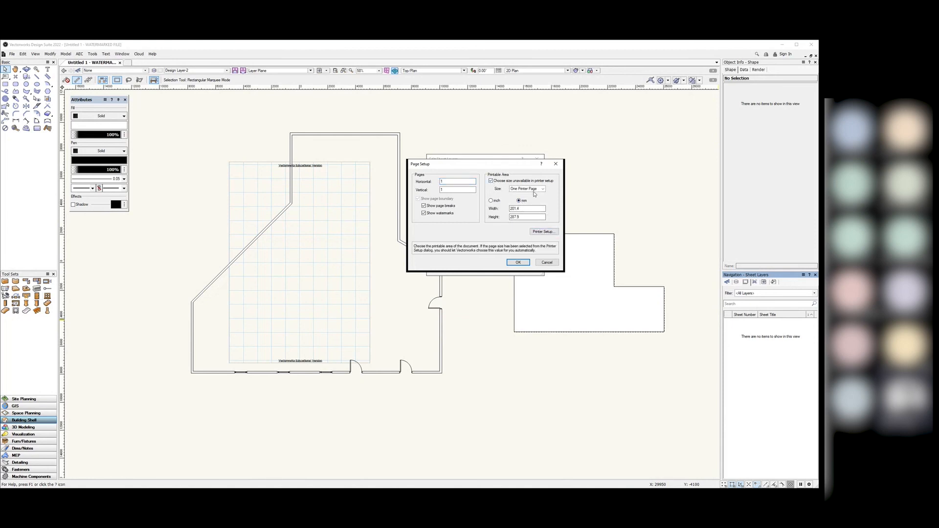
left_click(533, 191)
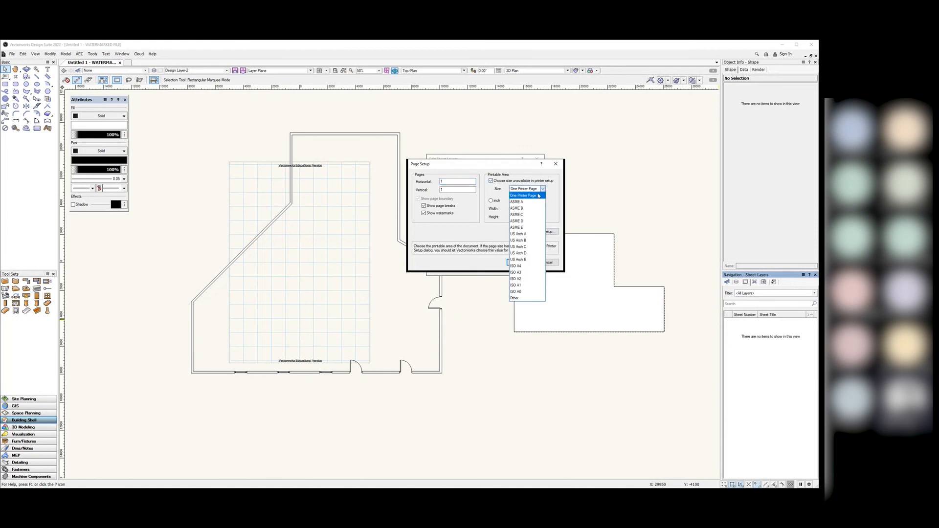
left_click(526, 272)
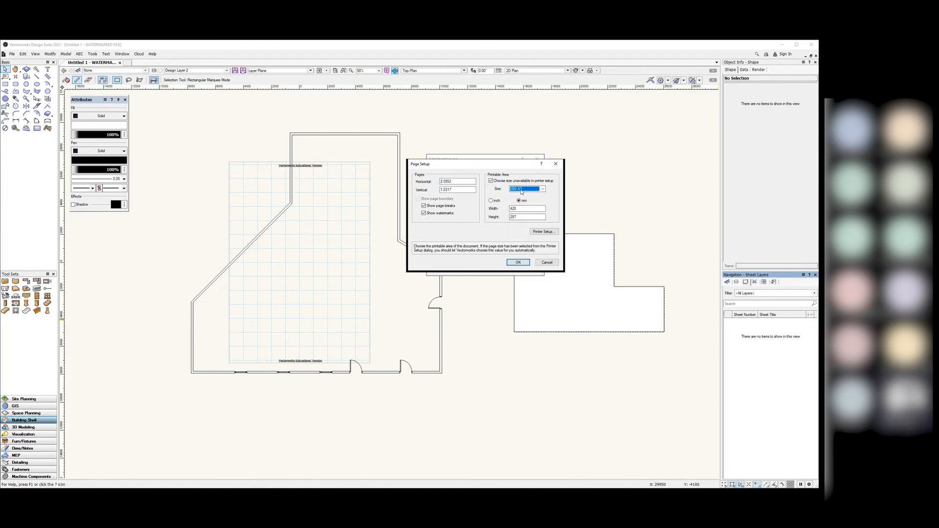
left_click(518, 263)
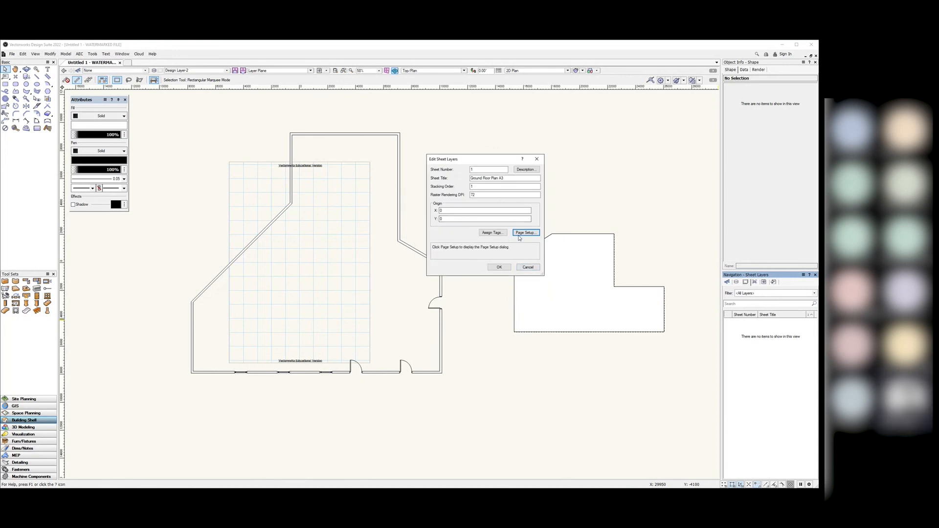
Step: Set the printer paper to A3 and the raster rendering DPI to 300, then confirm
left_click(525, 233)
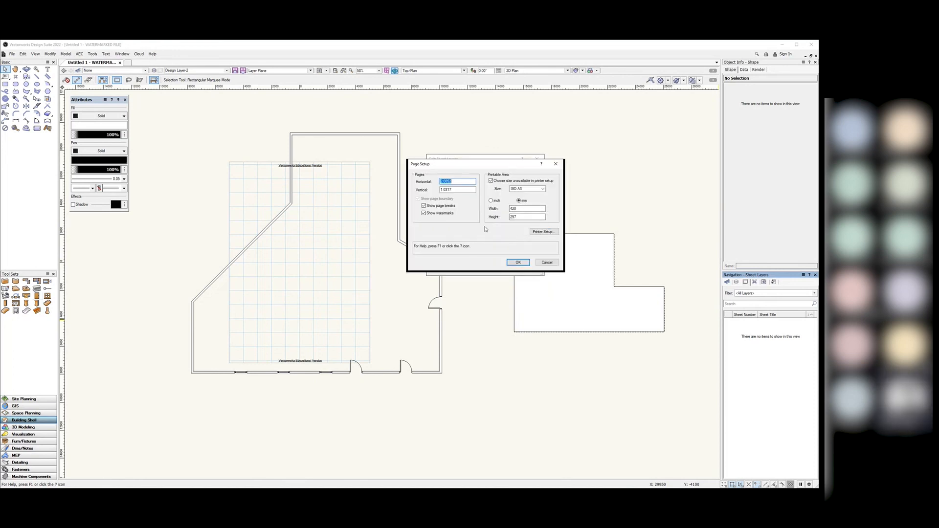
left_click(544, 232)
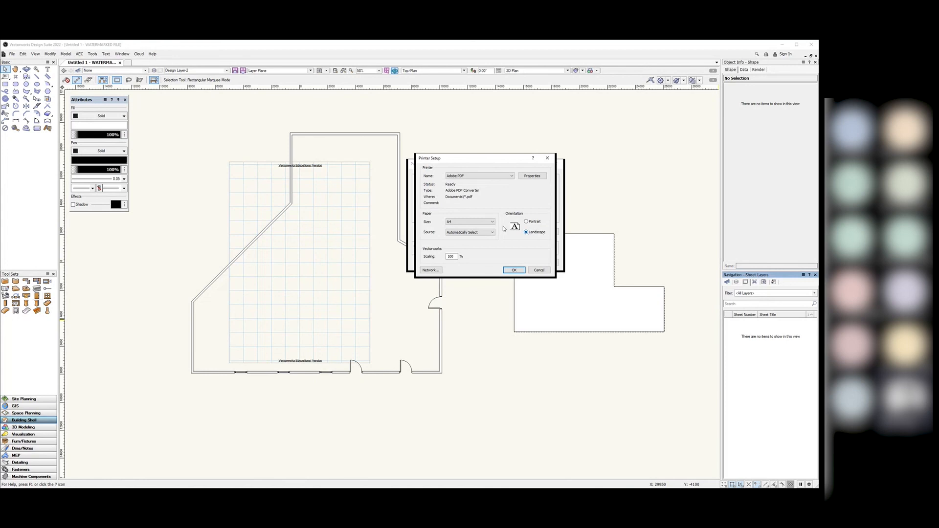
left_click(468, 221)
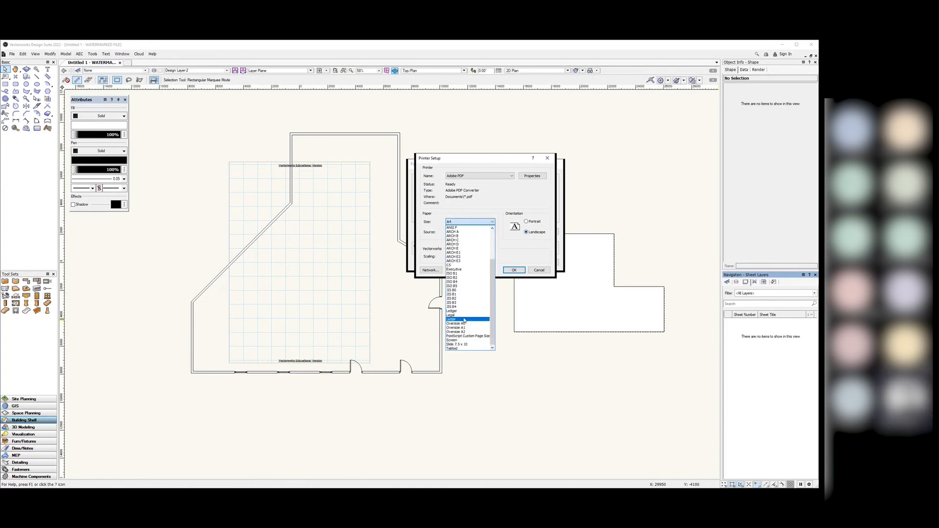
scroll(476, 292, "up", 2)
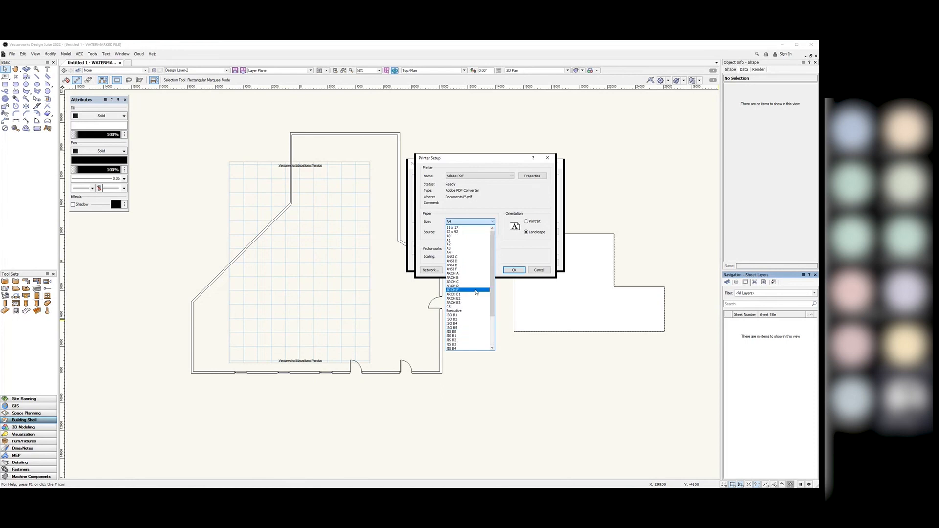
left_click(468, 248)
left_click(505, 271)
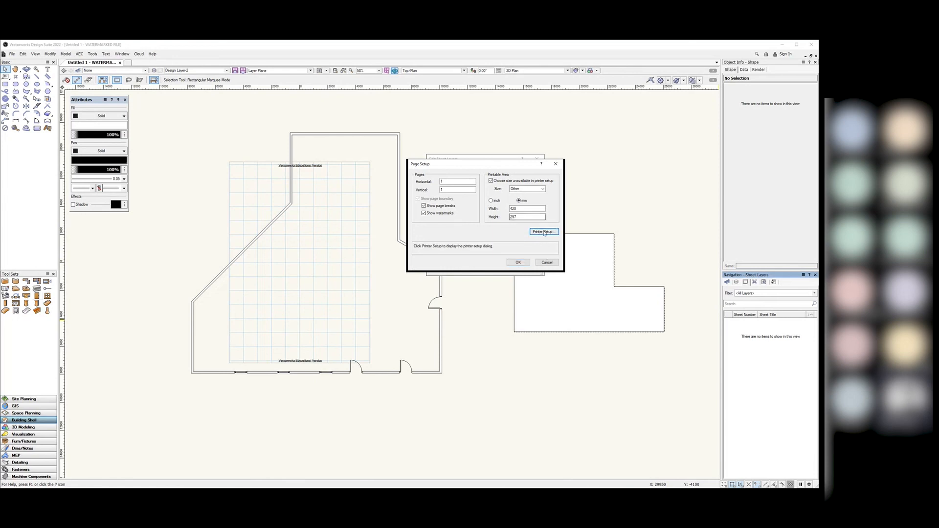
left_click(514, 262)
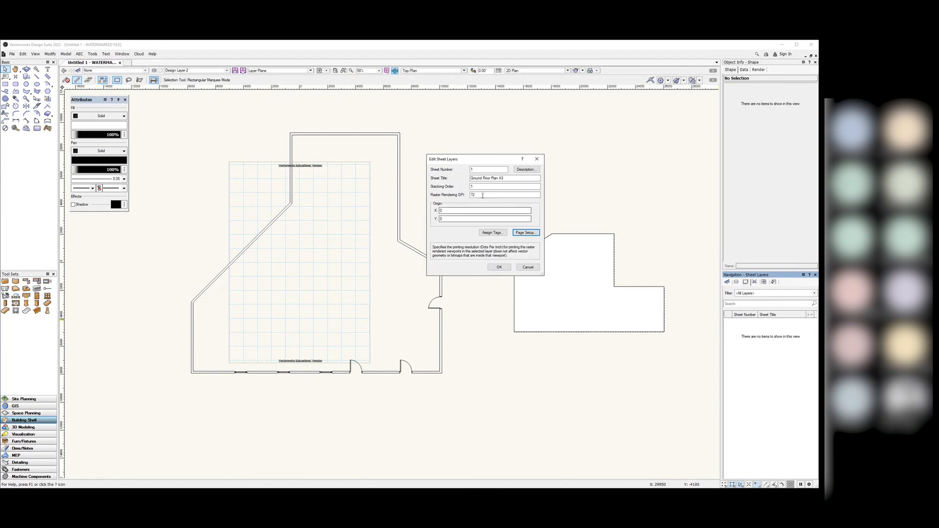
left_click_drag(482, 195, 456, 194)
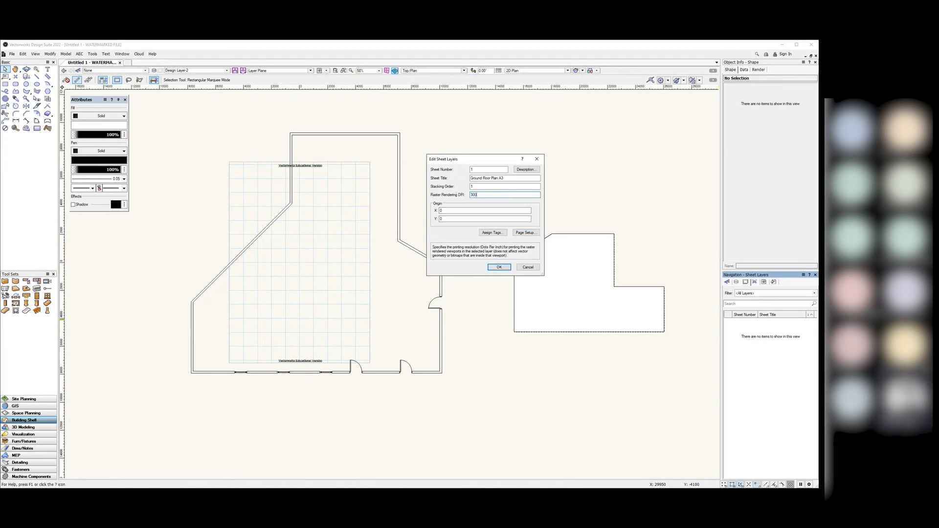
left_click(498, 267)
scroll(474, 358, "down", 2)
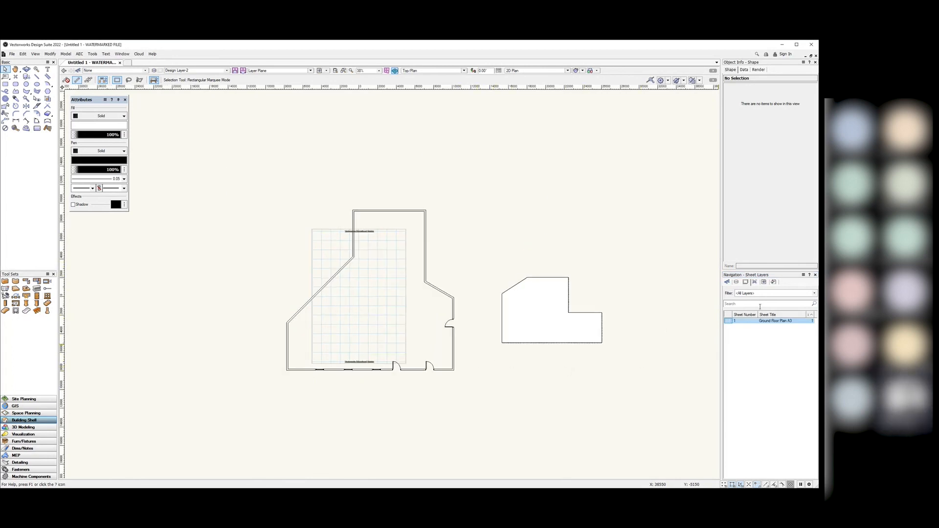
Step: Cycle the Navigation palette through Design Layers and Sheet Layers to the empty Viewports list
left_click(736, 283)
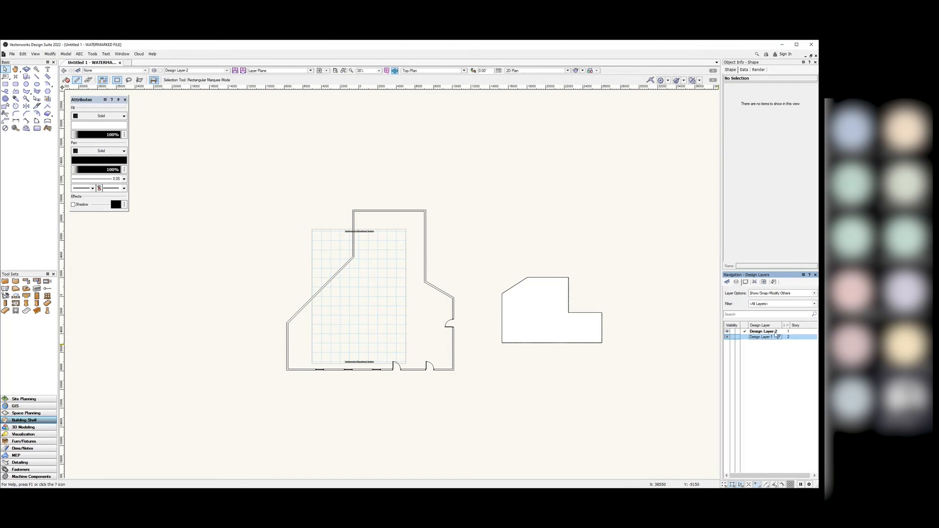
left_click(746, 282)
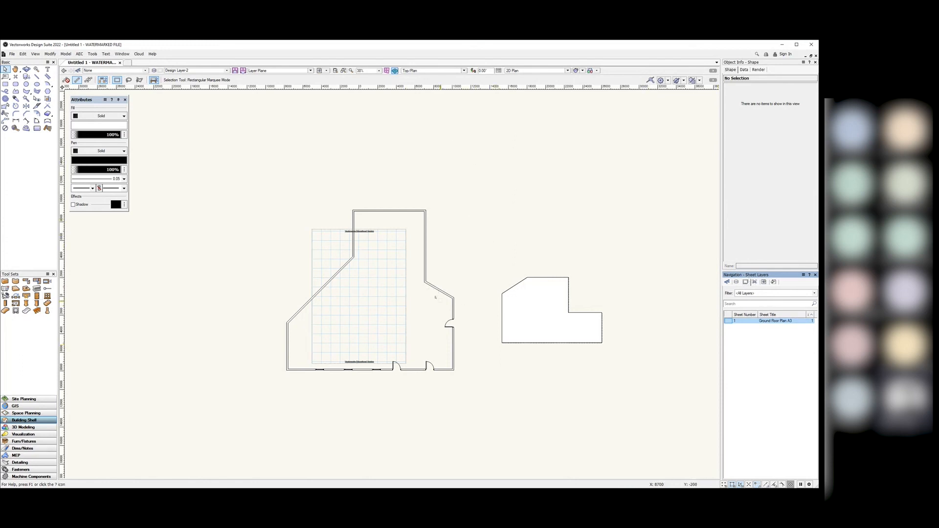
left_click(755, 283)
Step: Start a new viewport on the Ground Floor Plan A3 sheet, keeping the first drawing label style
right_click(750, 328)
left_click(754, 330)
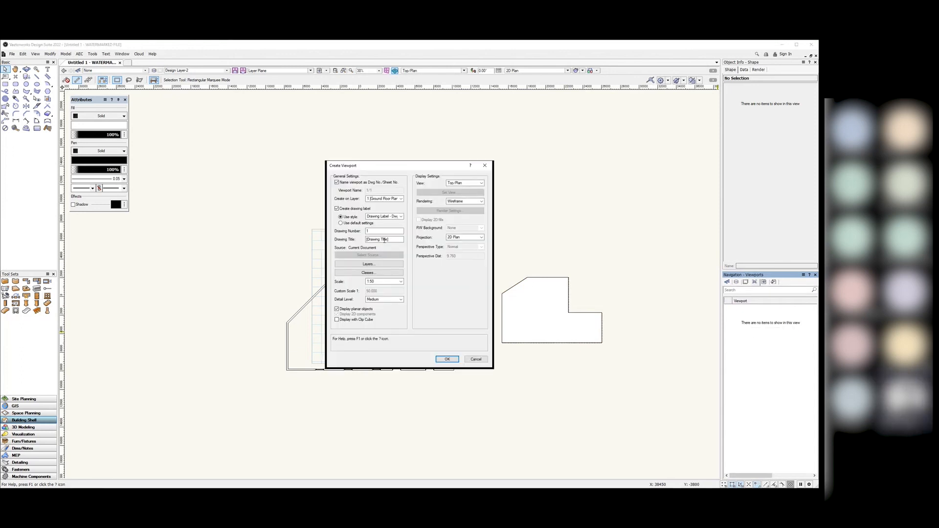
left_click_drag(387, 169, 410, 146)
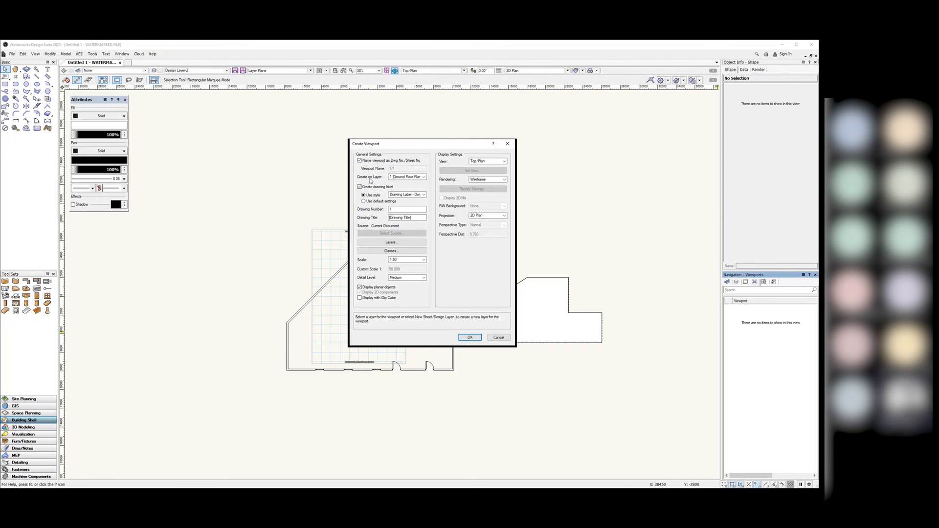
left_click(416, 178)
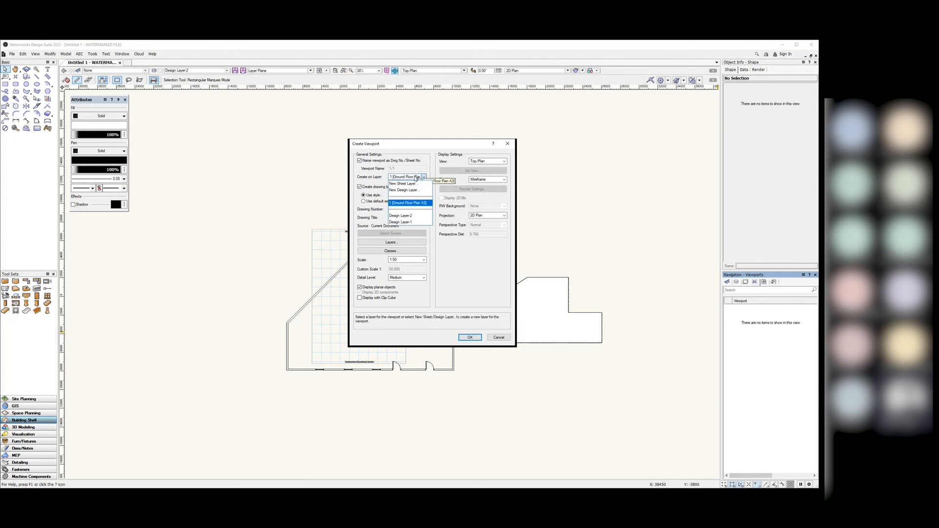
left_click(415, 203)
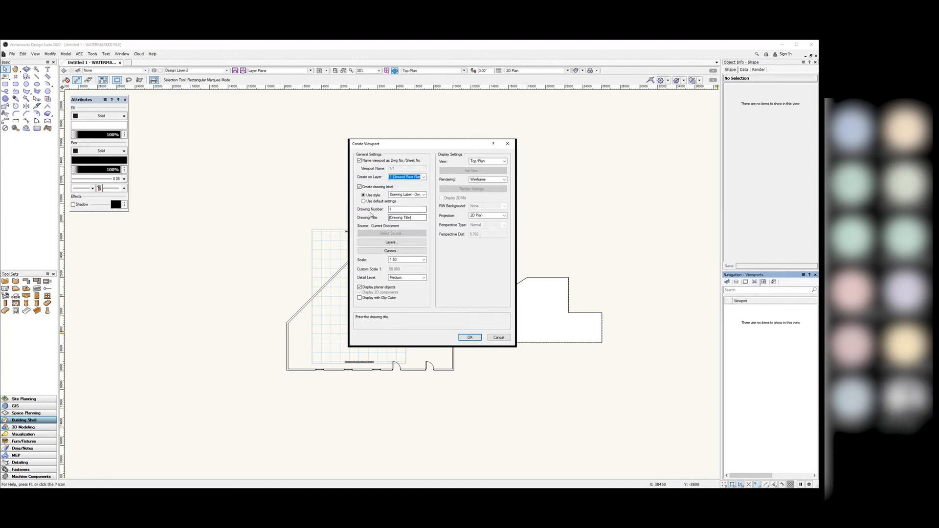
left_click(408, 195)
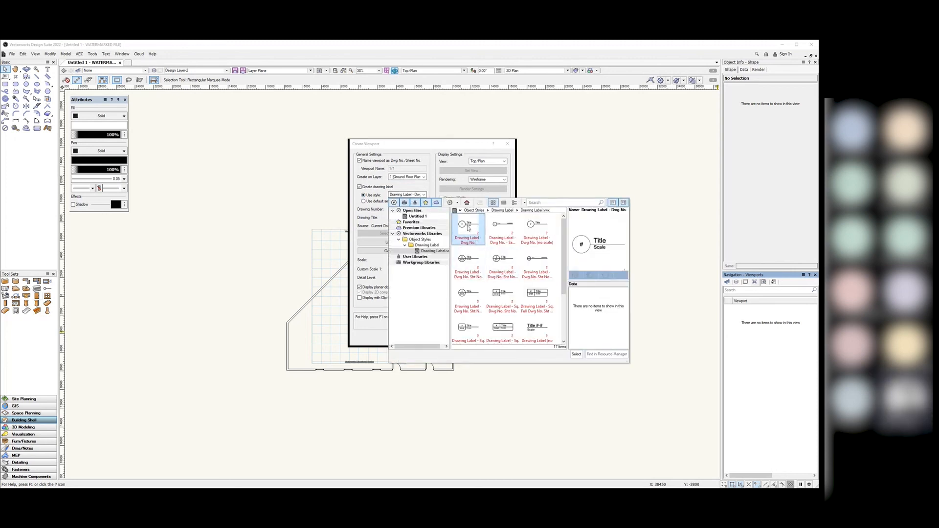
left_click(430, 180)
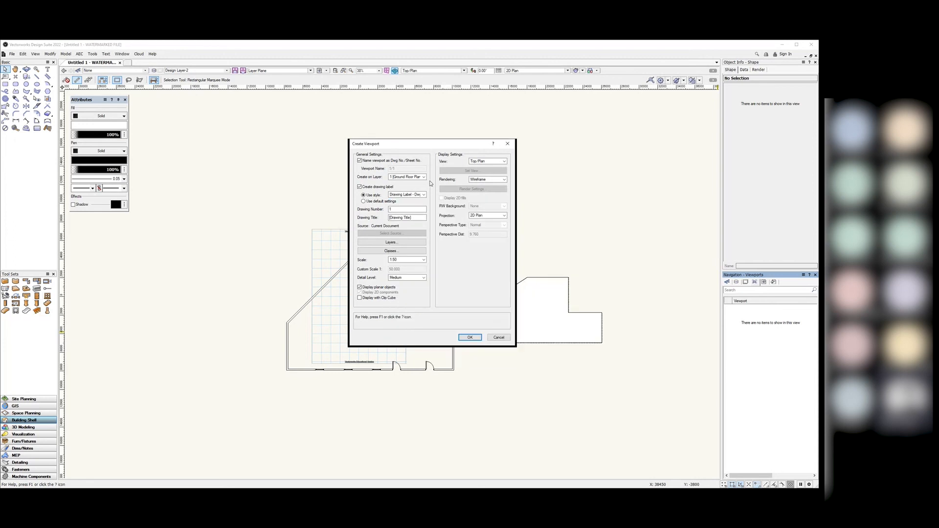
Step: Hide Design Layer-2 in the viewport and leave class visibility unchanged
left_click(396, 243)
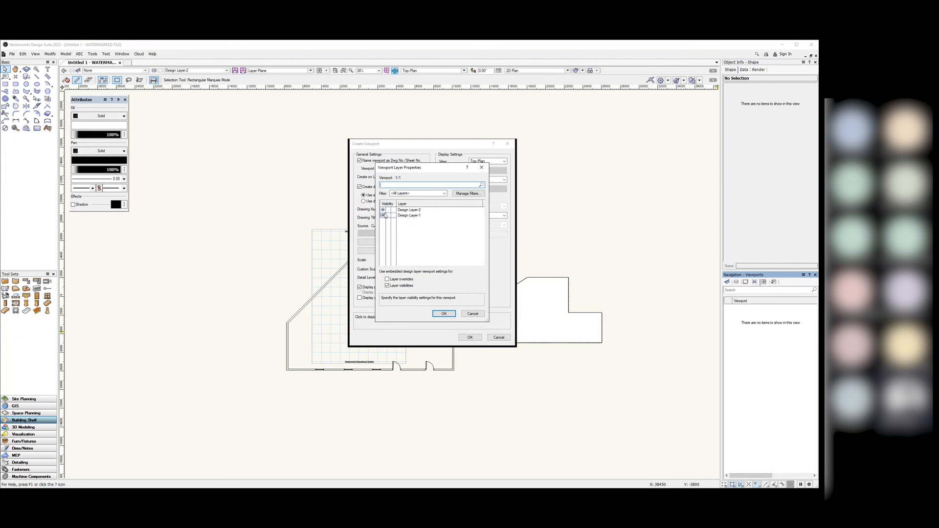
left_click(389, 210)
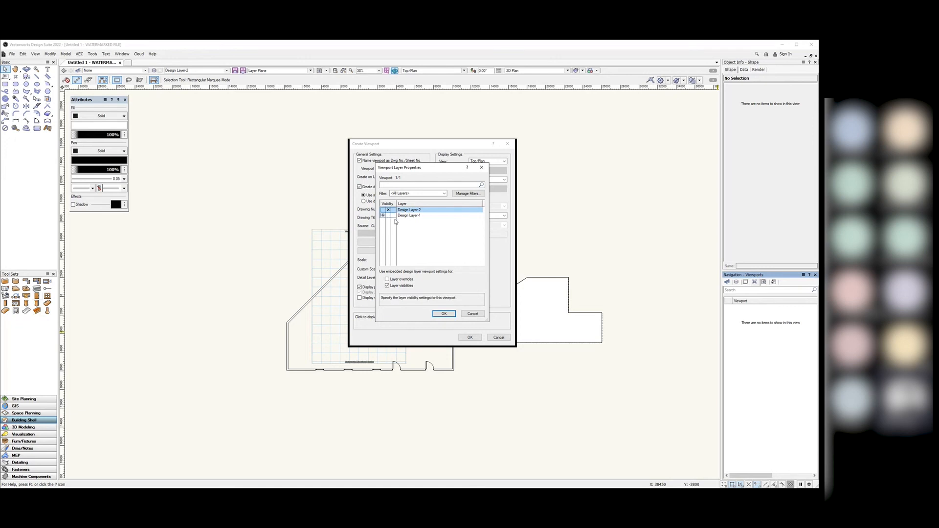
left_click(443, 314)
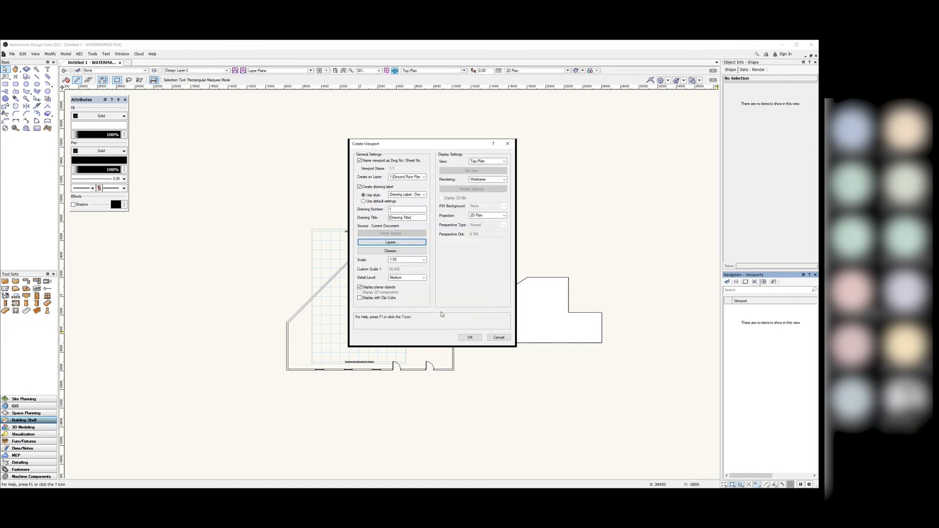
left_click(390, 252)
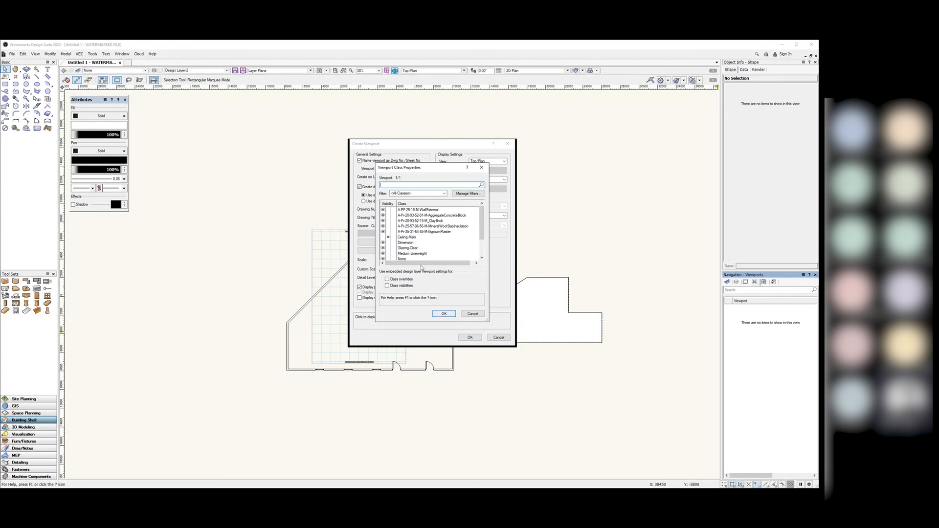
left_click(444, 314)
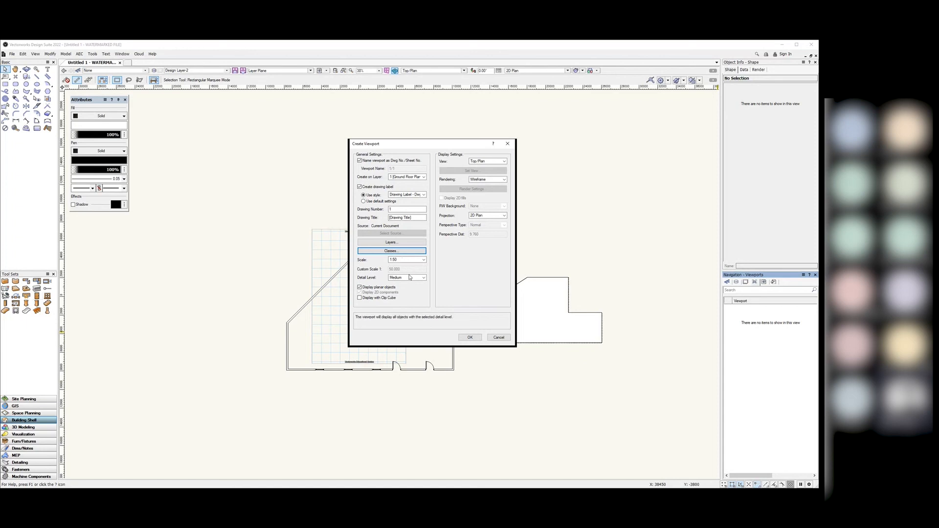
Step: Set detail level to High, keep Top/Plan, Wireframe and 2D Plan projection, and create the viewport
left_click(411, 277)
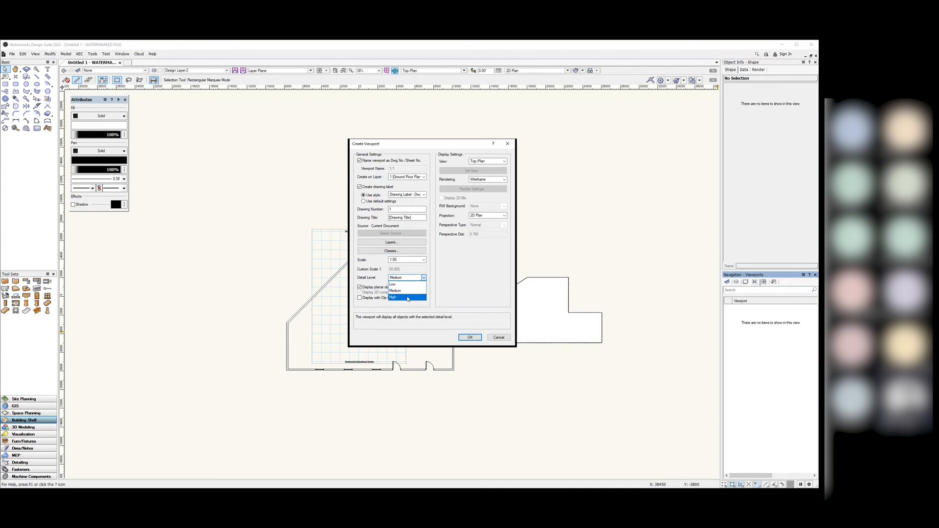
left_click(406, 298)
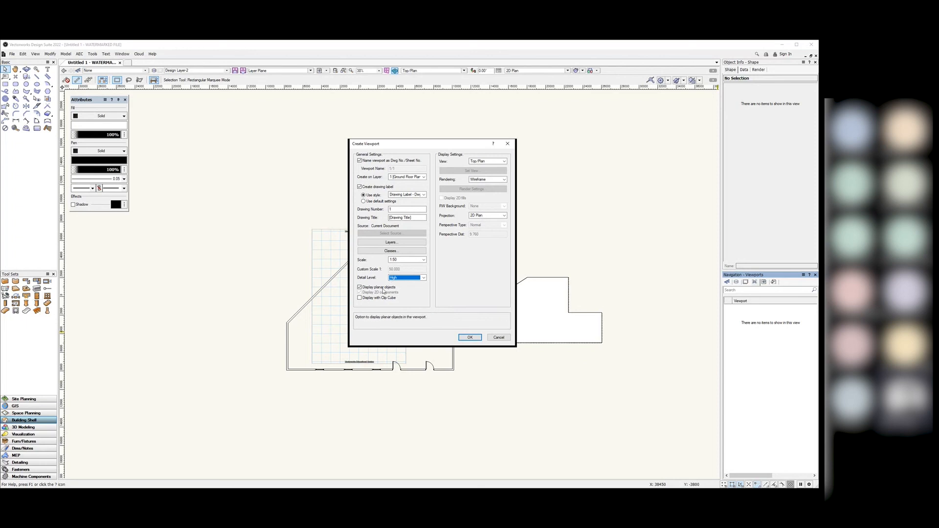
left_click(487, 165)
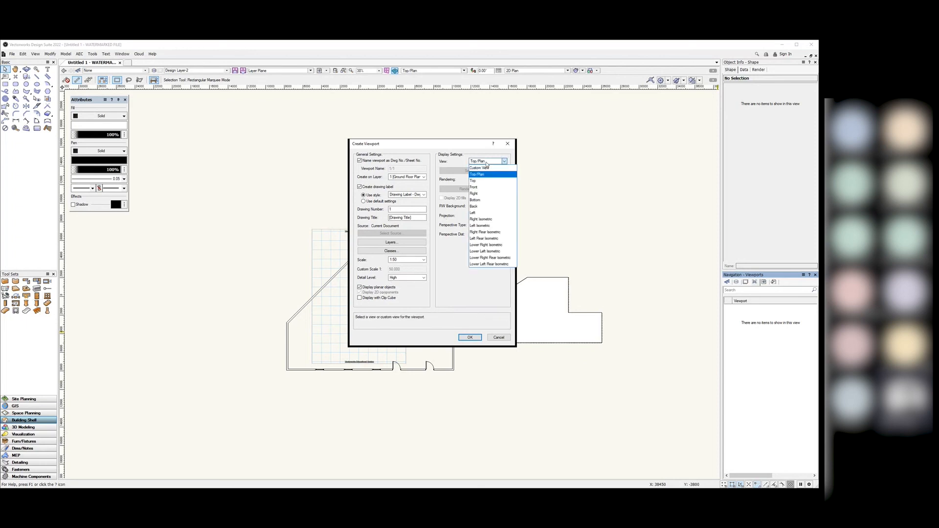
left_click(486, 176)
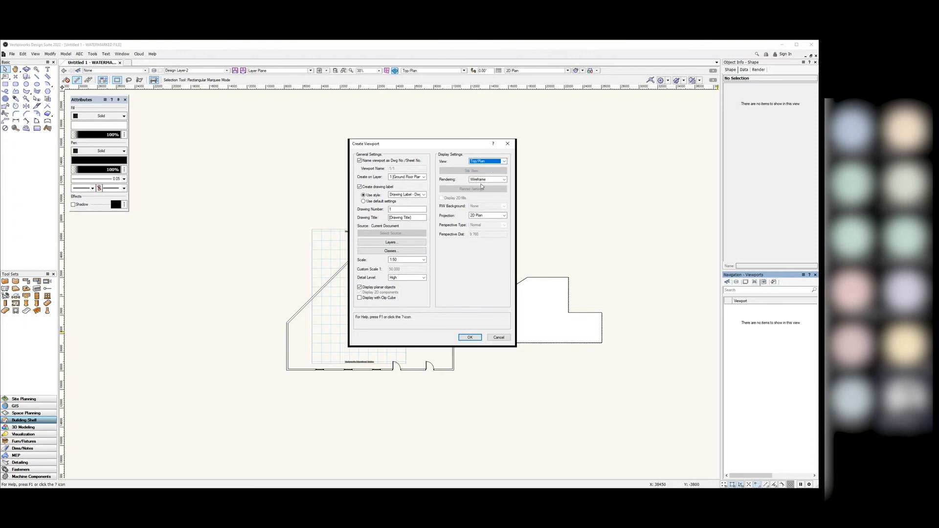
left_click(481, 180)
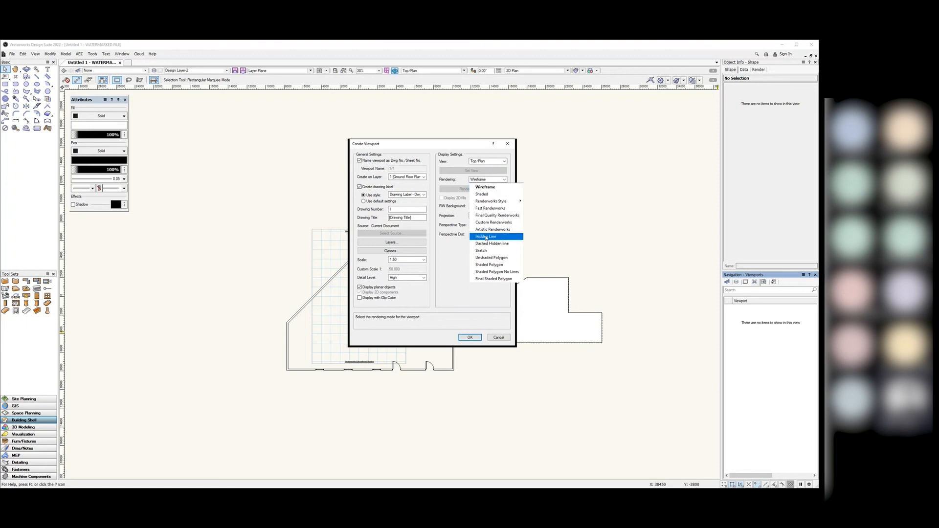
left_click(456, 272)
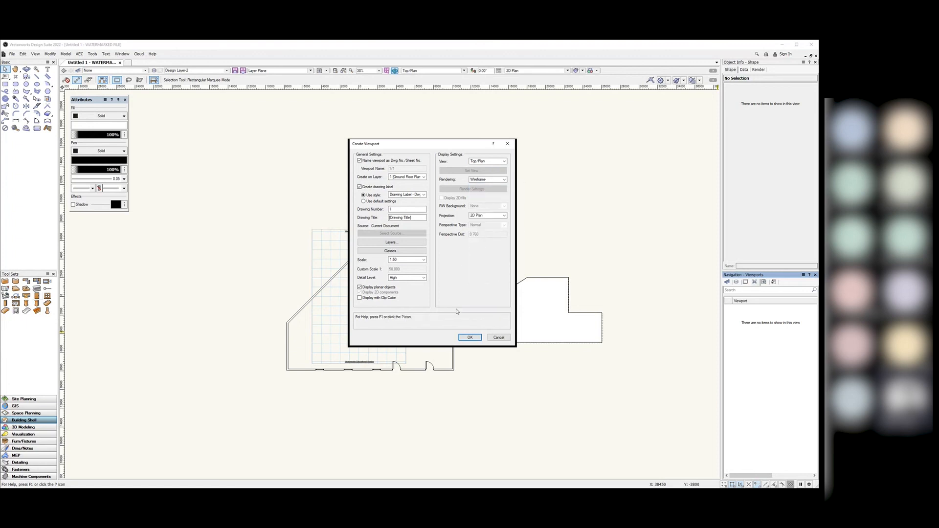
left_click(499, 216)
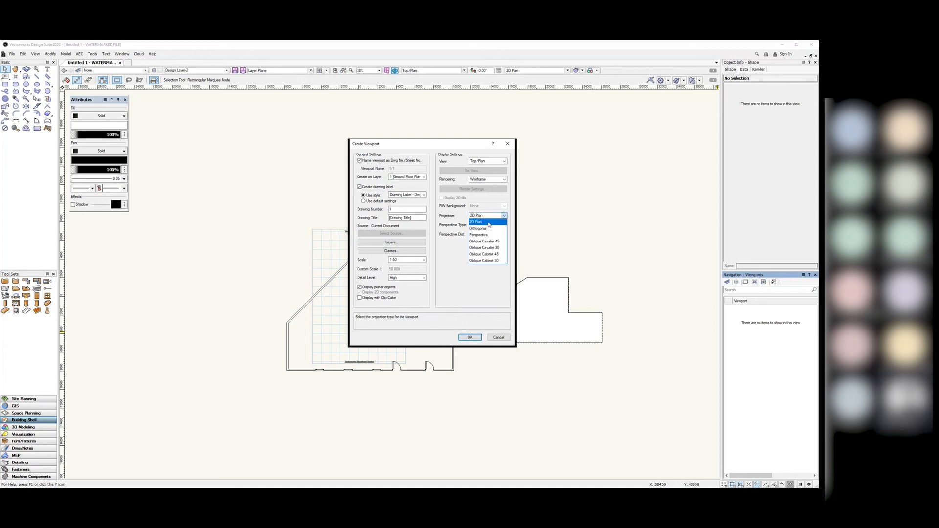
left_click(488, 223)
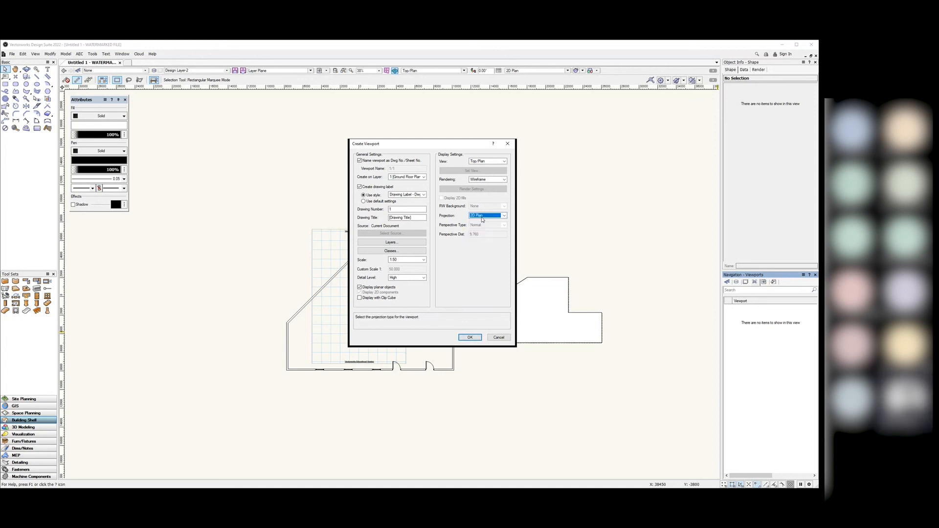
left_click(468, 337)
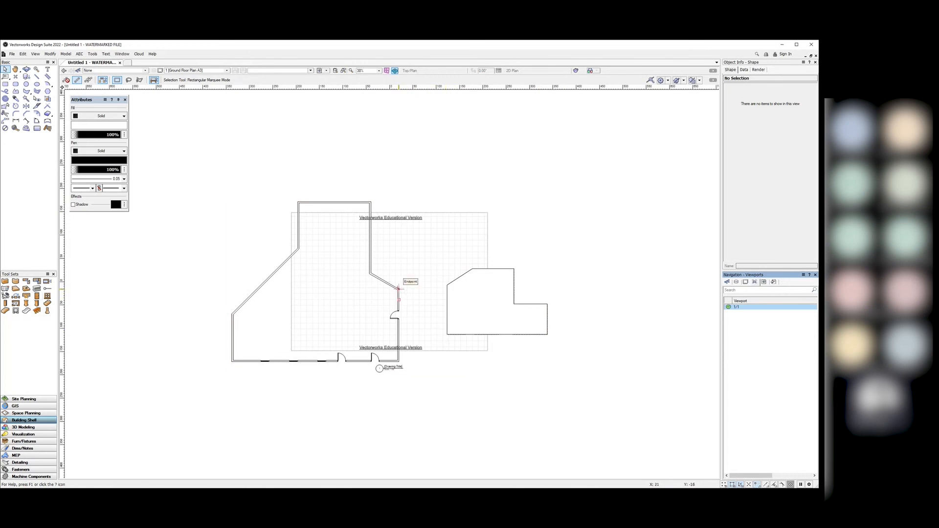
Step: Set viewport 1/1's scale to 1:100
right_click(741, 308)
left_click(756, 317)
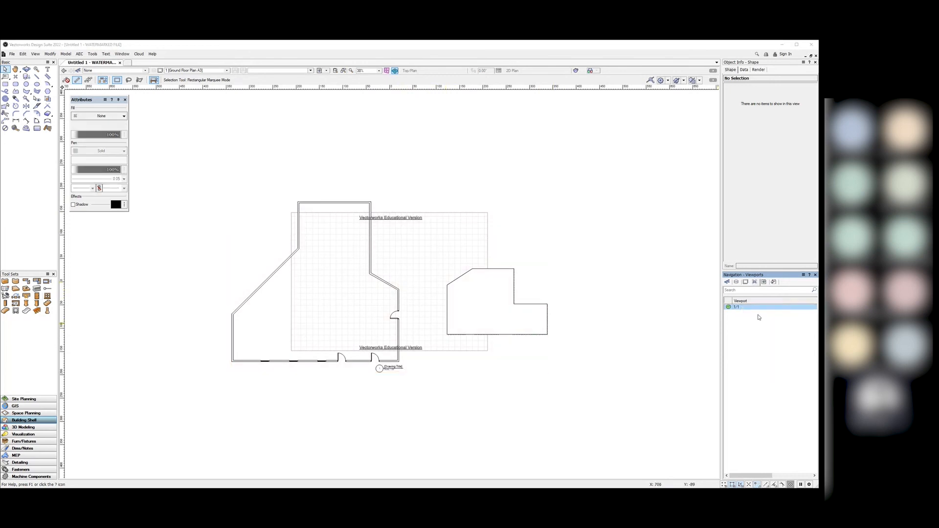
left_click(444, 258)
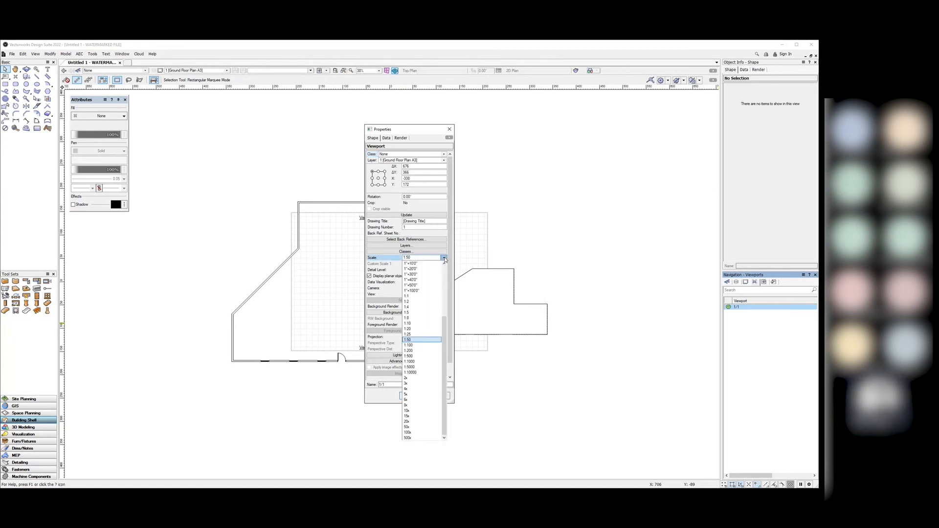
left_click(427, 346)
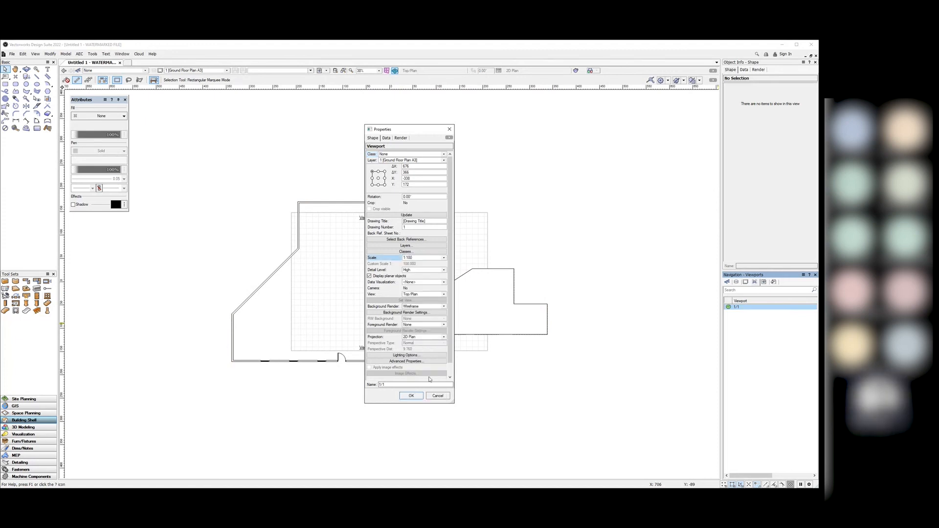
left_click(412, 396)
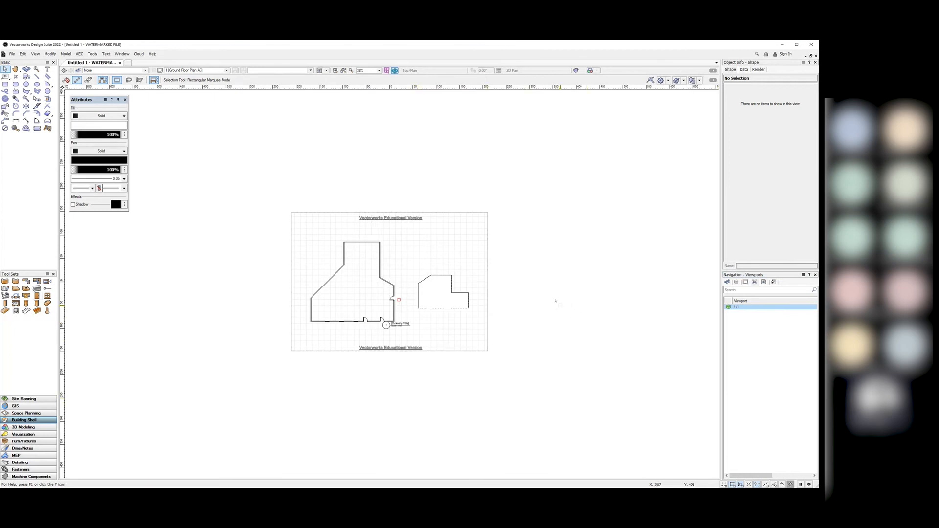
Step: Reopen viewport 1/1's properties and close them without changes
right_click(741, 308)
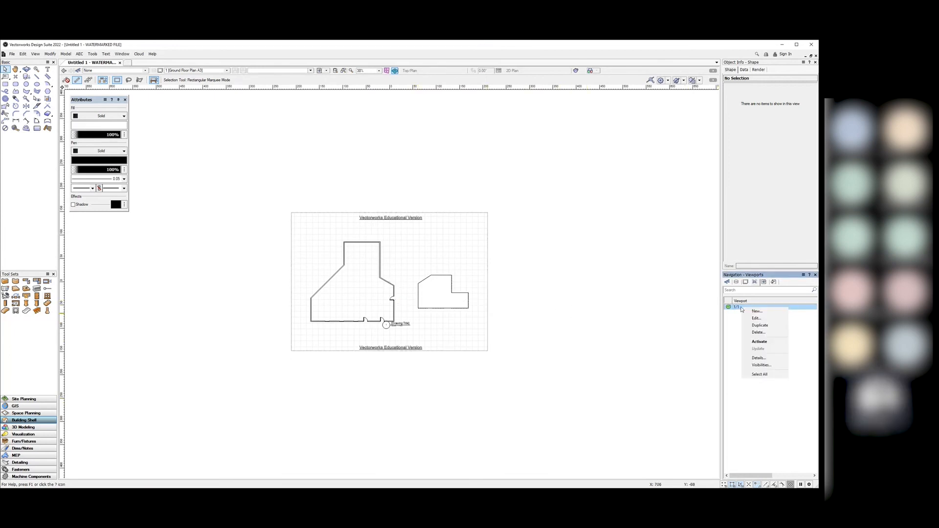
left_click(765, 319)
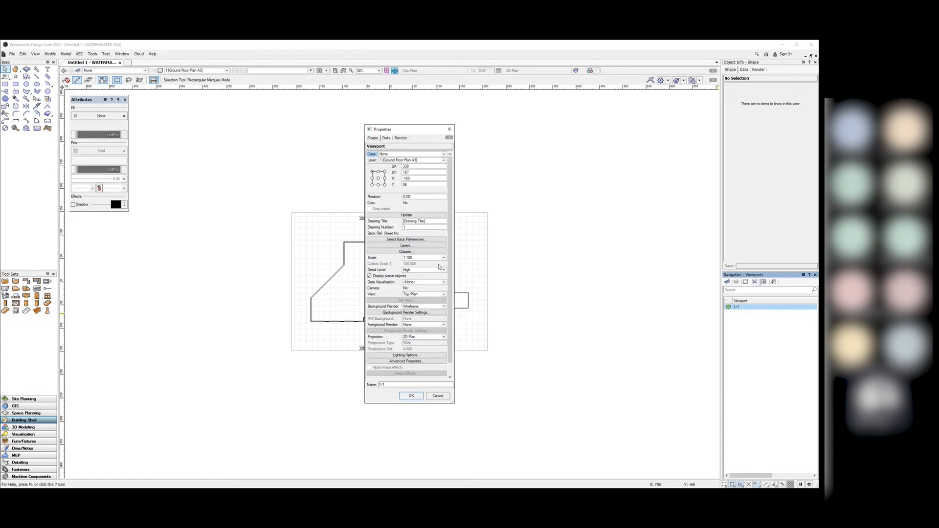
scroll(446, 262, "down", 1)
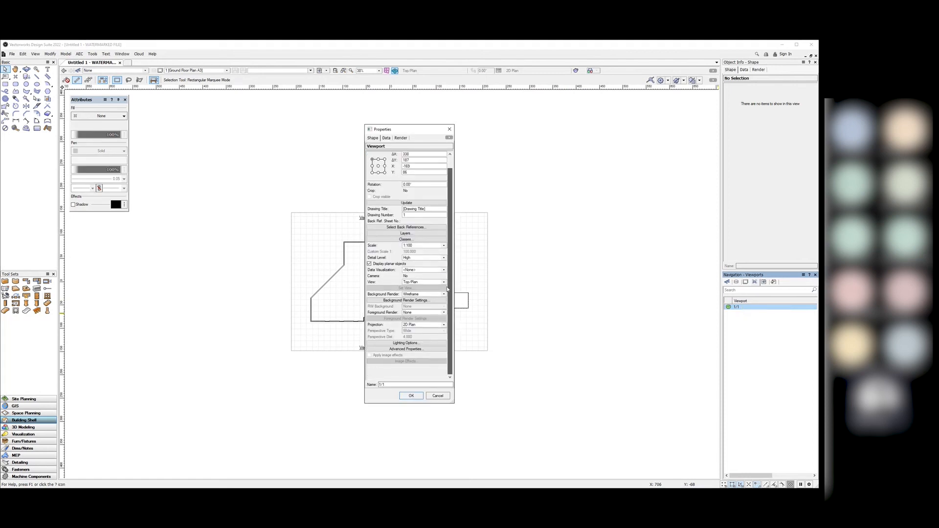
left_click(450, 129)
scroll(384, 236, "up", 10)
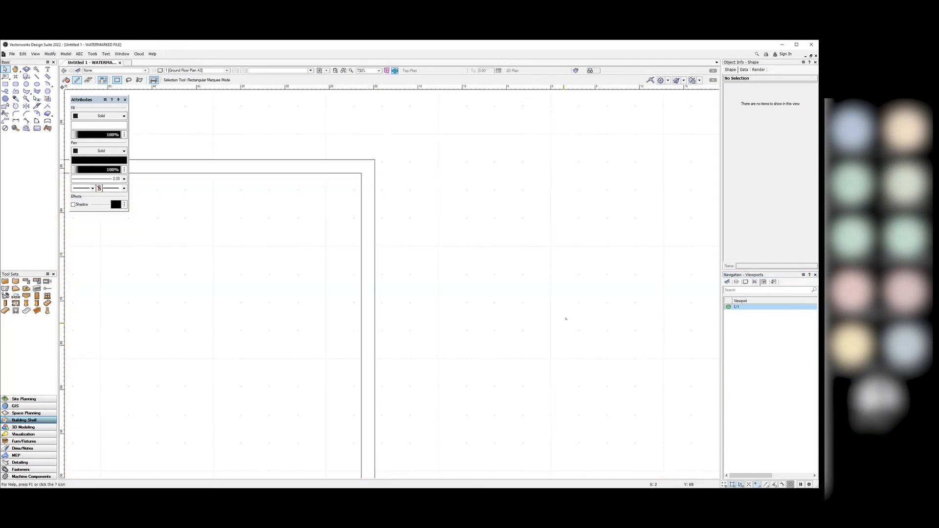
scroll(632, 297, "down", 10)
scroll(616, 352, "up", 7)
scroll(511, 306, "down", 3)
scroll(503, 361, "up", 2)
Step: Select the viewport and change its view to Right Isometric
left_click(503, 361)
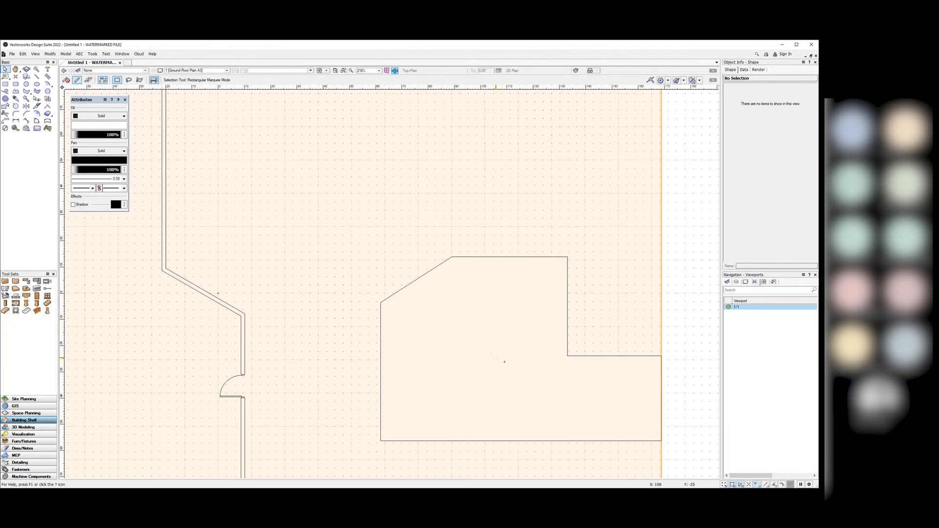
scroll(505, 362, "down", 3)
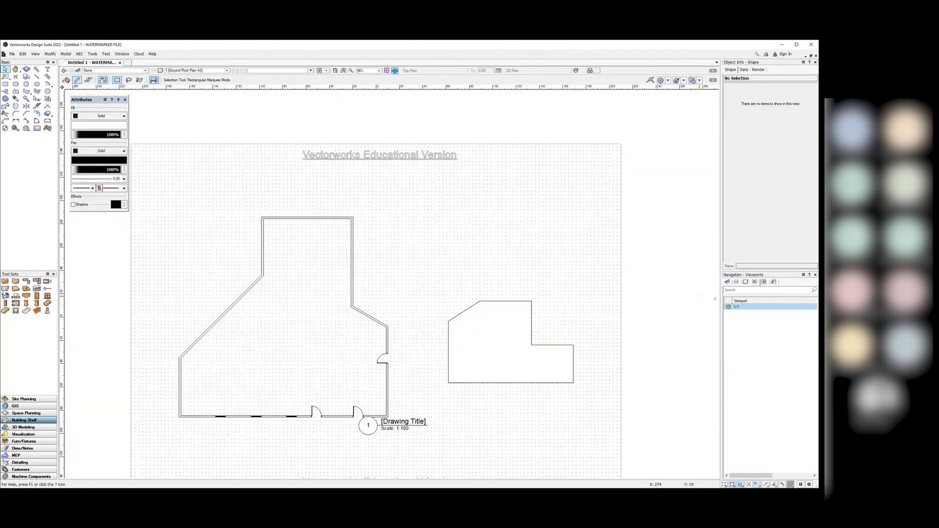
right_click(739, 307)
left_click(755, 319)
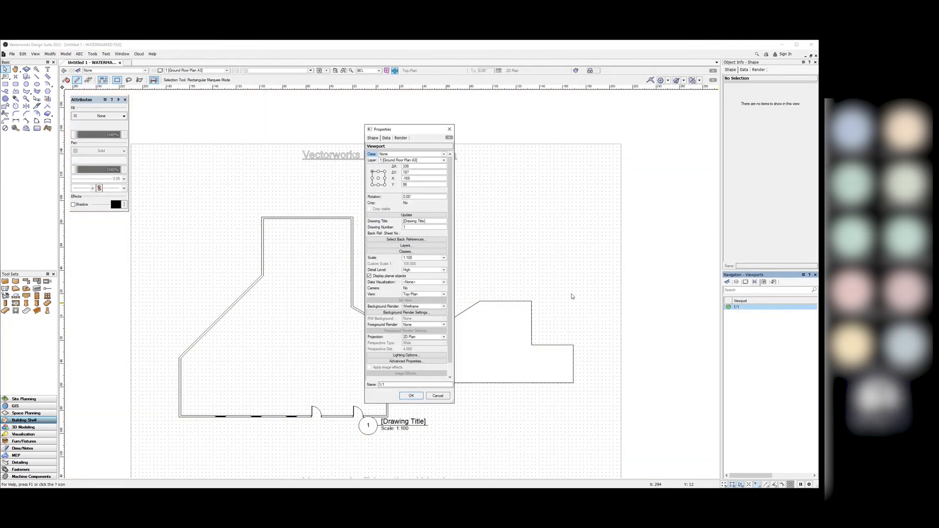
left_click(446, 295)
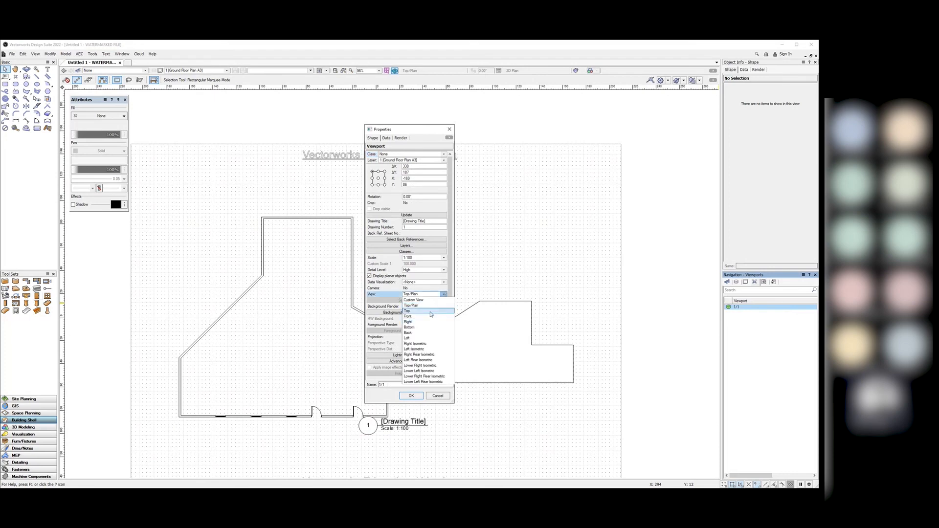
left_click(423, 344)
left_click(413, 396)
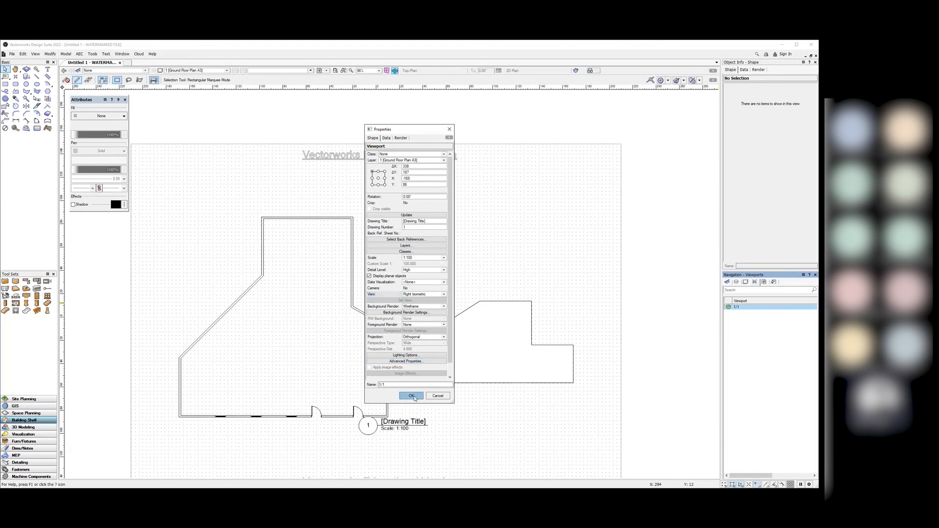
Step: Change viewport 1/1's Background Render from Wireframe to Shaded
scroll(653, 306, "down", 2)
scroll(537, 341, "up", 1)
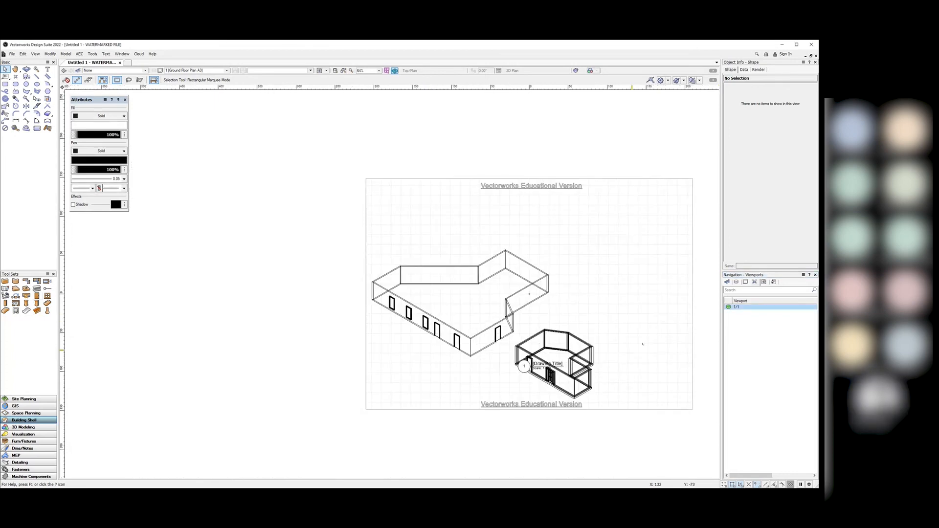
scroll(622, 360, "up", 3)
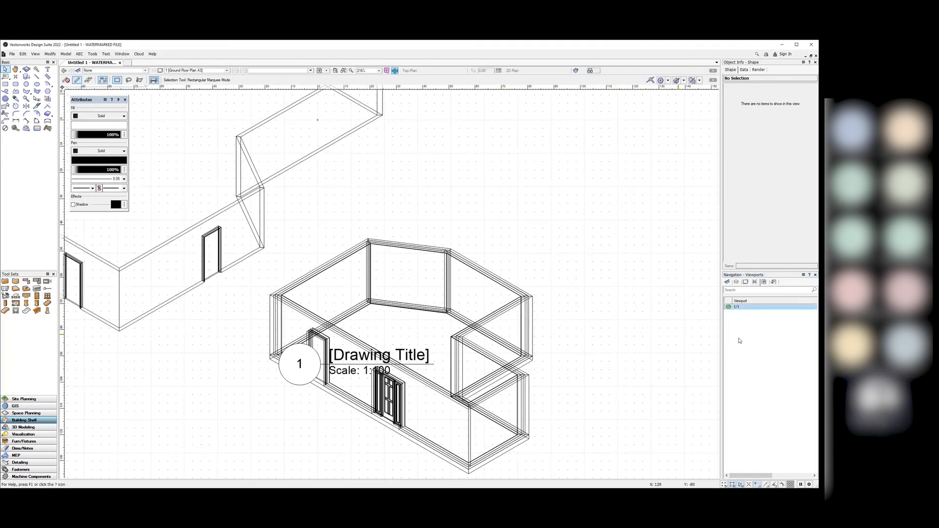
right_click(745, 309)
left_click(763, 319)
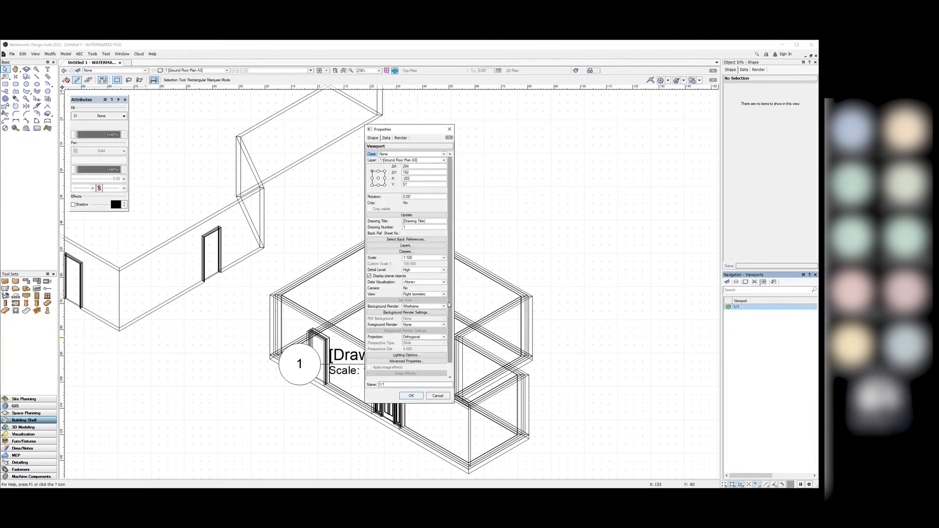
scroll(451, 303, "down", 1)
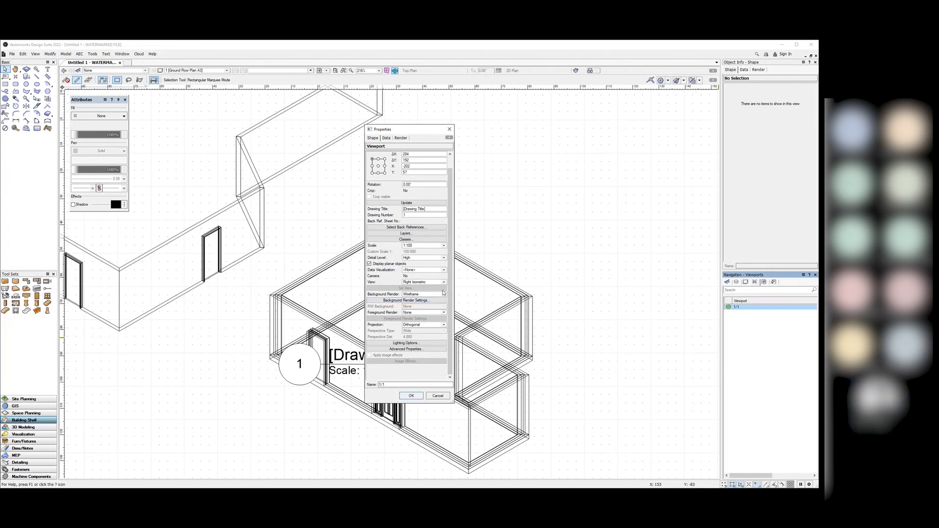
left_click(444, 295)
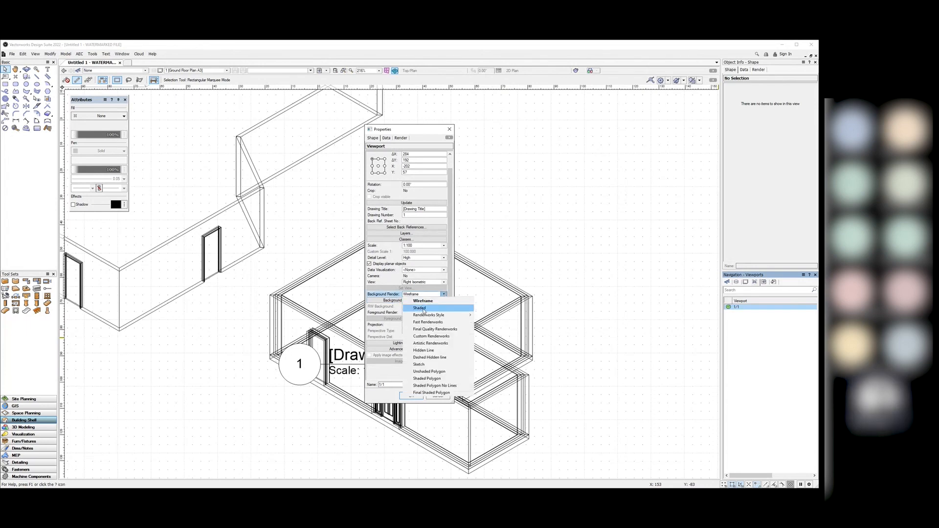
left_click(419, 308)
left_click(412, 396)
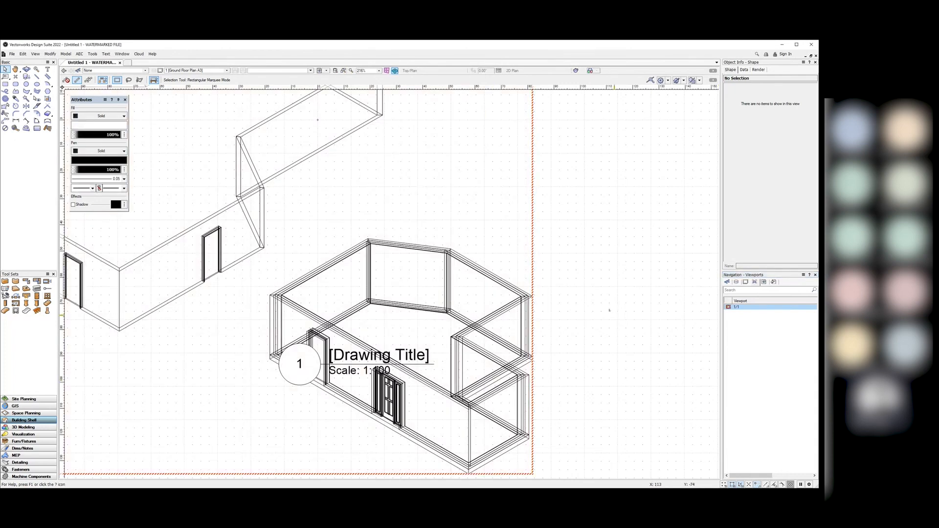
scroll(589, 302, "down", 5)
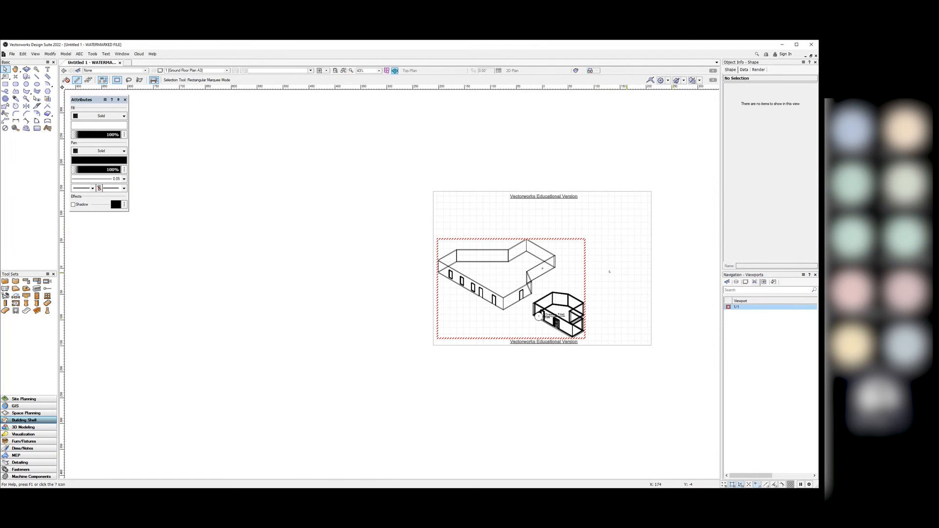
scroll(602, 300, "up", 2)
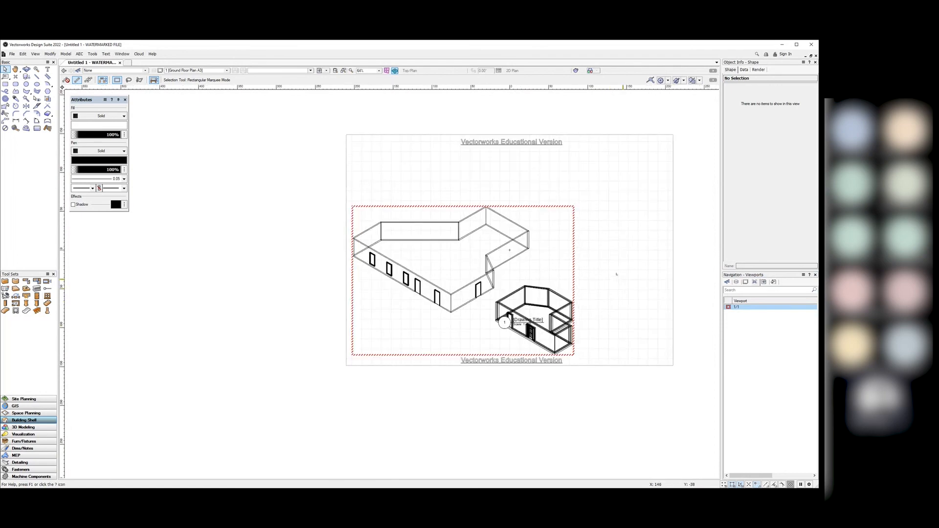
scroll(617, 274, "up", 2)
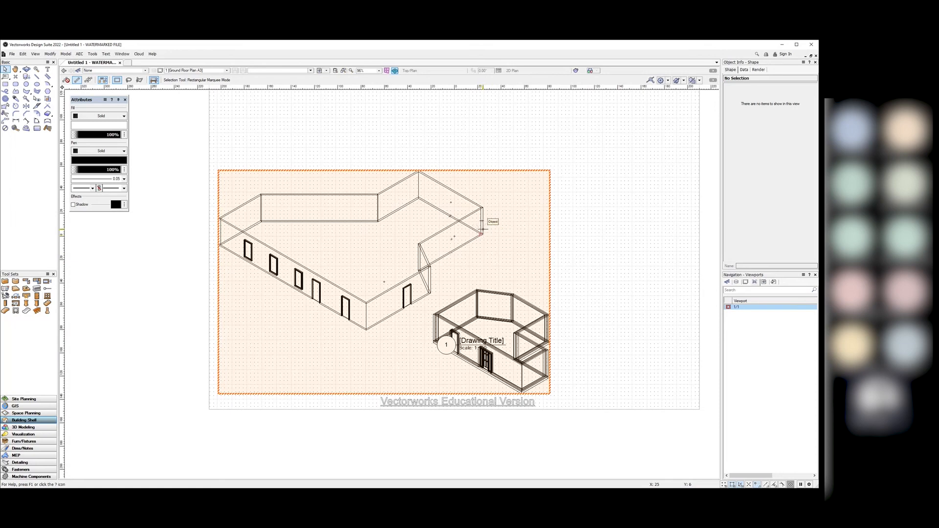
Step: Update the viewport so it renders shaded, then reposition it on the sheet
right_click(482, 228)
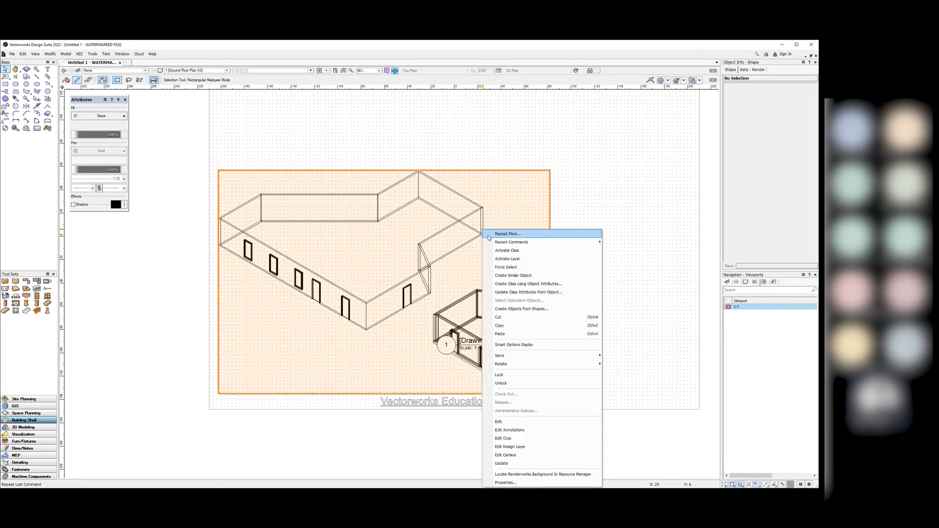
left_click(522, 465)
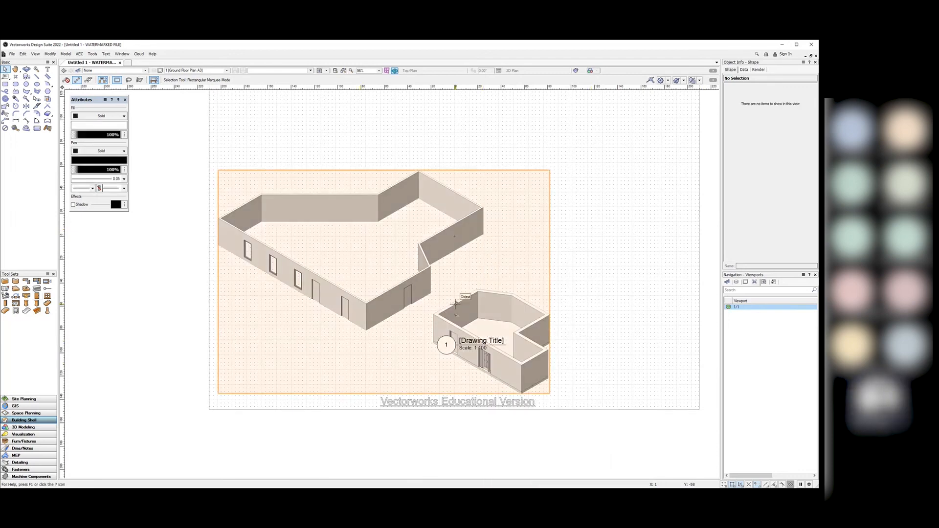
left_click_drag(455, 302, 540, 262)
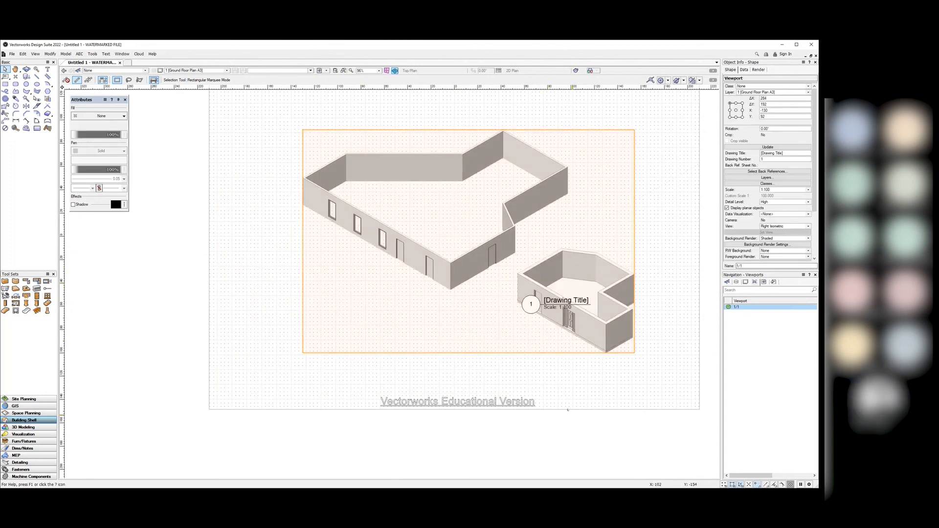
left_click(572, 440)
scroll(571, 451, "down", 1)
left_click_drag(577, 319, 565, 317)
left_click(562, 407)
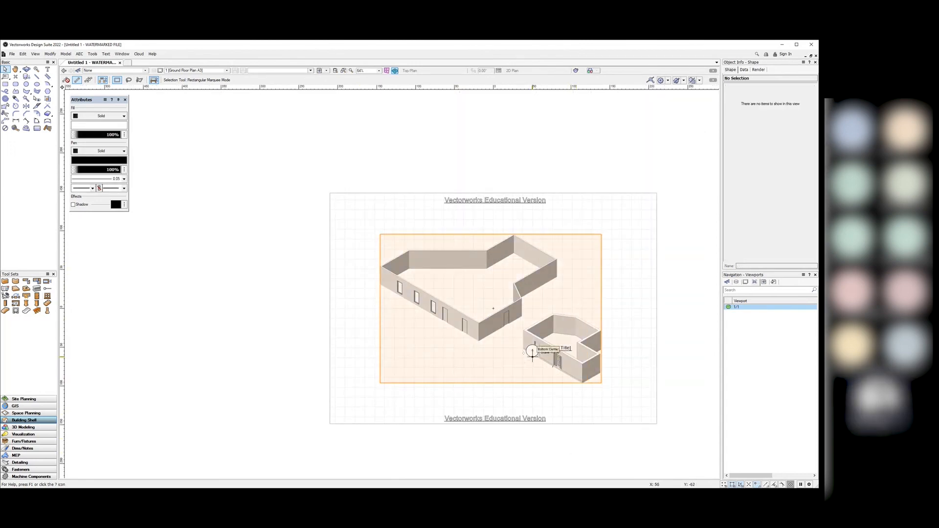
Step: In Edit Annotations, drag the drawing label to the viewport's lower-left corner, then exit
right_click(531, 370)
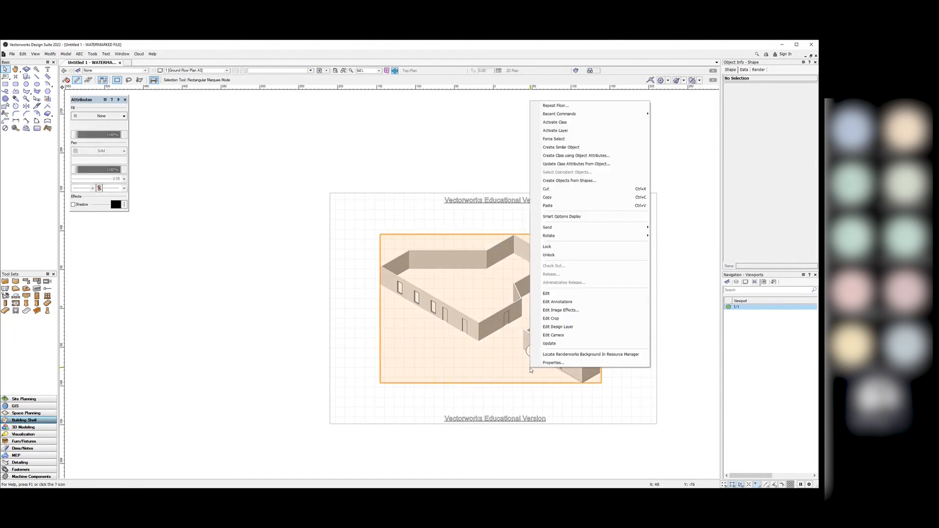
left_click(567, 302)
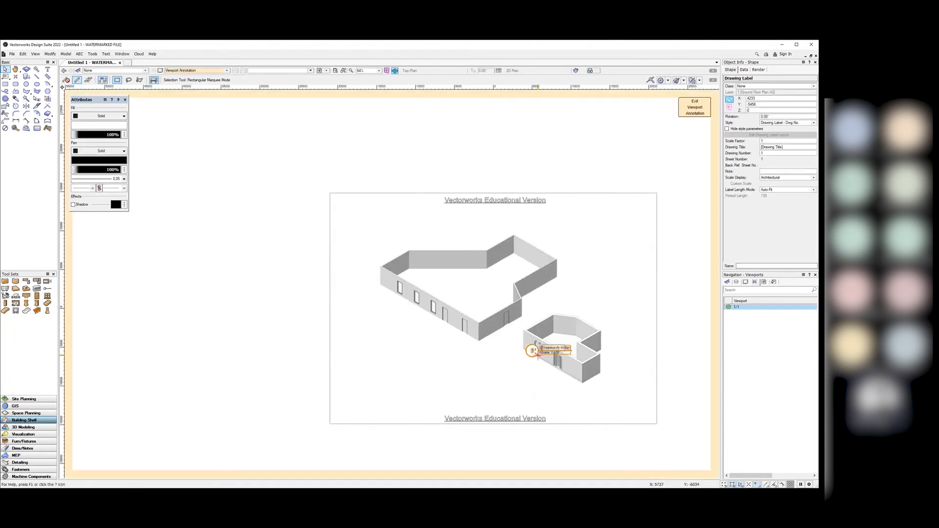
mouse_move(537, 348)
left_mouse_down()
mouse_move(487, 375)
mouse_move(360, 398)
left_mouse_up()
left_click(405, 430)
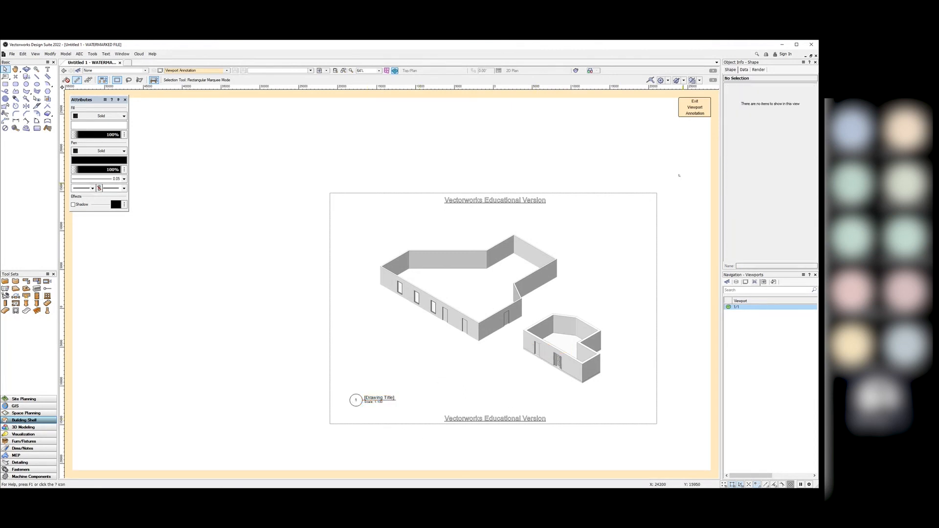
left_click(695, 107)
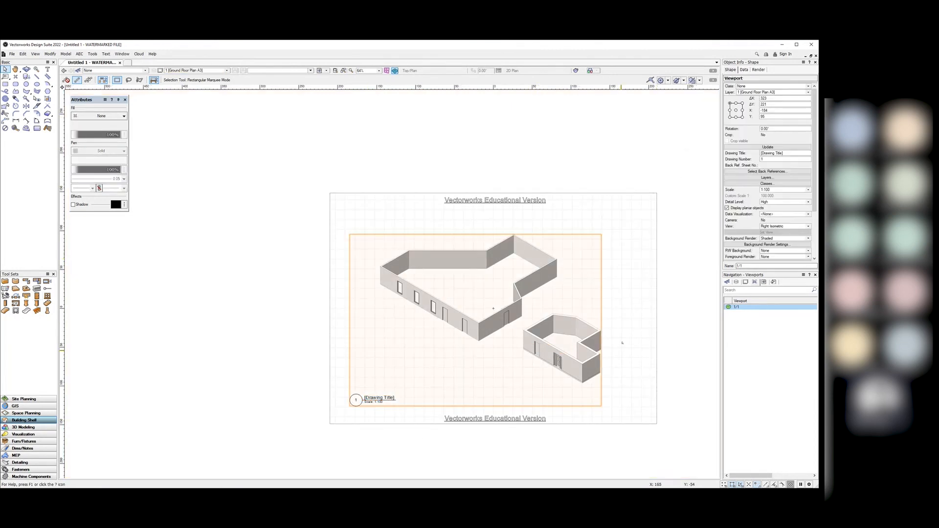
left_click(651, 328)
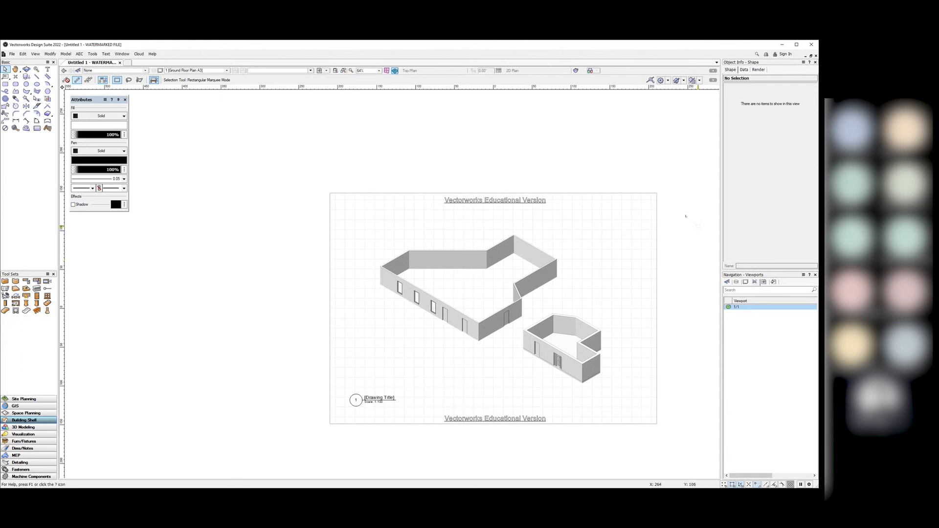
Step: Browse the File and Help menus without choosing anything
left_click(11, 54)
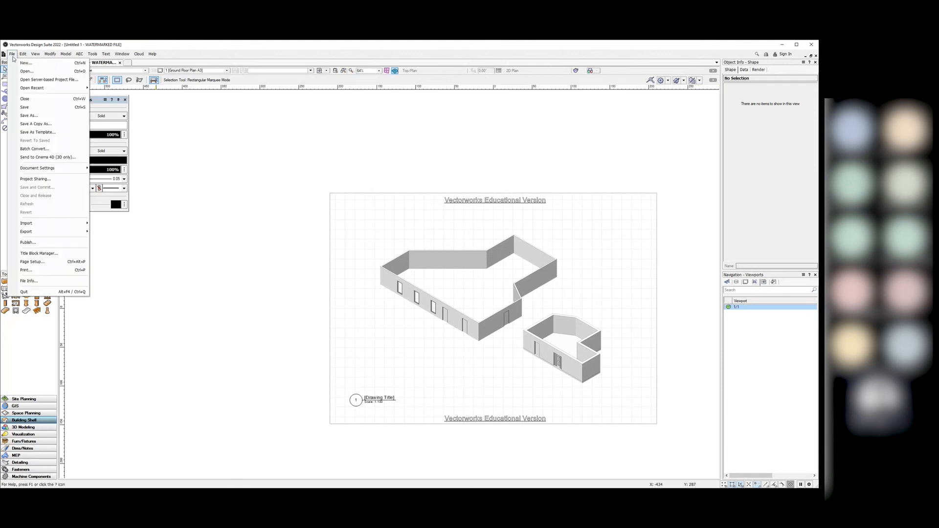
left_click(251, 250)
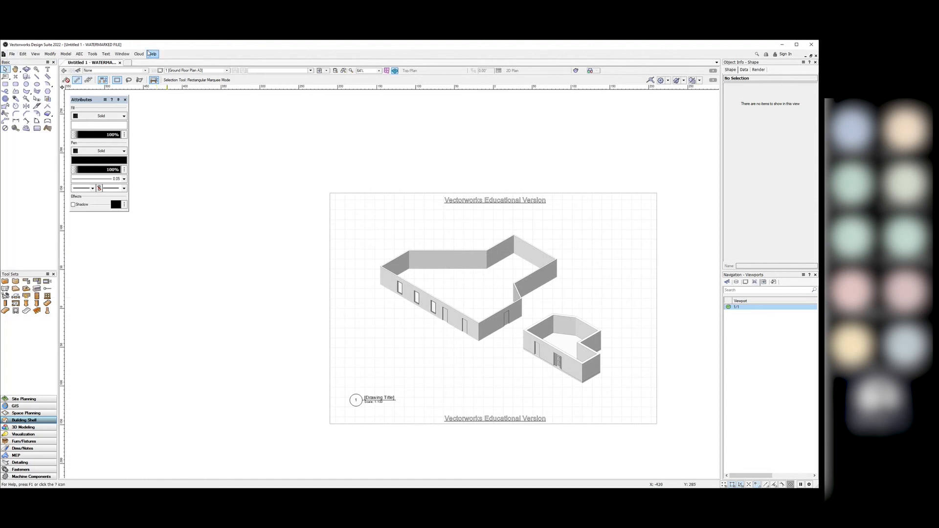
left_click(152, 55)
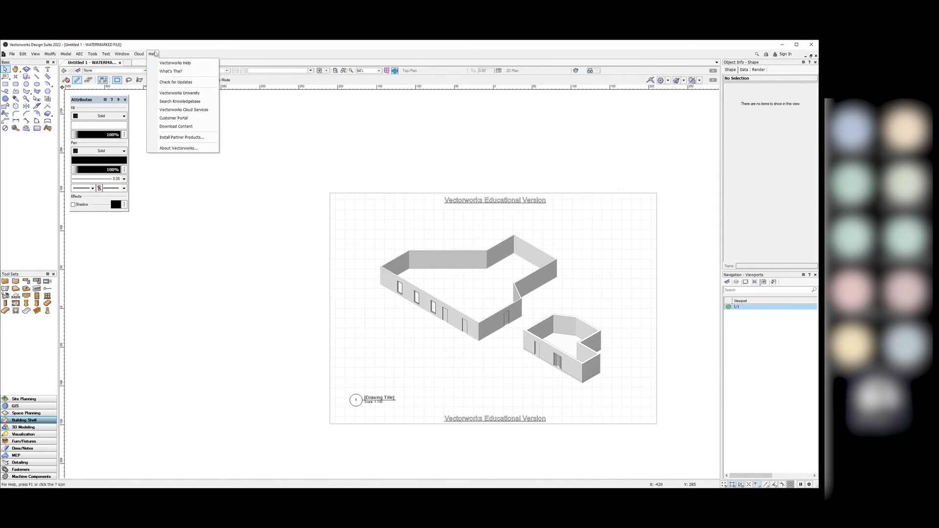
left_click(195, 126)
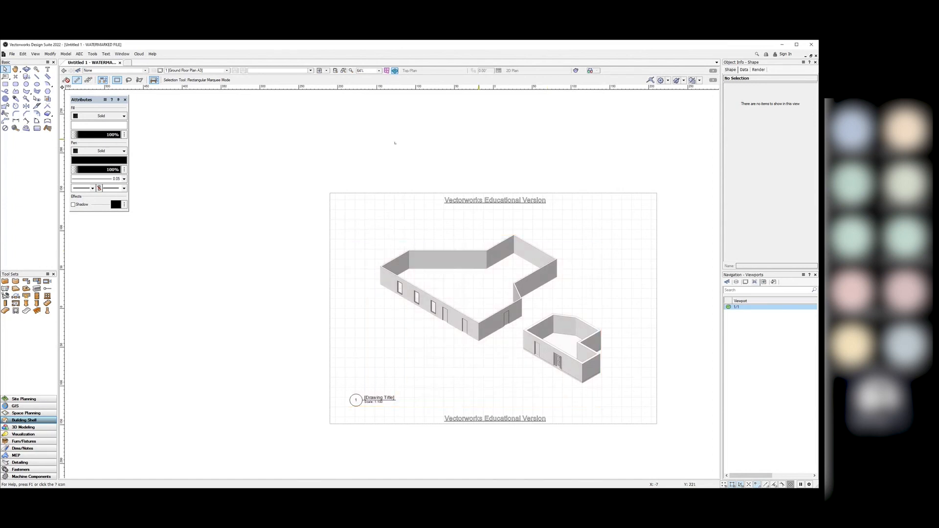
left_click(153, 55)
left_click(266, 144)
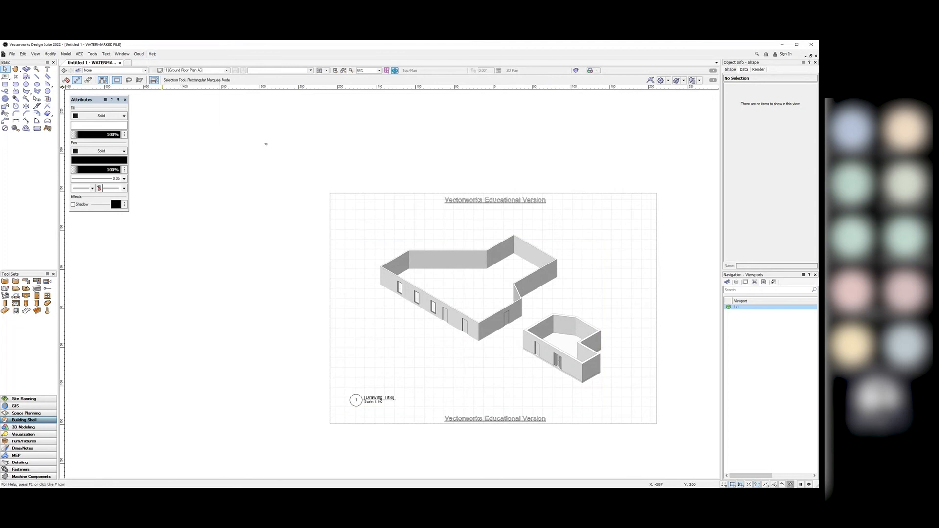
Step: Show the Window > Palettes submenu
left_click(125, 56)
mouse_move(134, 58)
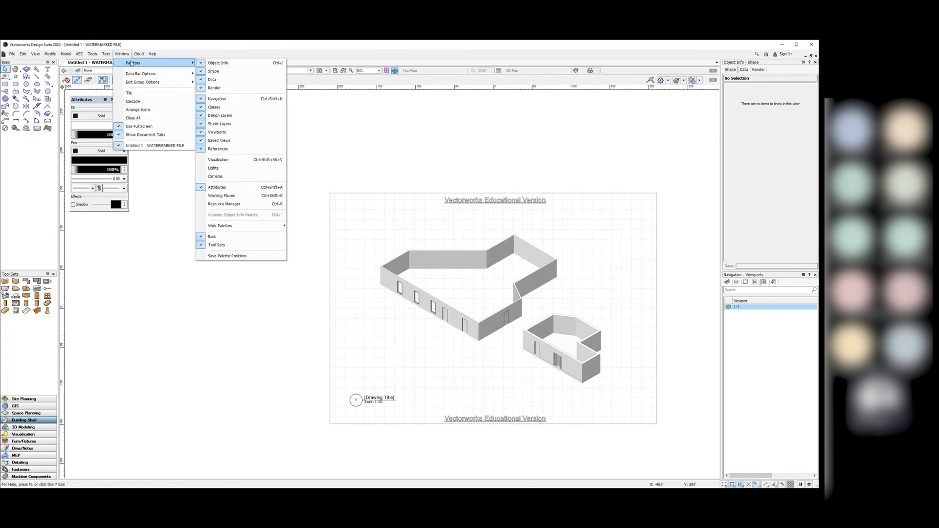
mouse_move(159, 66)
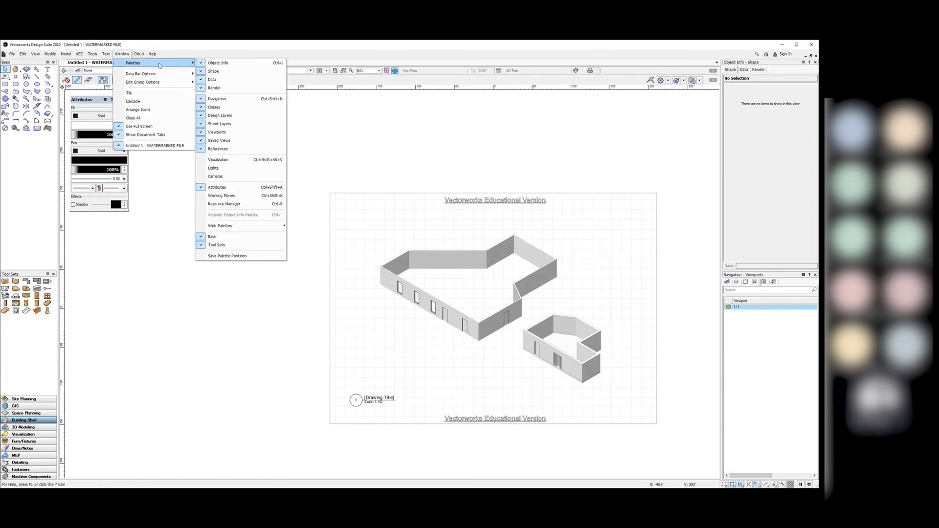
Step: Open the Resource Manager and browse, then collapse, the Objects - Architecture folder
left_click(227, 206)
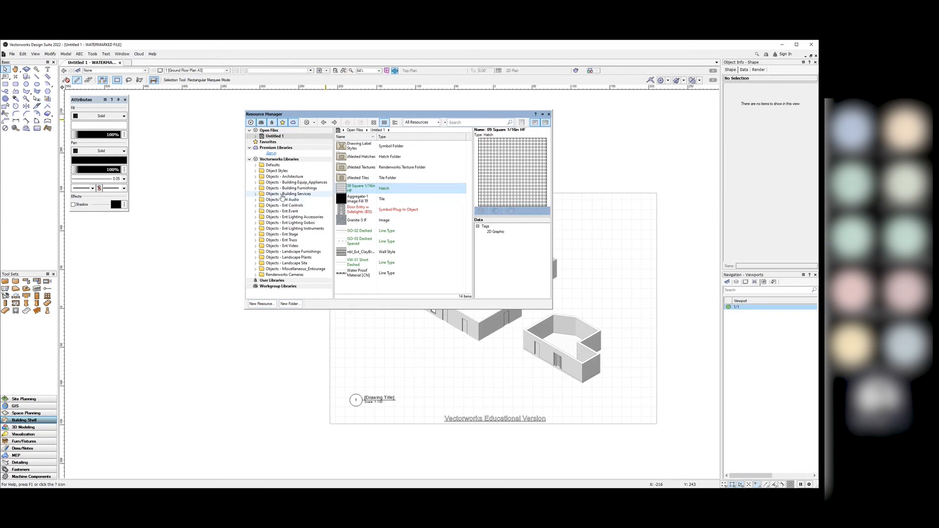
left_click(255, 178)
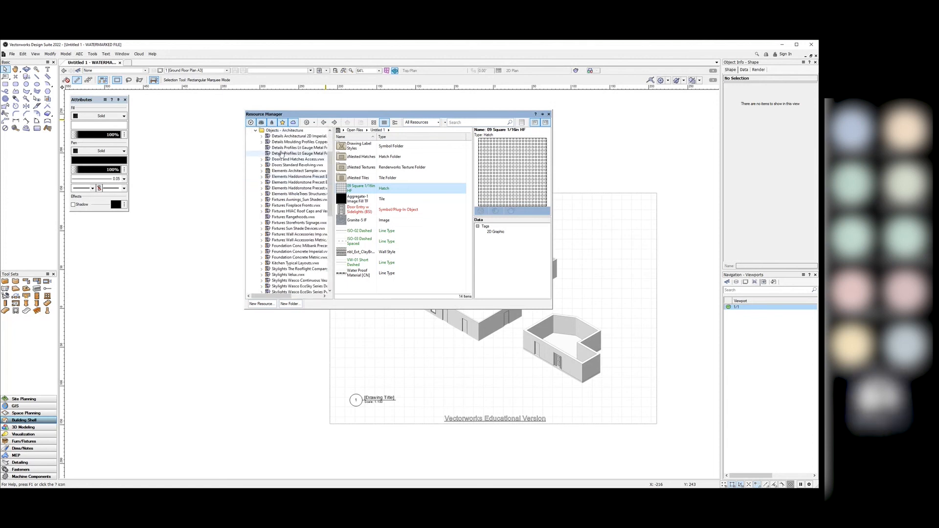
scroll(282, 252, "up", 2)
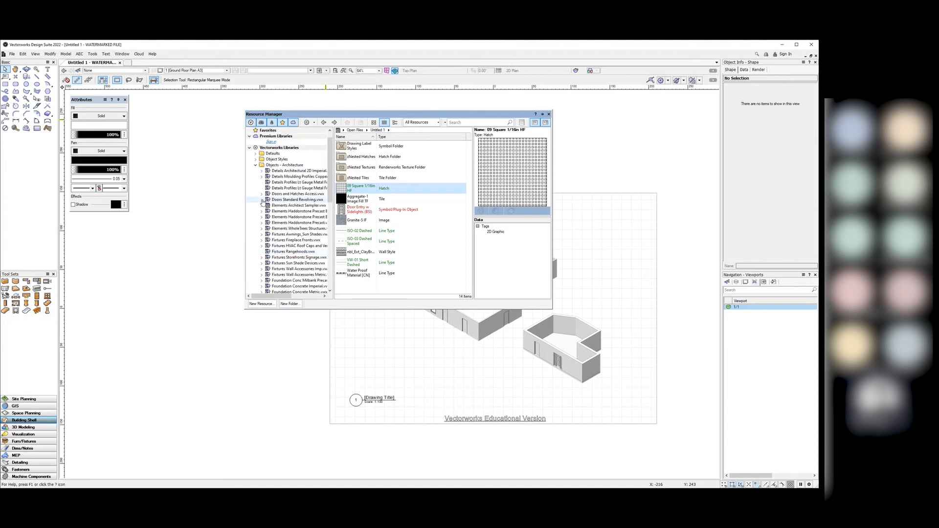
left_click(256, 166)
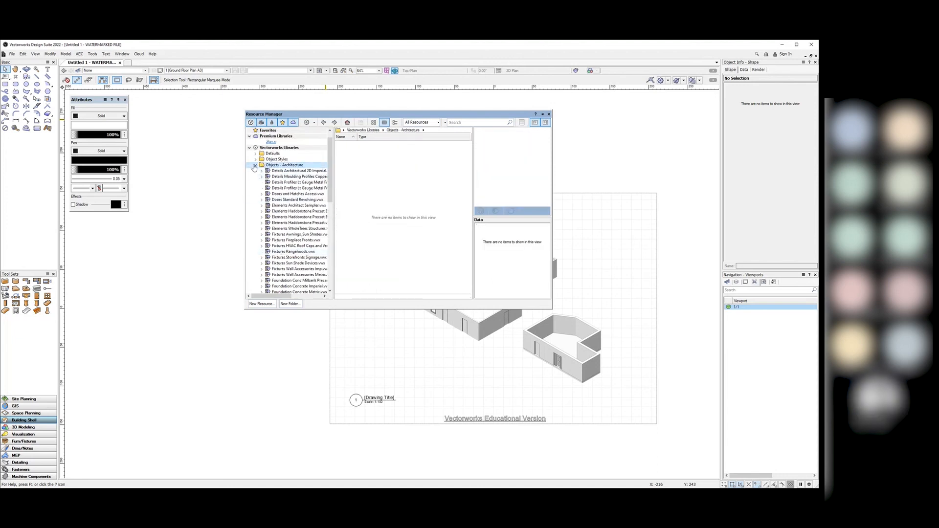
left_click(255, 165)
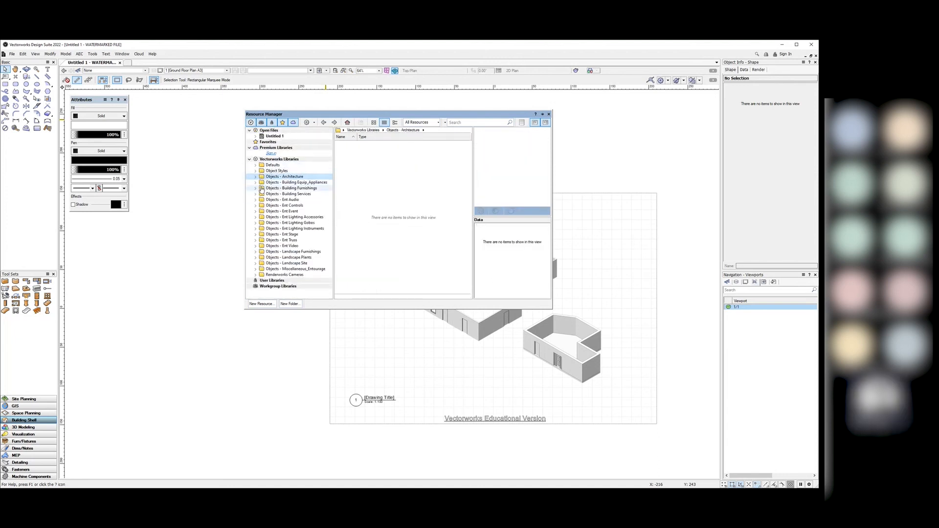
Step: Select Furn Acc Area Rug 81 from Objects - Building Furnishings, Area Rugs Vol 10, then list design layers
left_click(256, 189)
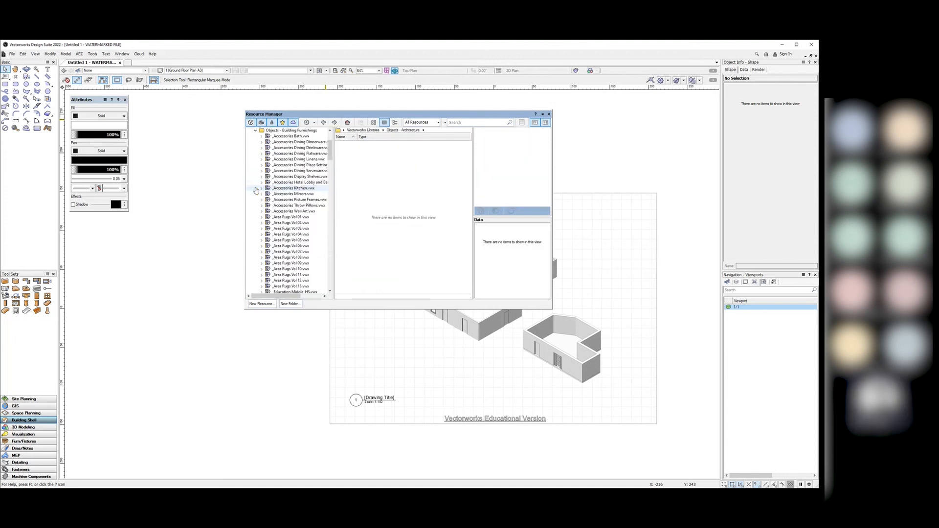
left_click(289, 224)
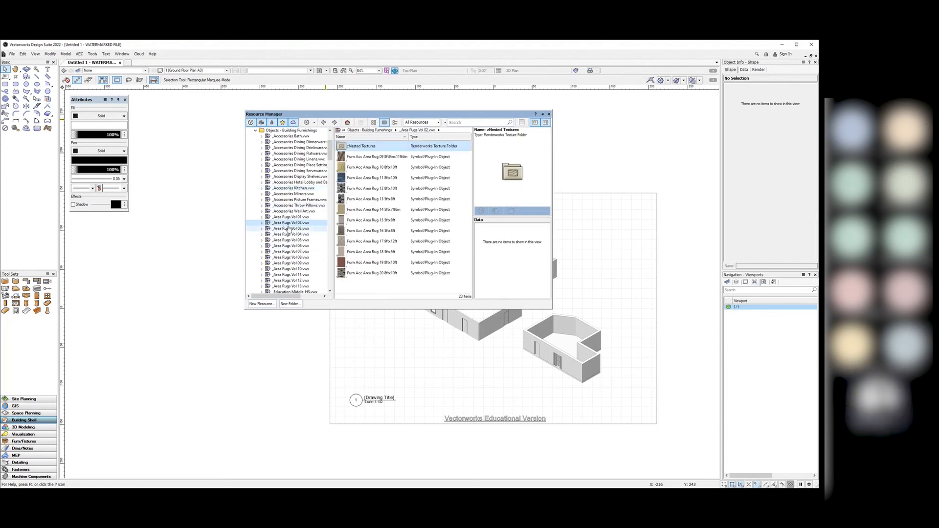
left_click(291, 234)
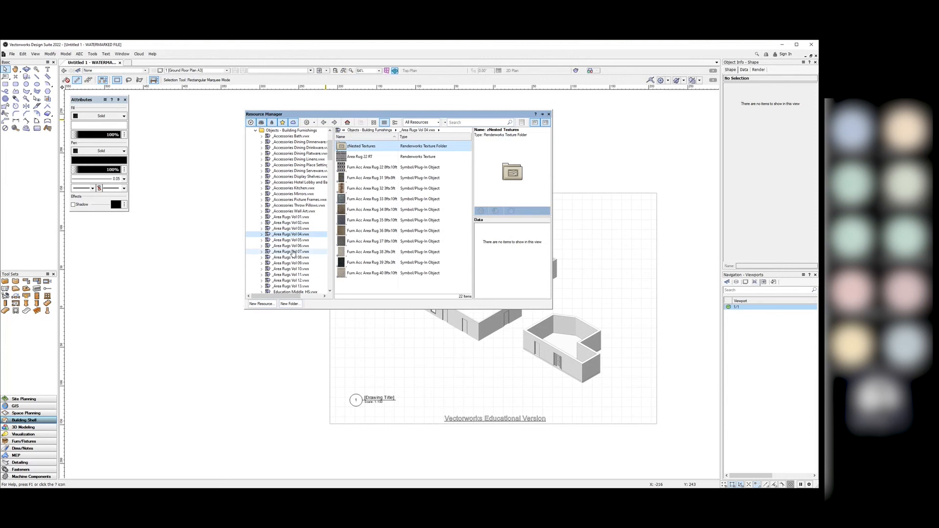
left_click(294, 252)
left_click(295, 269)
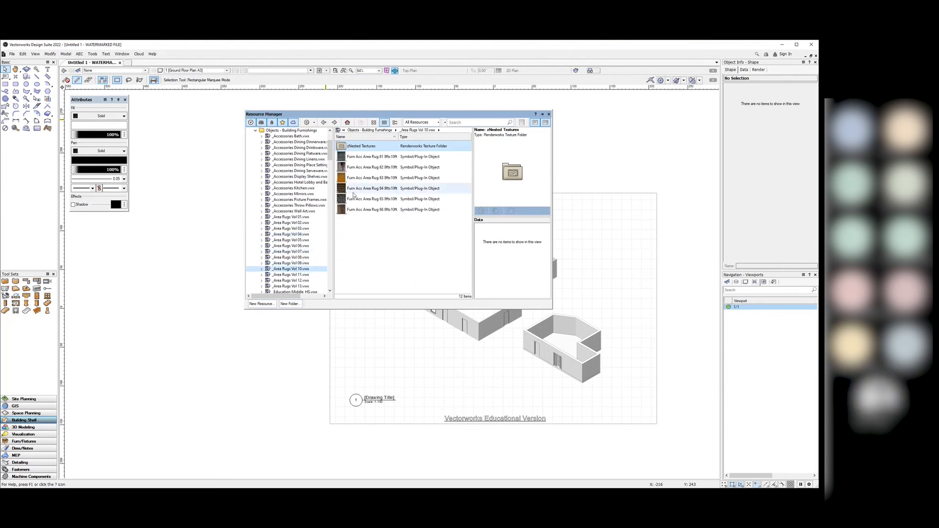
left_click(356, 157)
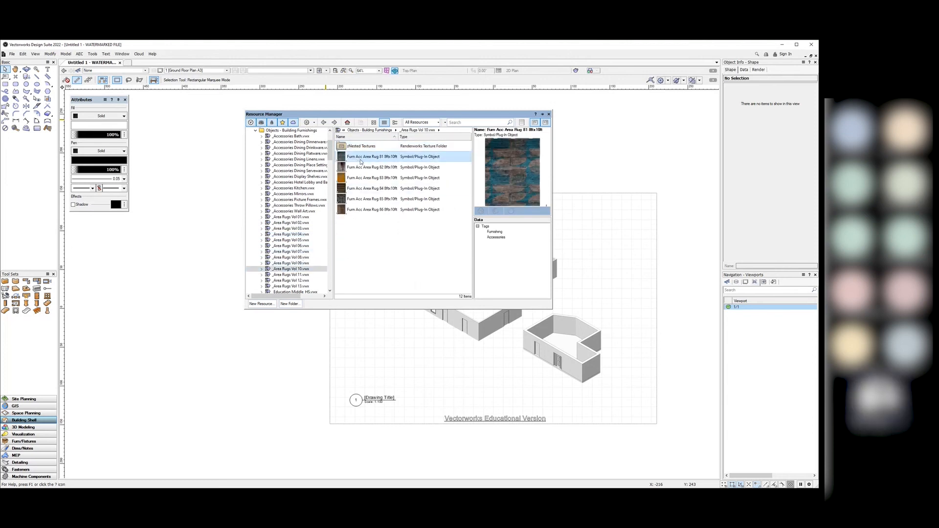
left_click(737, 282)
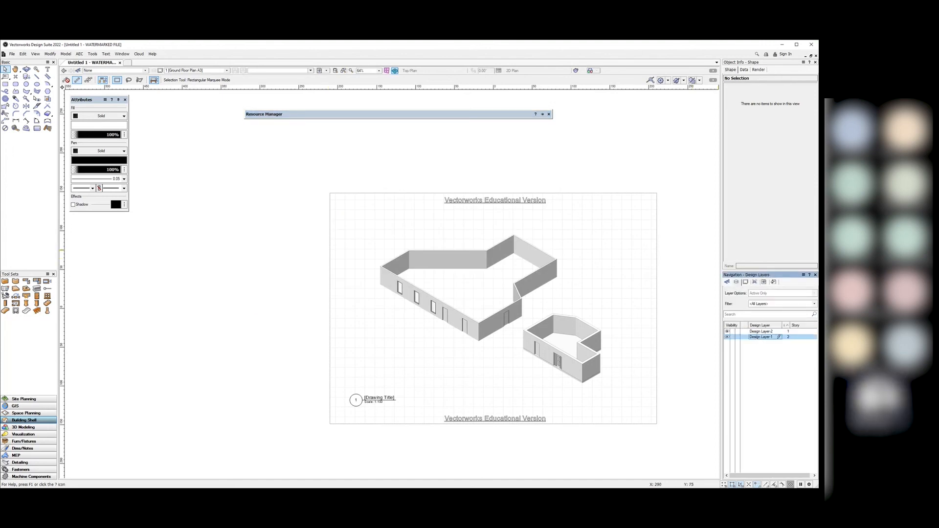
Step: Activate Design Layer-1 and drag Furn Acc Area Rug 81 into the larger building's plan, confirming the import
double_click(756, 336)
mouse_move(403, 115)
left_click_drag(371, 156, 510, 344)
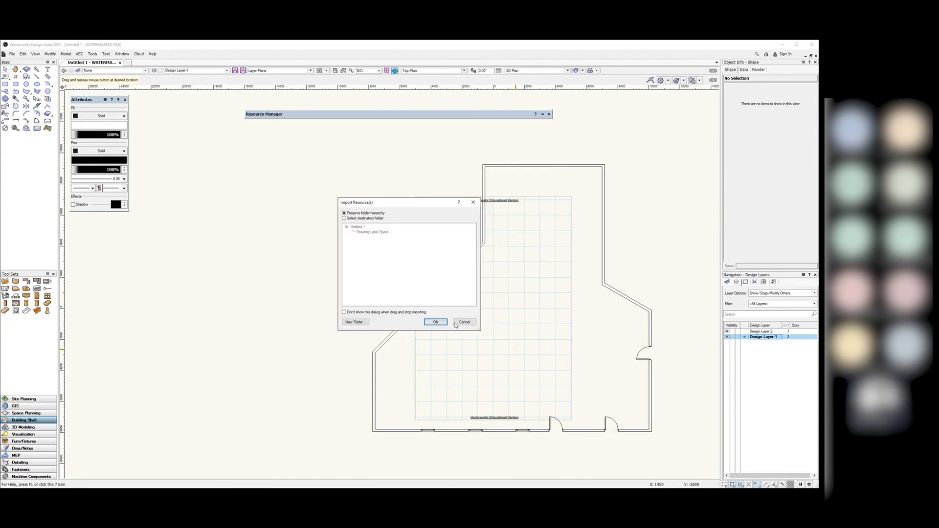
left_click(432, 321)
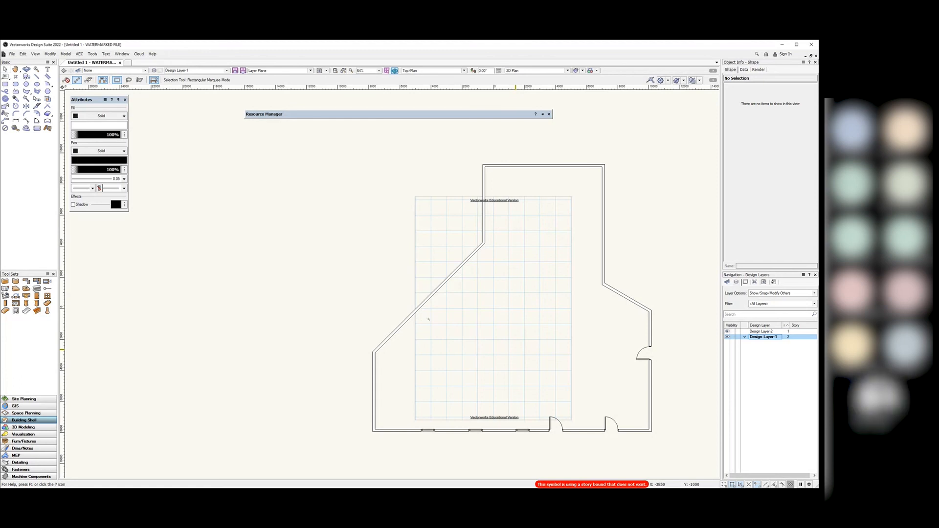
scroll(532, 364, "up", 2)
scroll(654, 412, "down", 2)
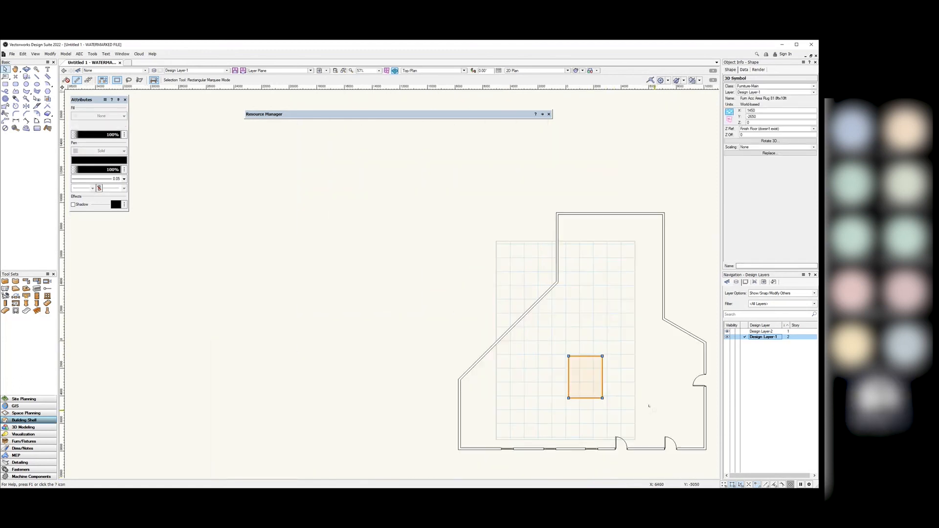
left_click(710, 402)
scroll(622, 381, "up", 4)
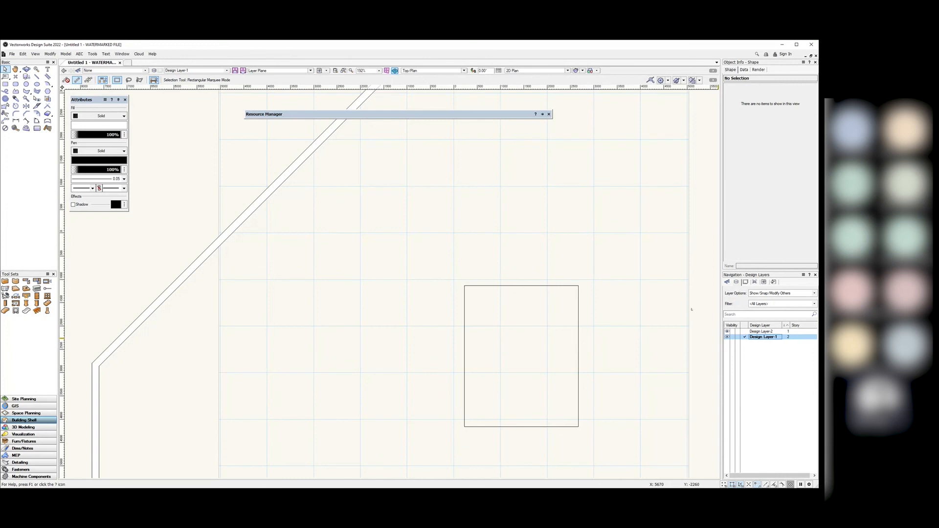
scroll(388, 264, "down", 4)
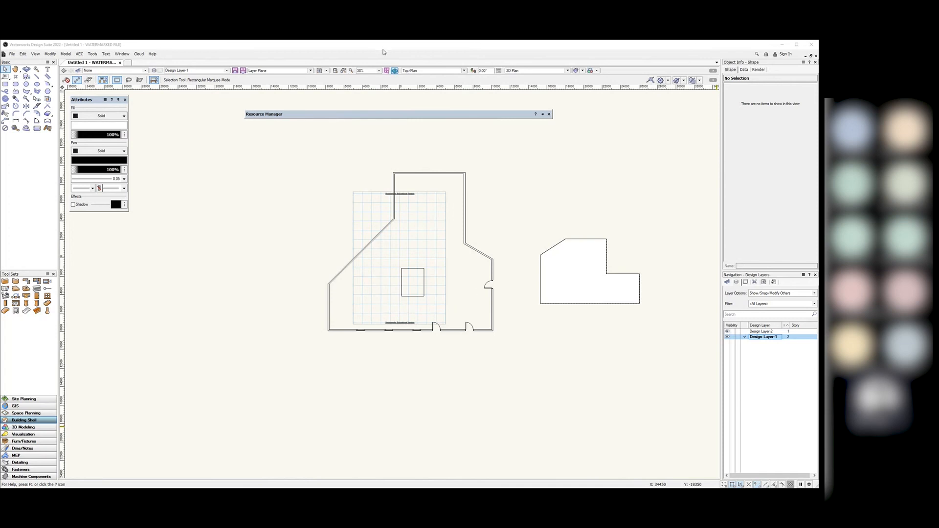
left_click(783, 46)
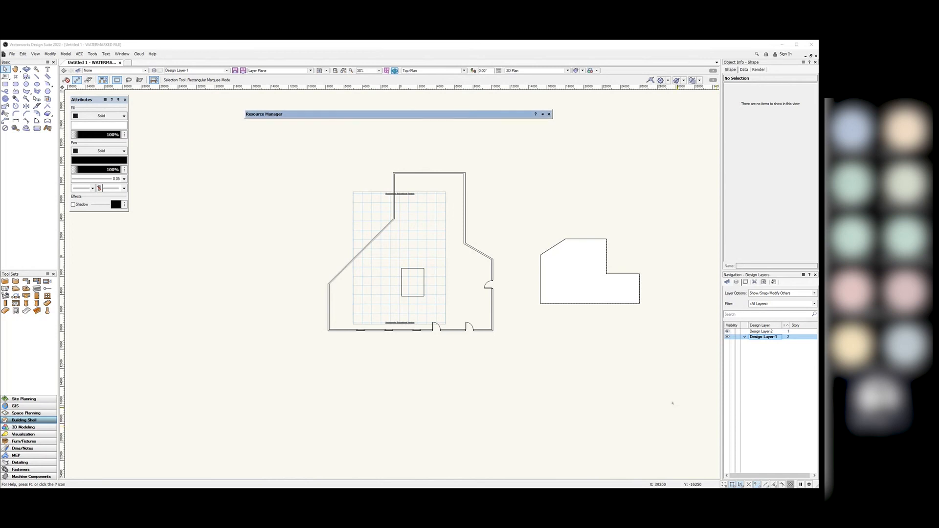